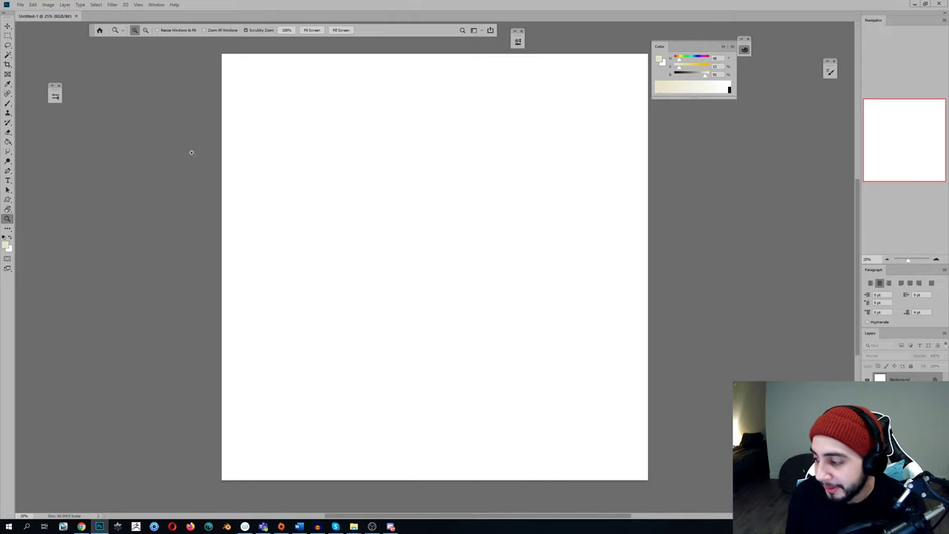
left_click_drag(388, 178, 509, 212)
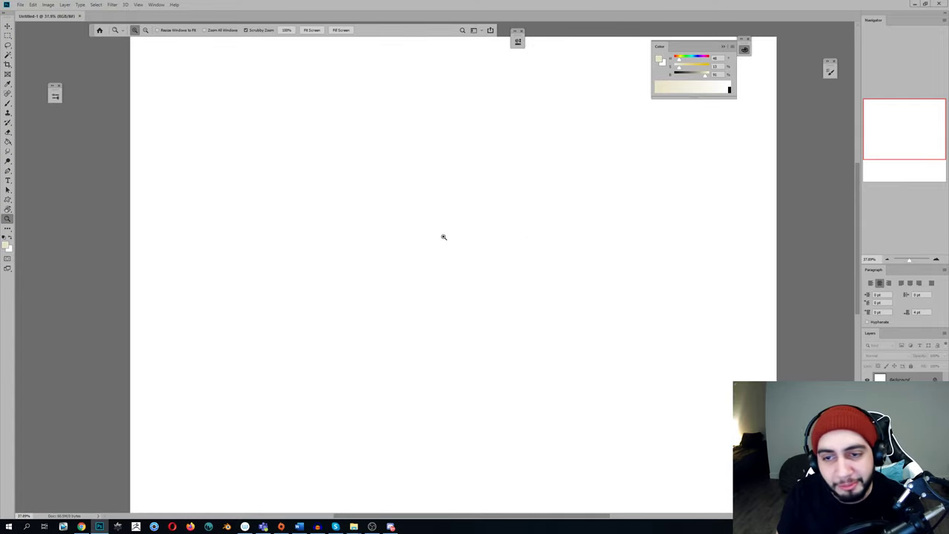
left_click_drag(443, 235, 454, 235)
mouse_move(538, 248)
left_mouse_down()
mouse_move(517, 252)
mouse_move(529, 245)
left_mouse_up()
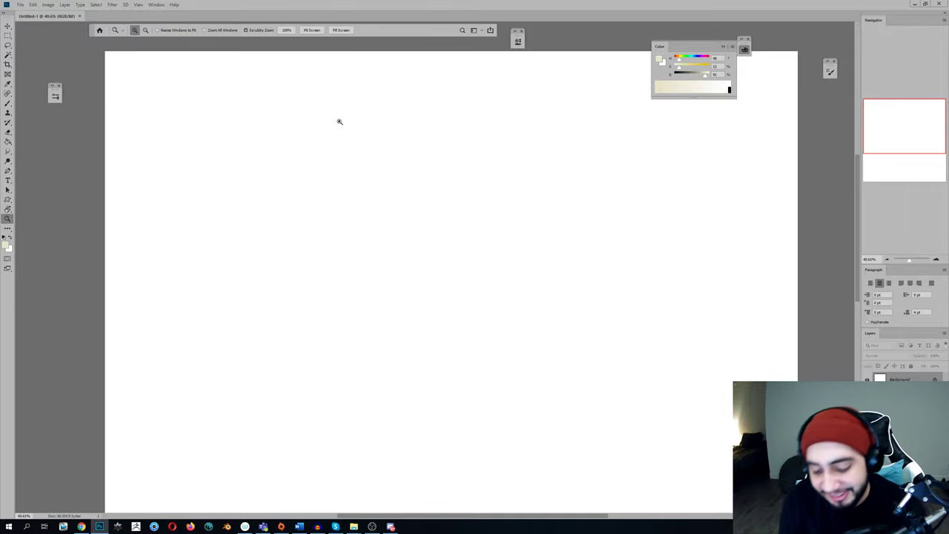
key("b")
right_click(407, 169)
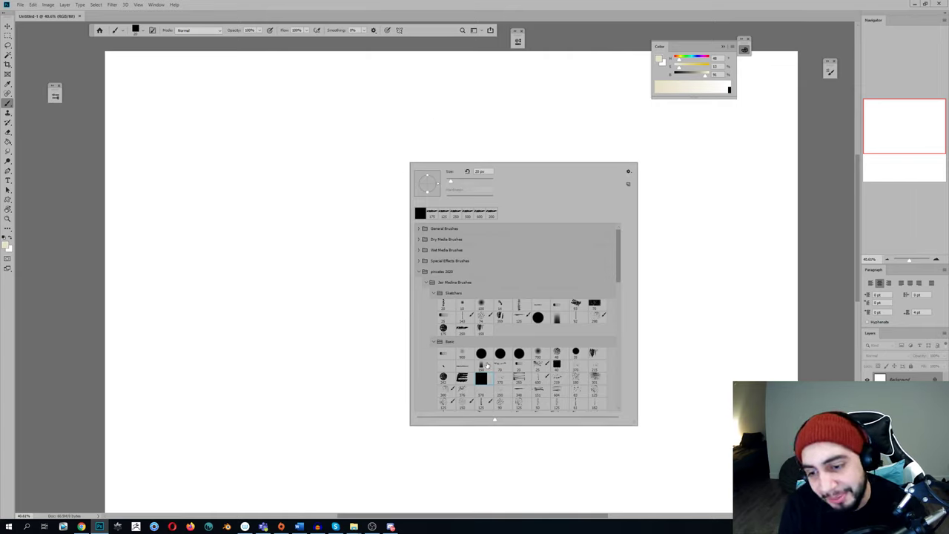
left_click(465, 352)
left_click_drag(360, 180, 361, 241)
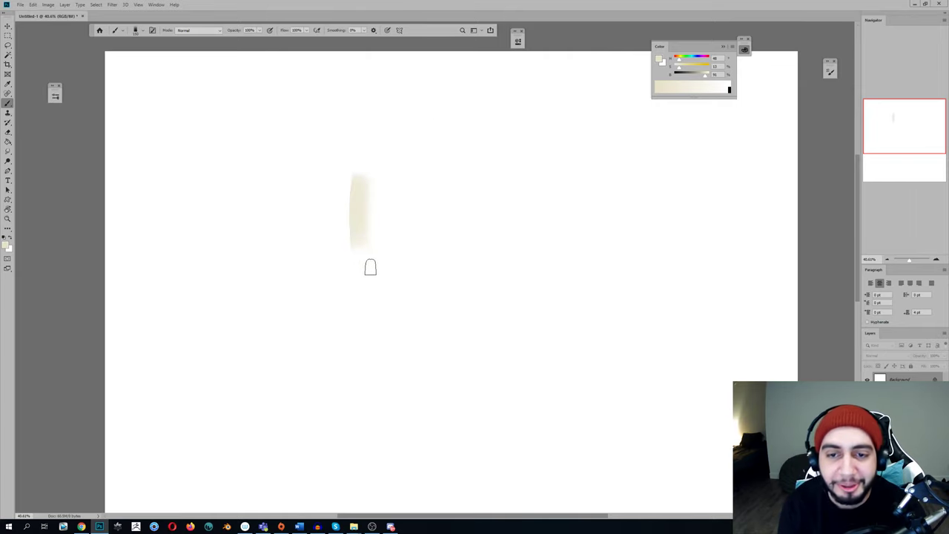
key("x")
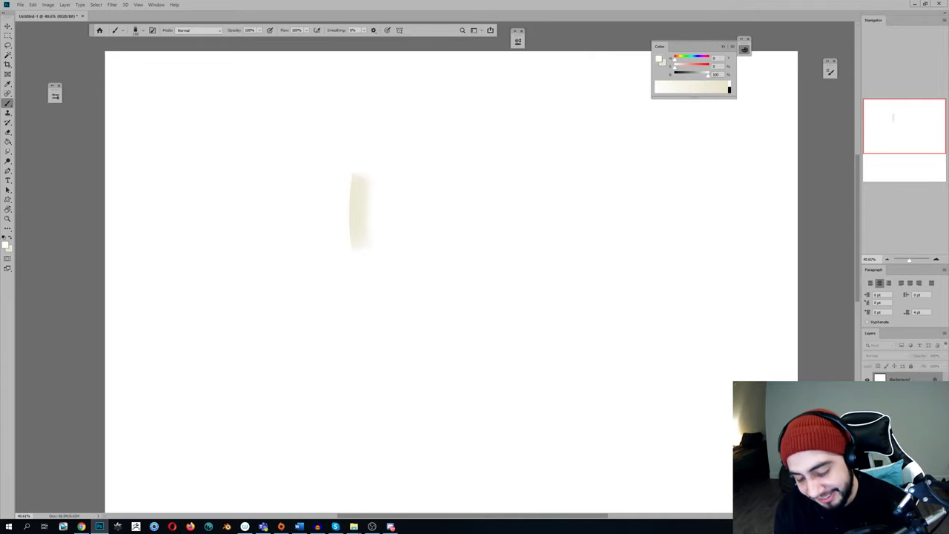
key("ctrl+z")
Add a new blank layer above the Background layer
key("ctrl+shift+alt+n")
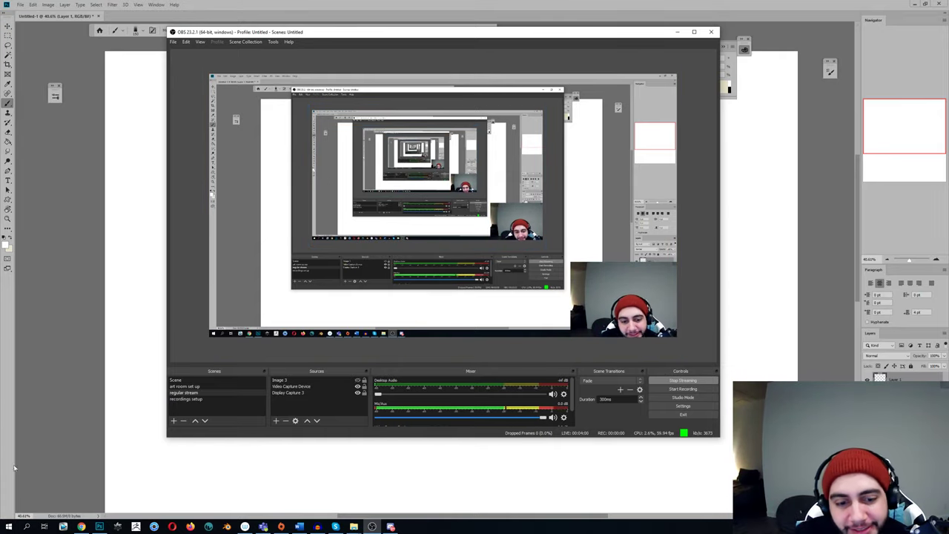
Switch to OBS Studio and check the "regular stream" scene and its sources
left_click(193, 403)
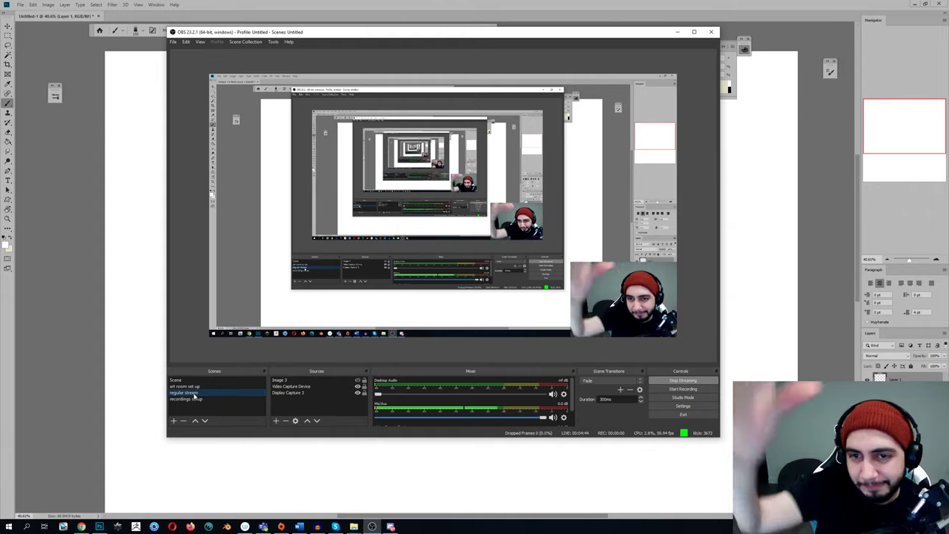
left_click(743, 252)
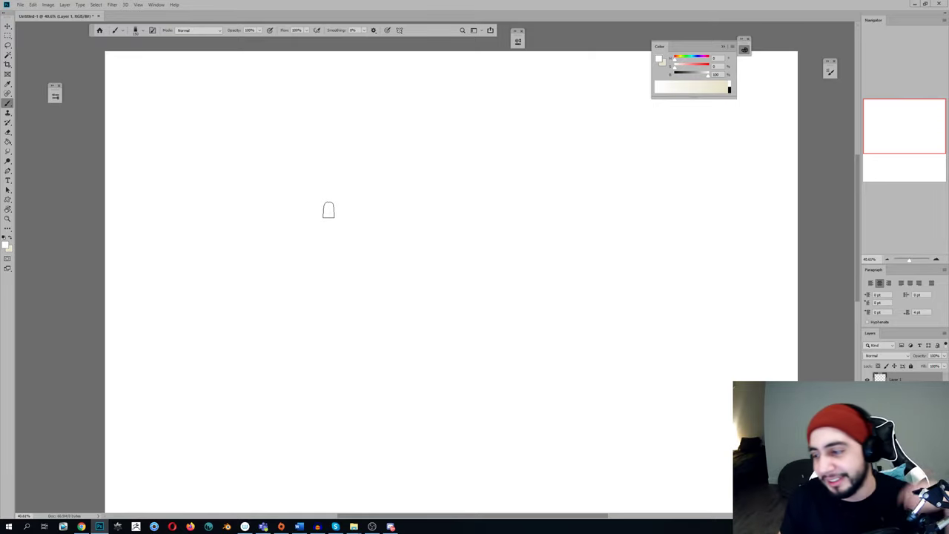
left_click(373, 527)
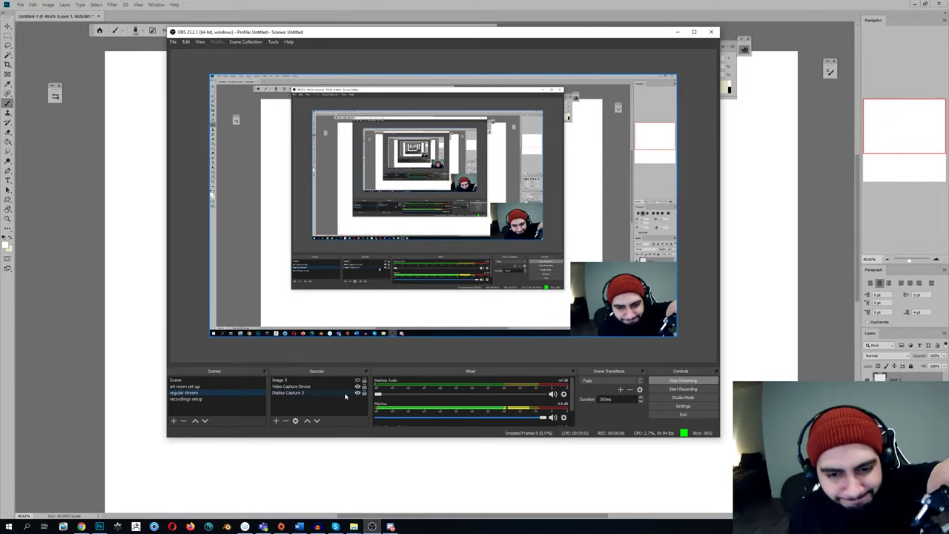
left_click(223, 395)
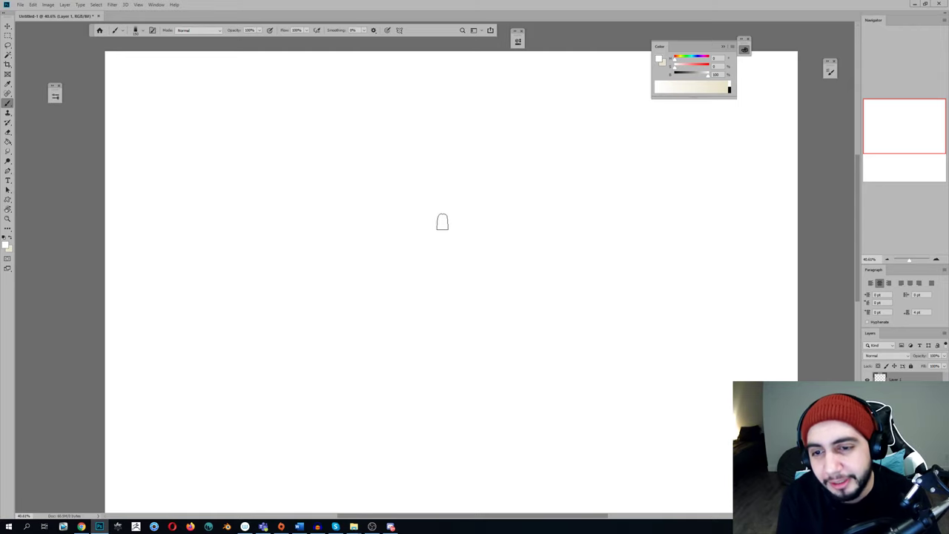
Reset the foreground colour to black and try a flat brush from the Sketchers set with one stroke, undoing it
right_click(443, 221)
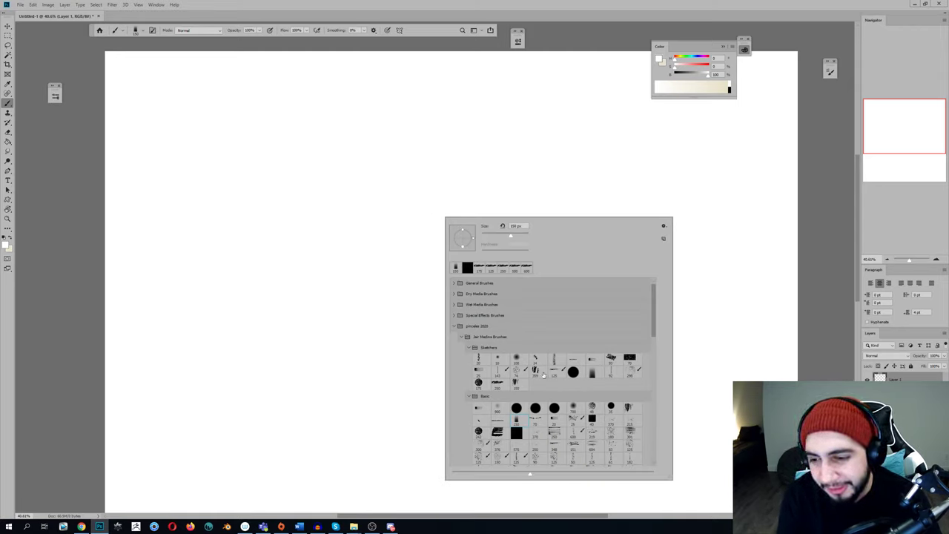
left_click(591, 364)
left_click(349, 232)
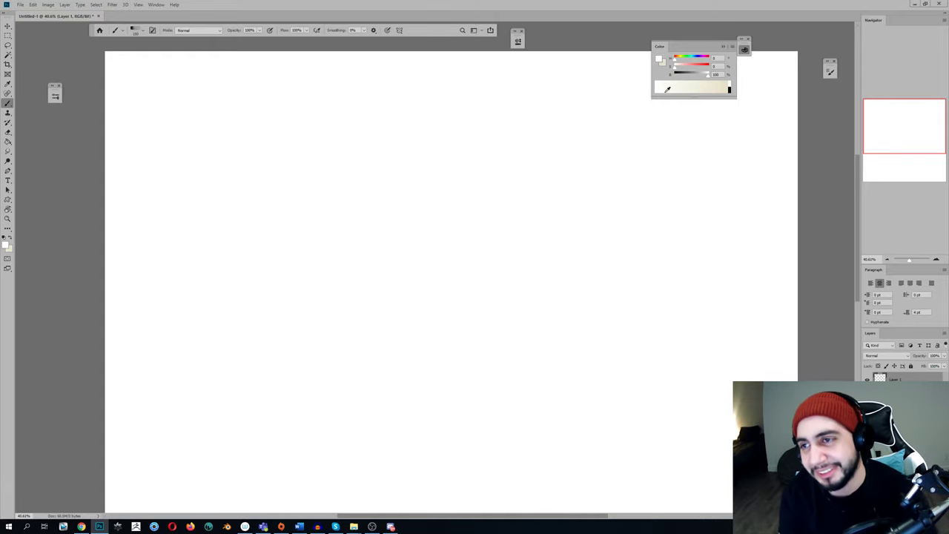
key("d")
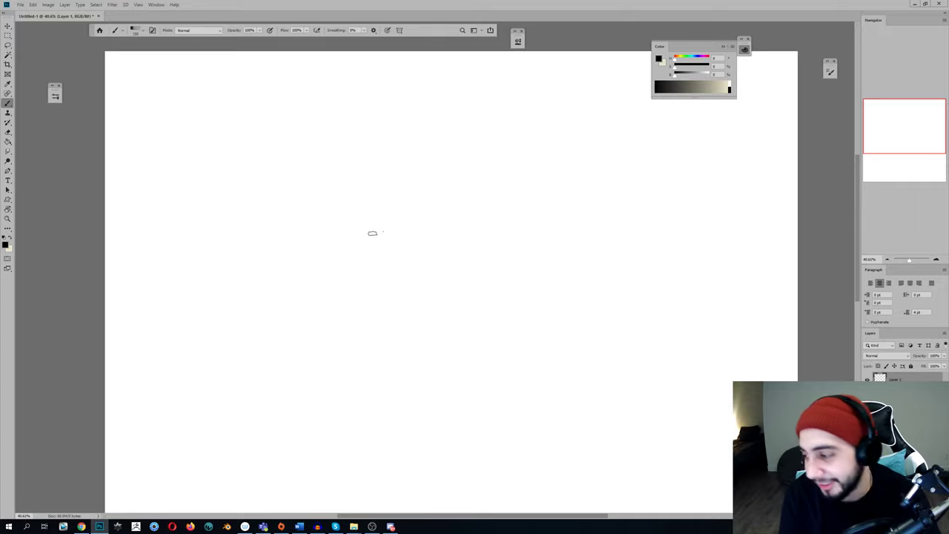
mouse_move(427, 216)
left_mouse_down()
mouse_move(414, 252)
mouse_move(392, 256)
mouse_move(295, 229)
left_mouse_up()
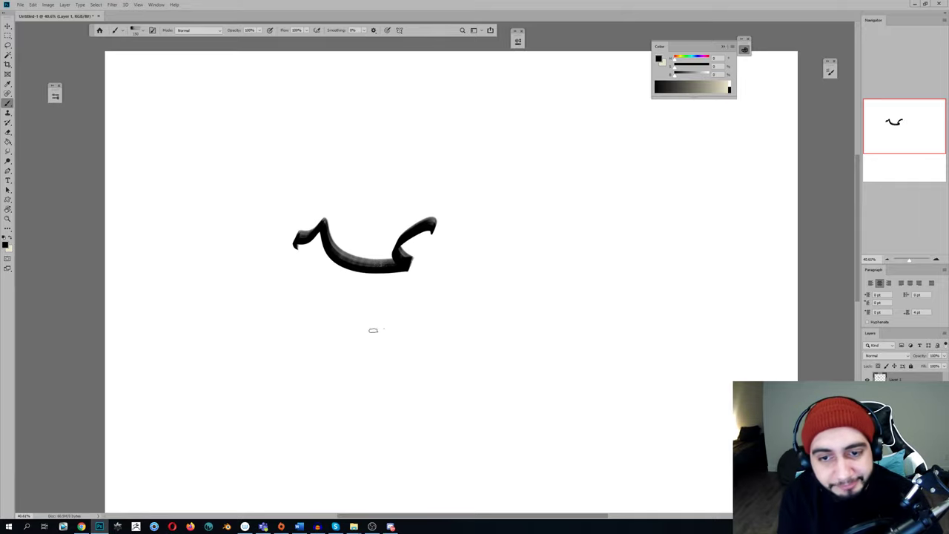
key("ctrl+z")
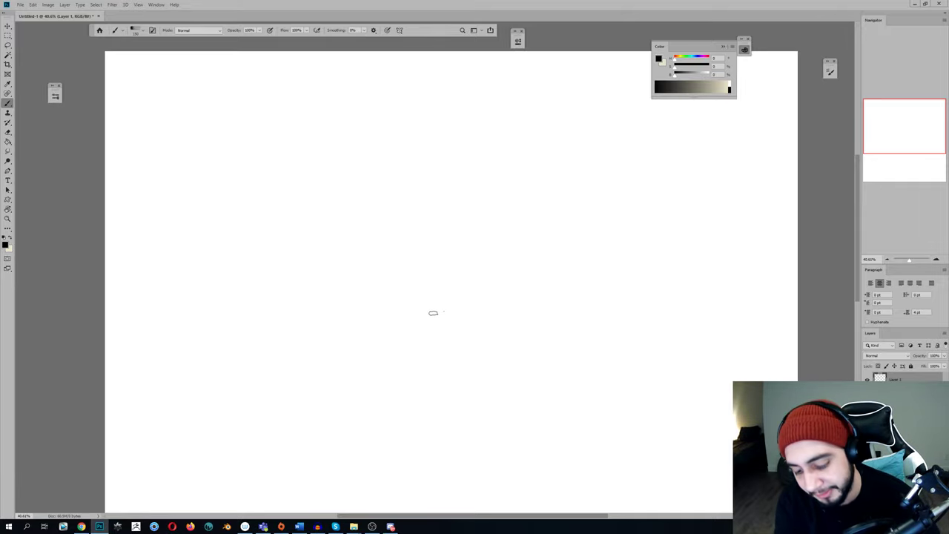
Choose the narrow textured brush from the Sketchers set, test it with a few strokes and undo them
right_click(383, 286)
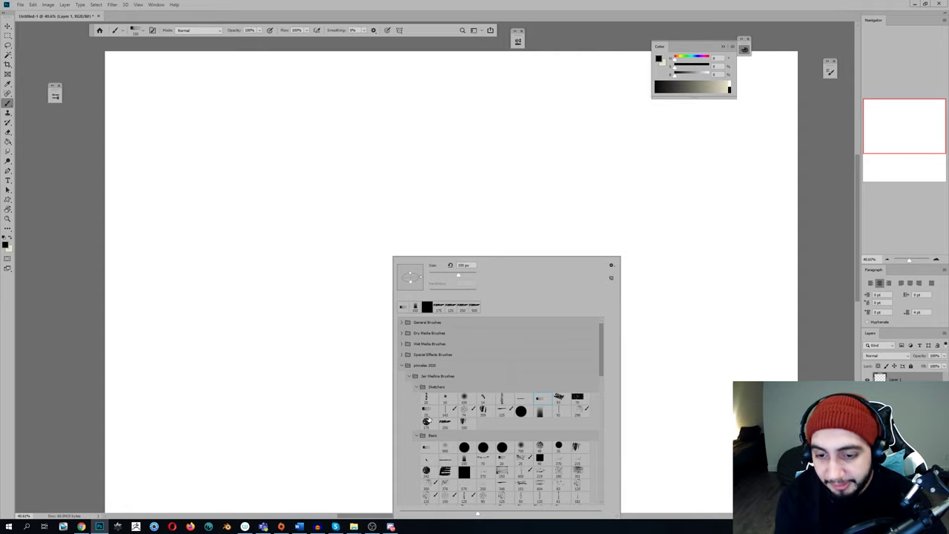
double_click(504, 397)
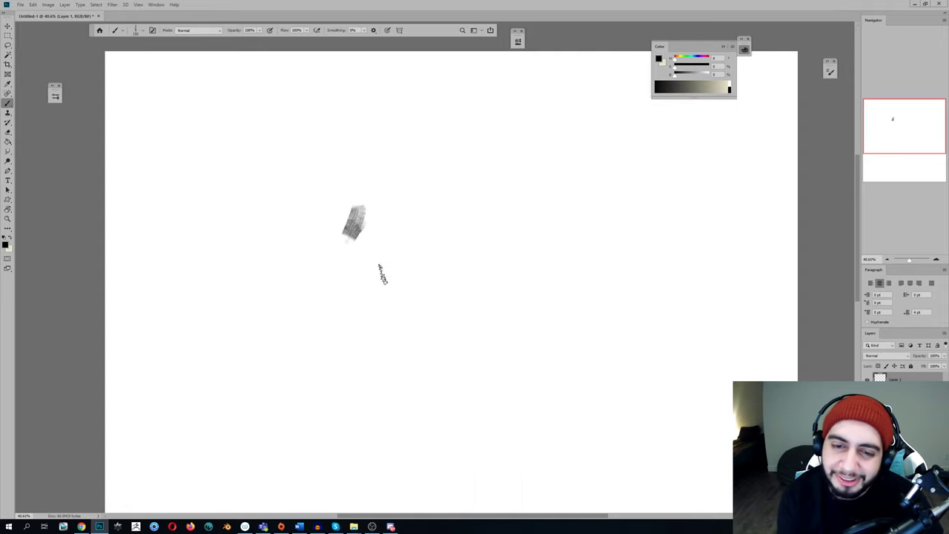
left_click_drag(406, 206, 335, 260)
mouse_move(363, 217)
left_mouse_down()
mouse_move(401, 257)
mouse_move(345, 185)
mouse_move(336, 252)
left_mouse_up()
key("ctrl+z")
key("ctrl+z")
key("ctrl+z")
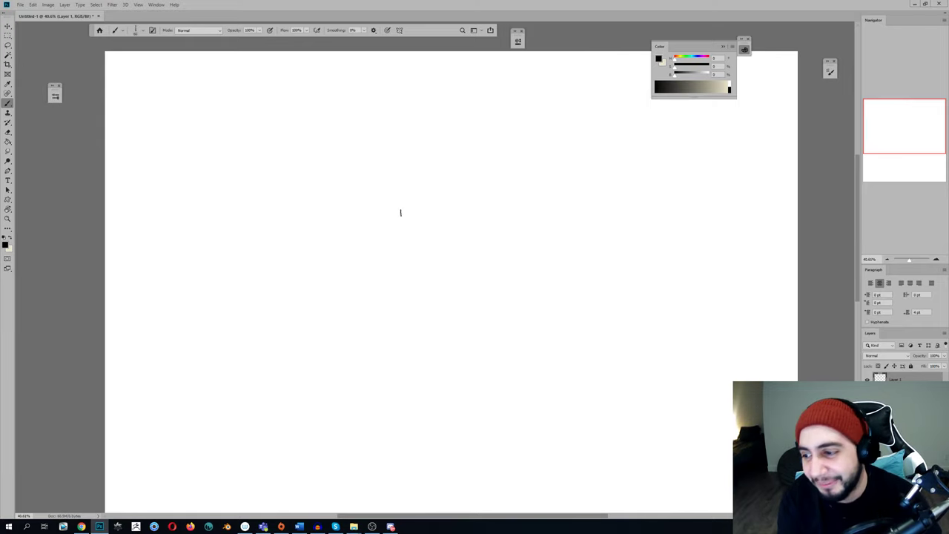
left_click_drag(408, 207, 395, 201)
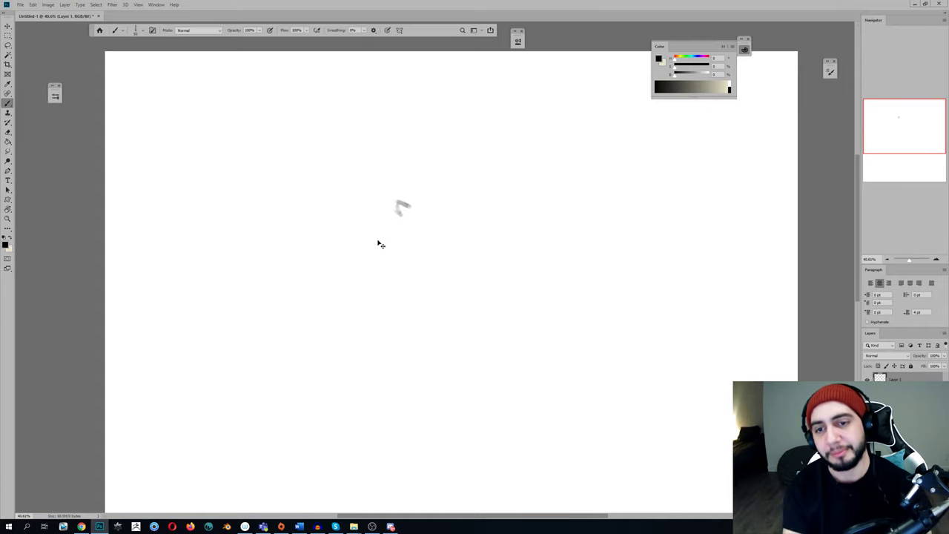
key("l")
left_click_drag(393, 243, 375, 234)
key("Delete")
key("ctrl+d")
Handwrite the heading "Cuando estas Listo para" across the upper canvas with the Brush tool, starting with a small arrow
key("b")
mouse_move(132, 91)
left_mouse_down()
mouse_move(153, 93)
mouse_move(148, 84)
mouse_move(180, 103)
mouse_move(204, 85)
mouse_move(235, 104)
mouse_move(252, 86)
left_mouse_up()
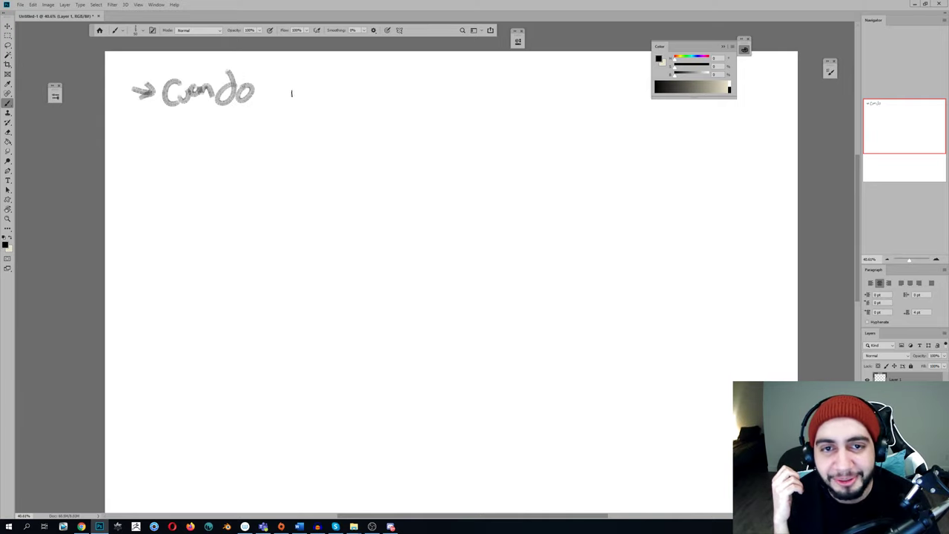
mouse_move(272, 98)
left_mouse_down()
mouse_move(311, 107)
mouse_move(308, 92)
mouse_move(349, 104)
left_mouse_up()
left_click_drag(372, 72, 393, 108)
mouse_move(409, 88)
left_mouse_down()
mouse_move(401, 100)
mouse_move(414, 106)
left_mouse_up()
mouse_move(420, 86)
left_mouse_down()
mouse_move(424, 109)
mouse_move(427, 74)
left_mouse_up()
left_click_drag(436, 88, 449, 92)
left_click_drag(472, 89, 478, 133)
left_click_drag(473, 88, 543, 79)
Handwrite "comisiones" below the end of the heading line, with a separate "o" underneath it
mouse_move(519, 128)
left_mouse_down()
mouse_move(576, 135)
mouse_move(574, 117)
mouse_move(595, 139)
left_mouse_up()
mouse_move(613, 117)
left_mouse_down()
mouse_move(615, 137)
mouse_move(619, 120)
left_mouse_up()
left_click_drag(630, 117, 652, 133)
left_click_drag(656, 127, 665, 142)
left_click_drag(587, 153, 586, 155)
Handwrite a large "trabajar?" below the "o" and underline it
left_click_drag(497, 199, 560, 191)
mouse_move(523, 169)
left_mouse_down()
mouse_move(545, 231)
mouse_move(558, 204)
left_mouse_up()
left_click_drag(580, 207, 581, 227)
mouse_move(586, 188)
left_mouse_down()
mouse_move(607, 223)
mouse_move(642, 239)
left_mouse_up()
left_click_drag(651, 204, 630, 264)
mouse_move(666, 208)
left_mouse_down()
mouse_move(661, 226)
mouse_move(684, 210)
left_mouse_up()
mouse_move(689, 164)
left_mouse_down()
mouse_move(691, 225)
mouse_move(487, 249)
left_mouse_up()
Underline the heading line "Cuando estas Listo para" and the word "comisiones"
left_click_drag(134, 120, 482, 126)
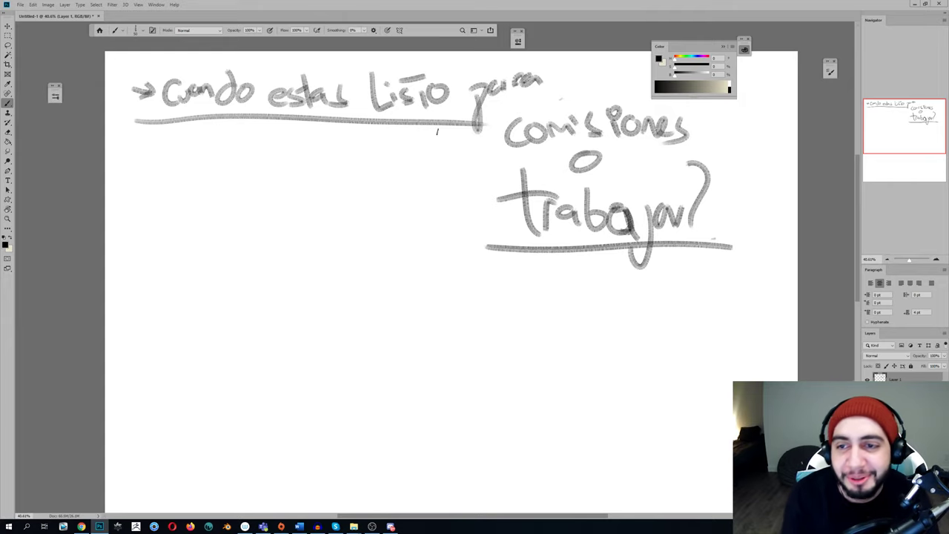
left_click_drag(507, 153, 688, 138)
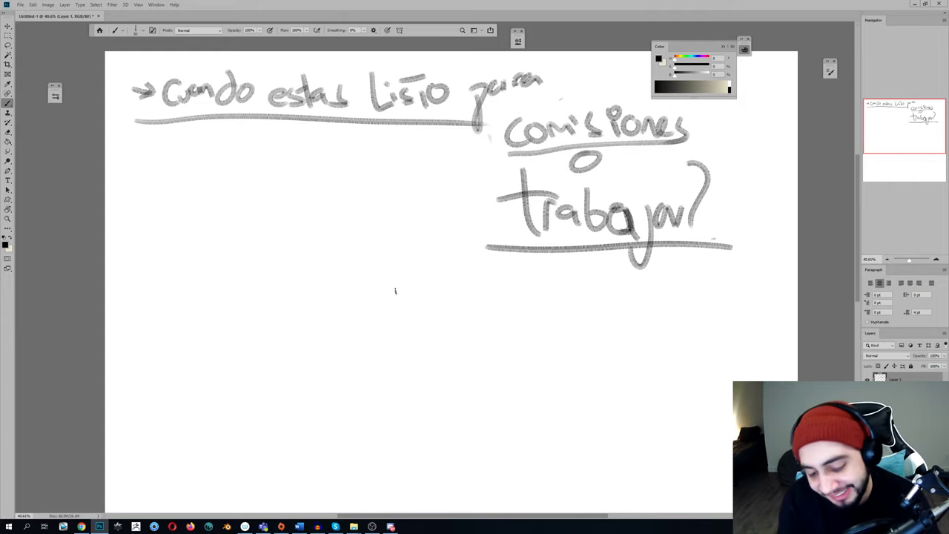
key("ctrl+z")
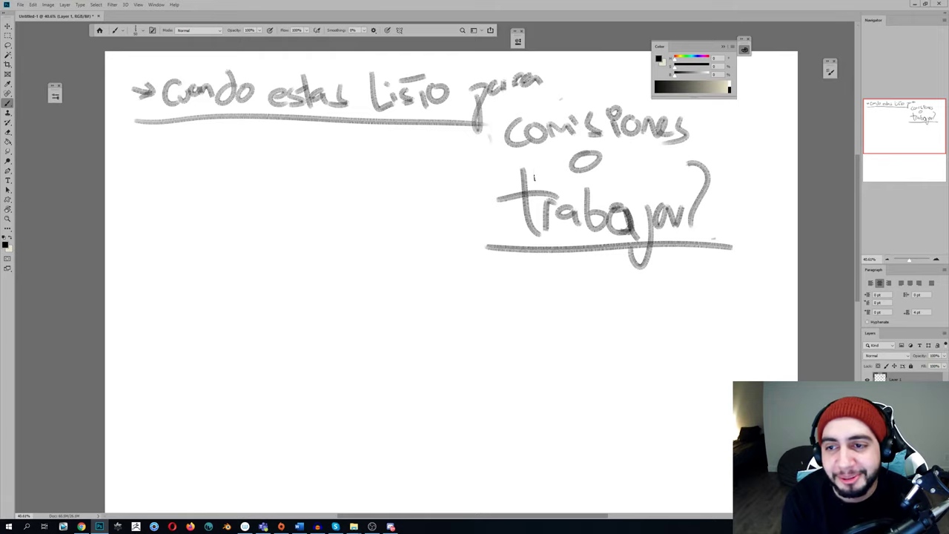
left_click_drag(507, 147, 686, 140)
Draw an arrow below the heading and handwrite the topic "Aprobación" beside it, underlined
mouse_move(128, 198)
left_mouse_down()
mouse_move(146, 198)
mouse_move(149, 209)
left_mouse_up()
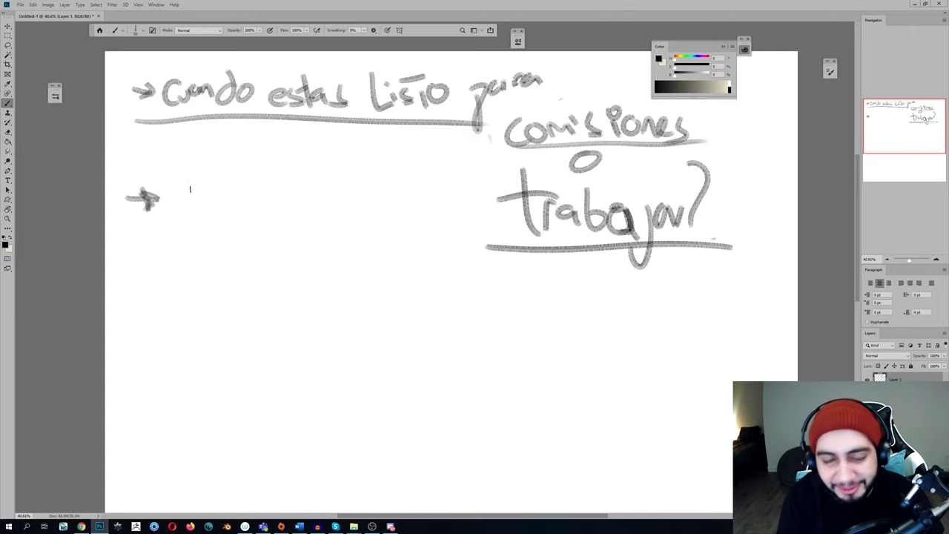
mouse_move(173, 216)
left_mouse_down()
mouse_move(195, 214)
mouse_move(196, 198)
mouse_move(209, 215)
mouse_move(233, 202)
left_mouse_up()
left_click_drag(240, 202, 300, 217)
mouse_move(307, 193)
left_mouse_down()
mouse_move(320, 215)
mouse_move(332, 204)
left_mouse_up()
left_click_drag(351, 215, 367, 215)
left_click_drag(353, 179, 348, 189)
left_click_drag(397, 229, 174, 231)
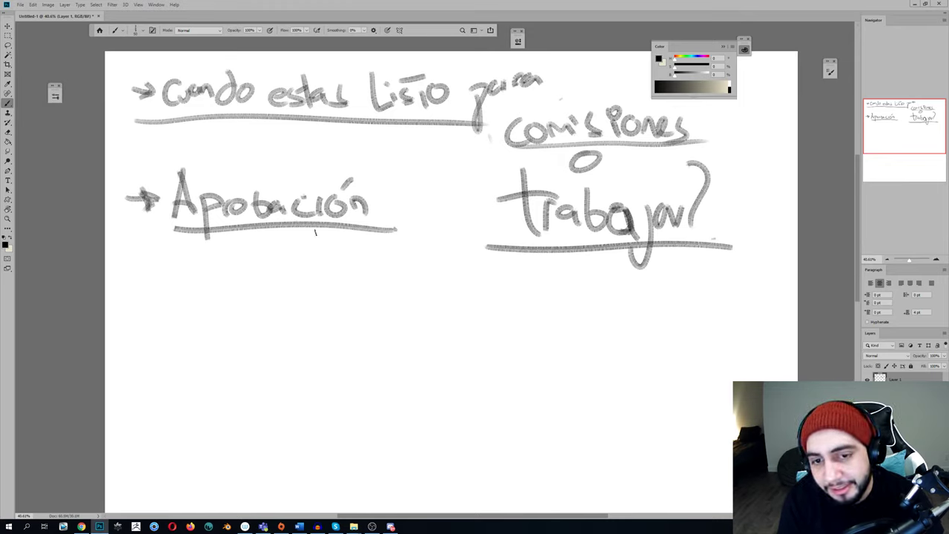
Draw a downward arrow from "Aprobación" and handwrite "Demostrar que se Dibujar" below it, underlining "Dibujar"
left_click_drag(227, 230, 226, 273)
left_click_drag(215, 264, 246, 269)
mouse_move(220, 293)
left_mouse_down()
mouse_move(239, 310)
mouse_move(285, 304)
mouse_move(320, 267)
mouse_move(344, 315)
mouse_move(399, 282)
left_mouse_up()
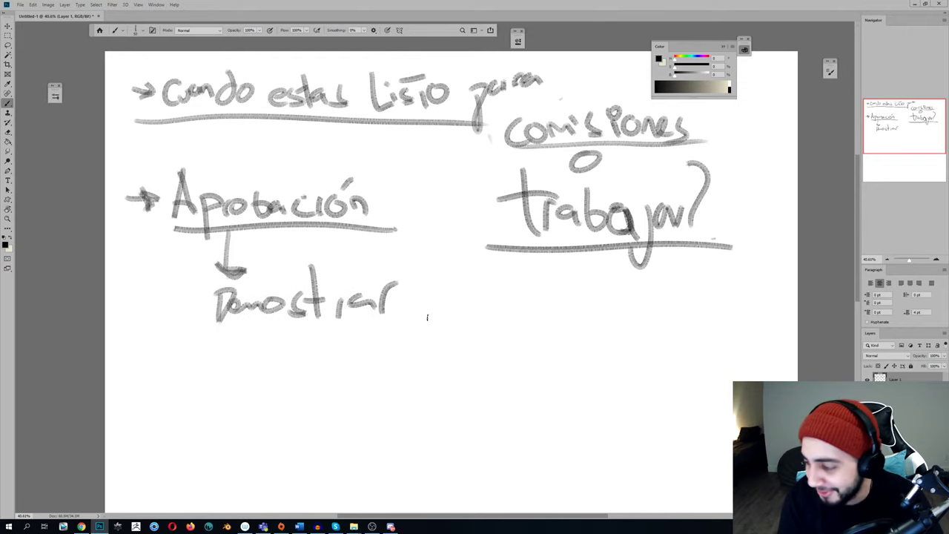
mouse_move(454, 291)
left_mouse_down()
mouse_move(456, 315)
mouse_move(482, 318)
mouse_move(519, 297)
mouse_move(572, 305)
mouse_move(562, 320)
mouse_move(615, 319)
left_mouse_up()
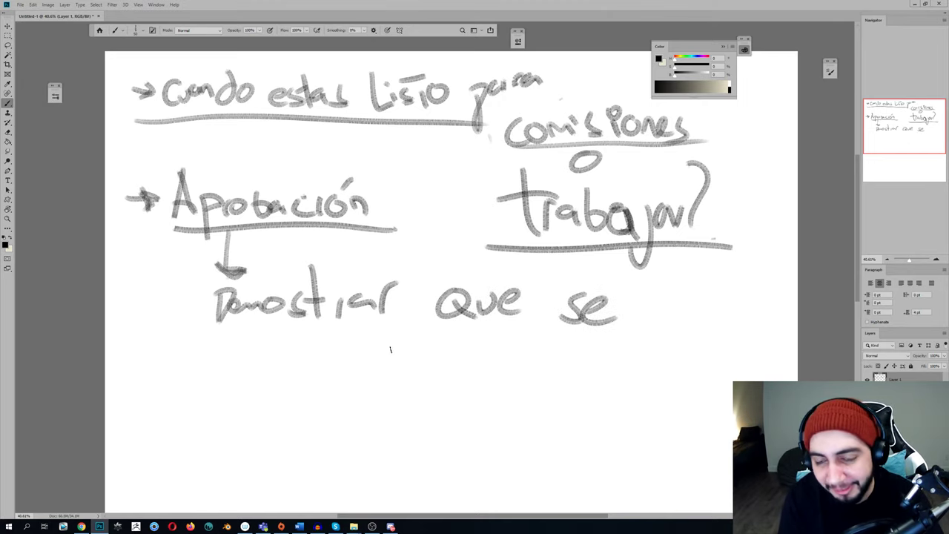
mouse_move(375, 339)
left_mouse_down()
mouse_move(377, 385)
mouse_move(461, 380)
mouse_move(504, 361)
mouse_move(519, 401)
left_mouse_up()
left_click_drag(525, 363, 554, 356)
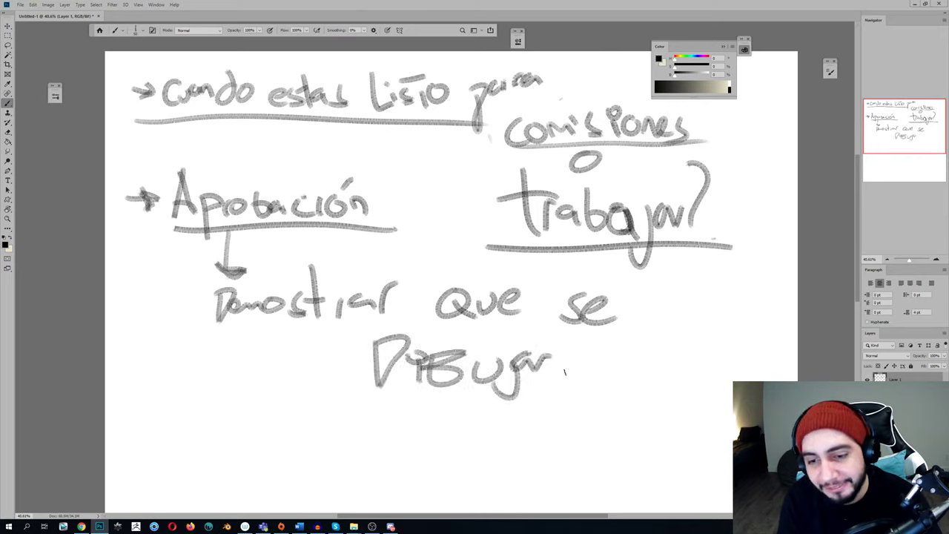
left_click_drag(344, 407, 584, 379)
Number the topics over their arrows, with 2 beside "Aprobación", and write 3 below for the next topic
mouse_move(108, 189)
left_mouse_down()
mouse_move(132, 175)
mouse_move(153, 193)
left_mouse_up()
mouse_move(111, 163)
left_mouse_down()
mouse_move(132, 200)
mouse_move(150, 178)
left_mouse_up()
mouse_move(122, 62)
left_mouse_down()
mouse_move(127, 96)
mouse_move(154, 117)
left_mouse_up()
mouse_move(122, 404)
left_mouse_down()
mouse_move(137, 434)
mouse_move(111, 444)
left_mouse_up()
Handwrite "Sidrome del impostor" beside the number 3 and underline the whole phrase
mouse_move(180, 456)
left_mouse_down()
mouse_move(212, 383)
mouse_move(194, 421)
left_mouse_up()
left_click_drag(247, 400, 249, 427)
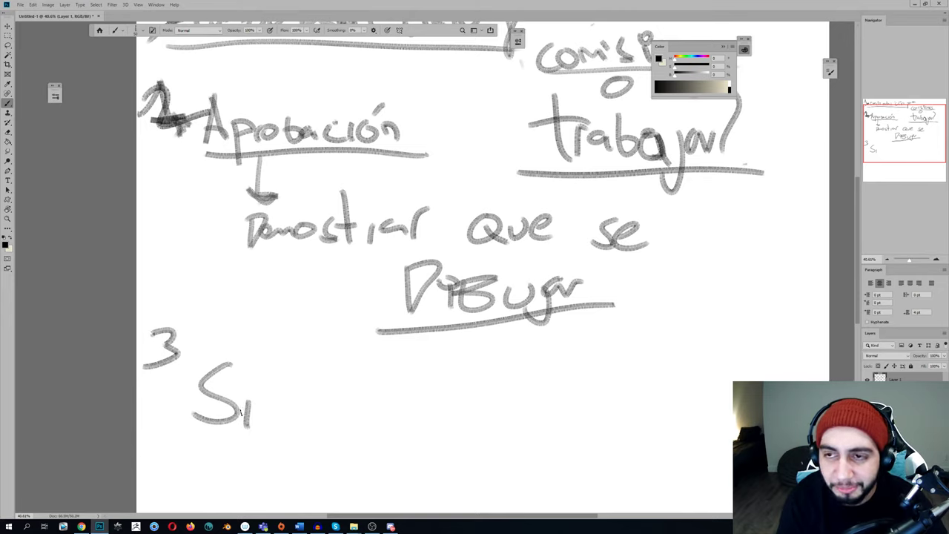
mouse_move(286, 393)
left_mouse_down()
mouse_move(289, 424)
mouse_move(306, 431)
mouse_move(333, 406)
mouse_move(406, 410)
left_mouse_up()
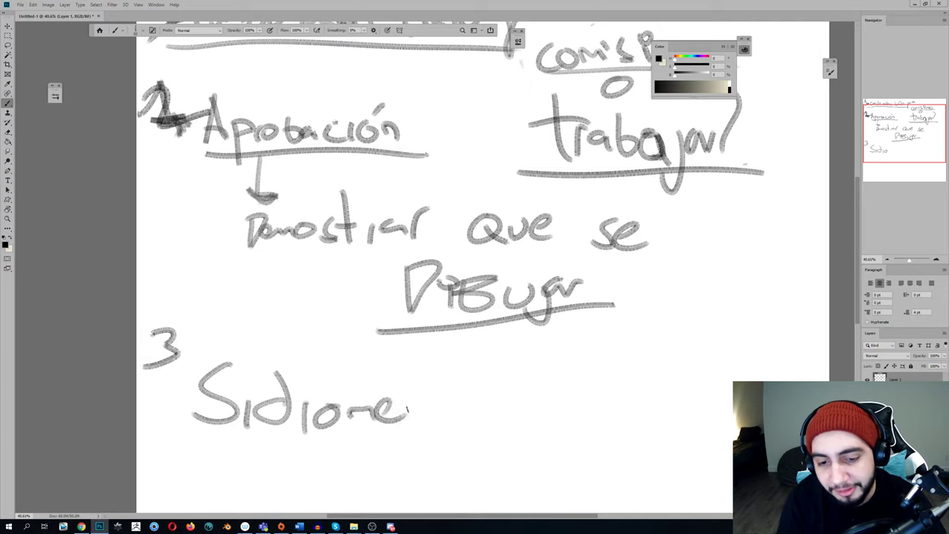
left_click_drag(302, 419, 319, 405)
mouse_move(447, 401)
left_mouse_down()
mouse_move(451, 420)
mouse_move(483, 417)
left_mouse_up()
left_click_drag(486, 375, 488, 422)
left_click_drag(518, 387, 528, 405)
mouse_move(537, 406)
left_mouse_down()
mouse_move(543, 428)
mouse_move(602, 415)
mouse_move(641, 393)
mouse_move(641, 405)
left_mouse_up()
mouse_move(667, 354)
left_mouse_down()
mouse_move(670, 405)
mouse_move(678, 375)
left_mouse_up()
left_click_drag(697, 380, 726, 367)
left_click_drag(733, 404, 193, 481)
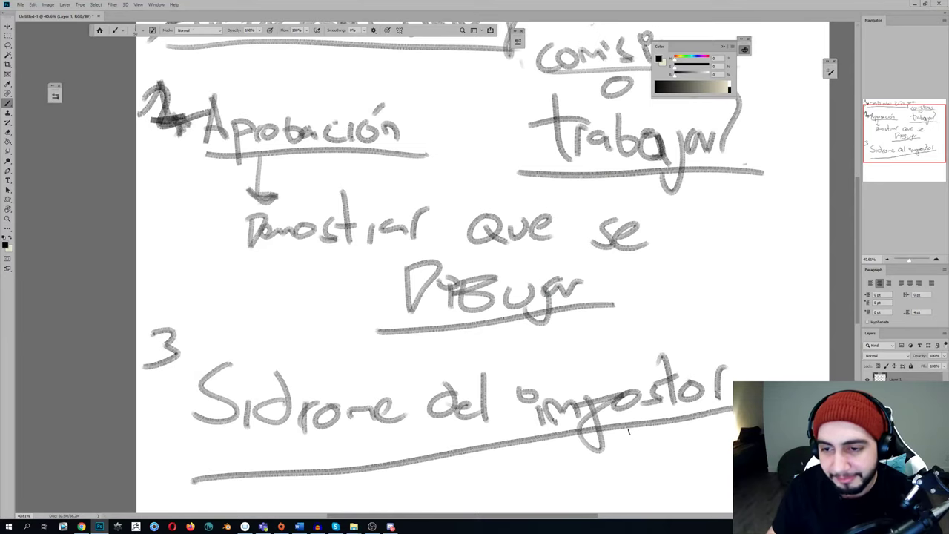
left_click(391, 526)
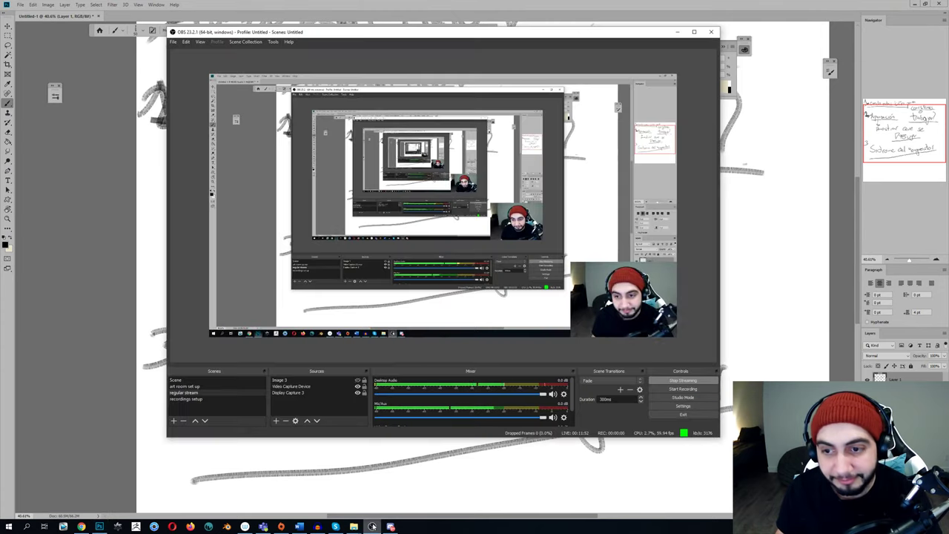
left_click(372, 526)
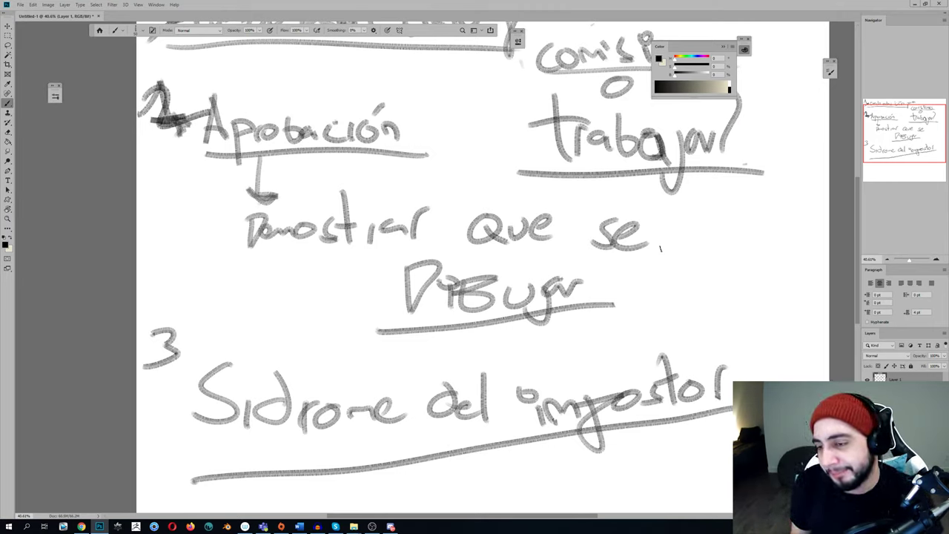
key("z")
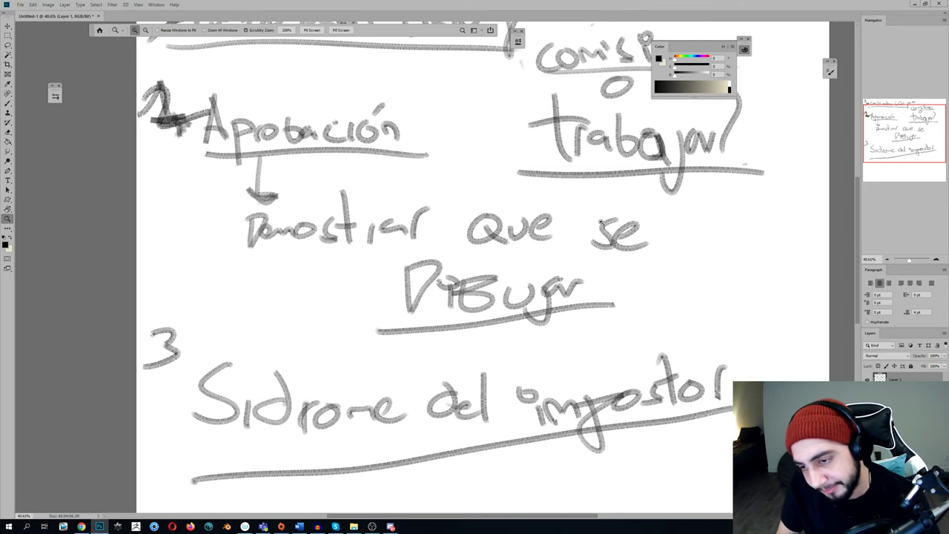
mouse_move(602, 223)
left_mouse_down()
mouse_move(534, 222)
mouse_move(556, 223)
left_mouse_up()
key("b")
key("space")
left_click_drag(615, 244, 504, 260)
key("z")
key("b")
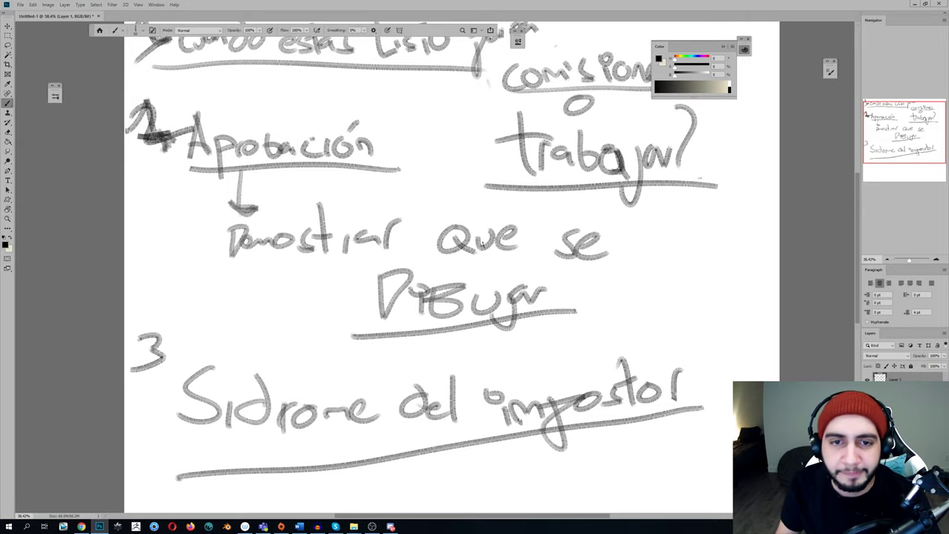
Hide the handwritten notes, add a new layer, and sketch a head outline with a sweeping body gesture line and a short arc below
key("ctrl+comma")
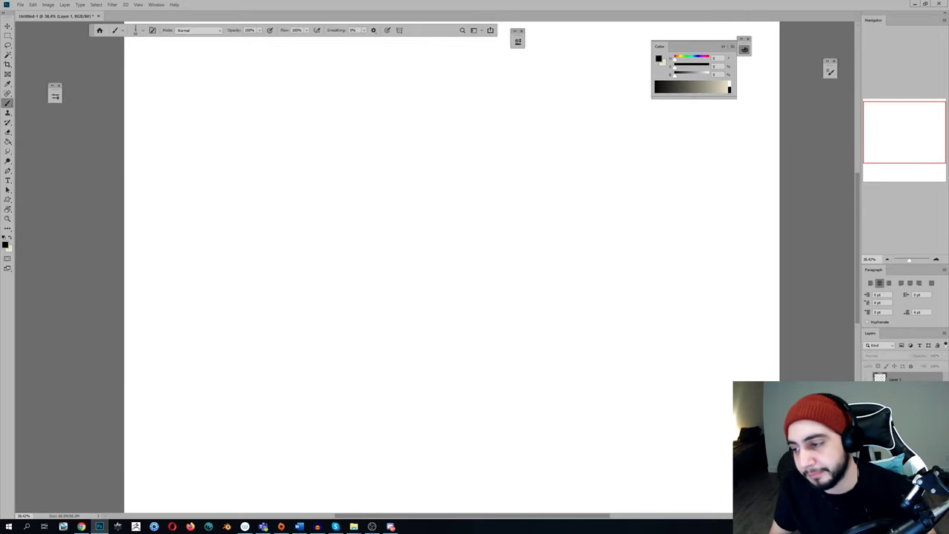
key("ctrl+shift+alt+n")
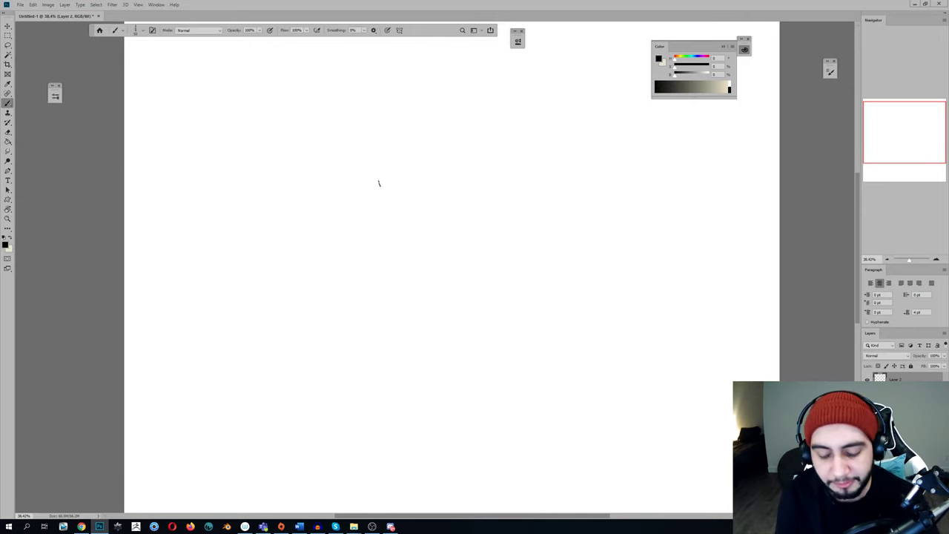
mouse_move(393, 136)
left_mouse_down()
mouse_move(413, 136)
mouse_move(399, 141)
mouse_move(387, 195)
left_mouse_up()
mouse_move(458, 118)
left_mouse_down()
mouse_move(443, 191)
mouse_move(335, 320)
left_mouse_up()
left_click_drag(397, 339, 297, 350)
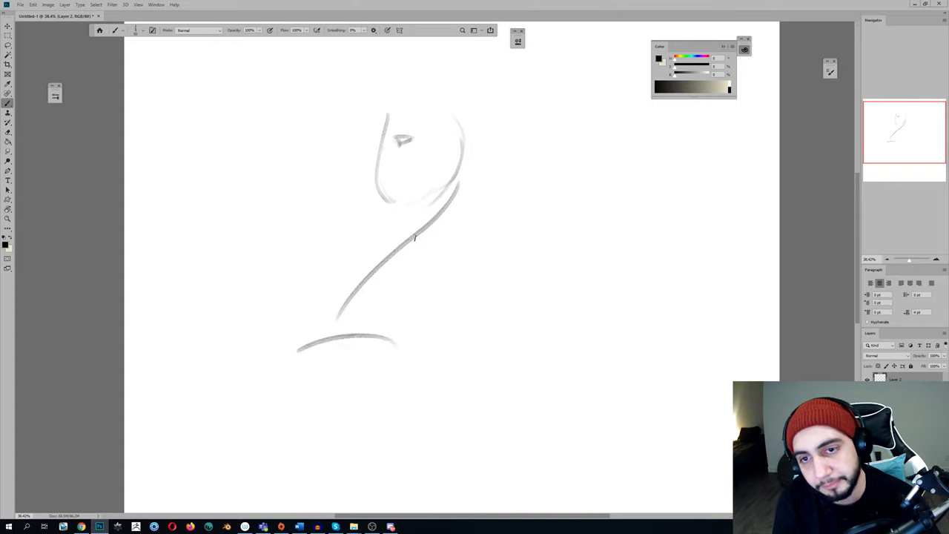
Sketch the nose, mouth, chin and ear on the head
left_click_drag(386, 148, 385, 142)
mouse_move(390, 109)
left_mouse_down()
mouse_move(384, 163)
mouse_move(402, 174)
mouse_move(394, 180)
mouse_move(406, 197)
mouse_move(399, 172)
left_mouse_up()
mouse_move(453, 160)
left_mouse_down()
mouse_move(439, 175)
mouse_move(460, 146)
mouse_move(442, 154)
mouse_move(448, 174)
left_mouse_up()
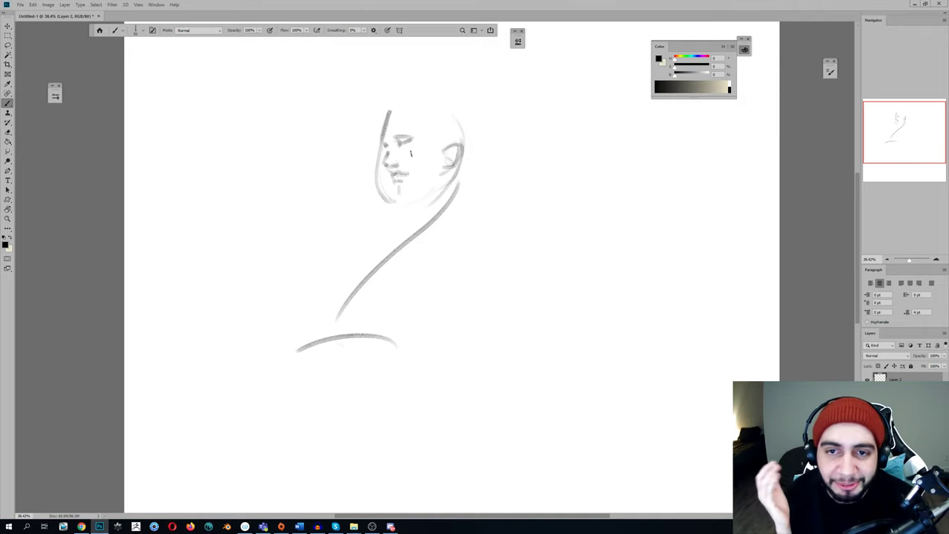
Sketch the hair with a front lock framing the face, a strand over the cheek and a rounded back
mouse_move(395, 111)
left_mouse_down()
mouse_move(404, 133)
mouse_move(377, 149)
mouse_move(362, 192)
mouse_move(382, 205)
left_mouse_up()
left_click_drag(406, 129, 439, 168)
mouse_move(470, 138)
left_mouse_down()
mouse_move(476, 110)
mouse_move(491, 152)
left_mouse_up()
mouse_move(420, 95)
left_mouse_down()
mouse_move(480, 119)
mouse_move(460, 85)
left_mouse_up()
mouse_move(394, 100)
left_mouse_down()
mouse_move(412, 94)
mouse_move(485, 139)
left_mouse_up()
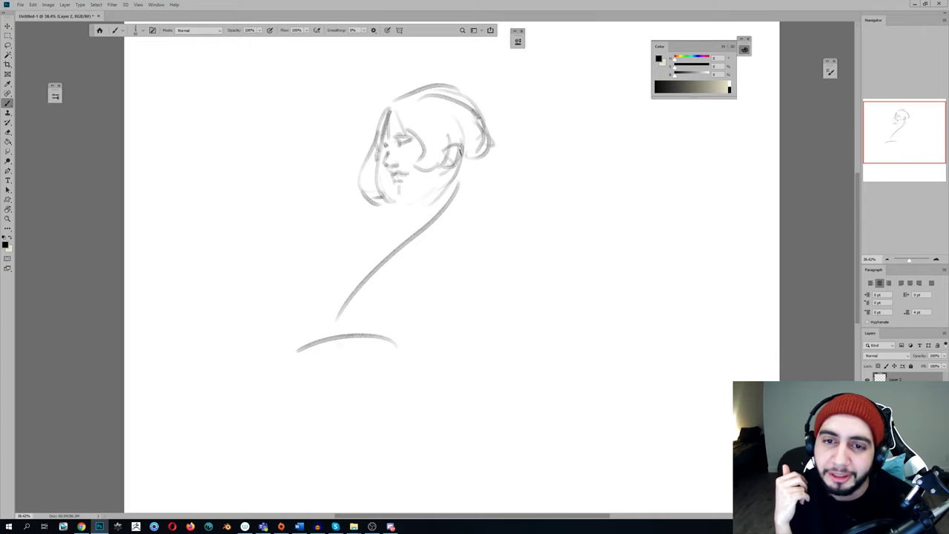
Sketch the chin, throat and nape lines joining the head to the neck
left_click_drag(458, 172, 456, 188)
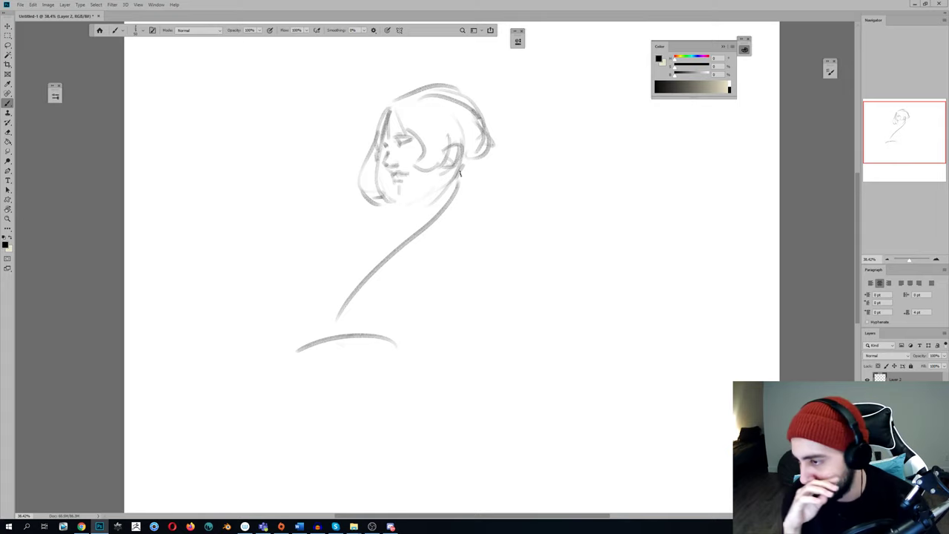
mouse_move(399, 191)
left_mouse_down()
mouse_move(431, 185)
mouse_move(452, 203)
mouse_move(456, 172)
mouse_move(423, 213)
left_mouse_up()
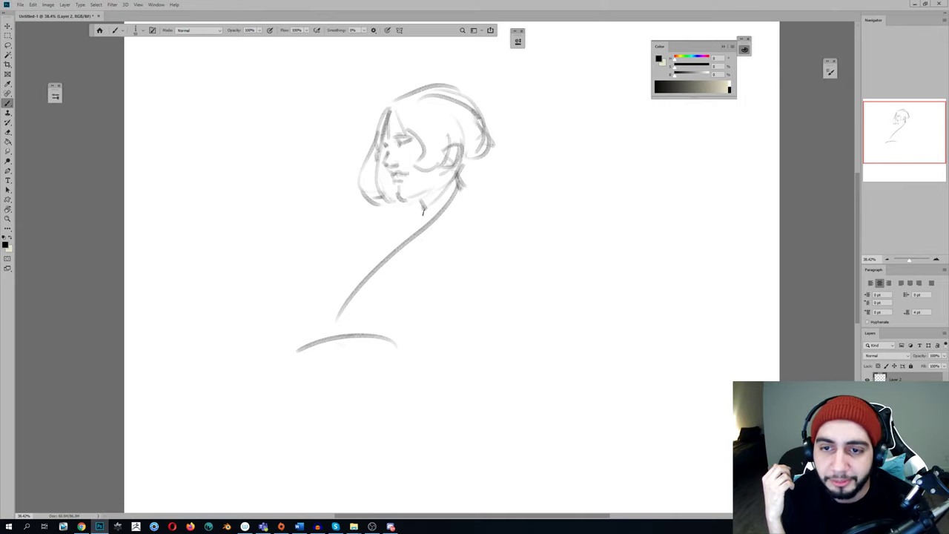
mouse_move(465, 165)
left_mouse_down()
mouse_move(479, 199)
mouse_move(421, 221)
left_mouse_up()
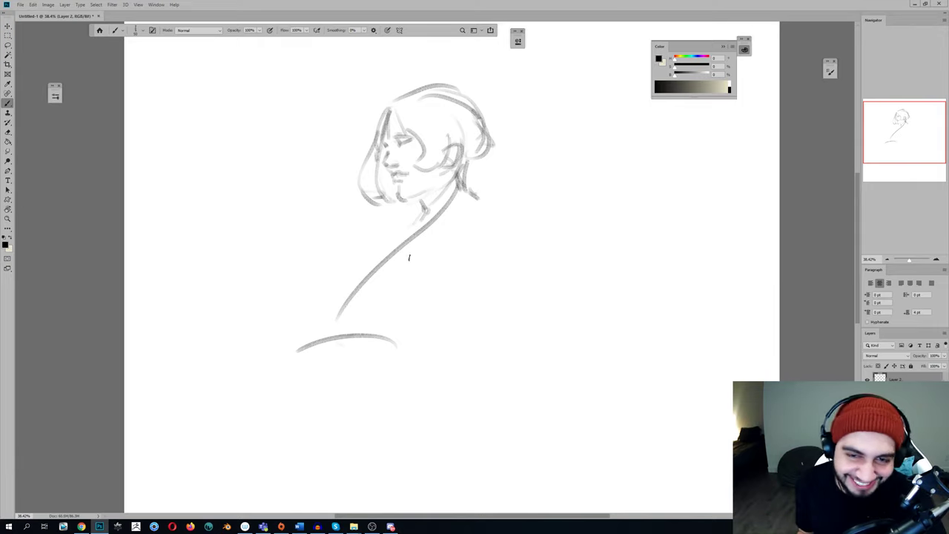
Sketch both shoulders, the neck muscles and the curved neckline across the upper chest
left_click_drag(456, 203, 408, 246)
left_click_drag(406, 227, 369, 262)
mouse_move(470, 195)
left_mouse_down()
mouse_move(510, 218)
mouse_move(478, 230)
mouse_move(523, 225)
left_mouse_up()
mouse_move(481, 239)
left_mouse_down()
mouse_move(508, 249)
mouse_move(473, 232)
mouse_move(441, 252)
mouse_move(398, 256)
mouse_move(485, 223)
mouse_move(440, 243)
mouse_move(410, 238)
left_mouse_up()
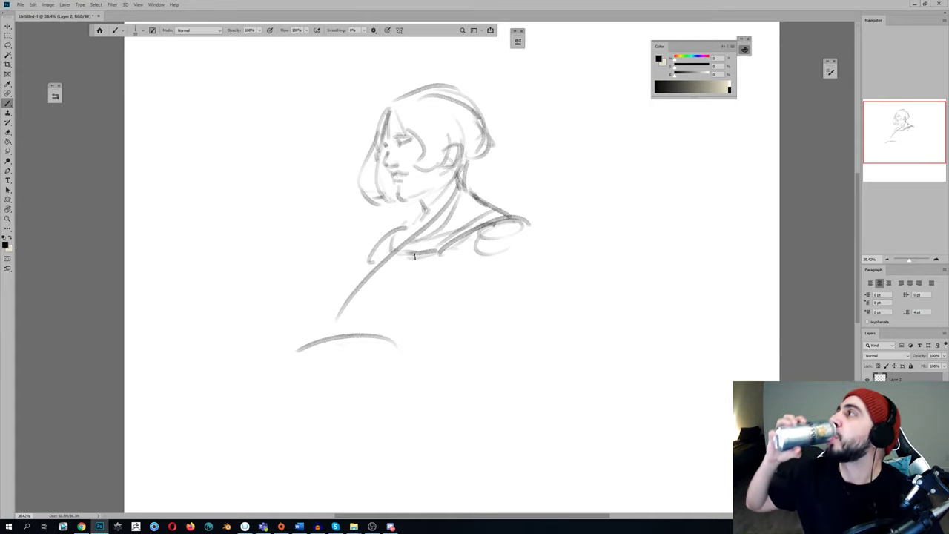
left_click_drag(484, 195, 414, 240)
left_click_drag(465, 185, 434, 215)
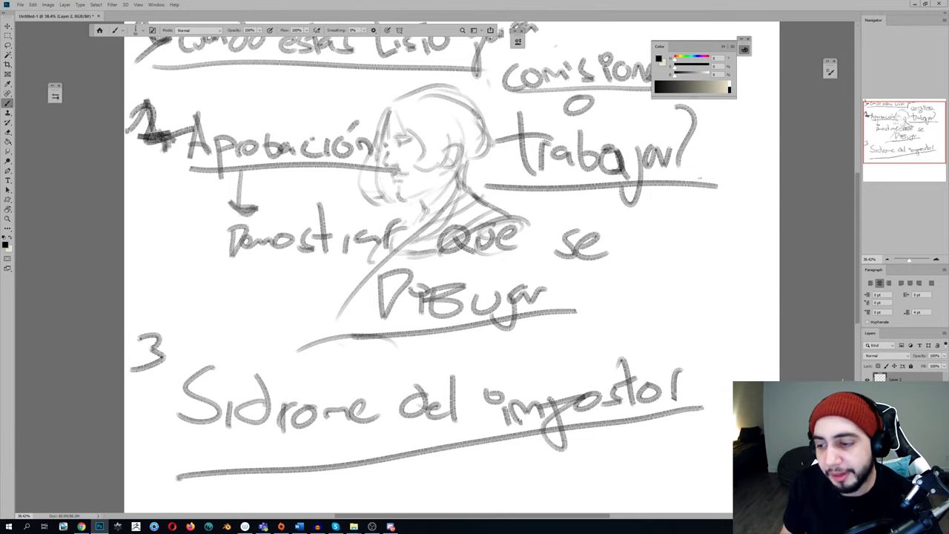
Review the handwritten notes together with the overlaid figure sketch
key("z")
left_click_drag(452, 262, 441, 264)
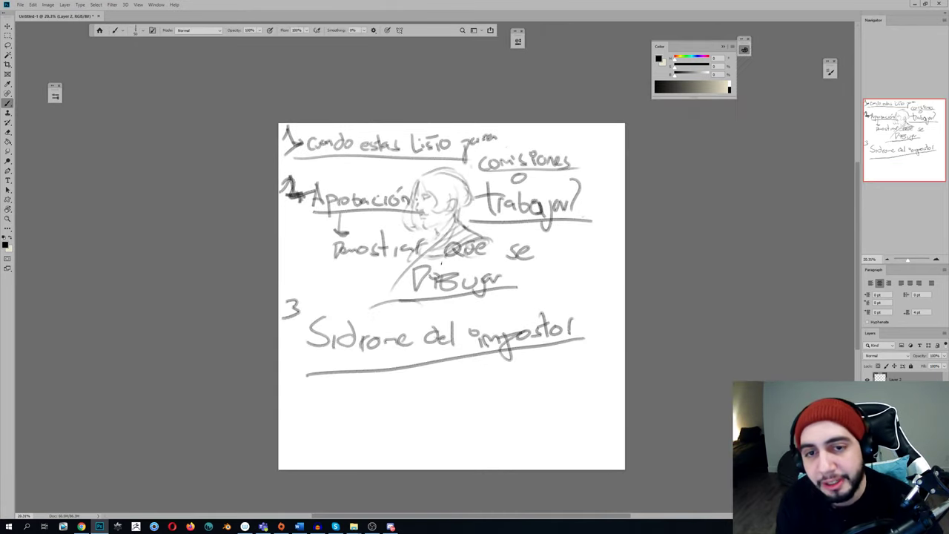
scroll(445, 304, "up", 2)
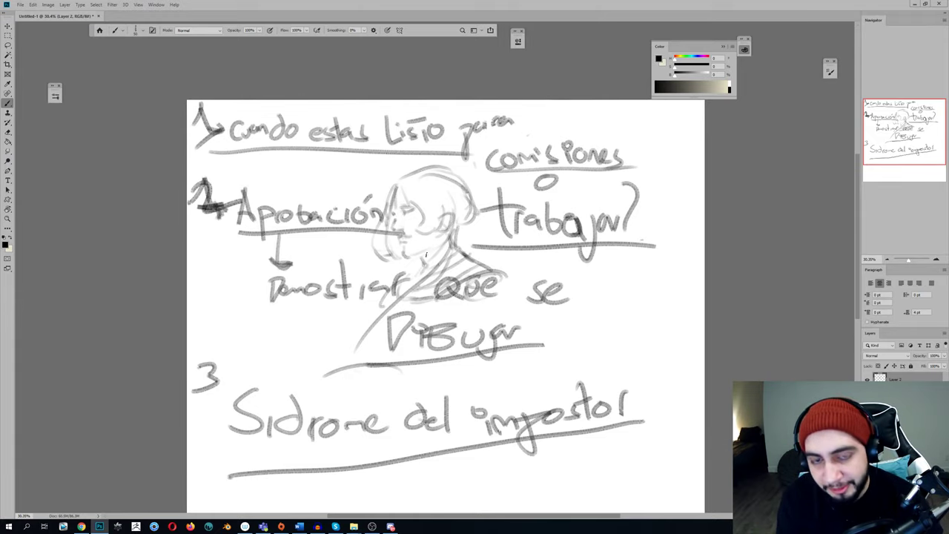
scroll(480, 298, "up", 2)
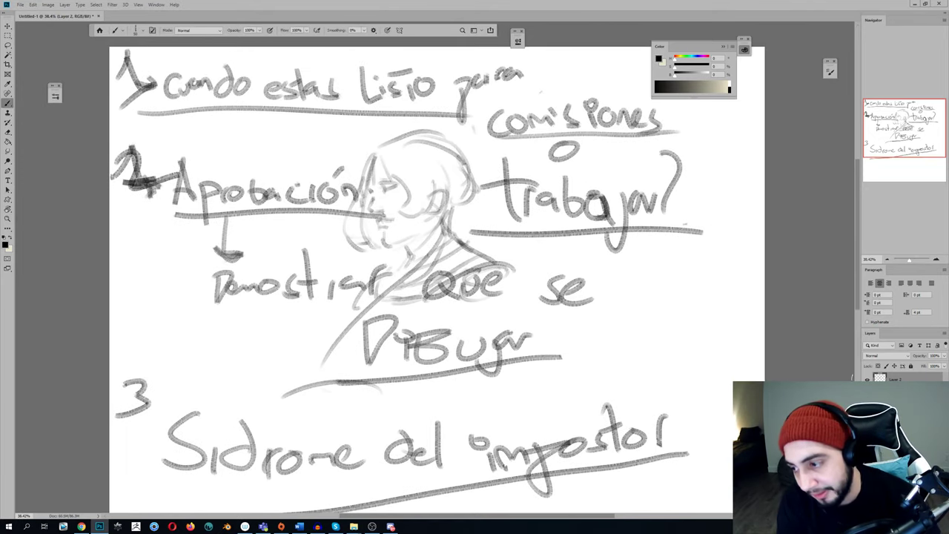
Hide the handwritten notes and sketch the figure's back contour from below the shoulder down to the waist
key("Delete")
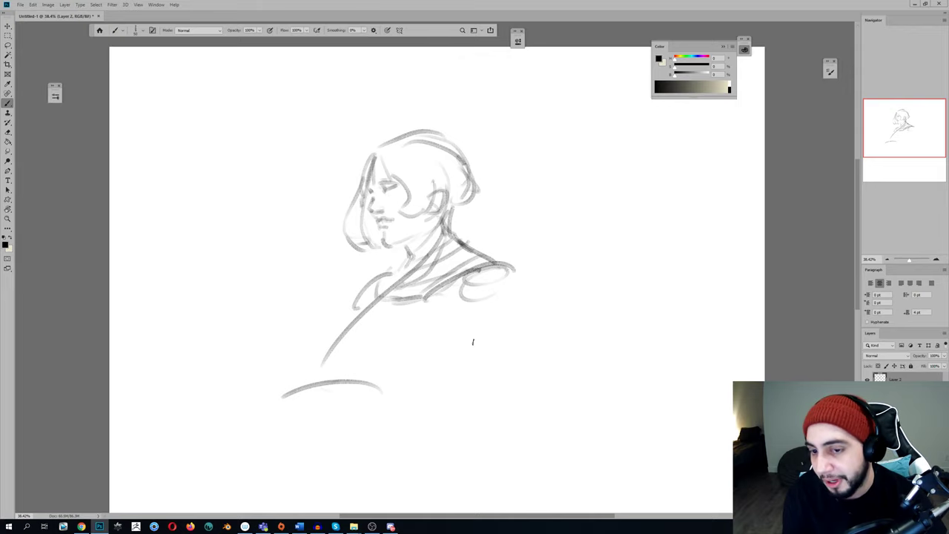
mouse_move(491, 320)
left_mouse_down()
mouse_move(412, 378)
mouse_move(398, 406)
left_mouse_up()
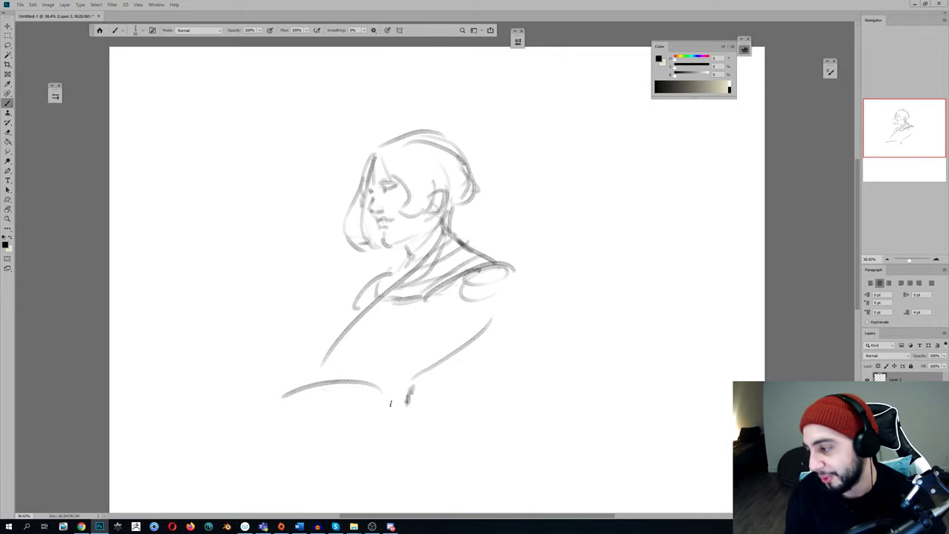
left_click_drag(418, 398, 436, 345)
Lasso the shoulders and torso lines, shift them slightly lower and outward from the head with Free Transform, and deselect
key("l")
mouse_move(292, 339)
left_mouse_down()
mouse_move(534, 304)
mouse_move(519, 272)
left_mouse_up()
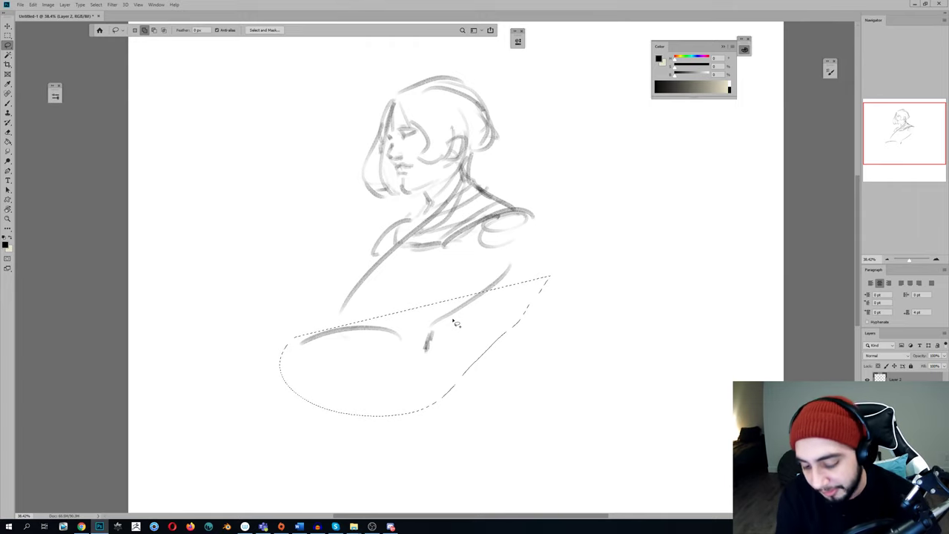
mouse_move(339, 282)
left_mouse_down()
mouse_move(474, 228)
mouse_move(380, 396)
mouse_move(345, 371)
left_mouse_up()
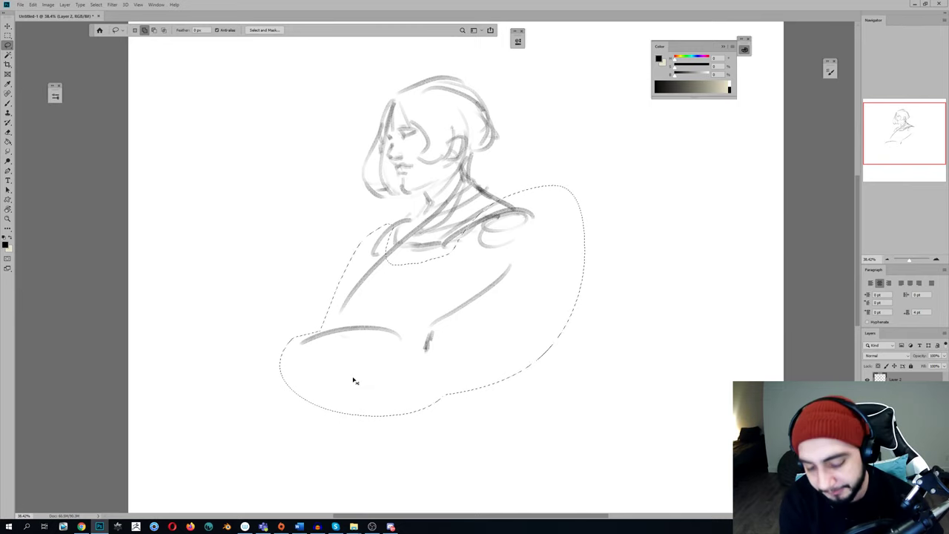
key("ctrl+t")
left_click_drag(433, 415, 427, 441)
left_click_drag(409, 373, 399, 382)
key("Return")
key("ctrl+d")
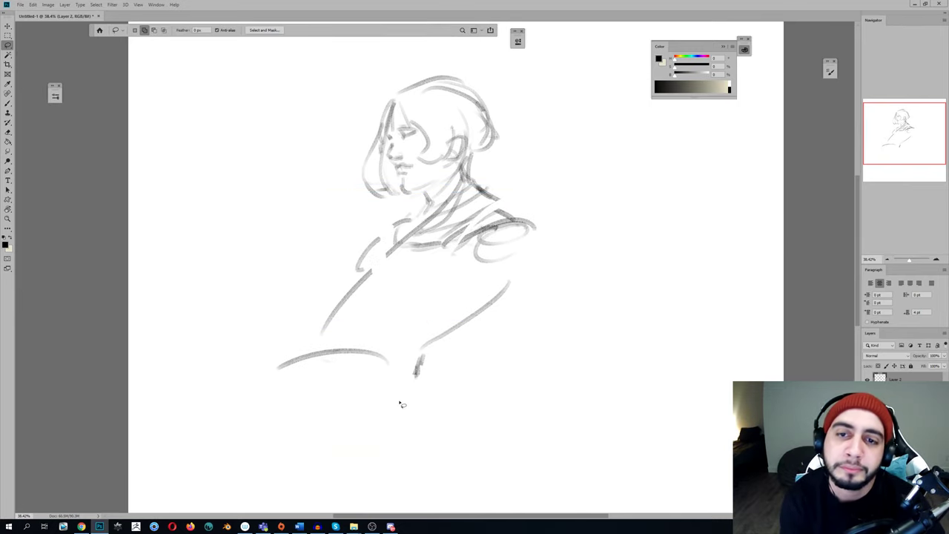
key("b")
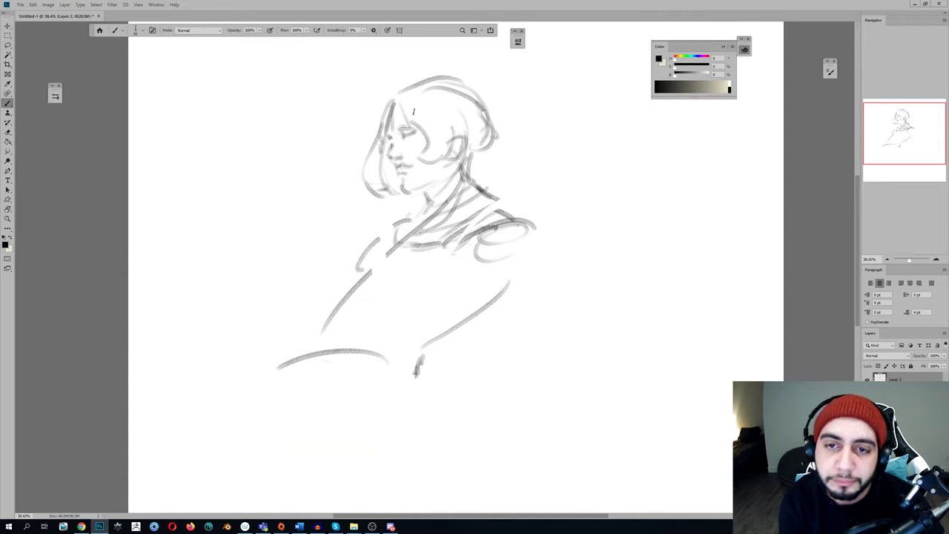
mouse_move(461, 180)
left_mouse_down()
mouse_move(402, 96)
mouse_move(382, 108)
left_mouse_up()
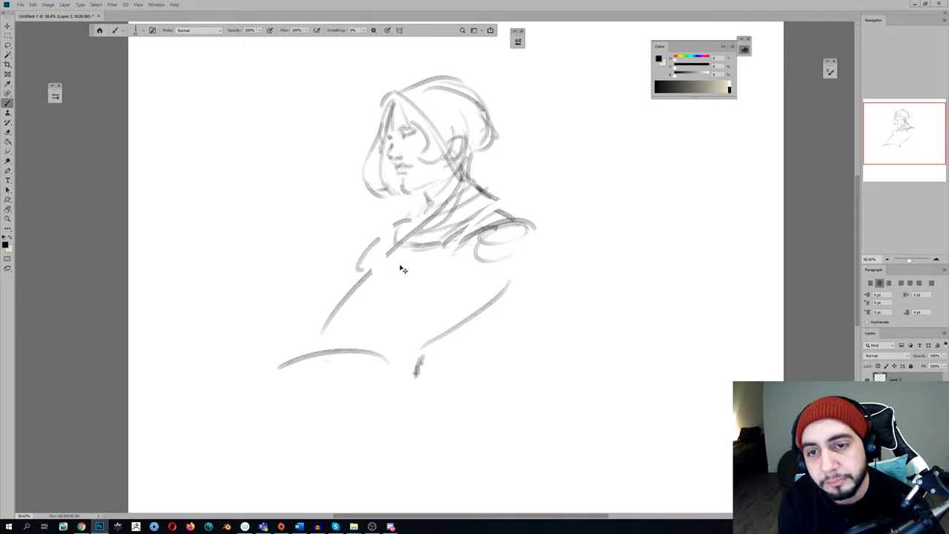
key("ctrl+z")
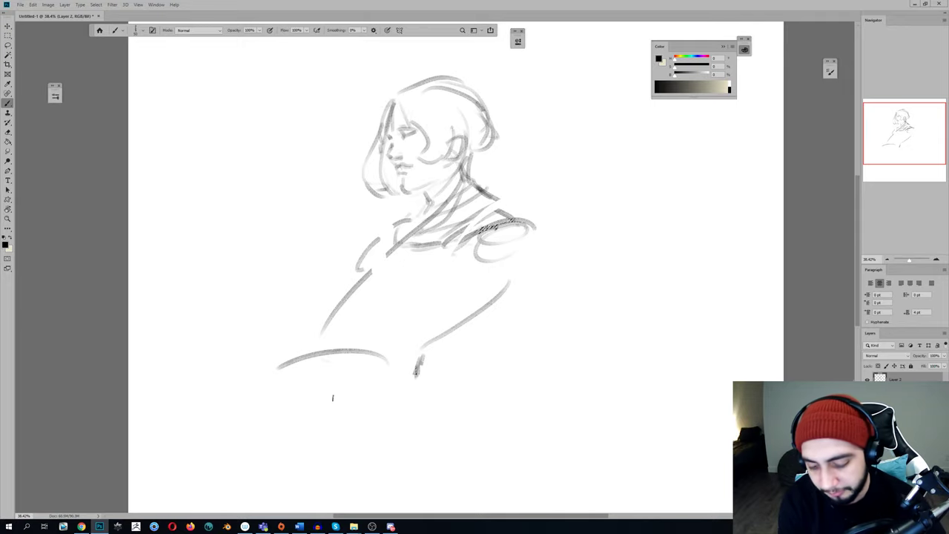
Lasso the lower torso lines, delete them and clear the selection
key("l")
mouse_move(257, 346)
left_mouse_down()
mouse_move(500, 384)
mouse_move(373, 250)
mouse_move(285, 322)
left_mouse_up()
key("Delete")
key("ctrl+d")
key("F2")
key("F2")
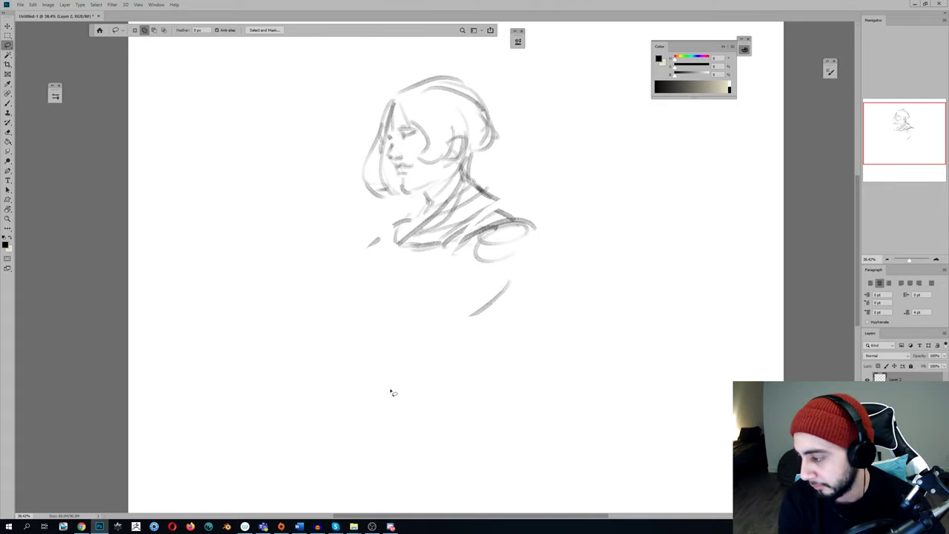
Sketch vertical front torso lines below the chest and undo the curve tried across the shoulders
key("b")
mouse_move(377, 252)
left_mouse_down()
mouse_move(387, 373)
mouse_move(374, 330)
mouse_move(373, 395)
left_mouse_up()
left_click_drag(504, 226, 341, 286)
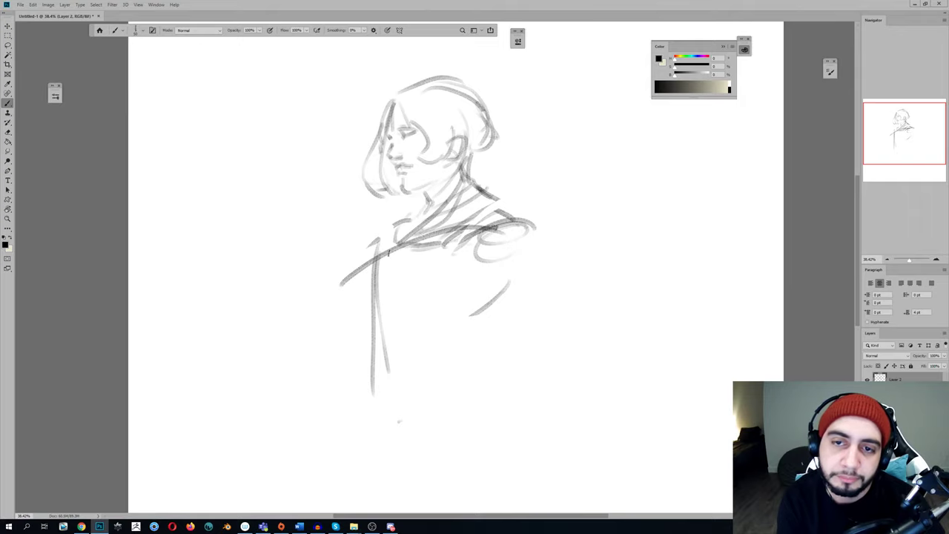
left_click_drag(418, 244, 356, 280)
key("ctrl+z")
key("ctrl+z")
key("ctrl+z")
Sketch the back contour curving into the waist and a long curved front line sweeping down to the hip
mouse_move(524, 261)
left_mouse_down()
mouse_move(468, 355)
mouse_move(482, 385)
left_mouse_up()
left_click_drag(471, 337, 466, 347)
mouse_move(373, 282)
left_mouse_down()
mouse_move(401, 412)
mouse_move(448, 475)
left_mouse_up()
left_click_drag(405, 398, 430, 447)
left_click_drag(388, 367, 398, 430)
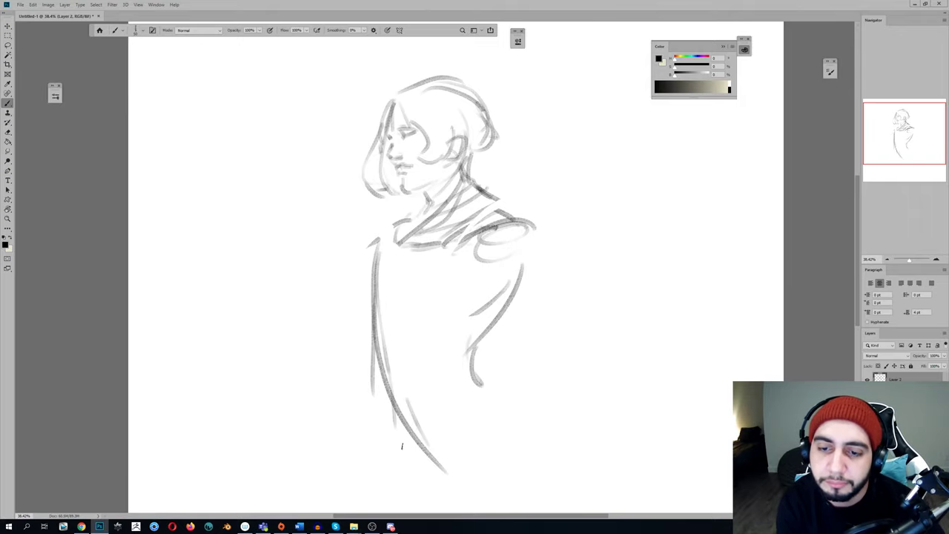
mouse_move(461, 424)
left_mouse_down()
mouse_move(465, 335)
mouse_move(434, 335)
mouse_move(409, 397)
left_mouse_up()
Flip the canvas horizontally and sketch the contour of the chest with its curved lower edge
key("ctrl+shift+h")
mouse_move(501, 239)
left_mouse_down()
mouse_move(514, 256)
mouse_move(503, 287)
mouse_move(512, 290)
left_mouse_up()
mouse_move(408, 245)
left_mouse_down()
mouse_move(416, 276)
mouse_move(479, 293)
mouse_move(418, 259)
mouse_move(514, 303)
mouse_move(486, 237)
mouse_move(509, 252)
left_mouse_up()
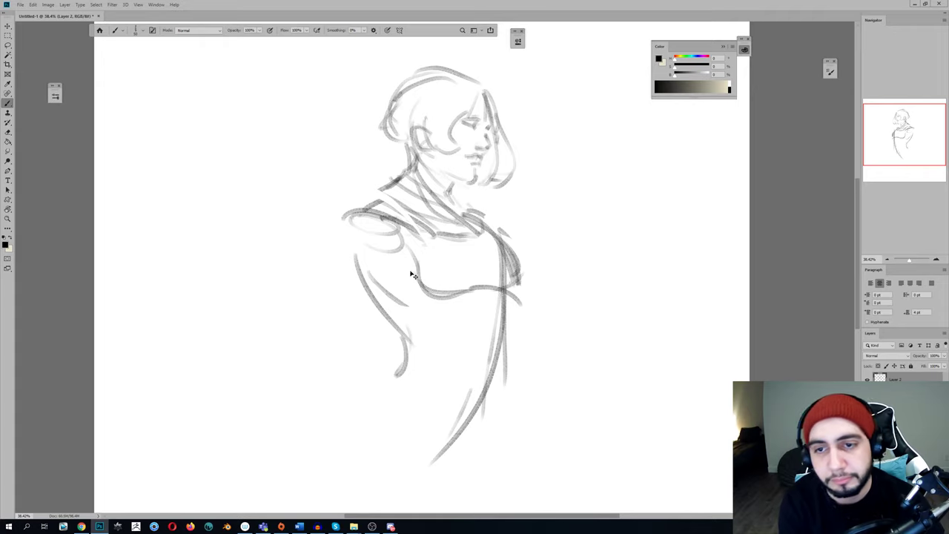
Flip the canvas back and reinforce the underside and front contour of the chest
key("ctrl+alt+h")
left_click_drag(420, 280, 356, 295)
left_click_drag(432, 236, 359, 294)
left_click_drag(394, 250, 348, 283)
mouse_move(356, 233)
left_mouse_down()
mouse_move(332, 293)
mouse_move(337, 335)
mouse_move(324, 293)
left_mouse_up()
Erase the overlapping construction lines inside the chest and flip the canvas horizontally
key("e")
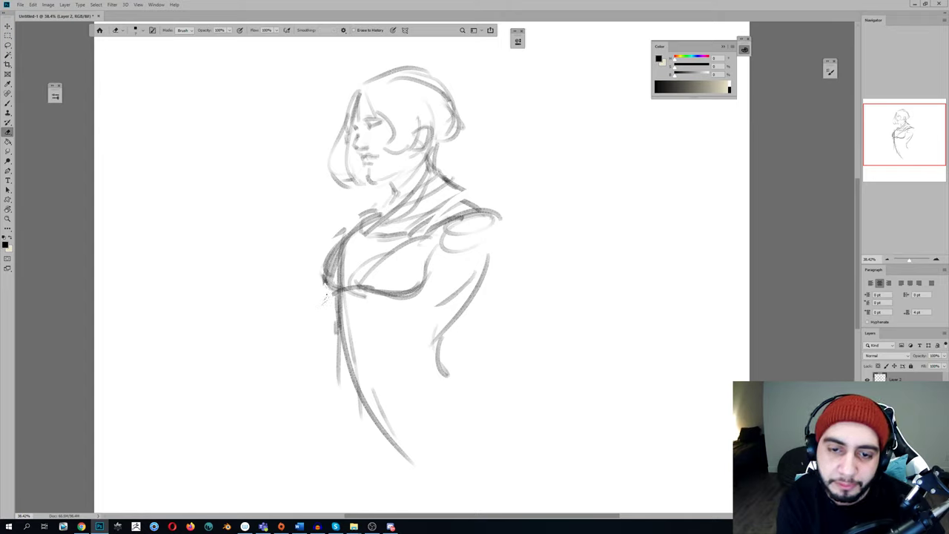
mouse_move(354, 248)
left_mouse_down()
mouse_move(331, 271)
mouse_move(387, 267)
mouse_move(353, 271)
left_mouse_up()
key("ctrl+shift+h")
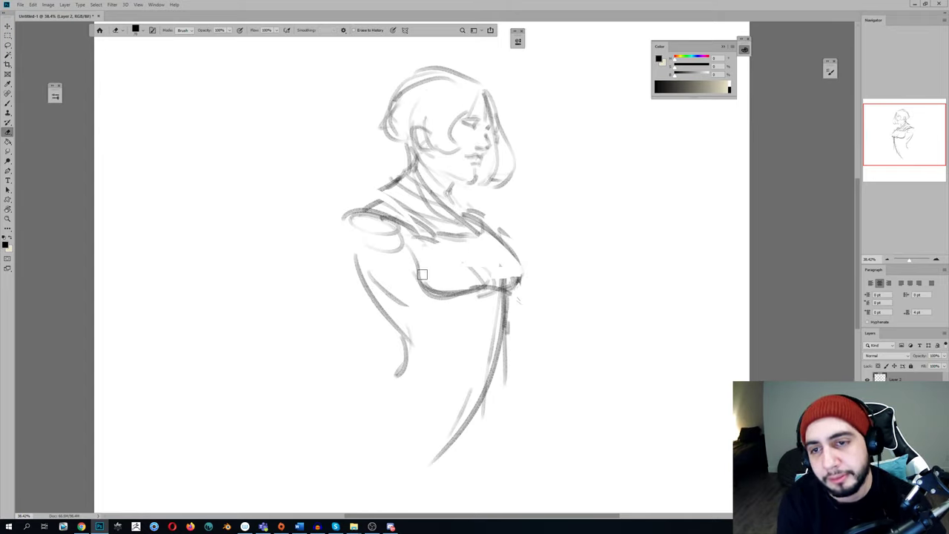
Give the eraser a different tip from the Sketchers brushes, enlarge it, and soften the lower and front chest lines
key("b")
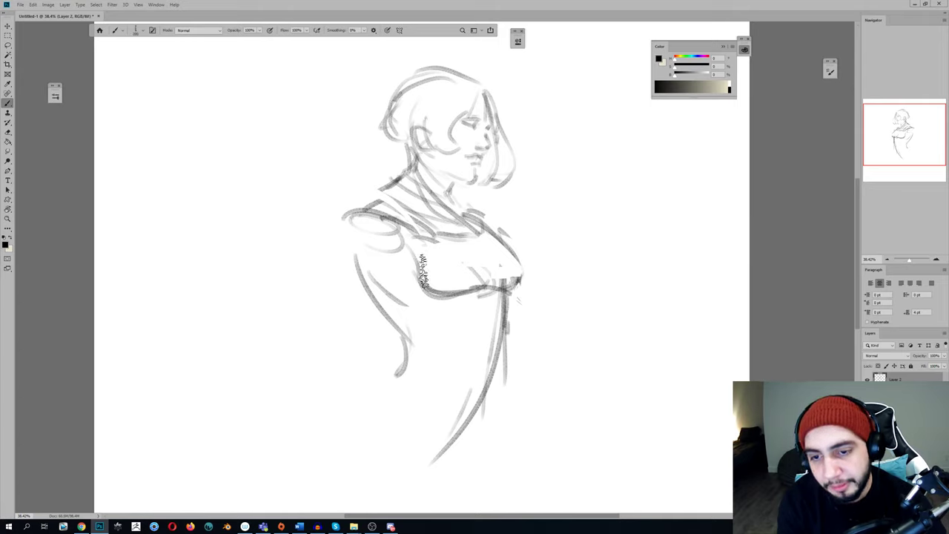
key("e")
right_click(518, 252)
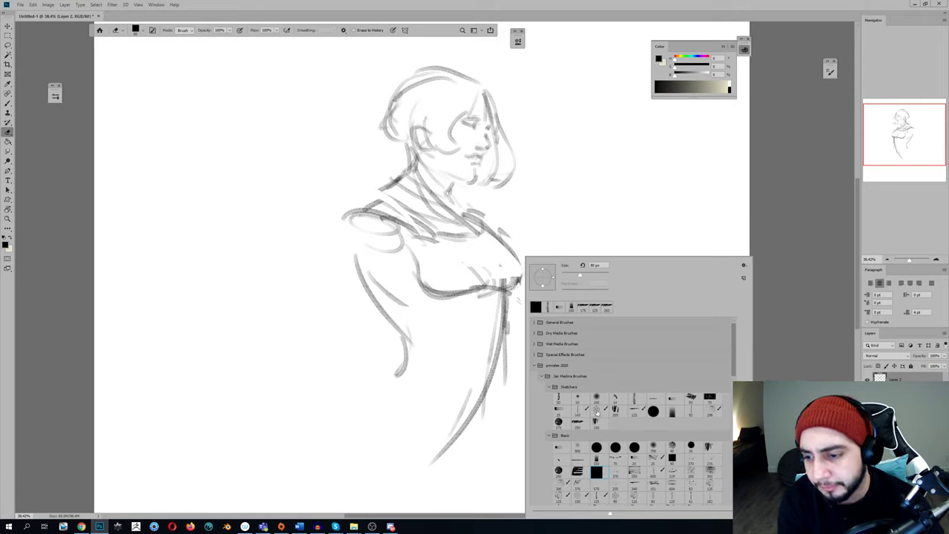
left_click(634, 398)
mouse_move(435, 266)
left_mouse_down()
mouse_move(400, 271)
mouse_move(434, 269)
mouse_move(456, 288)
mouse_move(482, 277)
mouse_move(512, 301)
left_mouse_up()
key("bracketright")
key("bracketright")
key("bracketright")
key("bracketright")
left_click_drag(522, 269, 516, 297)
Touch up the back and neckline strokes with the brush, flipping the canvas horizontally between them
key("ctrl+shift+h")
key("b")
mouse_move(389, 355)
left_mouse_down()
mouse_move(397, 302)
mouse_move(371, 323)
left_mouse_up()
key("ctrl+shift+h")
left_click_drag(411, 230, 438, 233)
Sample a gray from the sketch, reduce the brush size, and draw the far neck and shoulder line
key("shift+b")
key("shift+b")
left_click(400, 196, "alt")
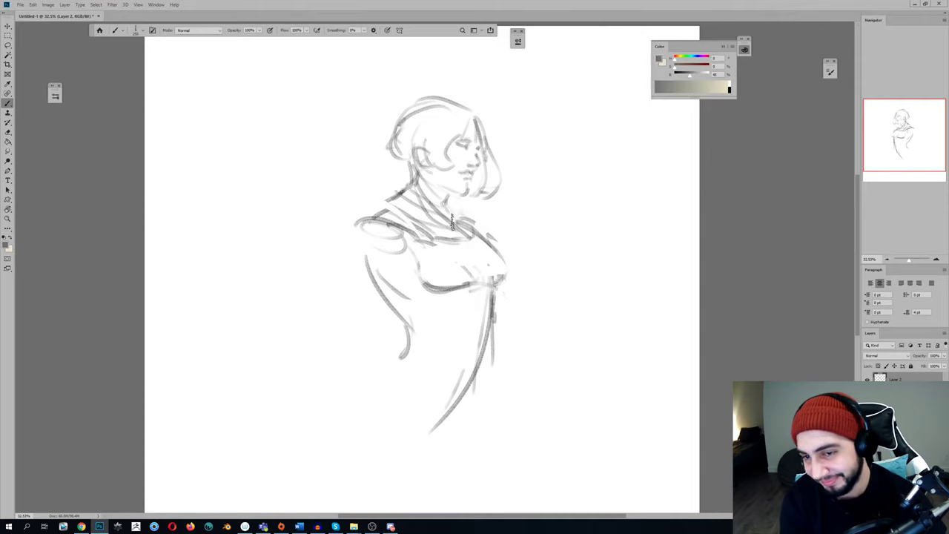
key("[")
key("[")
key("[")
left_click_drag(450, 215, 474, 235)
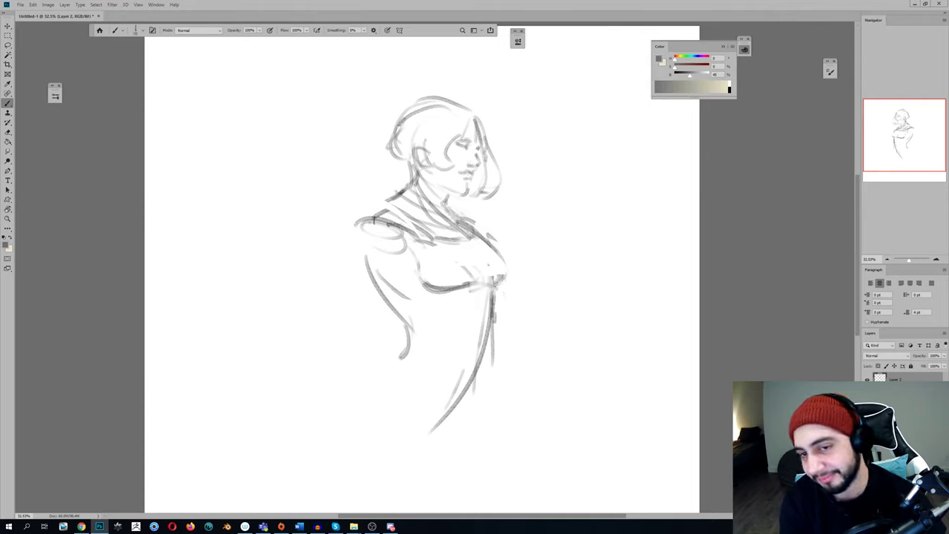
Sketch a rounded shoulder piece over the near arm and a pointed shape rising behind the shoulder
mouse_move(374, 220)
left_mouse_down()
mouse_move(338, 272)
mouse_move(432, 272)
left_mouse_up()
mouse_move(419, 215)
left_mouse_down()
mouse_move(347, 251)
mouse_move(400, 211)
mouse_move(416, 230)
left_mouse_up()
mouse_move(414, 224)
left_mouse_down()
mouse_move(362, 186)
mouse_move(323, 174)
mouse_move(374, 197)
left_mouse_up()
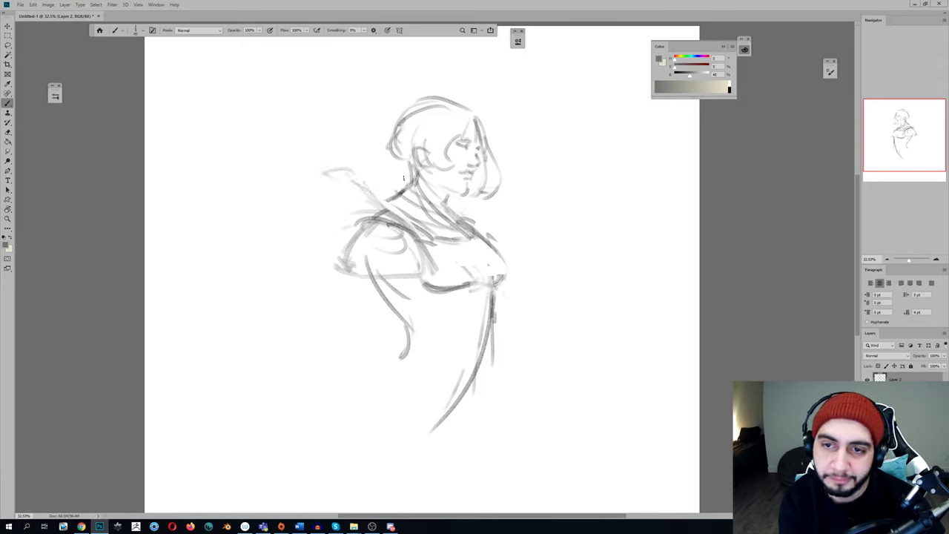
left_click_drag(452, 109, 427, 145)
mouse_move(466, 99)
left_mouse_down()
mouse_move(491, 98)
mouse_move(488, 137)
left_mouse_up()
key("ctrl+z")
key("ctrl+z")
key("ctrl+z")
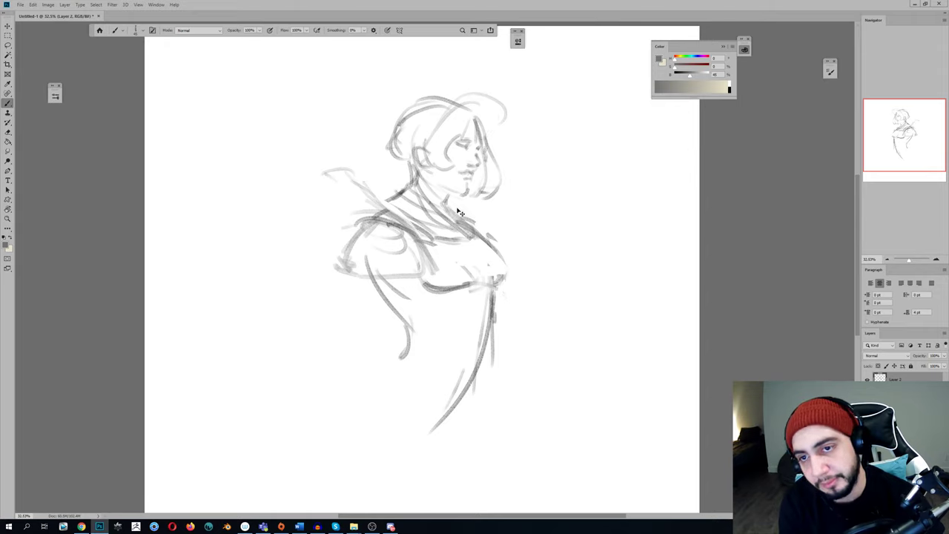
Add a short stroke across the lower cheek beside the mouth and swap the foreground and background colors
left_click_drag(451, 167, 461, 175)
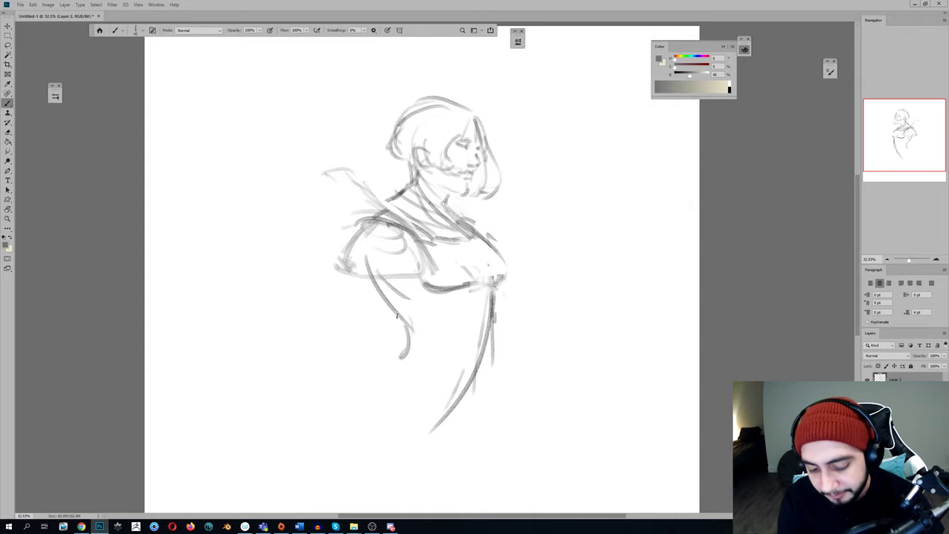
key("z")
left_click(445, 273, "alt")
key("b")
key("ctrl+h")
key("ctrl+h")
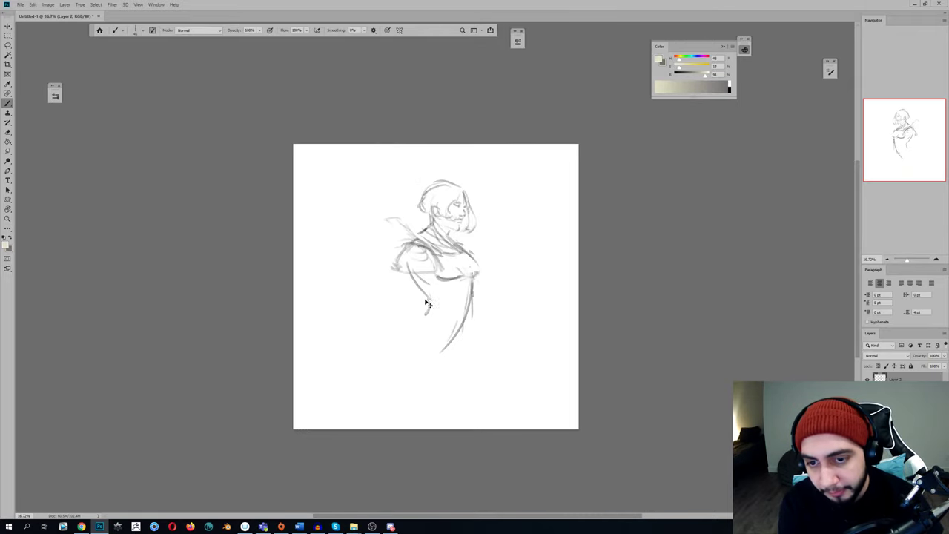
key("z")
left_click_drag(434, 305, 458, 306)
key("b")
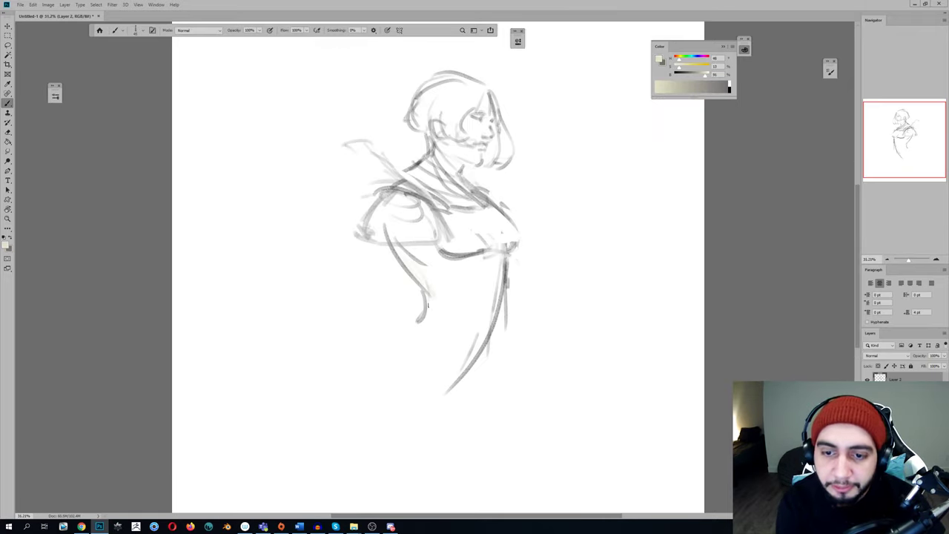
key("ctrl+s")
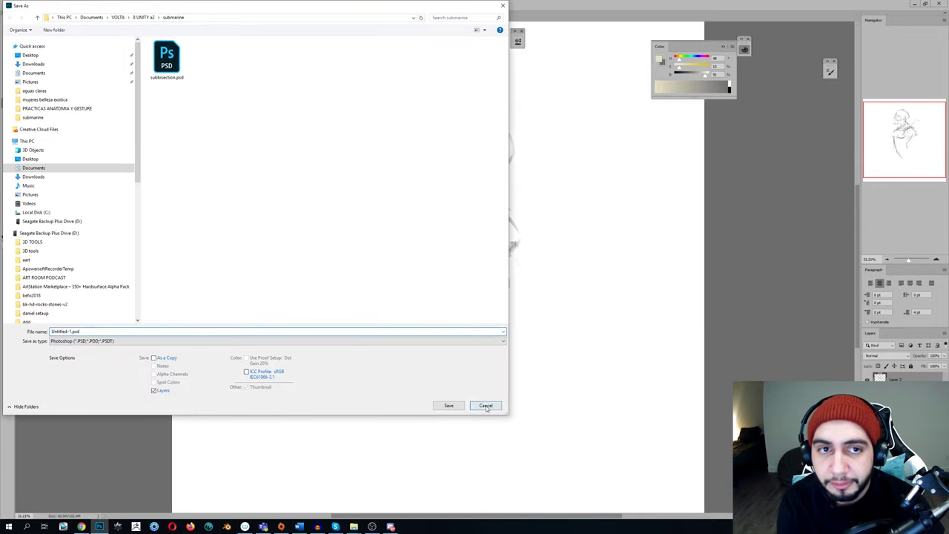
left_click(486, 406)
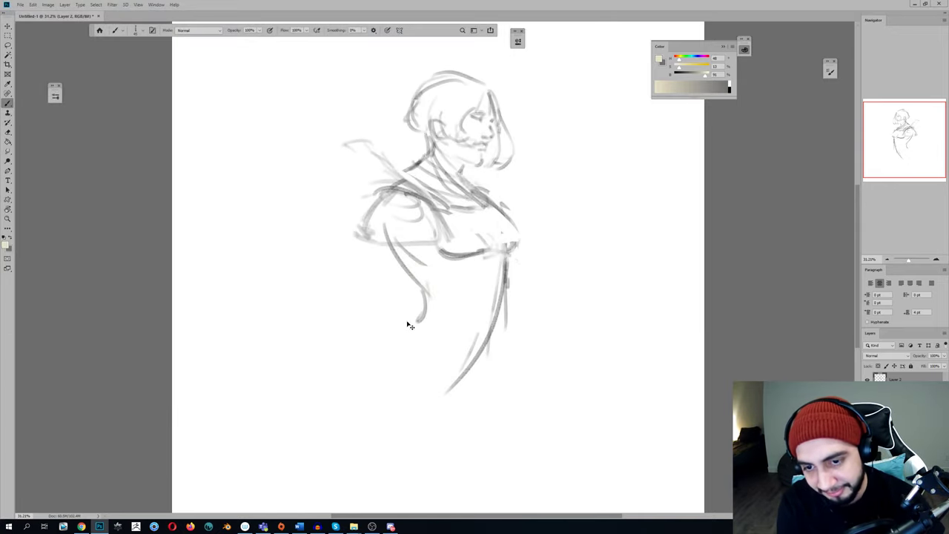
Sample a gray from the sketch and draw diagonal strokes across the chest and along the front of the torso
left_click(419, 164, "alt")
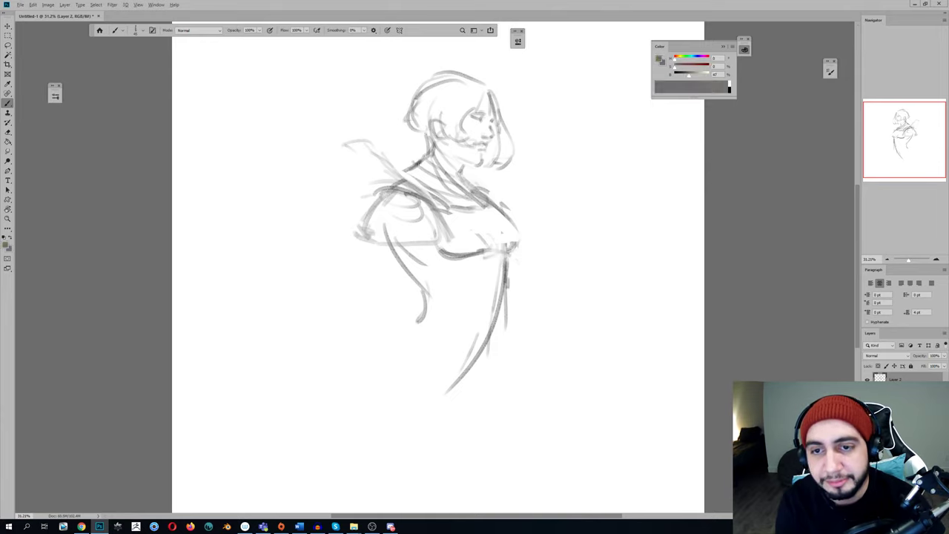
left_click_drag(417, 184, 502, 243)
left_click_drag(495, 208, 522, 251)
left_click_drag(426, 210, 510, 316)
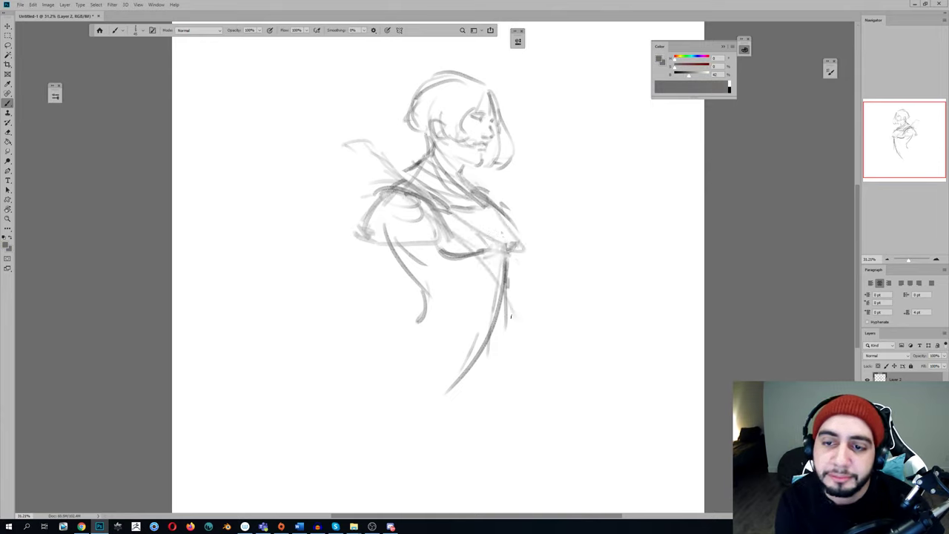
left_click_drag(514, 256, 519, 295)
Flip the canvas and draw a vertical line down the torso and a long hanging line for the far arm
key("ctrl+shift+h")
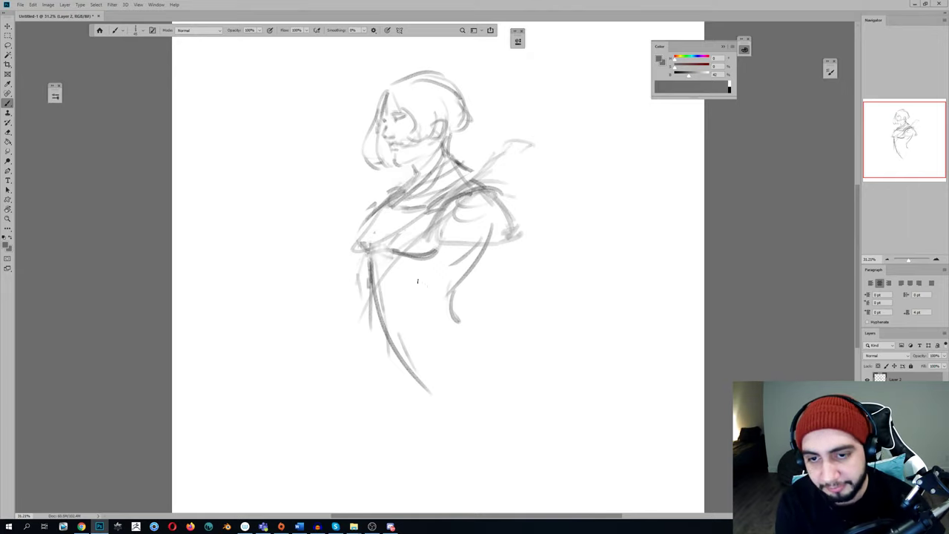
left_click_drag(413, 256, 409, 450)
left_click_drag(373, 253, 349, 304)
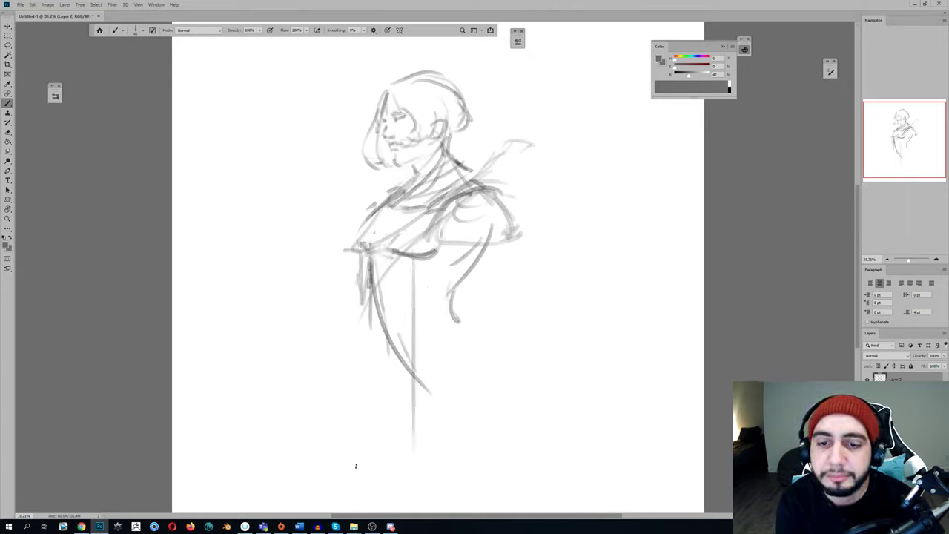
key("ctrl+z")
mouse_move(364, 256)
left_mouse_down()
mouse_move(339, 403)
mouse_move(340, 461)
left_mouse_up()
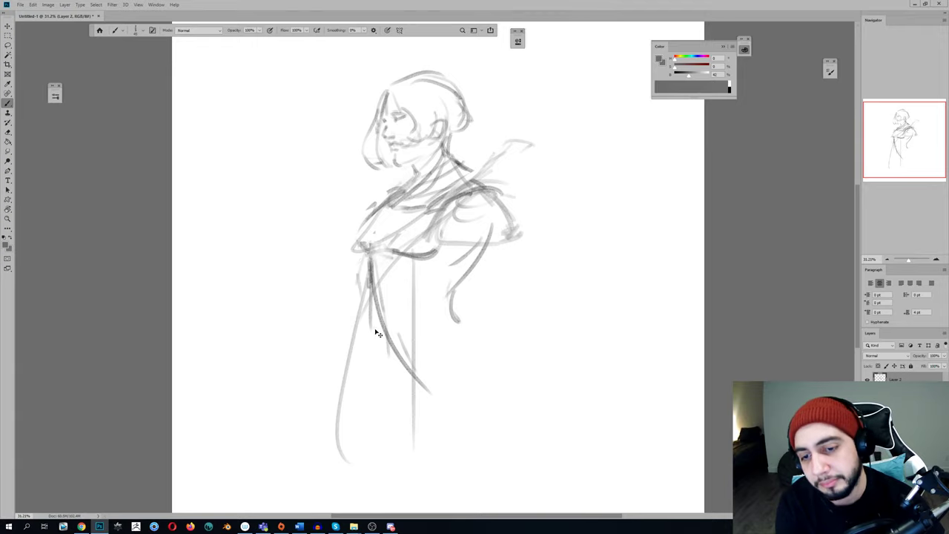
Sketch the hip line from the waist, the curved pelvis and the front hip strokes, flipping the canvas partway
left_click_drag(457, 305, 497, 330)
left_click_drag(504, 343, 446, 397)
mouse_move(392, 359)
left_mouse_down()
mouse_move(407, 393)
mouse_move(496, 356)
left_mouse_up()
key("ctrl+h")
left_click_drag(390, 335, 399, 368)
mouse_move(432, 407)
left_mouse_down()
mouse_move(446, 413)
mouse_move(435, 416)
left_mouse_up()
left_click_drag(501, 350, 480, 386)
left_click_drag(483, 382, 484, 299)
Draw long outer lines for both thighs down from the hips and flip the canvas back
mouse_move(372, 255)
left_mouse_down()
mouse_move(354, 392)
mouse_move(360, 445)
left_mouse_up()
left_click_drag(495, 256, 485, 443)
key("ctrl+shift+h")
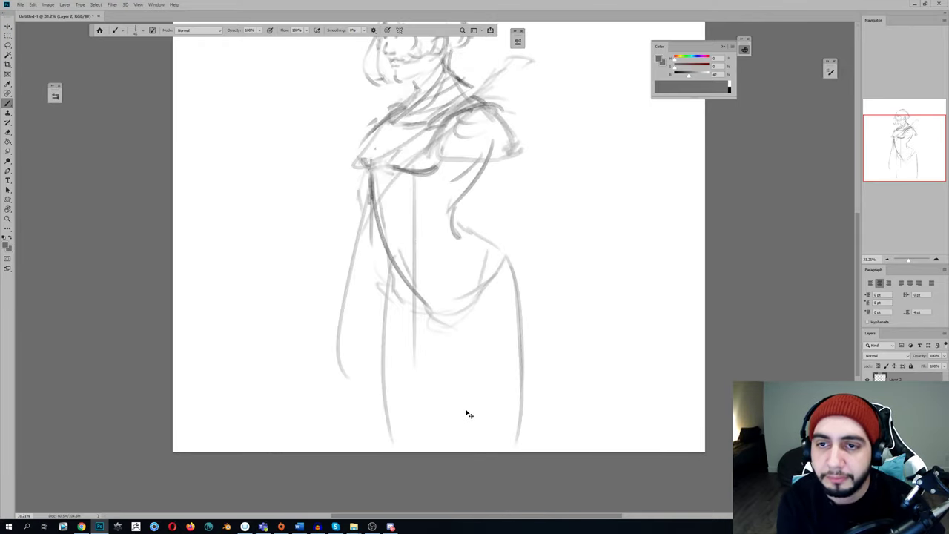
scroll(466, 413, "up", 3)
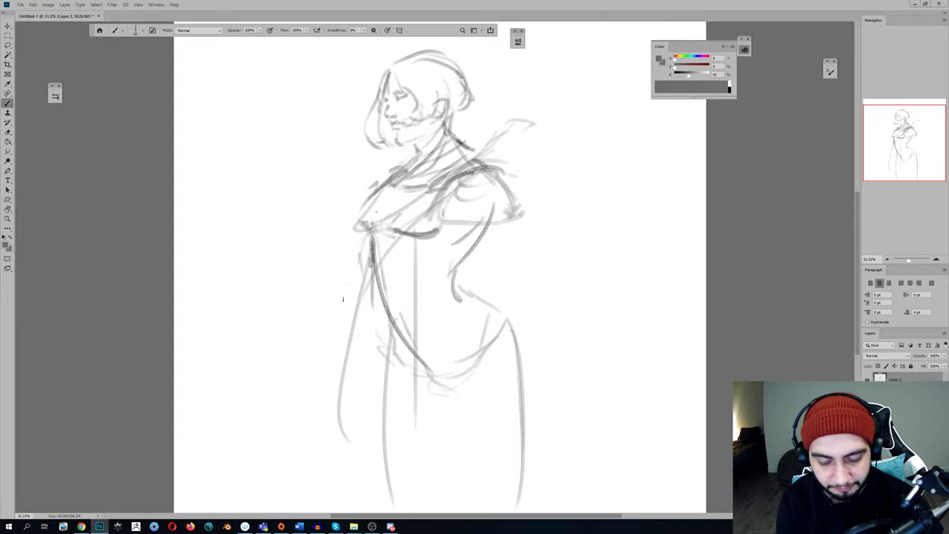
key("ctrl+t")
mouse_move(438, 50)
left_mouse_down()
mouse_move(444, 88)
mouse_move(436, 56)
left_mouse_up()
key("Escape")
Scale the whole figure sketch down and reposition it on the canvas with Free Transform
key("ctrl+t")
mouse_move(339, 53)
left_mouse_down()
mouse_move(361, 103)
mouse_move(354, 91)
left_mouse_up()
mouse_move(398, 167)
left_mouse_down()
mouse_move(420, 174)
mouse_move(428, 206)
left_mouse_up()
key("Return")
key("b")
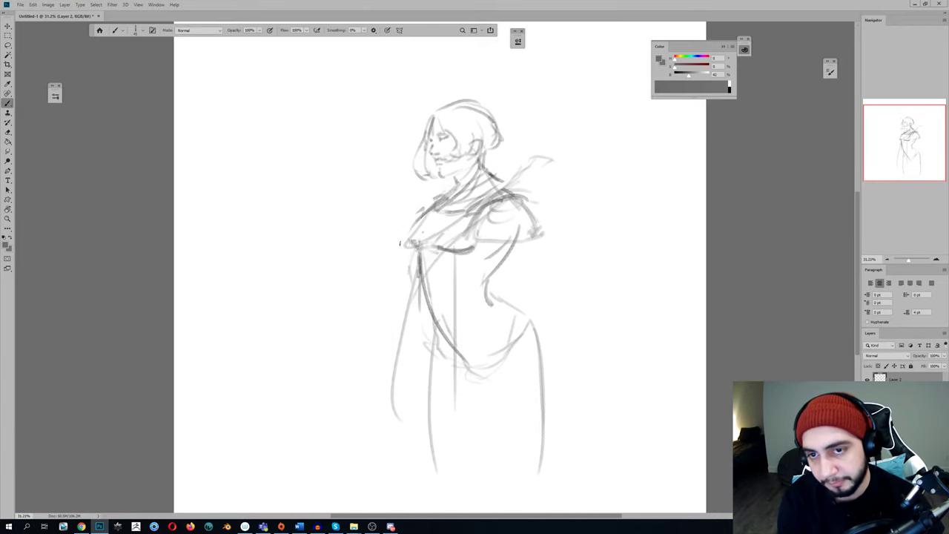
Flip the canvas, sketch the near arm extending behind the back, and try a line for the far arm
key("ctrl+shift+h")
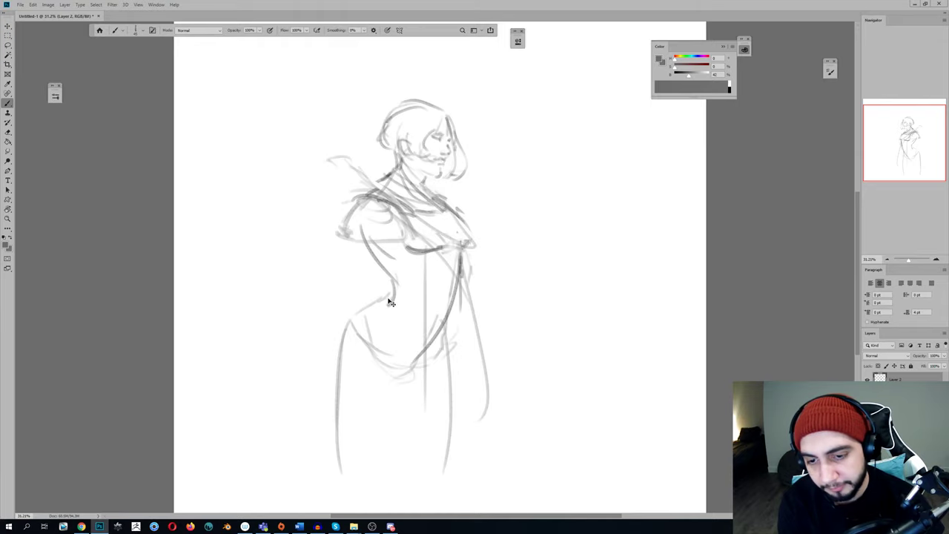
mouse_move(316, 259)
left_mouse_down()
mouse_move(303, 282)
mouse_move(376, 233)
mouse_move(330, 263)
mouse_move(356, 250)
left_mouse_up()
left_click_drag(471, 261, 542, 343)
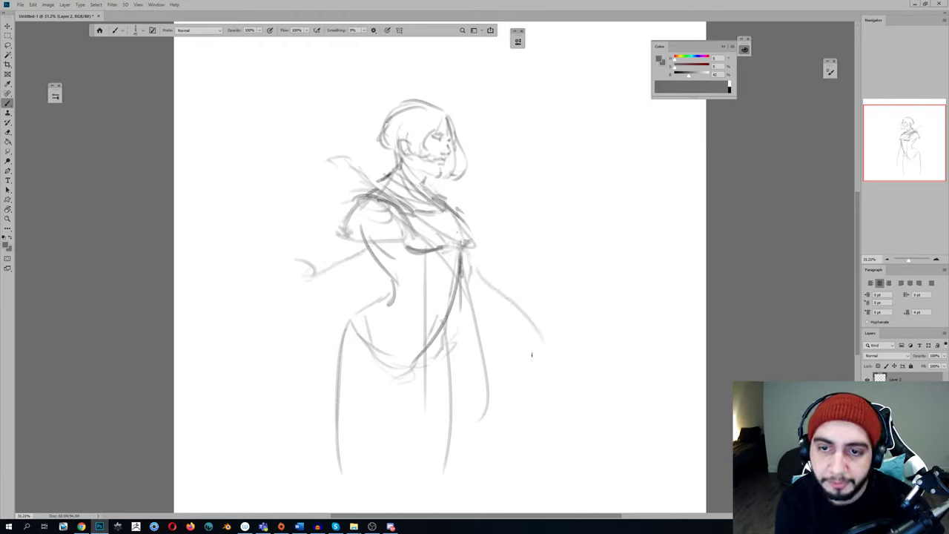
key("ctrl+shift+h")
key("ctrl+z")
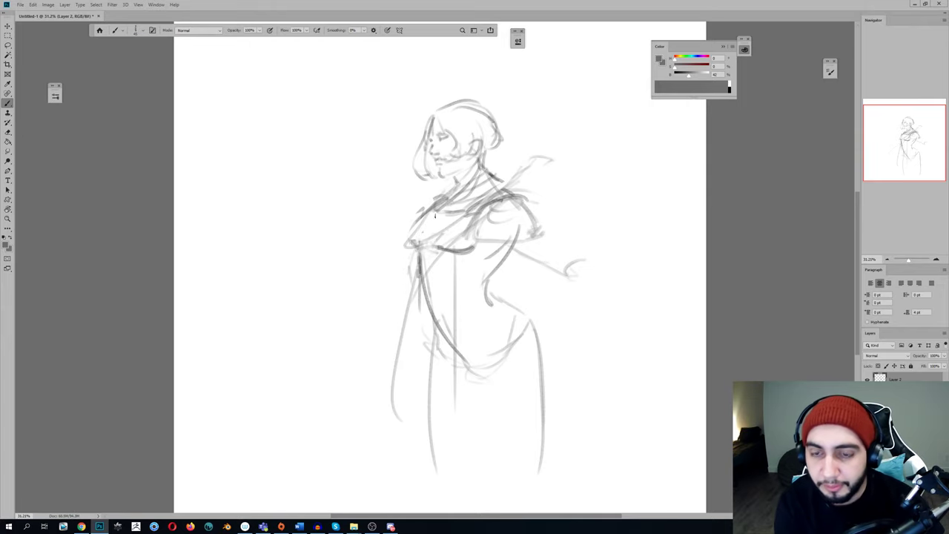
Draw the far arm curving down in front of the body with rough marks for the wrist and hand
left_click_drag(414, 269, 314, 423)
key("ctrl+z")
mouse_move(417, 272)
left_mouse_down()
mouse_move(399, 293)
mouse_move(363, 390)
left_mouse_up()
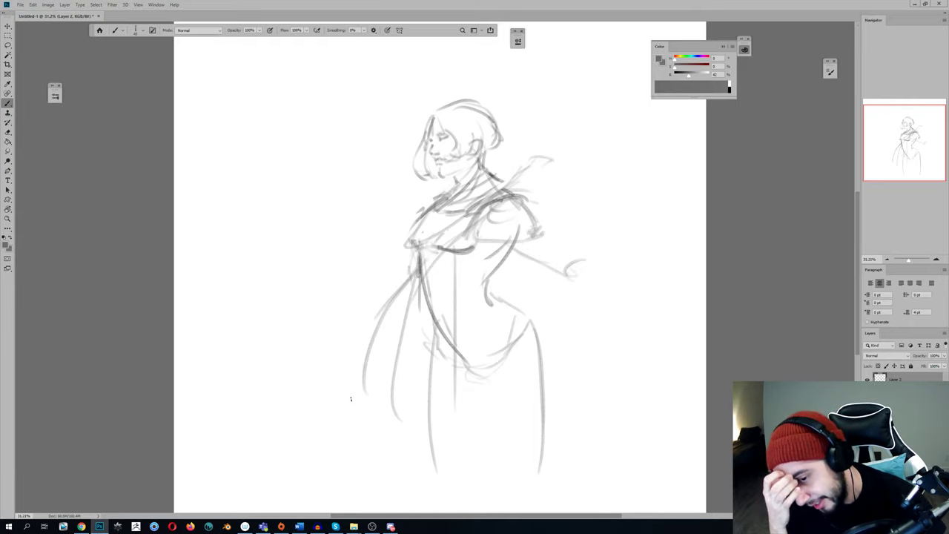
left_click_drag(360, 384, 364, 402)
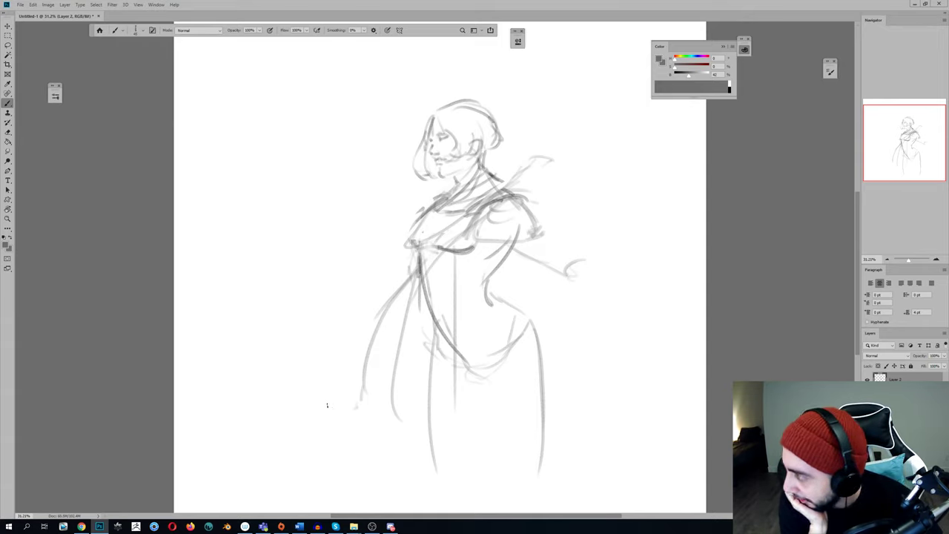
mouse_move(367, 370)
left_mouse_down()
mouse_move(358, 376)
mouse_move(376, 375)
left_mouse_up()
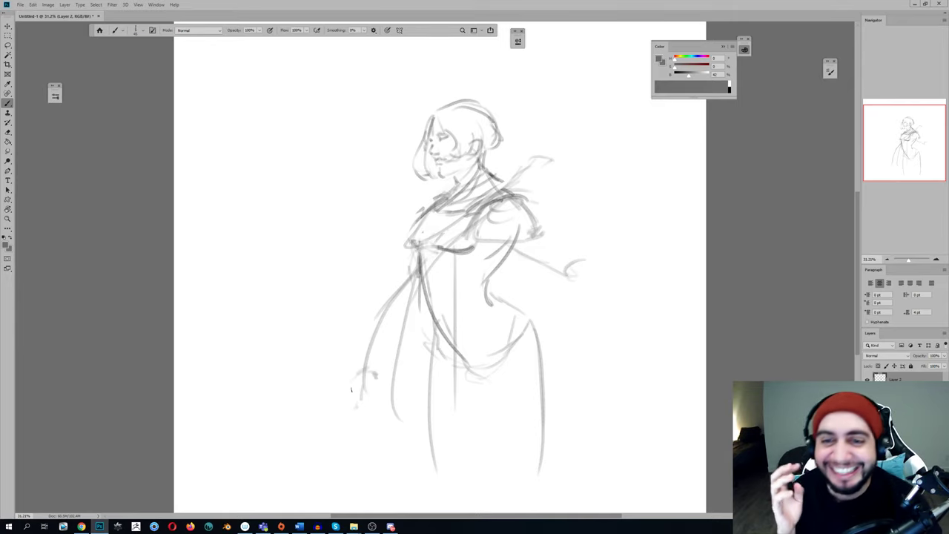
key("ctrl+shift+h")
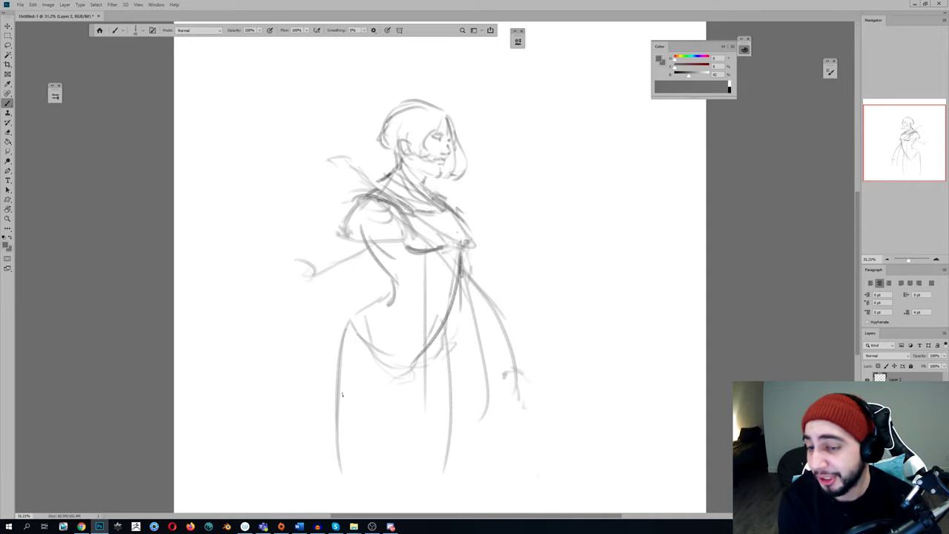
left_click_drag(509, 378, 507, 392)
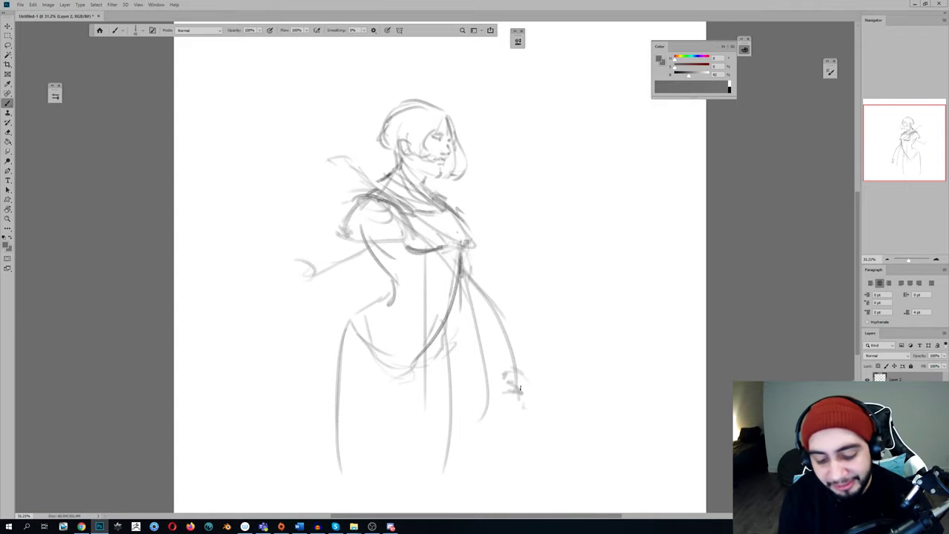
Erase the excess line inside the near upper arm and outline the outer edge of the far forearm
key("e")
left_click_drag(374, 241, 356, 236)
key("ctrl+h")
key("ctrl+shift+h")
key("b")
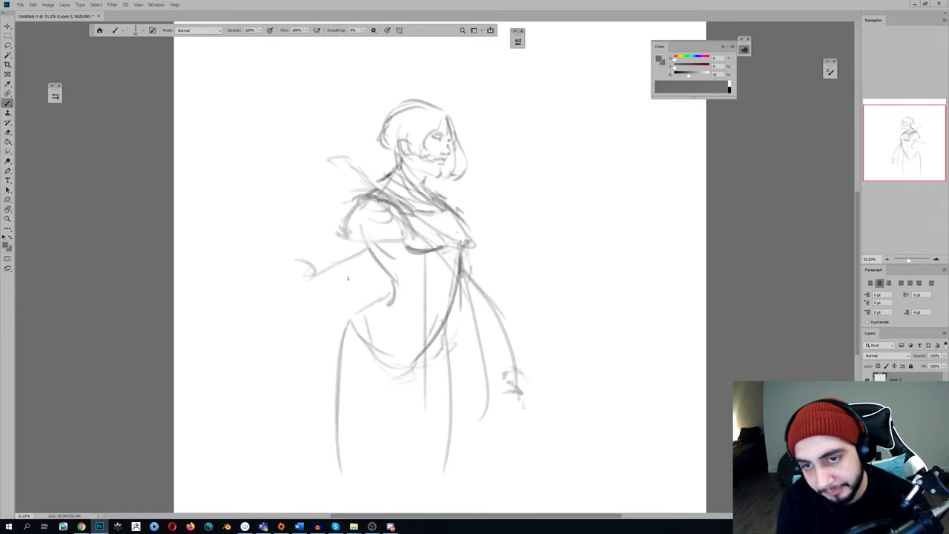
key("ctrl+shift+h")
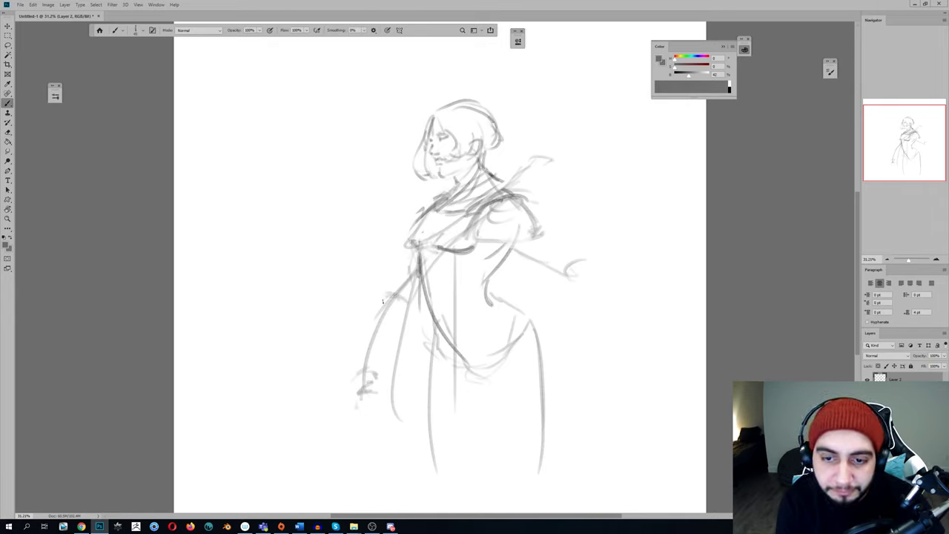
mouse_move(407, 276)
left_mouse_down()
mouse_move(384, 296)
mouse_move(367, 341)
mouse_move(364, 379)
mouse_move(383, 411)
mouse_move(363, 320)
left_mouse_up()
Try deleting the lassoed far forearm and drawing a raised line in its place
key("l")
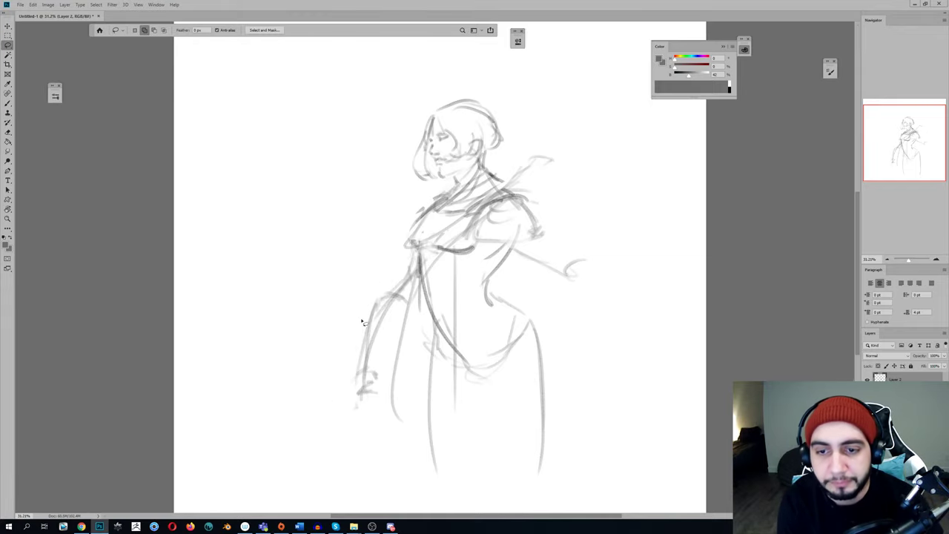
key("Delete")
key("ctrl+d")
key("ctrl+shift+h")
key("b")
left_click_drag(483, 298, 562, 249)
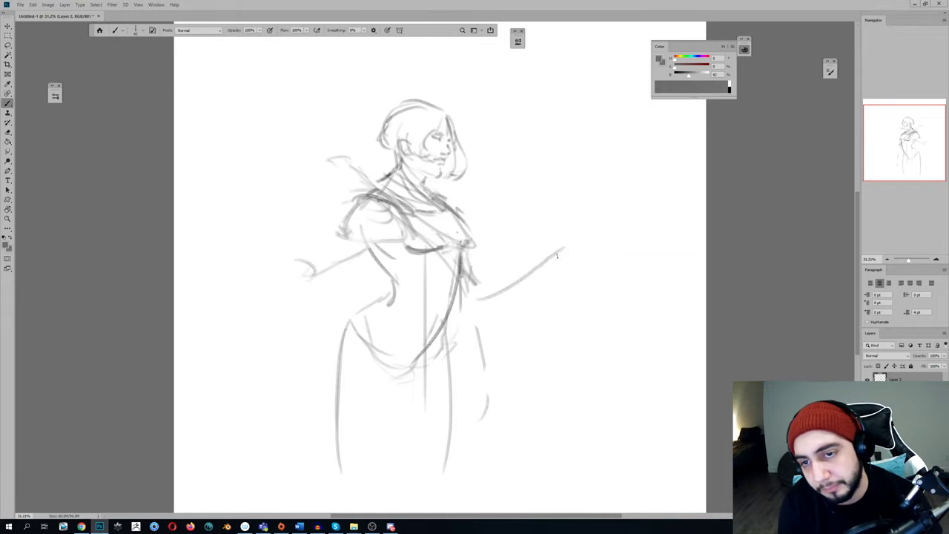
key("ctrl+z")
key("ctrl+z")
key("ctrl+z")
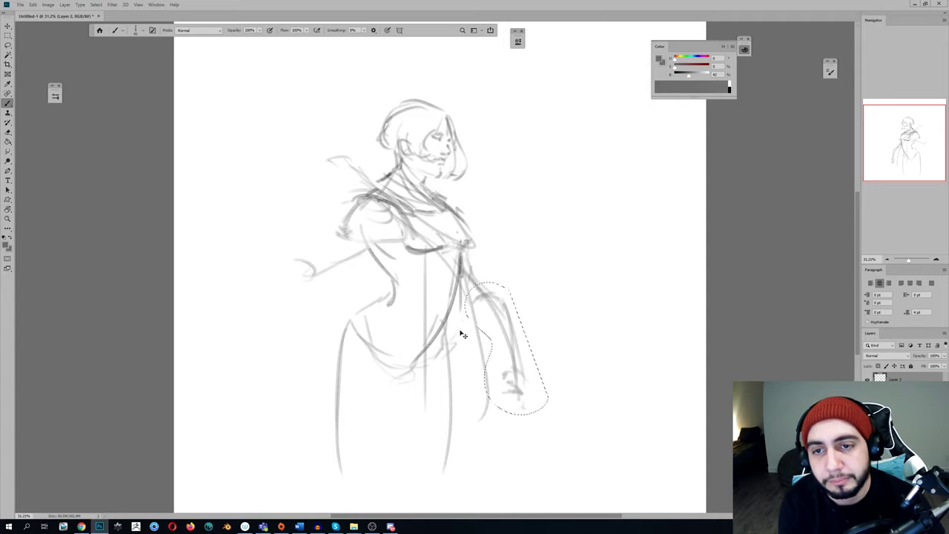
Delete the far arm strokes with lasso selections and erase the leftover marks at the front of the bust
key("ctrl+shift+h")
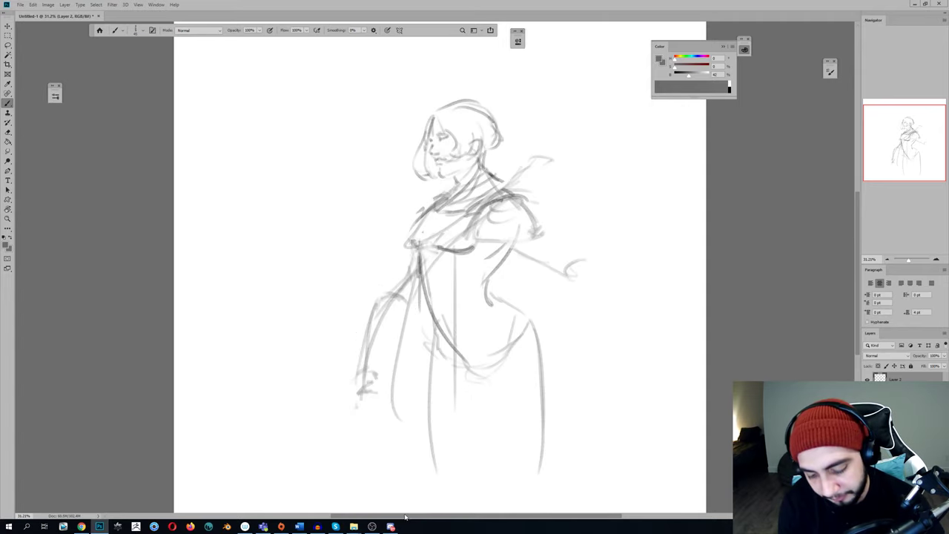
key("Delete")
key("l")
mouse_move(358, 344)
left_mouse_down()
mouse_move(416, 318)
mouse_move(388, 324)
left_mouse_up()
key("Delete")
key("ctrl+d")
key("ctrl+shift+h")
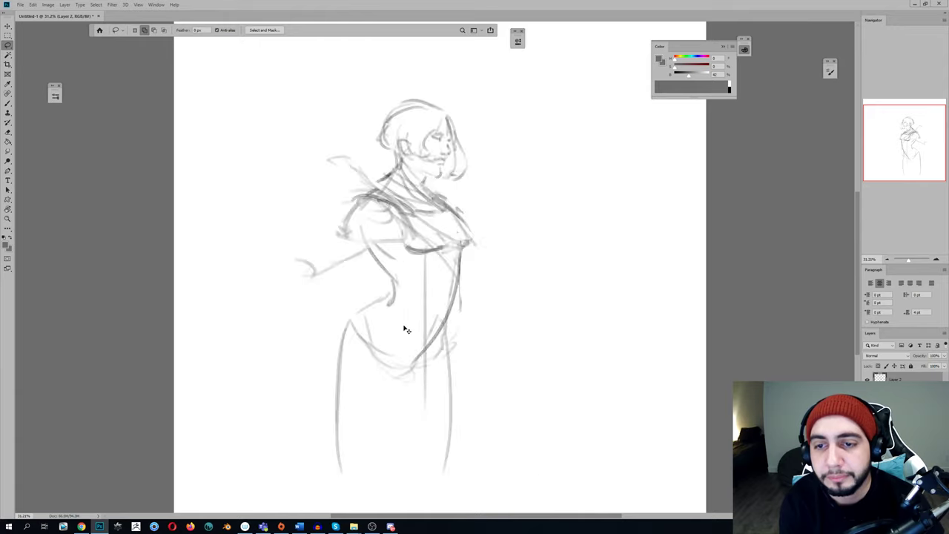
key("e")
left_click_drag(461, 219, 469, 245)
key("b")
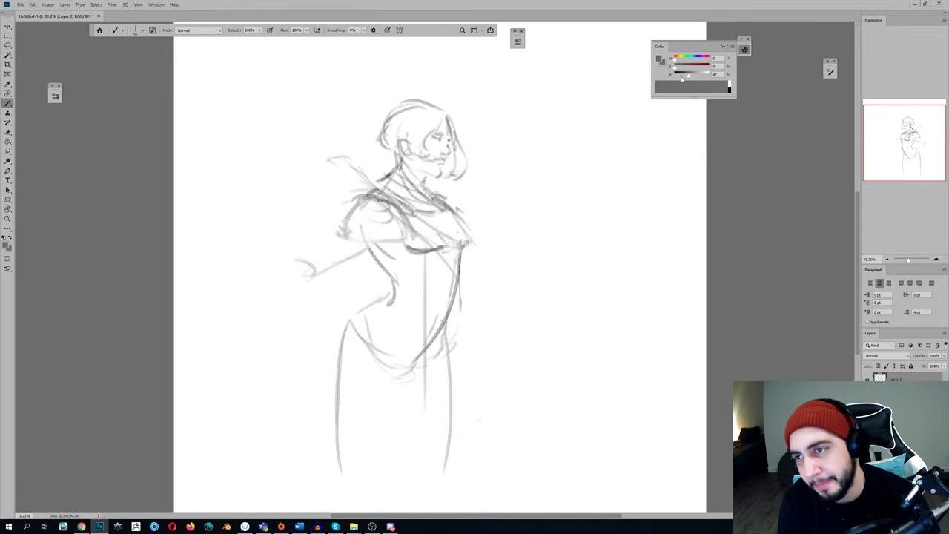
Reset the foreground color to black and try out darker contour strokes around the bust
key("d")
mouse_move(447, 202)
left_mouse_down()
mouse_move(465, 253)
mouse_move(454, 261)
left_mouse_up()
mouse_move(419, 228)
left_mouse_down()
mouse_move(407, 249)
mouse_move(434, 254)
left_mouse_up()
mouse_move(413, 225)
left_mouse_down()
mouse_move(437, 209)
mouse_move(459, 253)
mouse_move(470, 249)
mouse_move(462, 289)
left_mouse_up()
key("ctrl+z")
key("ctrl+z")
key("ctrl+z")
Darken the bust contour and shoulder strap and sketch the ribcage curve beneath the bust
mouse_move(408, 249)
left_mouse_down()
mouse_move(464, 294)
mouse_move(430, 294)
mouse_move(443, 298)
left_mouse_up()
key("ctrl+f")
left_click_drag(513, 194, 478, 230)
mouse_move(425, 215)
left_mouse_down()
mouse_move(405, 255)
mouse_move(471, 248)
mouse_move(461, 251)
mouse_move(475, 236)
left_mouse_up()
left_click_drag(485, 213, 469, 253)
mouse_move(478, 227)
left_mouse_down()
mouse_move(456, 262)
mouse_move(432, 268)
mouse_move(473, 250)
mouse_move(442, 261)
mouse_move(405, 231)
left_mouse_up()
key("h")
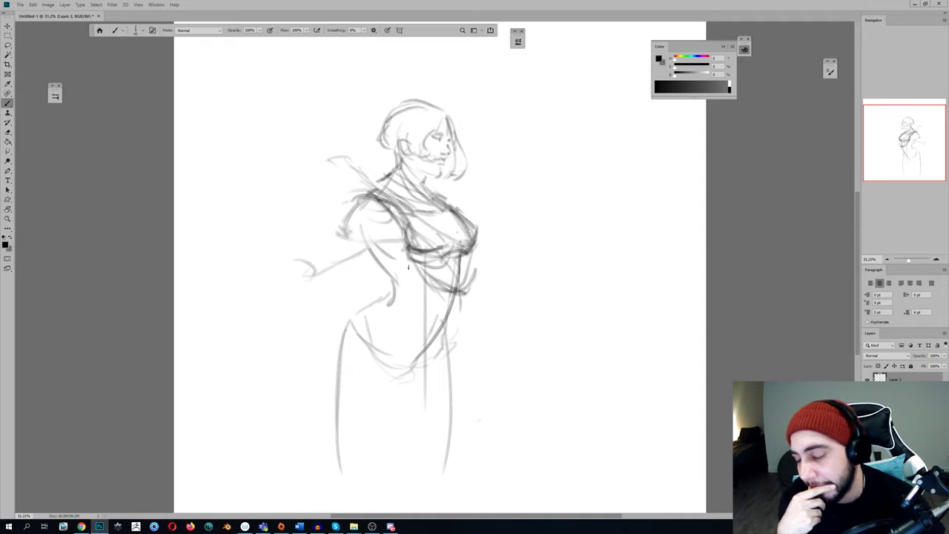
Add strokes for the back of the ribcage, the front of the thigh and the crease inside the hip
mouse_move(420, 245)
left_mouse_down()
mouse_move(386, 289)
mouse_move(397, 268)
left_mouse_up()
left_click_drag(447, 318, 460, 384)
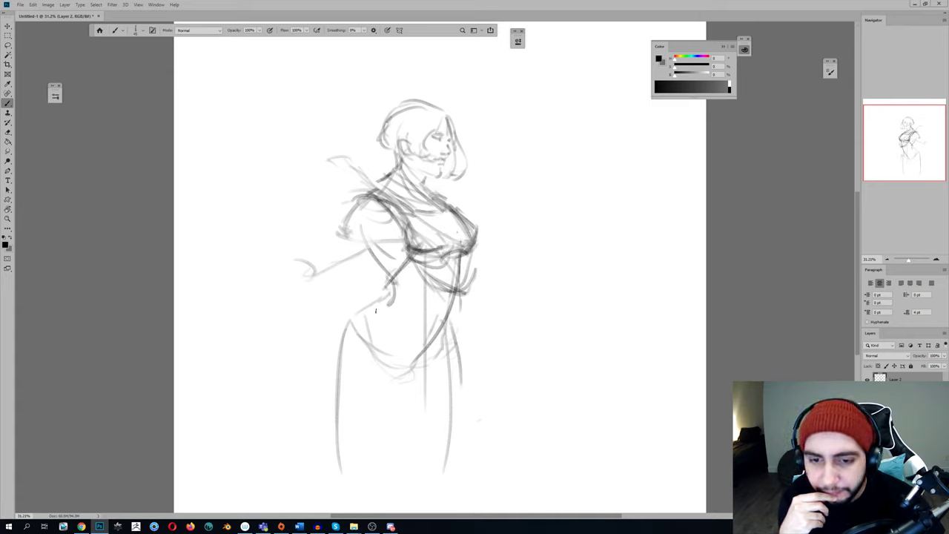
left_click_drag(376, 310, 415, 363)
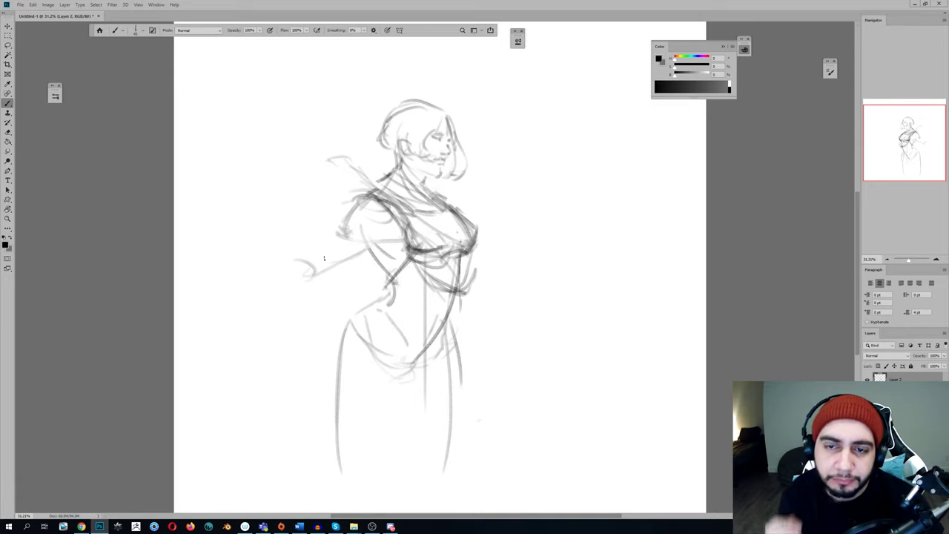
Sketch a first rough hand out in front of the figure, just above shoulder height
key("ctrl+shift+h")
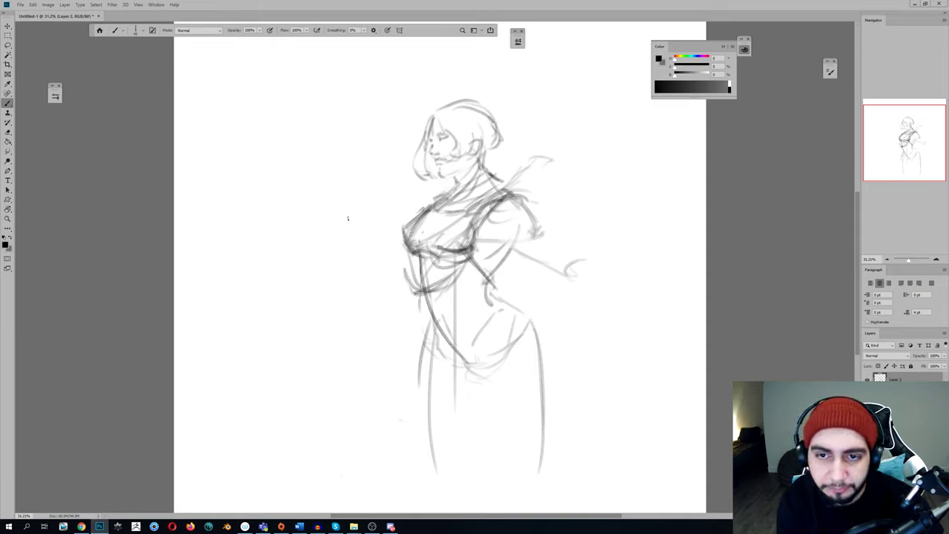
left_click_drag(339, 182, 316, 161)
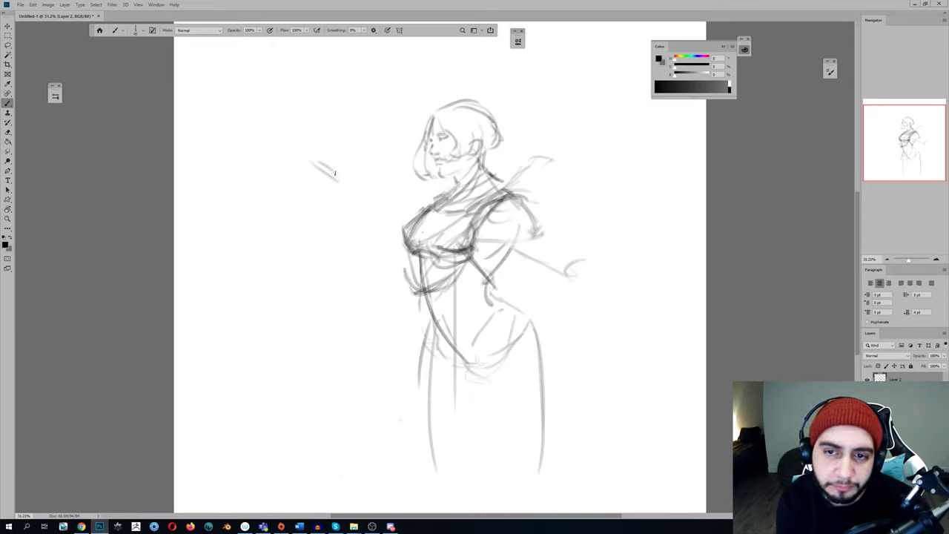
key("h")
left_click_drag(552, 176, 556, 189)
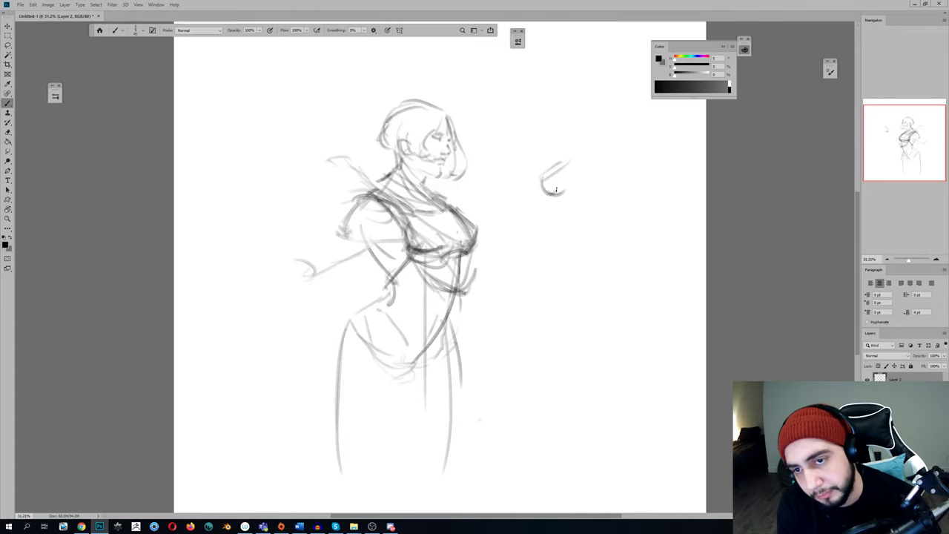
Draw the far shoulder curve and try out an underside stroke for the outstretched upper arm
left_click_drag(439, 191, 491, 206)
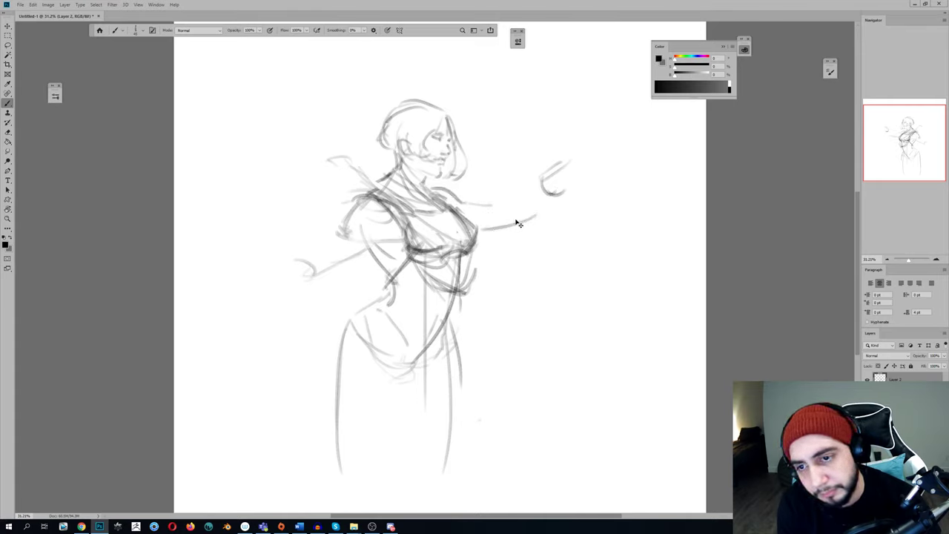
mouse_move(535, 207)
left_mouse_down()
mouse_move(545, 223)
mouse_move(482, 243)
left_mouse_up()
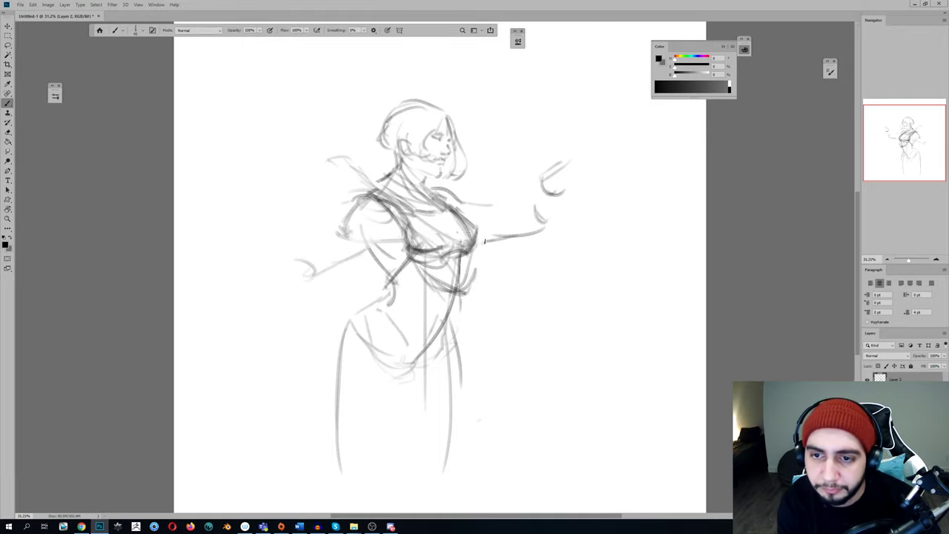
key("ctrl+h")
key("ctrl+z")
key("ctrl+z")
Draw the top and bottom contours of the far upper arm from the shoulder and bust to the elbow
mouse_move(416, 203)
left_mouse_down()
mouse_move(377, 202)
mouse_move(360, 218)
left_mouse_up()
key("ctrl+h")
left_click_drag(487, 233, 546, 220)
key("h")
left_click_drag(430, 194, 369, 202)
key("h")
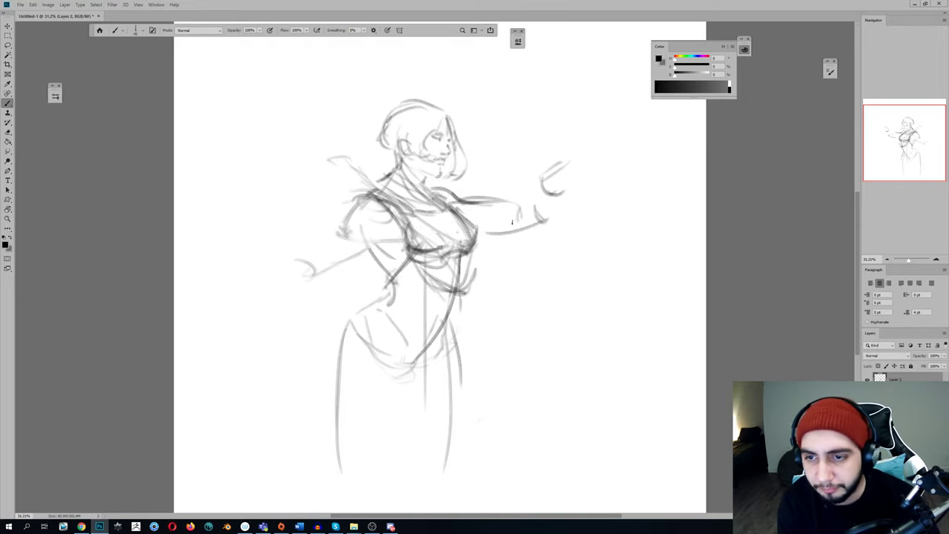
mouse_move(478, 232)
left_mouse_down()
mouse_move(540, 219)
mouse_move(558, 199)
left_mouse_up()
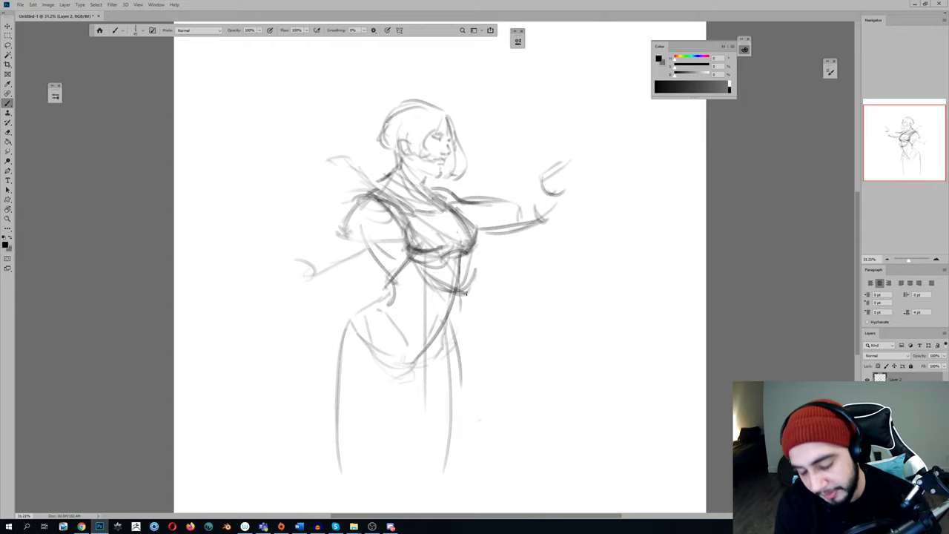
Select the rough floating hand with the Lasso and delete it
key("l")
key("h")
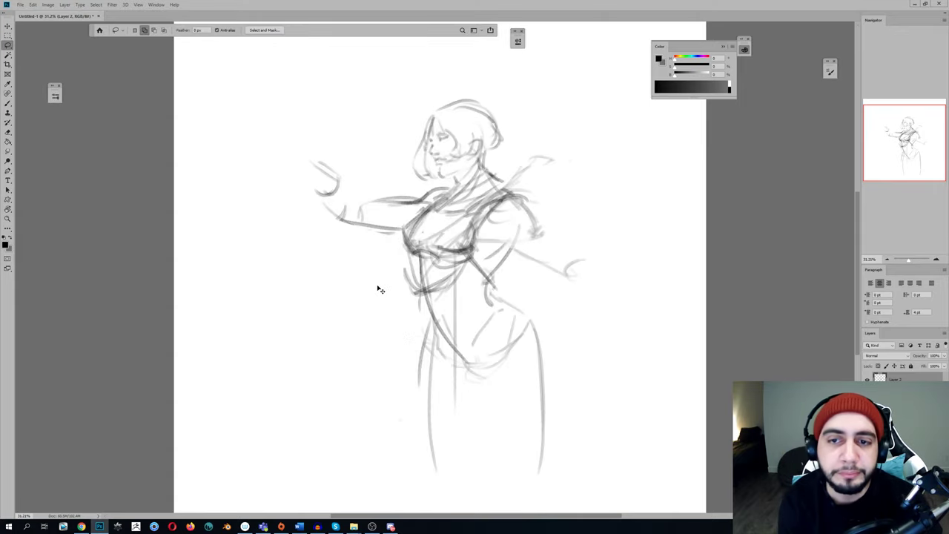
left_click_drag(302, 184, 299, 161)
key("ctrl+x")
key("h")
Add brush strokes marking the elbow bend at the end of the far upper arm
key("b")
left_click_drag(543, 222, 512, 201)
left_click_drag(534, 220, 510, 189)
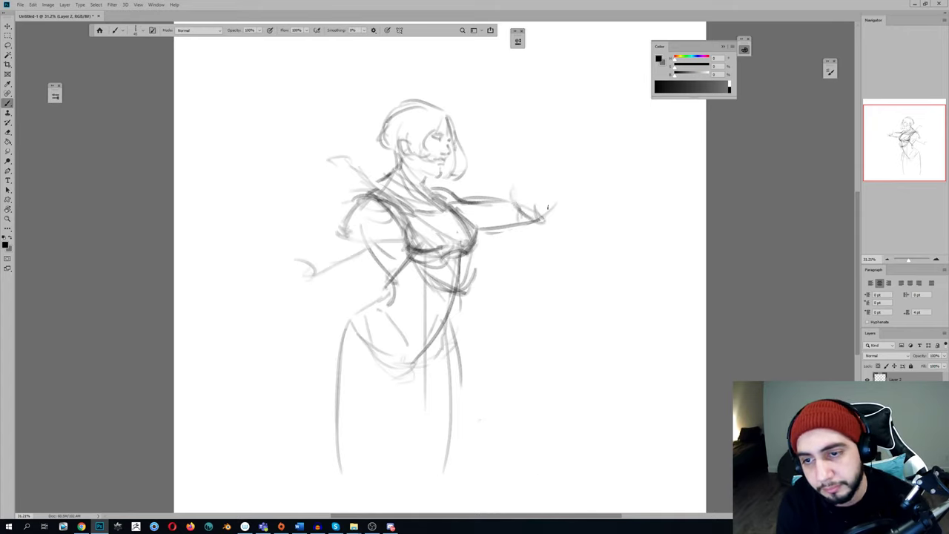
key("h")
left_click_drag(338, 185, 334, 219)
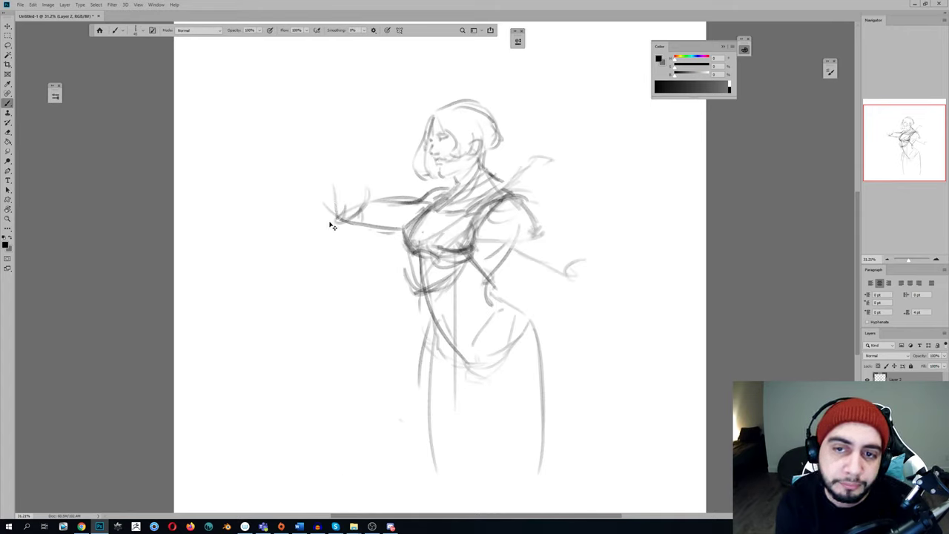
key("h")
Sketch the raised far forearm with its wrist and a rounded hand shape at the end
mouse_move(523, 199)
left_mouse_down()
mouse_move(589, 140)
mouse_move(568, 170)
mouse_move(606, 171)
left_mouse_up()
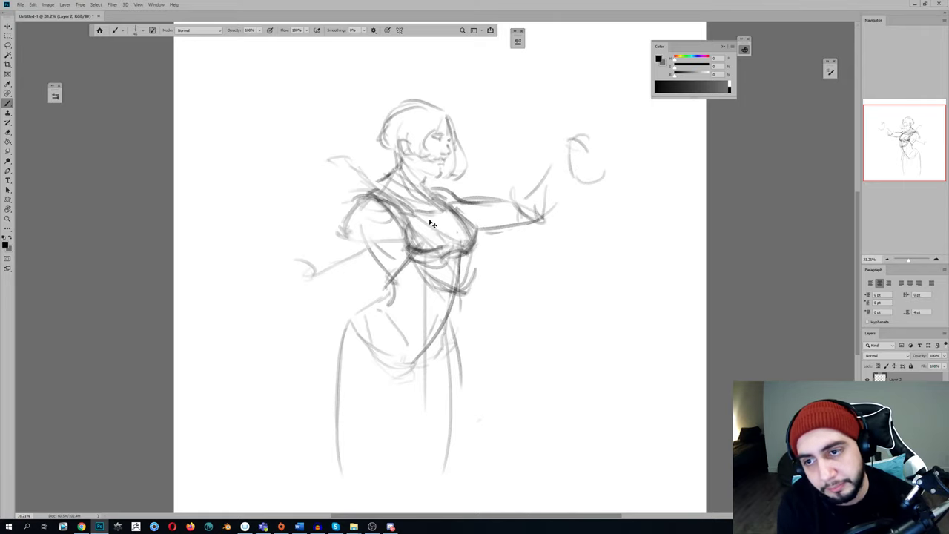
key("h")
mouse_move(308, 172)
left_mouse_down()
mouse_move(319, 152)
mouse_move(329, 208)
mouse_move(353, 223)
mouse_move(352, 214)
left_mouse_up()
key("h")
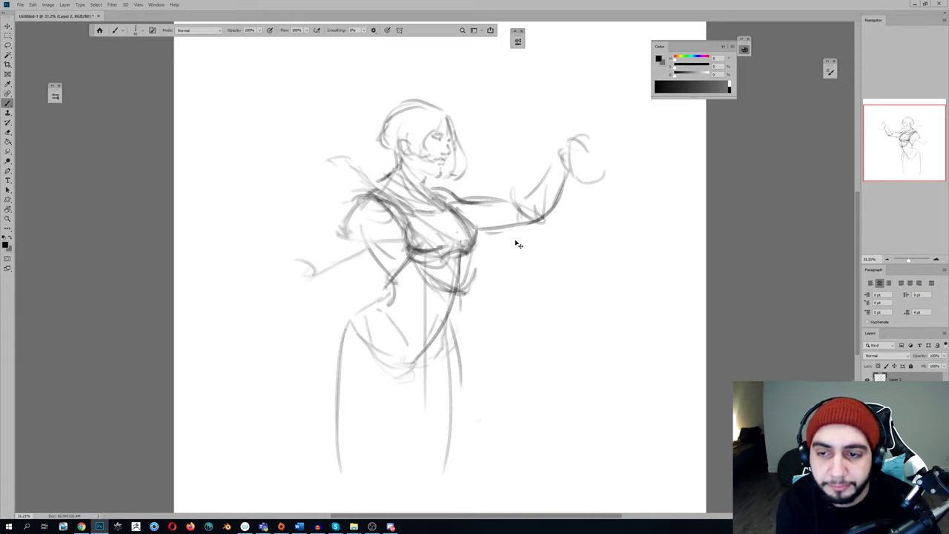
Undo the last elbow and forearm strokes and redraw the underside of the far elbow
left_click_drag(534, 226, 561, 195)
key("ctrl+z")
key("ctrl+z")
left_click_drag(517, 227, 542, 217)
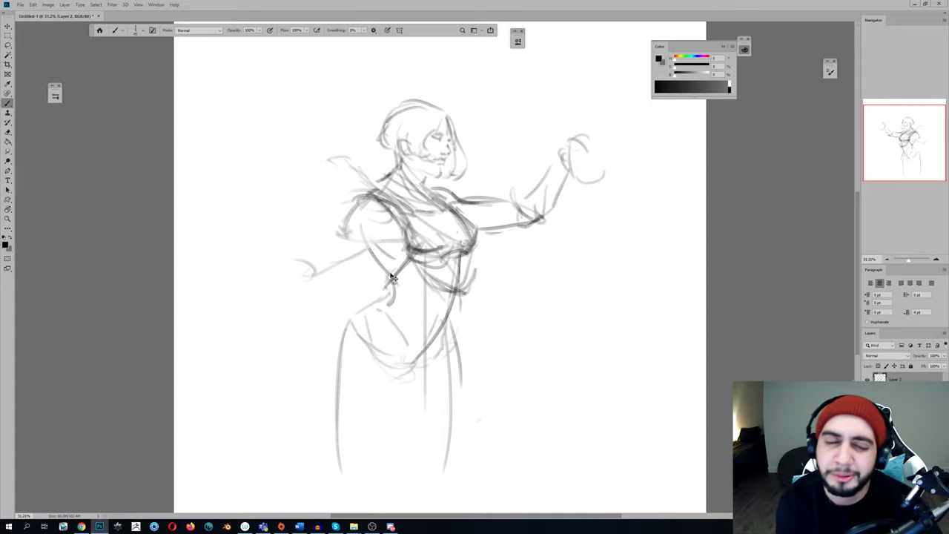
Sketch the inner thigh lines of the near leg and a small mark for its knee
key("h")
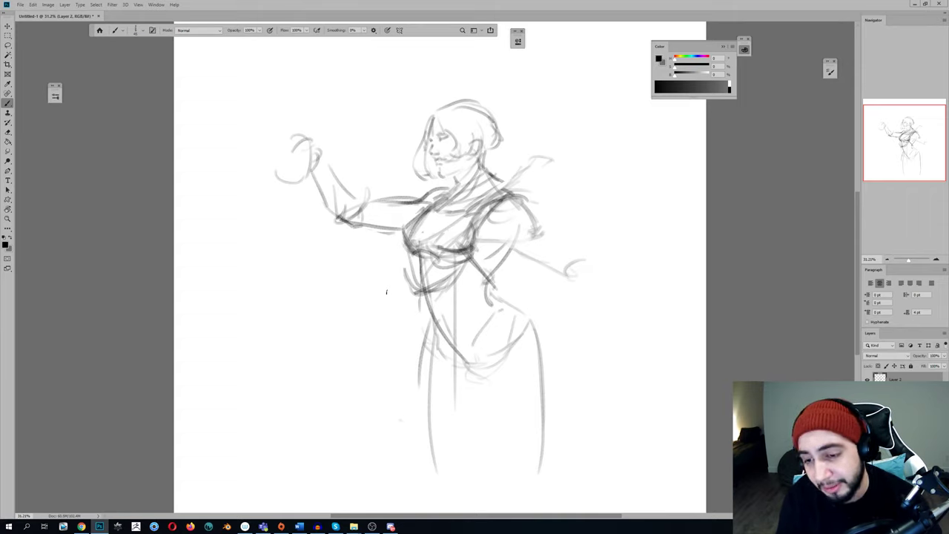
key("ctrl+shift+h")
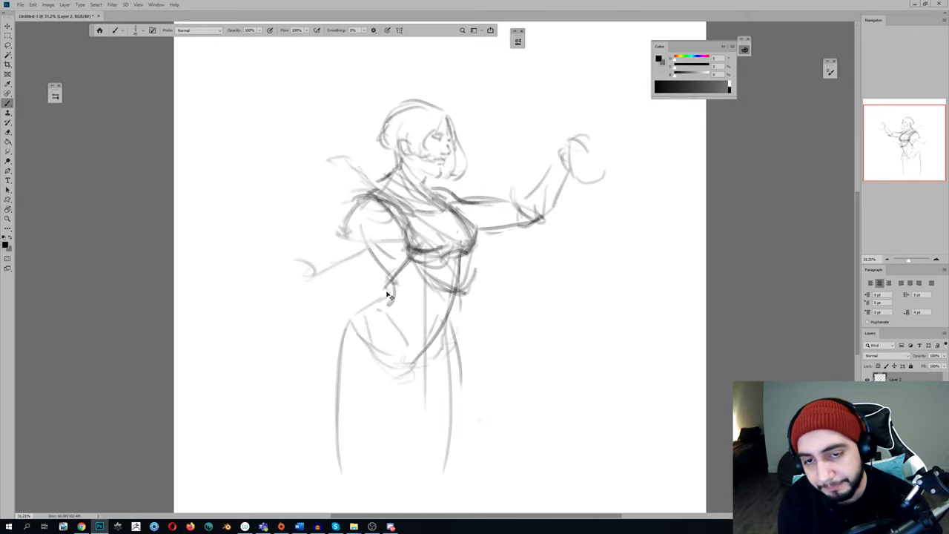
mouse_move(454, 347)
left_mouse_down()
mouse_move(469, 288)
mouse_move(425, 347)
mouse_move(392, 432)
left_mouse_up()
key("ctrl+z")
key("ctrl+z")
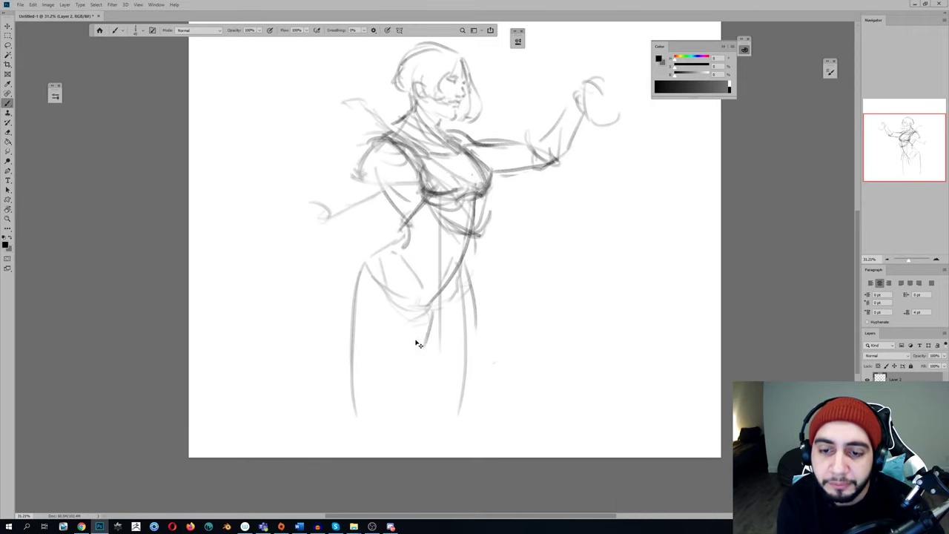
left_click_drag(384, 437, 375, 430)
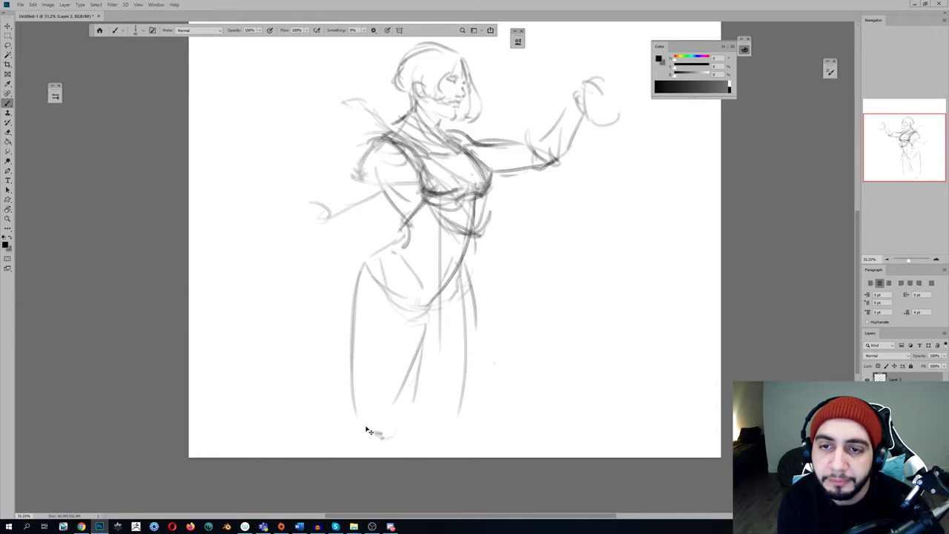
Extend the far leg's contour downward and mark its knee at the canvas's lower edge
key("h")
left_click_drag(445, 331, 475, 434)
left_click_drag(479, 437, 478, 455)
key("h")
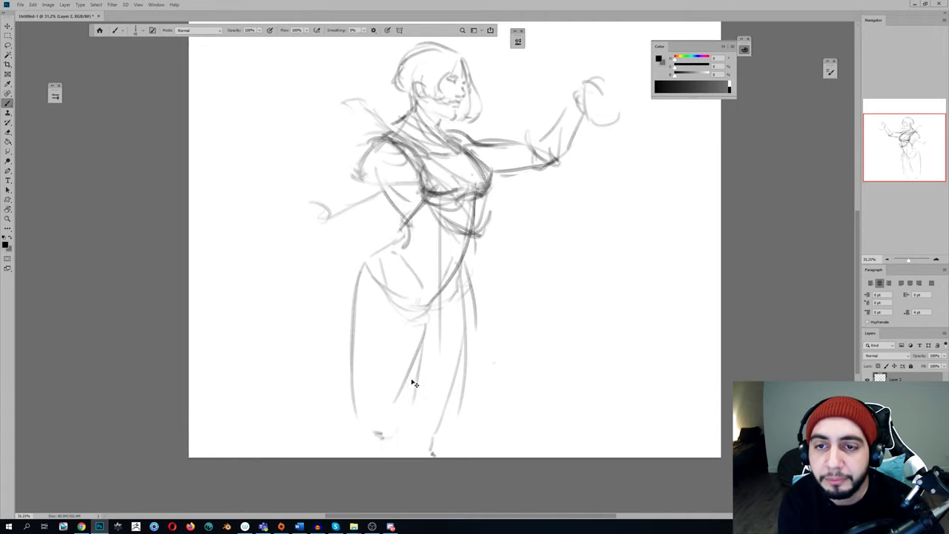
Lighten the old near-arm strokes behind the back with the Eraser
scroll(327, 283, "down", 2)
key("e")
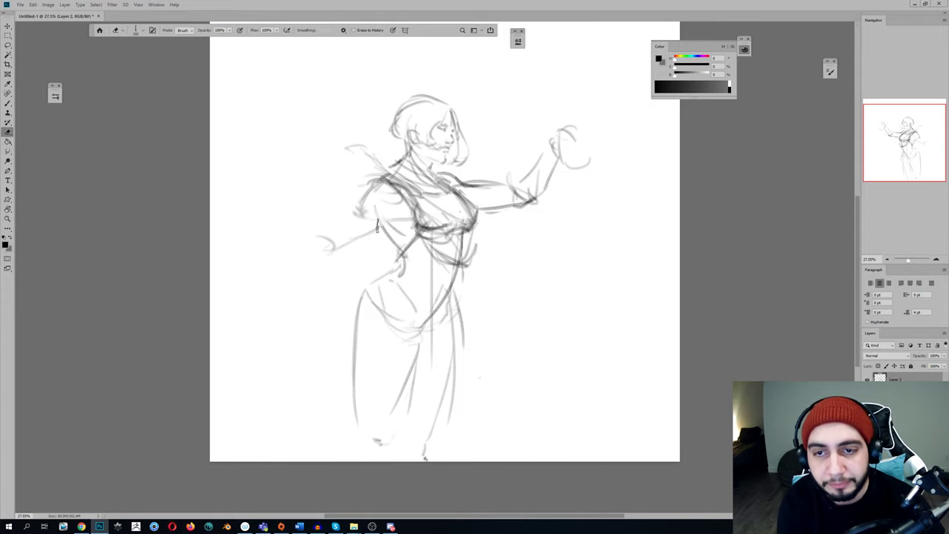
key("h")
scroll(339, 276, "up", 1)
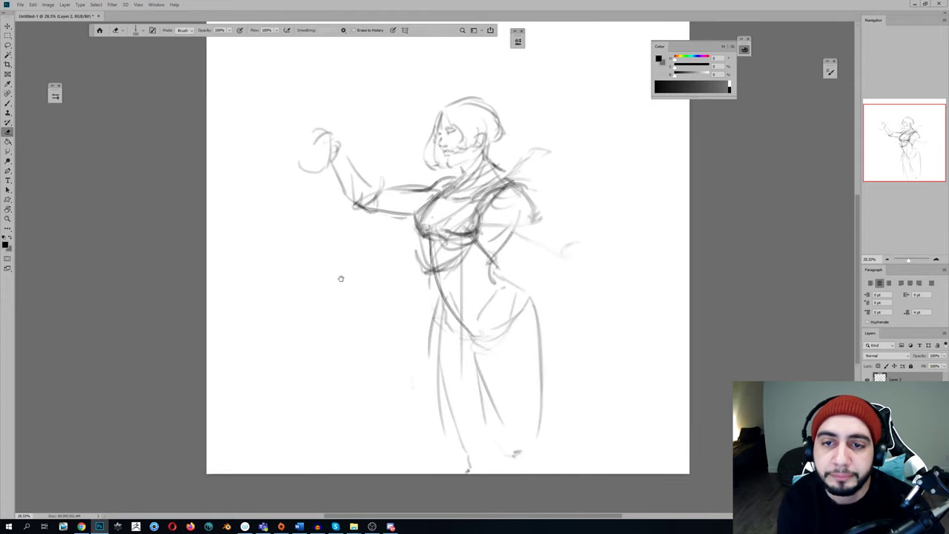
Sketch the palm and curled fingers of the raised far hand with the Brush
key("b")
mouse_move(331, 165)
left_mouse_down()
mouse_move(307, 171)
mouse_move(319, 167)
mouse_move(311, 191)
mouse_move(324, 169)
mouse_move(306, 176)
mouse_move(306, 163)
mouse_move(291, 180)
left_mouse_up()
key("ctrl+h")
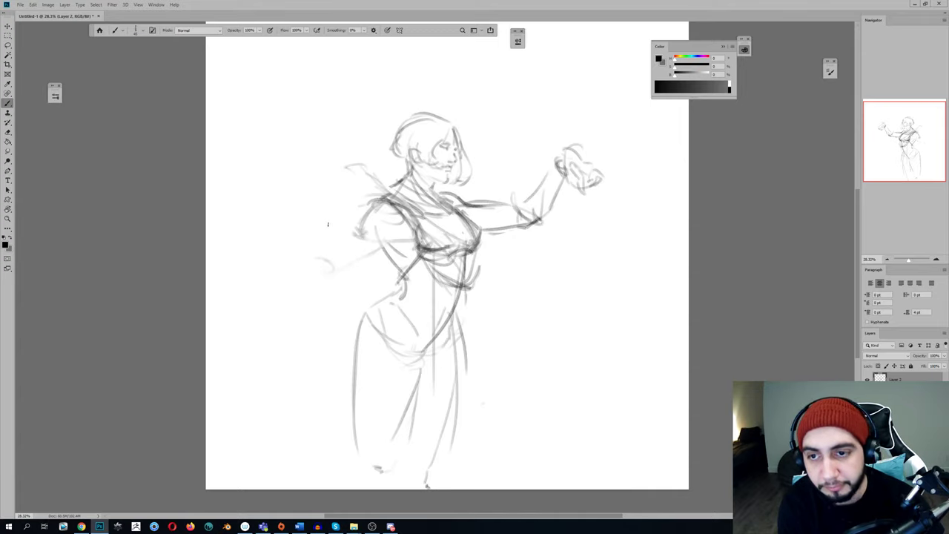
Draw the near upper arm reaching back to the elbow and darken the waist and hip contour
left_click_drag(367, 217, 326, 282)
mouse_move(383, 246)
left_mouse_down()
mouse_move(338, 287)
mouse_move(359, 267)
mouse_move(342, 253)
mouse_move(326, 270)
mouse_move(344, 284)
mouse_move(332, 291)
mouse_move(328, 283)
mouse_move(344, 281)
left_mouse_up()
left_click_drag(394, 227, 373, 256)
mouse_move(401, 230)
left_mouse_down()
mouse_move(382, 229)
mouse_move(404, 222)
mouse_move(387, 231)
mouse_move(405, 288)
mouse_move(367, 313)
mouse_move(356, 351)
left_mouse_up()
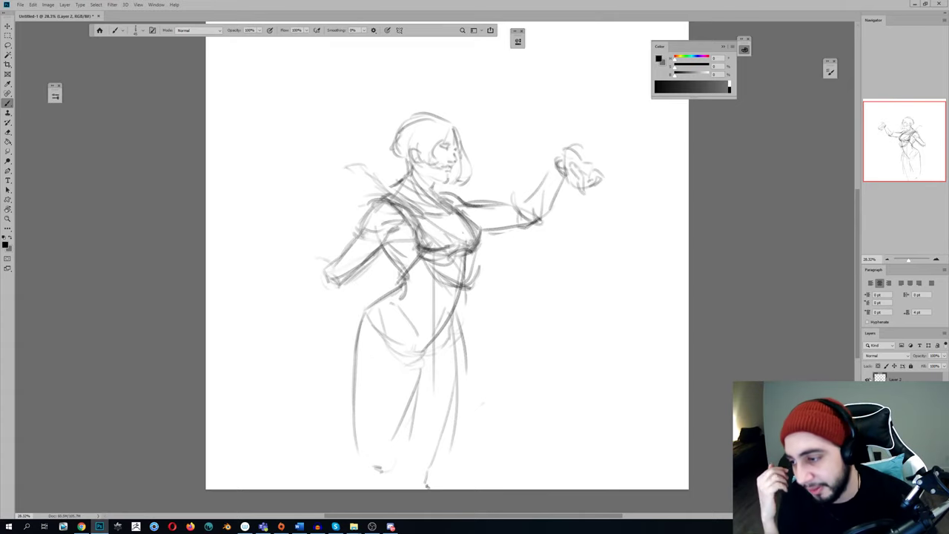
Show the handwritten notes layer instead of the figure sketch, unmirror the view to read it, and restore the sketch
left_click(867, 379)
left_click(867, 395)
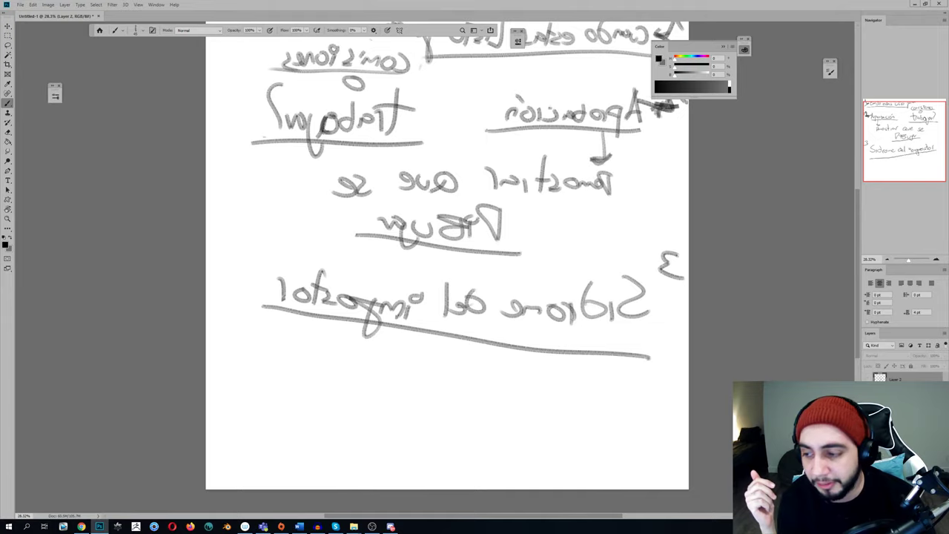
key("ctrl+alt+z")
key("ctrl+alt+z")
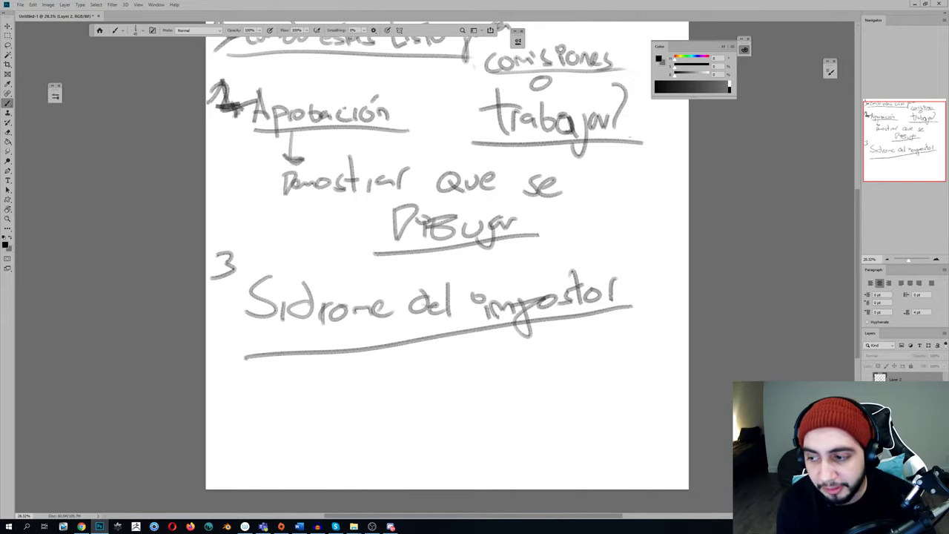
key("ctrl+alt+z")
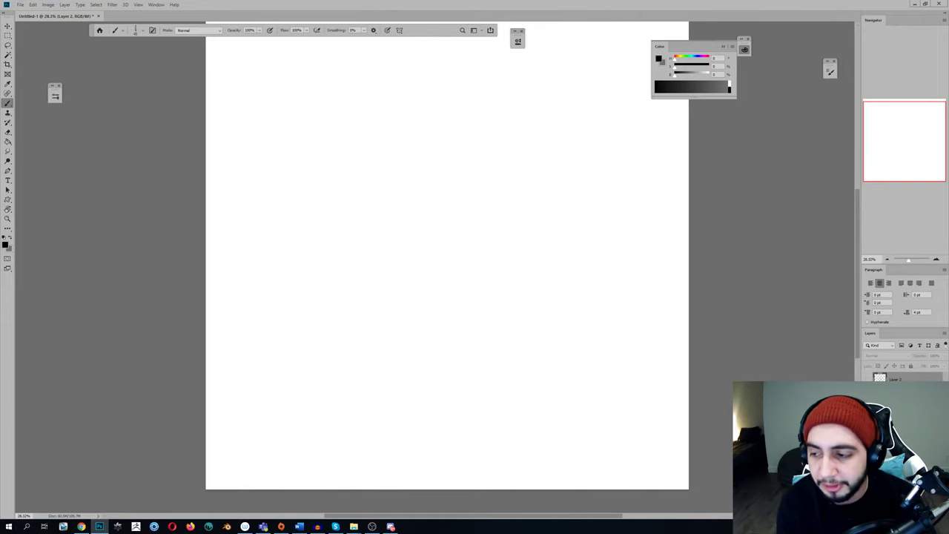
key("ctrl+z")
key("ctrl+z")
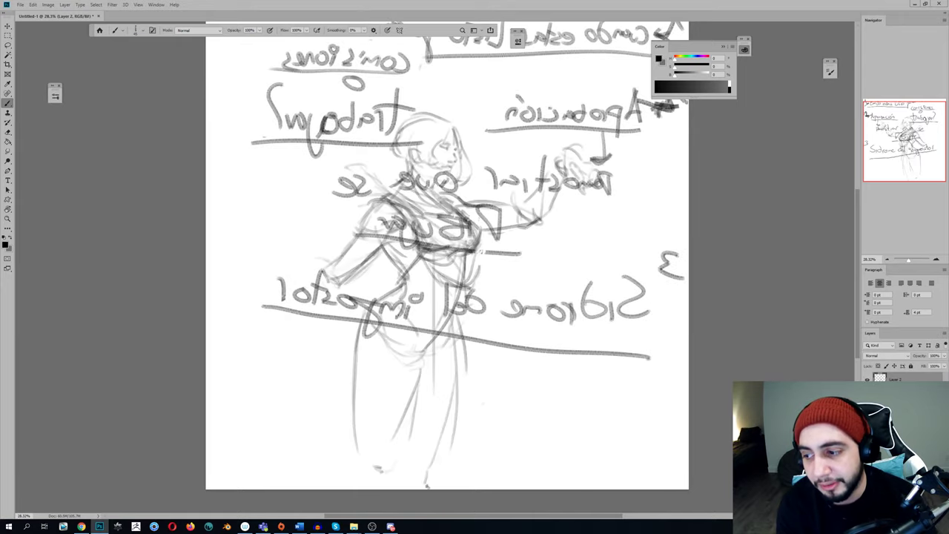
key("ctrl+z")
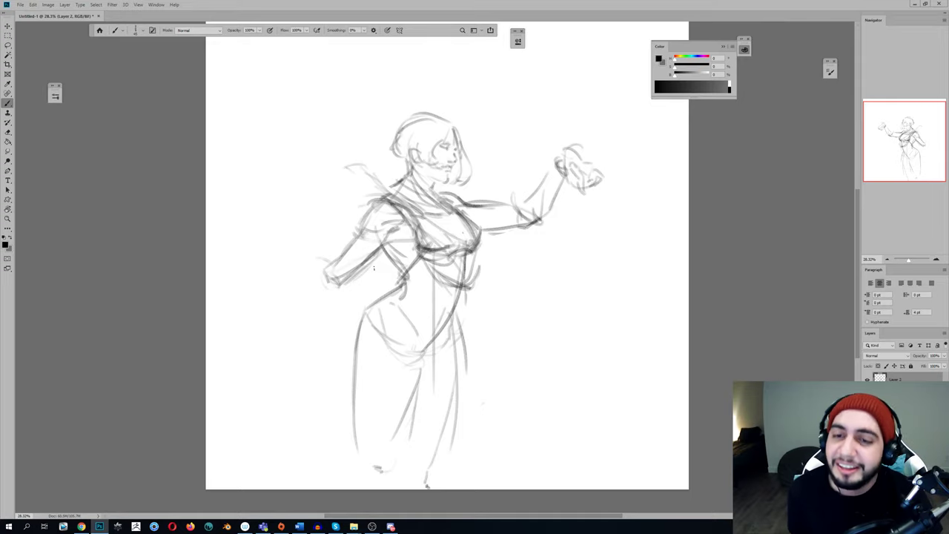
Sketch the near hand with its thumb and fingers below the bent elbow, behind the hip
key("h")
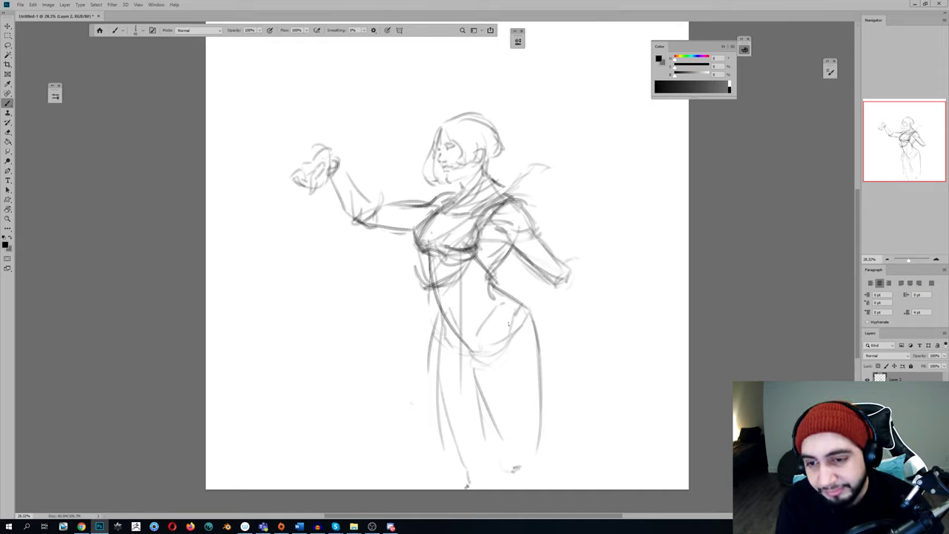
key("h")
mouse_move(297, 299)
left_mouse_down()
mouse_move(320, 301)
mouse_move(304, 294)
mouse_move(302, 327)
mouse_move(335, 313)
left_mouse_up()
left_click_drag(313, 295, 331, 317)
key("h")
mouse_move(561, 311)
left_mouse_down()
mouse_move(582, 327)
mouse_move(581, 311)
mouse_move(581, 333)
mouse_move(593, 331)
mouse_move(589, 319)
mouse_move(577, 349)
left_mouse_up()
key("h")
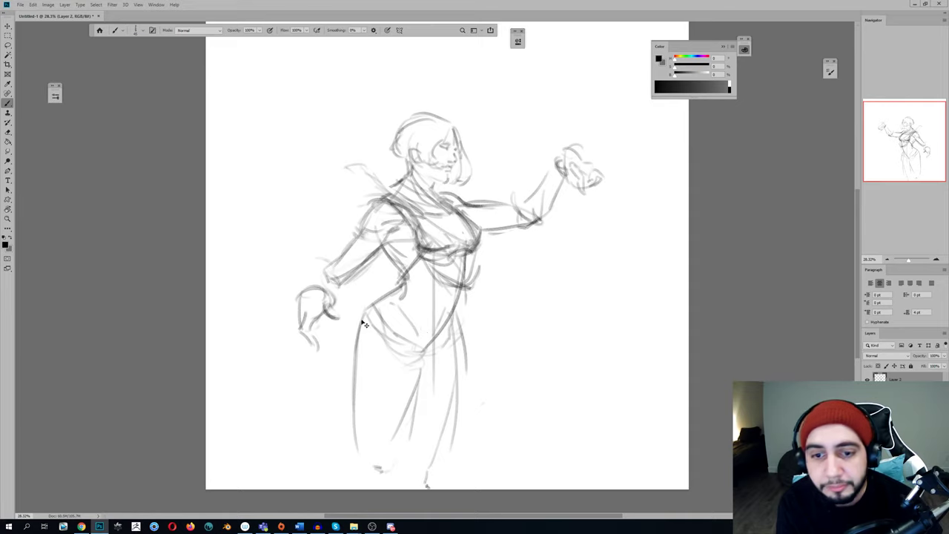
Refine the near hand's fingers and outer edge with short strokes, undoing the ones that do not fit
mouse_move(319, 329)
left_mouse_down()
mouse_move(318, 339)
mouse_move(325, 333)
left_mouse_up()
key("ctrl+z")
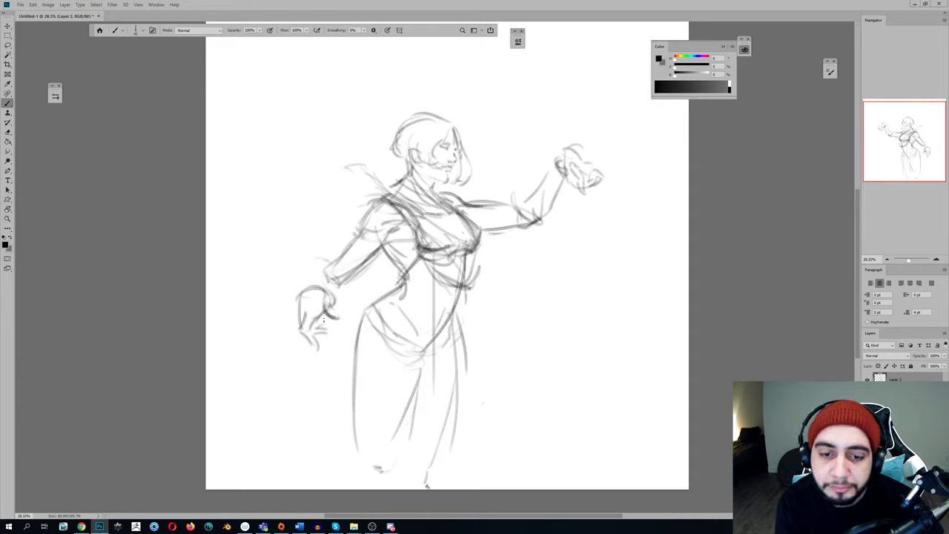
key("h")
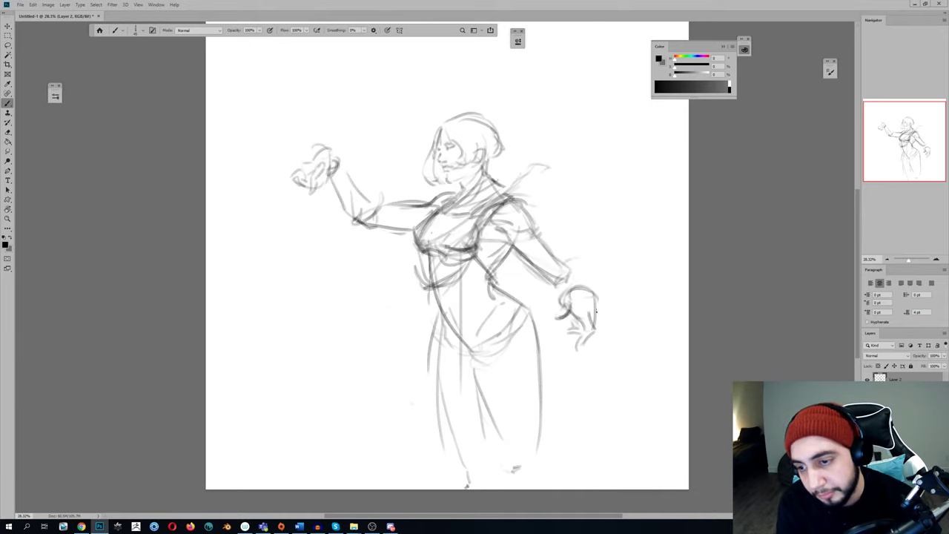
mouse_move(592, 324)
left_mouse_down()
mouse_move(586, 297)
mouse_move(589, 330)
left_mouse_up()
key("ctrl+z")
left_click_drag(594, 290, 562, 268)
key("h")
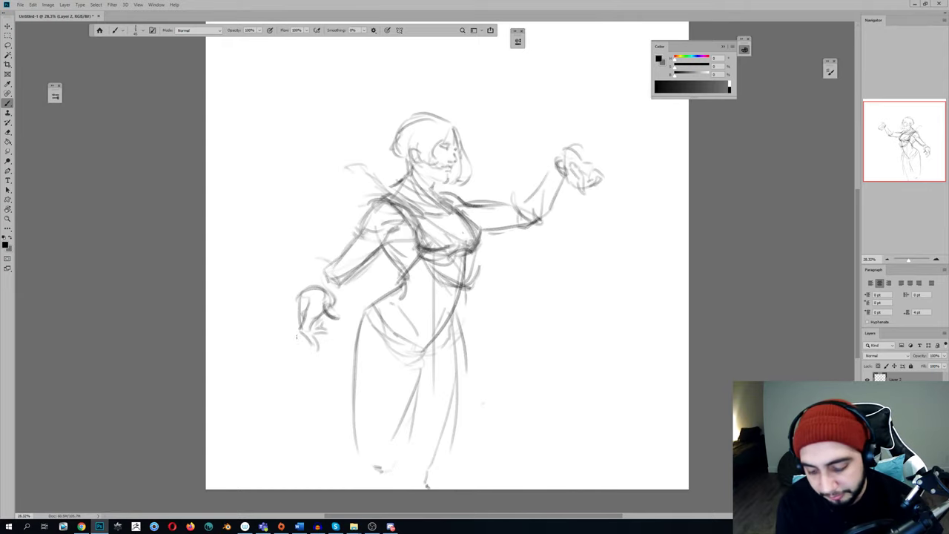
Lasso the near hand, reposition it up beside the near elbow with Free Transform, and deselect it
key("l")
mouse_move(276, 326)
left_mouse_down()
mouse_move(347, 349)
mouse_move(288, 292)
left_mouse_up()
key("ctrl+t")
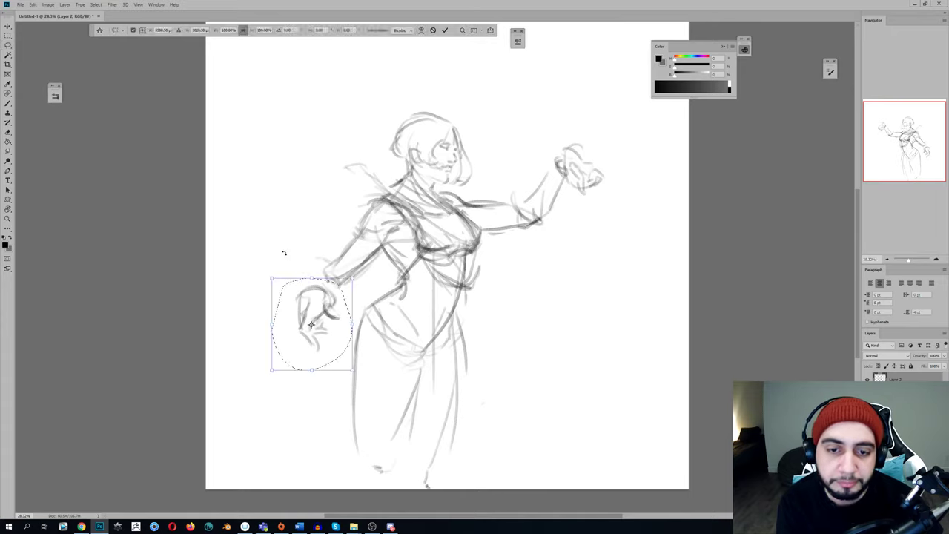
left_click_drag(365, 313, 349, 284)
left_click_drag(331, 314, 316, 273)
left_click_drag(318, 226, 234, 314)
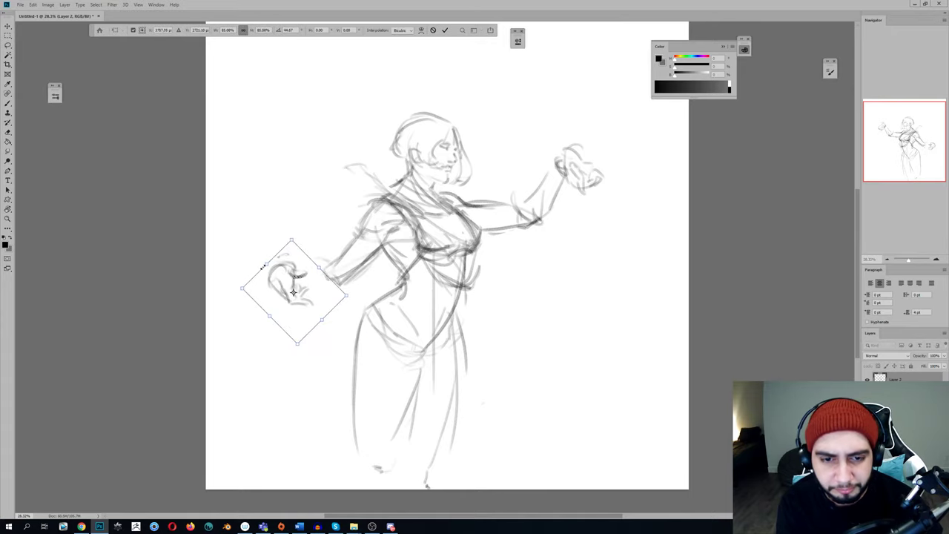
left_click_drag(267, 264, 317, 253)
key("Return")
key("ctrl+d")
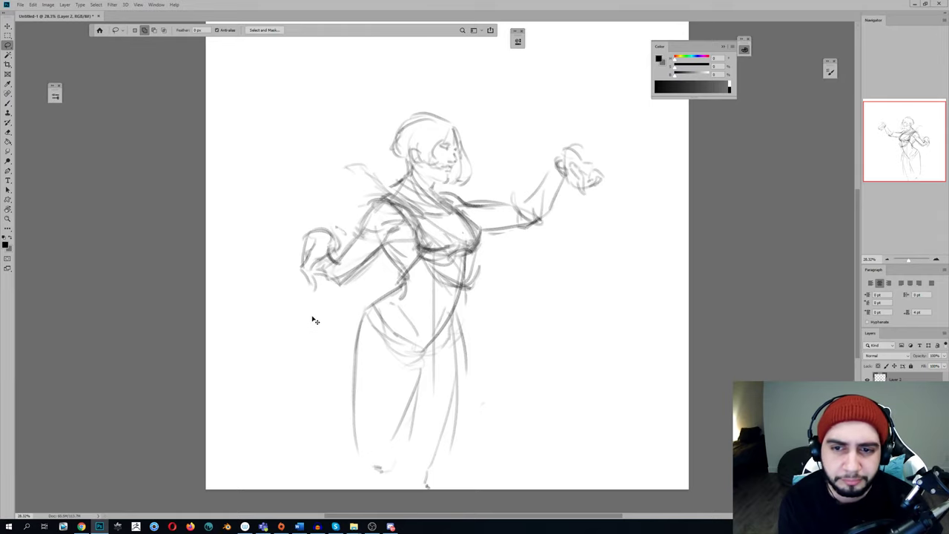
Sketch the near wrist and lower forearm contour joining the near arm to its hand, undoing strokes that do not fit
key("ctrl+shift+h")
key("e")
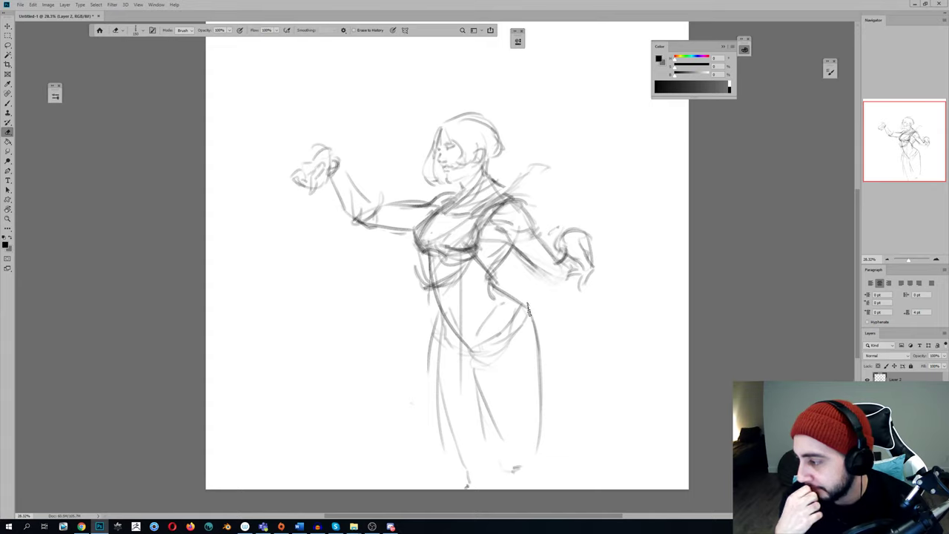
key("b")
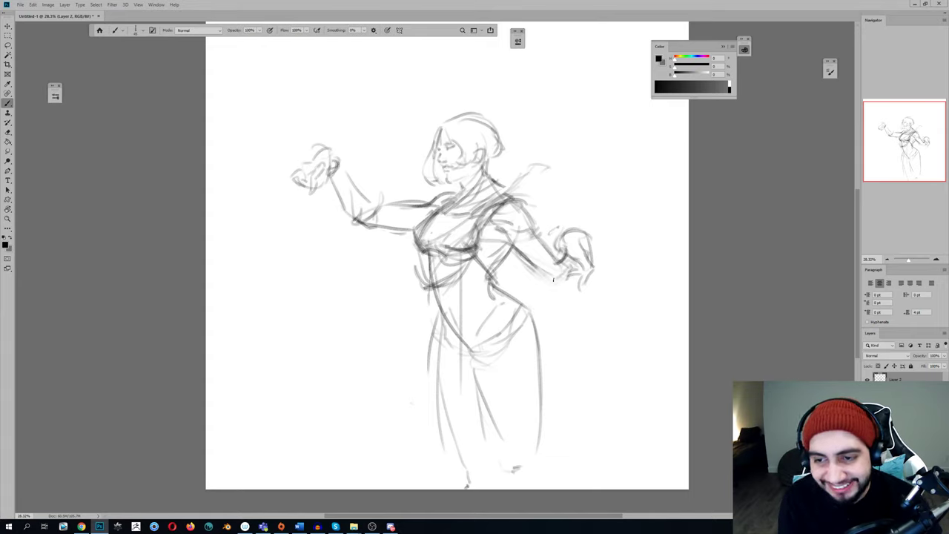
mouse_move(543, 244)
left_mouse_down()
mouse_move(551, 263)
mouse_move(537, 264)
mouse_move(551, 277)
left_mouse_up()
key("ctrl+z")
key("ctrl+z")
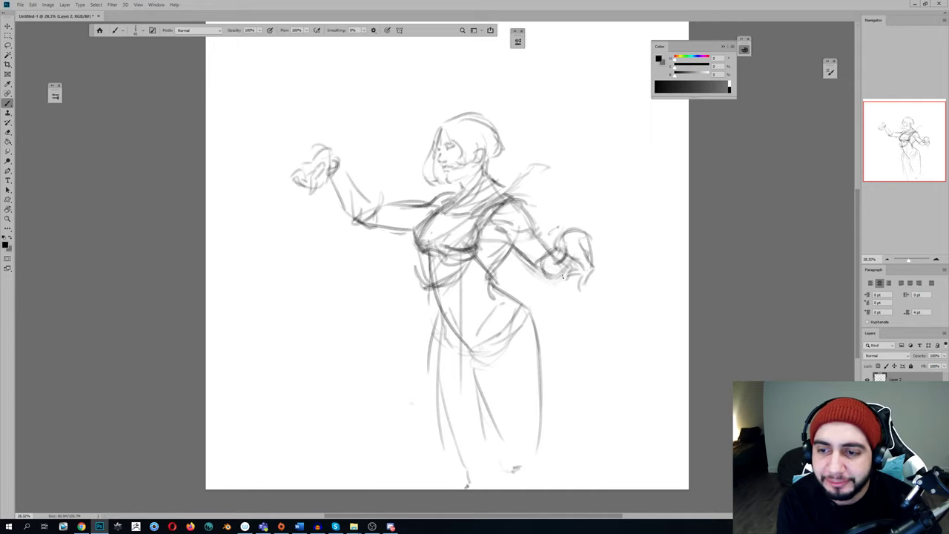
Sketch the long vertical edges of hanging skirt panels from the waist down over the thighs
key("ctrl+shift+h")
key("h")
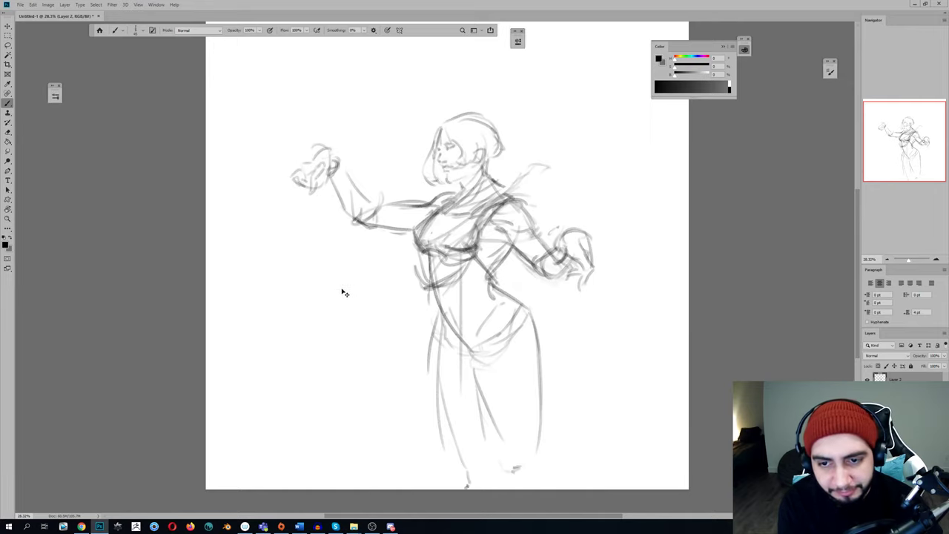
mouse_move(529, 329)
left_mouse_down()
mouse_move(529, 416)
mouse_move(534, 337)
mouse_move(497, 456)
mouse_move(517, 393)
mouse_move(524, 312)
mouse_move(508, 440)
mouse_move(498, 347)
mouse_move(497, 479)
left_mouse_up()
key("ctrl+z")
key("ctrl+z")
left_click_drag(493, 380, 486, 433)
mouse_move(466, 346)
left_mouse_down()
mouse_move(460, 488)
mouse_move(445, 397)
mouse_move(466, 488)
left_mouse_up()
mouse_move(534, 307)
left_mouse_down()
mouse_move(523, 302)
mouse_move(532, 301)
mouse_move(540, 359)
mouse_move(540, 474)
left_mouse_up()
Sketch the cloth fold over the near hip with a long outer drape line, discarding a stroke tried below the near arm
key("ctrl+shift+h")
mouse_move(363, 313)
left_mouse_down()
mouse_move(383, 331)
mouse_move(348, 335)
mouse_move(349, 307)
mouse_move(374, 304)
left_mouse_up()
left_click_drag(348, 308, 338, 482)
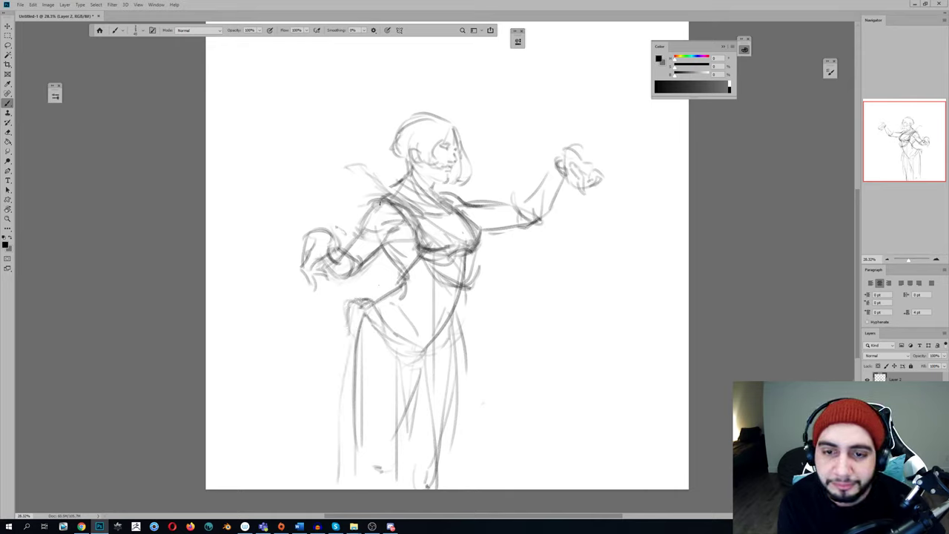
mouse_move(383, 289)
left_mouse_down()
mouse_move(363, 272)
mouse_move(335, 301)
left_mouse_up()
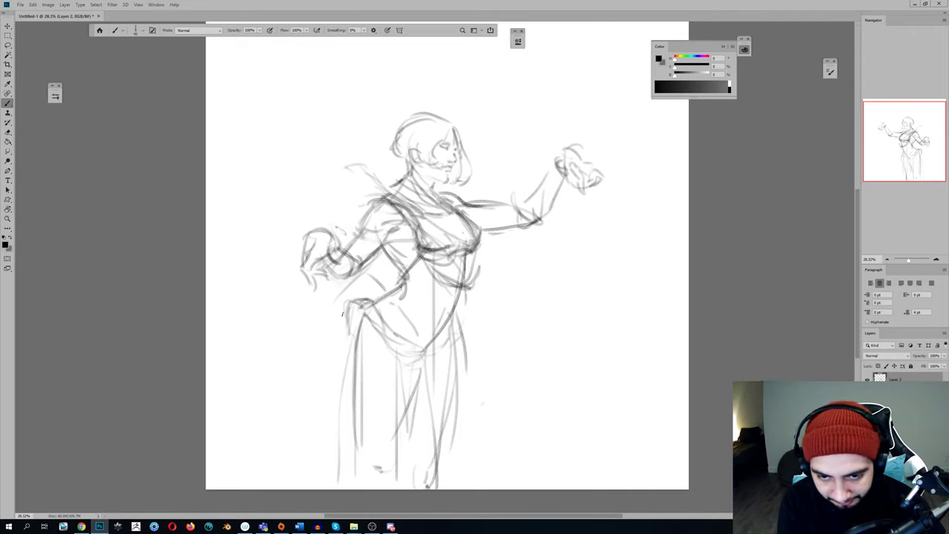
key("ctrl+z")
Try a cloth fold draping over the far hip with short contour strokes, undoing its outer edge
mouse_move(485, 311)
left_mouse_down()
mouse_move(484, 363)
mouse_move(488, 311)
mouse_move(477, 302)
mouse_move(492, 295)
mouse_move(490, 356)
left_mouse_up()
left_click_drag(491, 356, 479, 355)
key("ctrl+shift+h")
key("ctrl+z")
key("ctrl+z")
key("ctrl+z")
key("ctrl+z")
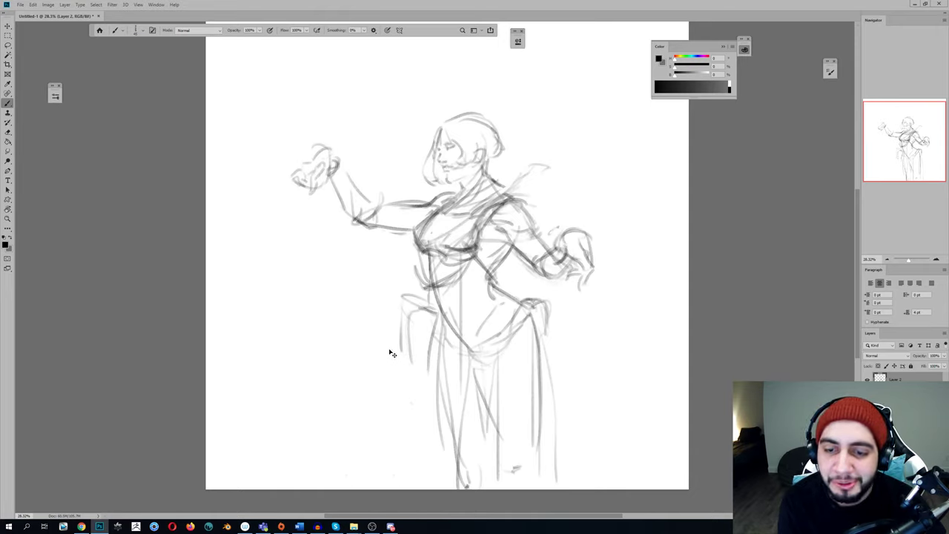
left_click_drag(393, 316, 399, 316)
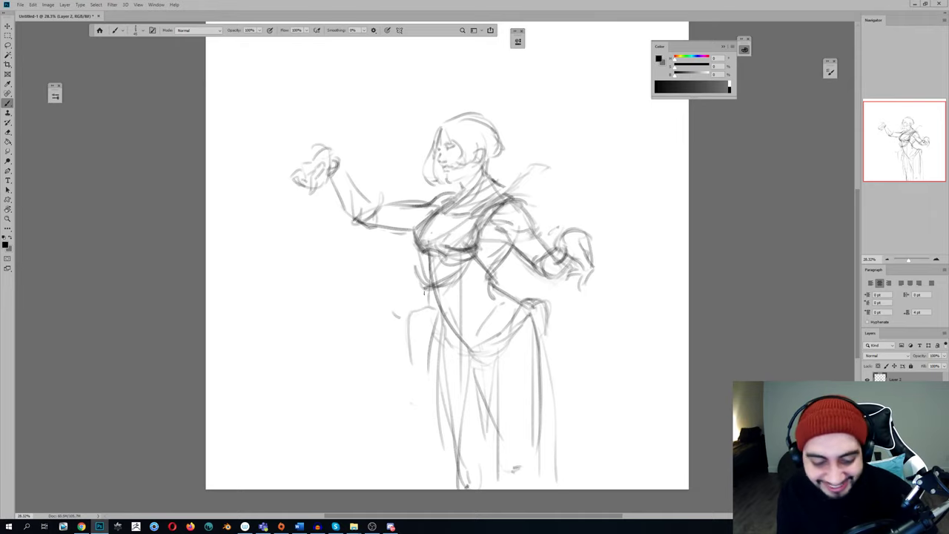
key("ctrl+shift+h")
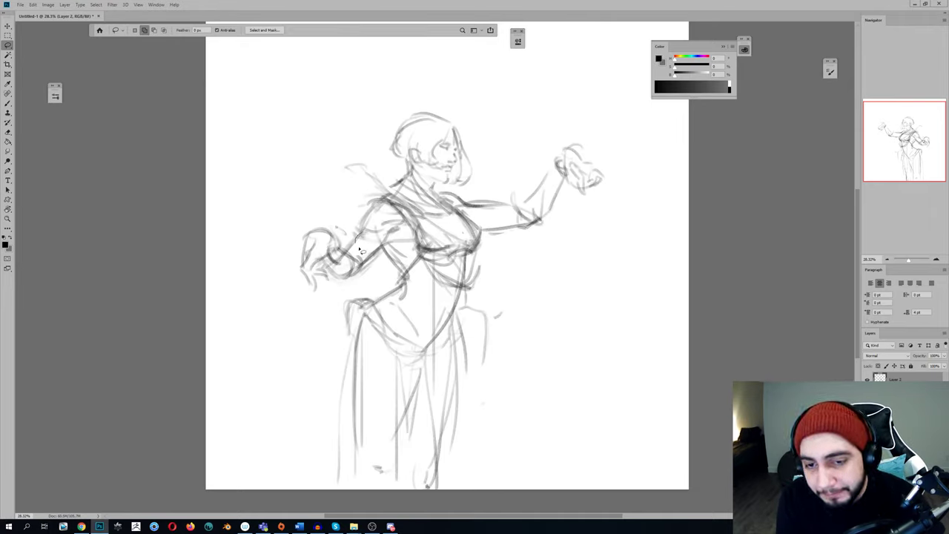
key("h")
key("c")
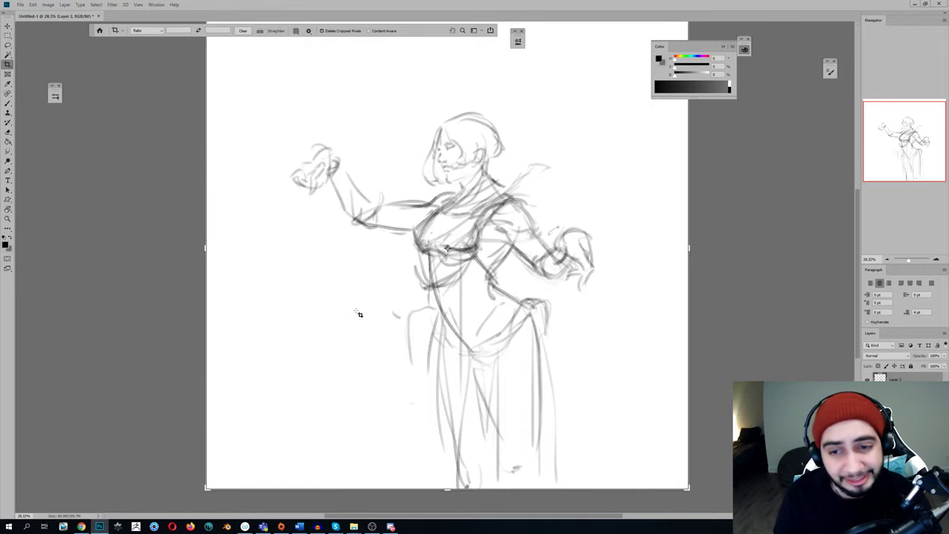
key("b")
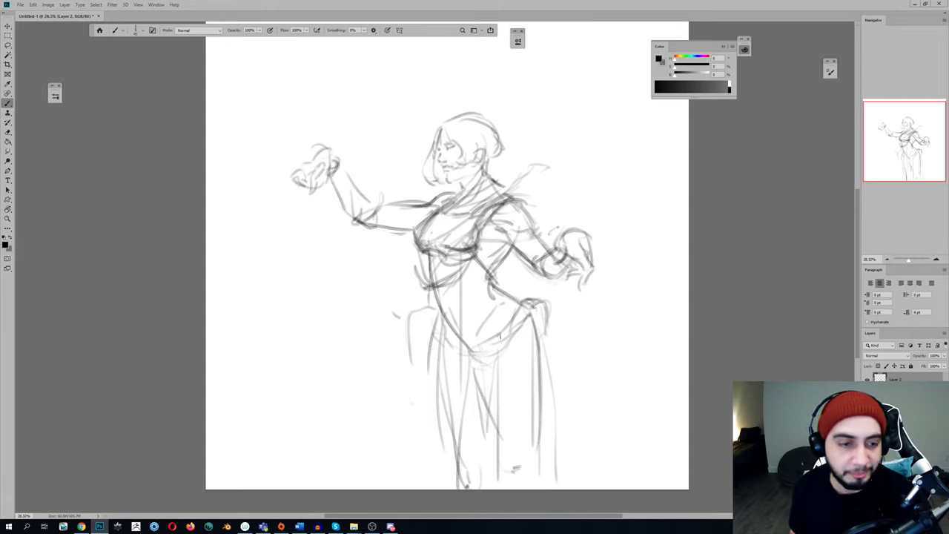
key("ctrl+h")
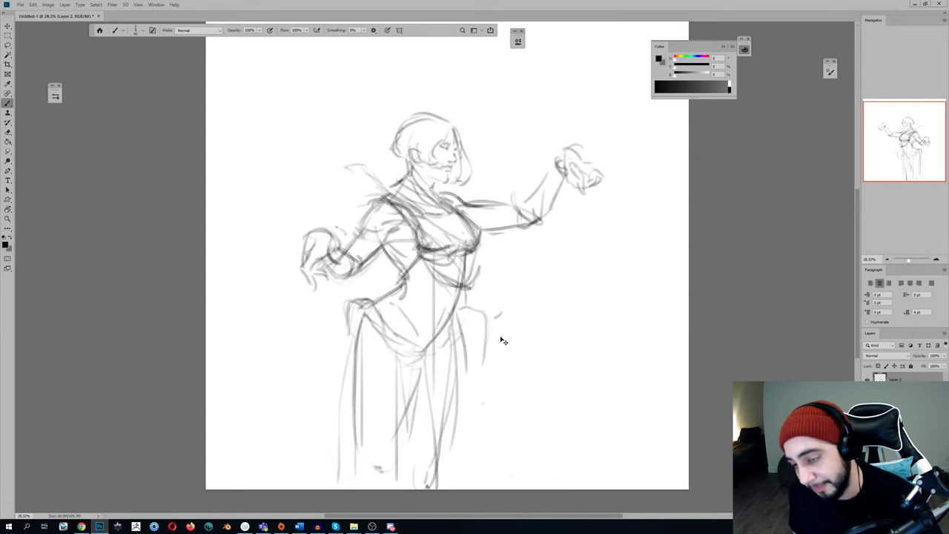
key("ctrl+h")
key("ctrl+h")
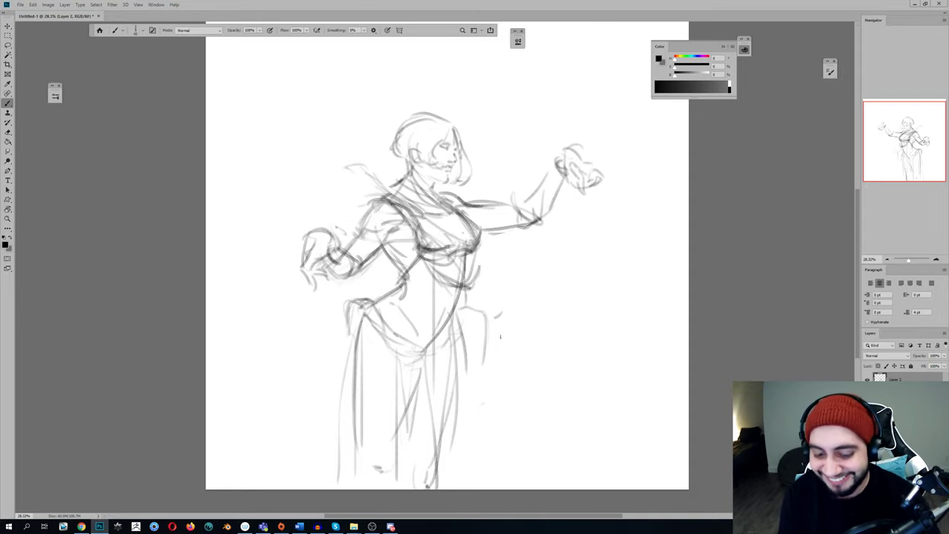
key("ctrl+shift+h")
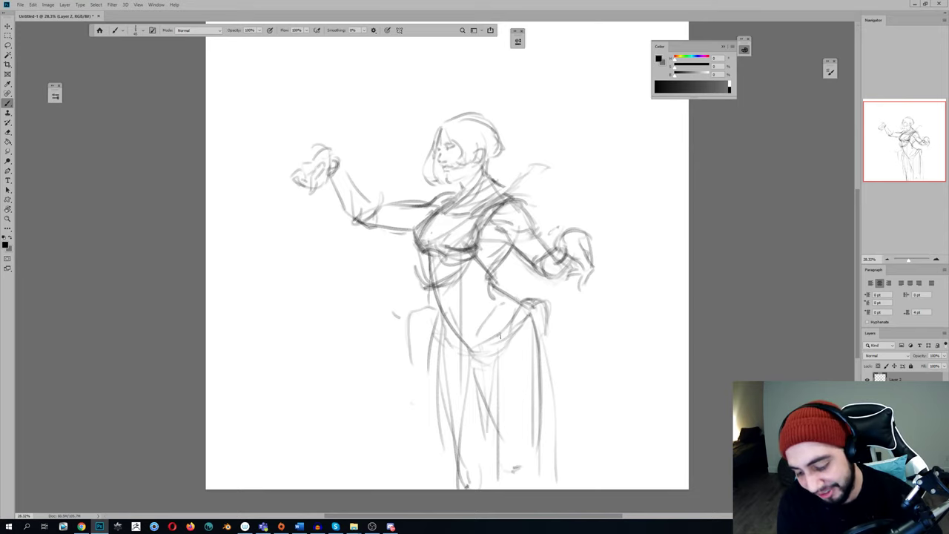
Remove the cloth lines beside the far hip and outline a slanted panel extending outward from the far side of the waist
key("l")
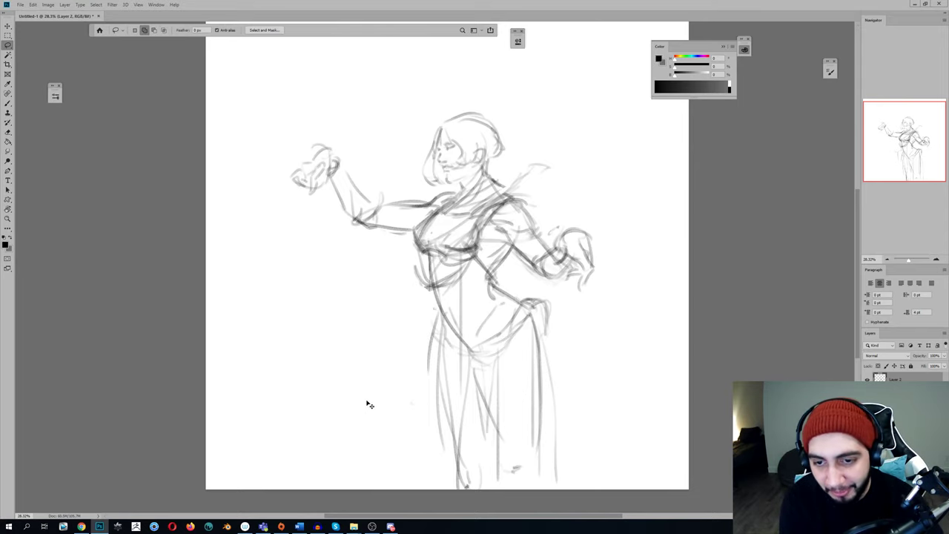
key("b")
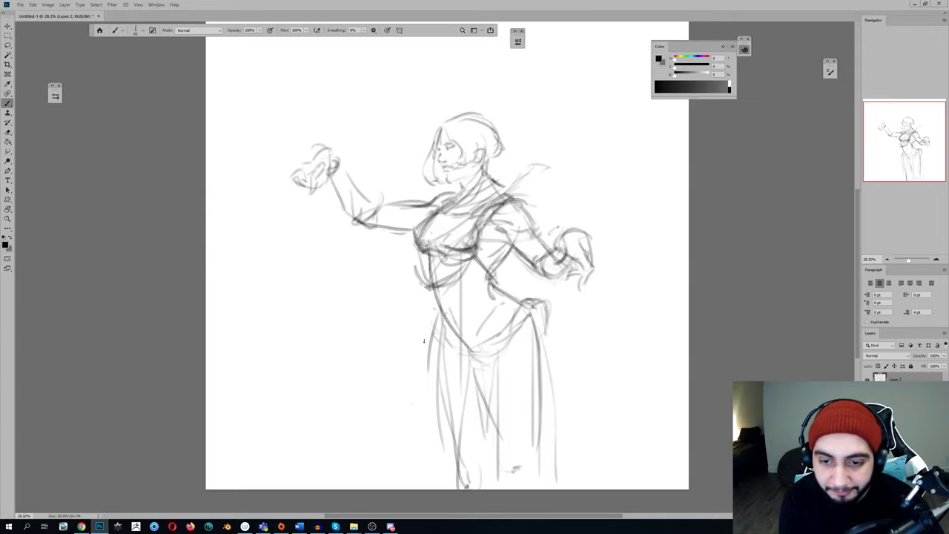
left_click_drag(423, 344, 283, 424)
key("ctrl+z")
left_click_drag(430, 292, 374, 350)
left_click(364, 362)
key("ctrl+shift+h")
mouse_move(519, 350)
left_mouse_down()
mouse_move(489, 375)
mouse_move(485, 364)
mouse_move(505, 375)
mouse_move(523, 352)
left_mouse_up()
Refine the slanted panel's lower end, inner edge and upper fold, undoing strokes that do not fit
key("h")
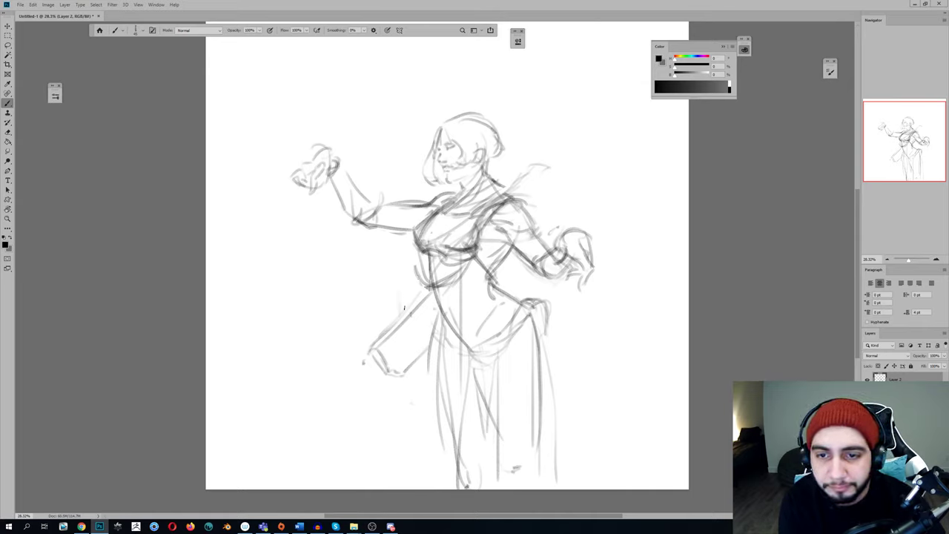
key("h")
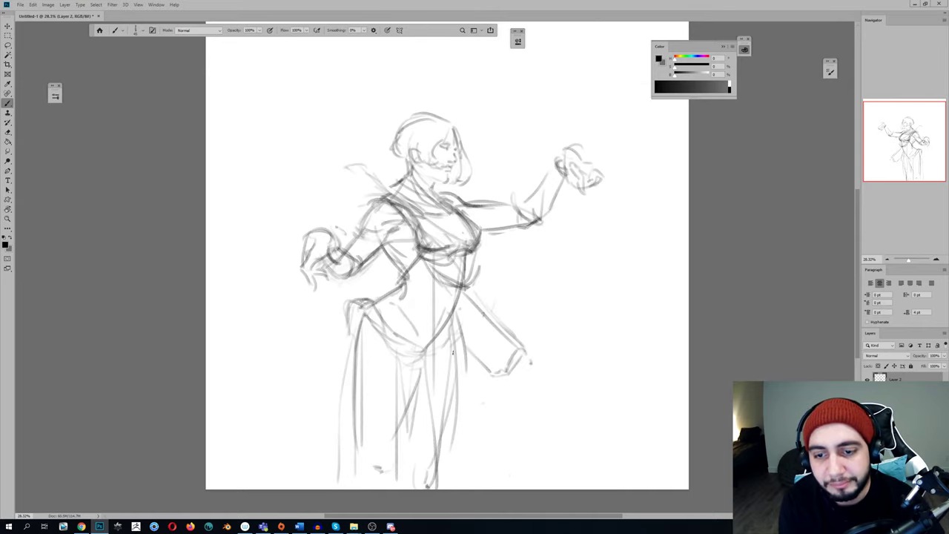
left_click_drag(517, 350, 498, 377)
left_click_drag(495, 376, 515, 366)
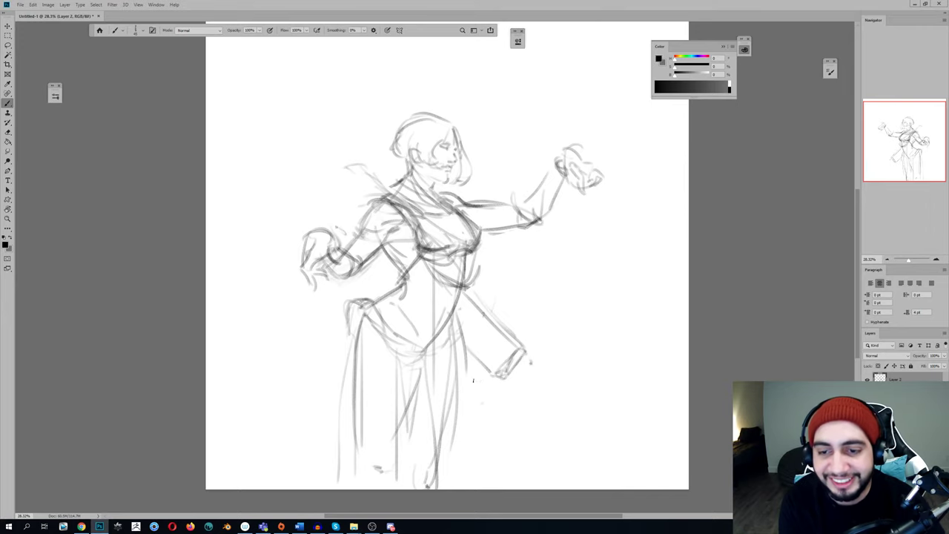
key("ctrl+h")
mouse_move(375, 353)
left_mouse_down()
mouse_move(394, 375)
mouse_move(399, 366)
left_mouse_up()
mouse_move(414, 316)
left_mouse_down()
mouse_move(376, 365)
mouse_move(419, 326)
mouse_move(407, 364)
left_mouse_up()
key("ctrl+z")
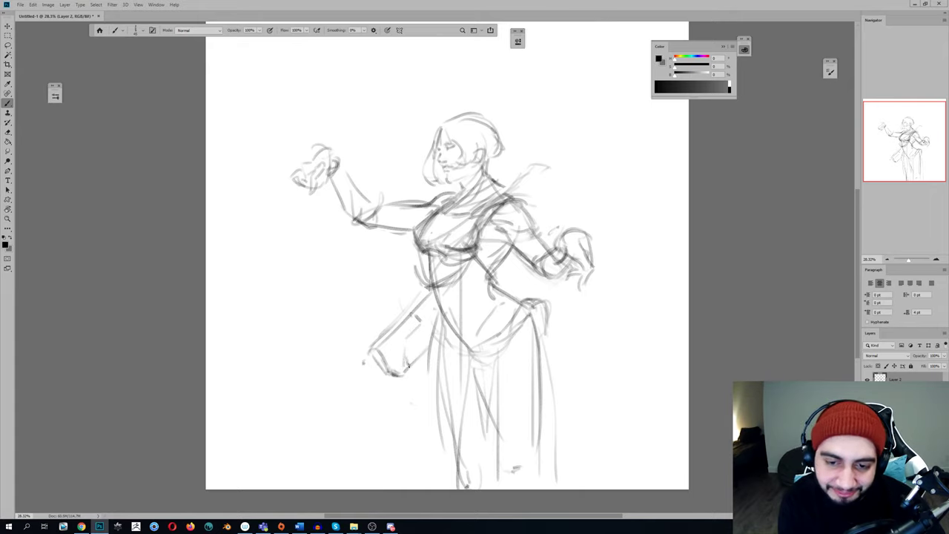
Add a vertical fold line to the near hip drape and a rounded lower hem to the panel over the near thigh
key("ctrl+shift+h")
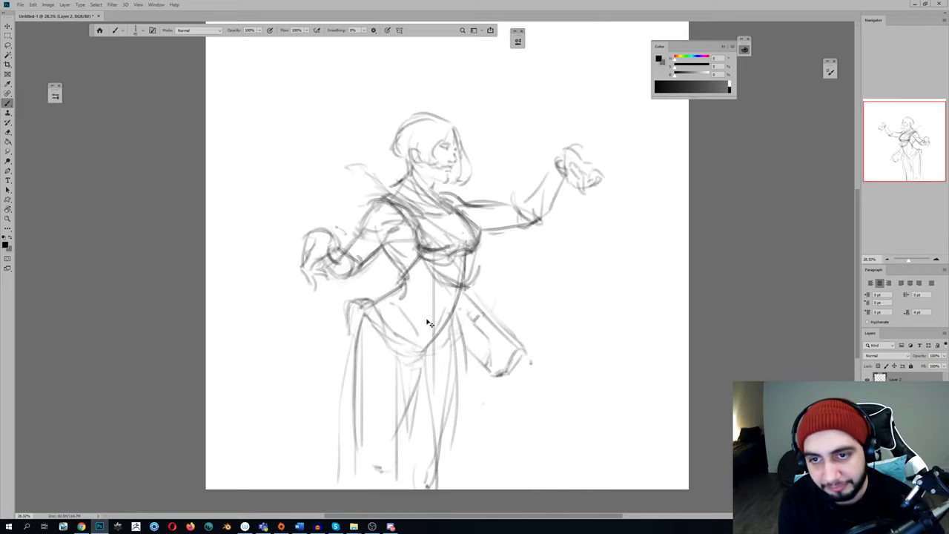
left_click_drag(352, 326, 353, 478)
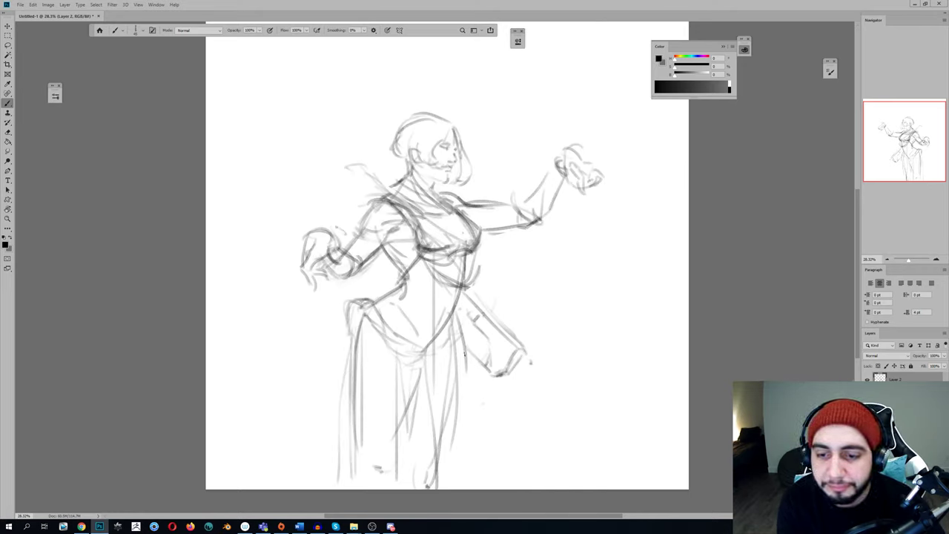
key("h")
mouse_move(500, 439)
left_mouse_down()
mouse_move(505, 461)
mouse_move(532, 451)
left_mouse_up()
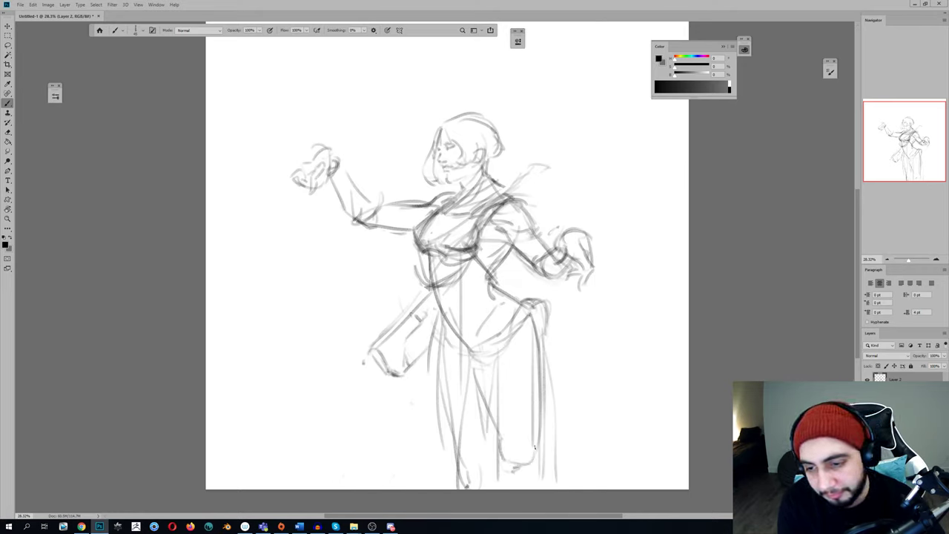
Scale the whole figure down and move it up the canvas with Free Transform to make room below the legs
key("ctrl+t")
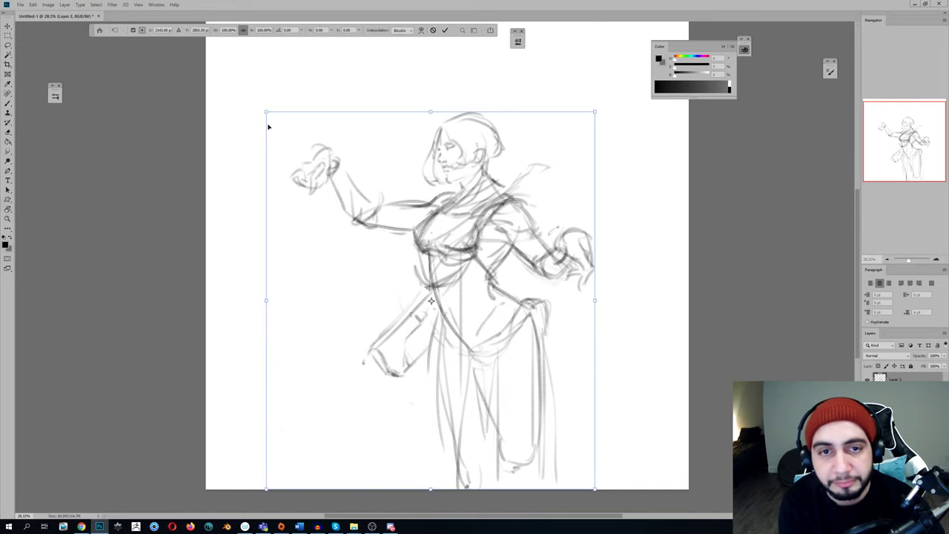
left_click_drag(267, 113, 294, 156)
left_click_drag(320, 194, 307, 138)
key("Return")
key("h")
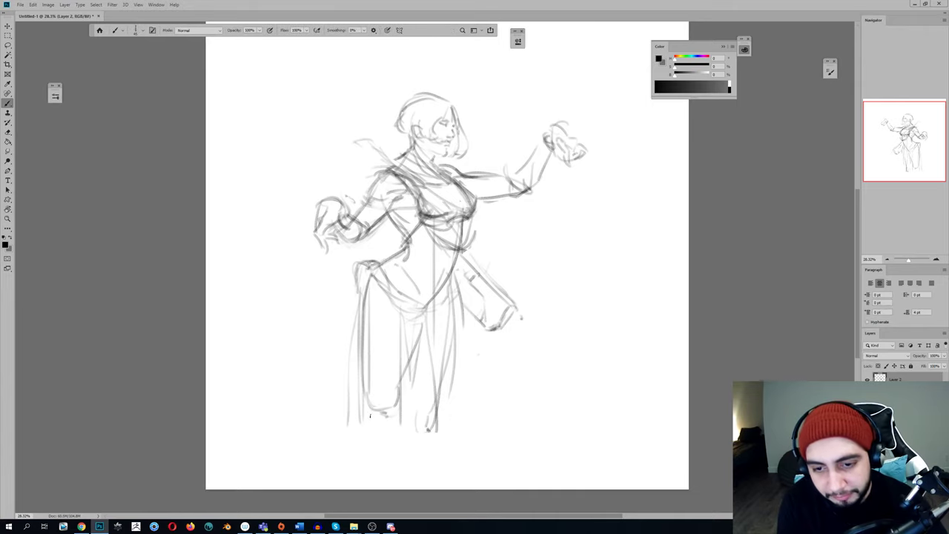
Try several lower-leg contours below the skirt panels down to the canvas edge, undoing each attempt
mouse_move(399, 406)
left_mouse_down()
mouse_move(363, 443)
mouse_move(395, 488)
left_mouse_up()
left_click_drag(362, 400, 389, 487)
key("ctrl+z")
key("ctrl+z")
key("ctrl+z")
mouse_move(375, 411)
left_mouse_down()
mouse_move(380, 488)
mouse_move(390, 489)
left_mouse_up()
left_click_drag(441, 393, 409, 488)
key("ctrl+z")
key("ctrl+z")
key("ctrl+z")
key("ctrl+z")
left_click_drag(401, 406, 394, 490)
left_click_drag(400, 456, 396, 475)
key("ctrl+z")
key("ctrl+z")
key("ctrl+z")
key("ctrl+z")
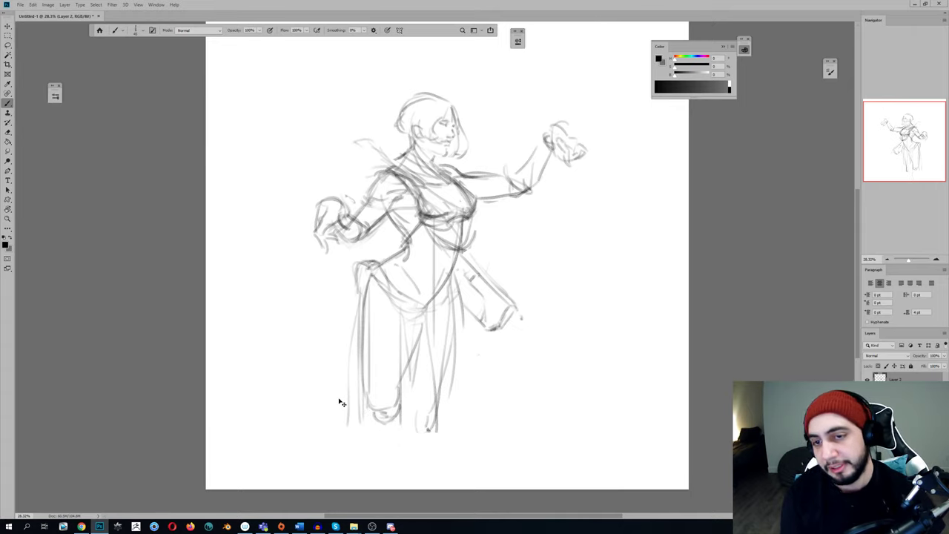
Undo the remaining lower-leg work and the figure's downscaling
key("ctrl+z")
key("ctrl+z")
key("ctrl+z")
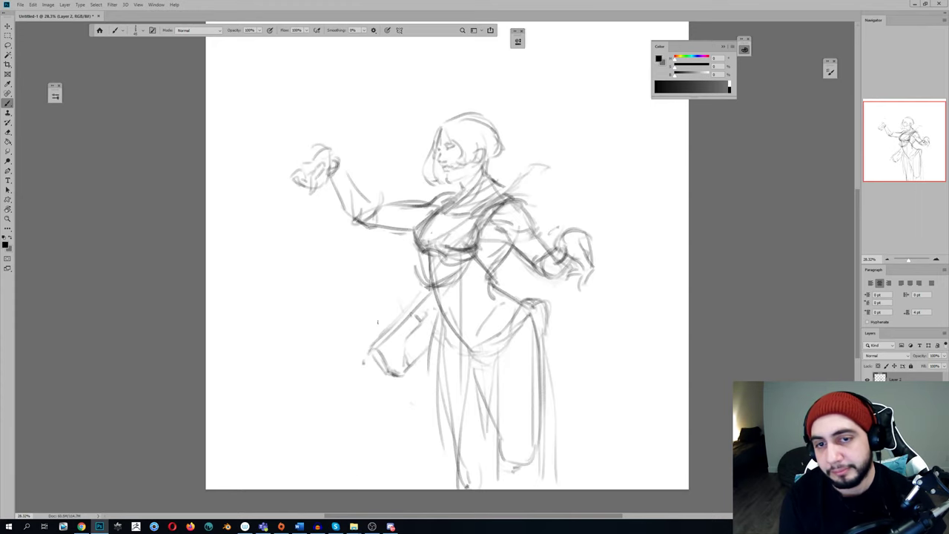
Draw a vertical line hanging from the raised far hand and outline a small head shape around it
scroll(381, 325, "up", 2)
left_click_drag(313, 154, 313, 314)
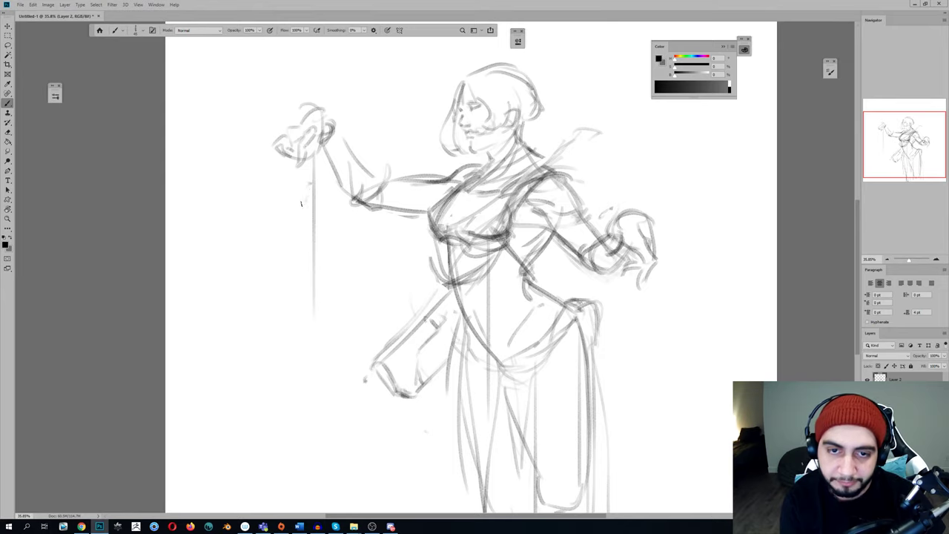
mouse_move(279, 220)
left_mouse_down()
mouse_move(306, 283)
mouse_move(330, 279)
mouse_move(319, 217)
mouse_move(285, 206)
left_mouse_up()
Sketch the eye, brow and facial features inside the hanging head and reshape its mouth and chin contour
key("h")
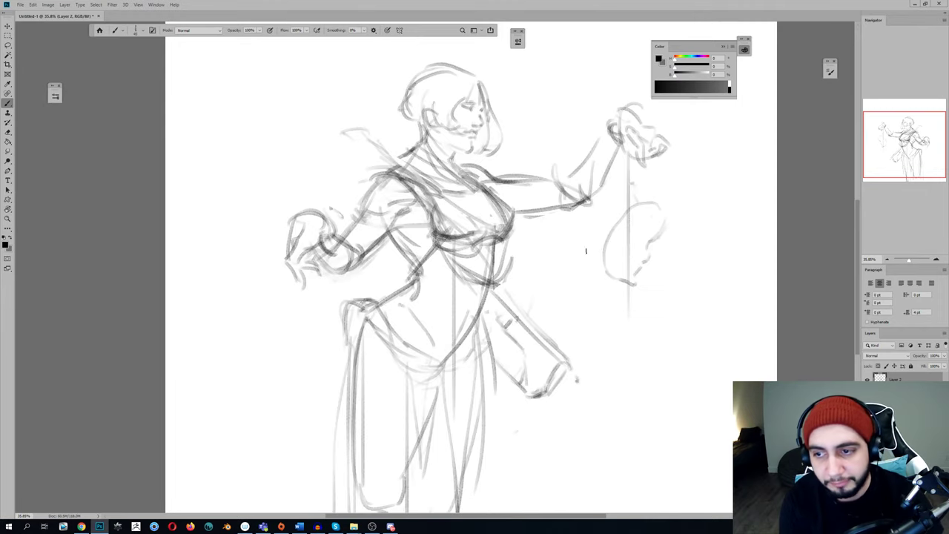
left_click_drag(639, 234, 639, 234)
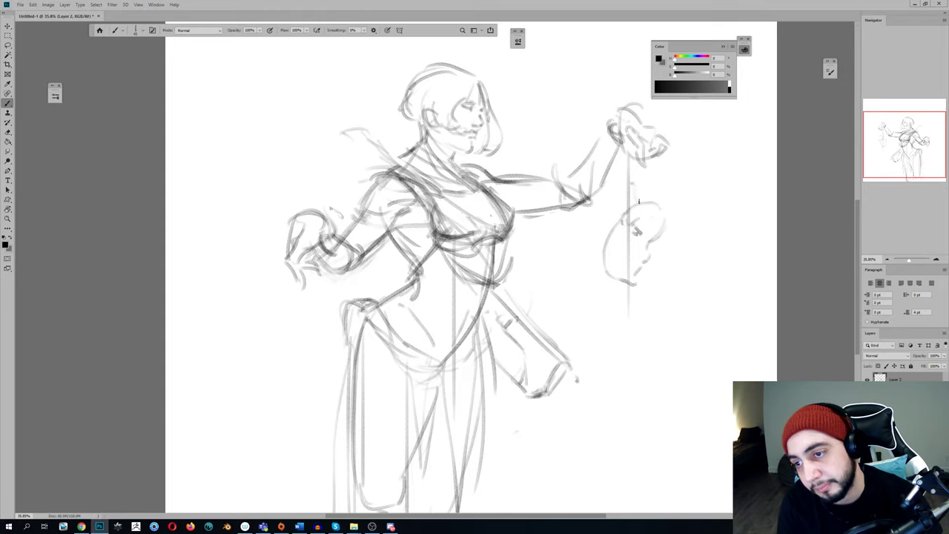
left_click_drag(627, 213, 612, 243)
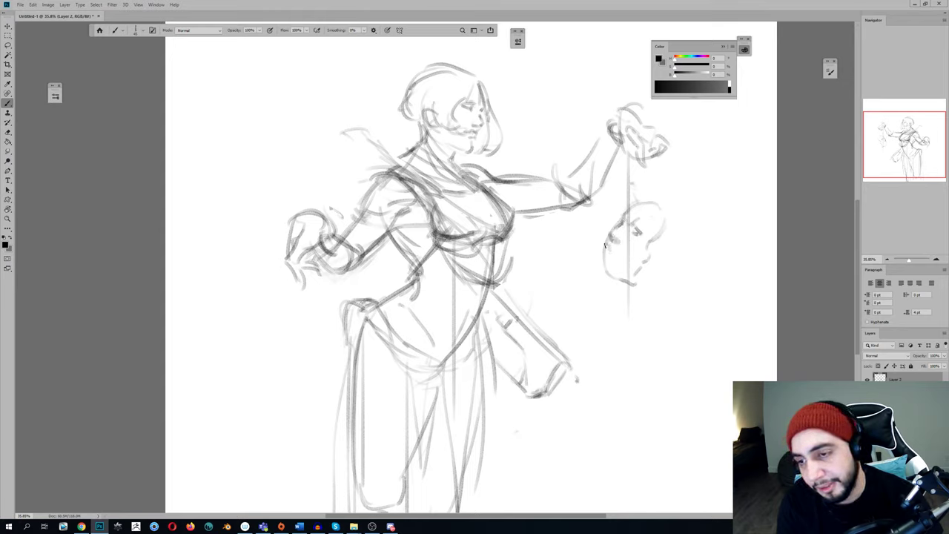
key("ctrl+shift+h")
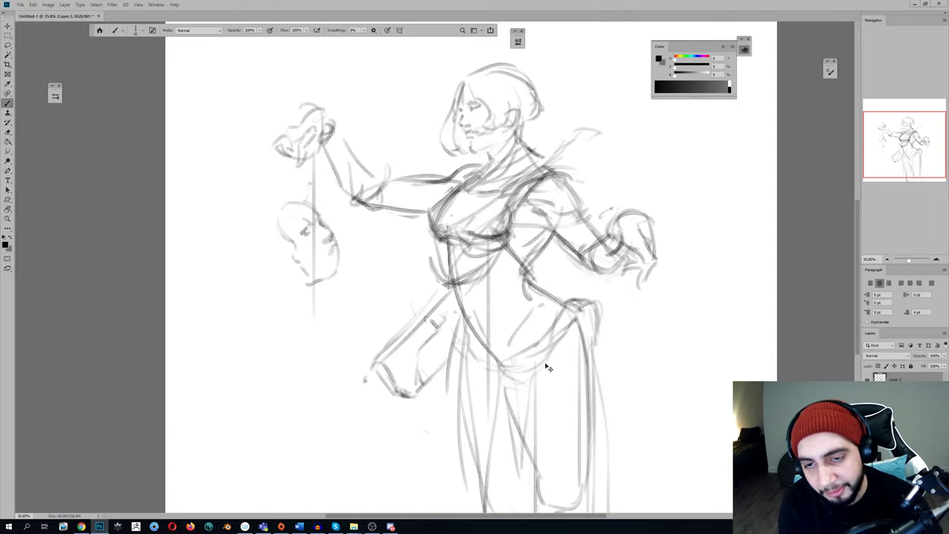
key("e")
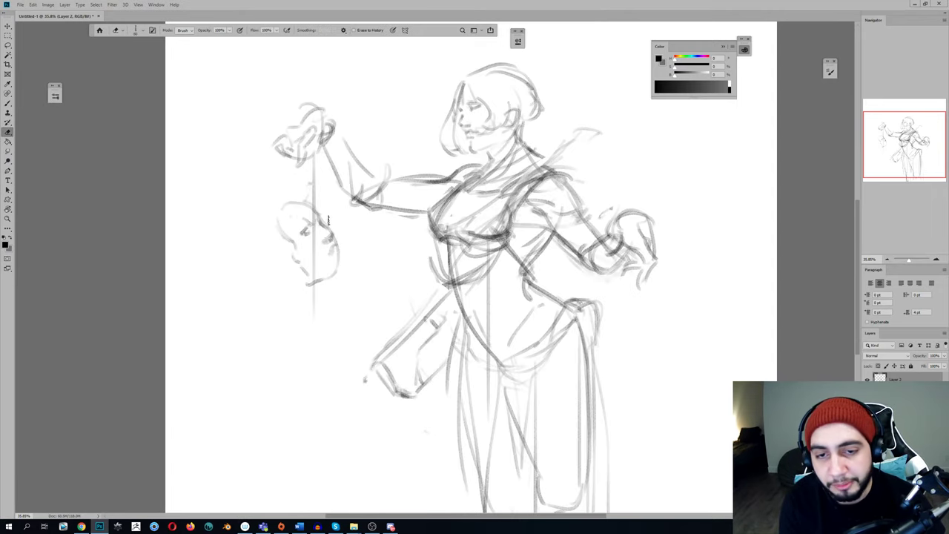
key("b")
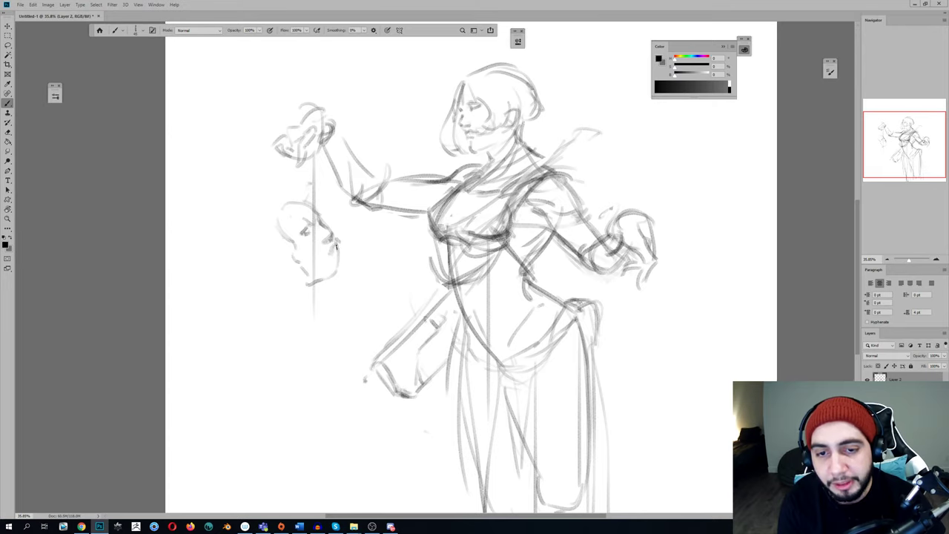
left_click_drag(336, 246, 344, 274)
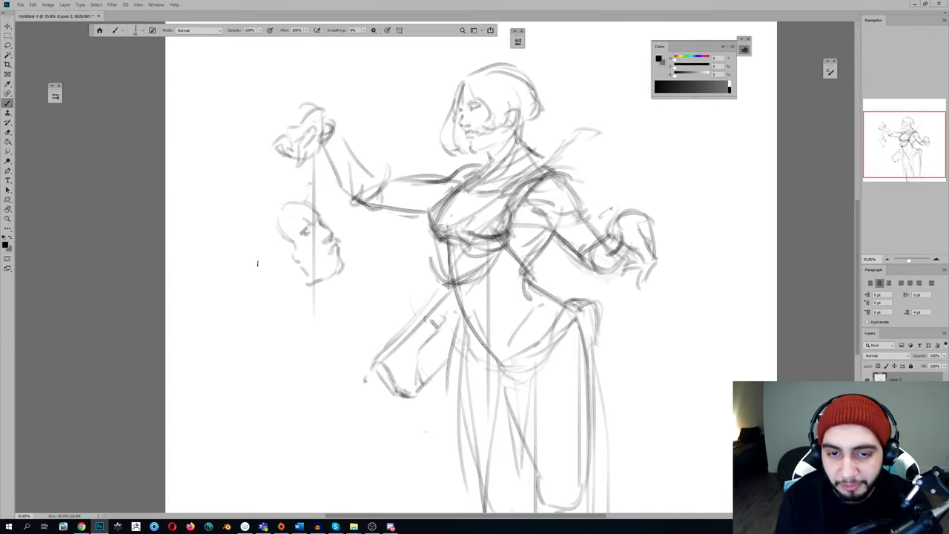
Draw a straight line under the hanging head's chin and a short curved contour behind the head
left_click_drag(298, 267, 338, 279)
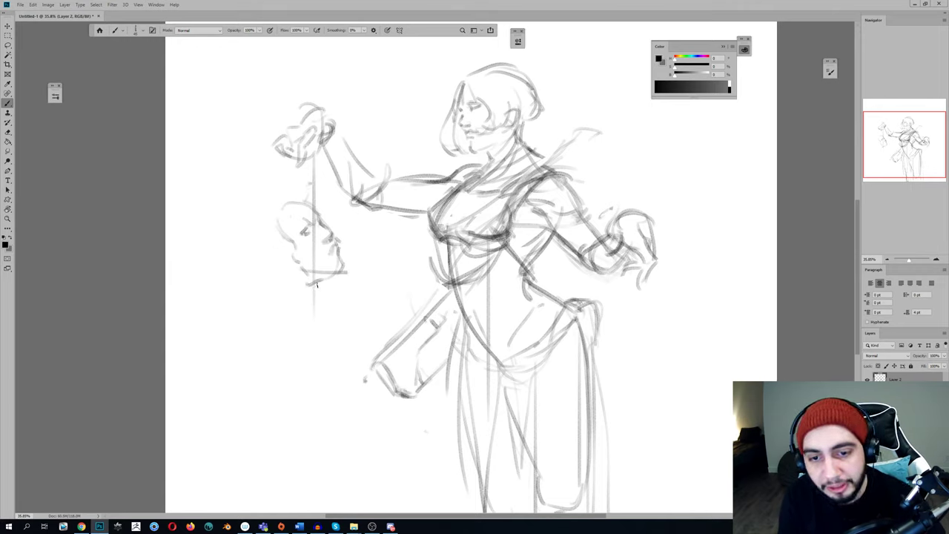
key("e")
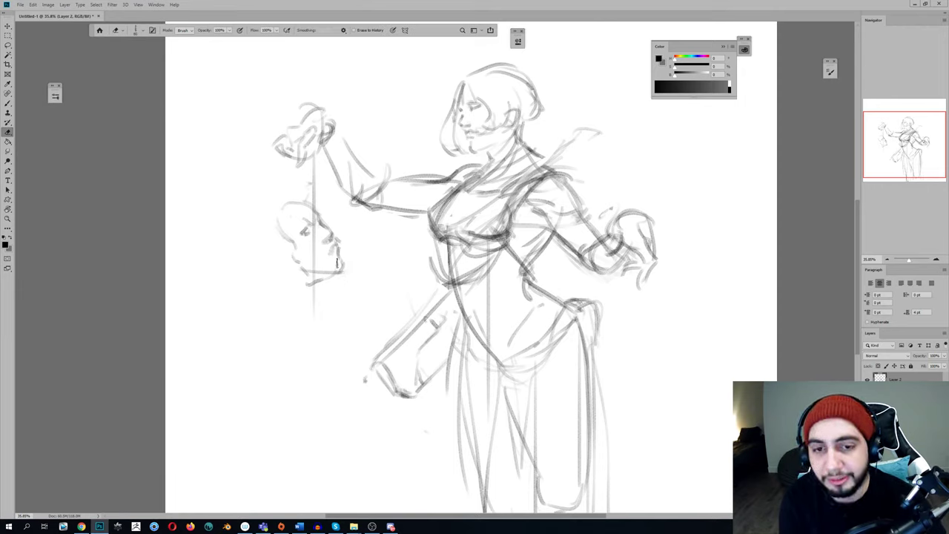
key("b")
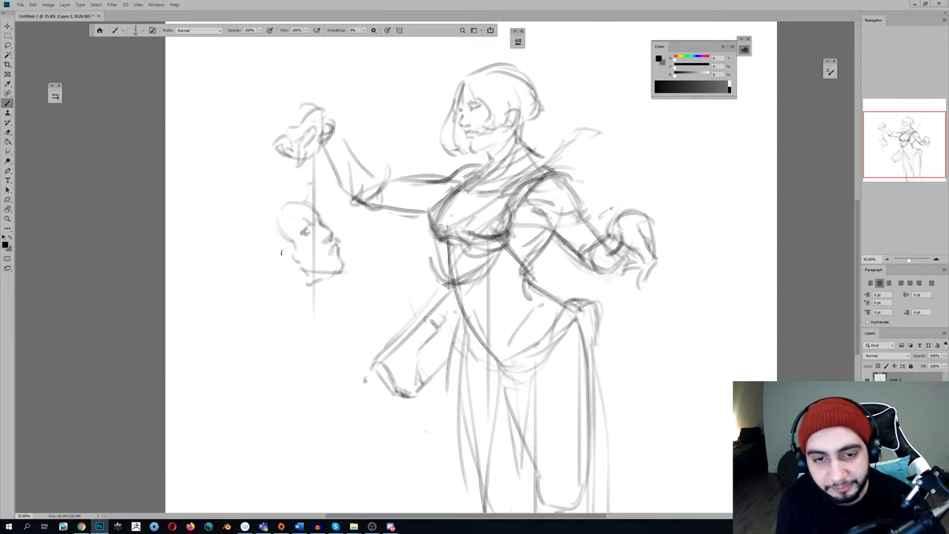
mouse_move(270, 260)
left_mouse_down()
mouse_move(297, 268)
mouse_move(281, 245)
mouse_move(265, 276)
mouse_move(291, 273)
mouse_move(283, 273)
left_mouse_up()
Isolate the short curved contour behind the hanging head with the Lasso and transform it slightly
key("l")
key("ctrl+d")
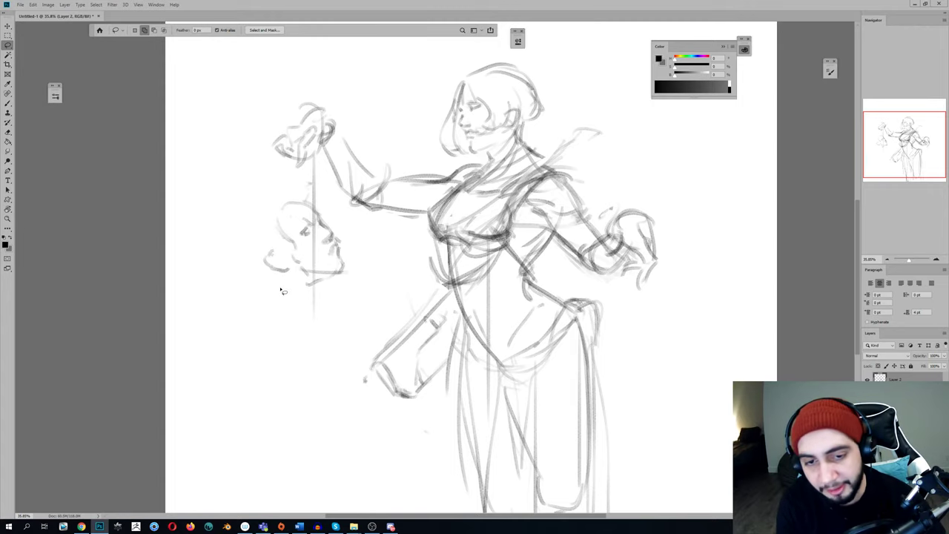
mouse_move(281, 290)
left_mouse_down()
mouse_move(256, 268)
mouse_move(264, 279)
left_mouse_up()
key("ctrl+t")
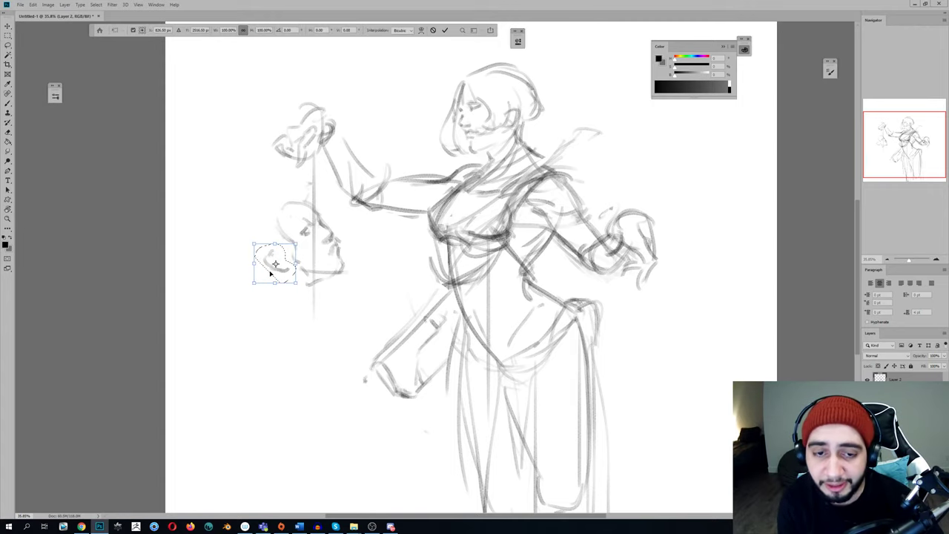
left_click_drag(254, 244, 264, 264)
key("Return")
key("ctrl+d")
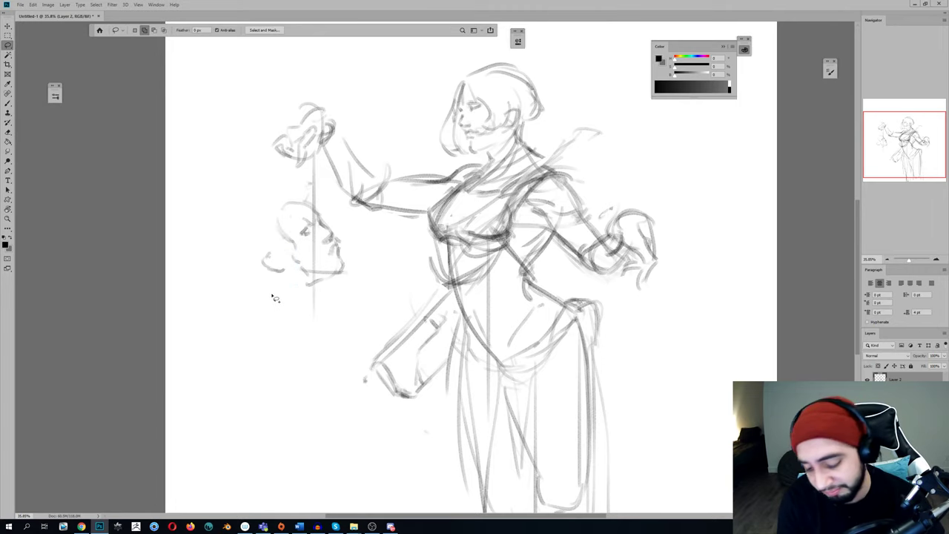
key("b")
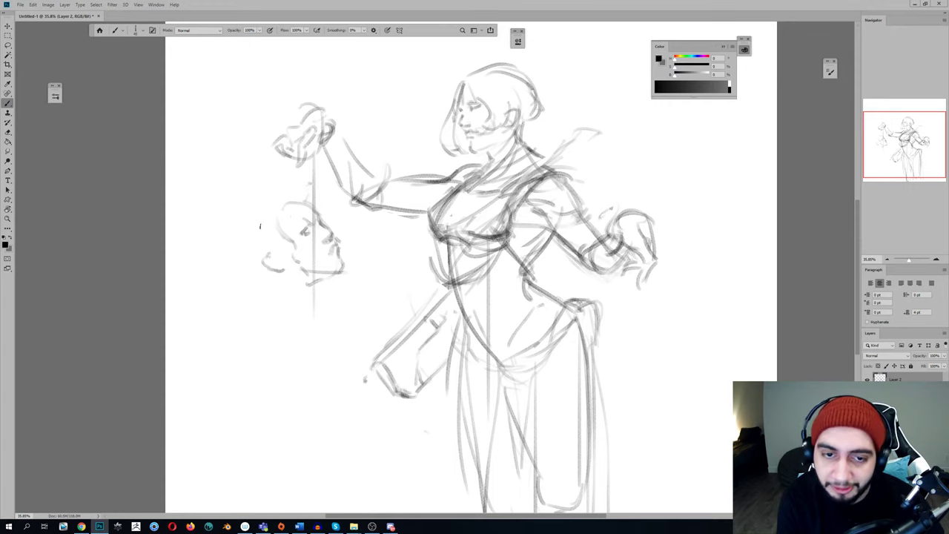
Try a stroke around the raised arm's elbow in the mirrored view and undo it
key("h")
left_click_drag(358, 272, 247, 330)
left_click_drag(455, 268, 462, 273)
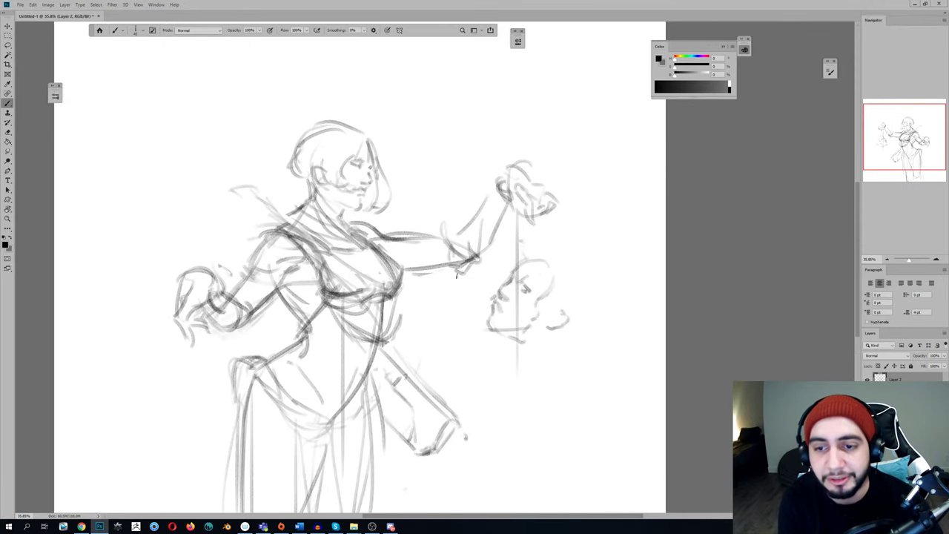
mouse_move(447, 239)
left_mouse_down()
mouse_move(459, 237)
mouse_move(496, 239)
left_mouse_up()
key("ctrl+z")
key("e")
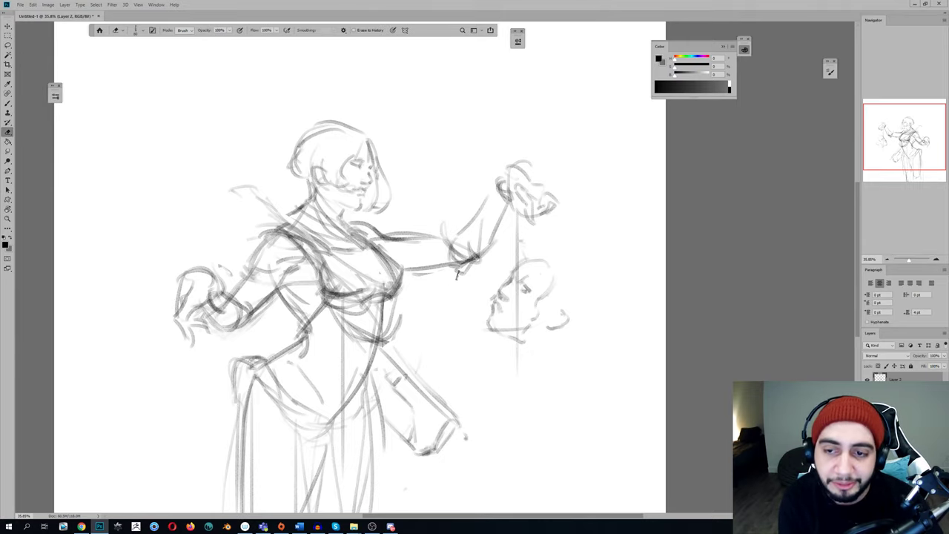
key("b")
key("h")
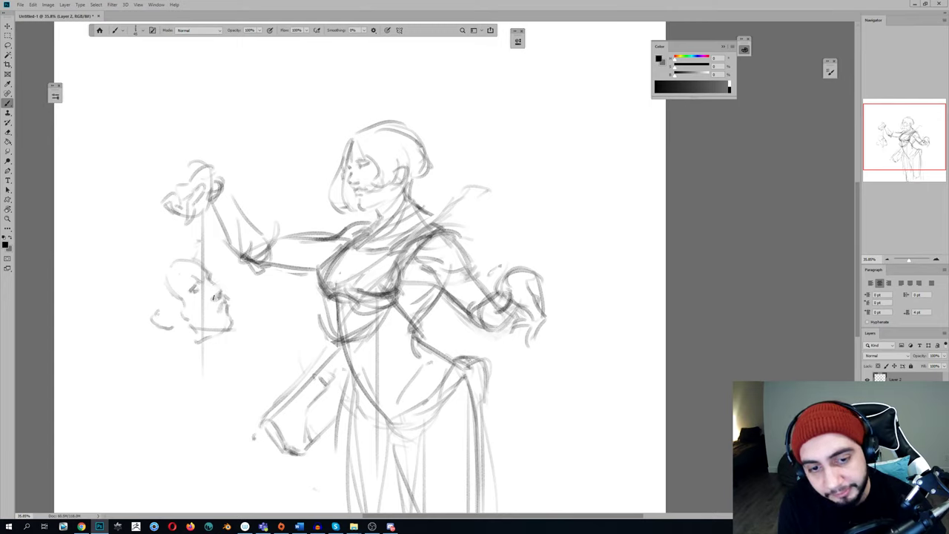
Extend the contour behind the hanging head with a short stroke and fade the face lines with the Eraser
key("e")
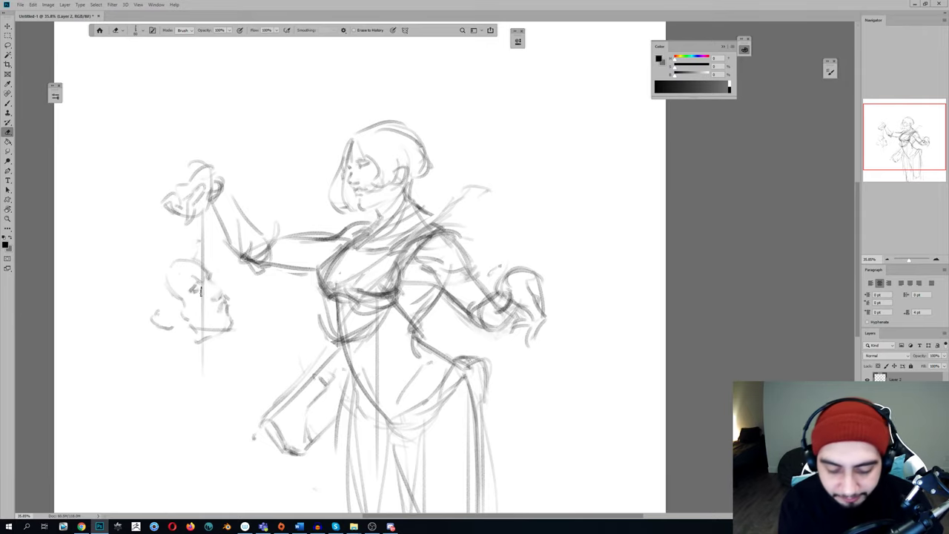
key("ctrl+space")
left_click_drag(181, 322, 154, 303)
key("l")
left_click_drag(153, 324, 118, 313)
key("ctrl+d")
key("b")
key("h")
key("space")
left_click_drag(473, 318, 404, 314)
key("e")
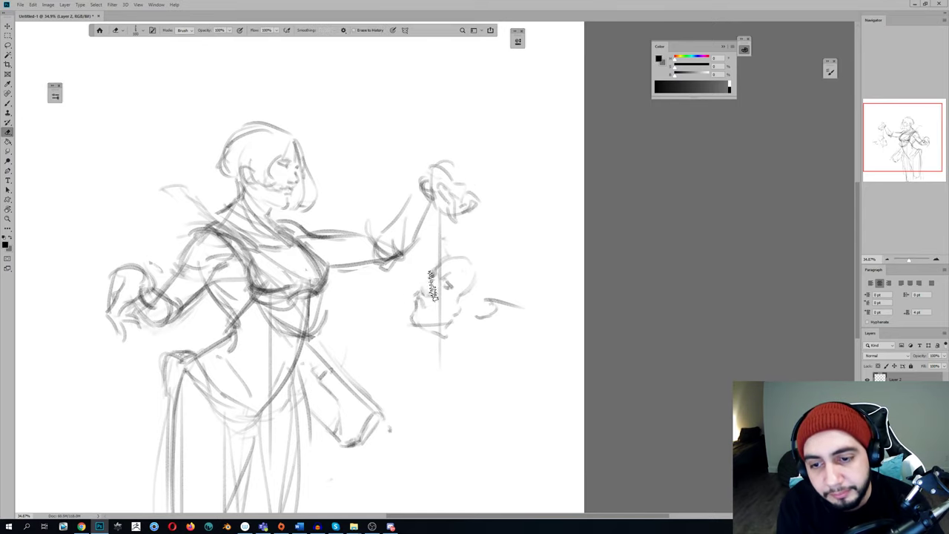
Redraw the hanging head's brow and nose profile, and add a long contour descending from its chin
key("b")
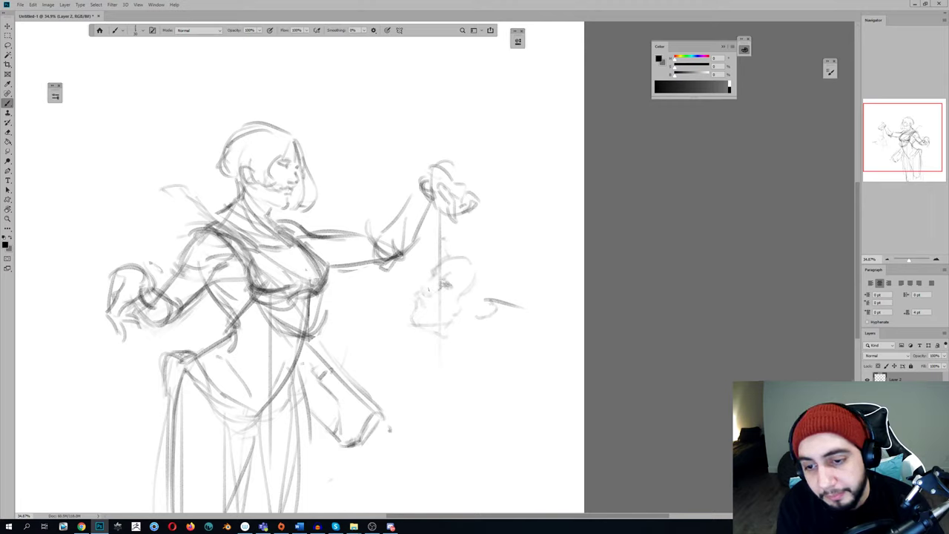
left_click_drag(436, 277, 418, 295)
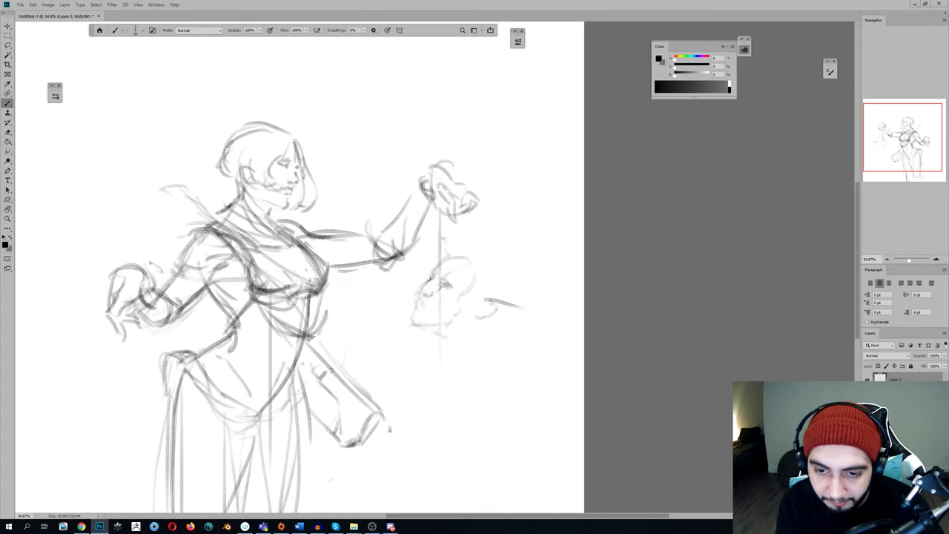
left_click_drag(436, 269, 429, 284)
mouse_move(453, 254)
left_mouse_down()
mouse_move(424, 288)
mouse_move(429, 275)
mouse_move(420, 311)
mouse_move(453, 302)
mouse_move(421, 322)
mouse_move(415, 312)
mouse_move(406, 332)
mouse_move(414, 395)
left_mouse_up()
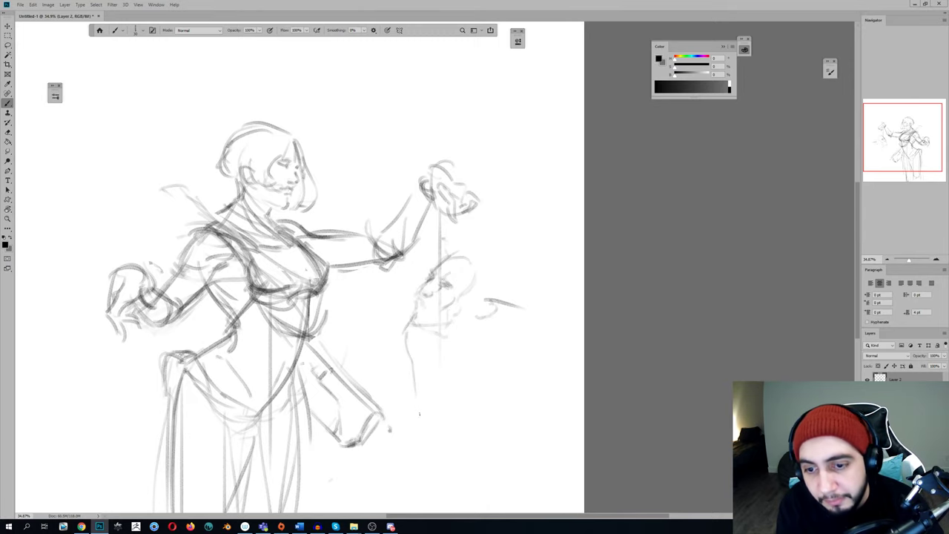
key("h")
mouse_move(169, 338)
left_mouse_down()
mouse_move(229, 308)
mouse_move(359, 271)
left_mouse_up()
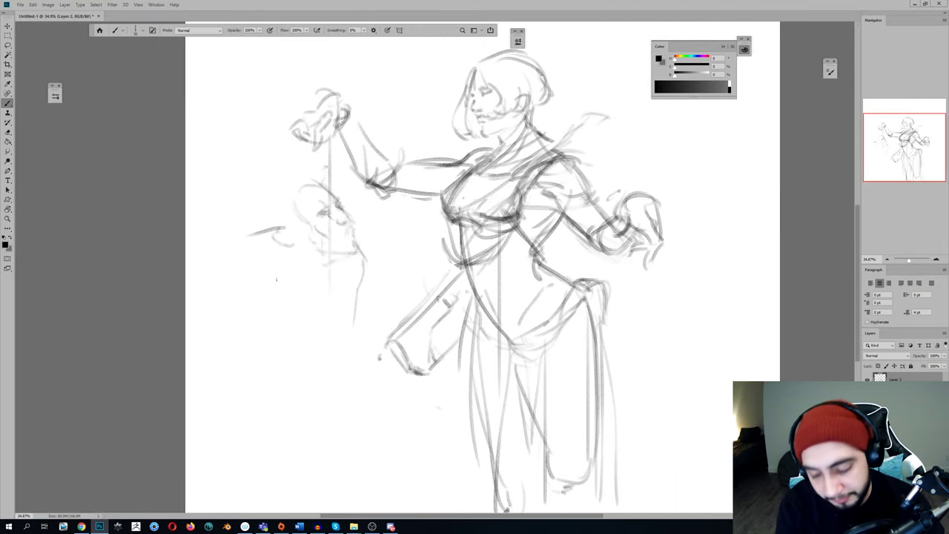
Select the hanging head with the Lasso and move it lower, separating it from the line under the hand
key("l")
mouse_move(271, 299)
left_mouse_down()
mouse_move(356, 218)
mouse_move(263, 296)
left_mouse_up()
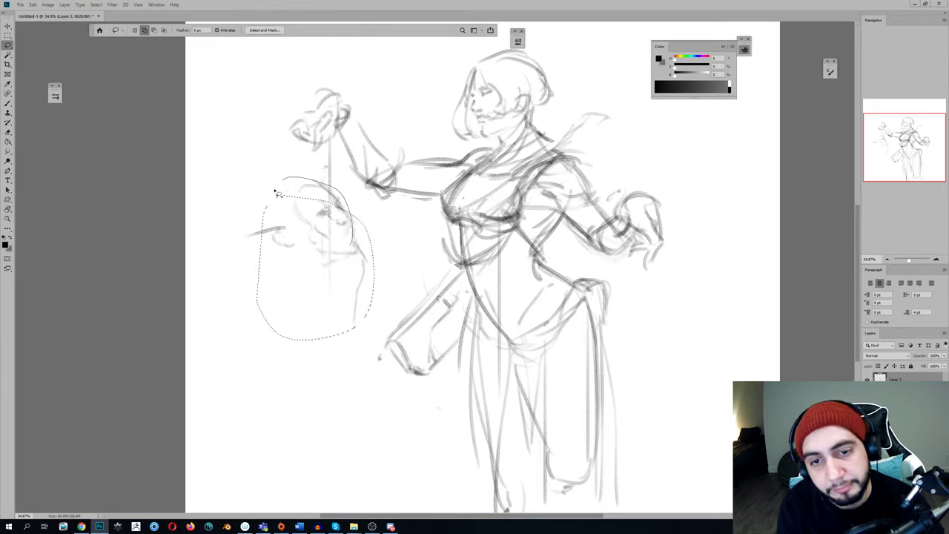
mouse_move(300, 239)
left_mouse_down()
mouse_move(293, 245)
mouse_move(319, 266)
mouse_move(318, 348)
left_mouse_up()
key("b")
key("ctrl+d")
Sketch a long protruding jaw with an open mouth on the hanging head, checking it in both mirrored views
mouse_move(330, 245)
left_mouse_down()
mouse_move(326, 260)
mouse_move(349, 279)
mouse_move(247, 310)
left_mouse_up()
key("h")
mouse_move(487, 293)
left_mouse_down()
mouse_move(470, 313)
mouse_move(459, 305)
left_mouse_up()
mouse_move(505, 275)
left_mouse_down()
mouse_move(473, 328)
mouse_move(474, 275)
left_mouse_up()
left_click_drag(479, 316, 460, 324)
key("ctrl+shift+h")
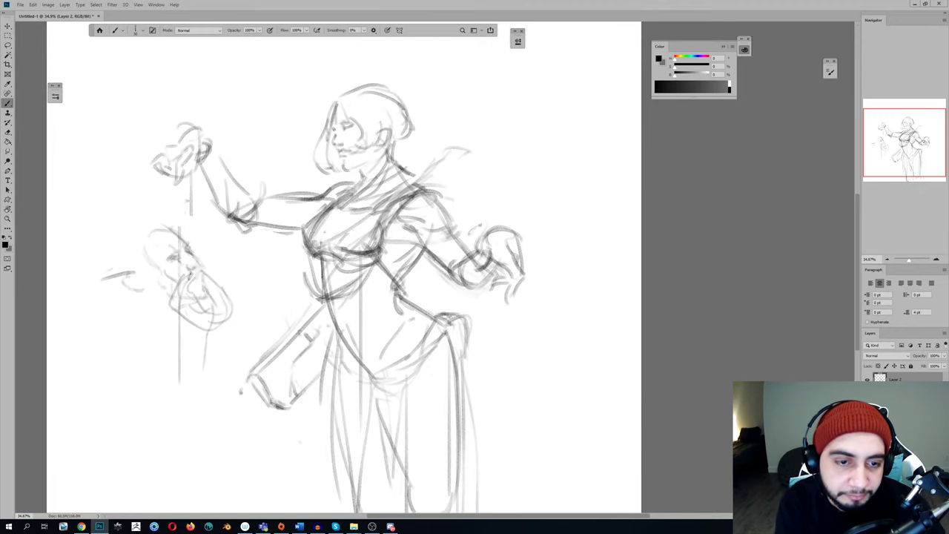
left_click_drag(180, 284, 171, 296)
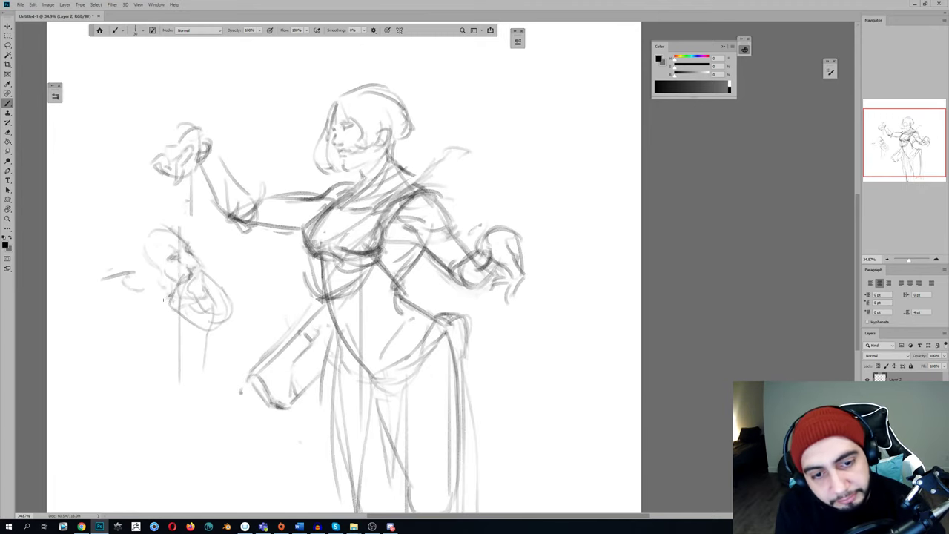
left_click_drag(216, 317, 202, 298)
key("ctrl+shift+h")
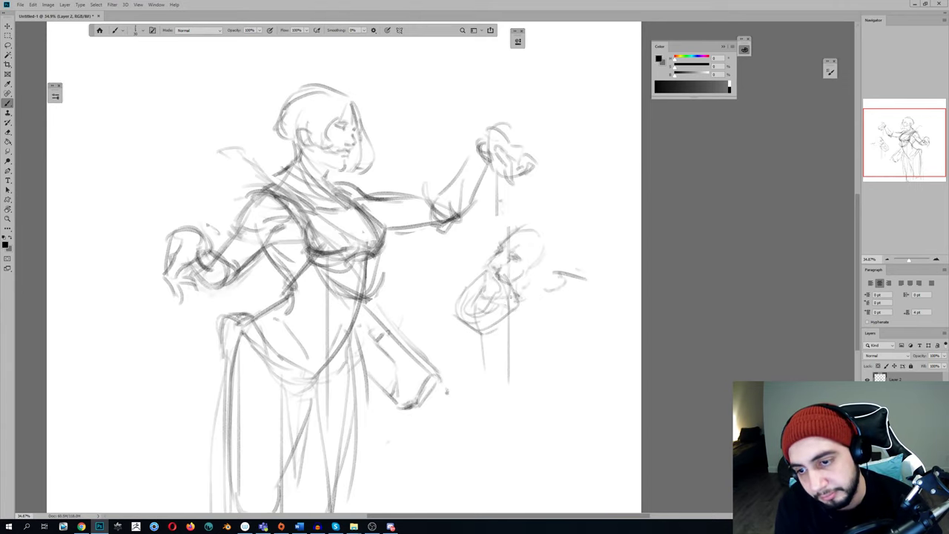
Delete the protruding jaw and erase the rest of the hanging head down to faint traces
key("l")
mouse_move(489, 353)
left_mouse_down()
mouse_move(512, 276)
mouse_move(456, 315)
left_mouse_up()
key("Delete")
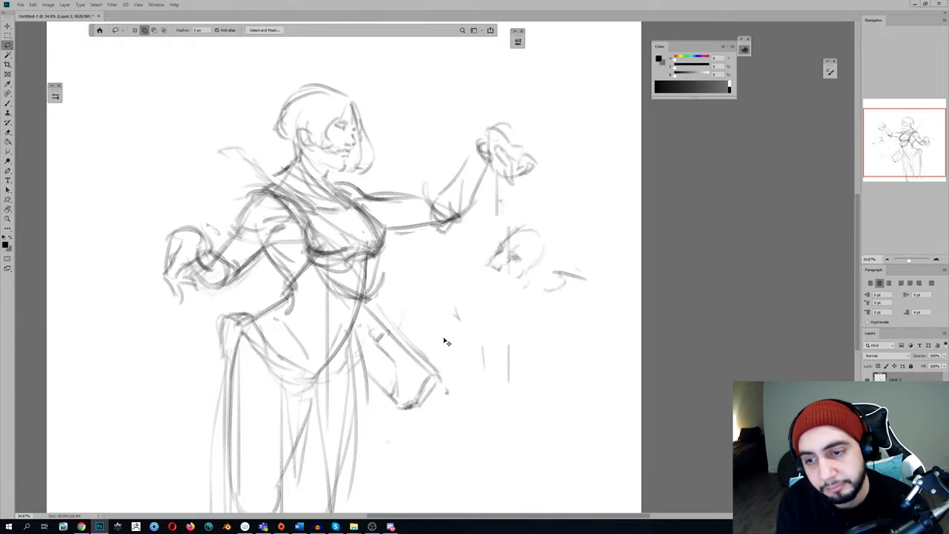
key("ctrl+shift+h")
key("e")
mouse_move(177, 211)
left_mouse_down()
mouse_move(190, 355)
mouse_move(170, 349)
mouse_move(111, 362)
left_mouse_up()
key("ctrl+shift+h")
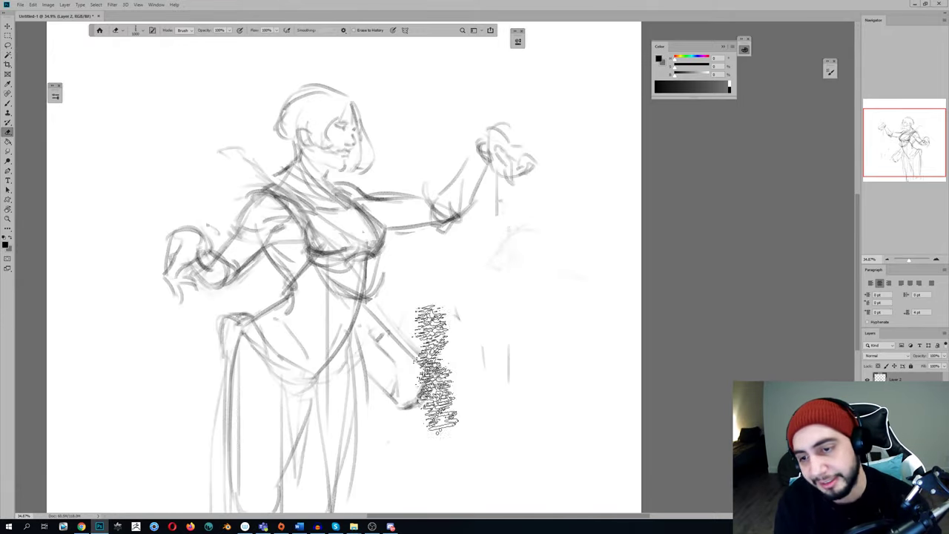
Sketch a new hanging head with a brow and nose profile, a curved band across the forehead and lips
left_click_drag(455, 278, 404, 282)
key("b")
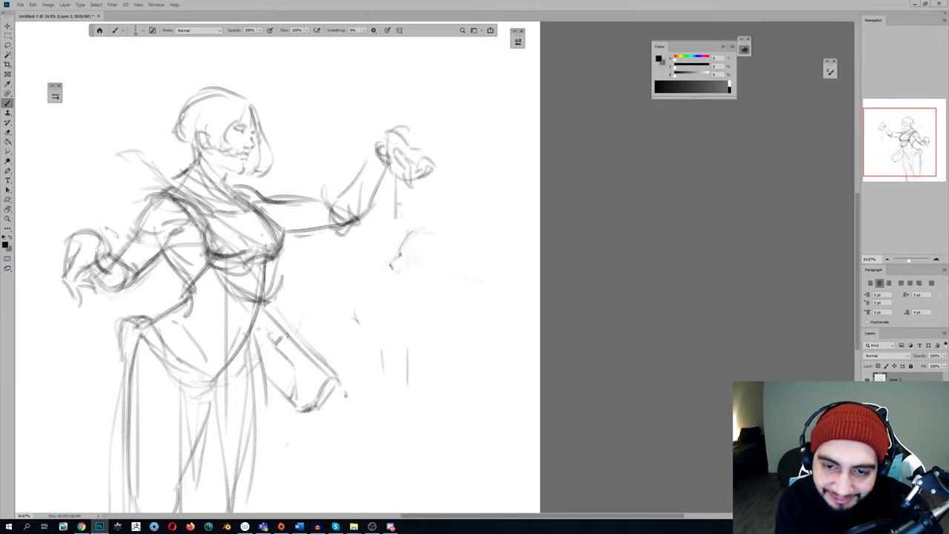
mouse_move(395, 254)
left_mouse_down()
mouse_move(442, 278)
mouse_move(409, 239)
left_mouse_up()
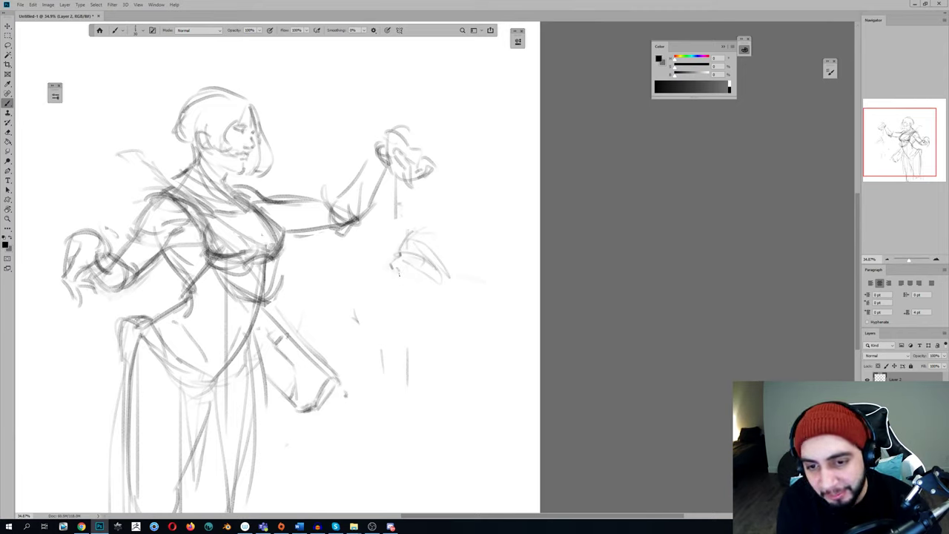
left_click_drag(393, 276, 402, 284)
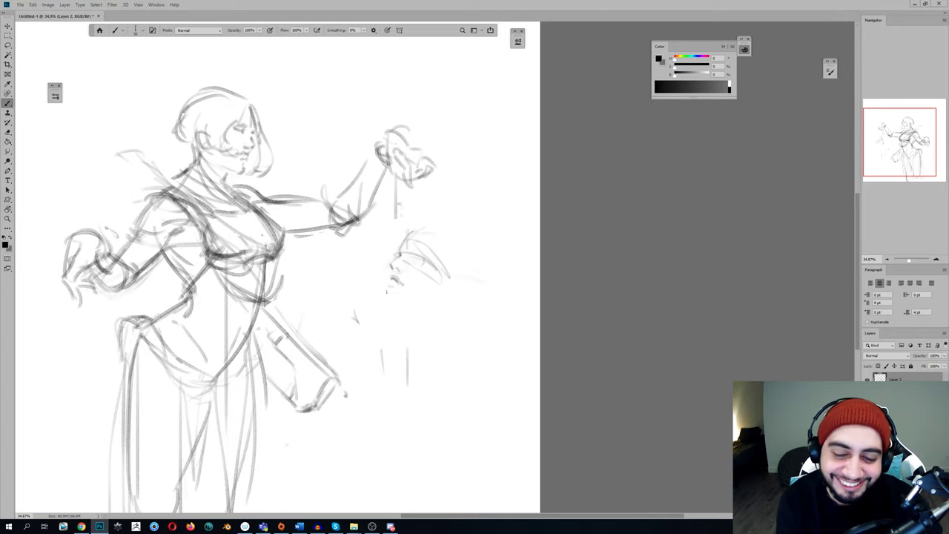
Add the chin and a light jawline curving back to the forehead band on the new hanging head
scroll(387, 302, "down", 2)
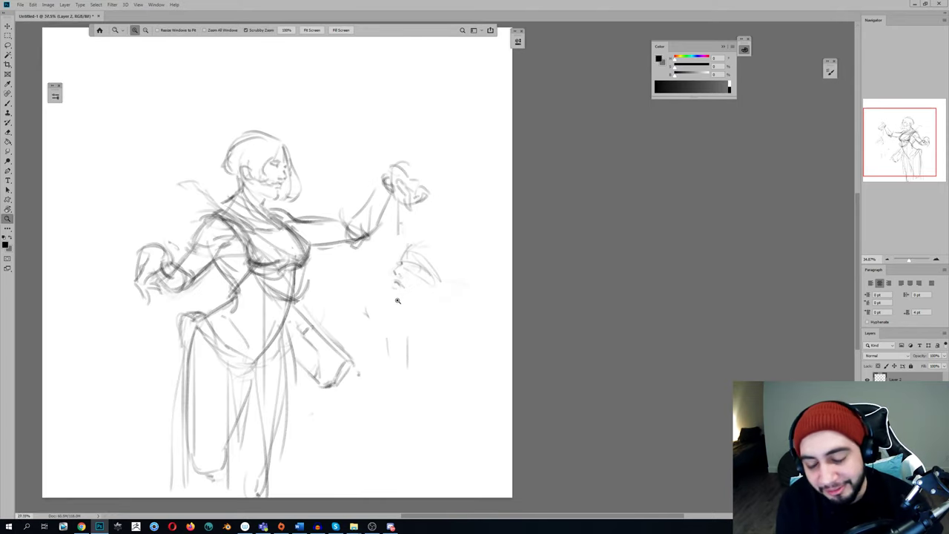
key("h")
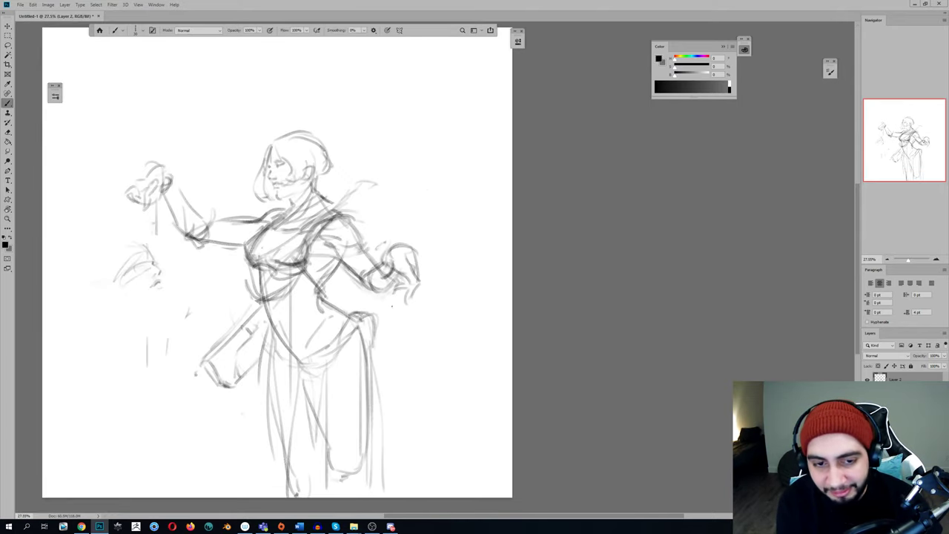
key("h")
scroll(400, 297, "up", 2)
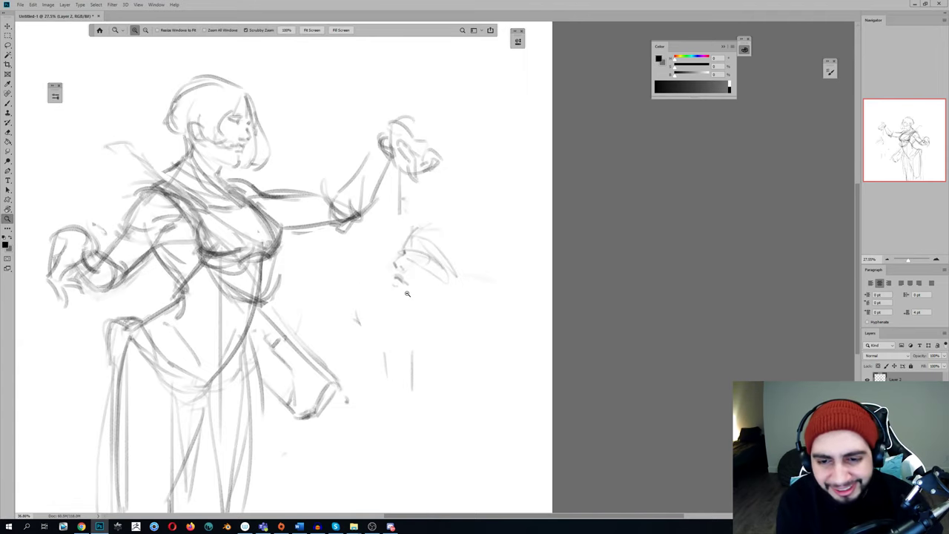
left_click_drag(393, 289, 388, 302)
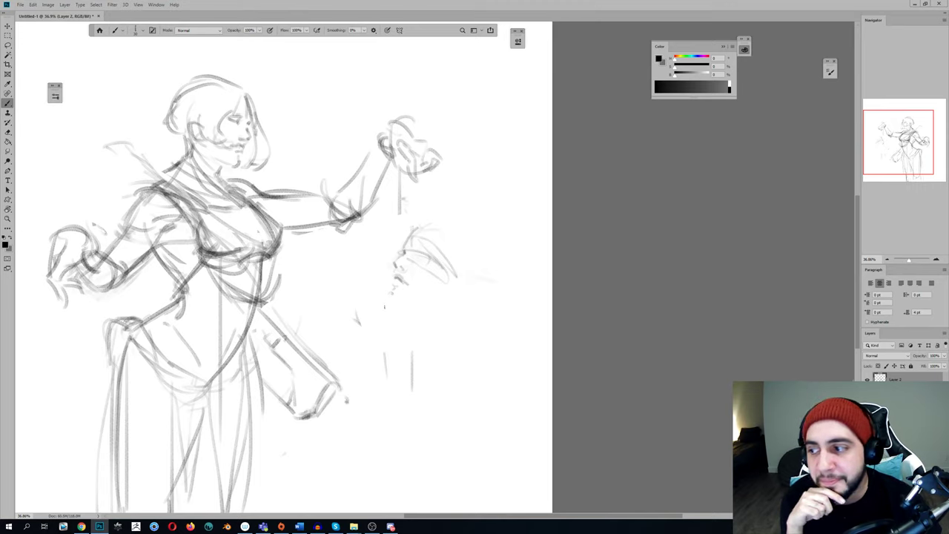
left_click_drag(402, 298, 414, 302)
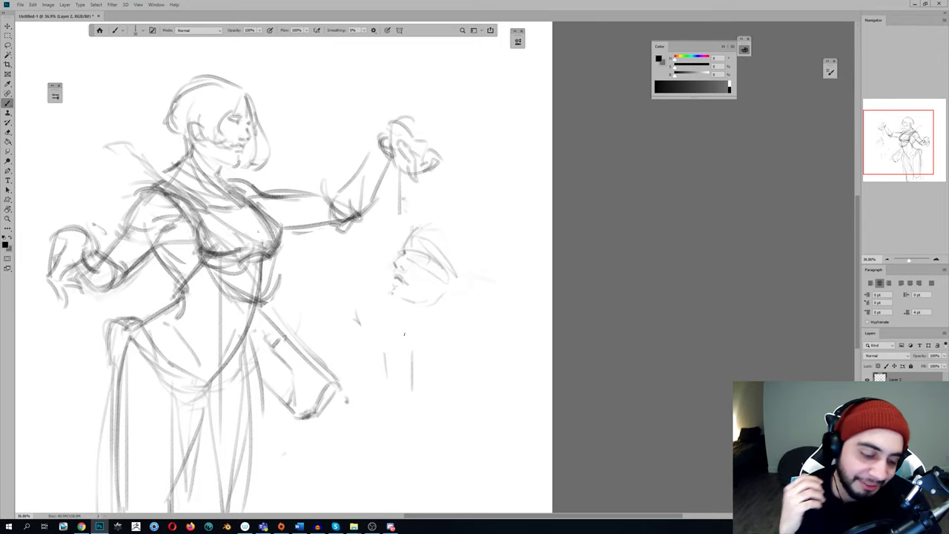
Draw the eye and darken its upper lid beneath the forehead band of the hanging head
key("F2")
key("F2")
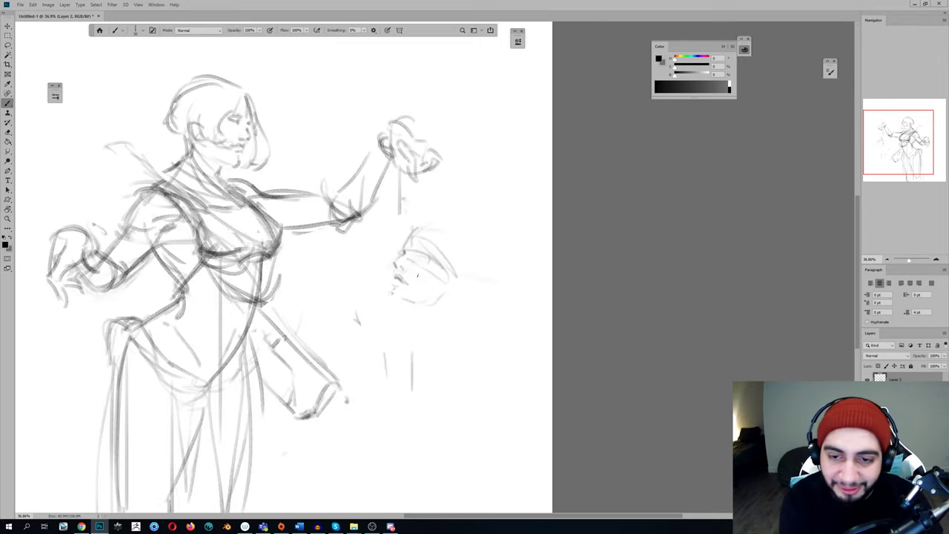
mouse_move(430, 259)
left_mouse_down()
mouse_move(413, 254)
mouse_move(423, 256)
left_mouse_up()
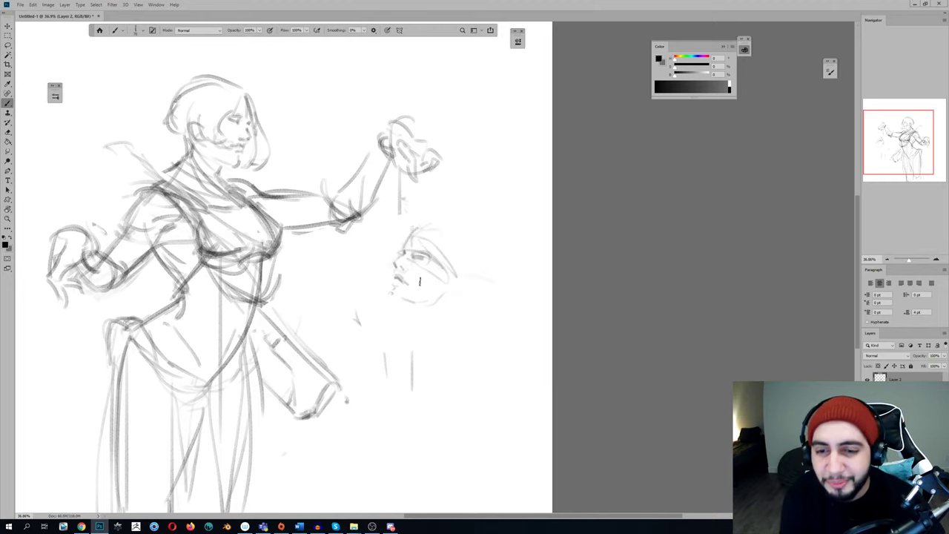
left_click_drag(412, 256, 431, 262)
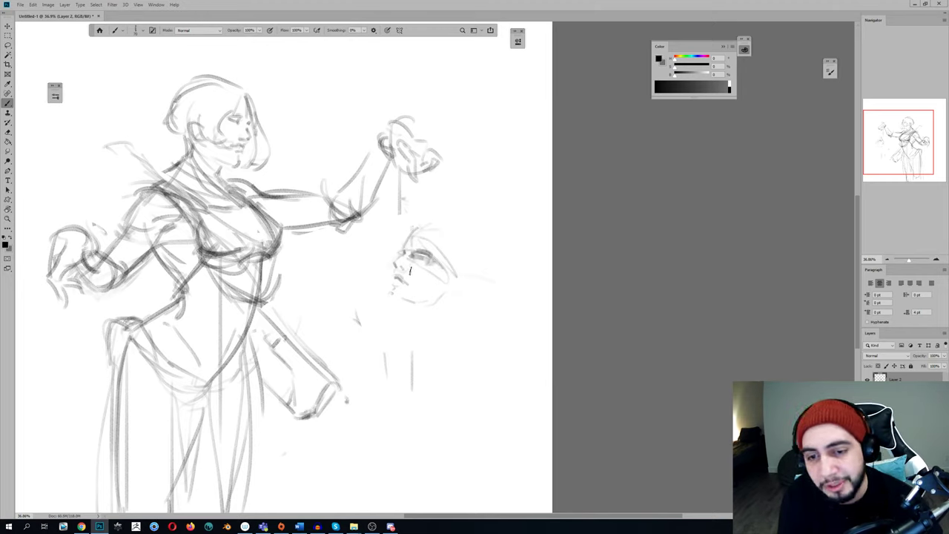
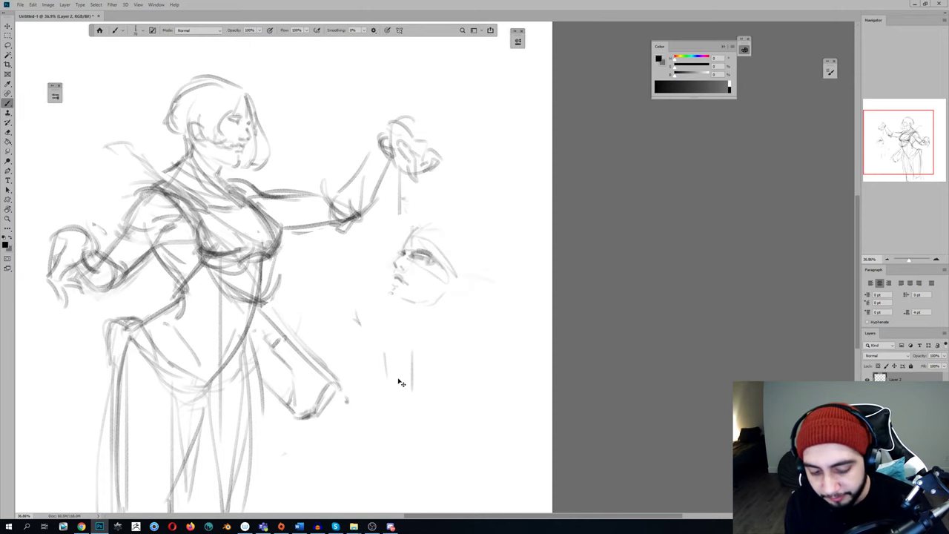
key("ctrl+h")
left_click_drag(406, 334, 643, 327)
key("shift+b")
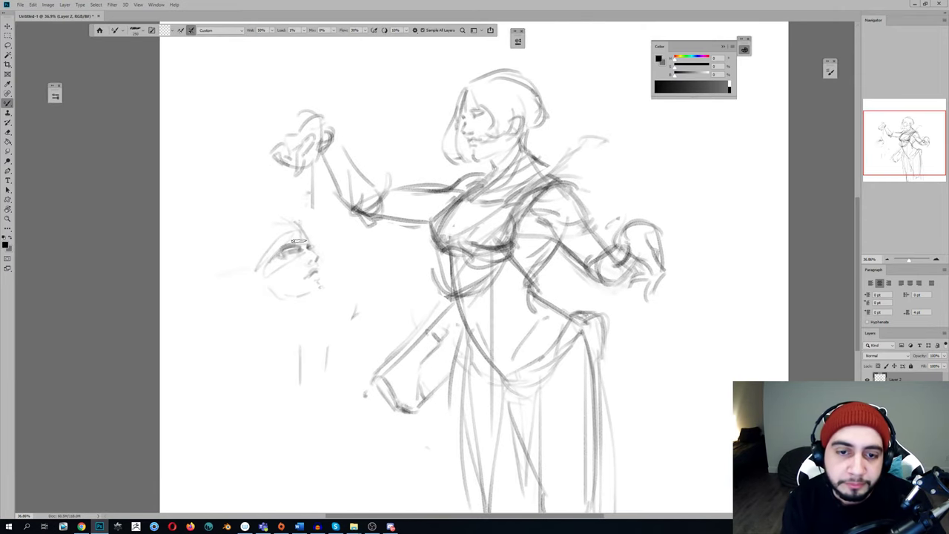
key("bracketright")
key("bracketright")
key("bracketleft")
key("bracketleft")
key("bracketleft")
key("bracketleft")
key("bracketleft")
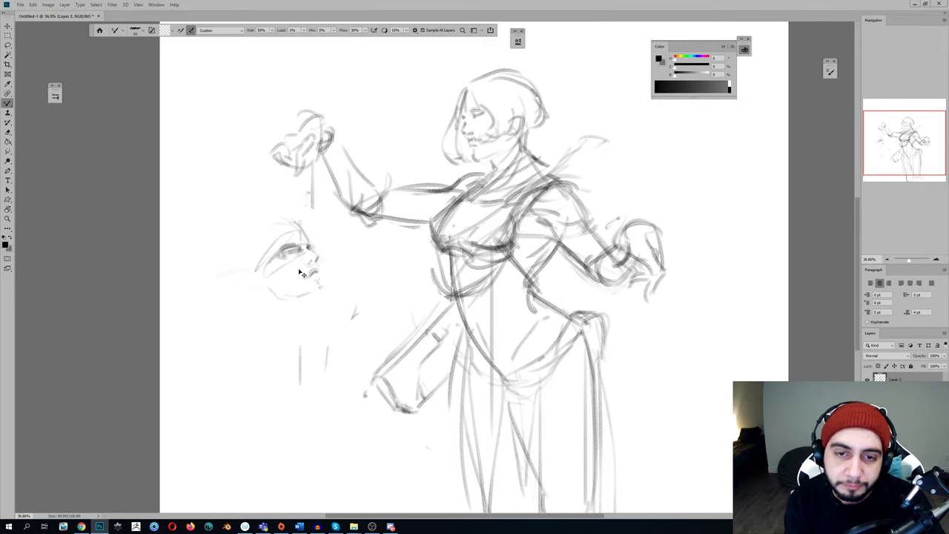
key("shift+b")
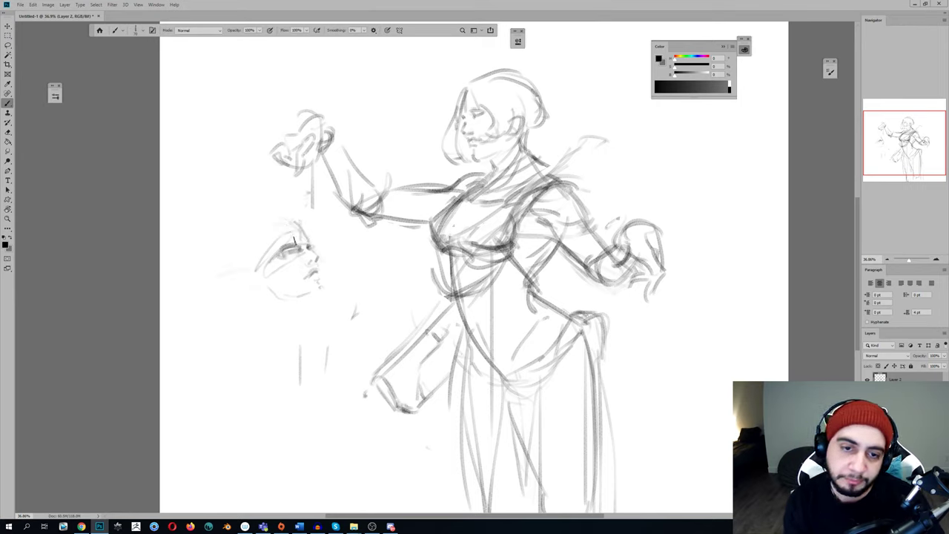
Darken the hairline above the brow, then sketch the ear area and the neck lines running down below the jaw
left_click_drag(293, 225, 275, 228)
left_click_drag(261, 293, 250, 284)
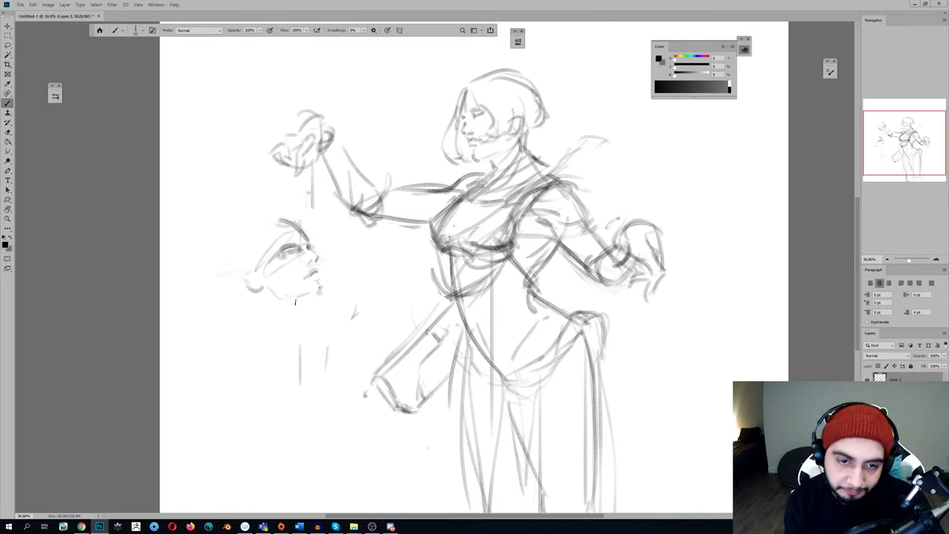
mouse_move(293, 298)
left_mouse_down()
mouse_move(321, 295)
mouse_move(282, 327)
mouse_move(273, 381)
left_mouse_up()
left_click_drag(286, 325, 259, 390)
key("ctrl+shift+h")
left_click_drag(474, 343, 349, 328)
scroll(349, 326, "right", 1)
left_click_drag(561, 296, 573, 285)
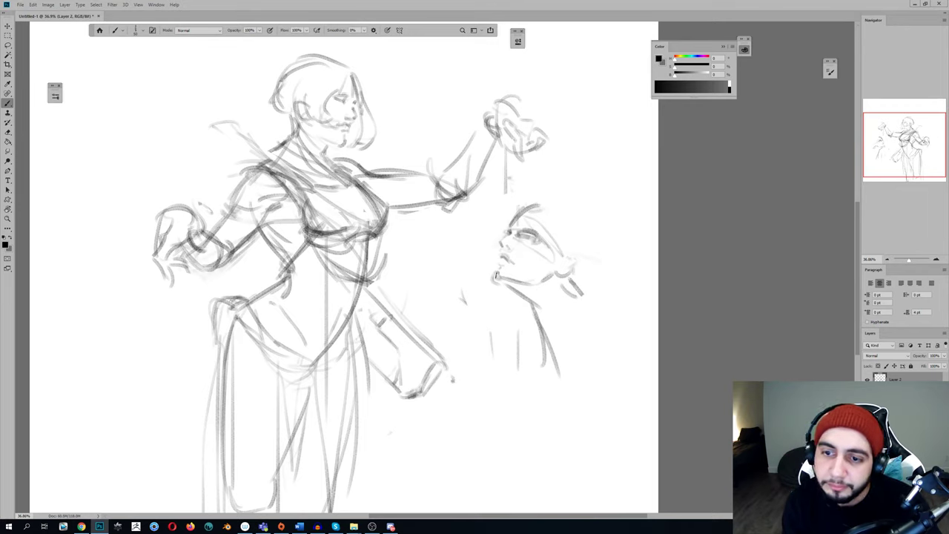
Draw long straight hair falling from the crown past the side of the face and down the back to the shoulder
mouse_move(522, 236)
left_mouse_down()
mouse_move(558, 260)
mouse_move(583, 260)
mouse_move(530, 211)
mouse_move(553, 227)
mouse_move(555, 327)
left_mouse_up()
left_click_drag(553, 233, 558, 356)
left_click_drag(516, 210, 546, 320)
left_click_drag(507, 400, 518, 337)
mouse_move(533, 211)
left_mouse_down()
mouse_move(523, 227)
mouse_move(522, 209)
mouse_move(596, 253)
left_mouse_up()
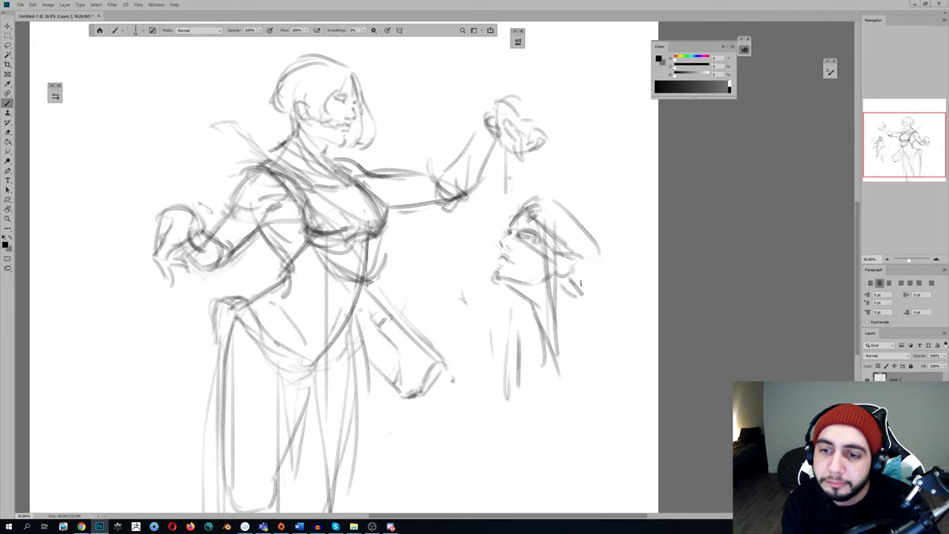
key("h")
left_click_drag(138, 249, 212, 230)
mouse_move(206, 186)
left_mouse_down()
mouse_move(163, 223)
mouse_move(158, 304)
left_mouse_up()
left_click_drag(164, 222, 132, 342)
Sketch the near shoulder with its inner arm line and add the curved far shoulder below the neck
mouse_move(148, 295)
left_mouse_down()
mouse_move(206, 375)
mouse_move(163, 422)
left_mouse_up()
left_click_drag(191, 379, 178, 460)
left_click_drag(166, 330, 195, 396)
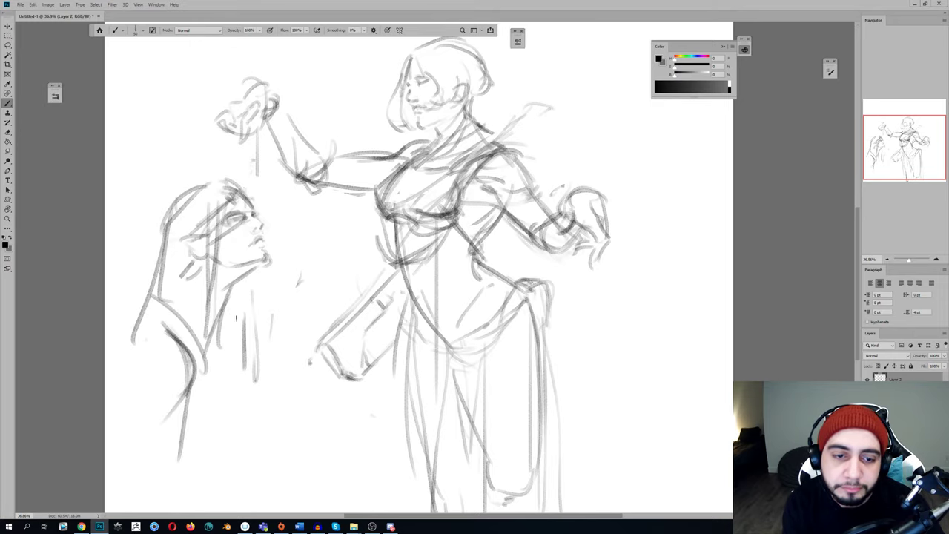
mouse_move(235, 302)
left_mouse_down()
mouse_move(259, 325)
mouse_move(254, 358)
left_mouse_up()
key("h")
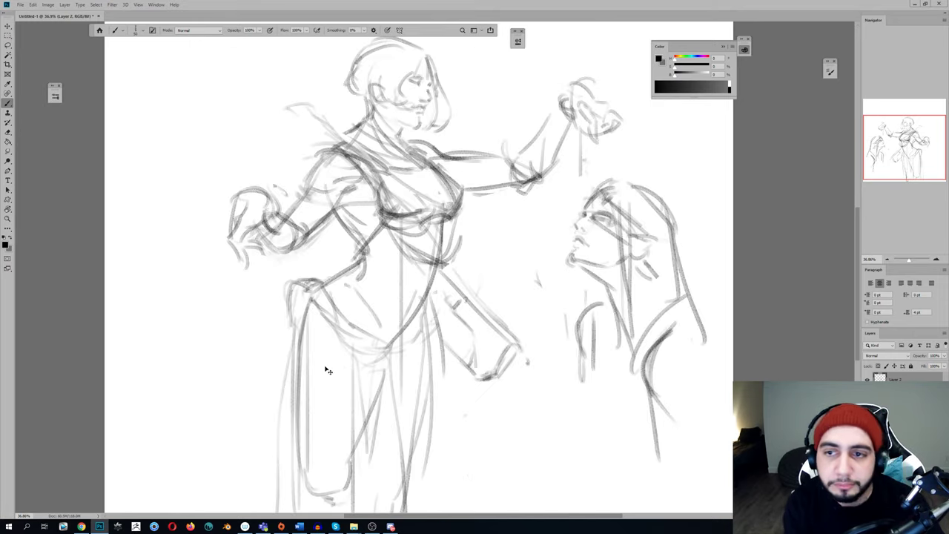
Lasso the long-haired bust and scale it down to about 94.6%
left_click_drag(306, 329, 195, 295)
key("l")
mouse_move(424, 362)
left_mouse_down()
mouse_move(449, 418)
mouse_move(613, 209)
mouse_move(497, 154)
mouse_move(463, 189)
left_mouse_up()
key("ctrl+t")
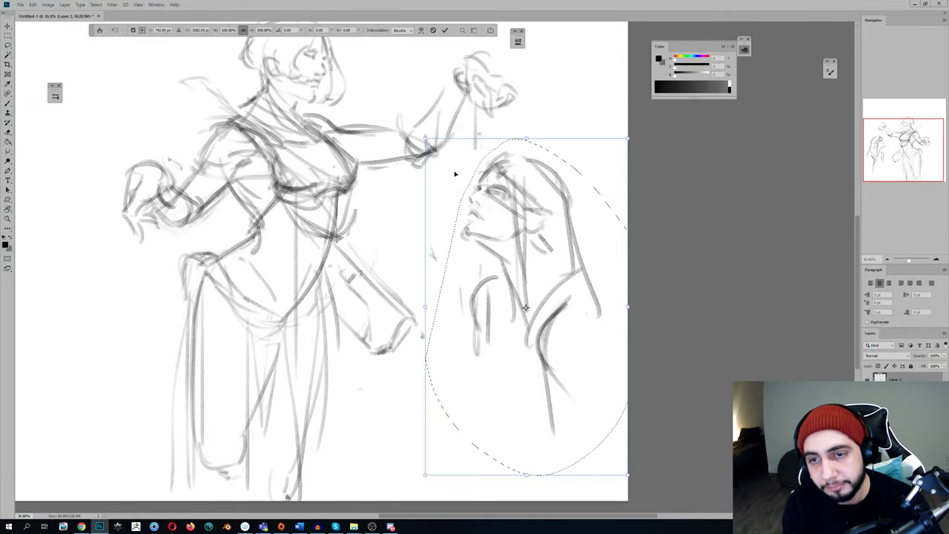
left_click_drag(425, 140, 432, 150)
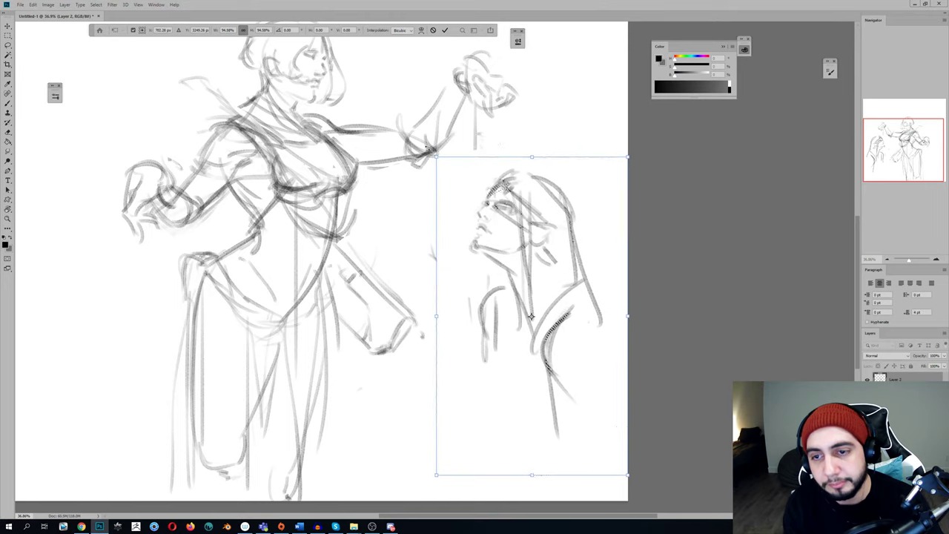
key("Return")
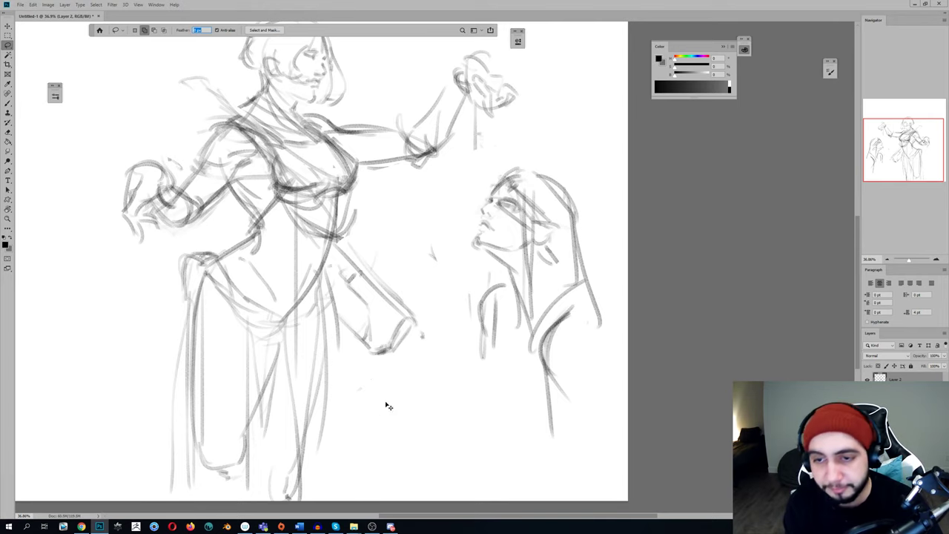
left_click(500, 352)
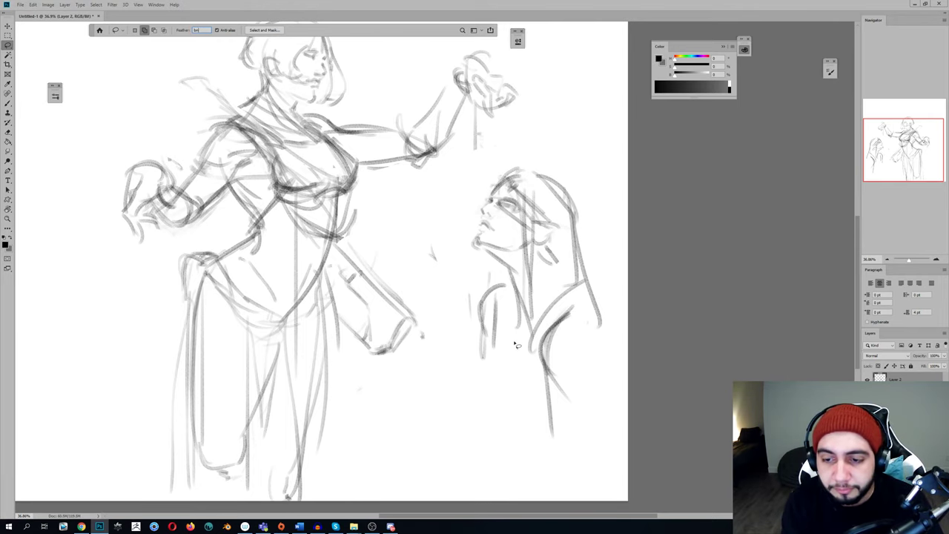
left_click(511, 370)
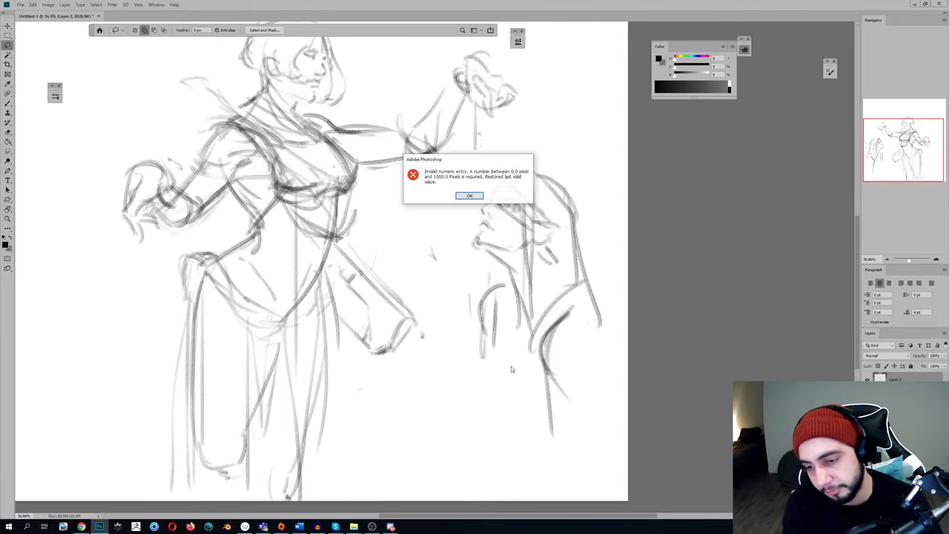
left_click(469, 196)
Rework the line from the neck to the far shoulder and add the slope of the near shoulder behind the hair
key("b")
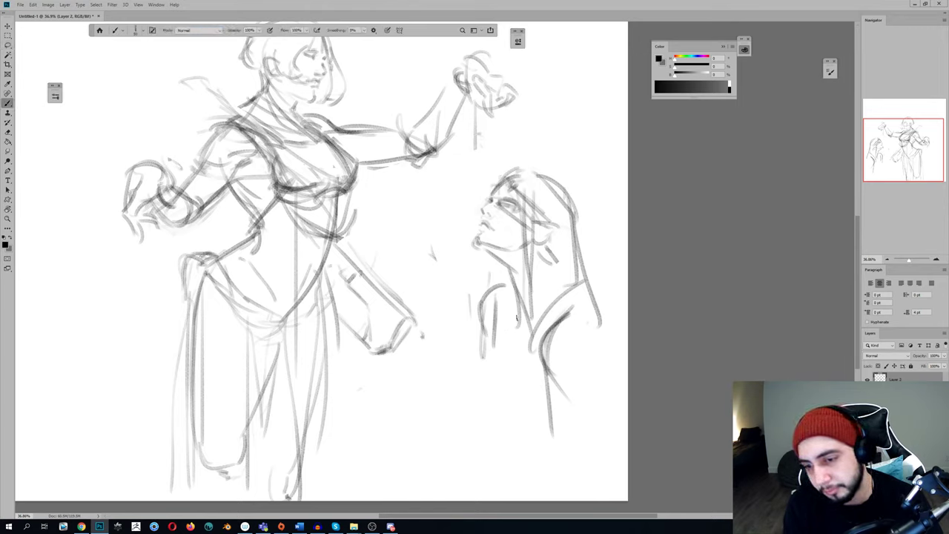
key("ctrl+z")
left_click_drag(510, 272, 514, 330)
mouse_move(561, 267)
left_mouse_down()
mouse_move(593, 301)
mouse_move(620, 359)
mouse_move(612, 420)
left_mouse_up()
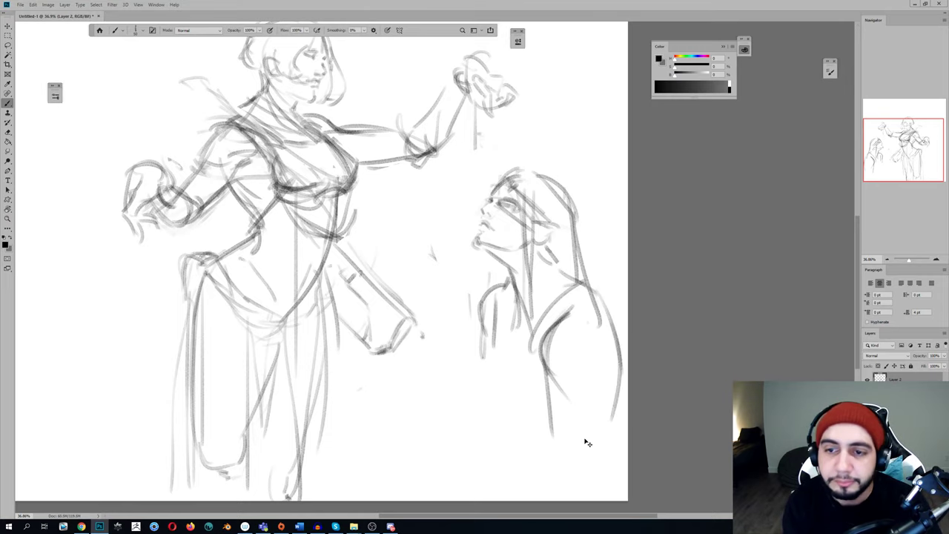
key("ctrl+shift+h")
key("h")
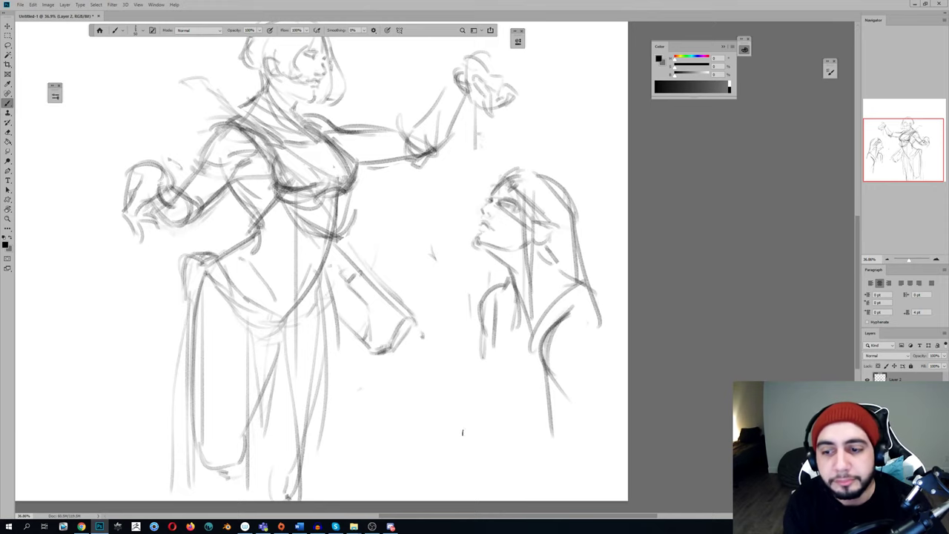
Sketch the near arm's inner contour and light outer strokes running down from the shoulder of the long-haired figure
mouse_move(559, 297)
left_mouse_down()
mouse_move(549, 363)
mouse_move(561, 375)
left_mouse_up()
mouse_move(592, 338)
left_mouse_down()
mouse_move(580, 382)
mouse_move(586, 428)
left_mouse_up()
mouse_move(547, 360)
left_mouse_down()
mouse_move(565, 431)
mouse_move(576, 404)
mouse_move(571, 460)
left_mouse_up()
left_click_drag(582, 374, 584, 425)
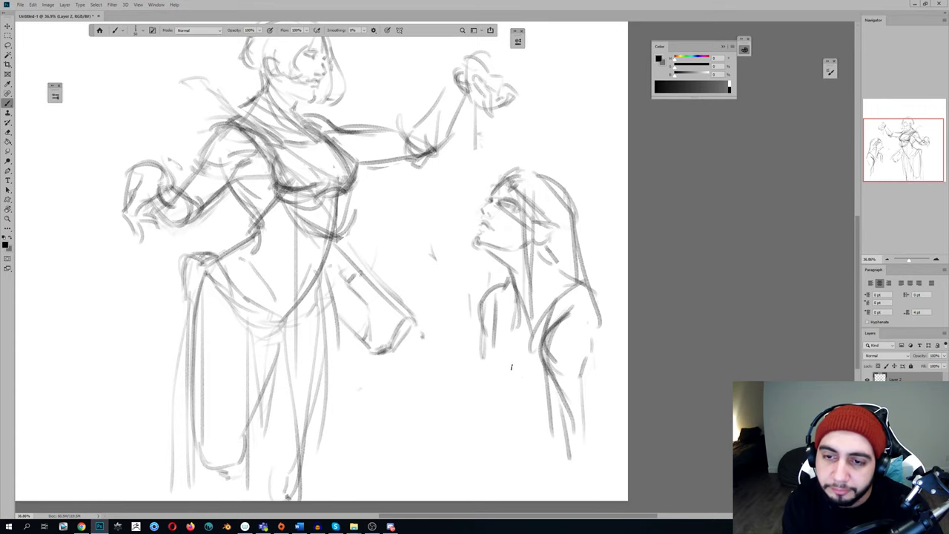
key("h")
key("h")
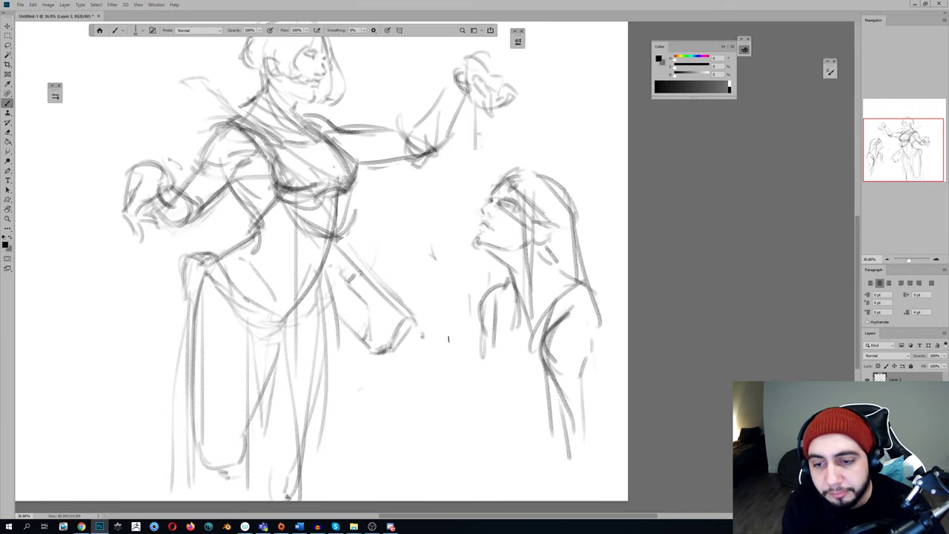
Add a few short strokes suggesting a hand in front of the long-haired figure's far arm
mouse_move(475, 348)
left_mouse_down()
mouse_move(439, 366)
mouse_move(451, 370)
mouse_move(431, 350)
mouse_move(456, 358)
left_mouse_up()
key("ctrl+h")
key("ctrl+h")
key("ctrl+z")
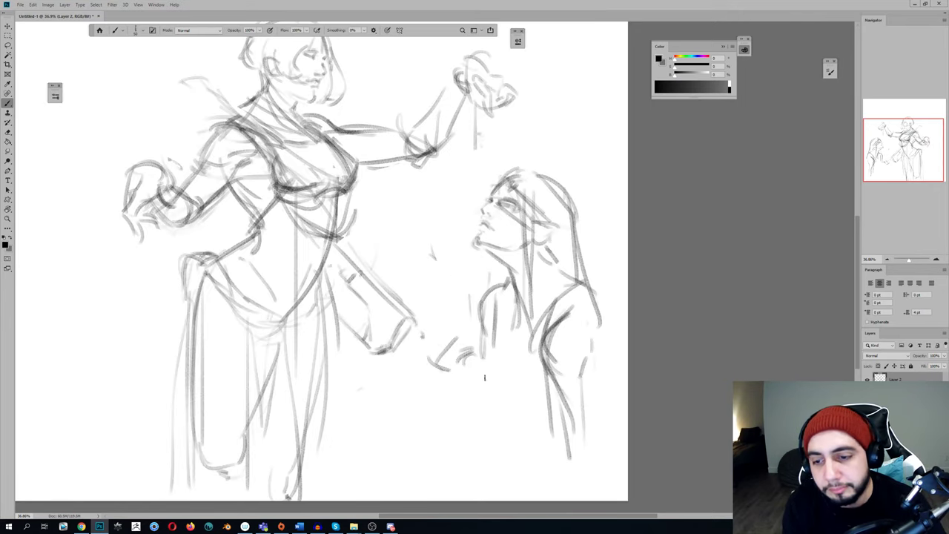
Sketch the long-haired figure's torso with curved lines from the chest down through the waist to the hip
left_click_drag(510, 331, 493, 394)
left_click_drag(508, 362, 505, 425)
left_click_drag(490, 393, 503, 422)
mouse_move(530, 356)
left_mouse_down()
mouse_move(502, 422)
mouse_move(517, 380)
mouse_move(534, 366)
mouse_move(508, 404)
mouse_move(525, 418)
mouse_move(502, 431)
left_mouse_up()
mouse_move(502, 366)
left_mouse_down()
mouse_move(489, 409)
mouse_move(508, 419)
left_mouse_up()
left_click_drag(497, 383, 489, 420)
Erase the inner waist and hip lines of the torso, keeping its front contour
key("]")
key("]")
key("]")
key("]")
key("]")
key("]")
mouse_move(526, 362)
left_mouse_down()
mouse_move(505, 419)
mouse_move(514, 419)
left_mouse_up()
key("ctrl+z")
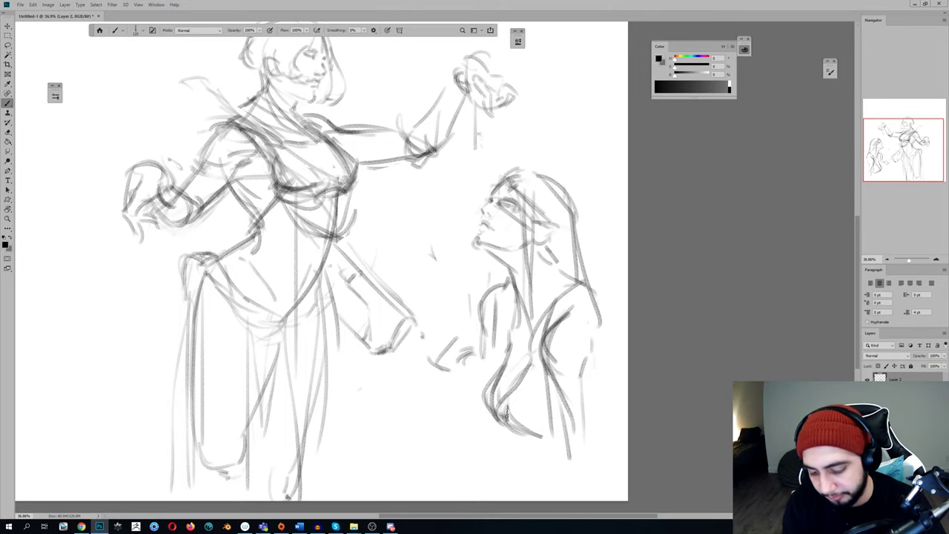
key("e")
left_click_drag(515, 376, 506, 419)
key("b")
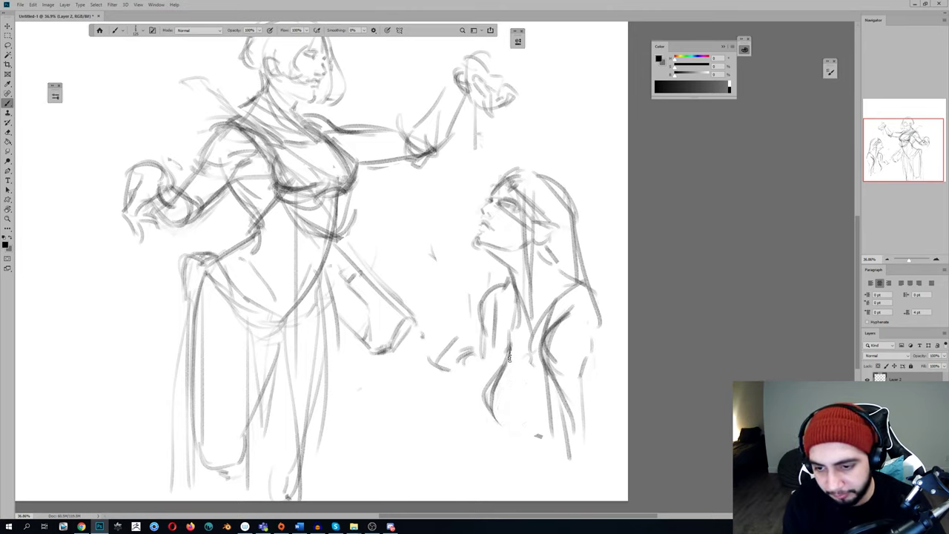
Erase the upper end of the front torso contour just below the far armpit
key("e")
key("[")
key("[")
key("[")
key("[")
key("[")
key("[")
key("[")
key("[")
key("[")
key("[")
left_click_drag(509, 344, 503, 371)
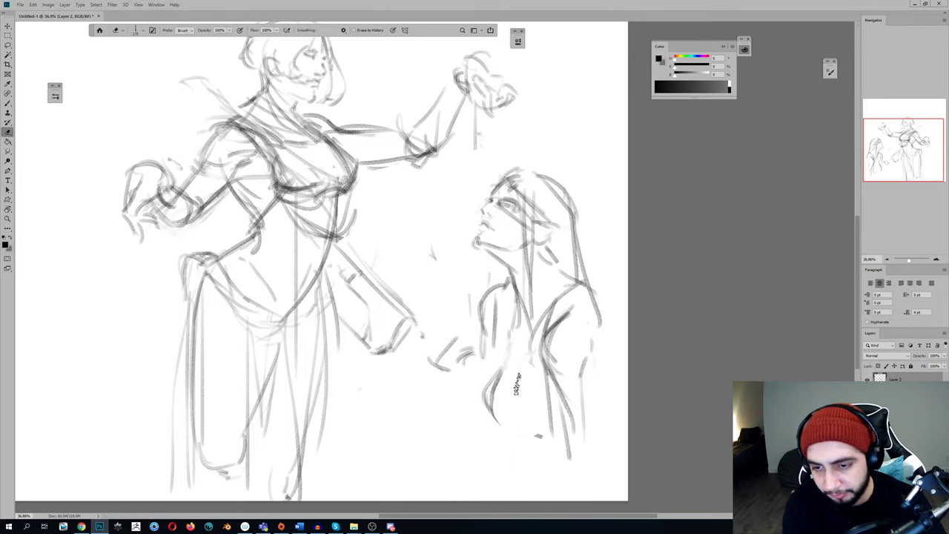
Block in thick strokes beneath the chest and along the upper front contour of the torso
key("b")
mouse_move(501, 325)
left_mouse_down()
mouse_move(501, 356)
mouse_move(498, 341)
mouse_move(507, 345)
mouse_move(493, 393)
mouse_move(522, 397)
mouse_move(520, 367)
mouse_move(513, 386)
mouse_move(514, 380)
left_mouse_up()
key("ctrl+z")
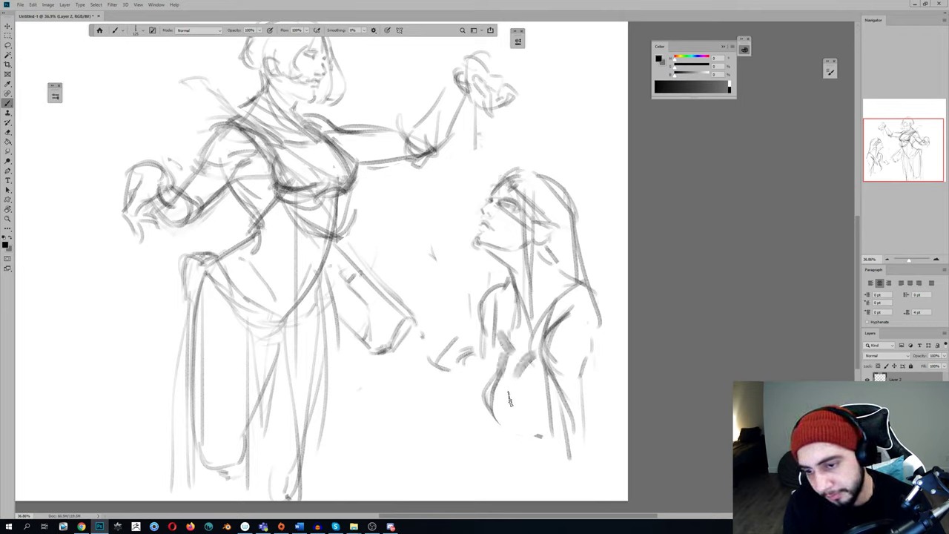
Try closing the lower torso with a curved line across the hips
mouse_move(528, 434)
left_mouse_down()
mouse_move(546, 435)
mouse_move(507, 434)
left_mouse_up()
left_click_drag(518, 377, 492, 406)
key("ctrl+z")
key("ctrl+z")
key("ctrl+z")
key("F2")
key("F2")
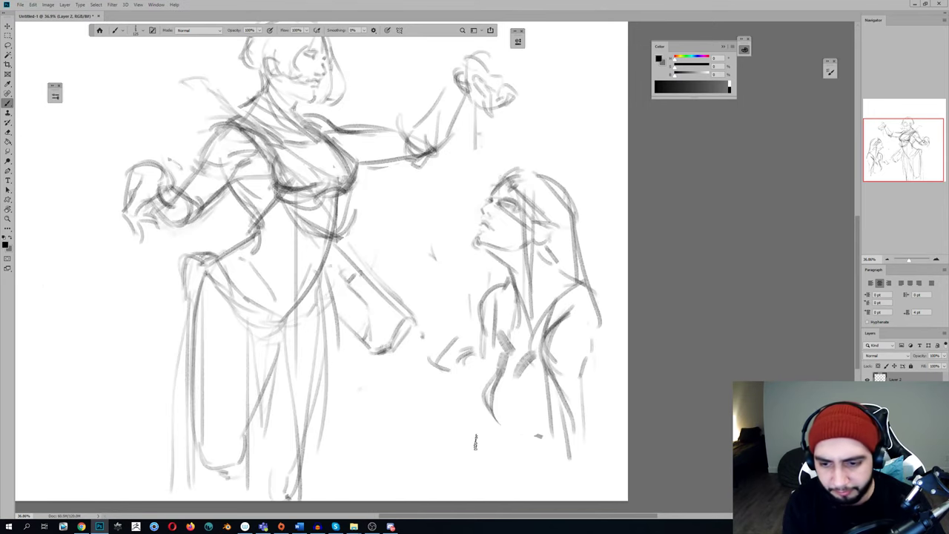
left_click_drag(486, 415, 544, 427)
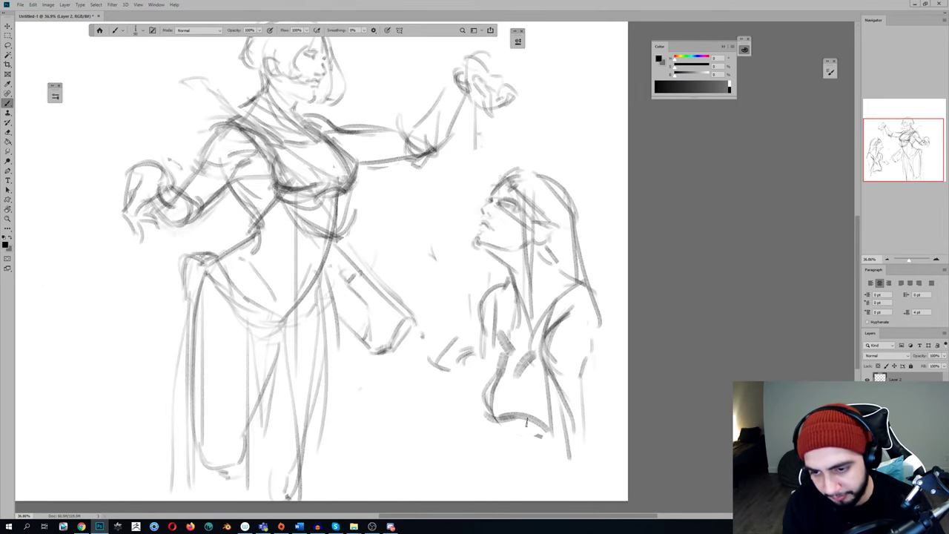
key("ctrl+z")
Thicken the front torso contour and extend it from the waist down along the lower abdomen
mouse_move(490, 416)
left_mouse_down()
mouse_move(537, 436)
mouse_move(509, 418)
mouse_move(536, 442)
mouse_move(524, 438)
mouse_move(532, 468)
left_mouse_up()
left_click_drag(518, 405, 502, 414)
left_click_drag(514, 347, 502, 408)
key("ctrl+z")
mouse_move(504, 345)
left_mouse_down()
mouse_move(488, 394)
mouse_move(529, 438)
mouse_move(530, 408)
mouse_move(513, 431)
mouse_move(486, 402)
mouse_move(508, 430)
left_mouse_up()
key("e")
key("b")
left_click_drag(492, 389, 516, 443)
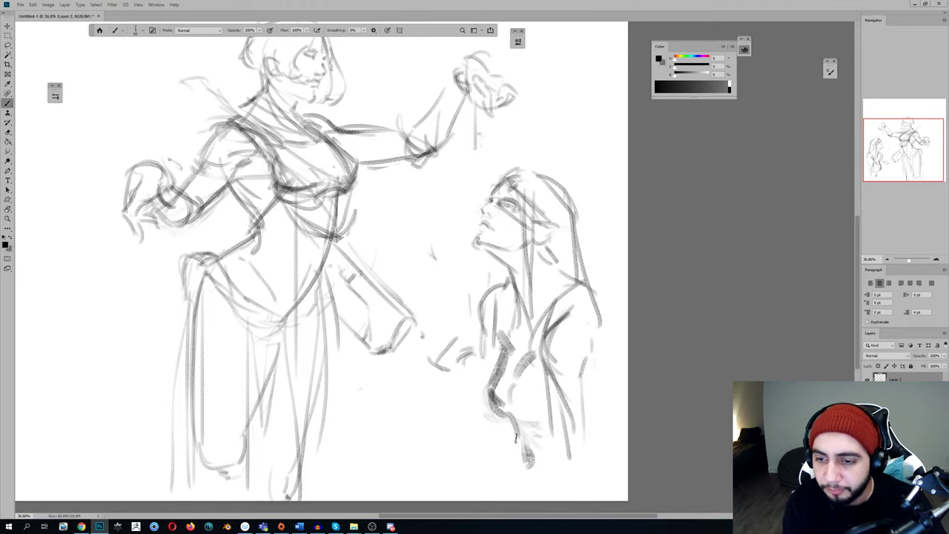
key("ctrl+shift+h")
key("h")
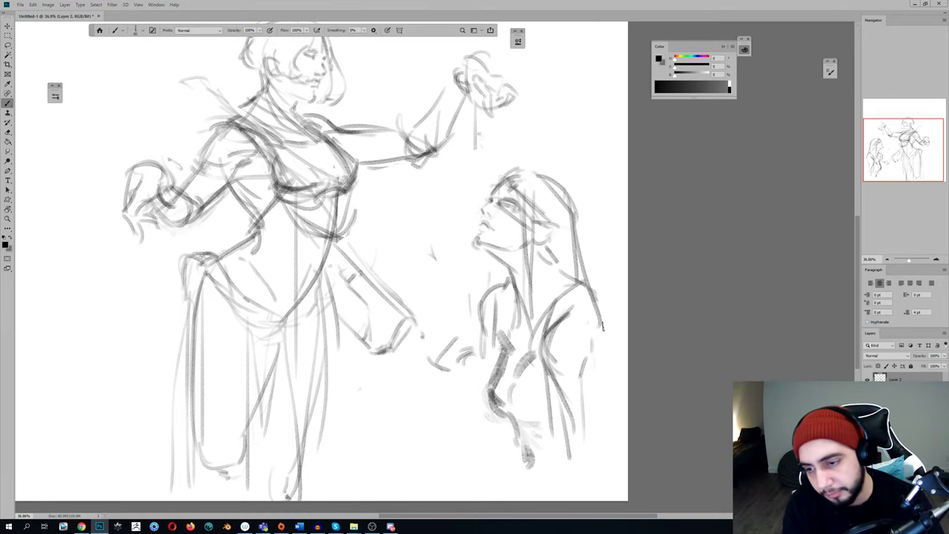
Draw the outer contour of the near arm and a long far arm line sloping down from the shoulder
left_click_drag(600, 315, 605, 449)
left_click_drag(593, 356, 591, 423)
left_click_drag(488, 336, 446, 454)
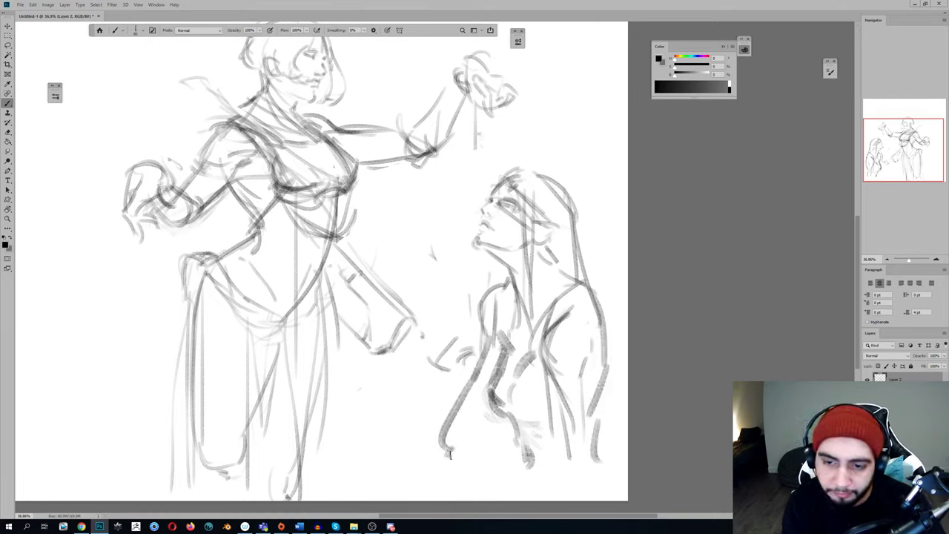
mouse_move(462, 404)
left_mouse_down()
mouse_move(448, 441)
mouse_move(515, 389)
mouse_move(467, 396)
left_mouse_up()
Sketch overlapping forearms and hands in front of the long-haired figure's waist, with a line running down beside the near arm
left_click_drag(522, 367, 548, 407)
mouse_move(530, 365)
left_mouse_down()
mouse_move(502, 379)
mouse_move(525, 431)
mouse_move(546, 420)
mouse_move(510, 401)
mouse_move(508, 419)
mouse_move(450, 434)
left_mouse_up()
key("ctrl+shift+h")
key("ctrl+shift+h")
left_click_drag(507, 398, 445, 429)
mouse_move(468, 384)
left_mouse_down()
mouse_move(458, 402)
mouse_move(485, 333)
mouse_move(462, 400)
left_mouse_up()
key("ctrl+z")
mouse_move(479, 353)
left_mouse_down()
mouse_move(455, 397)
mouse_move(459, 383)
left_mouse_up()
mouse_move(558, 416)
left_mouse_down()
mouse_move(543, 444)
mouse_move(514, 445)
mouse_move(511, 420)
left_mouse_up()
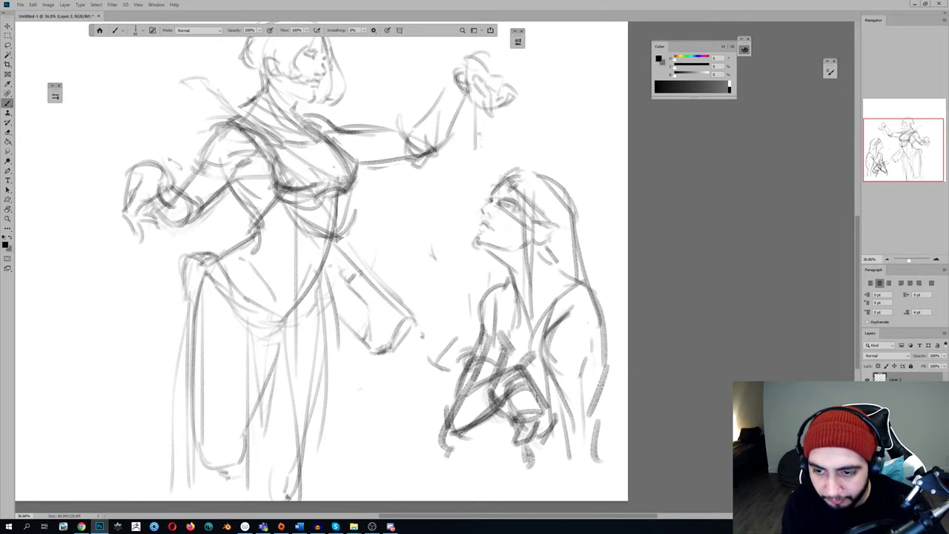
left_click_drag(586, 376, 550, 444)
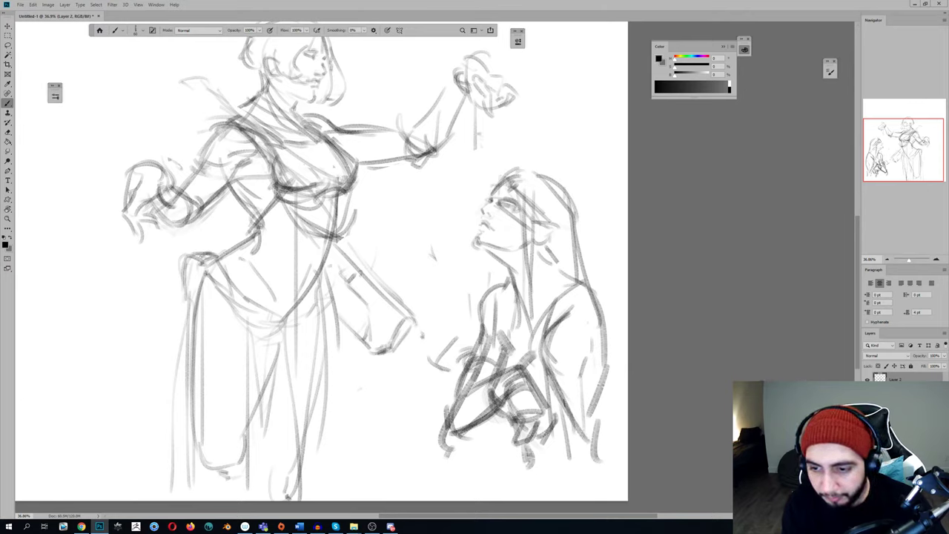
Try adding lines that flare down and outward below the near arm of the long-haired figure
left_click_drag(583, 399, 608, 475)
left_click_drag(593, 370, 613, 406)
left_click_drag(592, 351, 607, 387)
left_click_drag(598, 338, 628, 432)
key("ctrl+z")
mouse_move(592, 364)
left_mouse_down()
mouse_move(622, 463)
mouse_move(612, 427)
left_mouse_up()
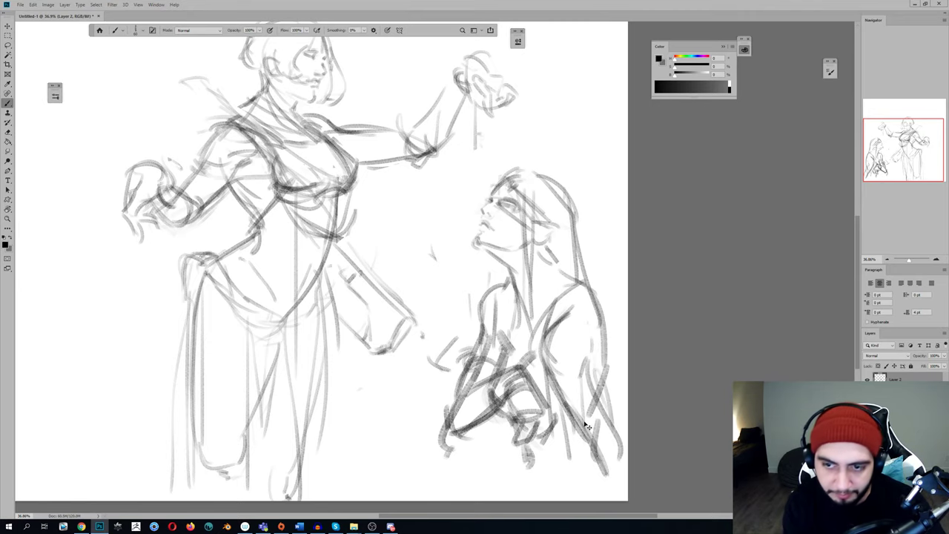
key("ctrl+z")
key("ctrl+z")
Round out the near shoulder and upper arm, bring the forearm across the waist, and extend a line out below the hands
mouse_move(584, 369)
left_mouse_down()
mouse_move(541, 432)
mouse_move(558, 403)
left_mouse_up()
mouse_move(579, 308)
left_mouse_down()
mouse_move(542, 326)
mouse_move(596, 330)
mouse_move(600, 293)
mouse_move(607, 376)
mouse_move(533, 400)
left_mouse_up()
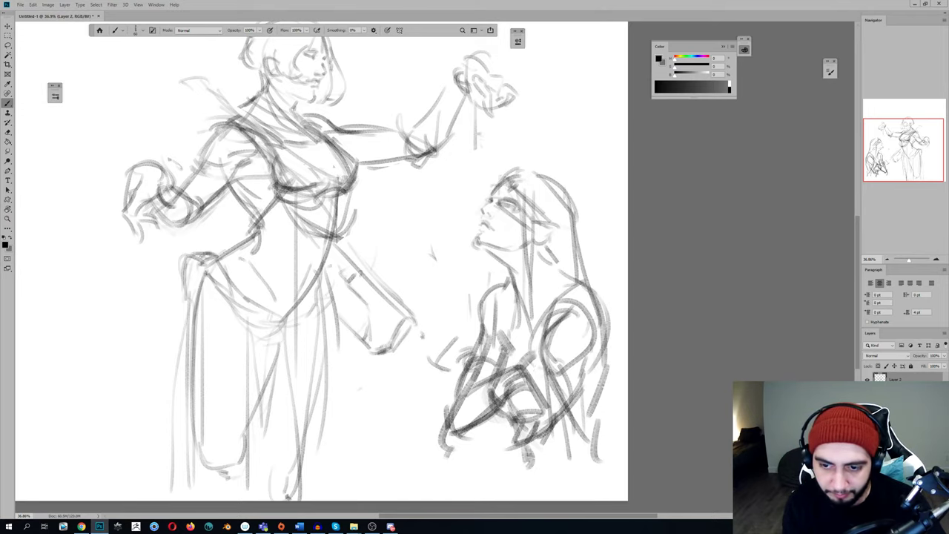
mouse_move(547, 360)
left_mouse_down()
mouse_move(512, 409)
mouse_move(472, 442)
mouse_move(469, 458)
left_mouse_up()
left_click_drag(483, 442, 411, 487)
key("ctrl+shift+h")
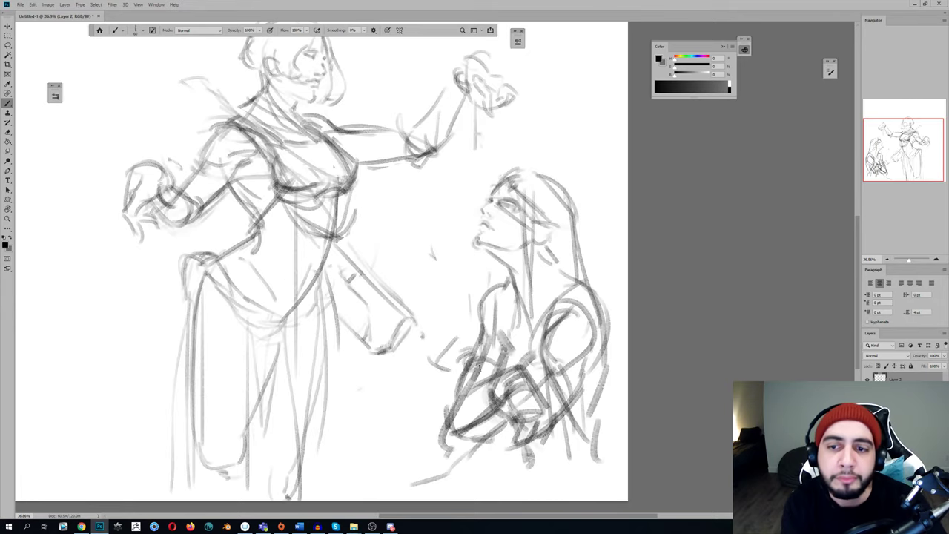
scroll(427, 284, "down", 5)
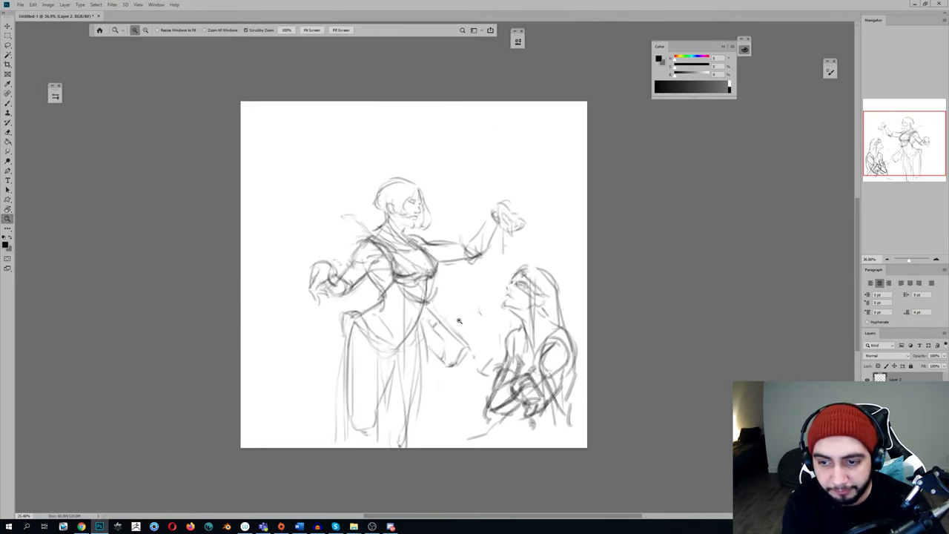
key("h")
key("h")
scroll(463, 340, "up", 4)
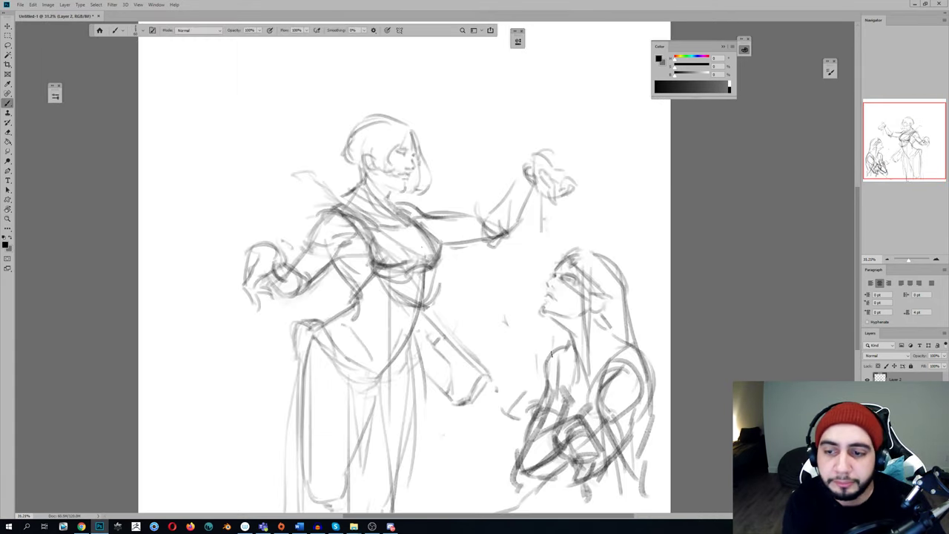
Strengthen the long-haired figure's shoulder, neckline and hand lines, and add a line from the back of the neck to the near shoulder
left_click_drag(634, 342, 592, 376)
left_click_drag(571, 354, 574, 382)
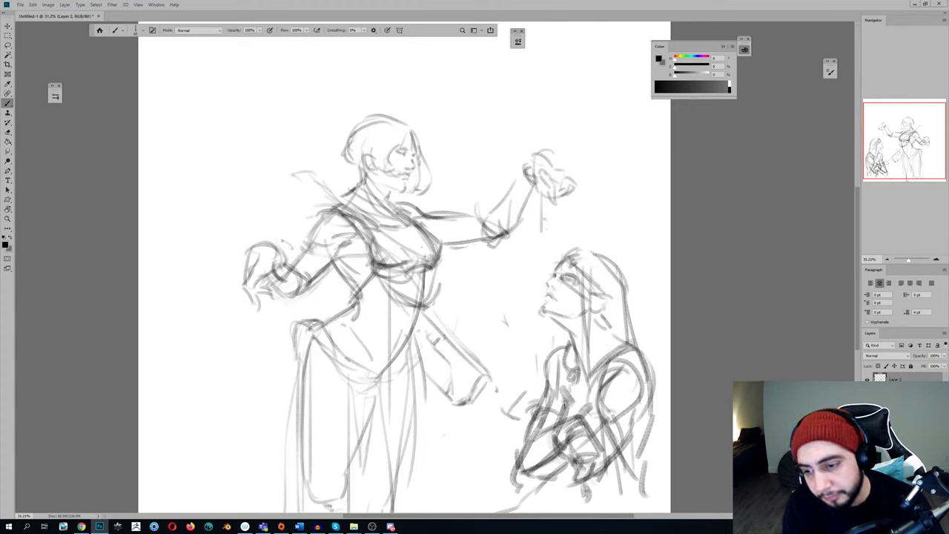
left_click_drag(573, 454, 542, 466)
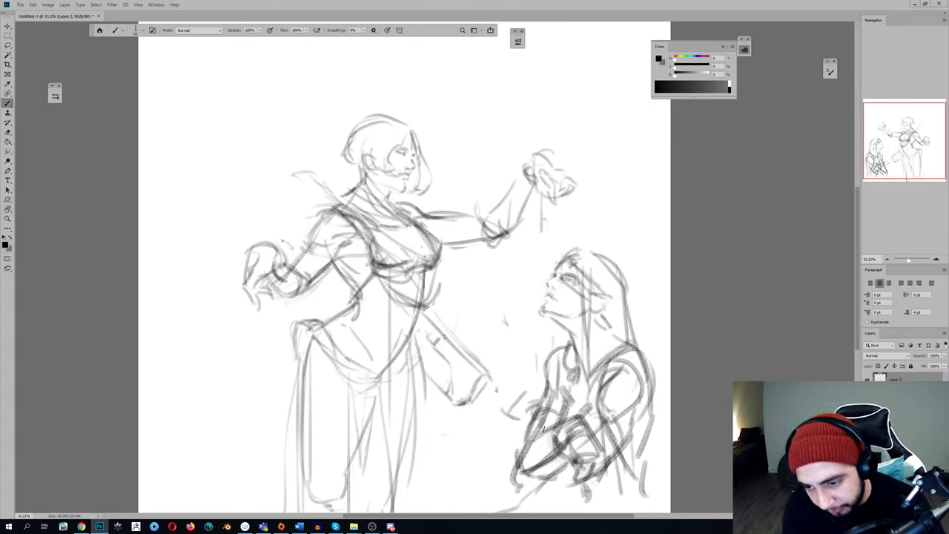
left_click_drag(650, 399, 614, 506)
left_click_drag(562, 393, 537, 385)
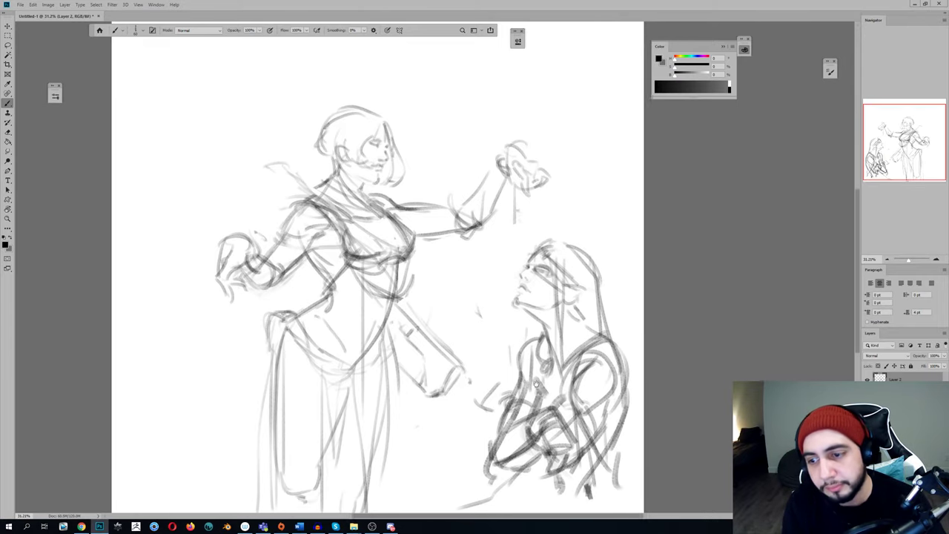
left_click_drag(577, 307, 618, 349)
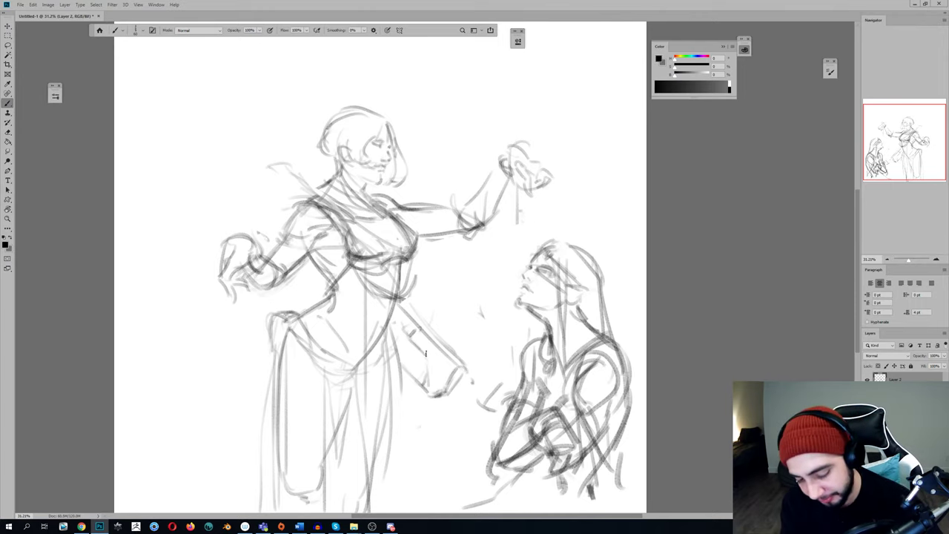
Enlarge the whole sketch and tilt it slightly so the two figures fill more of the canvas
key("ctrl+space")
left_click_drag(460, 301, 439, 304)
key("ctrl+shift+h")
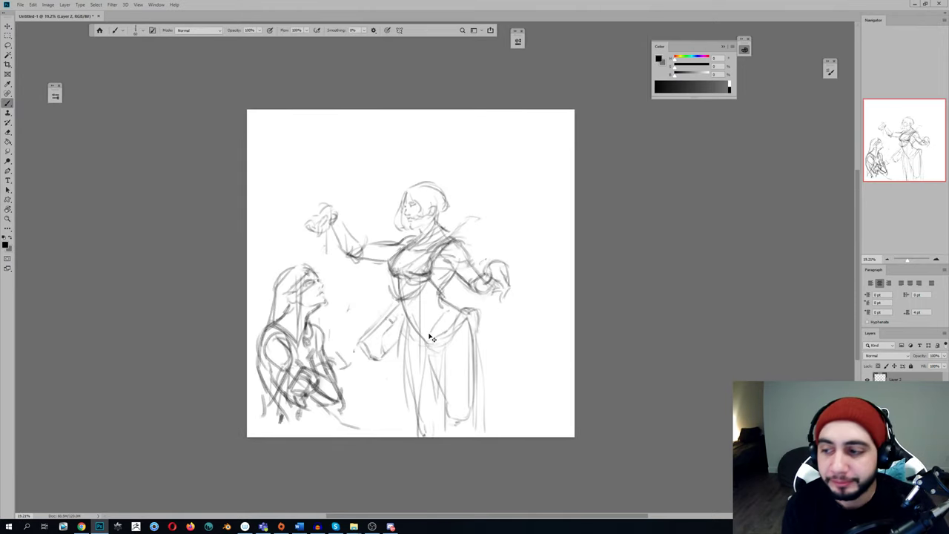
key("ctrl+t")
mouse_move(380, 175)
left_mouse_down()
mouse_move(381, 136)
mouse_move(379, 173)
mouse_move(371, 128)
mouse_move(413, 172)
mouse_move(405, 126)
mouse_move(413, 143)
mouse_move(388, 117)
mouse_move(403, 122)
left_mouse_up()
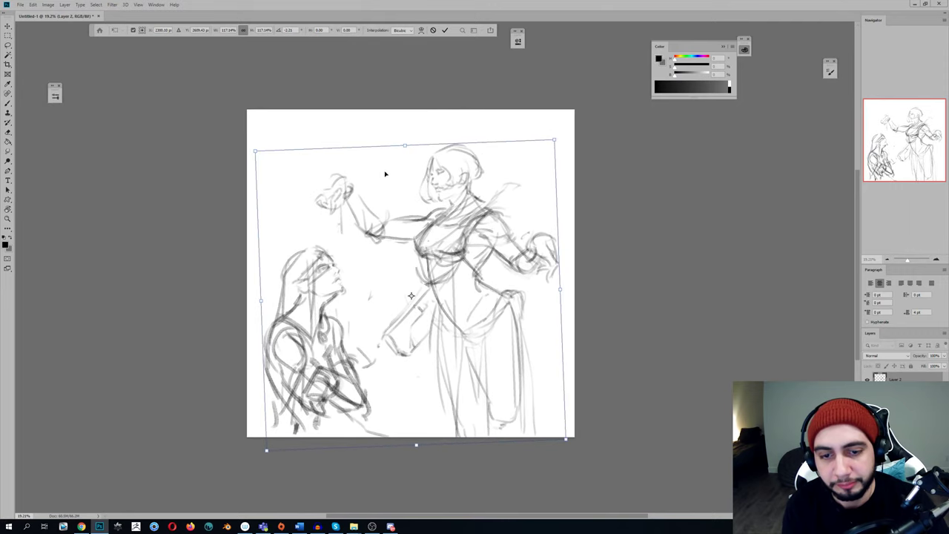
left_click_drag(365, 199, 373, 201)
key("Return")
key("ctrl+shift+h")
Lighten and rework the construction lines around the standing woman's bust and the side of her torso
key("e")
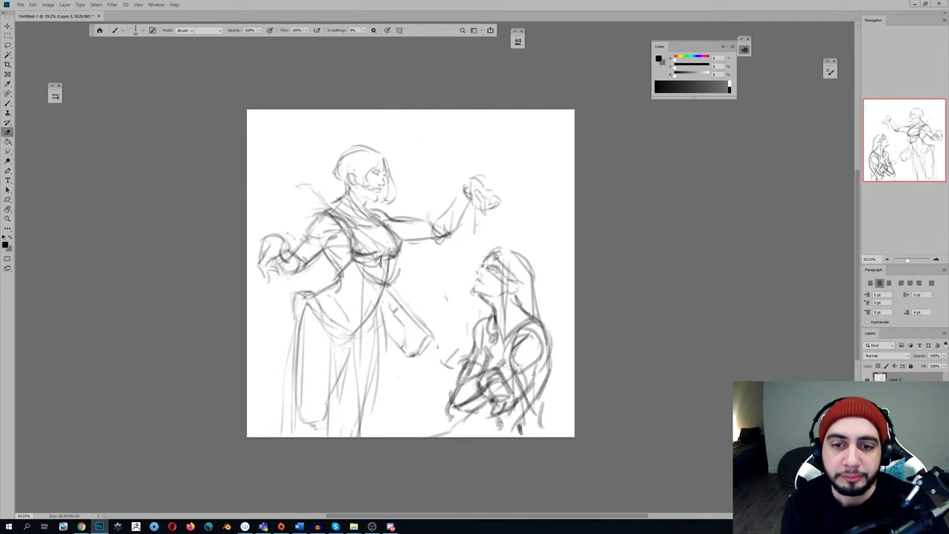
key("e")
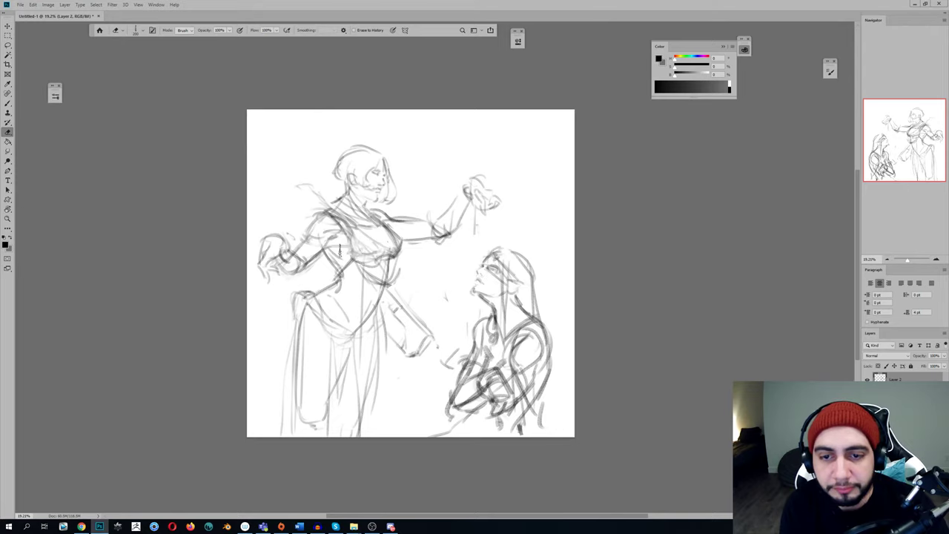
key("b")
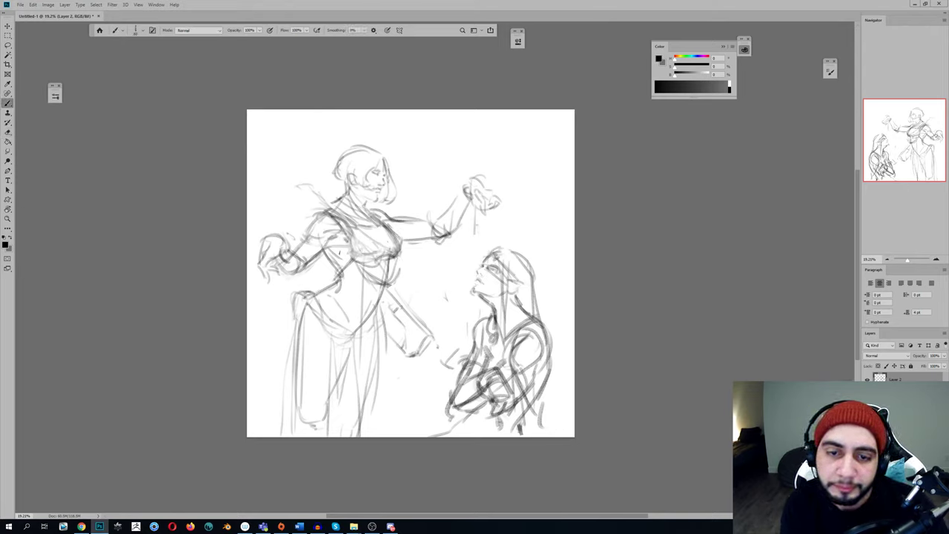
left_click_drag(383, 273, 362, 312)
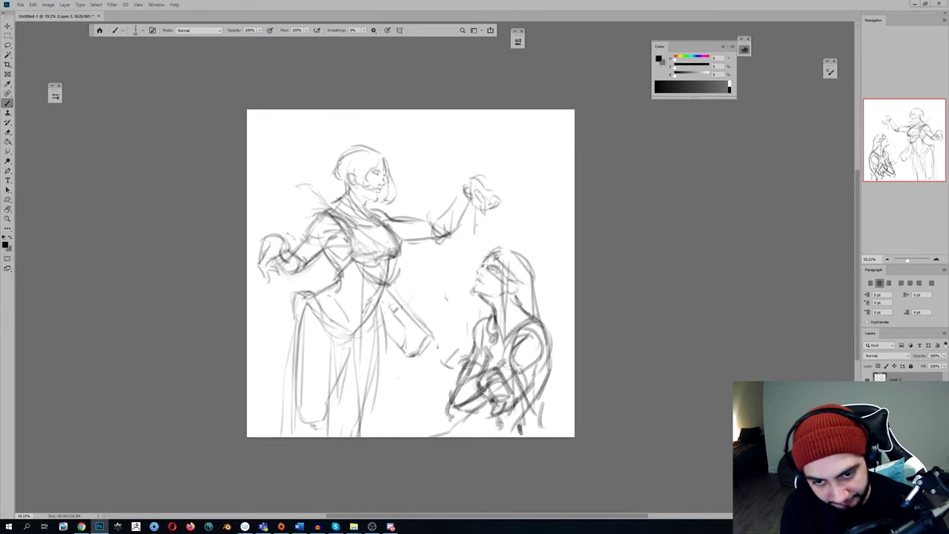
key("ctrl+shift+h")
key("ctrl+shift+h")
key("z")
left_click_drag(351, 198, 393, 198)
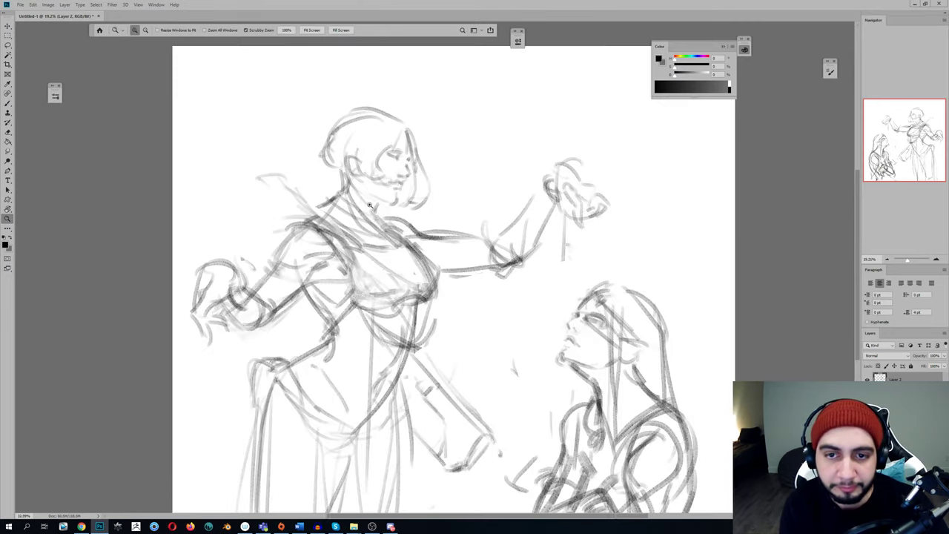
key("b")
left_click_drag(369, 247, 343, 309)
Refine the front hair strand beside the standing woman's face and the line of her chin
key("z")
left_click_drag(364, 217, 419, 217)
key("b")
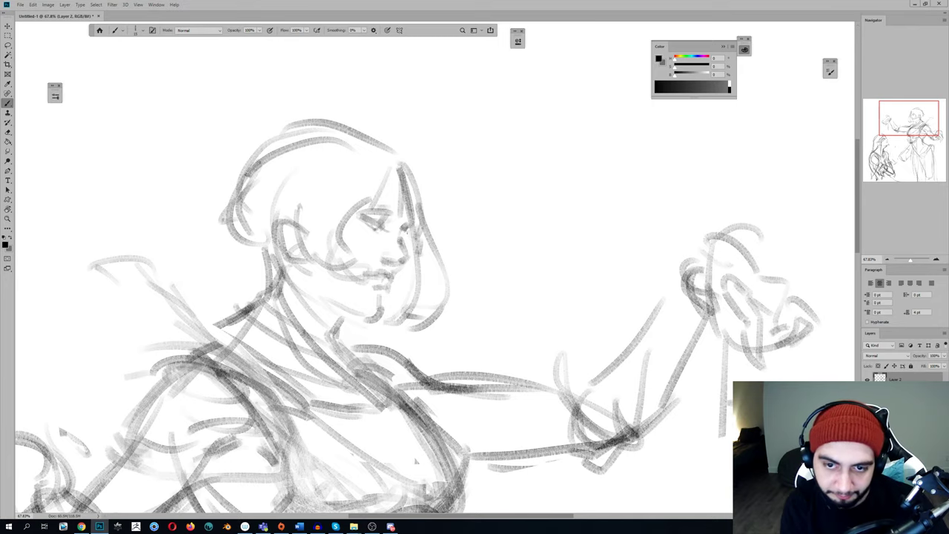
left_click_drag(418, 249, 413, 318)
left_click_drag(447, 302, 419, 317)
left_click_drag(378, 293, 360, 313)
Check the standing woman in mirrored view and erase excess lines beneath her chin
key("ctrl+space")
left_click_drag(404, 290, 341, 290)
key("h")
key("ctrl+space")
left_click_drag(468, 303, 535, 303)
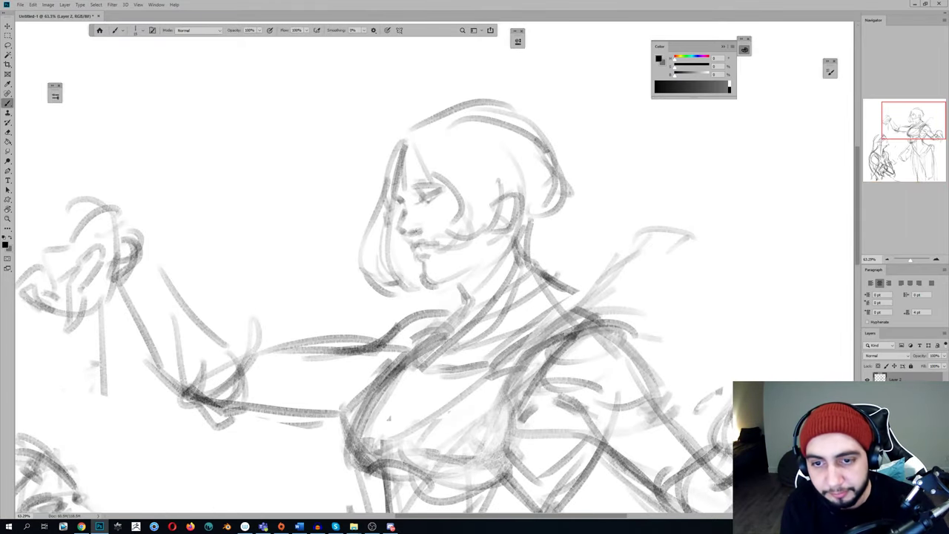
key("z")
key("ctrl+0")
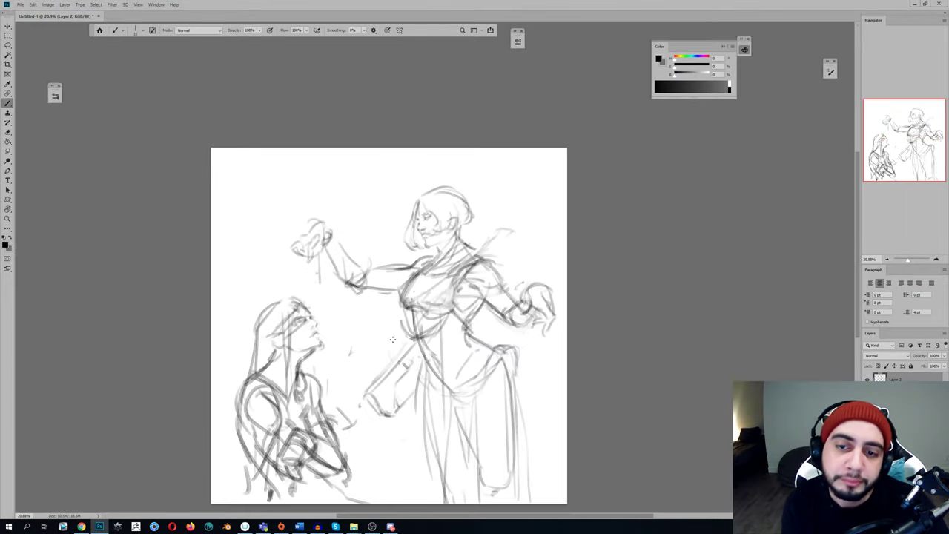
key("ctrl+shift+h")
left_click_drag(361, 258, 404, 258)
key("e")
mouse_move(350, 231)
left_mouse_down()
mouse_move(345, 253)
mouse_move(342, 237)
left_mouse_up()
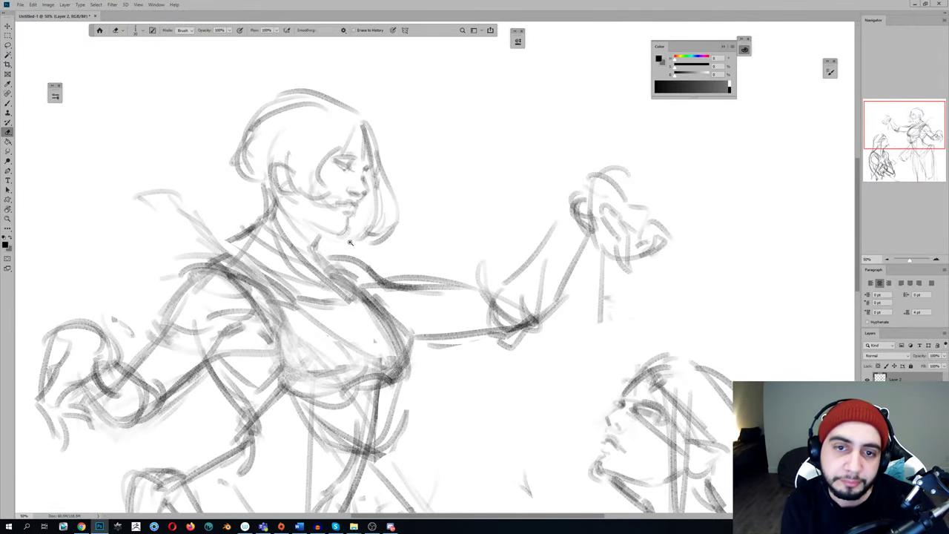
Draw faint cloth lines falling from the standing woman's bust toward the hanging piece beside her hip
scroll(342, 237, "down", 4)
key("ctrl+shift+h")
key("z")
left_click_drag(412, 250, 426, 251)
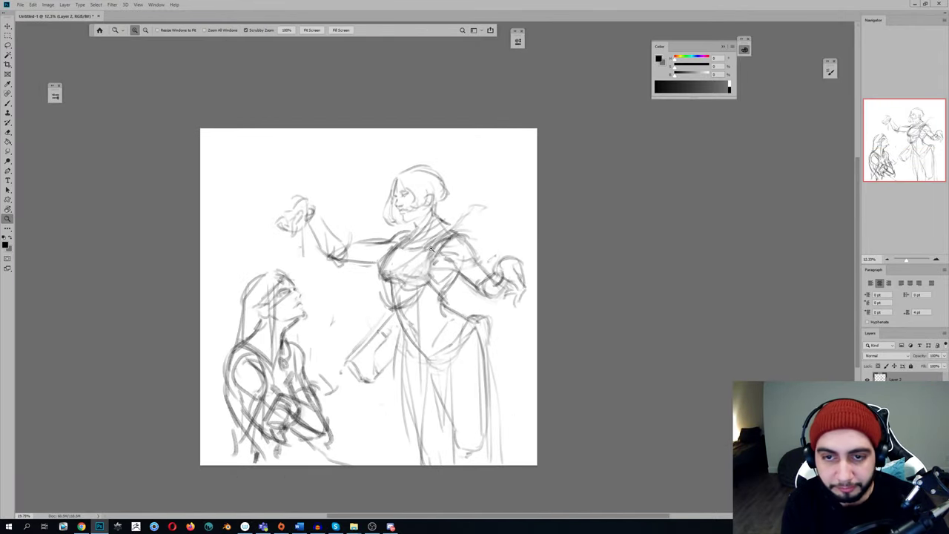
left_click_drag(402, 314, 420, 280)
key("b")
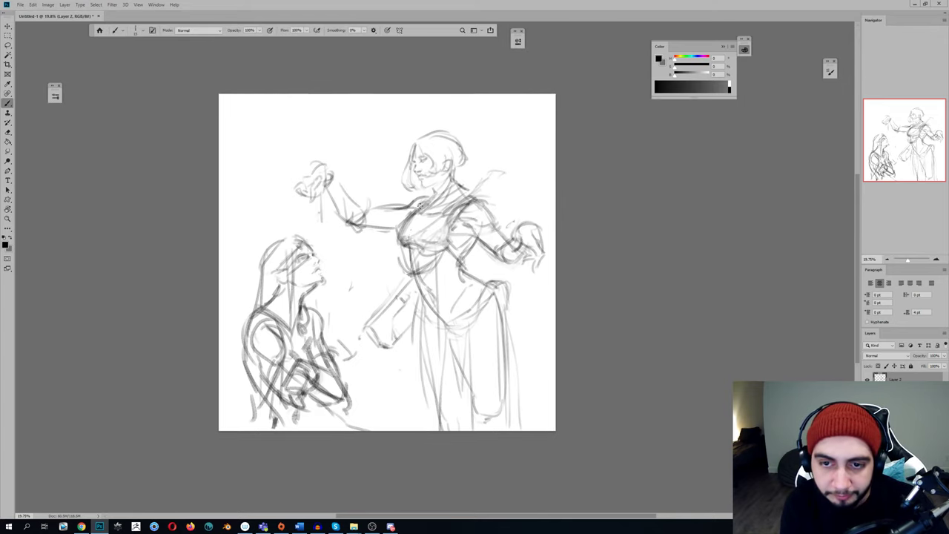
left_click_drag(403, 272, 381, 313)
left_click_drag(399, 249, 383, 302)
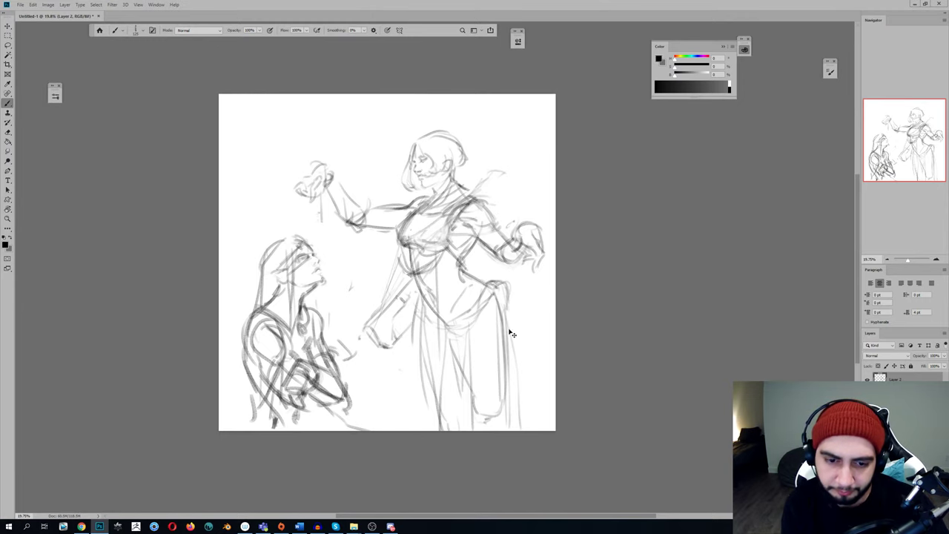
Select and delete the heavy line under the long-haired figure's chin
key("h")
key("z")
left_click_drag(445, 252, 457, 251)
left_click(457, 252)
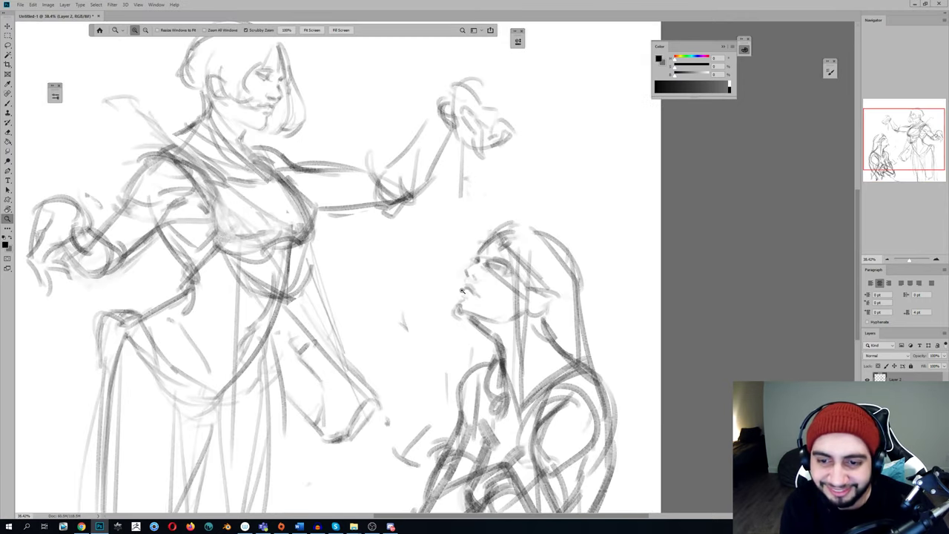
key("b")
key("l")
mouse_move(463, 318)
left_mouse_down()
mouse_move(510, 317)
mouse_move(464, 303)
mouse_move(450, 331)
left_mouse_up()
key("Delete")
key("ctrl+d")
key("b")
key("l")
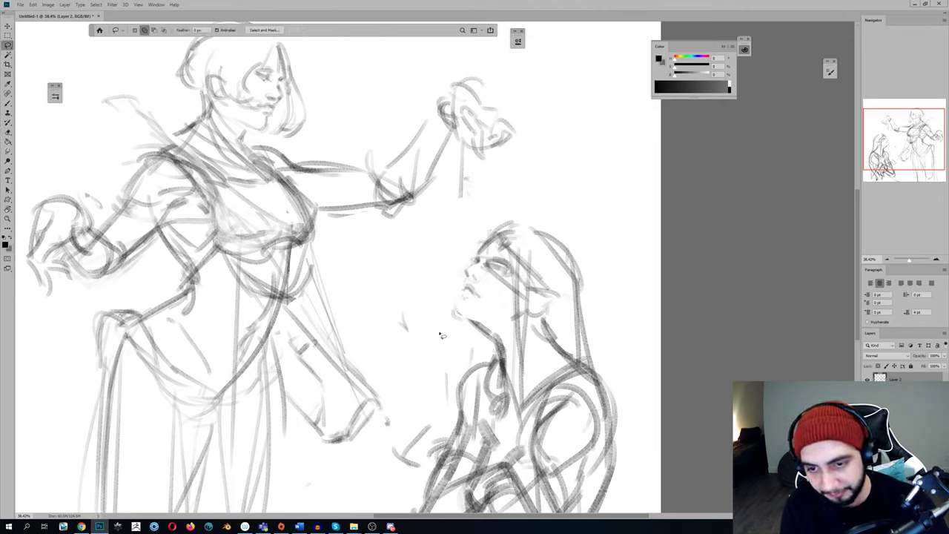
Remove the stray mark in the empty space between the two figures
scroll(445, 349, "down", 3)
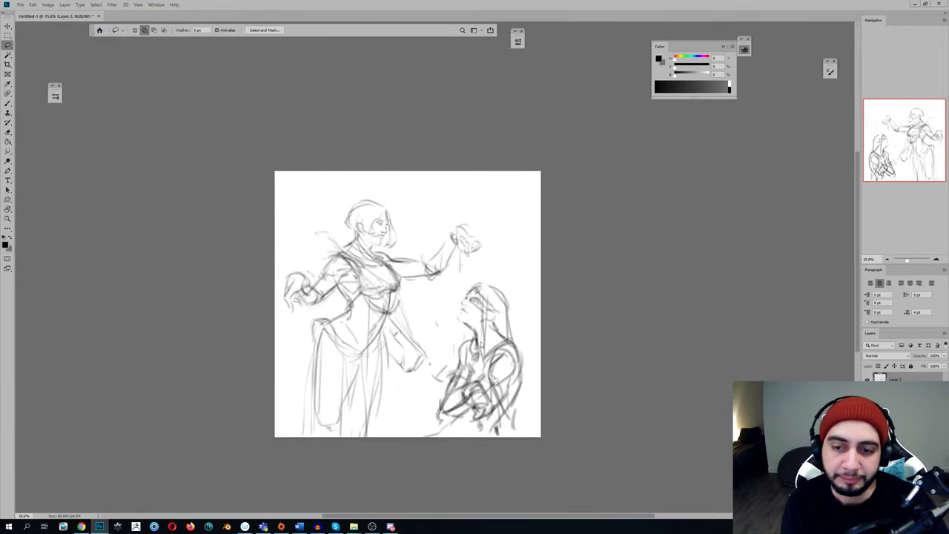
key("ctrl+s")
left_click(482, 403)
key("z")
scroll(456, 328, "up", 2)
scroll(455, 329, "down", 1)
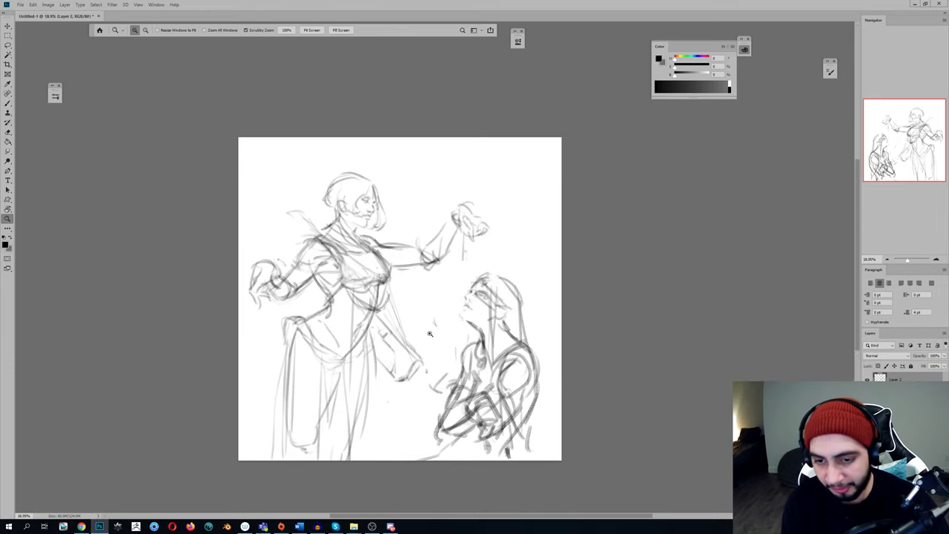
key("l")
left_click_drag(434, 337, 429, 345)
left_click(431, 348)
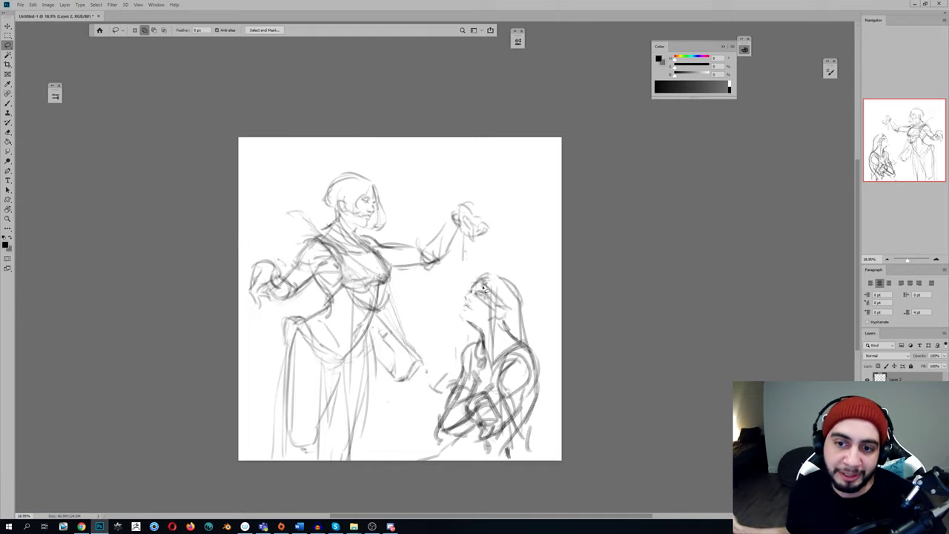
Add a short stroke running down from beneath the long-haired figure's forearm to the ground line
key("ctrl+space")
left_click_drag(451, 398, 499, 397)
key("space")
mouse_move(501, 462)
left_mouse_down()
mouse_move(449, 395)
mouse_move(482, 424)
left_mouse_up()
key("ctrl+space")
key("b")
mouse_move(404, 389)
left_mouse_down()
mouse_move(387, 422)
mouse_move(396, 426)
left_mouse_up()
key("ctrl+z")
key("ctrl+z")
key("ctrl+space")
key("ctrl+h")
key("ctrl+h")
key("ctrl+space")
left_click_drag(449, 384, 482, 426)
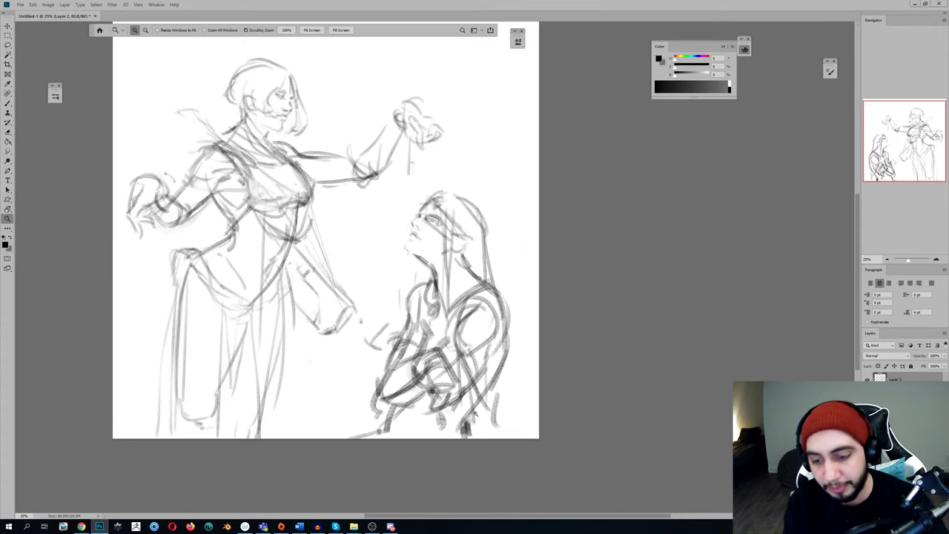
Remove the stray line outside the long-haired figure's near arm, close to the canvas's lower edge
key("l")
mouse_move(505, 383)
left_mouse_down()
mouse_move(486, 428)
mouse_move(499, 405)
mouse_move(472, 423)
left_mouse_up()
key("ctrl+d")
Examine the whole two-figure composition from afar, comparing the mirrored and unmirrored views
key("ctrl+space")
key("ctrl+h")
key("ctrl+h")
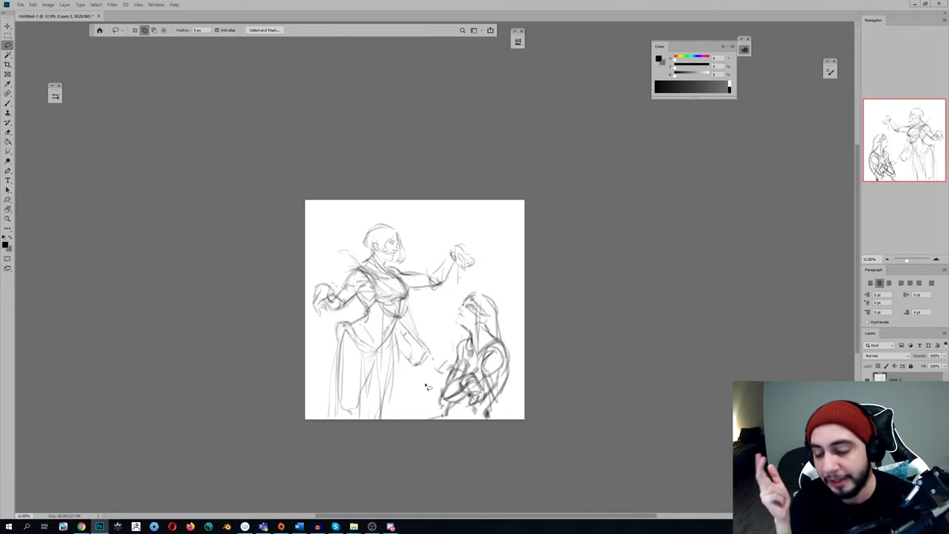
key("ctrl+shift+h")
key("ctrl+shift+h")
scroll(466, 347, "up", 3)
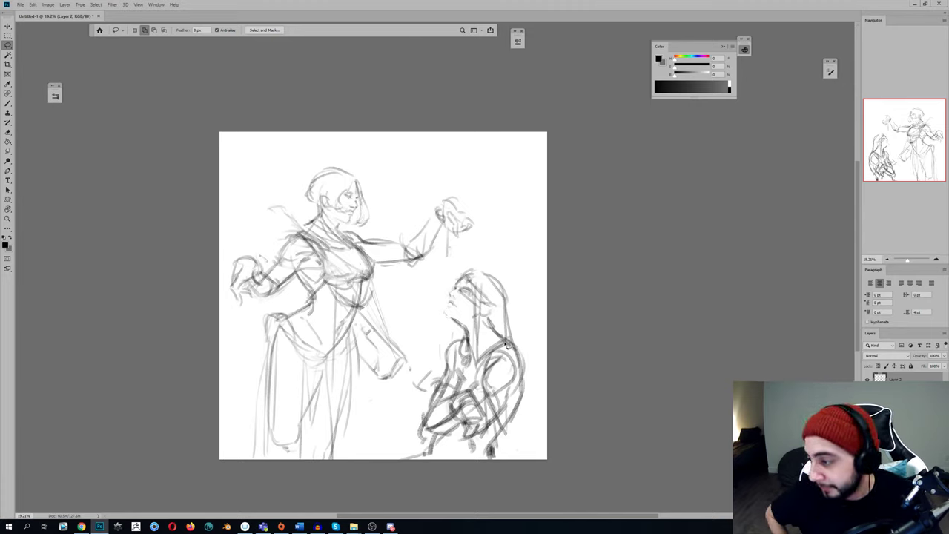
key("ctrl+shift+h")
key("ctrl+shift+h")
key("z")
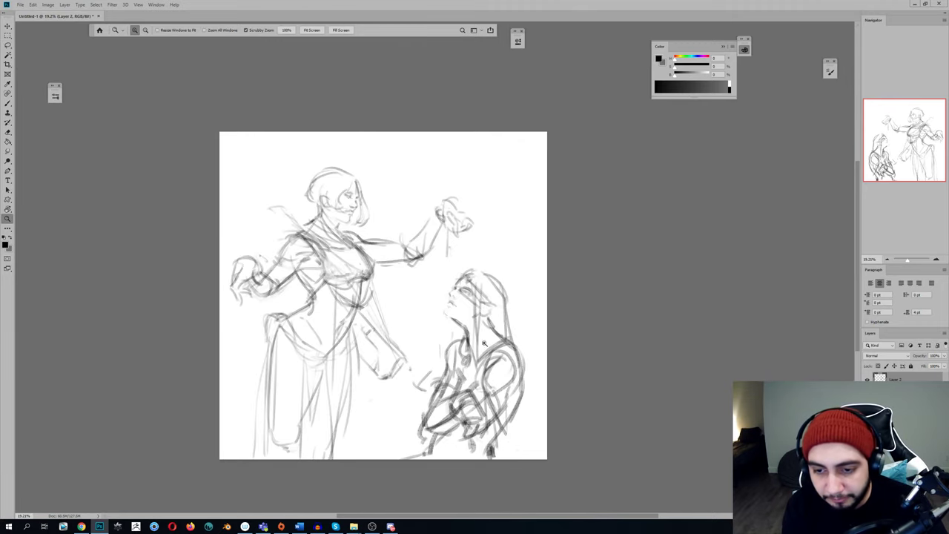
Draw hair strands down the long-haired figure's neck and a fuller outer hair line over the near shoulder
left_click_drag(486, 343, 472, 343)
key("e")
key("r")
key("e")
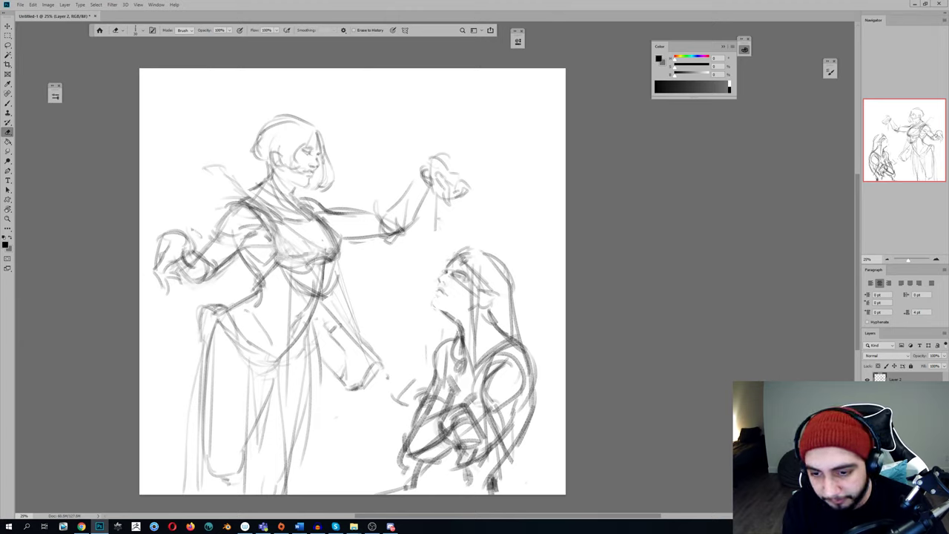
left_click_drag(459, 330, 464, 351)
left_click_drag(488, 311, 487, 368)
key("b")
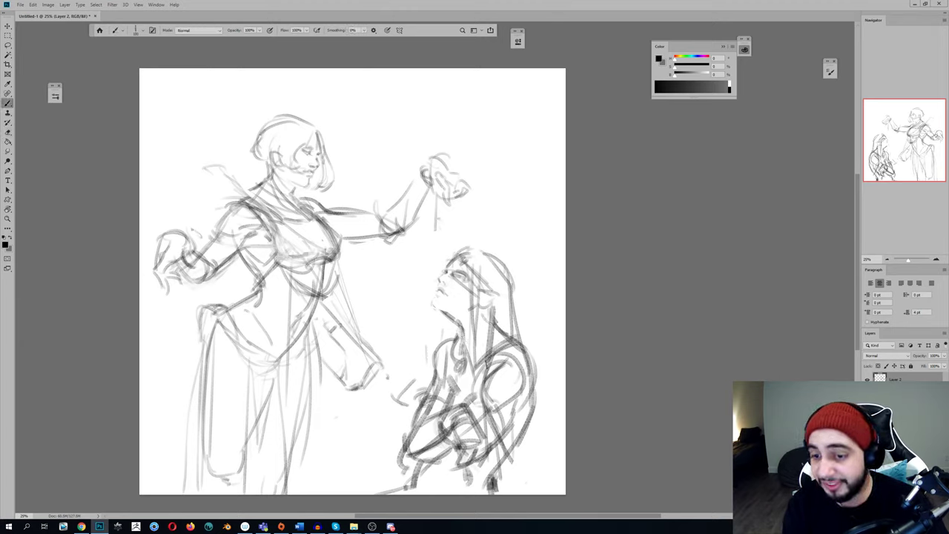
mouse_move(506, 321)
left_mouse_down()
mouse_move(506, 348)
mouse_move(481, 383)
left_mouse_up()
mouse_move(512, 310)
left_mouse_down()
mouse_move(506, 318)
mouse_move(542, 365)
left_mouse_up()
key("ctrl+z")
left_click_drag(516, 318, 536, 399)
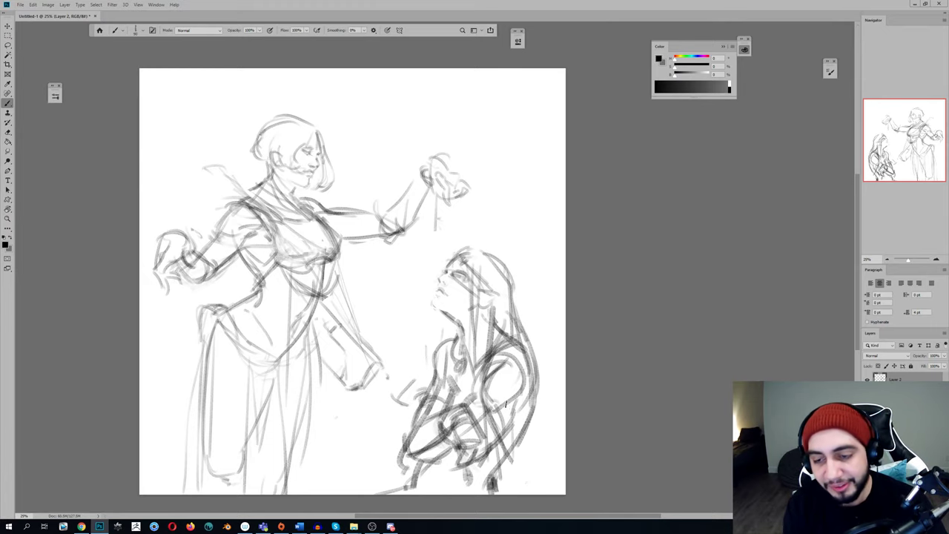
Add darker strokes along the long-haired figure's neck and shoulder, and delete the old hair outline behind the neck
key("z")
left_click_drag(496, 343, 503, 349)
key("b")
left_click_drag(498, 311, 476, 375)
left_click_drag(493, 344, 473, 396)
mouse_move(530, 301)
left_mouse_down()
mouse_move(518, 267)
mouse_move(563, 349)
left_mouse_up()
key("l")
key("ctrl+d")
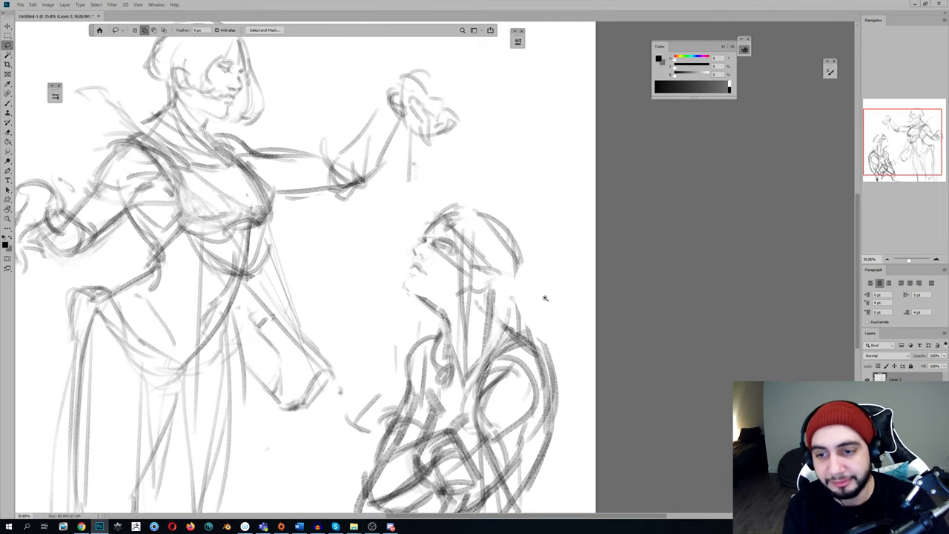
Redraw the hair behind the long-haired figure's neck so it connects the head to the near shoulder
key("z")
left_click_drag(546, 304, 474, 305)
key("ctrl+shift+h")
key("z")
key("b")
mouse_move(361, 292)
left_mouse_down()
mouse_move(401, 298)
mouse_move(386, 316)
mouse_move(391, 310)
mouse_move(395, 359)
left_mouse_up()
key("e")
key("l")
key("ctrl+d")
key("z")
key("h")
key("b")
scroll(528, 335, "up", 3)
key("ctrl+d")
left_click_drag(582, 349, 551, 369)
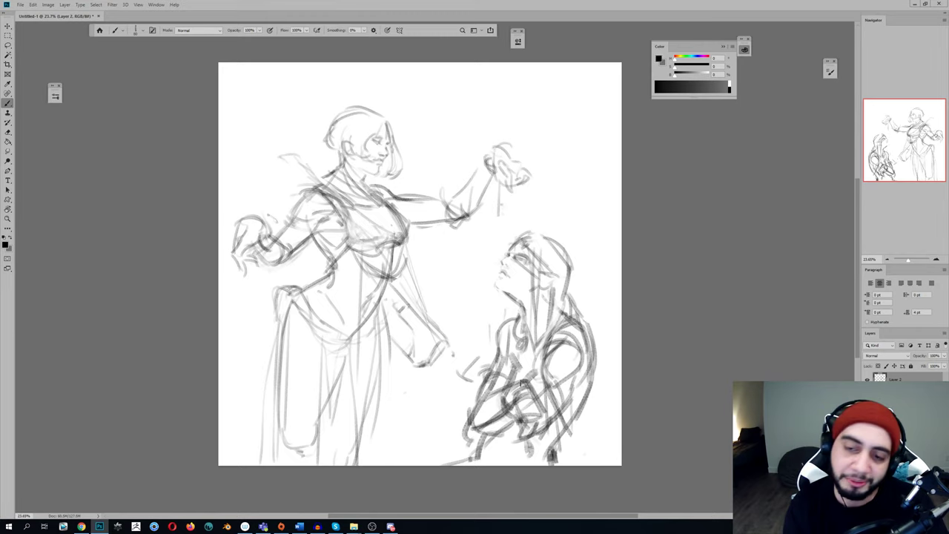
mouse_move(503, 333)
left_mouse_down()
mouse_move(503, 360)
mouse_move(503, 347)
left_mouse_up()
key("ctrl+z")
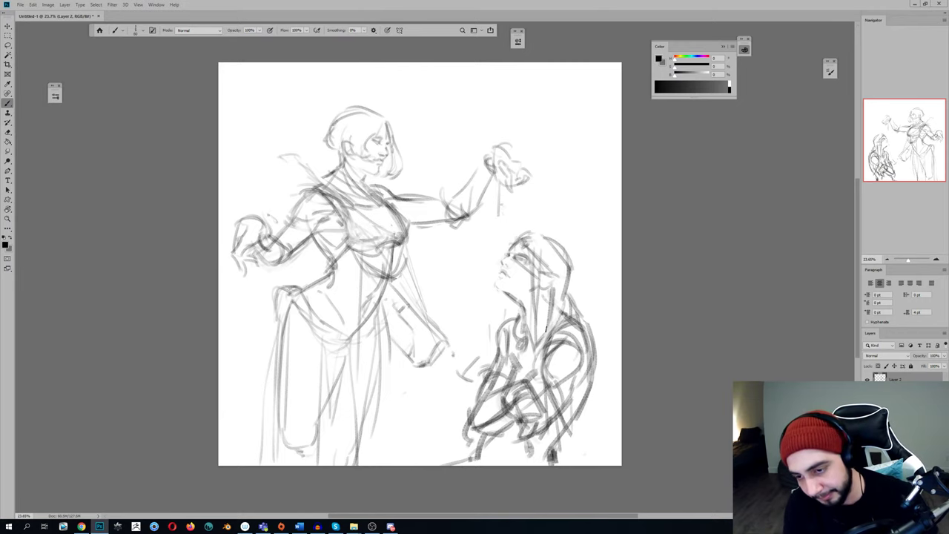
key("ctrl+z")
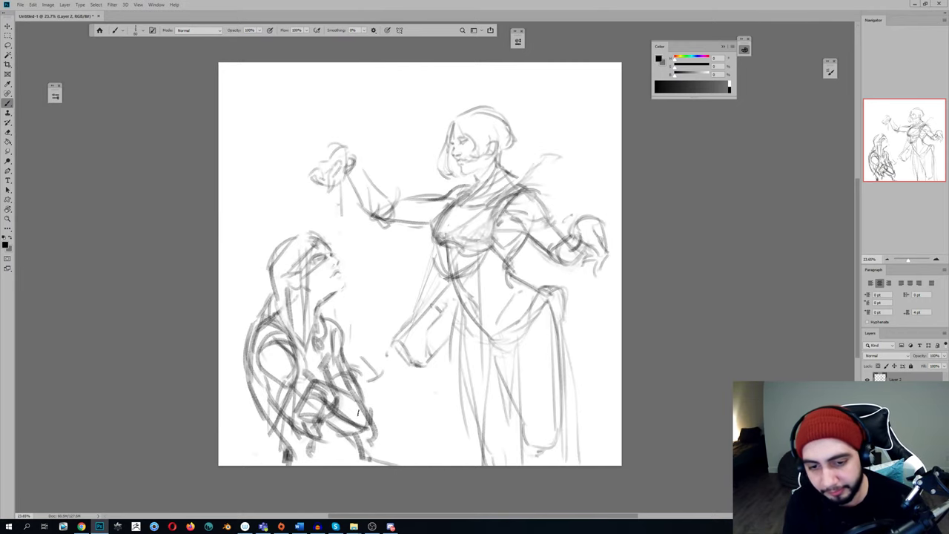
Lasso and remove the loose strokes on the long-haired figure's chest beside the far arm
key("l")
left_click_drag(354, 357, 324, 369)
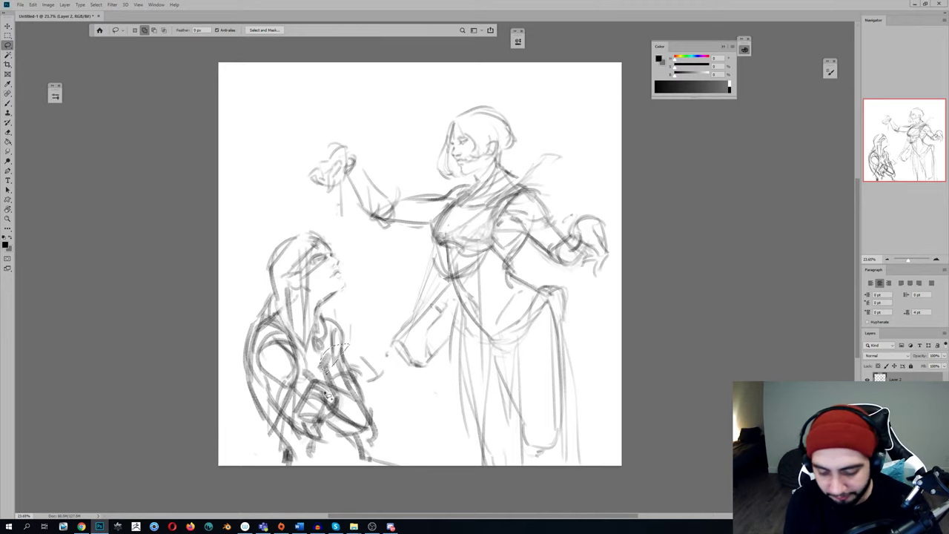
key("f")
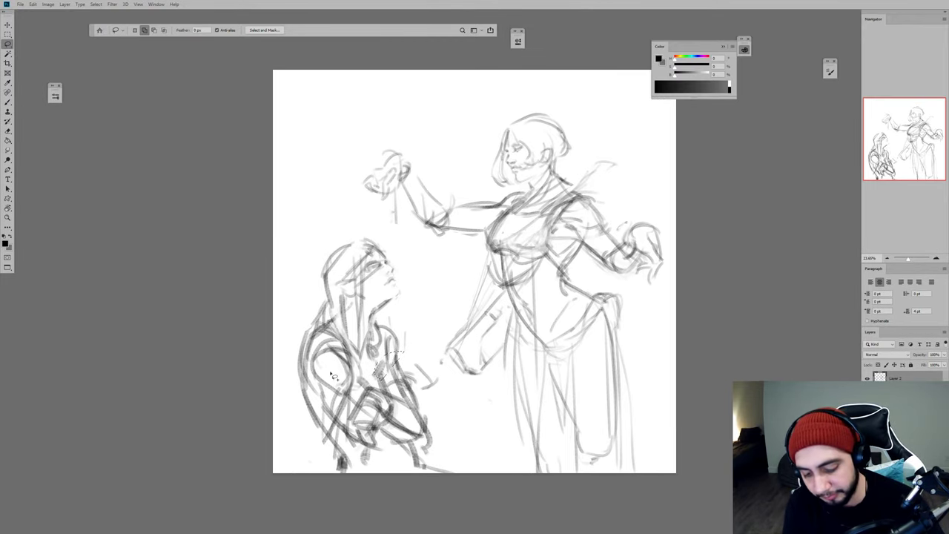
key("f")
key("f")
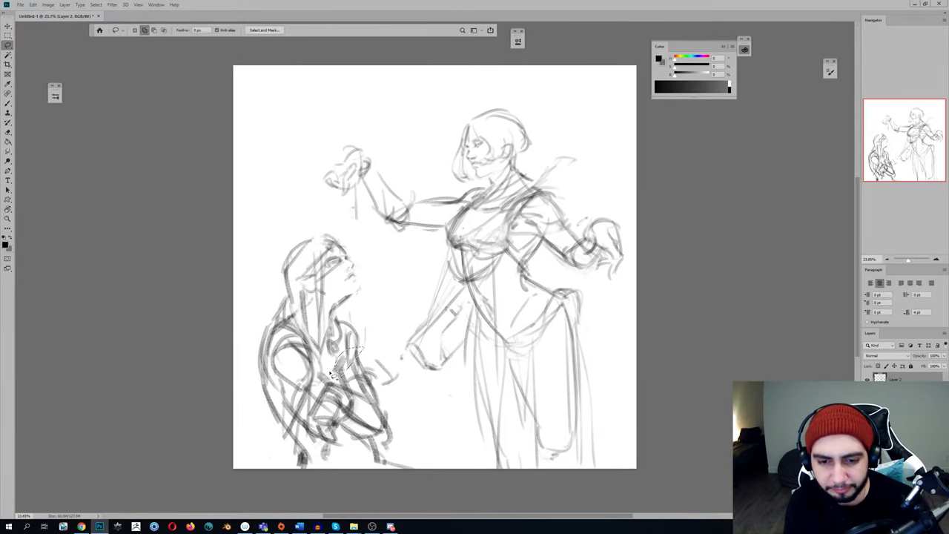
key("ctrl+d")
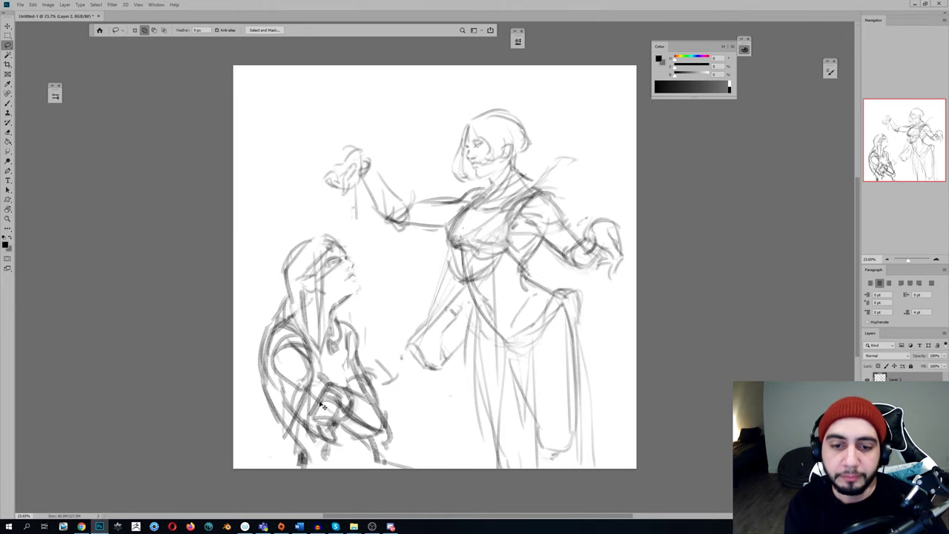
Draw a line along the long-haired figure's far upper arm in the unmirrored view, and return to the mirrored view
key("ctrl+shift+h")
key("b")
left_click_drag(528, 366, 515, 402)
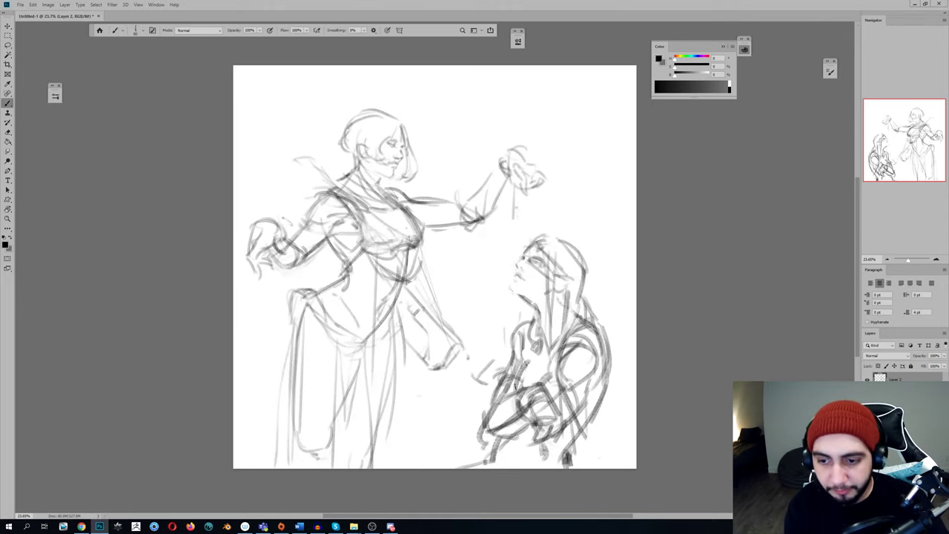
key("h")
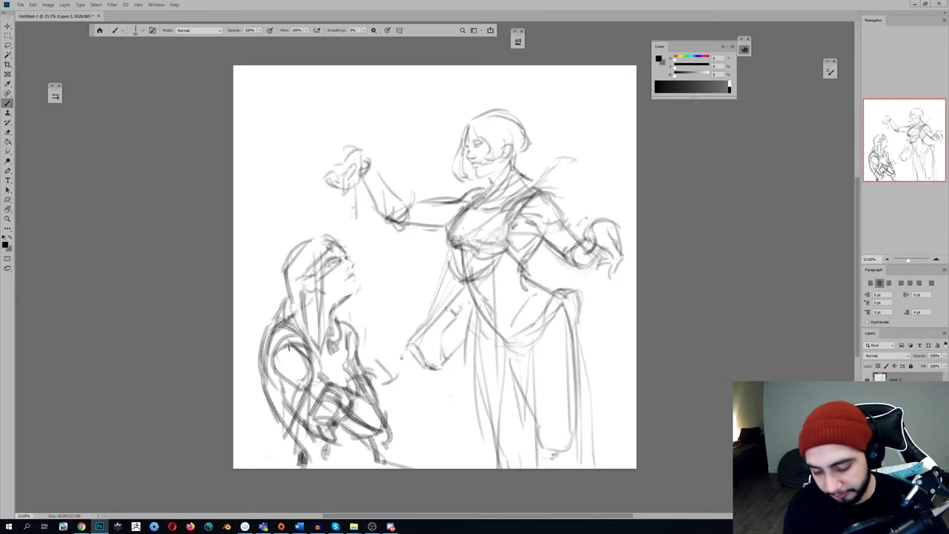
Select the long-haired figure's head and transform it so it sits slightly higher and tilts further back
key("l")
mouse_move(272, 324)
left_mouse_down()
mouse_move(328, 347)
mouse_move(371, 293)
mouse_move(255, 316)
left_mouse_up()
mouse_move(307, 269)
left_mouse_down()
mouse_move(297, 258)
mouse_move(304, 266)
left_mouse_up()
key("ctrl+t")
left_click_drag(306, 202, 294, 206)
left_click_drag(324, 270, 322, 266)
key("Return")
key("ctrl+d")
Redraw the front of the long-haired figure's neck from below the chin down to the collar
key("b")
left_click_drag(332, 305, 333, 353)
left_click_drag(297, 310, 337, 374)
key("ctrl+z")
left_click_drag(334, 313, 357, 330)
key("ctrl+z")
mouse_move(293, 308)
left_mouse_down()
mouse_move(274, 330)
mouse_move(268, 323)
mouse_move(231, 375)
mouse_move(228, 362)
left_mouse_up()
key("l")
key("Delete")
key("ctrl+d")
key("ctrl+z")
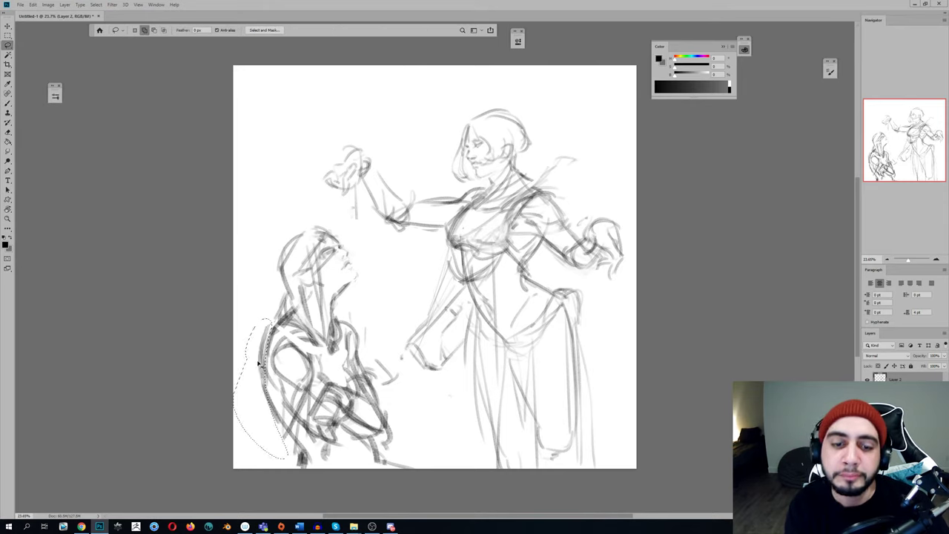
left_click_drag(274, 419, 312, 465)
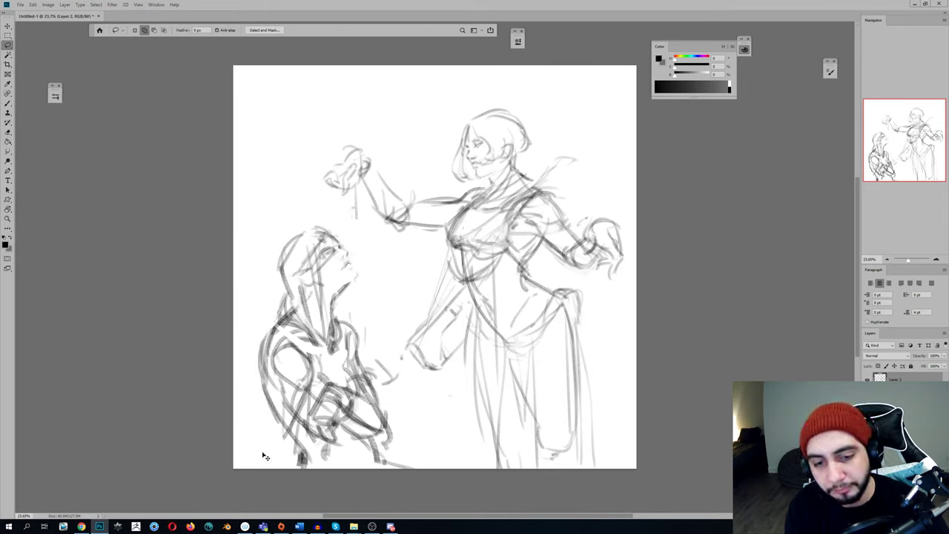
key("Delete")
key("ctrl+d")
key("ctrl+z")
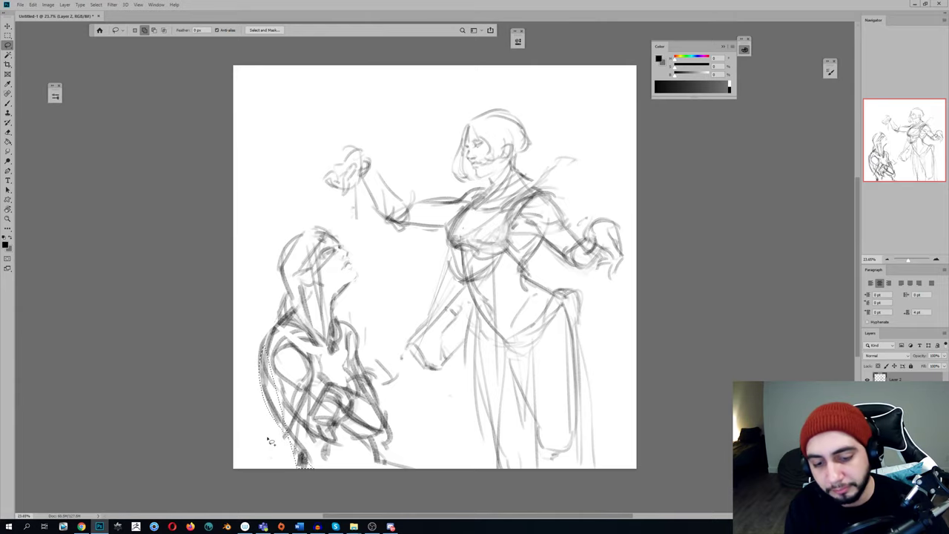
Lasso and delete the excess outer lines and dark blot along the long-haired figure's lower back
left_click_drag(268, 347, 272, 408)
left_click_drag(303, 459, 245, 420)
key("Delete")
key("ctrl+d")
left_click_drag(261, 354, 245, 381)
Erase the stray ground line at the canvas's lower edge in front of the long-haired figure
key("ctrl+shift+h")
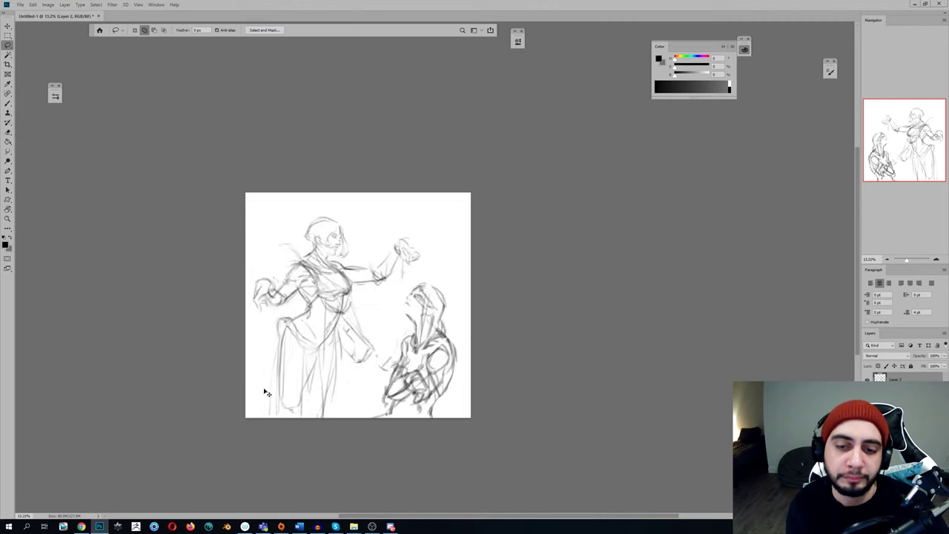
key("z")
left_click_drag(373, 392, 404, 391)
key("e")
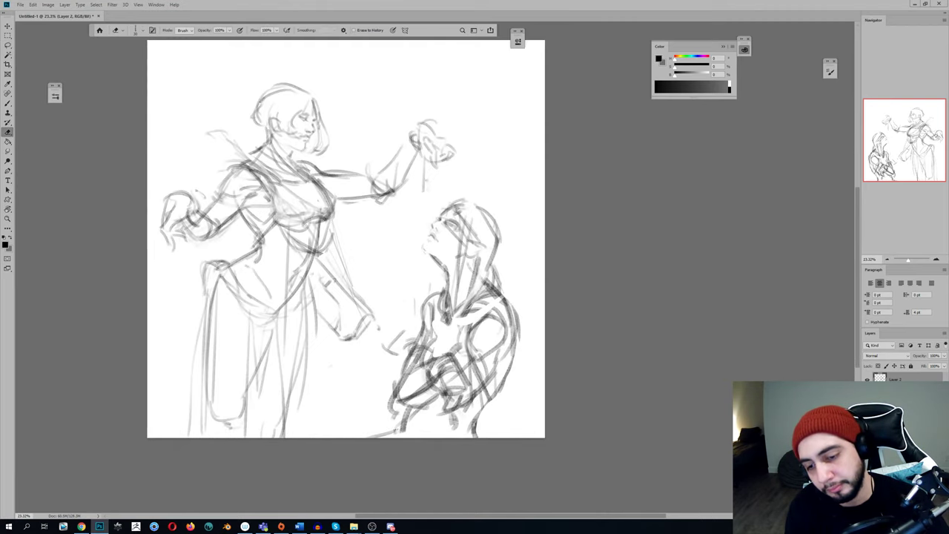
key("l")
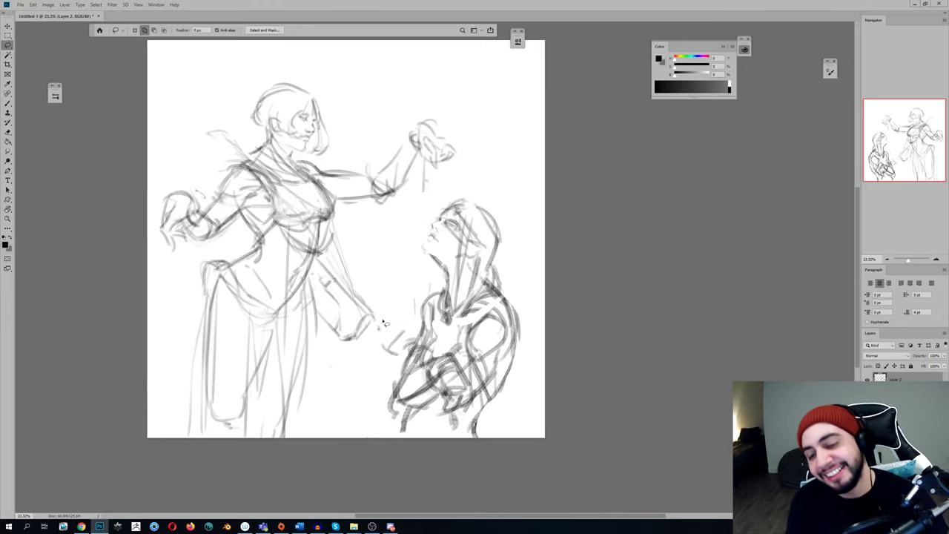
Remove the stray vertical mark beside the long-haired figure's far shoulder and check the composition mirrored from afar
key("b")
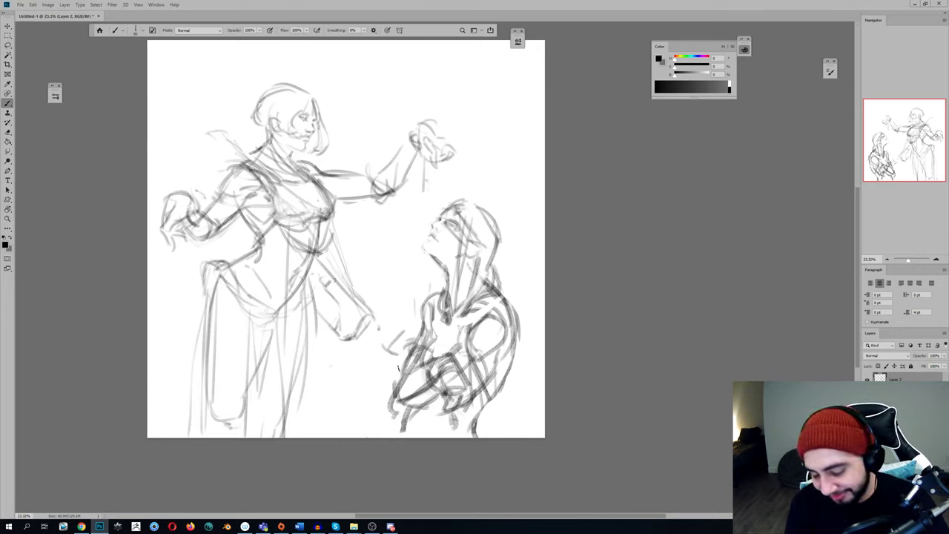
key("l")
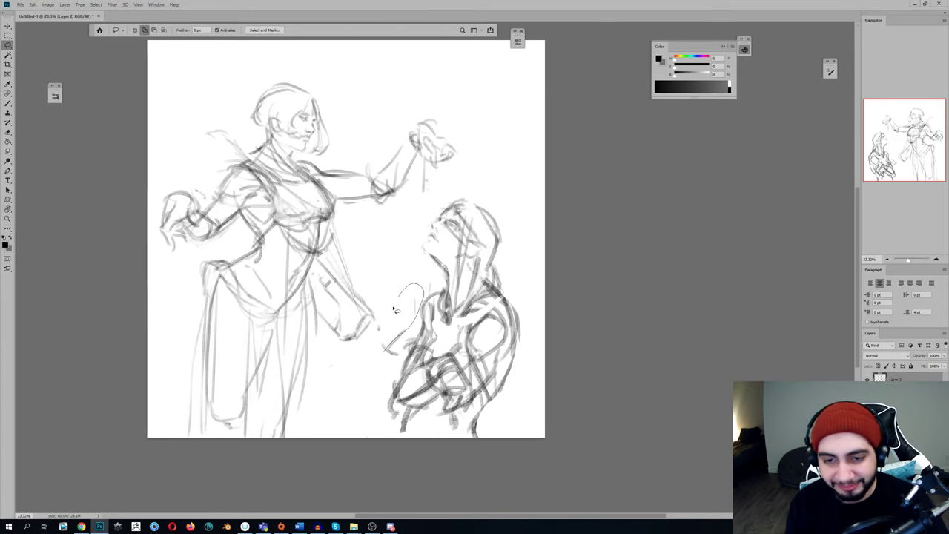
key("ctrl+space")
left_click_drag(398, 294, 385, 330)
key("ctrl+shift+h")
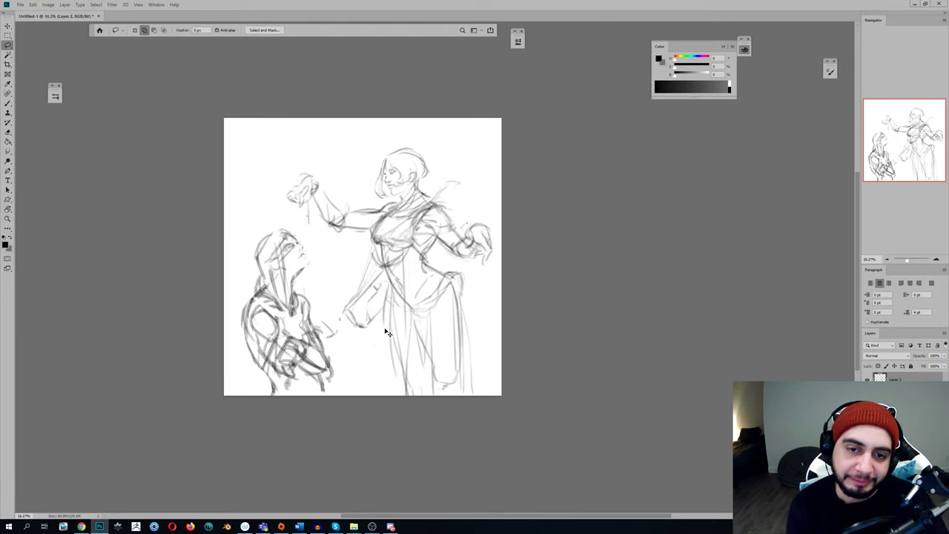
key("ctrl+shift+h")
Darken the white background layer to a mid grey by lowering its lightness with Hue/Saturation
key("ctrl+space")
mouse_move(322, 255)
left_mouse_down()
mouse_move(348, 275)
mouse_move(333, 331)
left_mouse_up()
key("space")
left_click(897, 393)
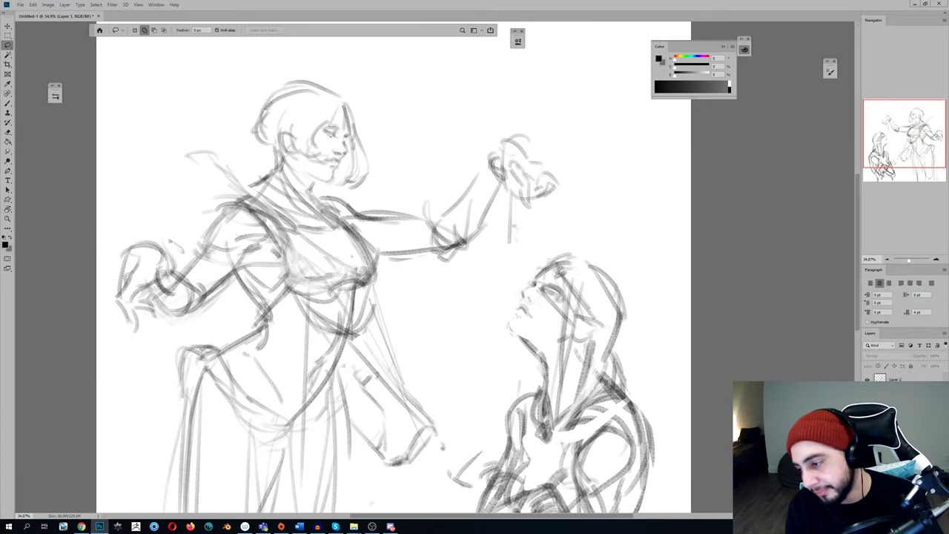
left_click_drag(227, 183, 241, 207)
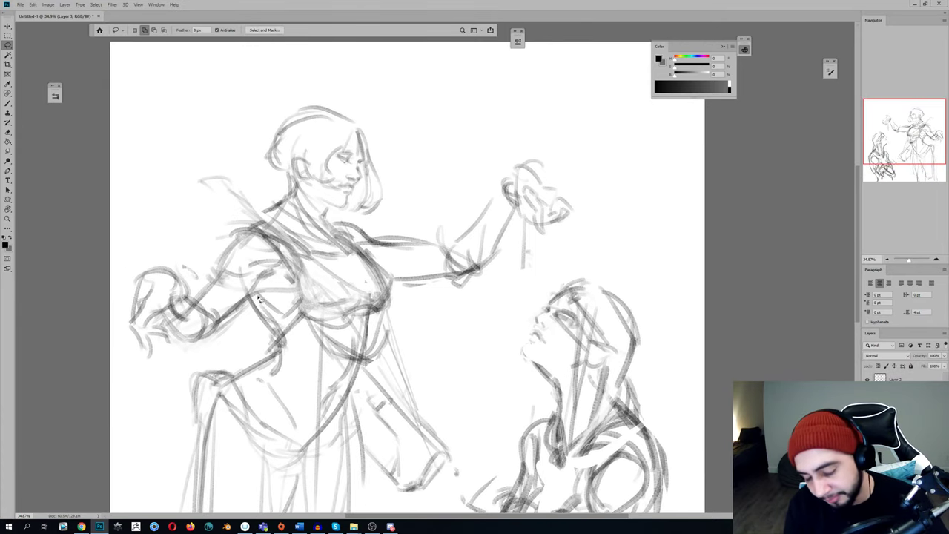
key("b")
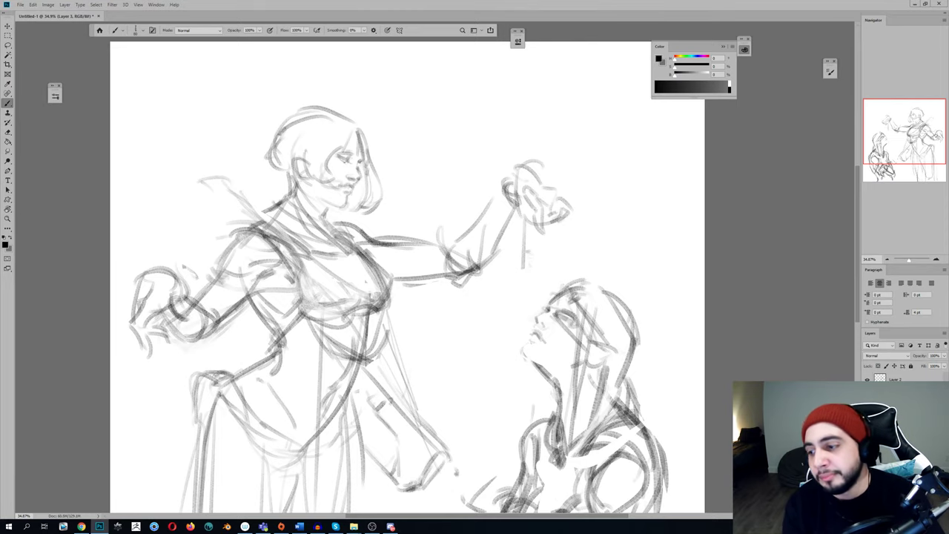
key("i")
key("ctrl+u")
left_click_drag(164, 129, 148, 132)
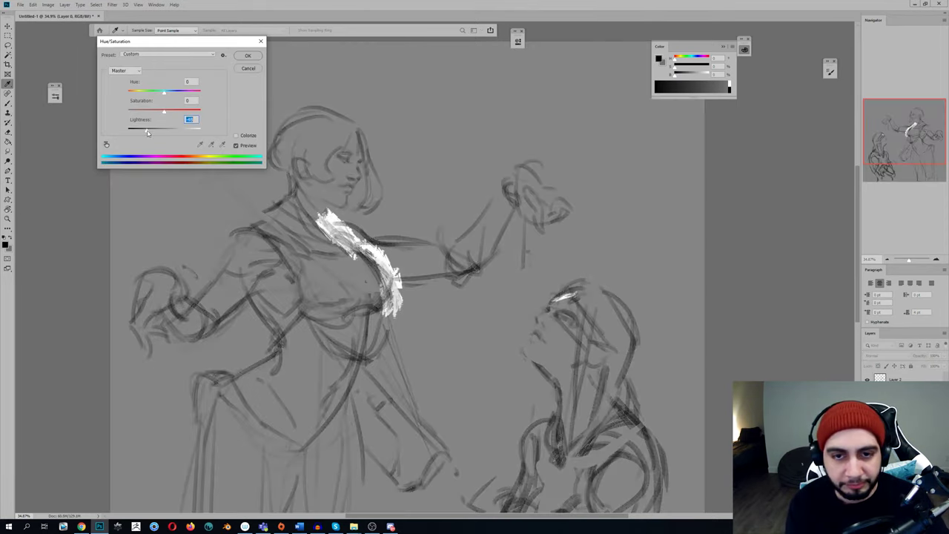
key("Return")
key("b")
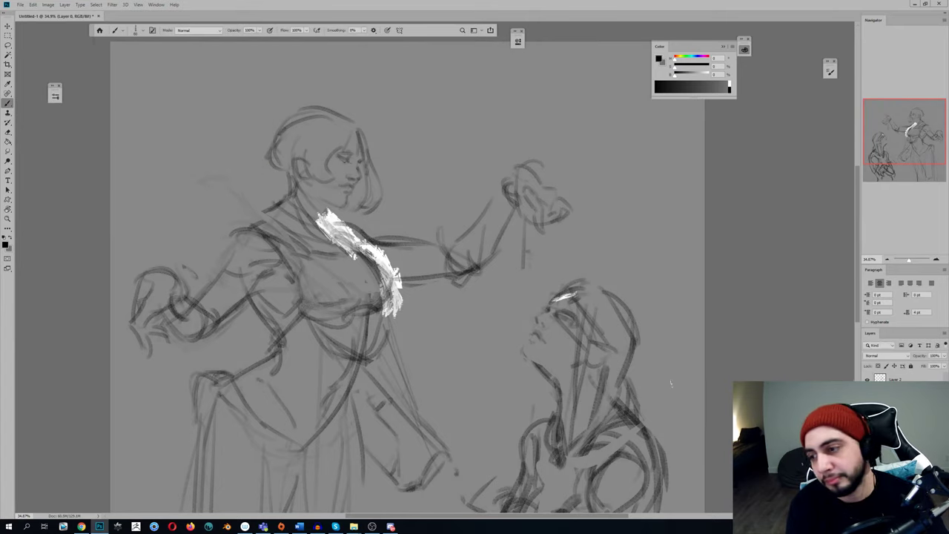
Set the sketch layer's blend mode to Multiply so its white patches blend into the grey background
left_click(879, 356)
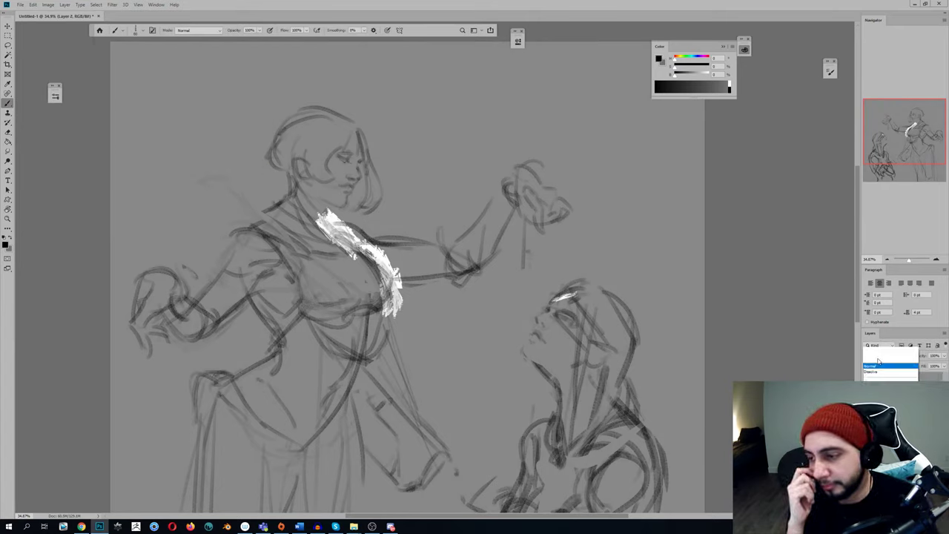
left_click(878, 362)
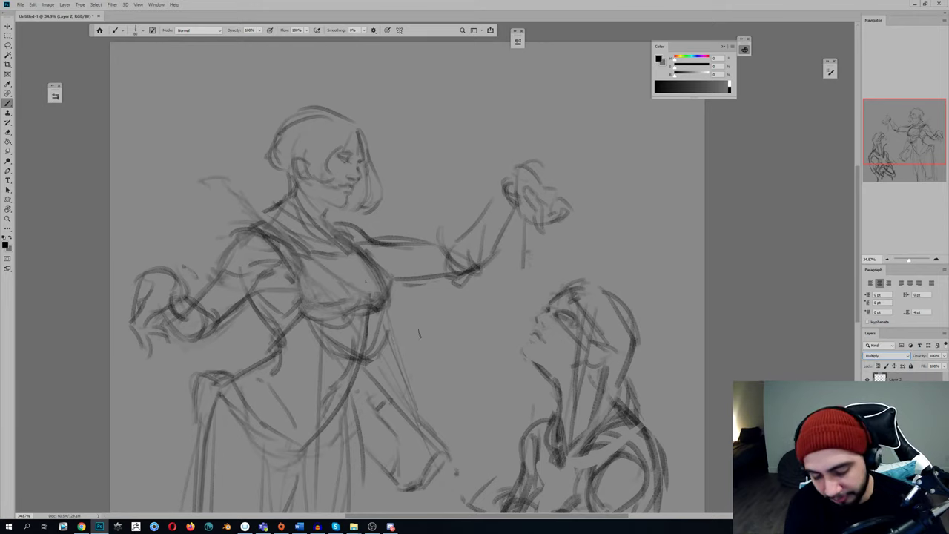
key("ctrl+shift+alt+n")
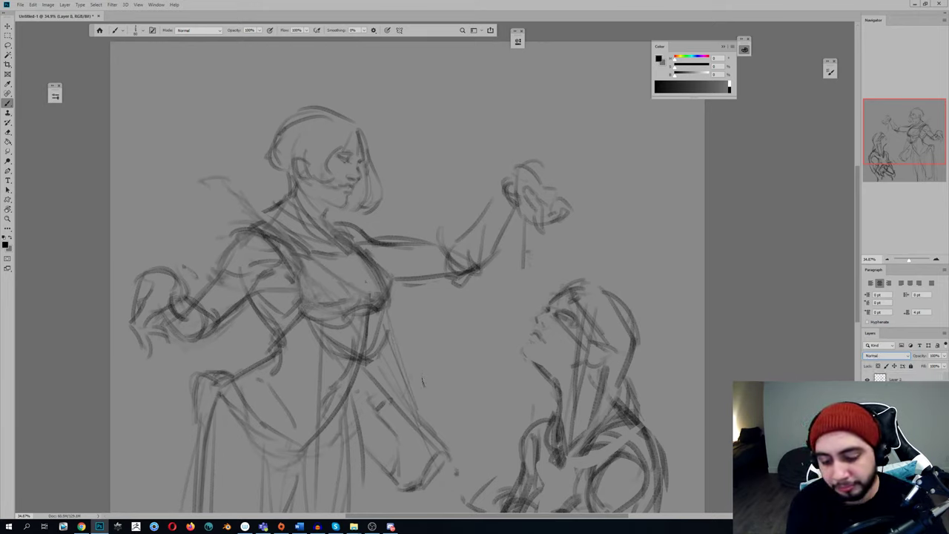
Colorize the grey background to an olive yellow with Hue/Saturation and compare the mirrored view
key("ctrl+u")
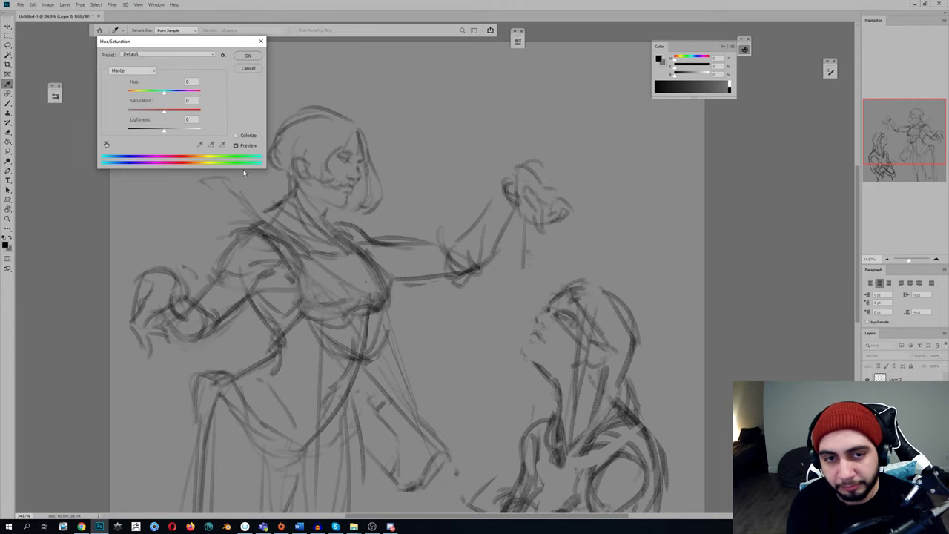
left_click(236, 135)
left_click_drag(130, 92, 140, 94)
left_click(248, 55)
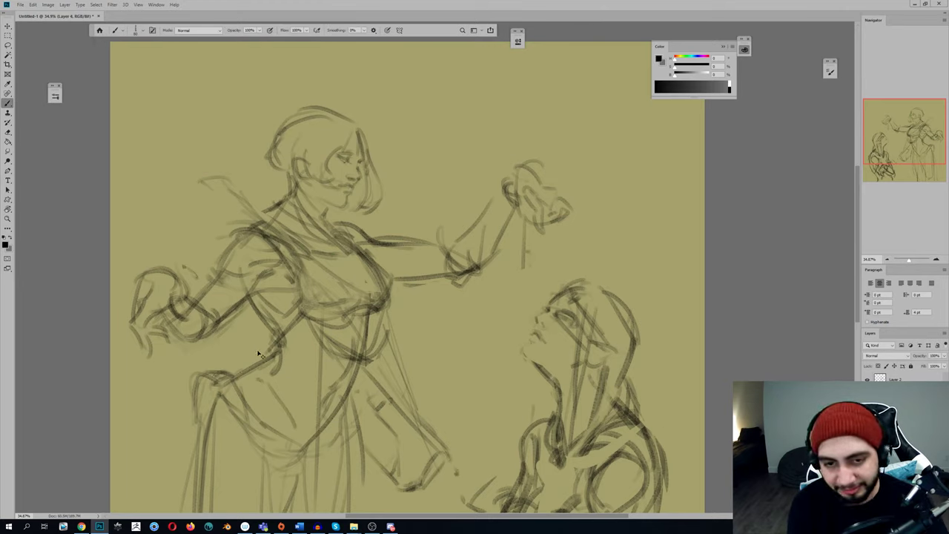
key("h")
key("h")
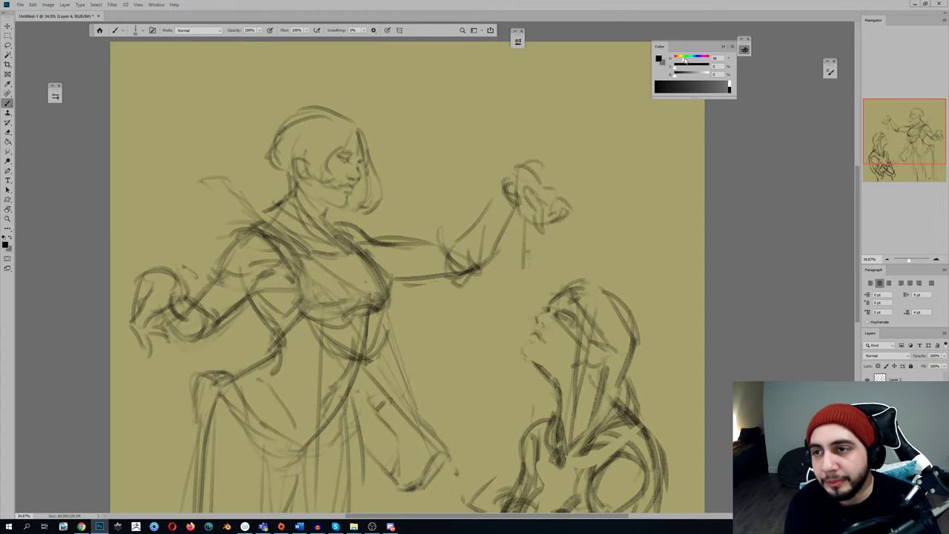
Try painting the standing woman's face, neck and raised arm in a pinkish skin tone, and undo the strokes
mouse_move(677, 74)
left_mouse_down()
mouse_move(689, 77)
mouse_move(684, 68)
left_mouse_up()
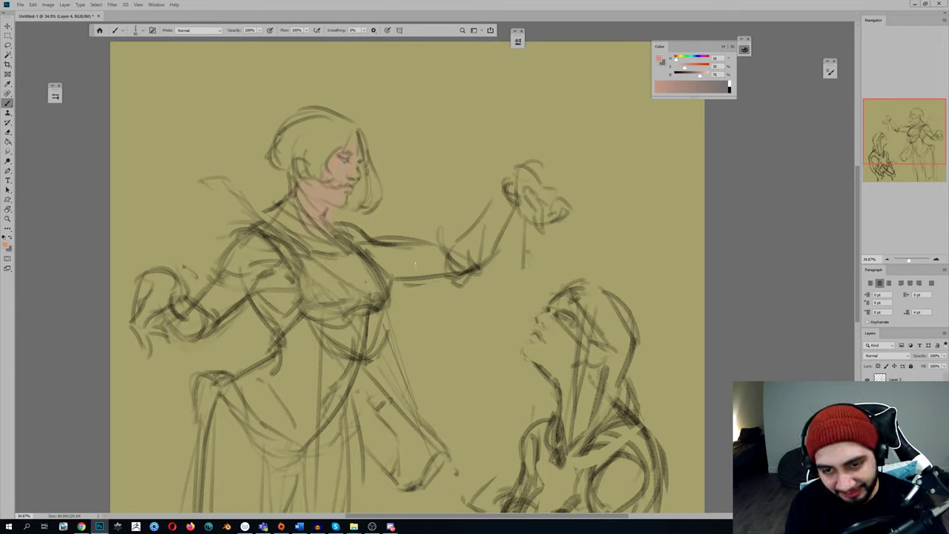
mouse_move(415, 275)
left_mouse_down()
mouse_move(388, 255)
mouse_move(396, 263)
left_mouse_up()
left_click_drag(495, 228, 471, 264)
key("ctrl+z")
key("ctrl+z")
key("l")
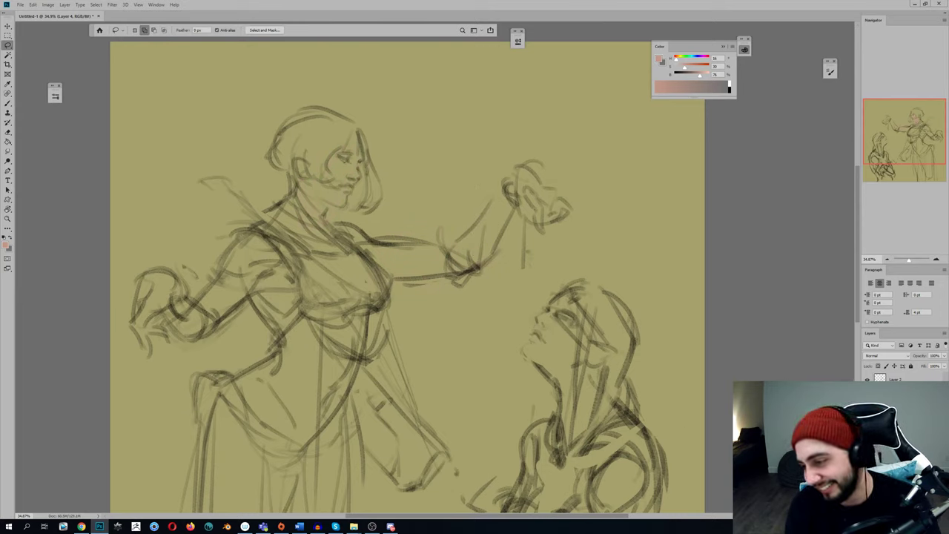
Desaturate the olive background to a neutral grey with Hue/Saturation
key("ctrl+u")
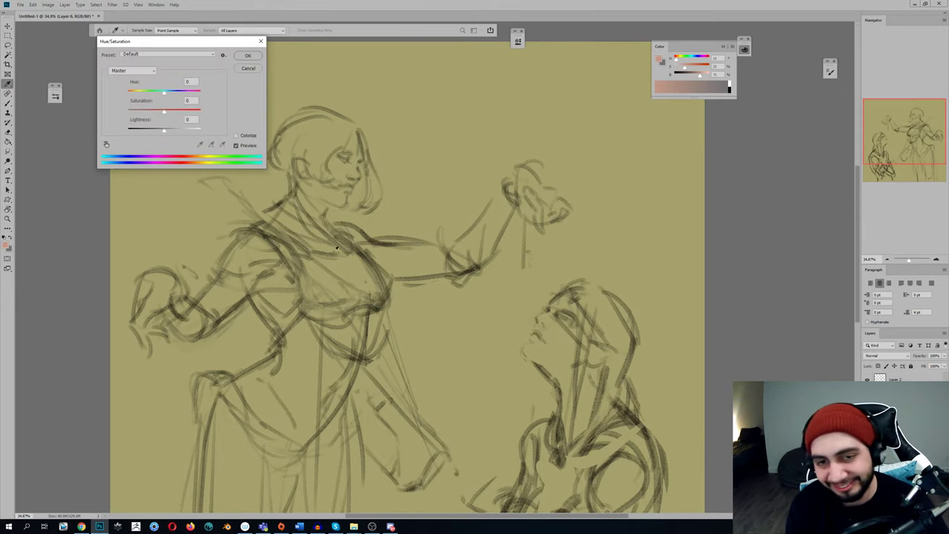
left_click_drag(178, 99, 138, 97)
left_click(248, 55)
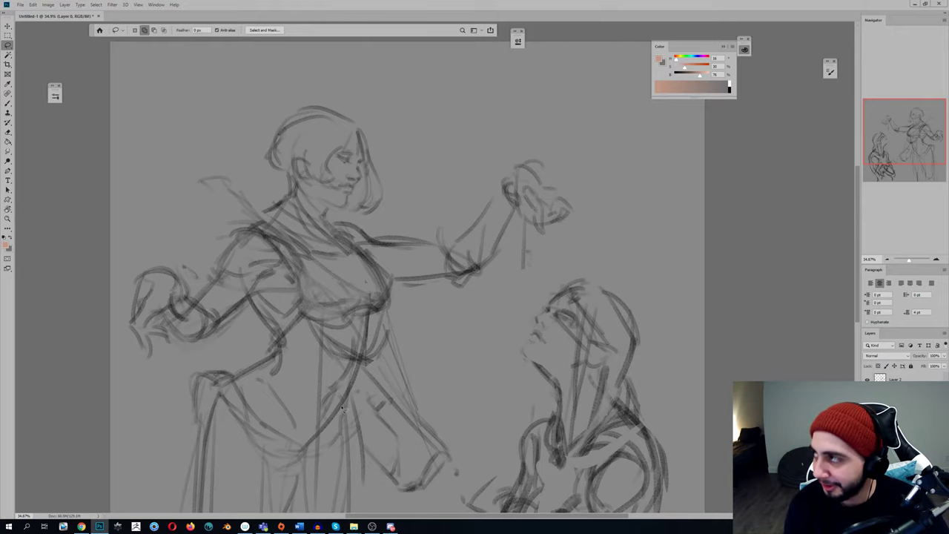
Try blocking in the standing woman's face and hair with a smaller brush in dark grey, and undo the strokes
key("z")
mouse_move(362, 304)
left_mouse_down()
mouse_move(326, 297)
mouse_move(371, 288)
left_mouse_up()
left_click_drag(327, 249, 337, 291)
key("b")
left_click(398, 272, "alt")
key("bracketleft")
key("bracketleft")
key("bracketleft")
key("bracketleft")
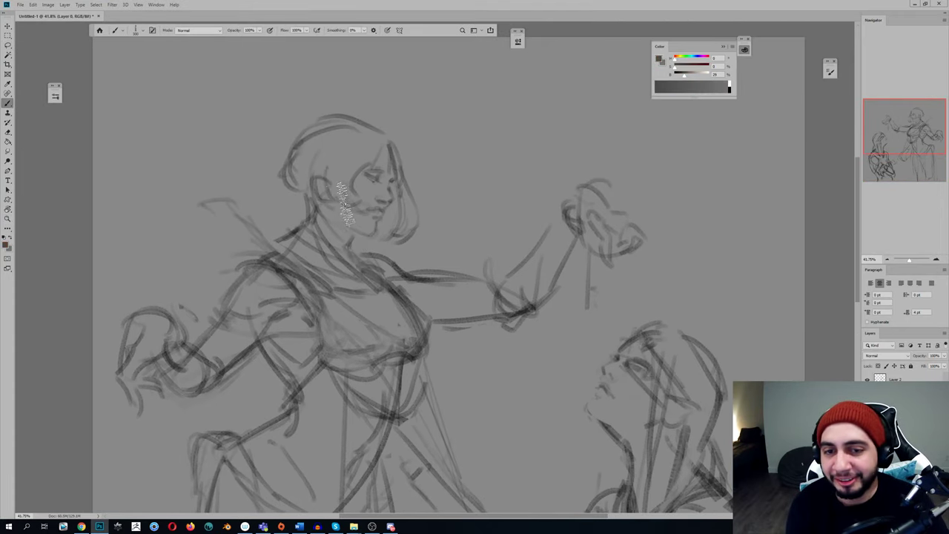
mouse_move(342, 191)
left_mouse_down()
mouse_move(365, 144)
mouse_move(347, 135)
mouse_move(323, 162)
mouse_move(304, 162)
left_mouse_up()
key("ctrl+z")
key("ctrl+alt+z")
key("ctrl+alt+z")
key("ctrl+alt+z")
key("ctrl+alt+z")
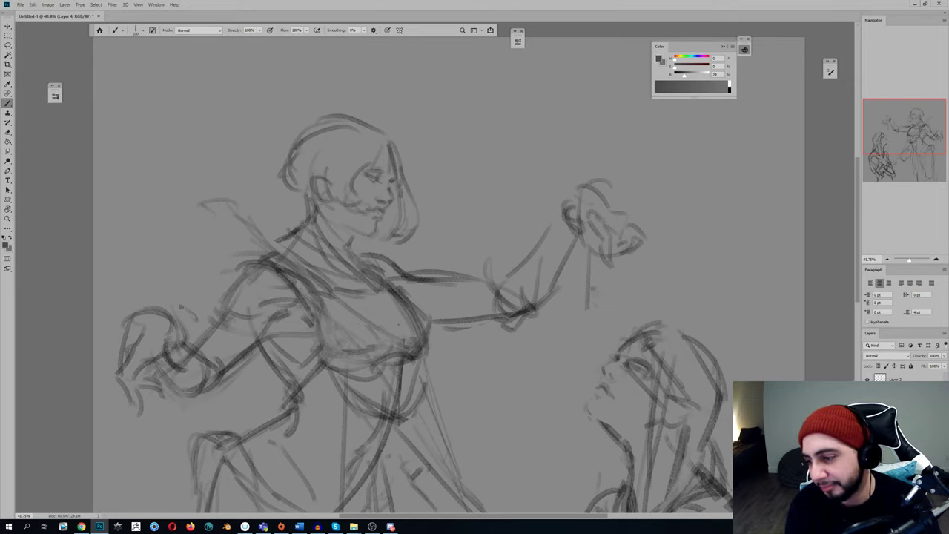
Choose a flat brush from the Sketchers set, testing presets beside the standing woman's neck, and sample a mid grey from the canvas
left_click(681, 74)
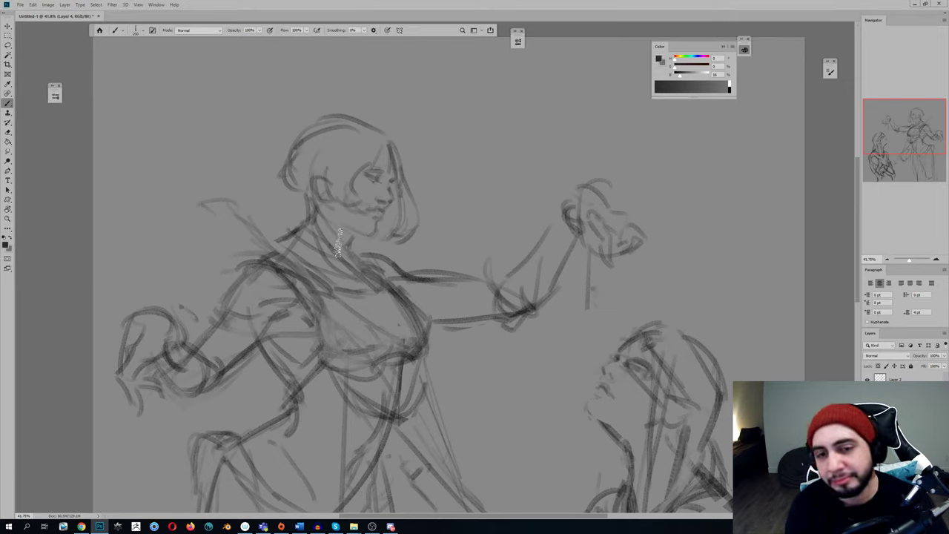
right_click(447, 236)
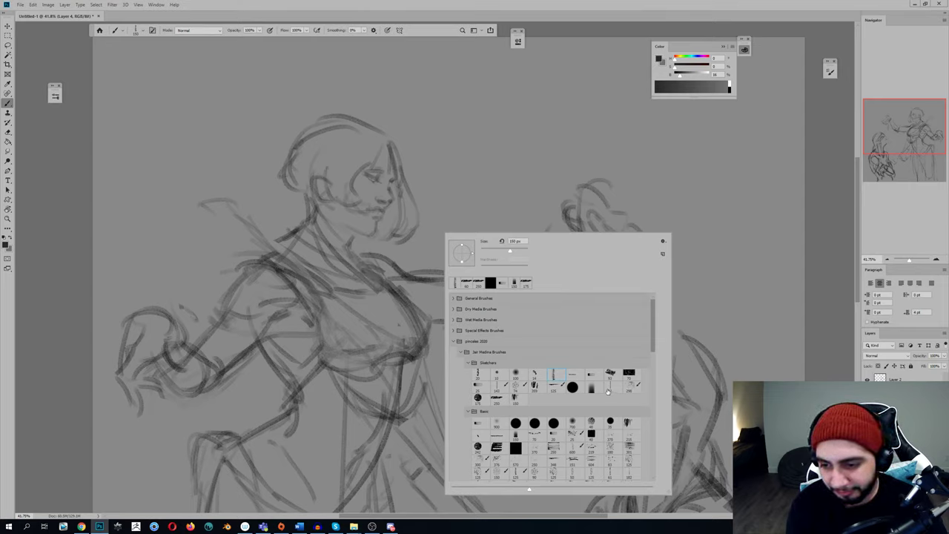
left_click(339, 251)
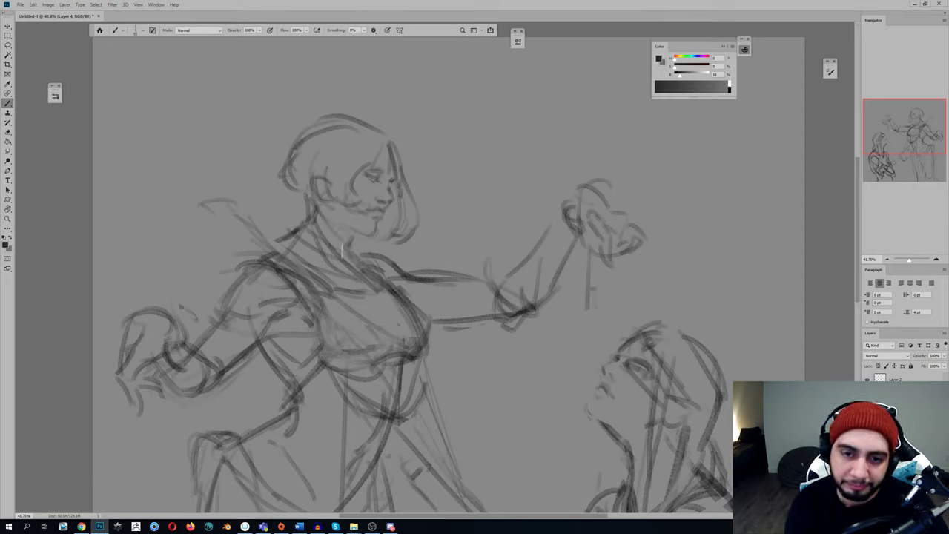
left_click(353, 241, "alt")
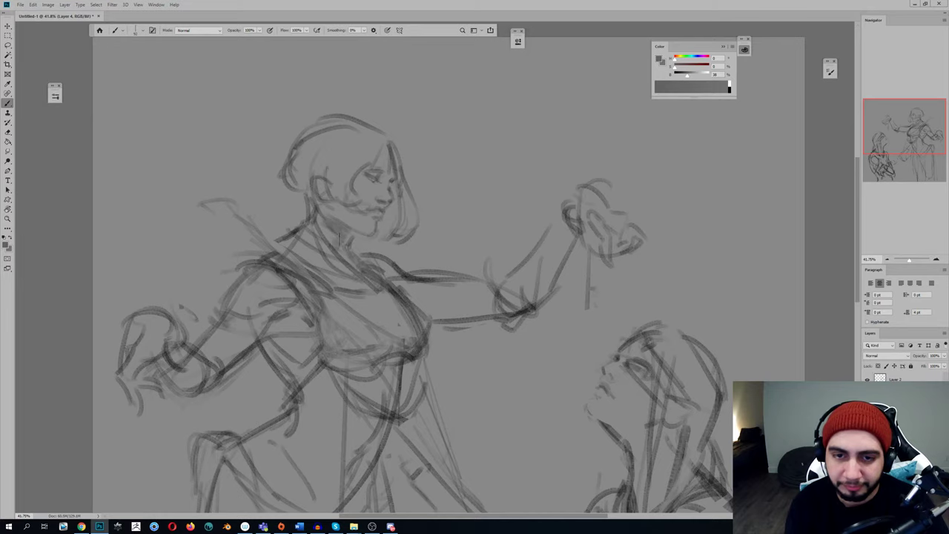
right_click(435, 262)
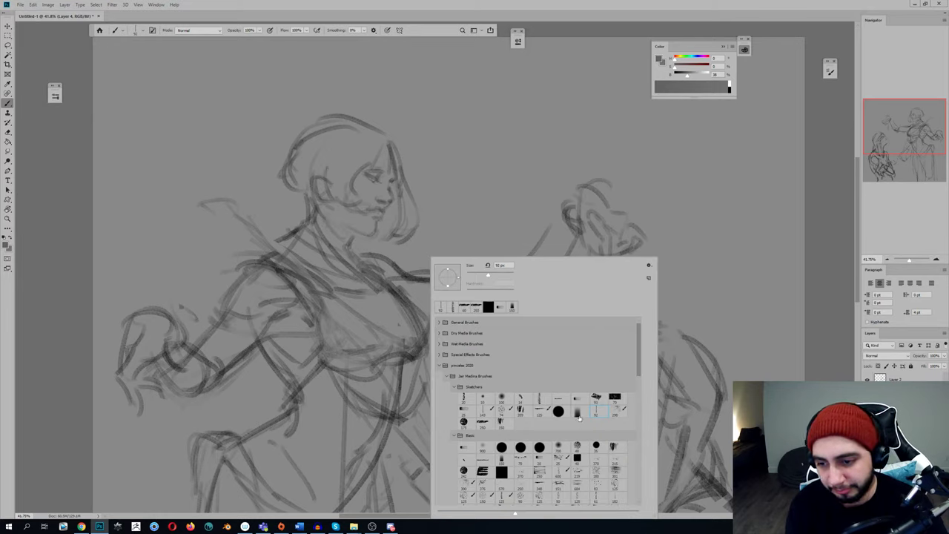
left_click(338, 235)
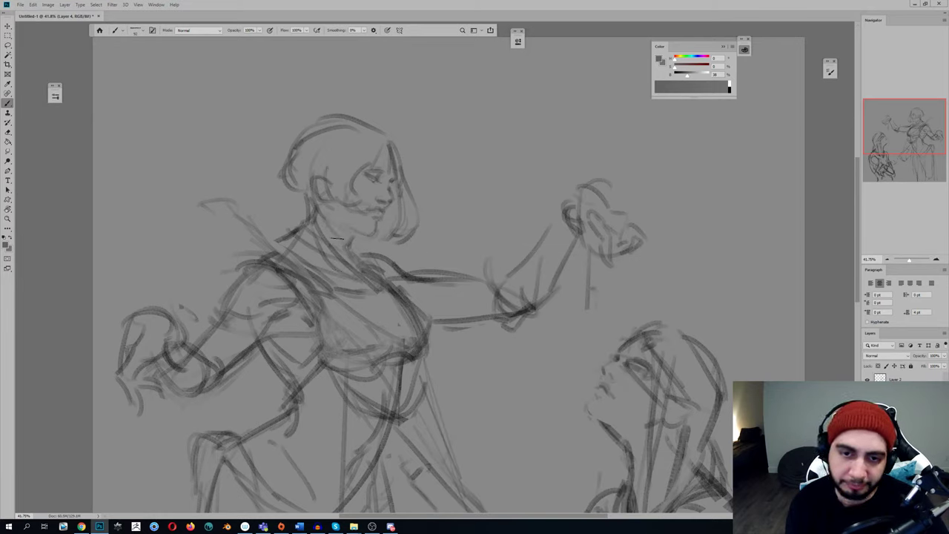
left_click(351, 227, "alt")
Paint a sampled mid-grey tone over the standing woman's face and check it in the mirrored view
left_click_drag(368, 178, 387, 174)
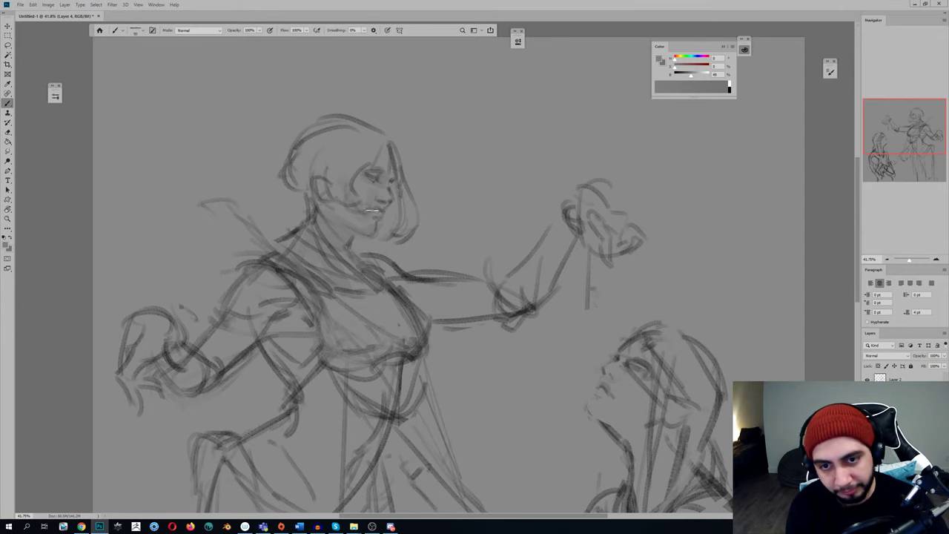
key("z")
left_click_drag(409, 200, 364, 211)
key("h")
key("z")
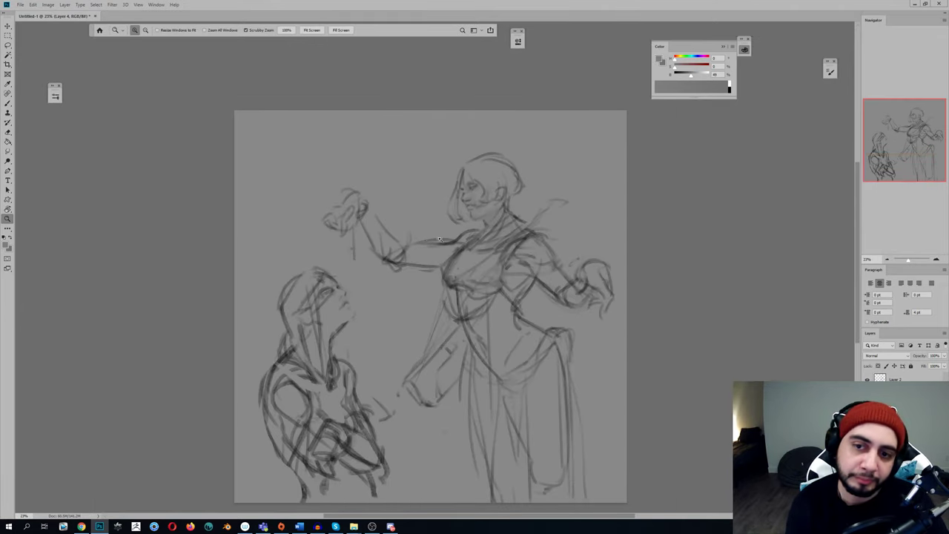
left_click_drag(432, 229, 486, 204)
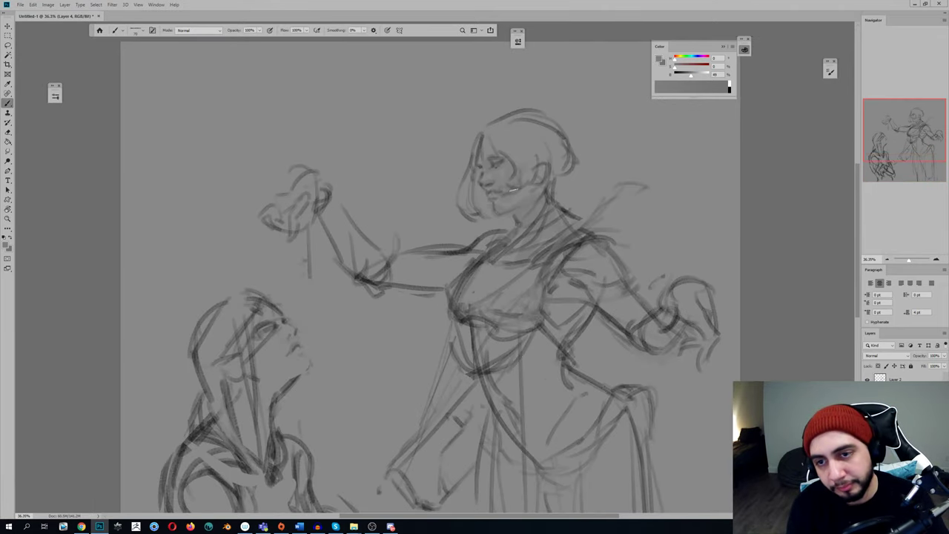
Restore the view from mirrored and paint a light grey tone over the woman's forehead and hair with a larger brush
key("ctrl+shift+h")
key("]")
key("]")
key("]")
key("]")
mouse_move(364, 131)
left_mouse_down()
mouse_move(355, 152)
mouse_move(328, 135)
left_mouse_up()
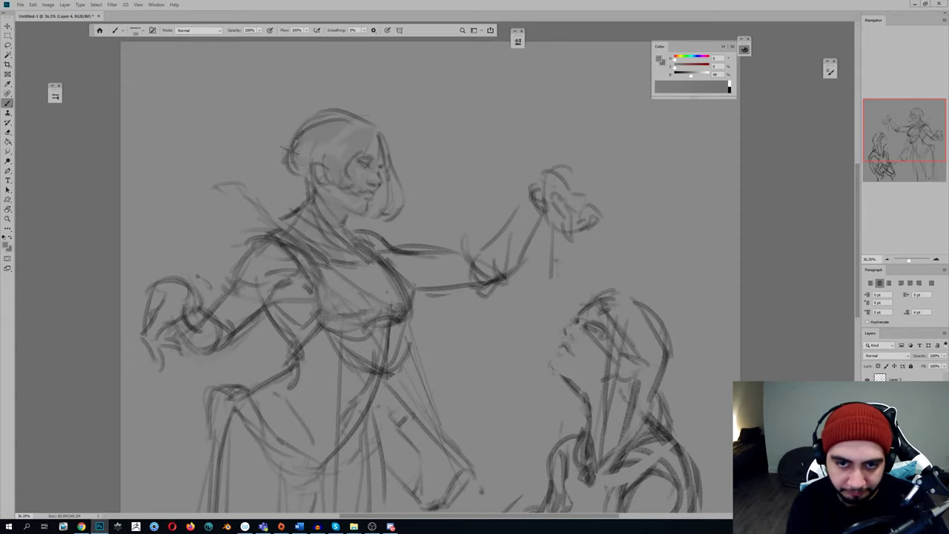
Try blocking in the standing woman's skirt with a dark grey stroke down from the hip, and undo it
key("ctrl+space")
left_click_drag(414, 187, 371, 191)
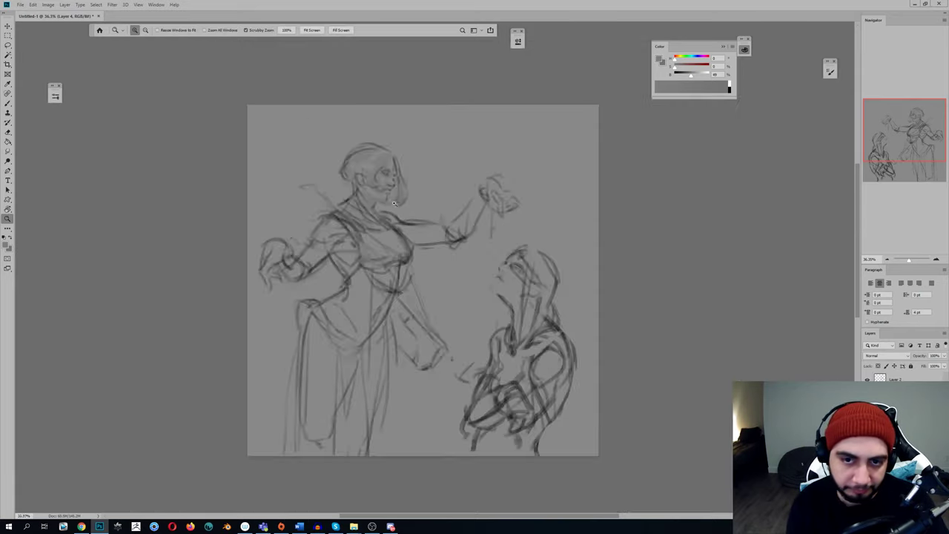
key("space")
mouse_move(371, 235)
left_mouse_down()
mouse_move(352, 220)
mouse_move(333, 236)
left_mouse_up()
key("ctrl+space")
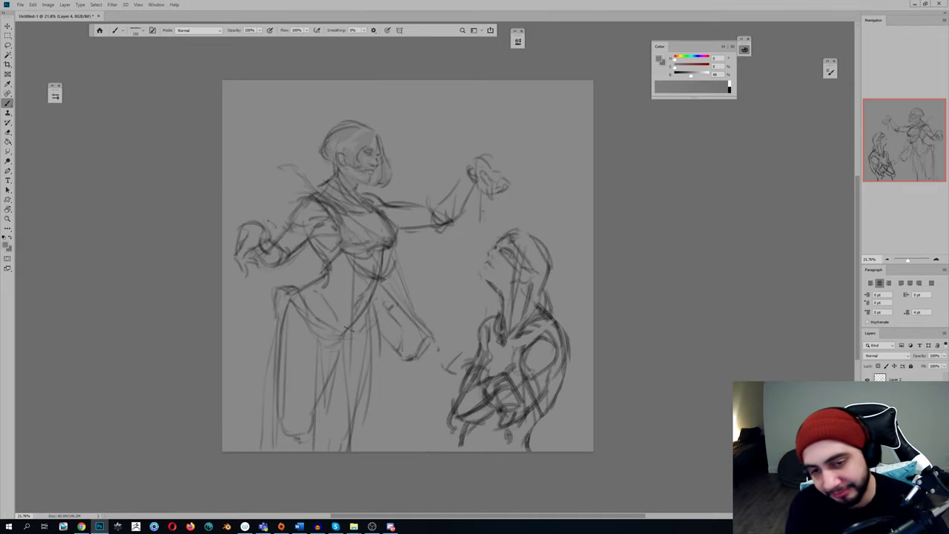
left_click(385, 249, "alt")
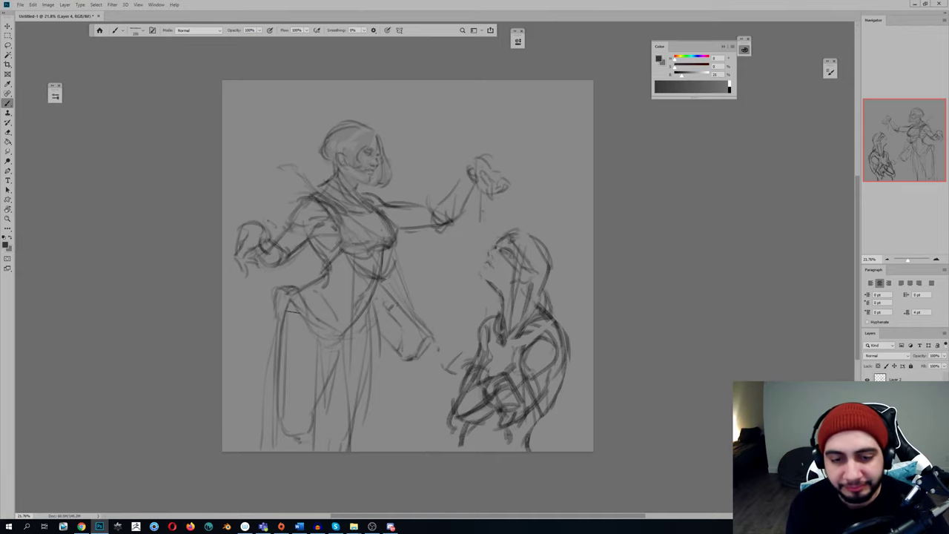
right_click(377, 308)
left_click(321, 365)
left_click_drag(296, 312, 295, 438)
key("ctrl+z")
Block in the standing woman's bodice from the collar to the bust in dark grey with a smaller brush
key("bracketleft")
key("bracketleft")
mouse_move(344, 222)
left_mouse_down()
mouse_move(363, 247)
mouse_move(362, 227)
mouse_move(349, 239)
mouse_move(362, 234)
mouse_move(353, 221)
mouse_move(394, 239)
left_mouse_up()
left_click(355, 226, "alt")
mouse_move(340, 190)
left_mouse_down()
mouse_move(358, 221)
mouse_move(336, 183)
mouse_move(340, 211)
mouse_move(317, 197)
left_mouse_up()
Give the eraser a flat brush tip, clean the shoulder edge, and extend the dark collar around the woman's neck
key("e")
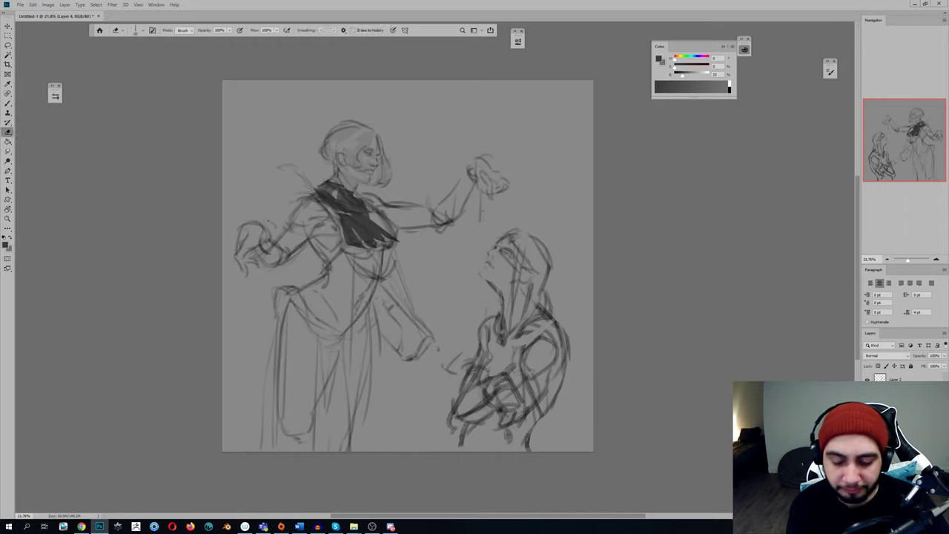
right_click(356, 246)
left_click(482, 390)
left_click(314, 187)
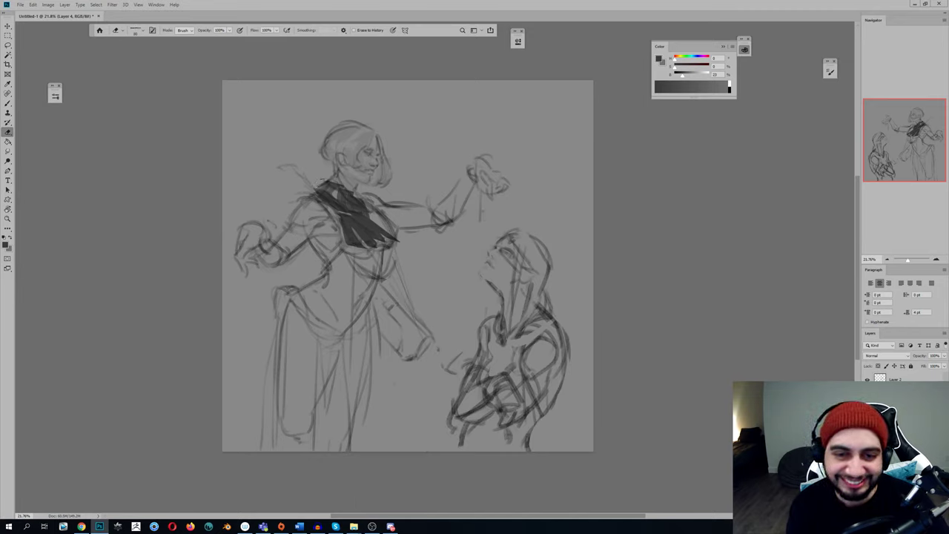
key("b")
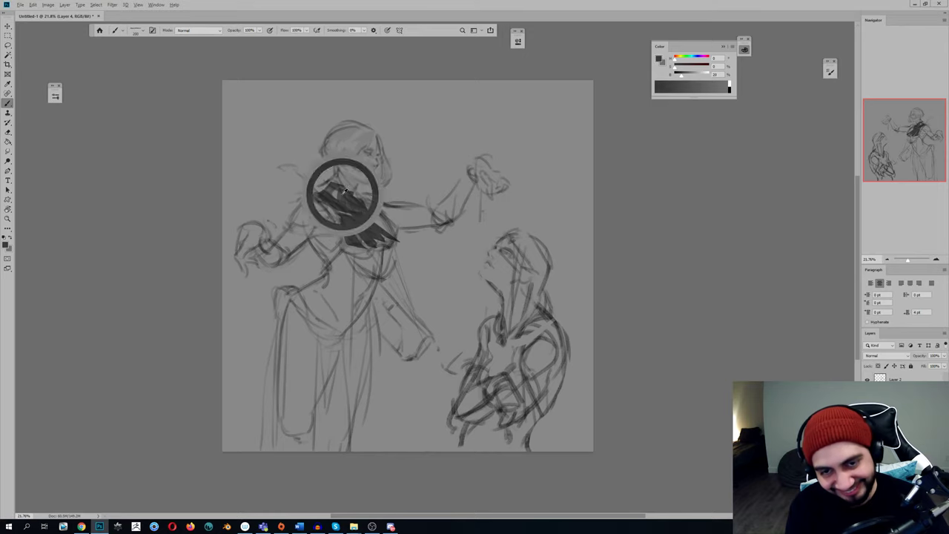
left_click(345, 192, "alt")
mouse_move(338, 179)
left_mouse_down()
mouse_move(313, 196)
mouse_move(310, 189)
left_mouse_up()
key("e")
key("b")
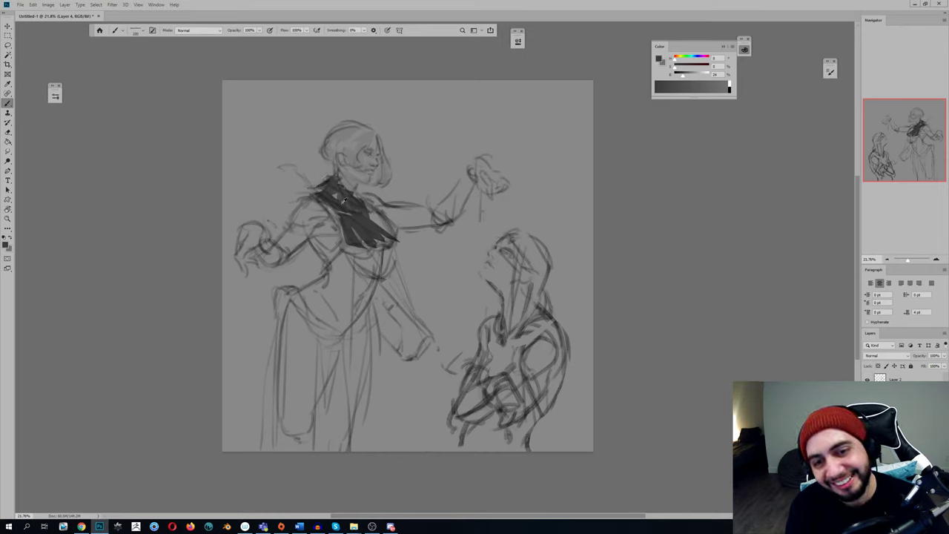
Paint a thin light seam across the upper bodice using the sampled background grey
left_click(377, 224, "alt")
mouse_move(368, 216)
left_mouse_down()
mouse_move(343, 215)
mouse_move(377, 210)
left_mouse_up()
left_click(359, 205, "alt")
left_click(376, 213, "alt")
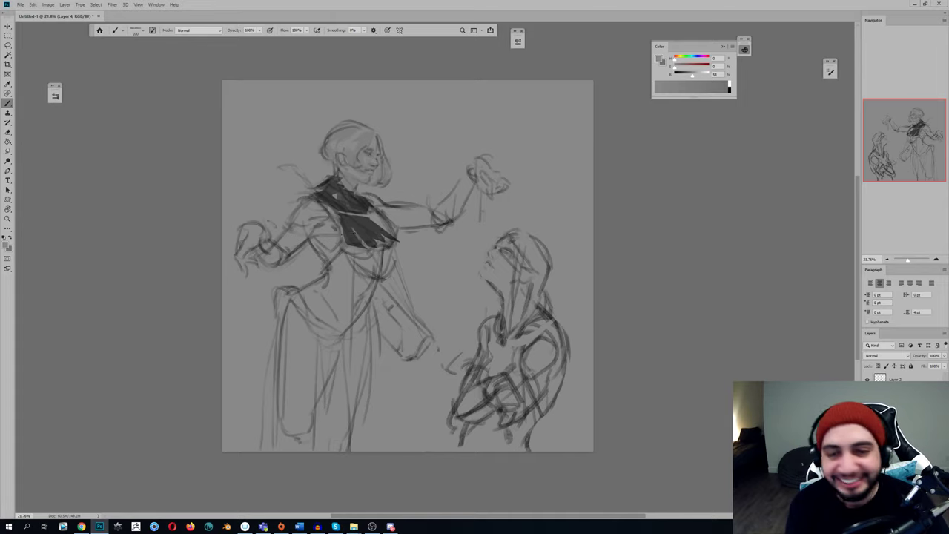
Fill the lower bust in dark grey and paint the V-shaped piece beneath it, undoing the last stray stroke
left_click(390, 242, "alt")
mouse_move(396, 233)
left_mouse_down()
mouse_move(346, 244)
mouse_move(372, 231)
mouse_move(361, 218)
mouse_move(366, 206)
mouse_move(345, 220)
mouse_move(338, 209)
mouse_move(348, 250)
mouse_move(372, 253)
mouse_move(346, 247)
mouse_move(333, 209)
mouse_move(375, 280)
left_mouse_up()
left_click(382, 236, "alt")
left_click(370, 235, "alt")
mouse_move(359, 256)
left_mouse_down()
mouse_move(372, 274)
mouse_move(382, 251)
mouse_move(376, 291)
mouse_move(379, 271)
mouse_move(396, 272)
left_mouse_up()
key("ctrl+z")
key("z")
key("z")
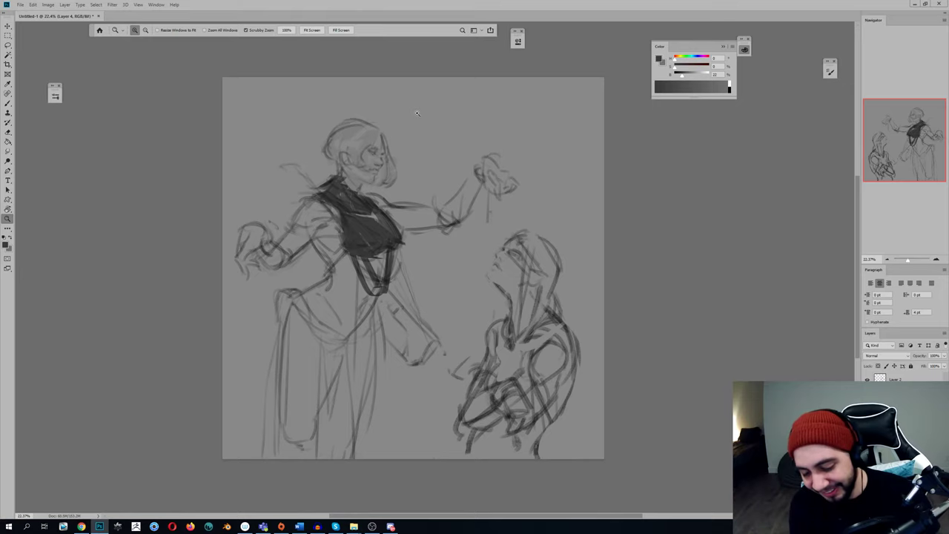
Paint the curved waistband across the standing woman's hips in dark grey
key("b")
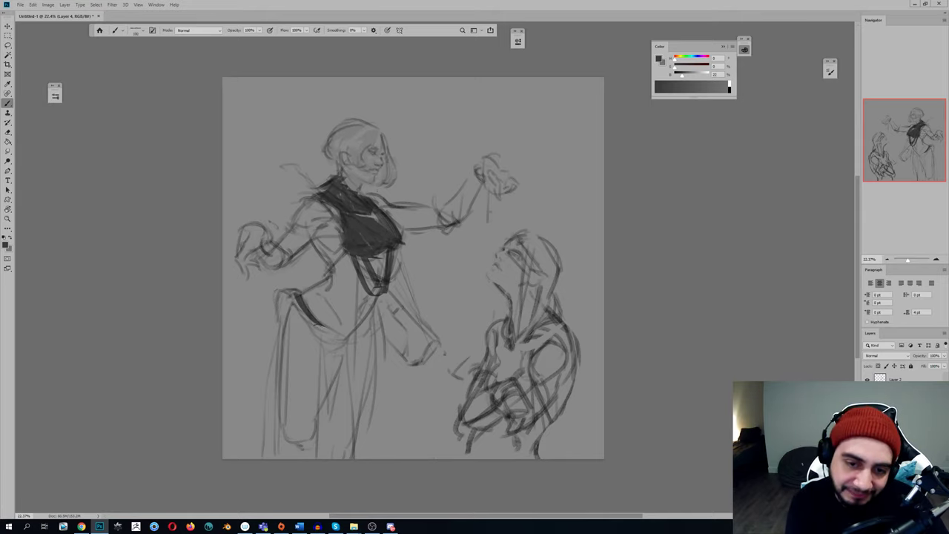
left_click_drag(293, 301, 319, 333)
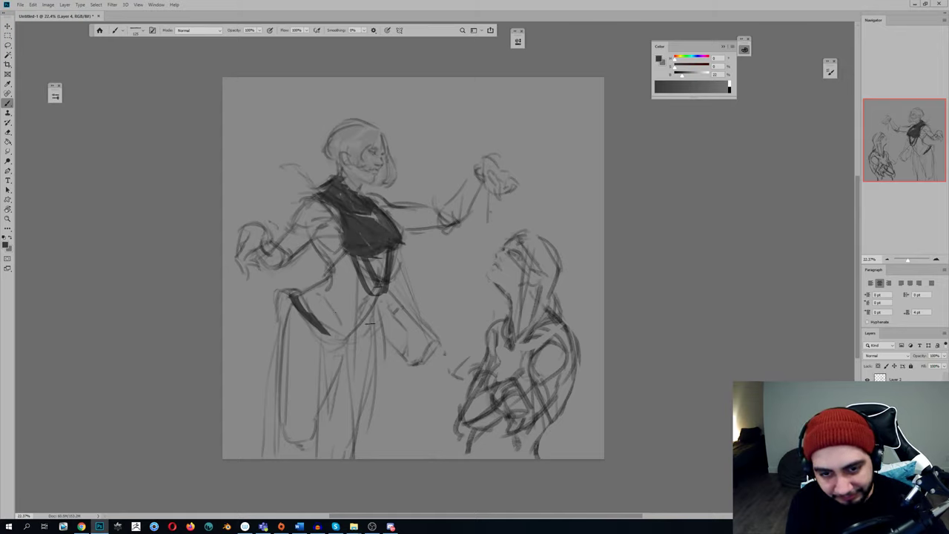
left_click_drag(376, 331, 341, 336)
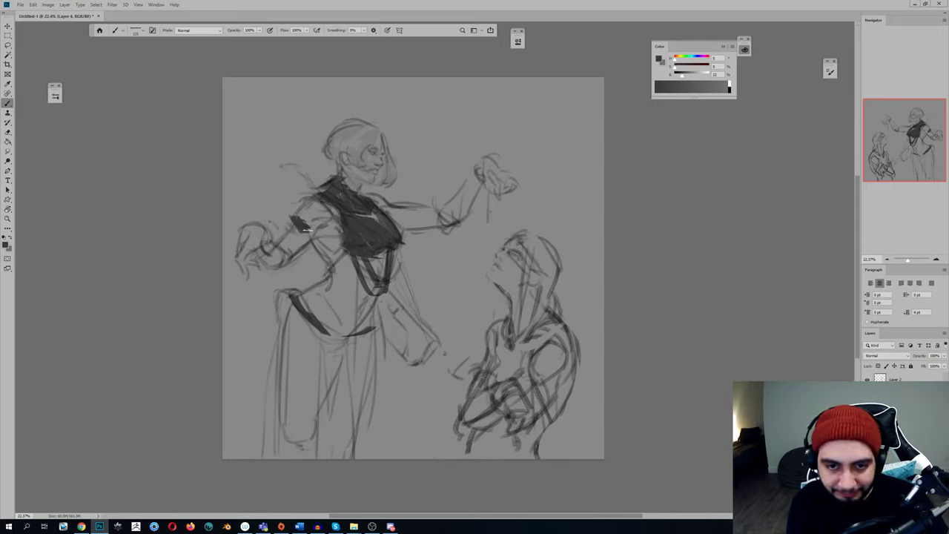
Block in the short sleeve on the woman's lowered arm in dark grey, shaping it over the shoulder
left_click_drag(302, 218, 315, 217)
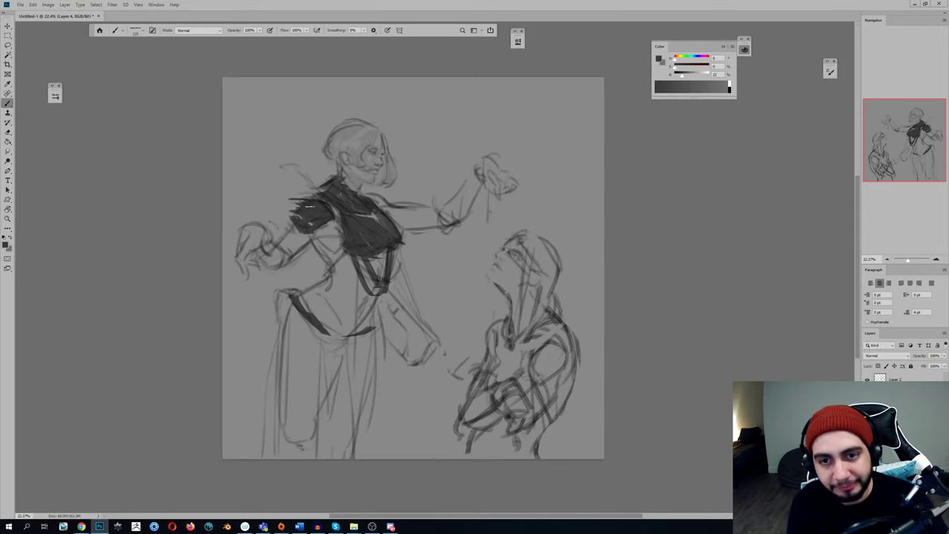
left_click_drag(315, 217, 281, 216)
key("l")
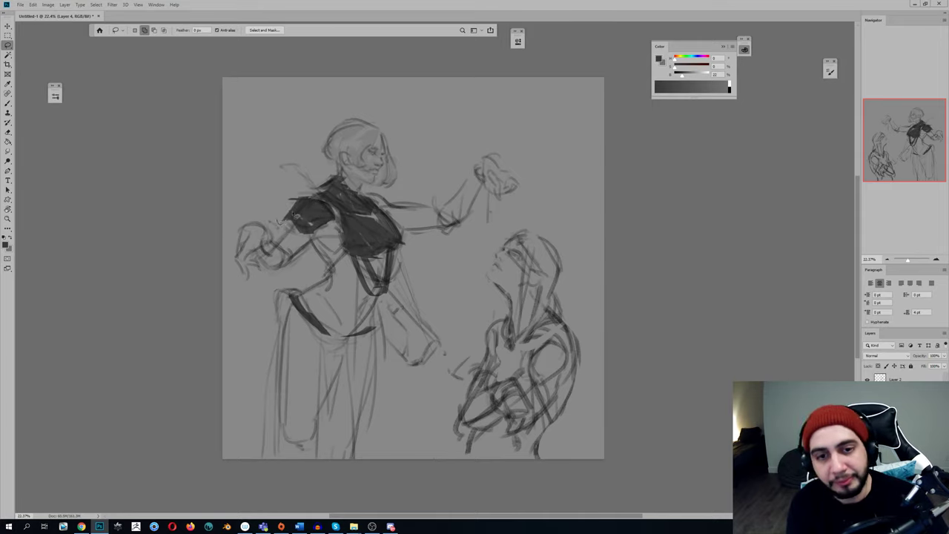
key("b")
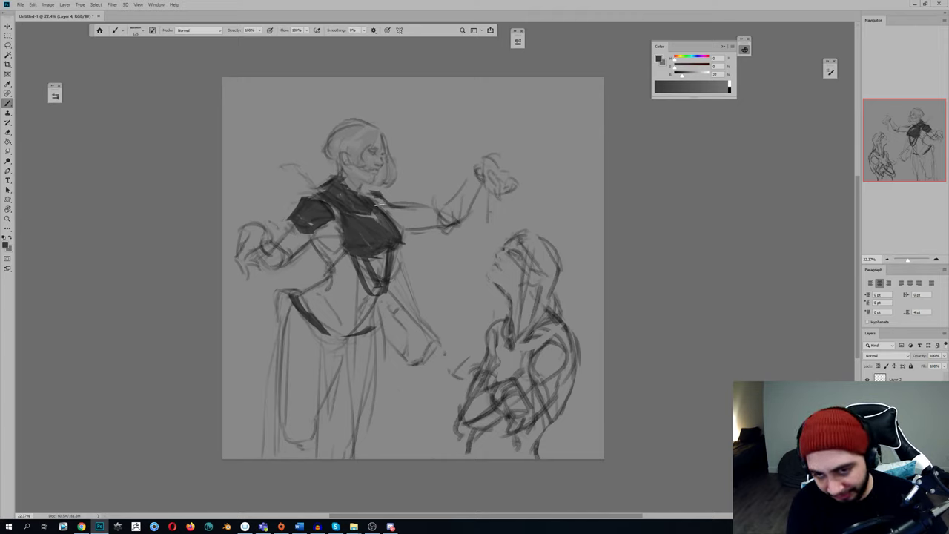
Paint the shoulder and sleeve edge of the woman's raised arm in dark grey
left_click_drag(371, 197, 396, 206)
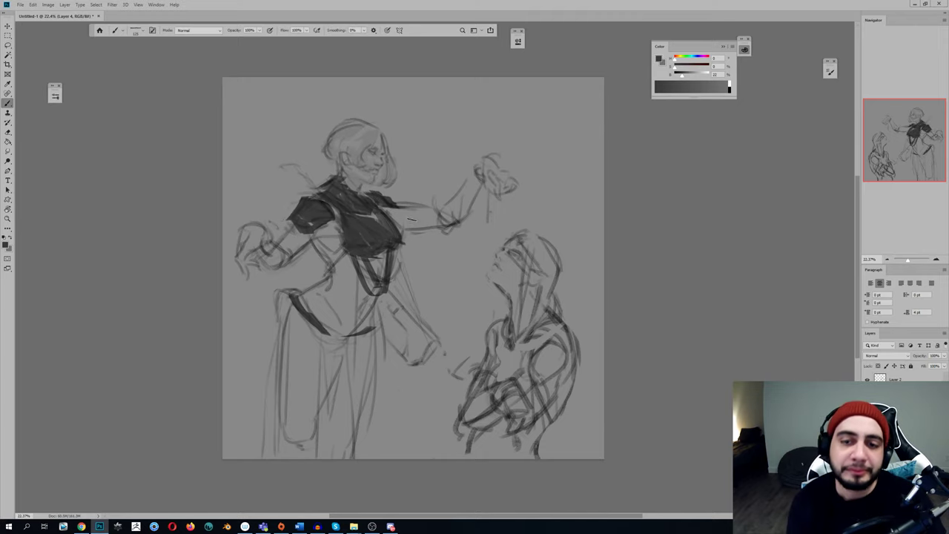
left_click_drag(394, 208, 401, 215)
left_click_drag(396, 213, 405, 232)
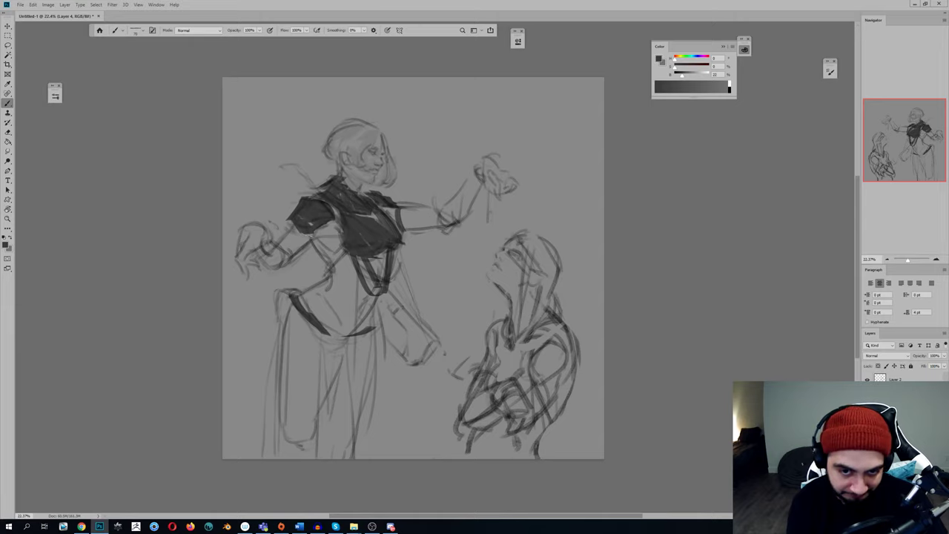
Fill the forearm of the woman's raised arm in dark grey from the wrist to the elbow
left_click_drag(467, 175, 442, 221)
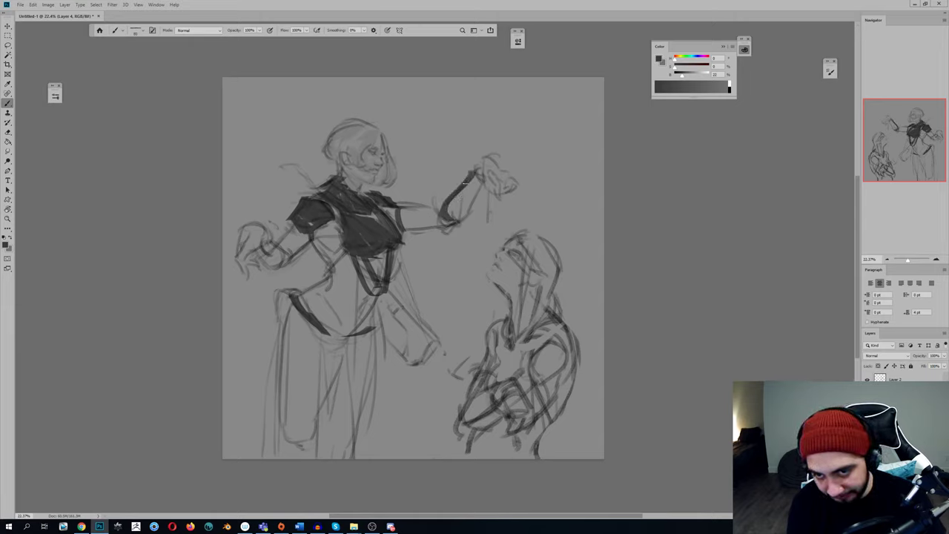
left_click_drag(470, 178, 445, 216)
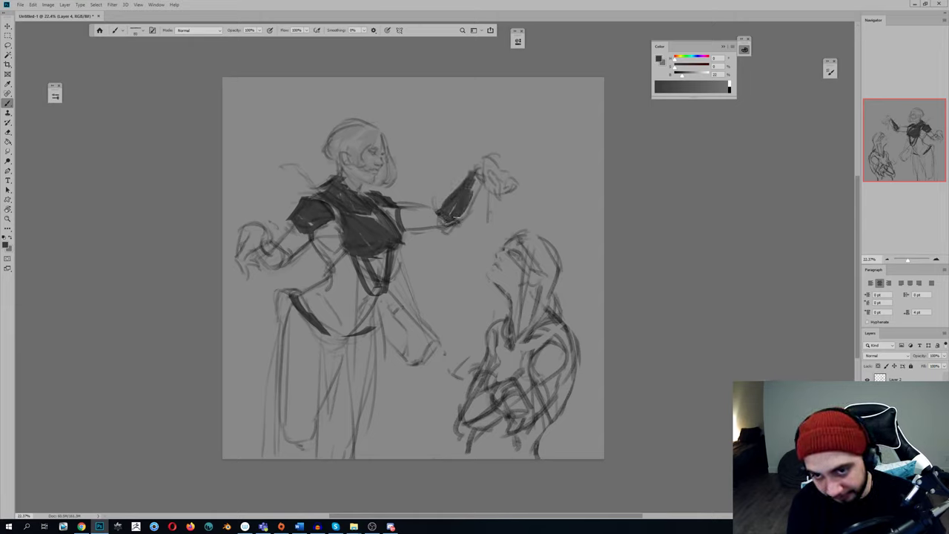
left_click_drag(472, 178, 448, 216)
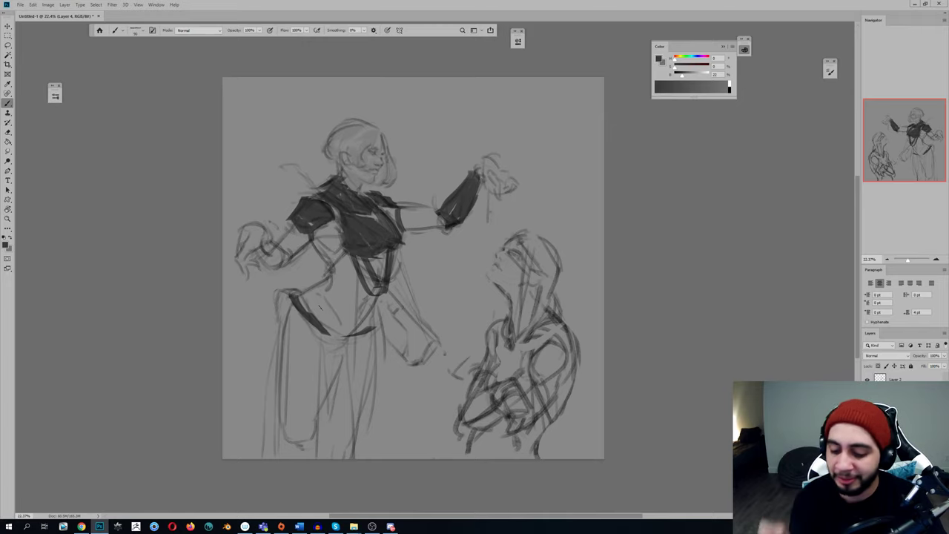
Fill the skirt's rear panel from the hip to the canvas edge in dark grey, trimming and repainting its outer edge
left_click_drag(306, 319, 300, 404)
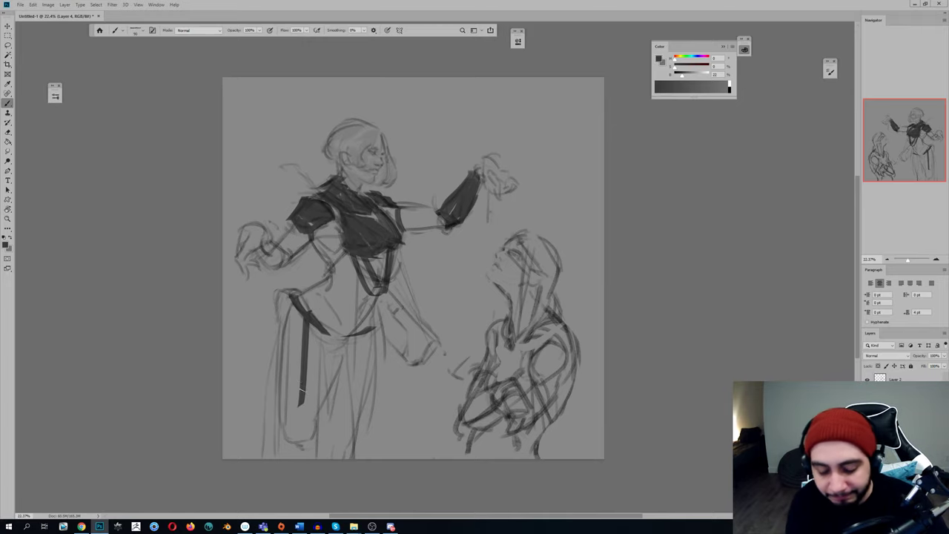
left_click_drag(326, 324, 304, 452)
mouse_move(292, 312)
left_mouse_down()
mouse_move(278, 361)
mouse_move(298, 454)
left_mouse_up()
key("e")
mouse_move(282, 310)
left_mouse_down()
mouse_move(279, 415)
mouse_move(267, 456)
left_mouse_up()
mouse_move(268, 405)
left_mouse_down()
mouse_move(298, 341)
mouse_move(294, 310)
mouse_move(266, 460)
left_mouse_up()
key("b")
left_click(296, 343, "alt")
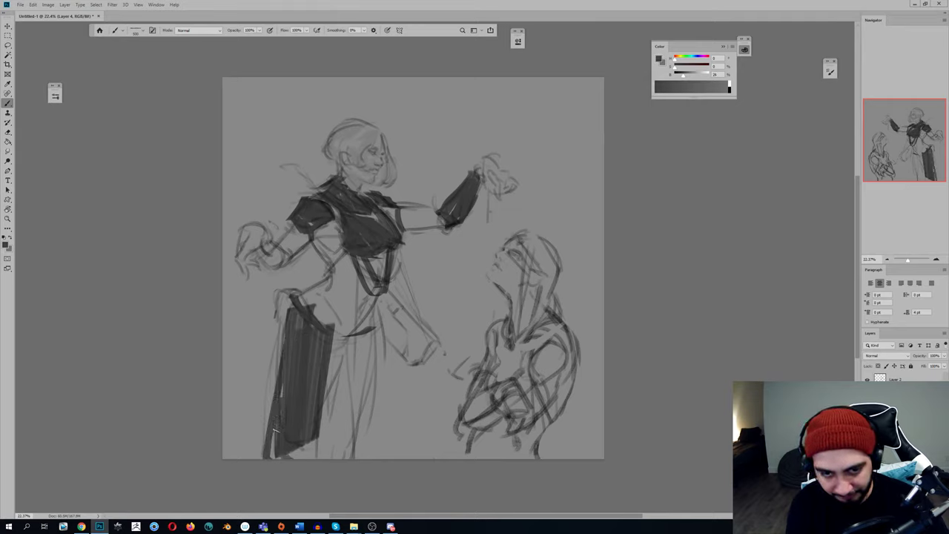
left_click_drag(280, 359, 258, 460)
Paint the edges of the skirt's front panel in long dark grey strokes and start filling between them
mouse_move(378, 327)
left_mouse_down()
mouse_move(377, 458)
mouse_move(366, 458)
left_mouse_up()
left_click_drag(348, 337, 359, 458)
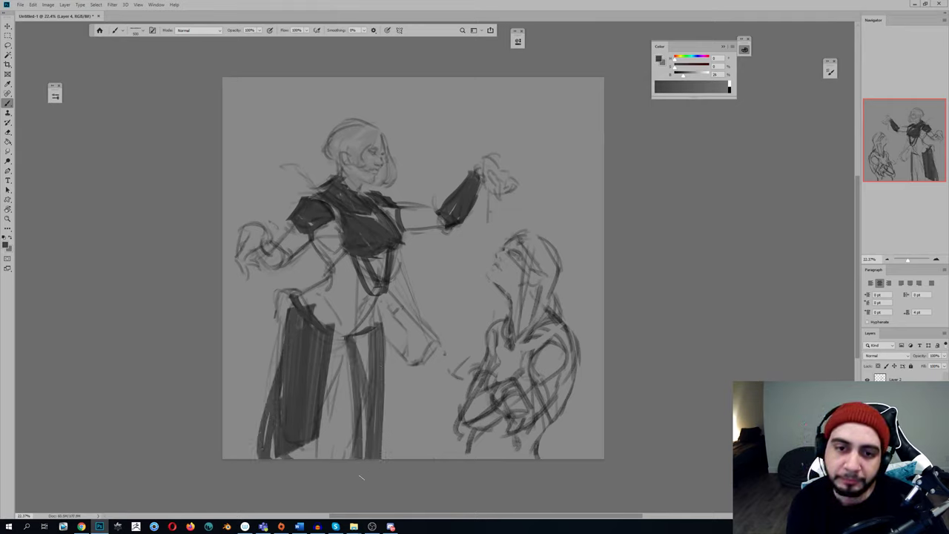
key("ctrl+shift+h")
key("h")
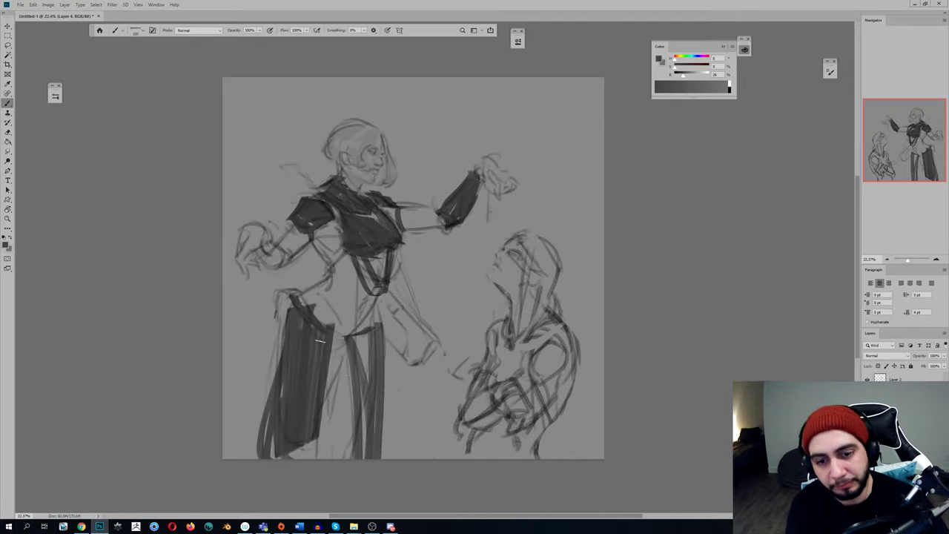
left_click_drag(362, 381, 372, 317)
Paint dark grey contour lines down the standing woman's waist and across to the waistband
left_click_drag(321, 281, 331, 326)
left_click_drag(328, 286, 319, 315)
left_click_drag(324, 281, 366, 329)
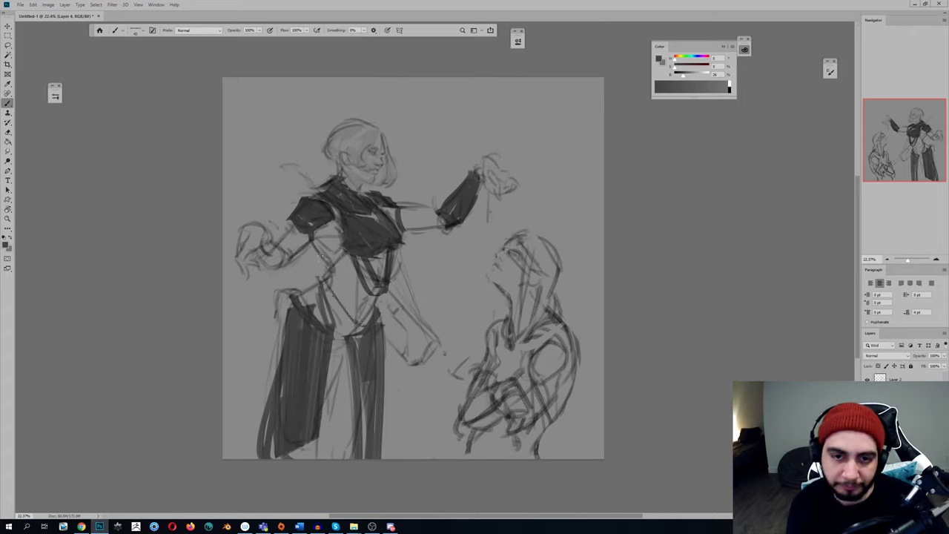
Darken the standing woman's waist contour and shade the fingers of her raised hand in dark grey
mouse_move(319, 276)
left_mouse_down()
mouse_move(344, 249)
mouse_move(342, 235)
left_mouse_up()
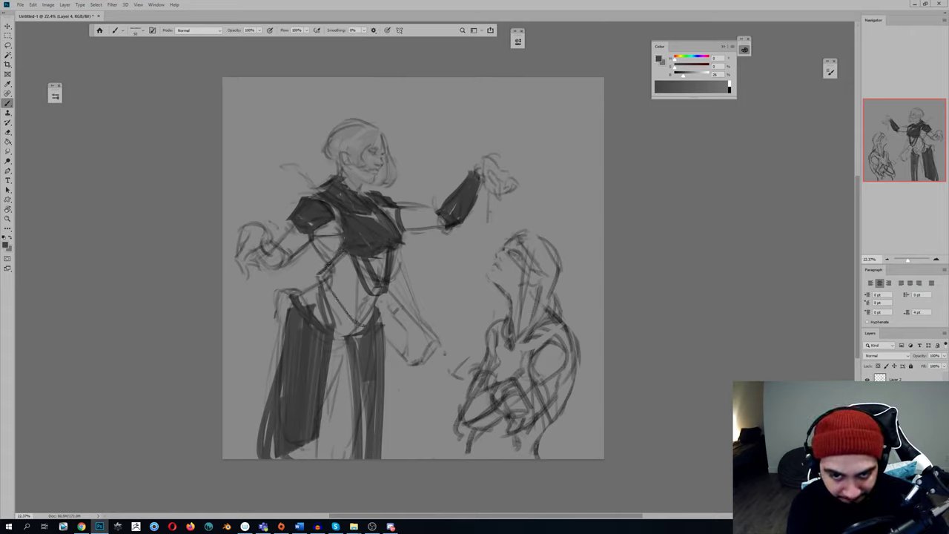
mouse_move(483, 180)
left_mouse_down()
mouse_move(502, 217)
mouse_move(484, 233)
mouse_move(479, 209)
mouse_move(500, 190)
mouse_move(487, 175)
mouse_move(512, 185)
left_mouse_up()
key("ctrl+z")
key("ctrl+z")
left_click_drag(506, 182, 515, 191)
Shade the lowered hand and forearm, the raised arm's bare upper section and the raised hand's fingers in grey
mouse_move(243, 249)
left_mouse_down()
mouse_move(251, 260)
mouse_move(266, 241)
mouse_move(259, 259)
mouse_move(276, 270)
left_mouse_up()
left_click(276, 246, "alt")
left_click_drag(274, 263, 307, 236)
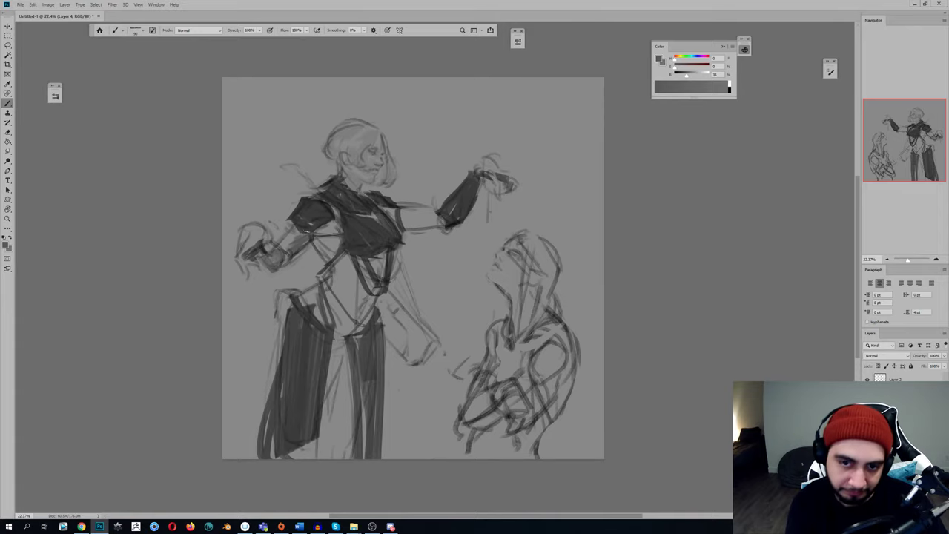
left_click_drag(404, 222, 452, 217)
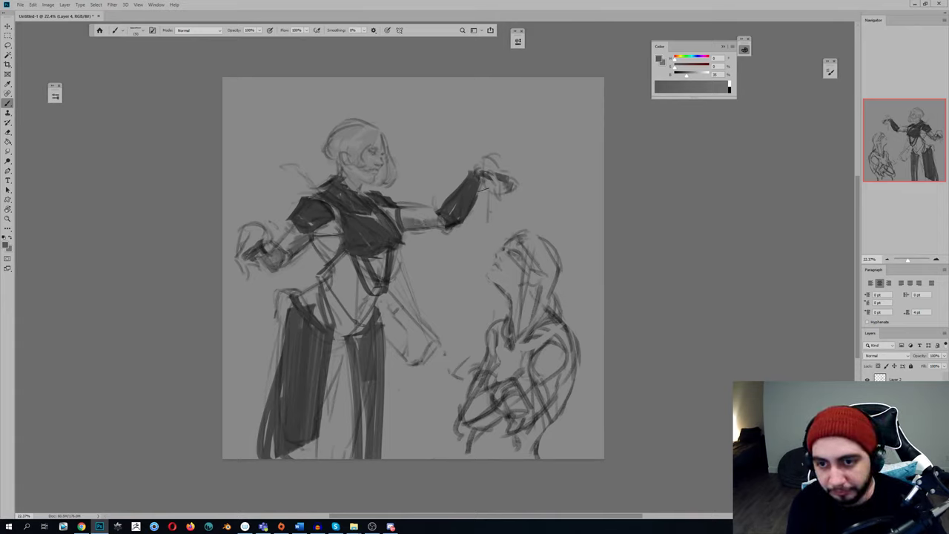
left_click_drag(491, 181, 503, 203)
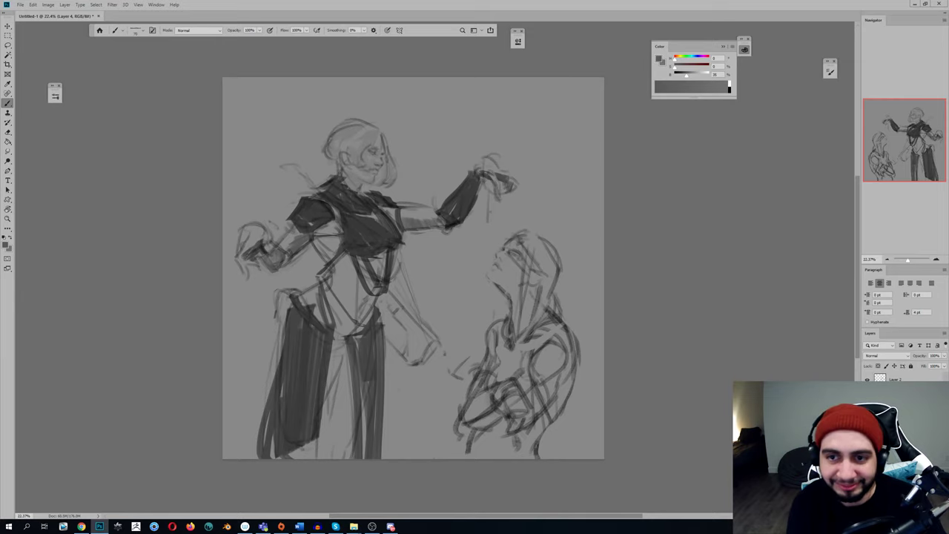
Block in the gap between the skirt's front and rear panels with mid grey strokes
mouse_move(330, 373)
left_mouse_down()
mouse_move(342, 348)
mouse_move(321, 408)
left_mouse_up()
mouse_move(344, 365)
left_mouse_down()
mouse_move(322, 431)
mouse_move(342, 404)
mouse_move(334, 449)
mouse_move(341, 444)
mouse_move(340, 410)
mouse_move(322, 455)
left_mouse_up()
left_click(341, 426, "alt")
left_click(338, 412, "alt")
mouse_move(331, 418)
left_mouse_down()
mouse_move(345, 459)
mouse_move(306, 459)
mouse_move(336, 411)
mouse_move(328, 438)
mouse_move(339, 451)
mouse_move(337, 402)
left_mouse_up()
Clean up the lower end of the gap between the skirt panels and extend its mid grey fill to the canvas edge
key("e")
key("bracketleft")
key("bracketleft")
key("bracketleft")
key("bracketleft")
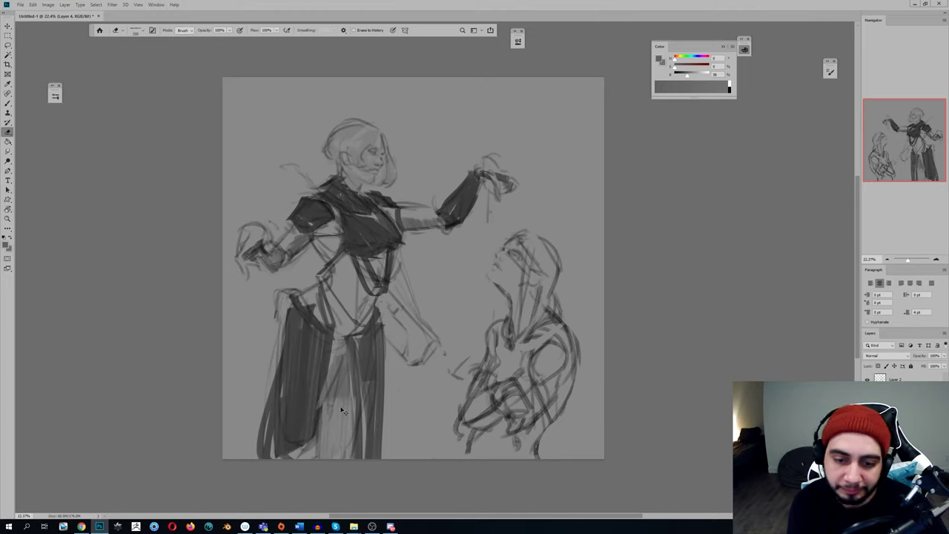
key("ctrl+z")
mouse_move(341, 453)
left_mouse_down()
mouse_move(347, 394)
mouse_move(337, 461)
left_mouse_up()
key("b")
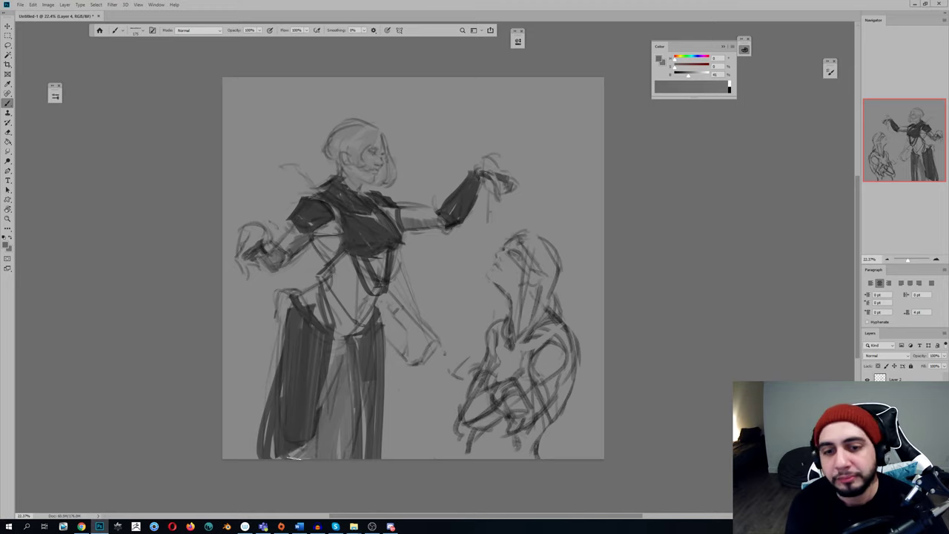
left_click_drag(339, 340, 333, 456)
Flip the canvas, erase a patch low in the skirt's rear panel and repaint the panel to the canvas edge in darker grey
key("ctrl+f")
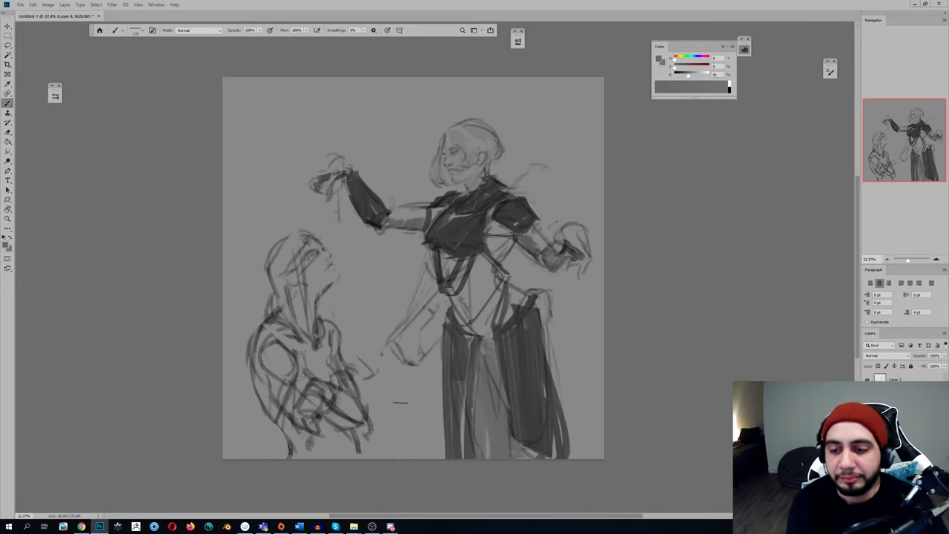
key("e")
mouse_move(520, 401)
left_mouse_down()
mouse_move(524, 454)
mouse_move(532, 448)
left_mouse_up()
key("b")
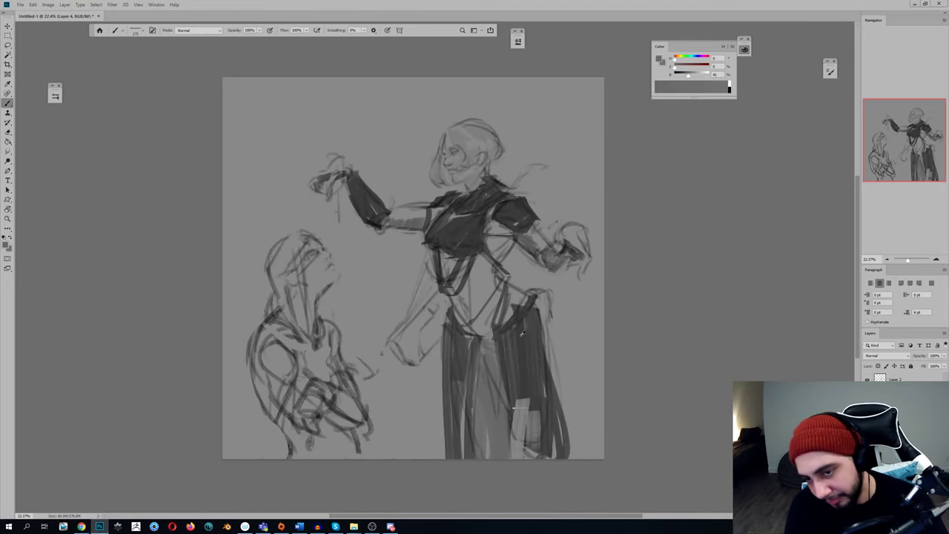
left_click(503, 217, "alt")
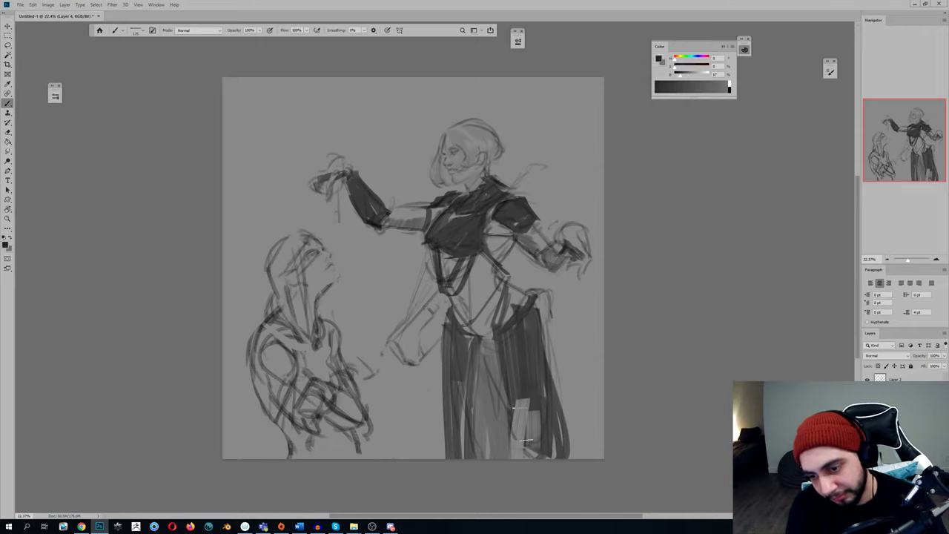
left_click_drag(525, 419, 526, 458)
left_click_drag(510, 331, 526, 452)
left_click_drag(524, 389, 537, 456)
left_click_drag(550, 338, 565, 457)
key("h")
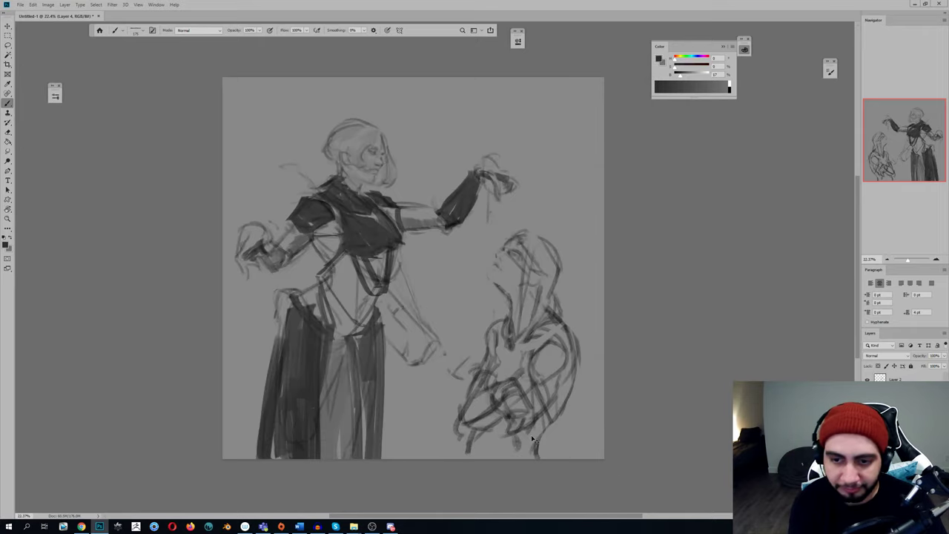
Trim the outer edge of the skirt's rear panel and repaint the panel alongside it in dark grey
key("e")
left_click_drag(278, 337, 257, 459)
key("b")
left_click(289, 316, "alt")
left_click_drag(293, 313, 268, 459)
Reshape the inner edge of the skirt's rear panel into a dark grey slant running down from the crotch
key("e")
mouse_move(337, 347)
left_mouse_down()
mouse_move(308, 420)
mouse_move(337, 360)
mouse_move(313, 455)
left_mouse_up()
key("b")
left_click(312, 406, "alt")
left_click(294, 443, "alt")
key("e")
key("b")
left_click(332, 420, "alt")
left_click_drag(329, 403, 316, 454)
mouse_move(333, 419)
left_mouse_down()
mouse_move(310, 458)
mouse_move(319, 411)
left_mouse_up()
left_click(324, 398, "alt")
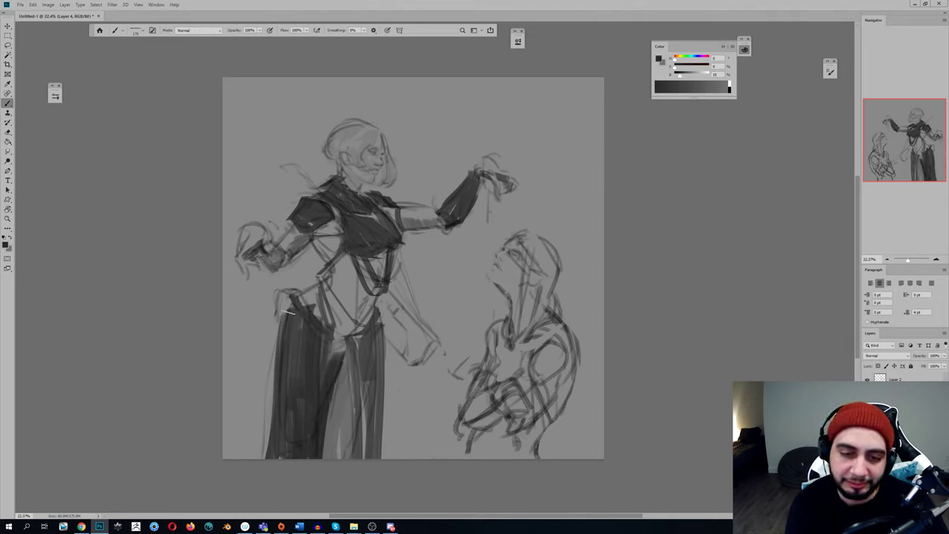
Erase stray paint along the rear panel's outer edge and clean the tops of both skirt panels at the waistband
key("e")
left_click_drag(286, 312, 271, 366)
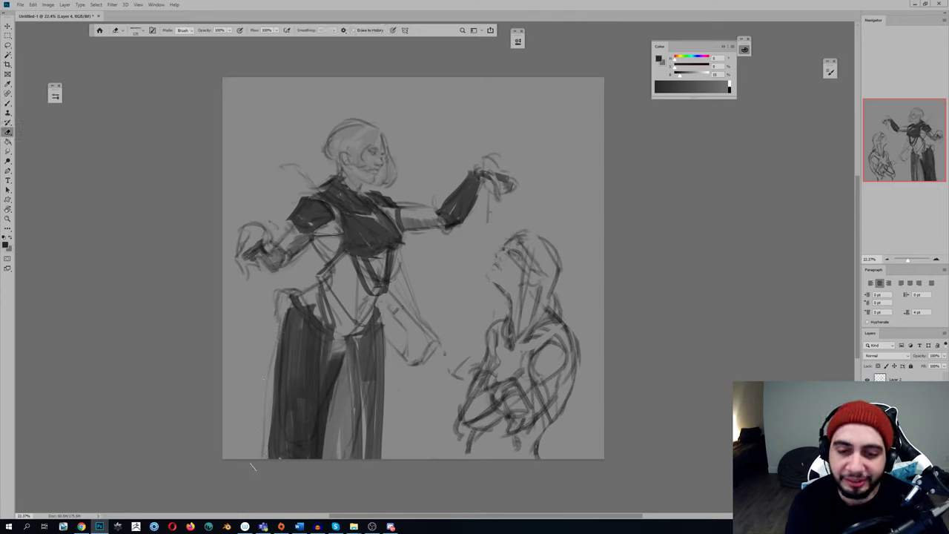
key("b")
left_click(311, 314, "alt")
key("e")
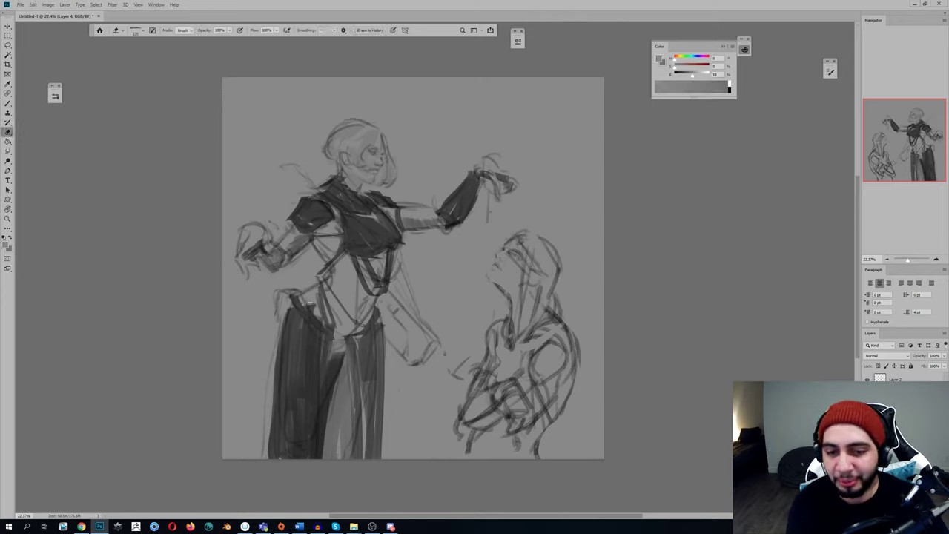
left_click_drag(306, 302, 311, 307)
left_click_drag(375, 321, 354, 332)
Blend sampled mid grey tones into the lower part of the gap between the skirt panels
key("b")
left_click_drag(345, 421, 334, 445)
left_click_drag(344, 402, 329, 451)
left_click(348, 395, "alt")
mouse_move(345, 401)
left_mouse_down()
mouse_move(329, 450)
mouse_move(347, 395)
left_mouse_up()
left_click(344, 388, "alt")
left_click(343, 438, "alt")
left_click_drag(342, 439, 338, 455)
left_click(336, 429, "alt")
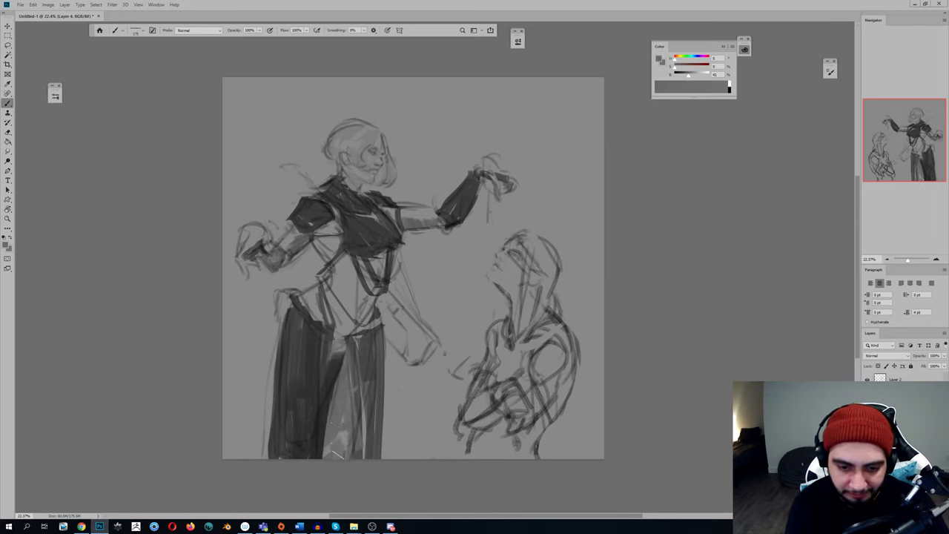
left_click(340, 435, "alt")
mouse_move(343, 436)
left_mouse_down()
mouse_move(343, 421)
mouse_move(332, 452)
mouse_move(347, 405)
mouse_move(376, 401)
mouse_move(367, 417)
left_mouse_up()
left_click(331, 424, "alt")
left_click(346, 431, "alt")
Check the flipped composition, and darken the woman's chest piece with a smaller brush in a sampled dark grey
key("ctrl+f")
key("z")
left_click_drag(467, 356, 474, 357)
key("h")
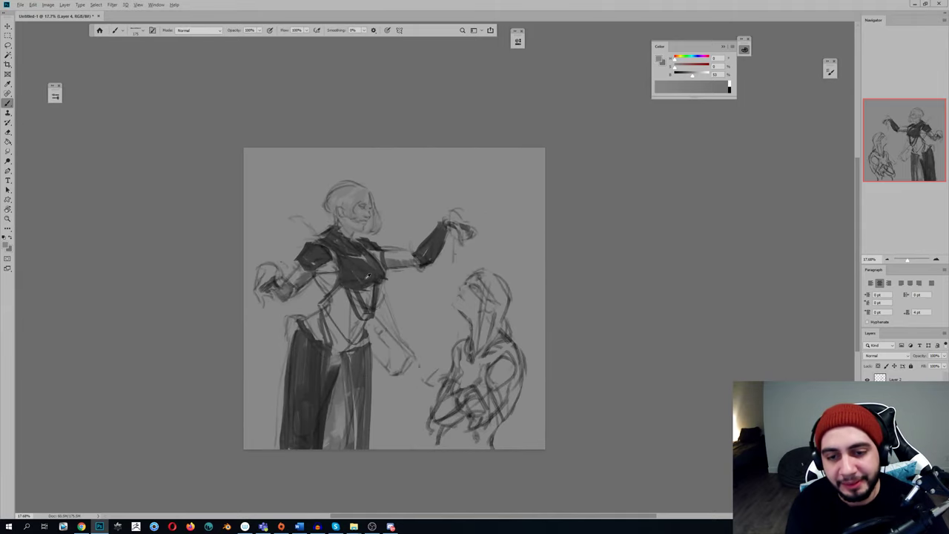
left_click(367, 276, "alt")
key("z")
mouse_move(350, 257)
left_mouse_down()
mouse_move(378, 258)
mouse_move(391, 282)
left_mouse_up()
left_click(384, 259, "alt")
key("[")
key("[")
key("[")
key("[")
mouse_move(337, 260)
left_mouse_down()
mouse_move(343, 292)
mouse_move(370, 299)
mouse_move(405, 290)
left_mouse_up()
Blend sampled dark grey tones across the bust and along the chest piece's lower edge
left_click(369, 265, "alt")
mouse_move(375, 257)
left_mouse_down()
mouse_move(385, 277)
mouse_move(400, 281)
left_mouse_up()
left_click(386, 264, "alt")
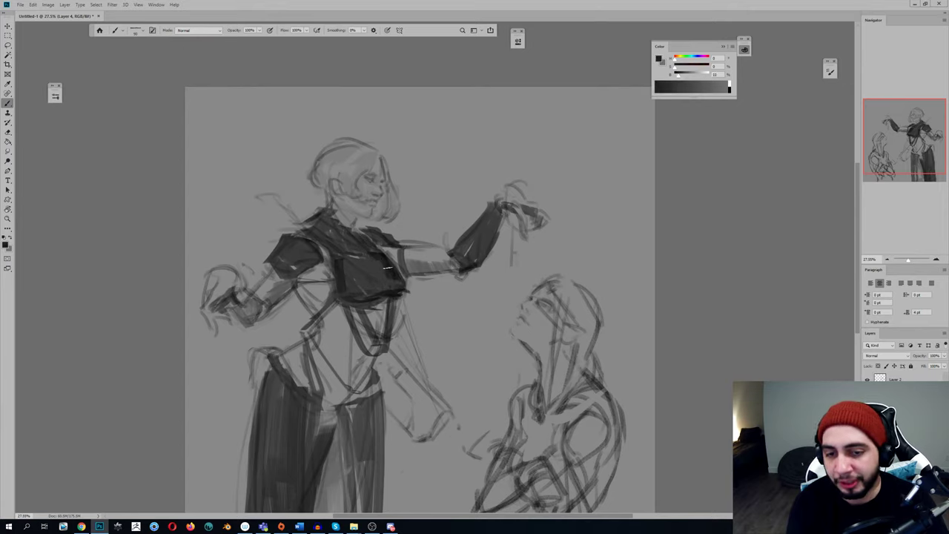
left_click(385, 265, "alt")
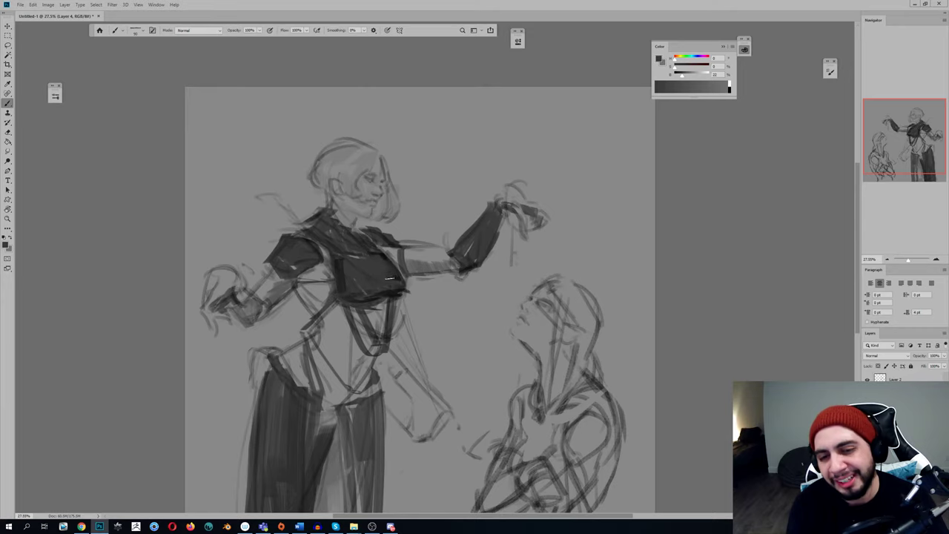
left_click(388, 278, "alt")
left_click_drag(398, 277, 395, 288)
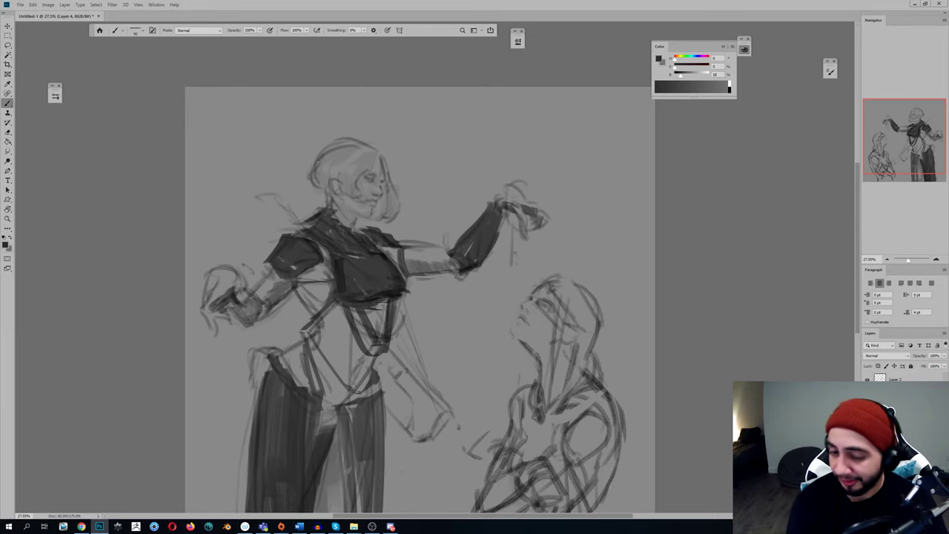
left_click_drag(356, 296, 343, 261)
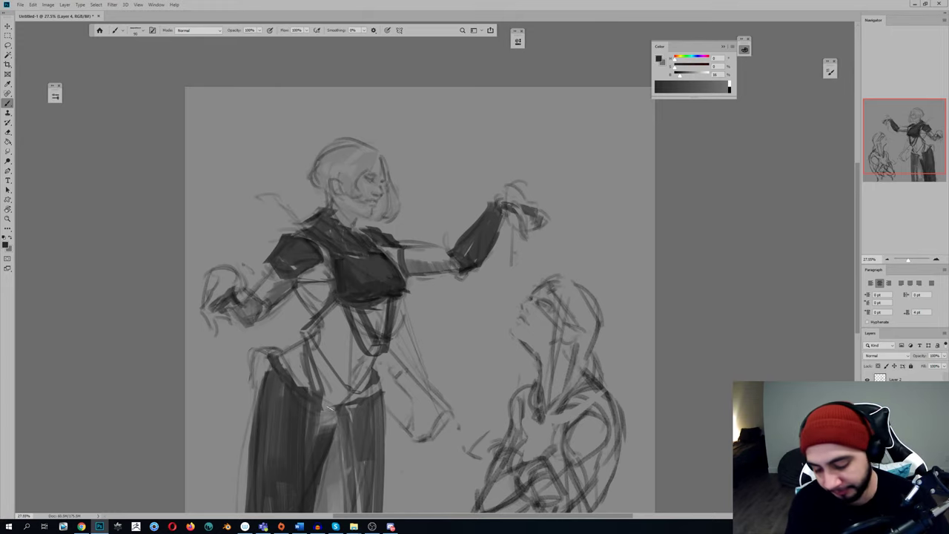
Paint a vertical dark grey block behind the woman's hip and reinforce the rear waist contour
left_click(273, 356, "alt")
mouse_move(254, 347)
left_mouse_down()
mouse_move(251, 378)
mouse_move(259, 364)
left_mouse_up()
key("x")
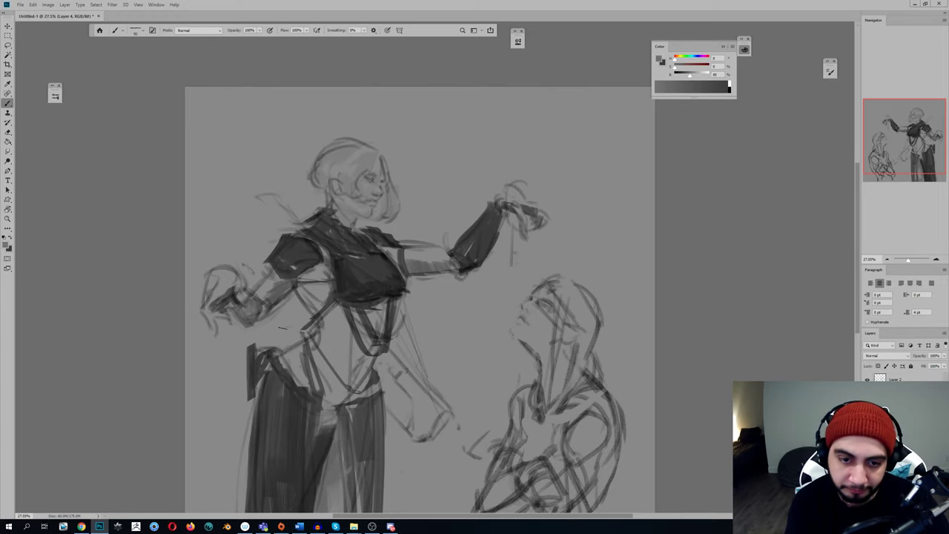
key("x")
left_click_drag(309, 326, 299, 339)
Flip the canvas, add a new layer and fill the woman's abdomen with mid grey from the chest to the waistband
key("ctrl+shift+h")
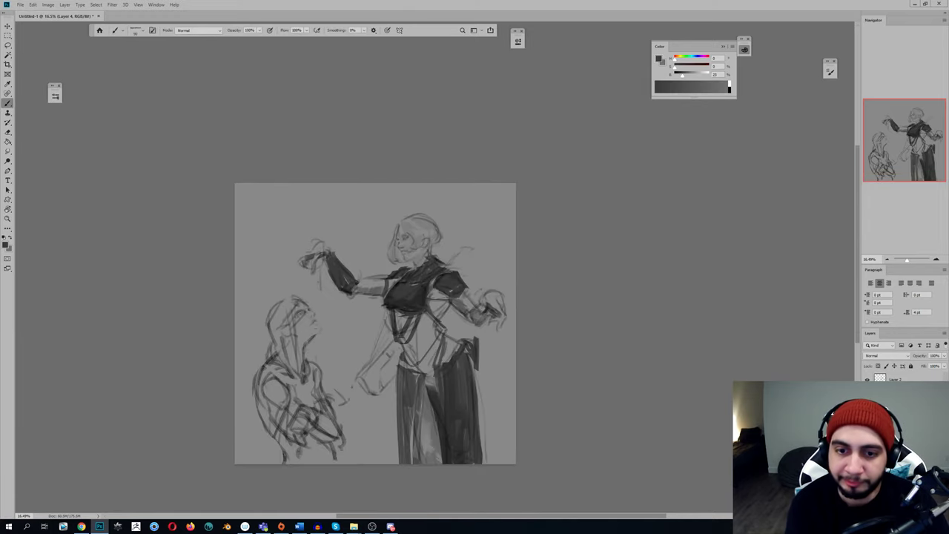
scroll(332, 335, "up", 2)
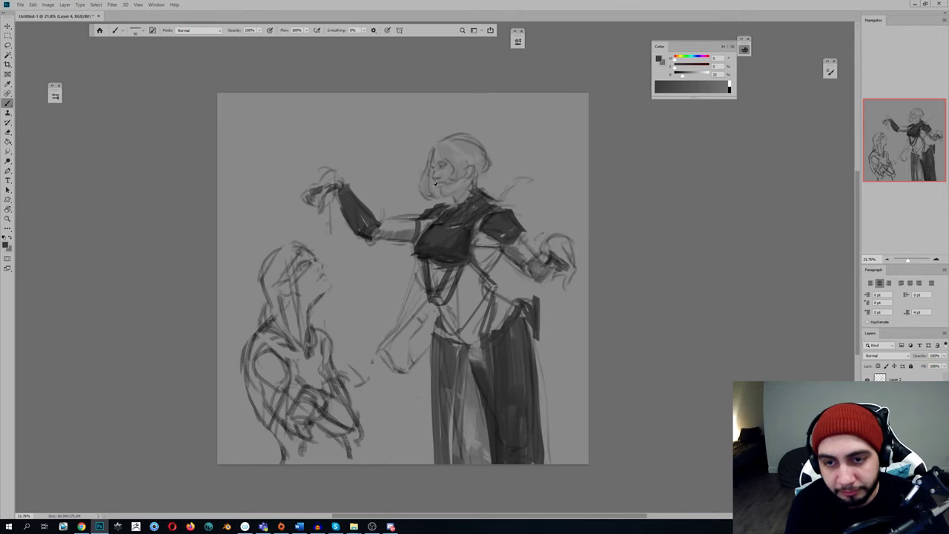
left_click(456, 245, "alt")
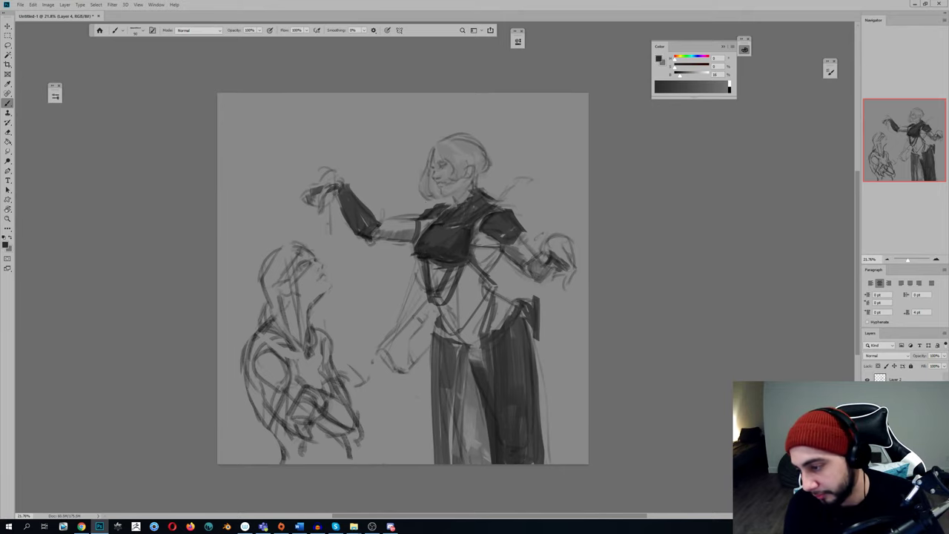
left_click_drag(498, 348, 417, 329)
key("ctrl+shift+alt+n")
left_click(332, 298, "alt")
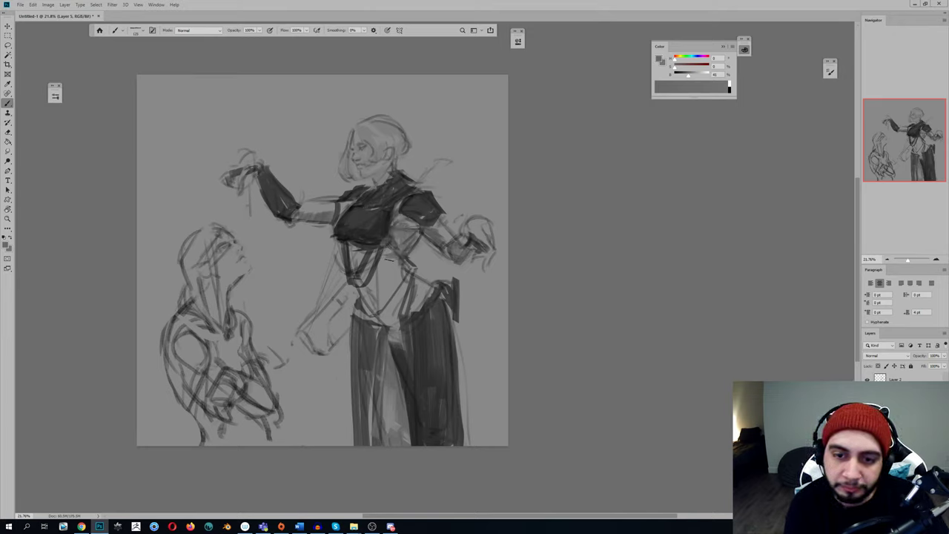
mouse_move(389, 316)
left_mouse_down()
mouse_move(412, 300)
mouse_move(375, 310)
left_mouse_up()
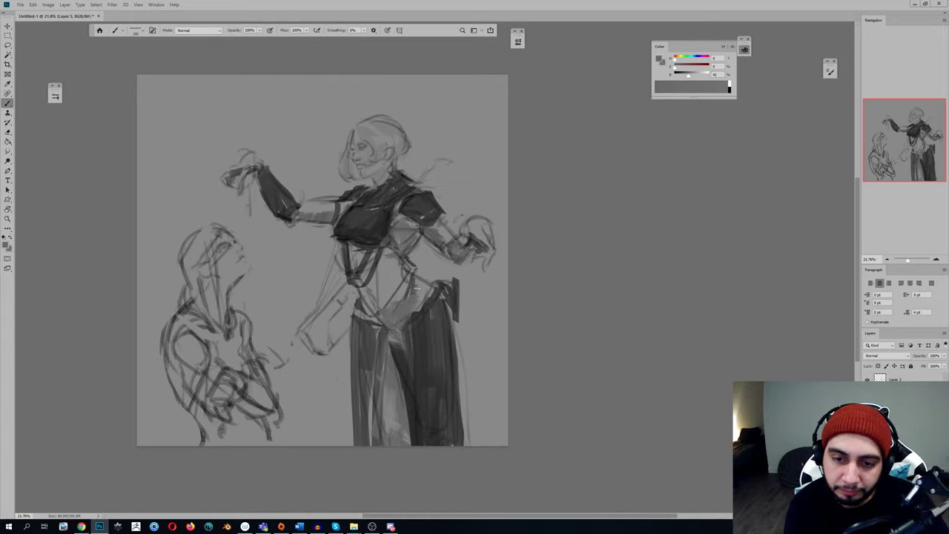
key("ctrl+z")
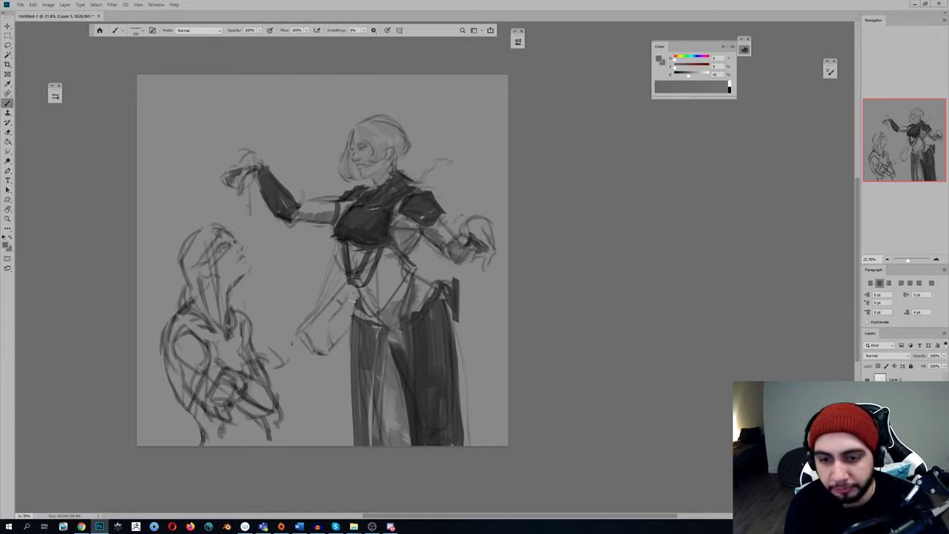
mouse_move(357, 250)
left_mouse_down()
mouse_move(358, 270)
mouse_move(382, 288)
mouse_move(380, 314)
left_mouse_up()
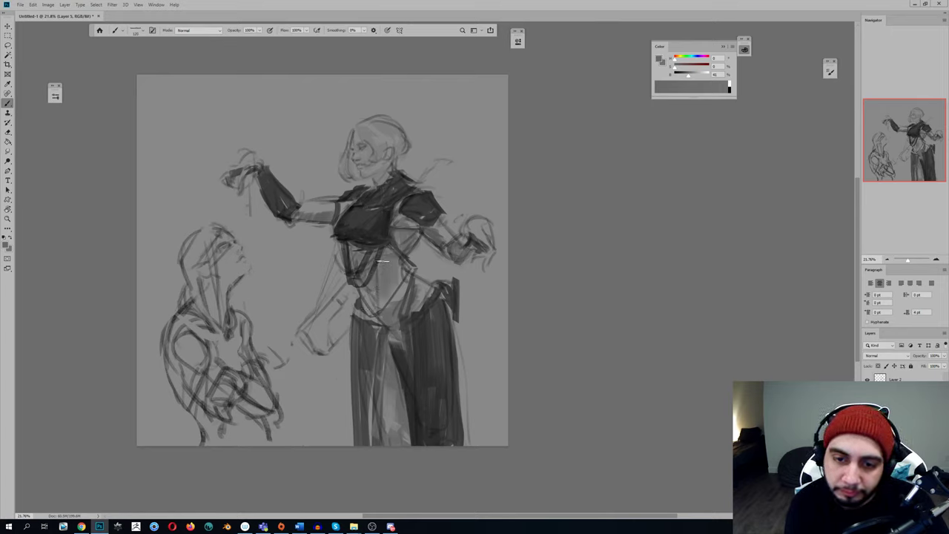
Refine the mid grey fill across the abdomen and flip the canvas back
key("e")
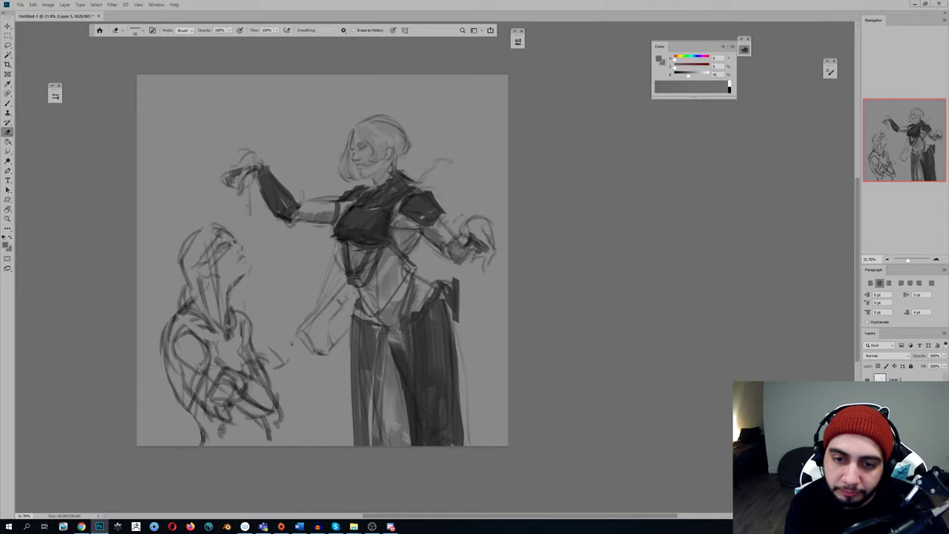
key("b")
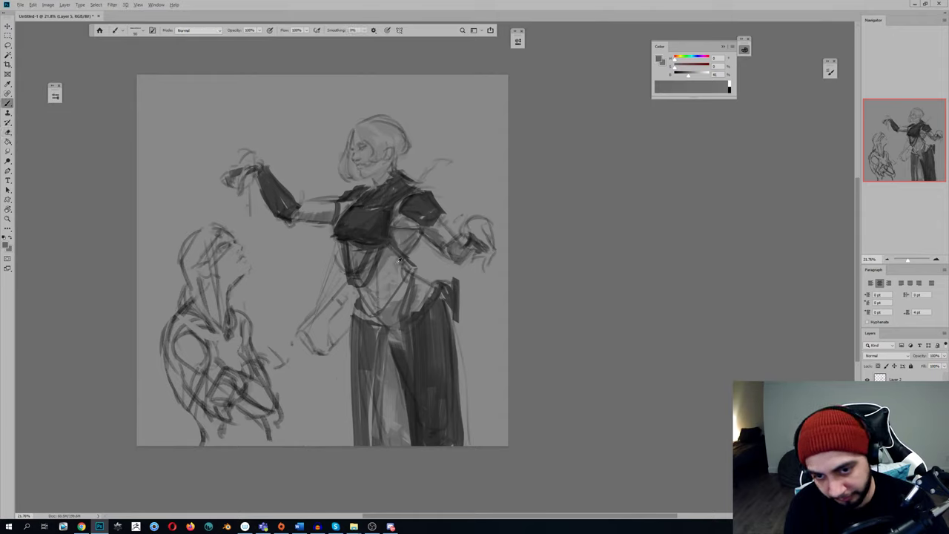
mouse_move(399, 268)
left_mouse_down()
mouse_move(400, 282)
mouse_move(365, 298)
left_mouse_up()
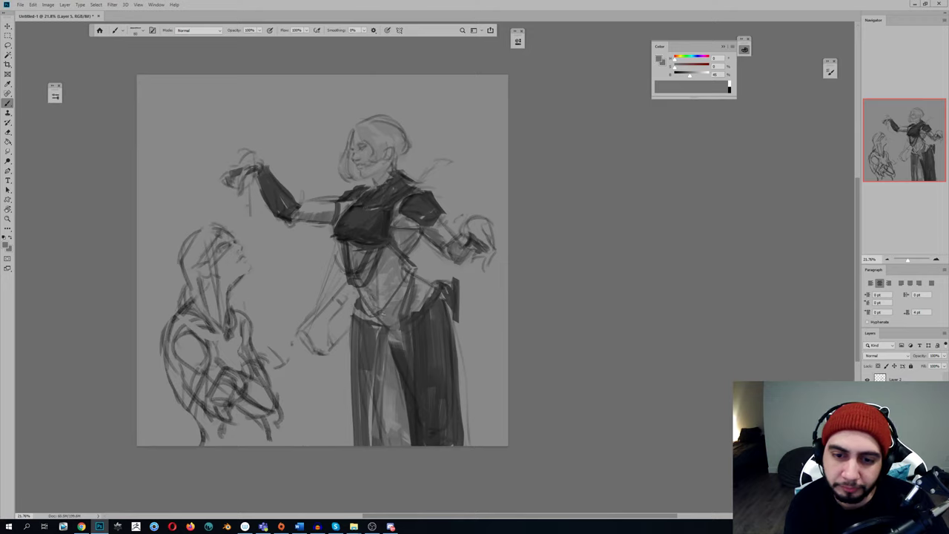
key("ctrl+shift+h")
key("e")
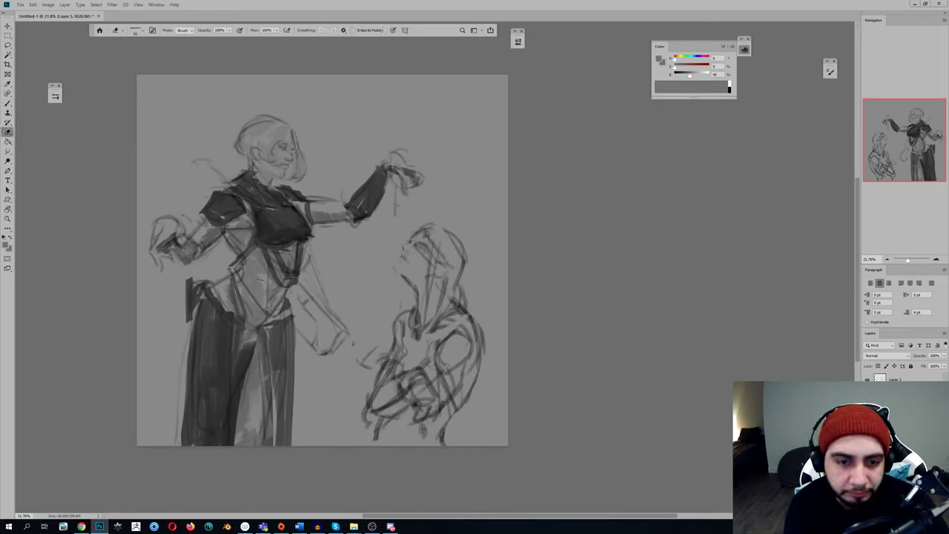
key("b")
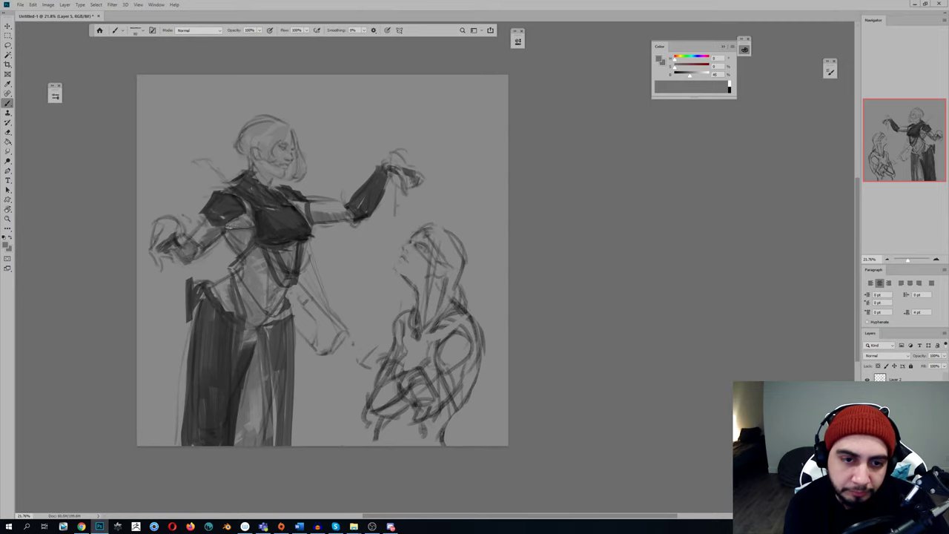
Blend sampled dark greys along the side of the woman's torso, just below the rear armpit
left_click(250, 223, "alt")
mouse_move(246, 226)
left_mouse_down()
mouse_move(230, 221)
mouse_move(241, 217)
mouse_move(239, 225)
left_mouse_up()
left_click(252, 224, "alt")
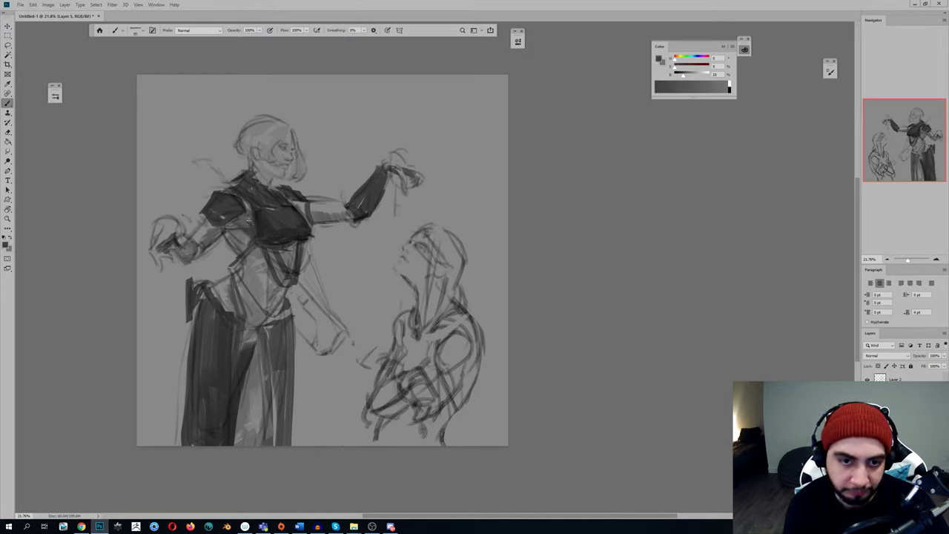
left_click(242, 225, "alt")
left_click(248, 231, "alt")
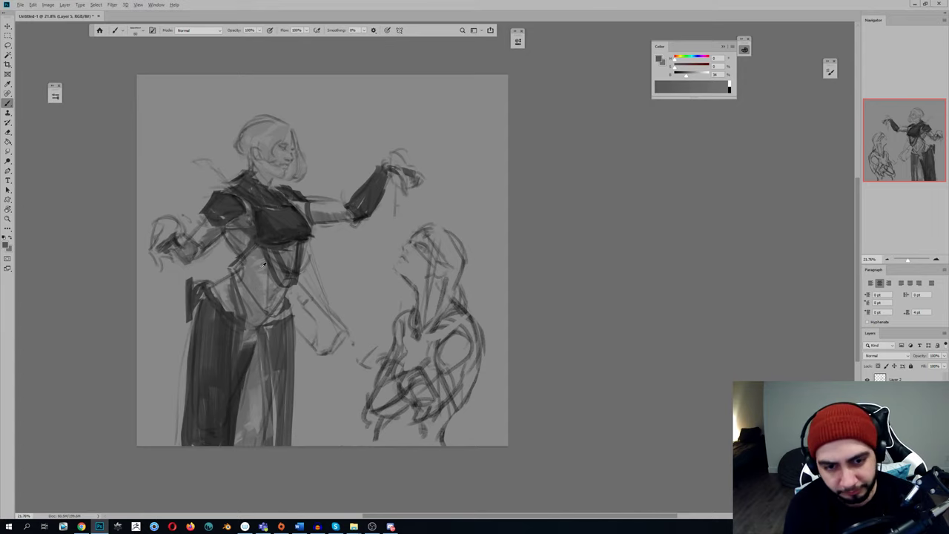
Shade the woman's ribs below the chest piece with sampled greys, then flip the canvas and darken the abdomen down to the waistband
left_click(264, 264, "alt")
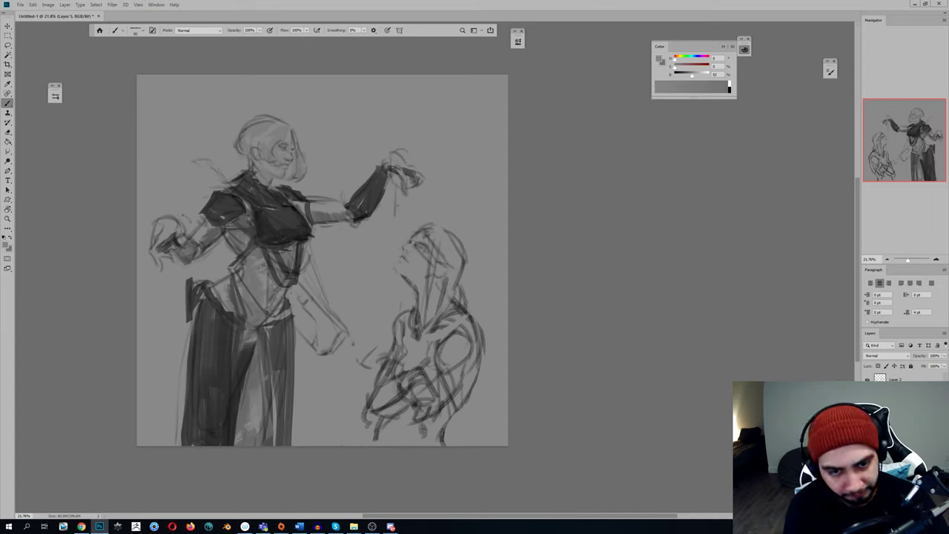
left_click(284, 271, "alt")
mouse_move(284, 261)
left_mouse_down()
mouse_move(295, 263)
mouse_move(298, 290)
left_mouse_up()
key("ctrl+shift+h")
left_click(357, 261, "alt")
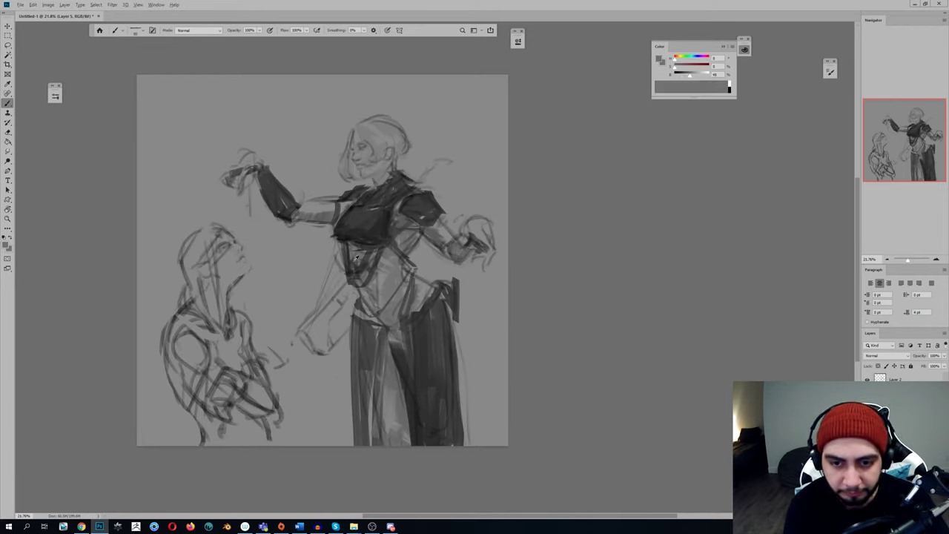
left_click(372, 275, "alt")
mouse_move(375, 270)
left_mouse_down()
mouse_move(408, 270)
mouse_move(384, 274)
mouse_move(395, 275)
mouse_move(382, 329)
left_mouse_up()
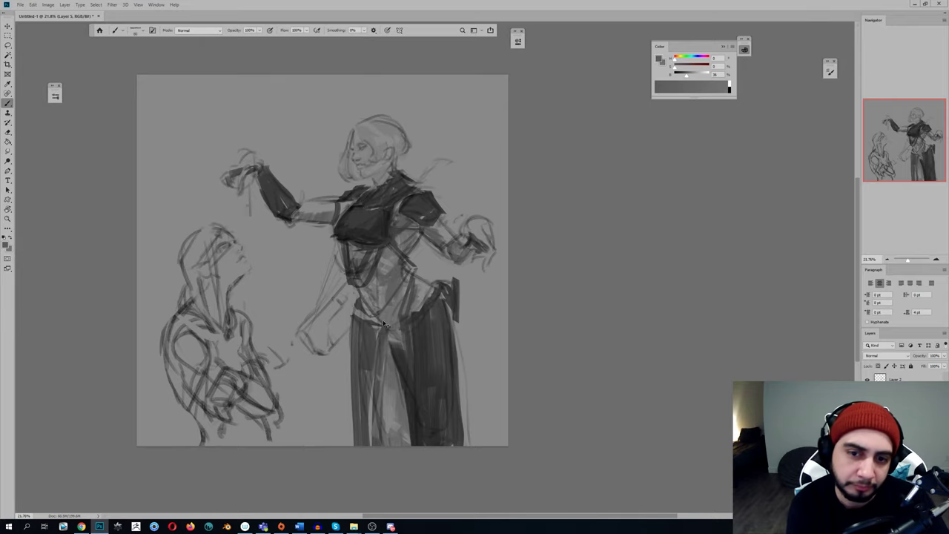
Flip the canvas back and paint broad dark grey strokes down the side of the abdomen towards the rear hip
key("h")
left_click(250, 275, "alt")
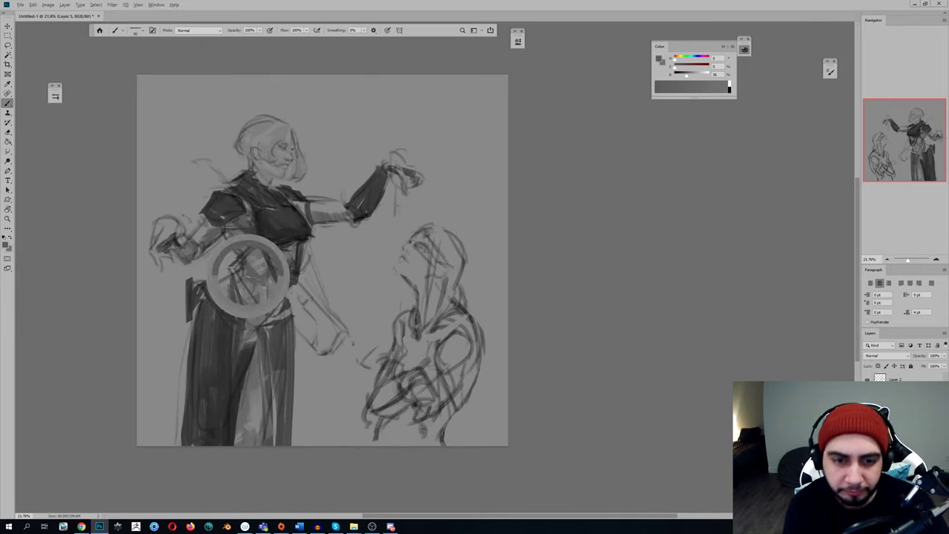
mouse_move(245, 276)
left_mouse_down()
mouse_move(250, 310)
mouse_move(227, 280)
mouse_move(236, 335)
mouse_move(228, 306)
mouse_move(248, 317)
mouse_move(278, 266)
mouse_move(251, 299)
mouse_move(254, 325)
mouse_move(274, 301)
mouse_move(244, 320)
mouse_move(270, 299)
mouse_move(226, 301)
left_mouse_up()
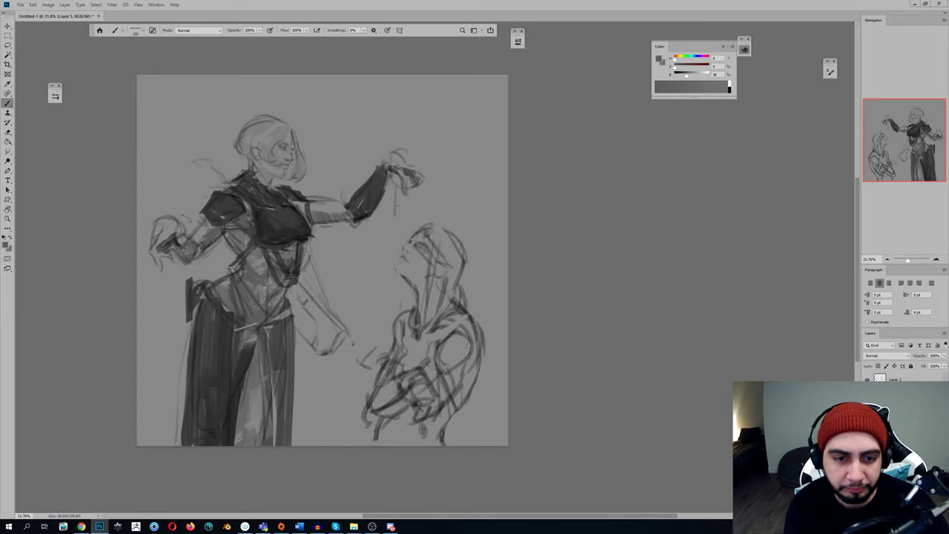
Check the torso with the canvas mirrored, clean up the abdomen shading with the Eraser, and repaint its centre dark grey down to the waistband
key("ctrl+shift+h")
key("e")
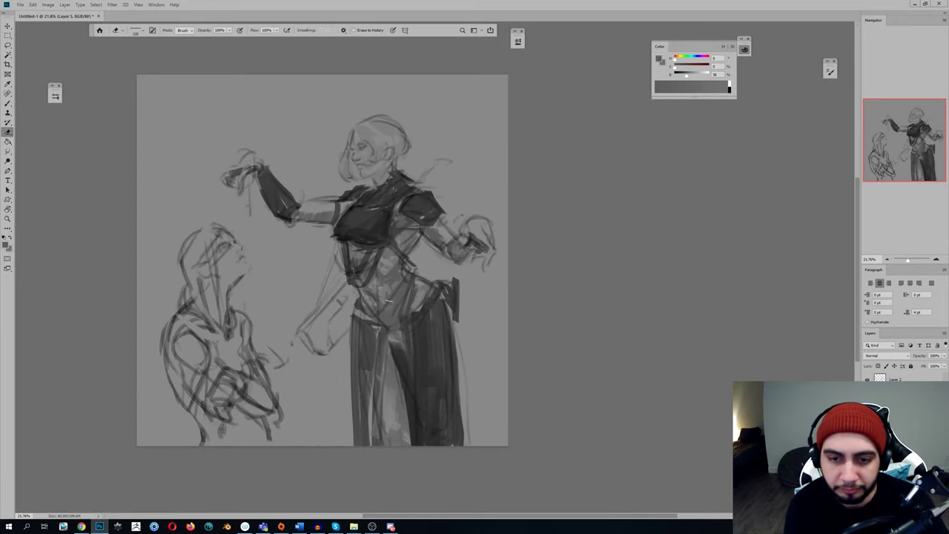
key("h")
key("b")
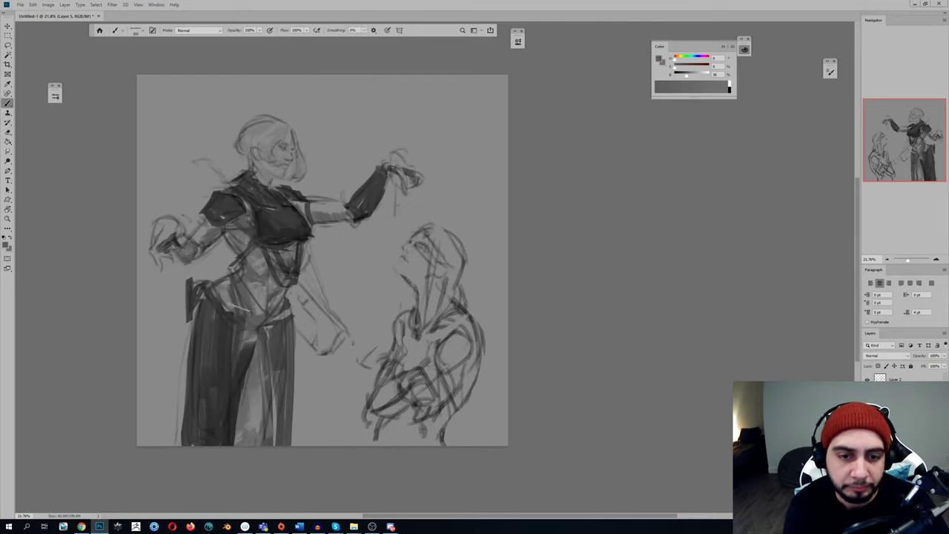
key("e")
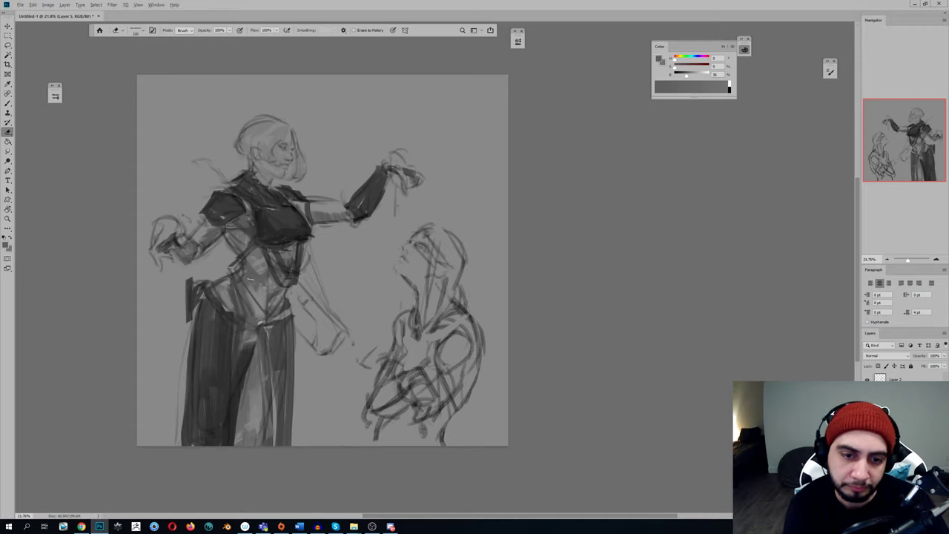
key("b")
left_click_drag(254, 285, 252, 326)
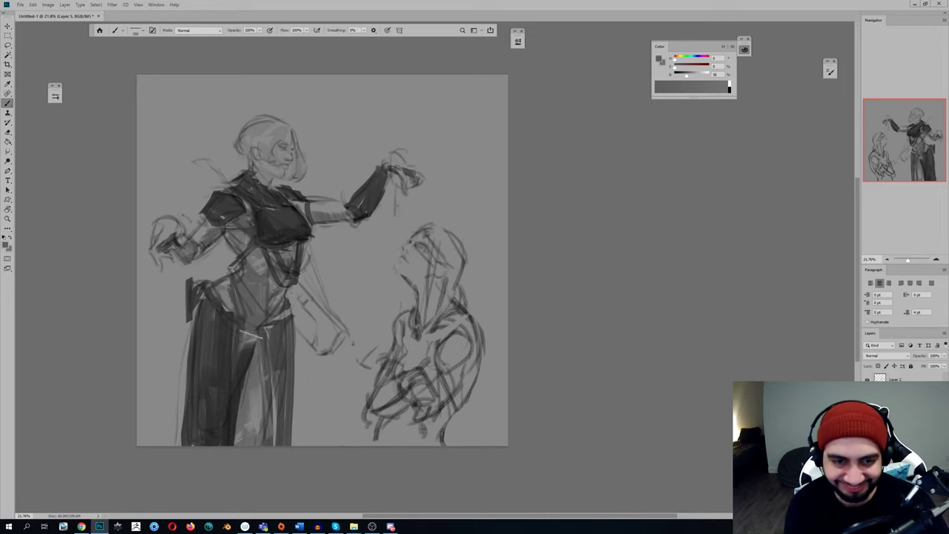
Block in the standing woman's hair in front of her ear and along the forehead hairline with a dark grey sampled from her top
key("h")
key("e")
left_click_drag(386, 297, 376, 348)
key("b")
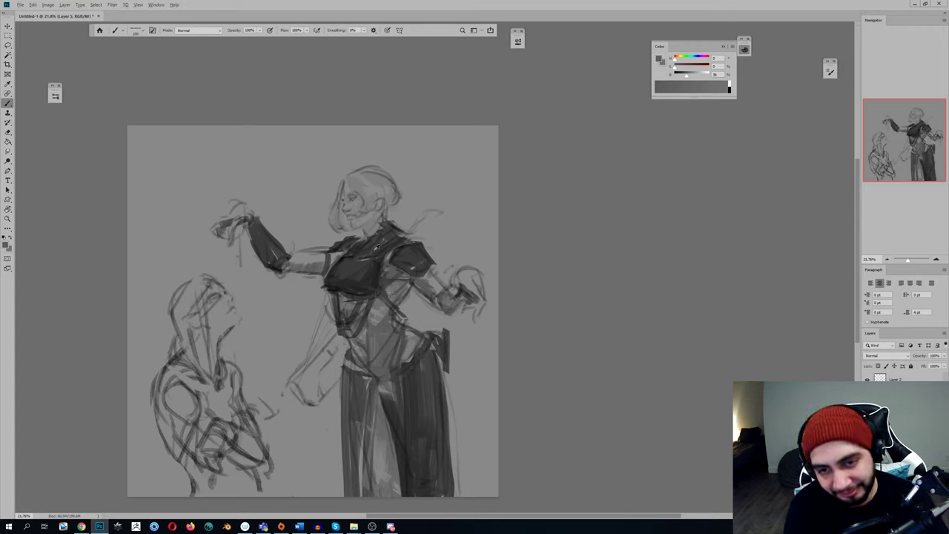
left_click(375, 247, "alt")
left_click(379, 265, "alt")
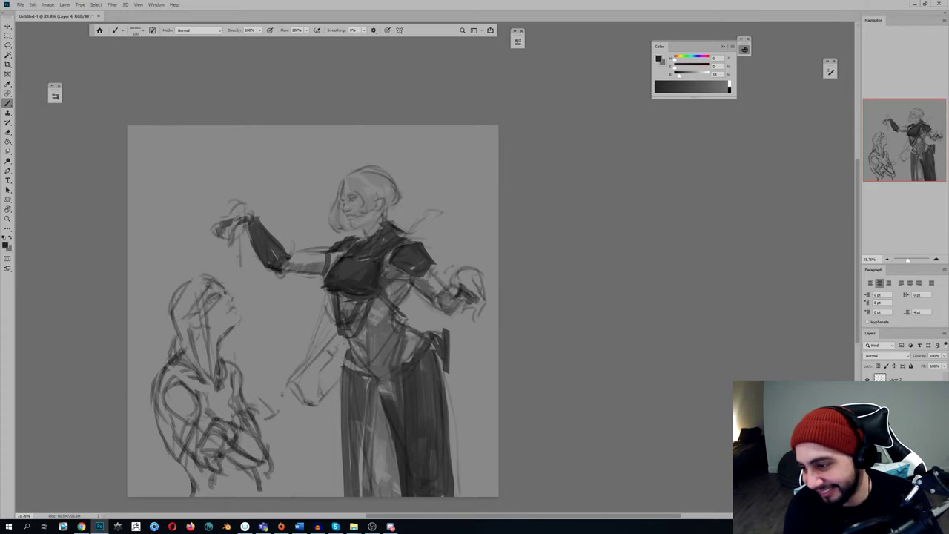
key("z")
left_click_drag(361, 183, 382, 186)
key("b")
left_click_drag(371, 236, 371, 219)
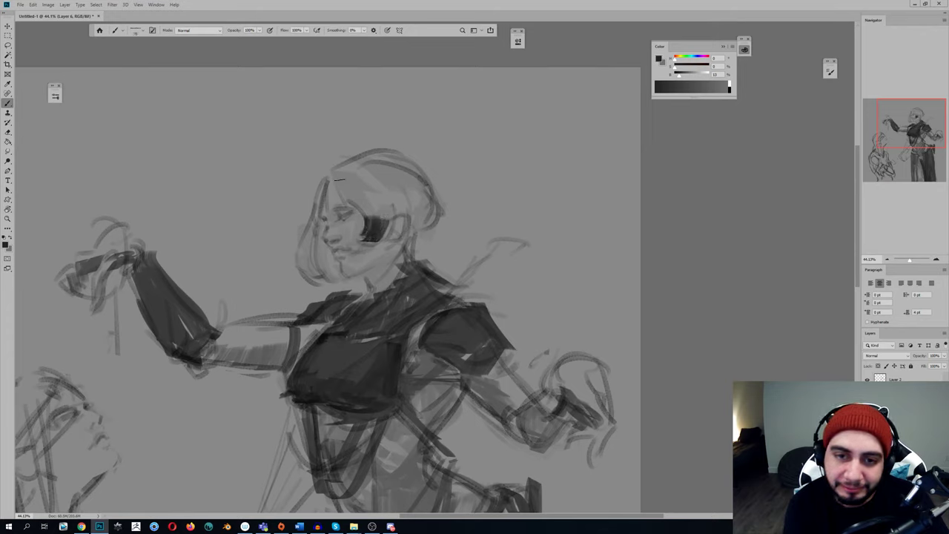
mouse_move(334, 174)
left_mouse_down()
mouse_move(349, 201)
mouse_move(361, 199)
mouse_move(385, 229)
left_mouse_up()
mouse_move(382, 205)
left_mouse_down()
mouse_move(390, 230)
mouse_move(391, 221)
left_mouse_up()
mouse_move(365, 204)
left_mouse_down()
mouse_move(375, 221)
mouse_move(428, 211)
mouse_move(412, 237)
mouse_move(410, 216)
mouse_move(366, 219)
left_mouse_up()
Paint dark strokes over the back and crown of the standing woman's head to shape a bob
key("h")
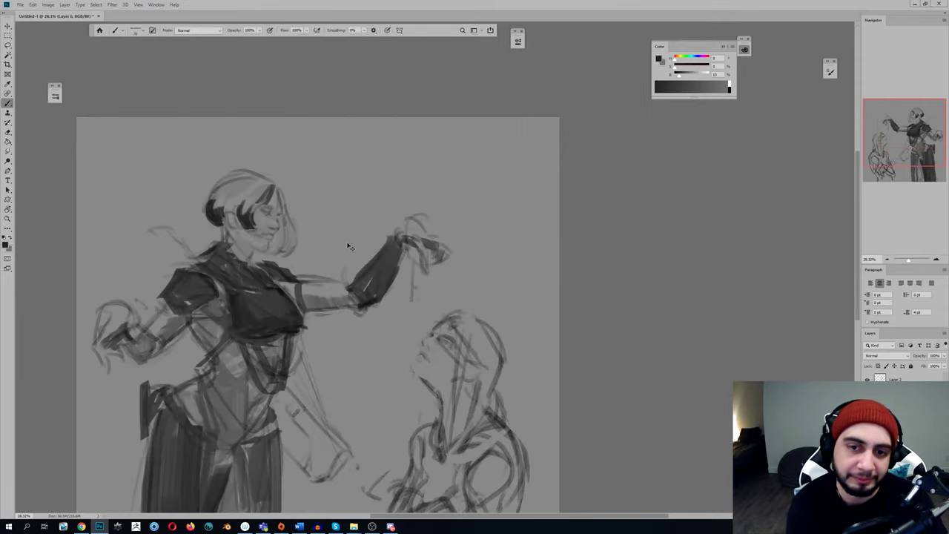
mouse_move(231, 217)
left_mouse_down()
mouse_move(269, 217)
mouse_move(221, 216)
mouse_move(228, 208)
left_mouse_up()
mouse_move(268, 161)
left_mouse_down()
mouse_move(250, 178)
mouse_move(262, 160)
mouse_move(266, 168)
mouse_move(216, 178)
left_mouse_up()
left_click_drag(247, 163, 212, 187)
key("z")
left_click_drag(285, 165, 251, 165)
Fill the gap between the crown and the ear with more dark hair strokes, checking it in mirrored view
key("ctrl+shift+h")
key("z")
mouse_move(386, 171)
left_mouse_down()
mouse_move(422, 175)
mouse_move(399, 156)
mouse_move(408, 159)
mouse_move(354, 182)
left_mouse_up()
key("b")
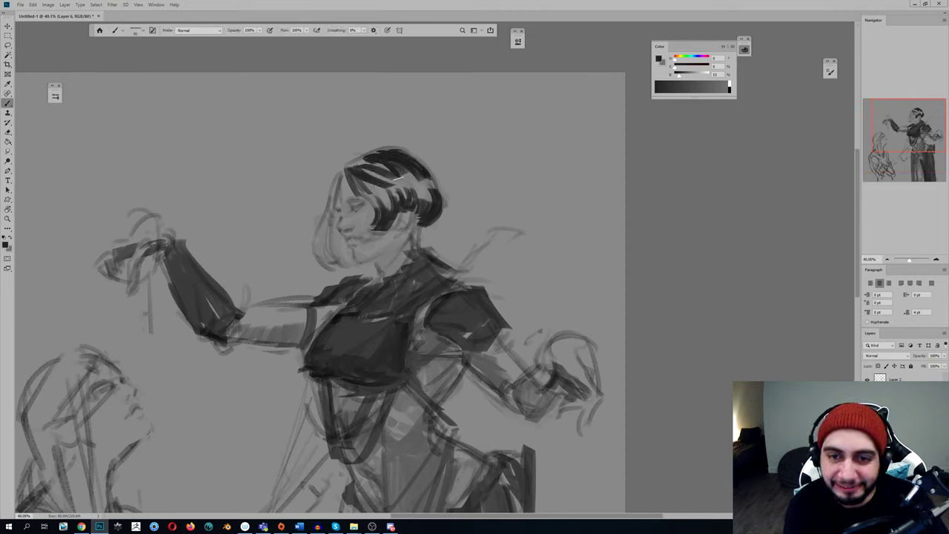
mouse_move(408, 160)
left_mouse_down()
mouse_move(351, 182)
mouse_move(366, 193)
left_mouse_up()
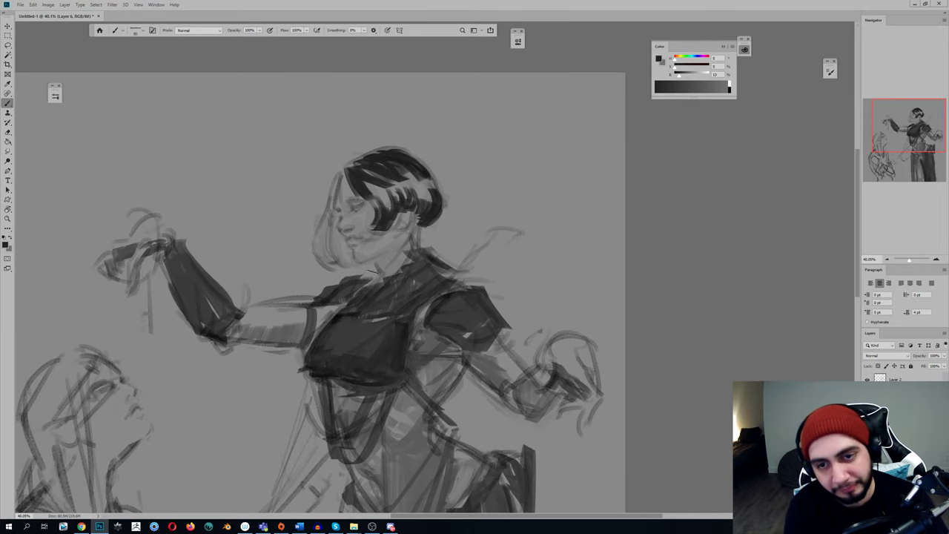
key("h")
key("h")
Add grey highlight strands from the parting towards the ear and fill the side of the hair with a resampled dark tone
left_click(382, 194, "alt")
key("bracketright")
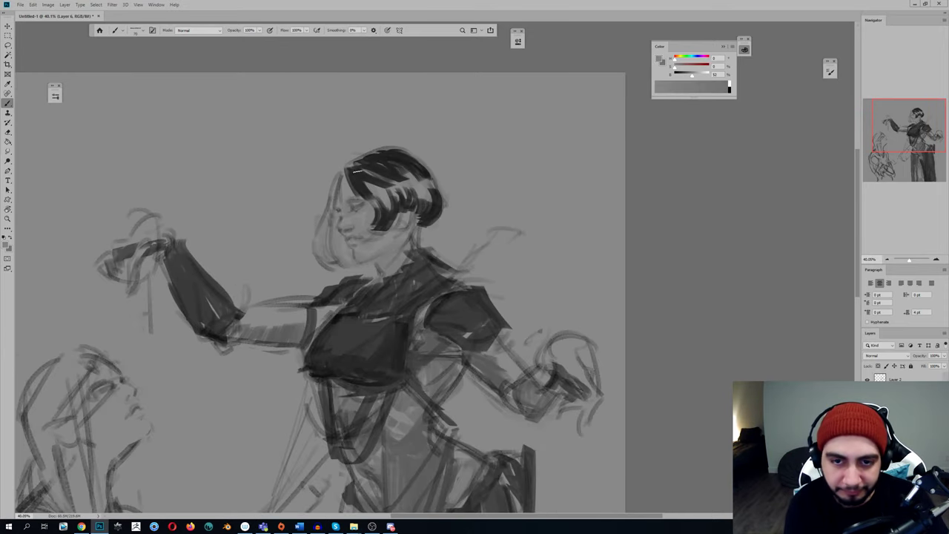
mouse_move(351, 168)
left_mouse_down()
mouse_move(390, 182)
mouse_move(383, 206)
mouse_move(416, 209)
left_mouse_up()
left_click(368, 176, "alt")
left_click_drag(404, 170, 432, 201)
Paint a few sampled grey strands across the top of the hair near the parting in mirrored view
key("h")
left_click(217, 171, "alt")
left_click_drag(212, 169, 173, 159)
mouse_move(197, 163)
left_mouse_down()
mouse_move(163, 159)
mouse_move(170, 172)
left_mouse_up()
key("h")
Choose a different Mixer Brush preset and blend the strands on the side of the hair
key("shift+b")
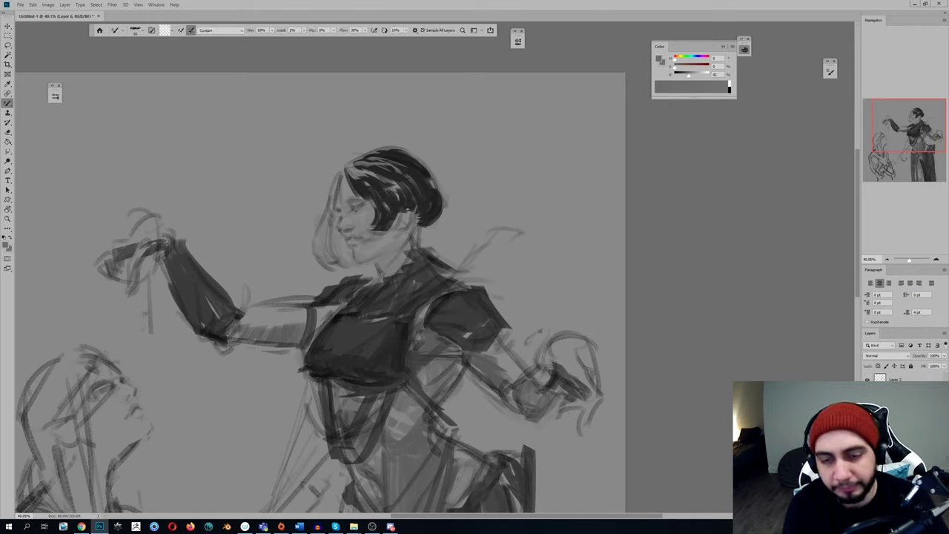
right_click(418, 193)
left_click(489, 360)
left_click(385, 187)
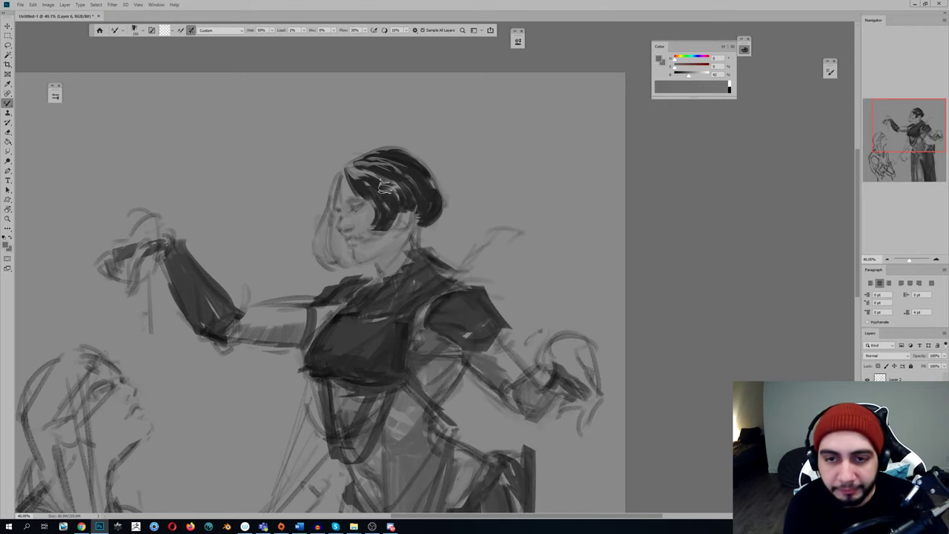
mouse_move(423, 191)
left_mouse_down()
mouse_move(429, 172)
mouse_move(419, 221)
mouse_move(401, 189)
mouse_move(380, 227)
mouse_move(388, 217)
mouse_move(368, 211)
left_mouse_up()
Return to the regular Brush and deepen the back of the hair with a near-black tone, undoing a stray stroke
key("shift+b")
key("d")
key("ctrl+z")
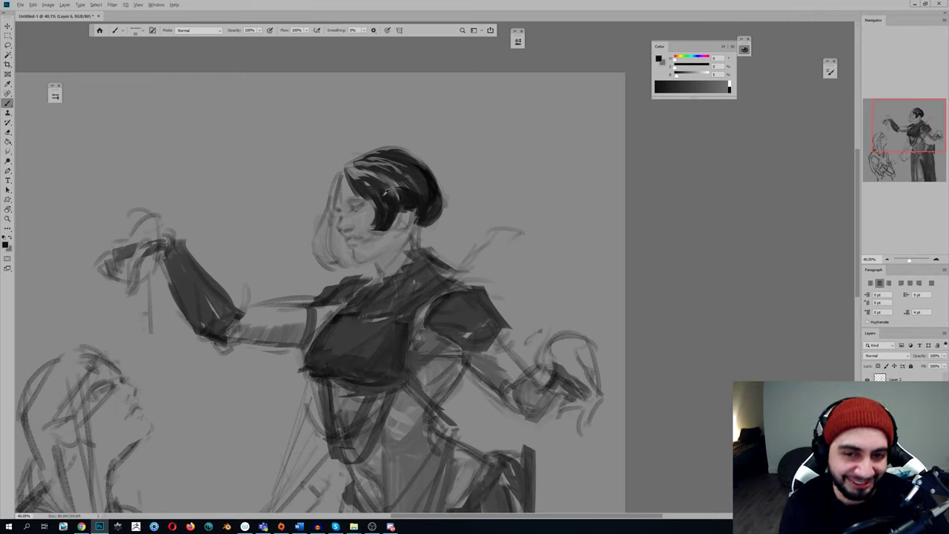
key("shift+b")
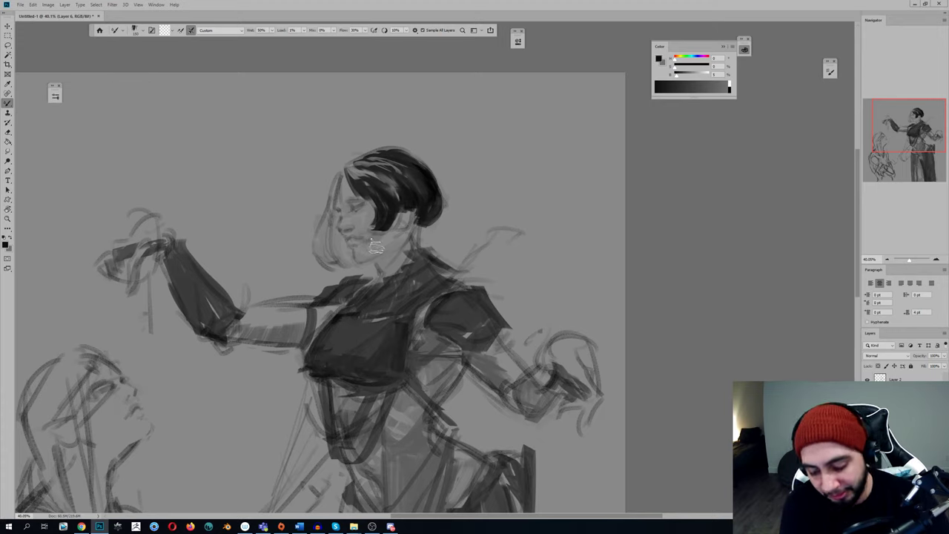
key("shift+b")
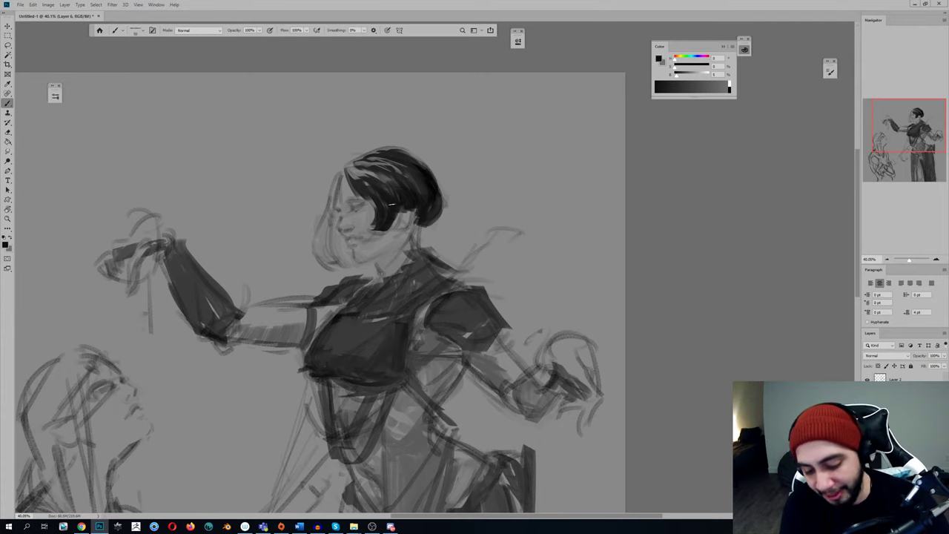
scroll(390, 202, "down", 2)
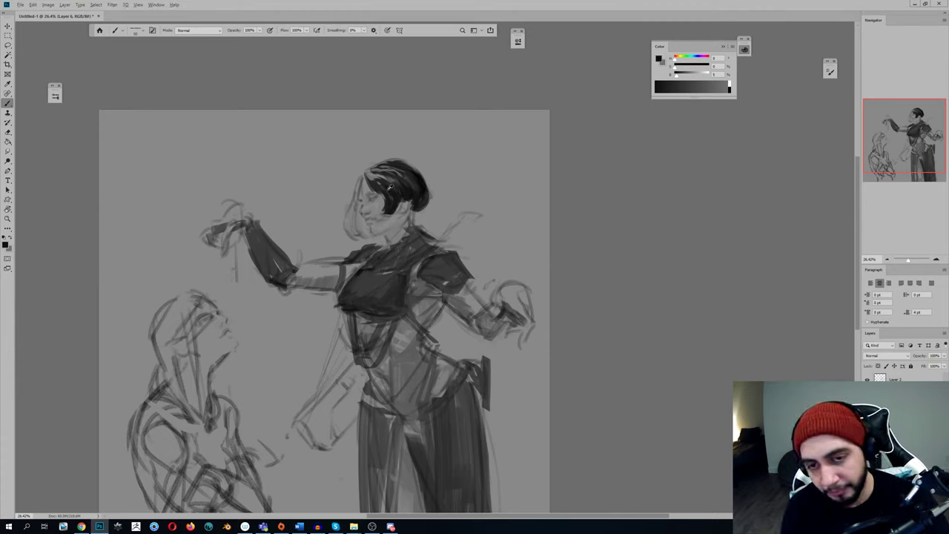
Block in the hair lock on the far side of the face down to the chin with a sampled mid grey
key("z")
mouse_move(347, 195)
left_mouse_down()
mouse_move(371, 195)
mouse_move(358, 211)
mouse_move(371, 241)
mouse_move(349, 248)
mouse_move(354, 211)
left_mouse_up()
left_click(362, 193, "alt")
left_click(361, 209, "alt")
left_click_drag(366, 172, 352, 206)
left_click_drag(349, 218, 344, 245)
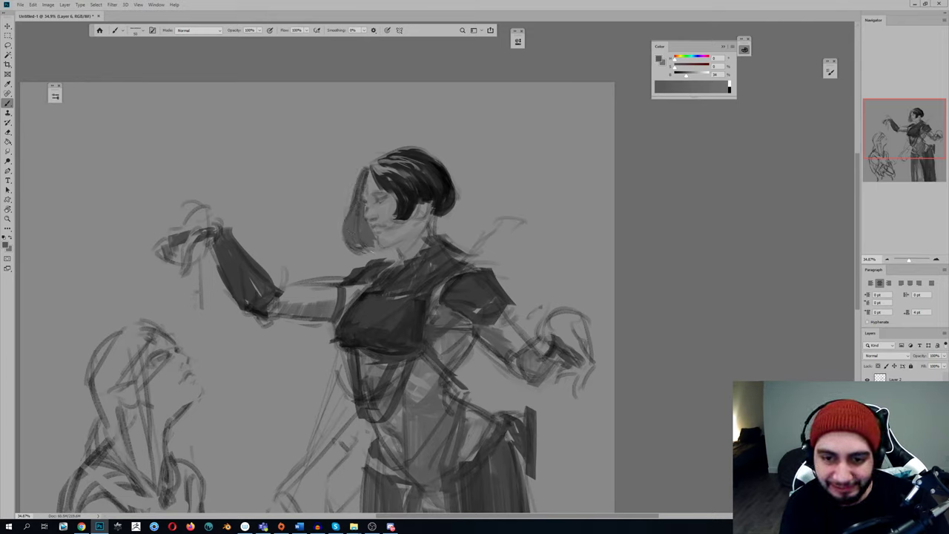
Darken the far-side hair lock beside the face using a darker grey sampled from the hair
key("e")
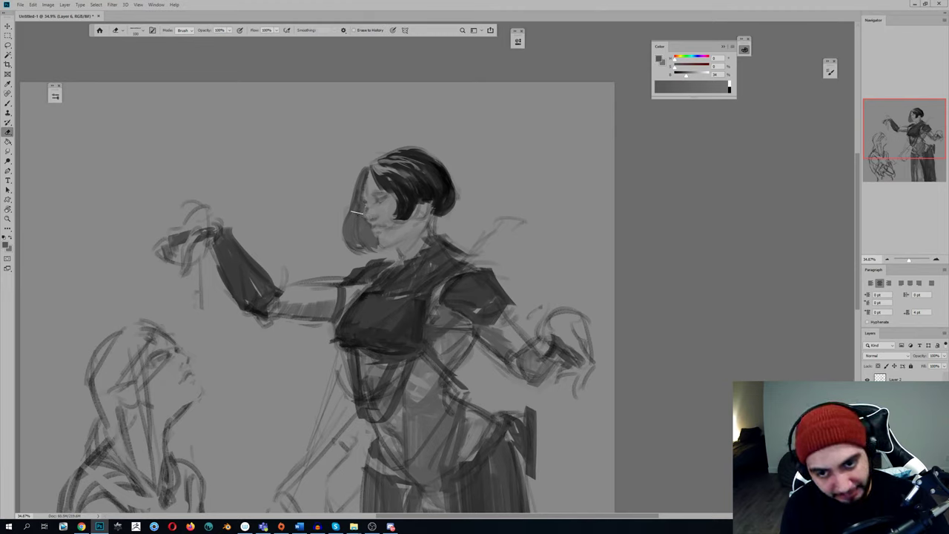
key("b")
left_click(403, 195, "alt")
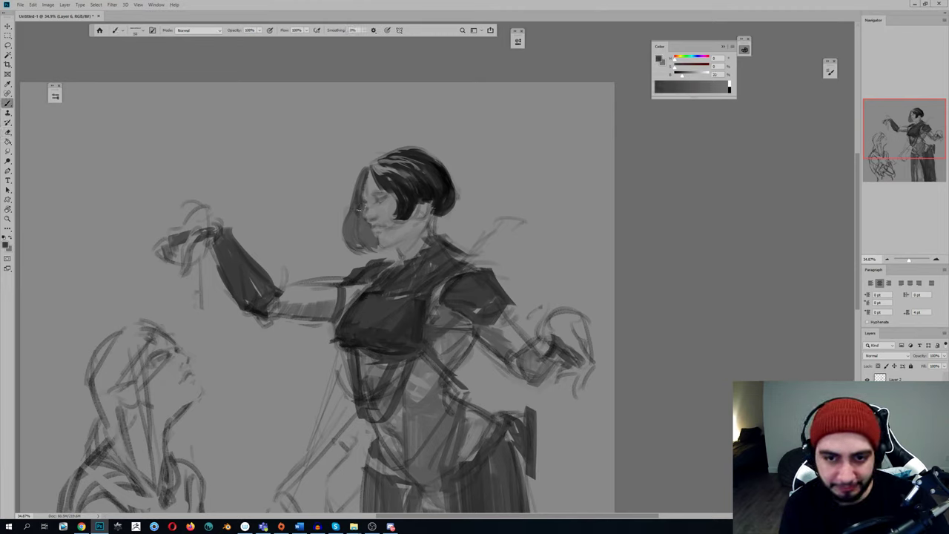
mouse_move(364, 180)
left_mouse_down()
mouse_move(369, 243)
mouse_move(364, 226)
mouse_move(356, 222)
mouse_move(355, 244)
mouse_move(343, 226)
mouse_move(358, 248)
mouse_move(374, 244)
mouse_move(331, 200)
mouse_move(312, 215)
mouse_move(347, 215)
mouse_move(329, 216)
left_mouse_up()
left_click(406, 210, "alt")
Mirror the view and paint the outer contour of the far-side lock with a tone sampled from it
key("z")
key("ctrl+h")
key("e")
key("b")
left_click(320, 195, "alt")
left_click_drag(319, 176, 327, 221)
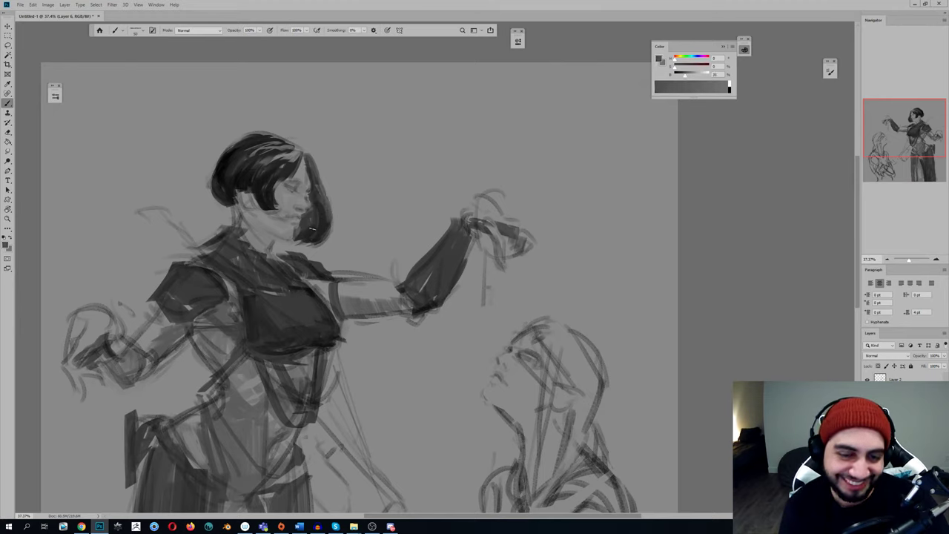
Fill the lower inner part of the far-side lock next to the chin with a sampled near-black
left_click(321, 223, "alt")
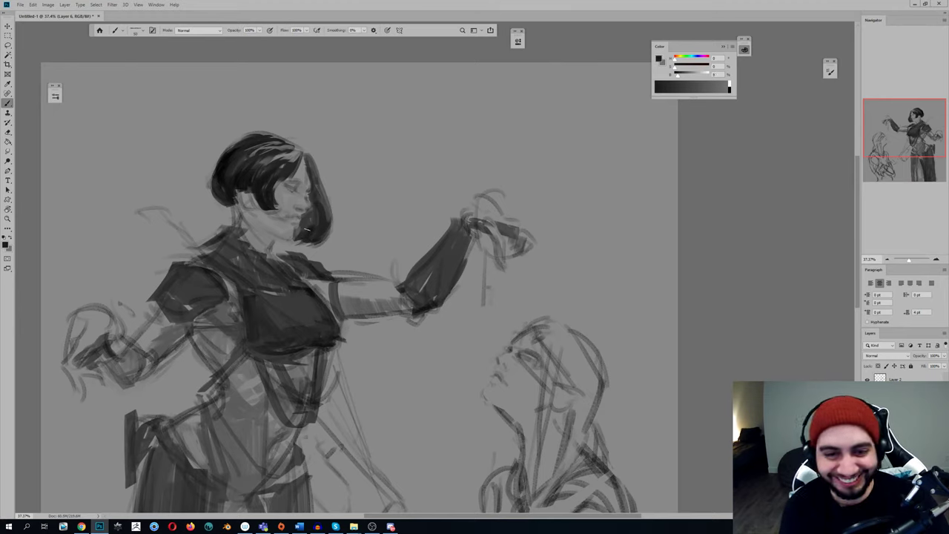
left_click_drag(302, 233, 296, 236)
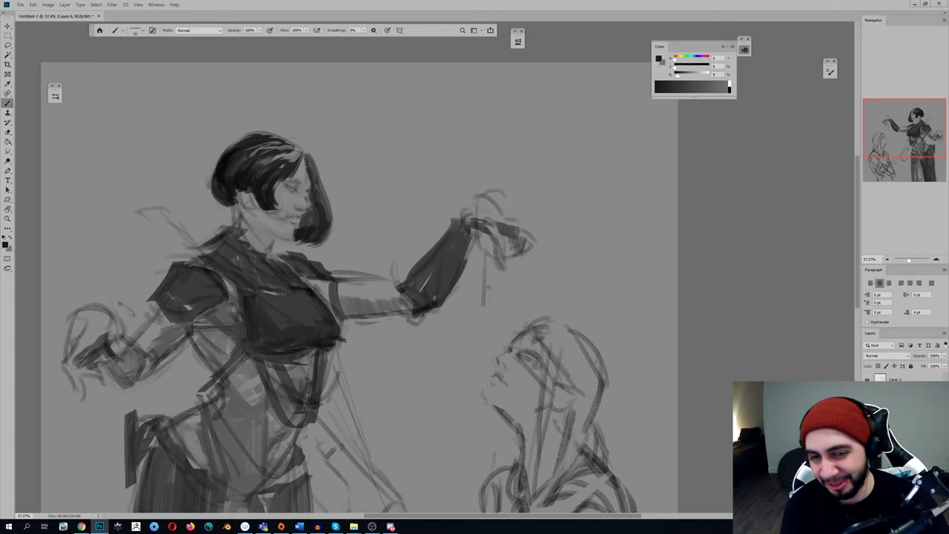
key("e")
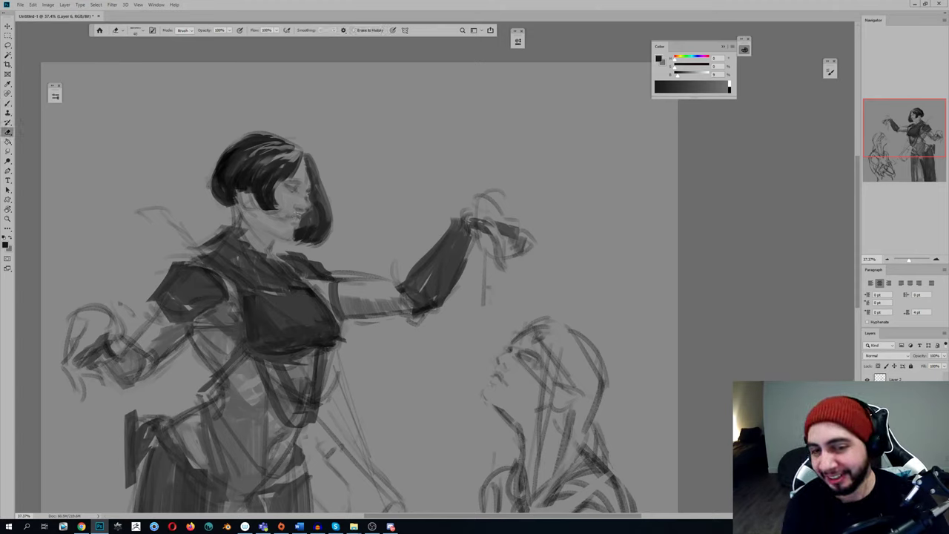
key("b")
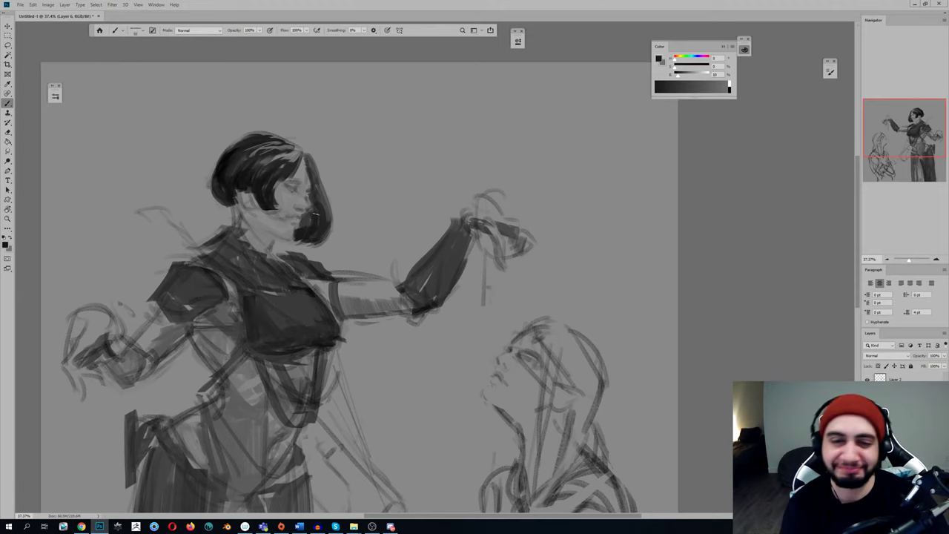
Flip the view and widen the outer edge of the far-side lock with a sampled dark grey
key("h")
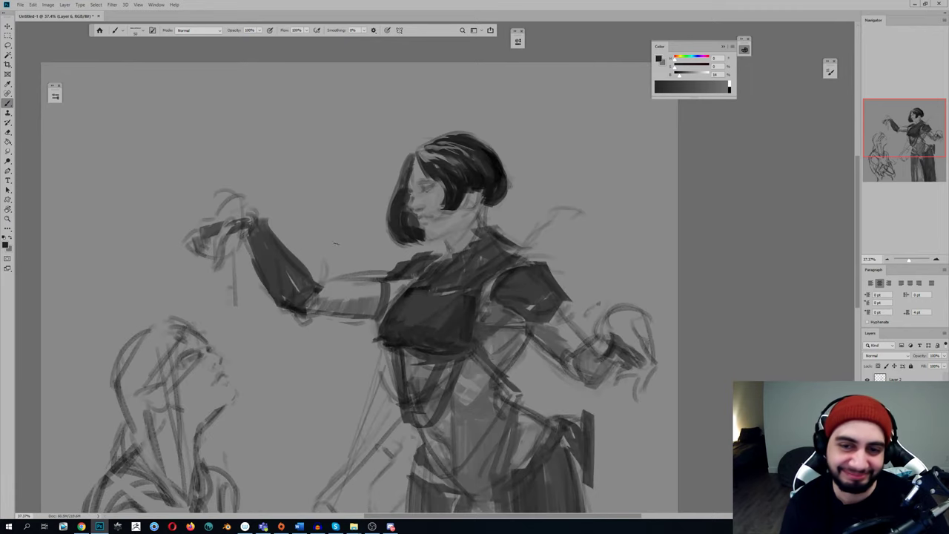
left_click(409, 179, "alt")
left_click_drag(401, 186, 390, 219)
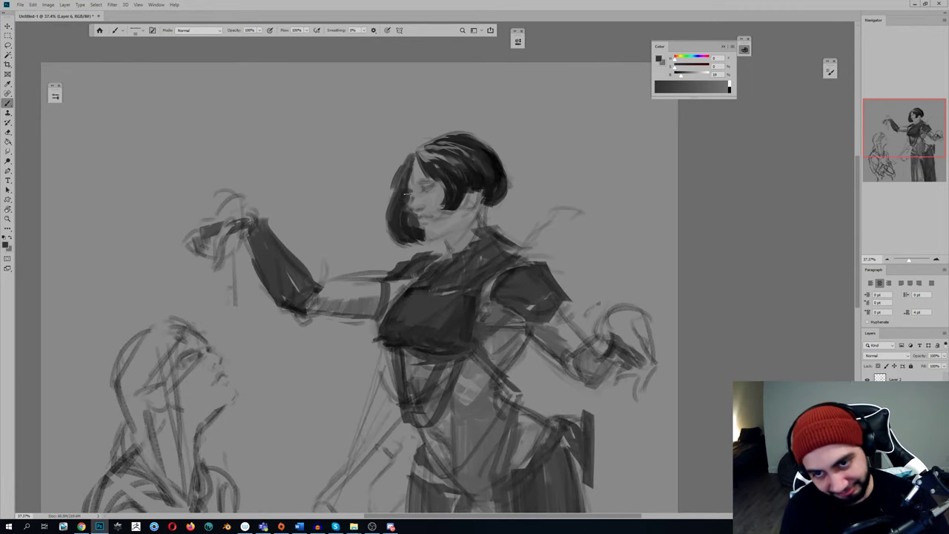
Mirror the view and refine the far-side lock's inner edge along the face with short brush strokes
key("h")
key("e")
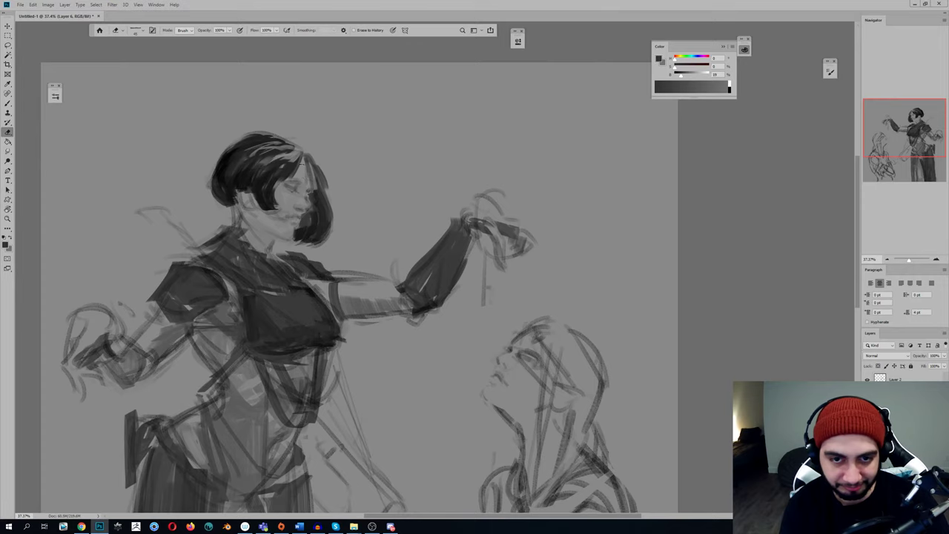
key("b")
left_click_drag(310, 193, 313, 210)
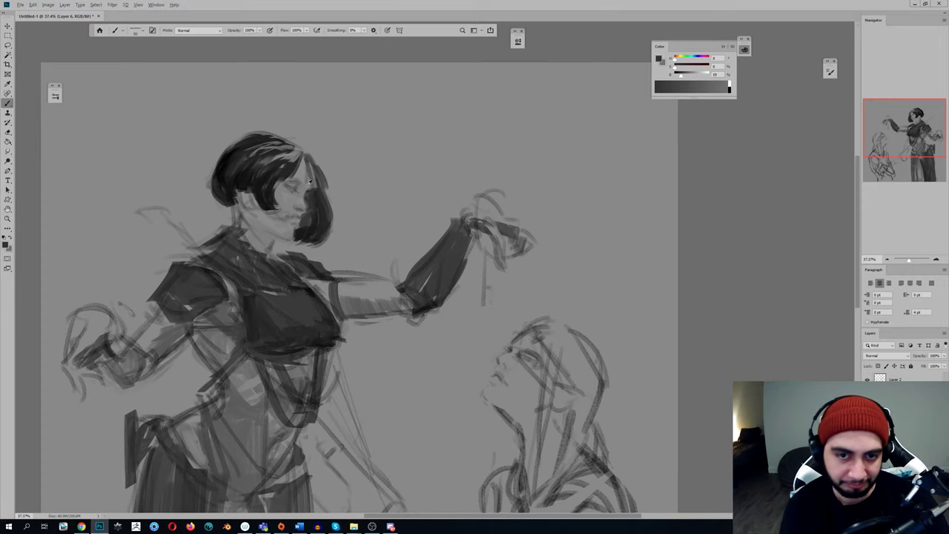
Flip the view back and sample a near-black brush color from the lower part of the far-side lock
left_click(310, 181, "alt")
key("ctrl+shift+h")
mouse_move(400, 220)
left_mouse_down()
mouse_move(350, 250)
mouse_move(375, 269)
left_mouse_up()
left_click(377, 259, "alt")
left_click(370, 259, "alt")
left_click_drag(349, 228, 334, 263)
left_click_drag(343, 216, 328, 261)
key("ctrl+z")
key("ctrl+z")
key("ctrl+z")
Paint thin dark strands flaring from the outer edge and tip of the far-side lock
mouse_move(349, 218)
left_mouse_down()
mouse_move(332, 252)
mouse_move(335, 277)
left_mouse_up()
left_click_drag(342, 233, 340, 265)
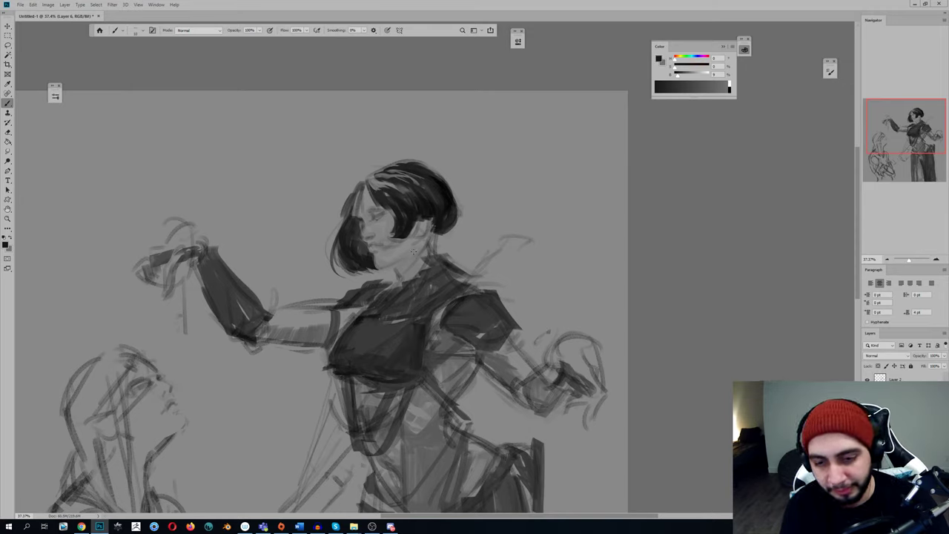
Paint thin strands around the ear with a dark tone sampled from the hair, undoing and redoing misplaced strokes
mouse_move(392, 215)
left_mouse_down()
mouse_move(382, 242)
mouse_move(425, 244)
left_mouse_up()
key("ctrl+z")
left_click(426, 210, "alt")
left_click_drag(423, 210, 428, 222)
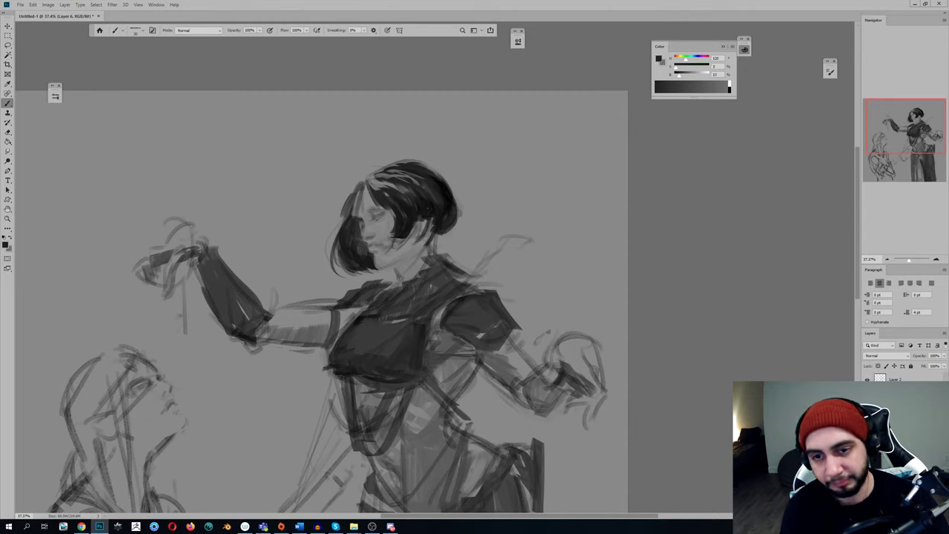
key("ctrl+z")
left_click_drag(431, 221, 425, 230)
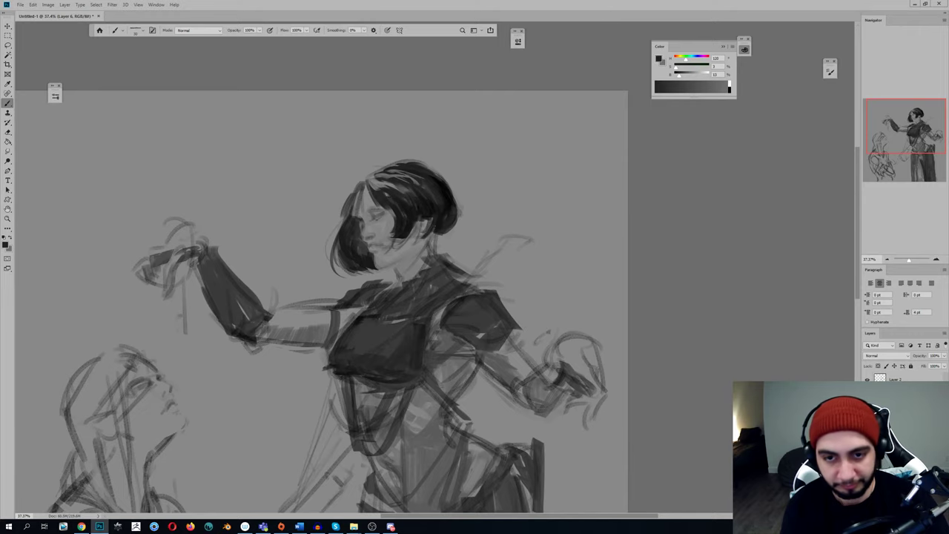
Fill in the upper outer contour of the far-side lock, check it mirrored, and resample its near-black tone
left_click_drag(356, 194, 336, 254)
key("ctrl+shift+h")
key("ctrl+shift+h")
left_click(371, 262, "alt")
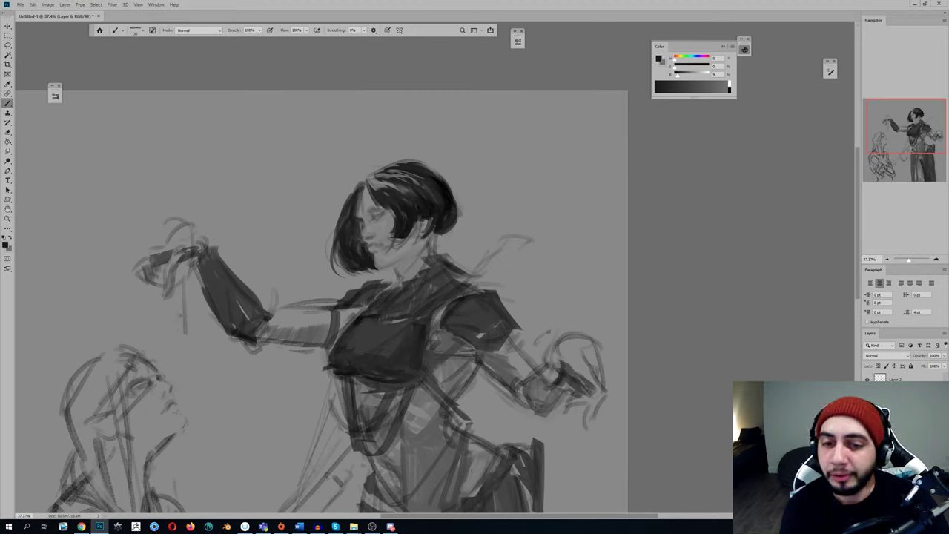
key("e")
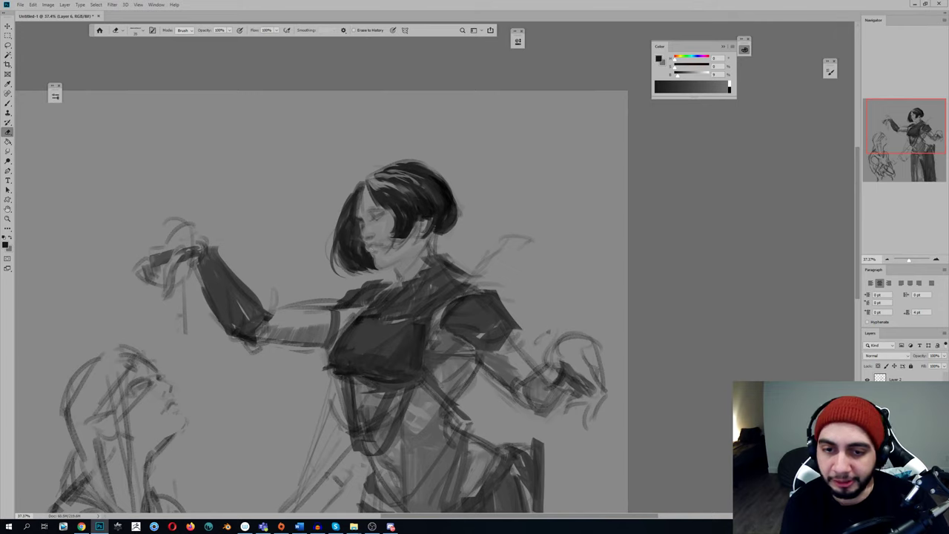
key("b")
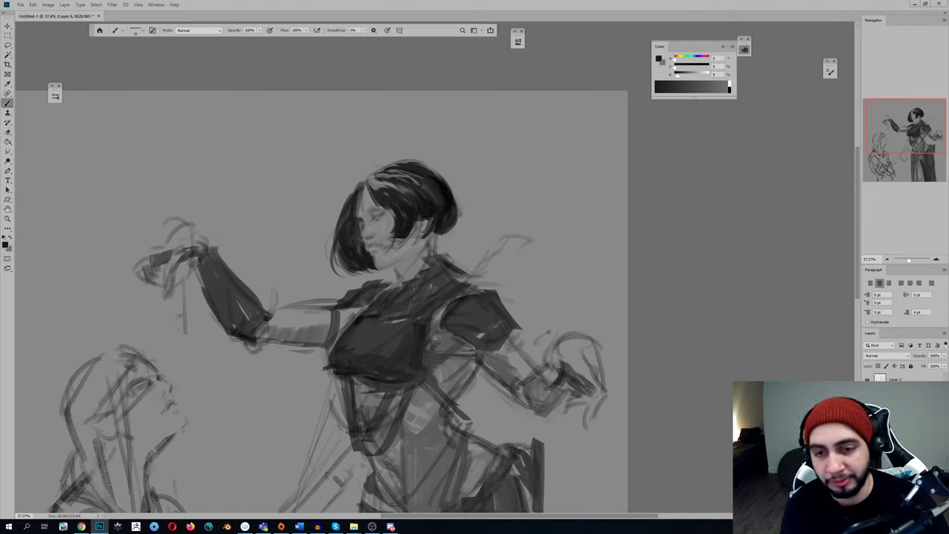
key("e")
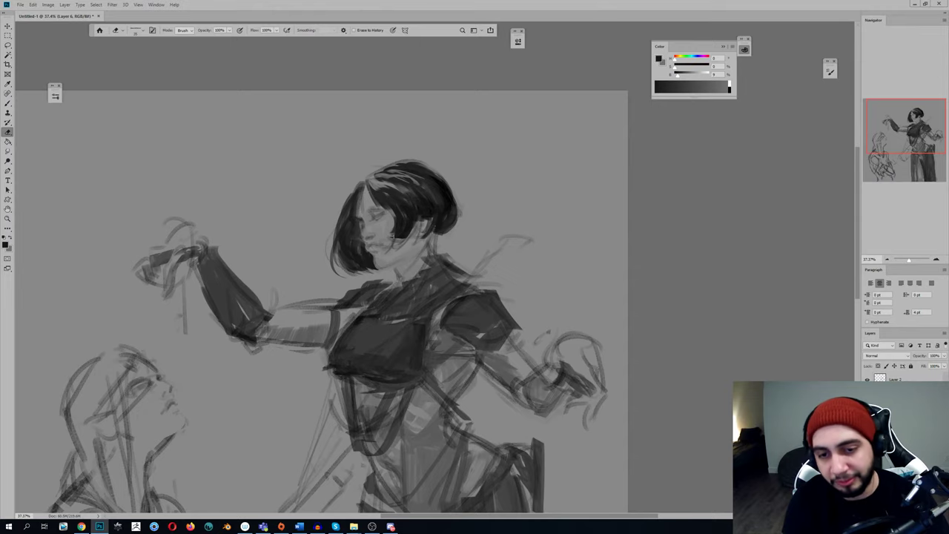
key("b")
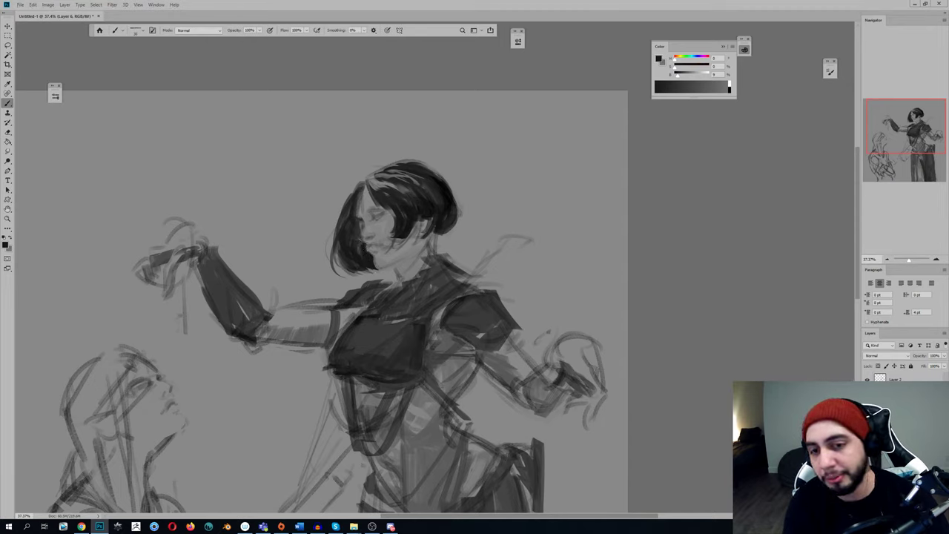
key("e")
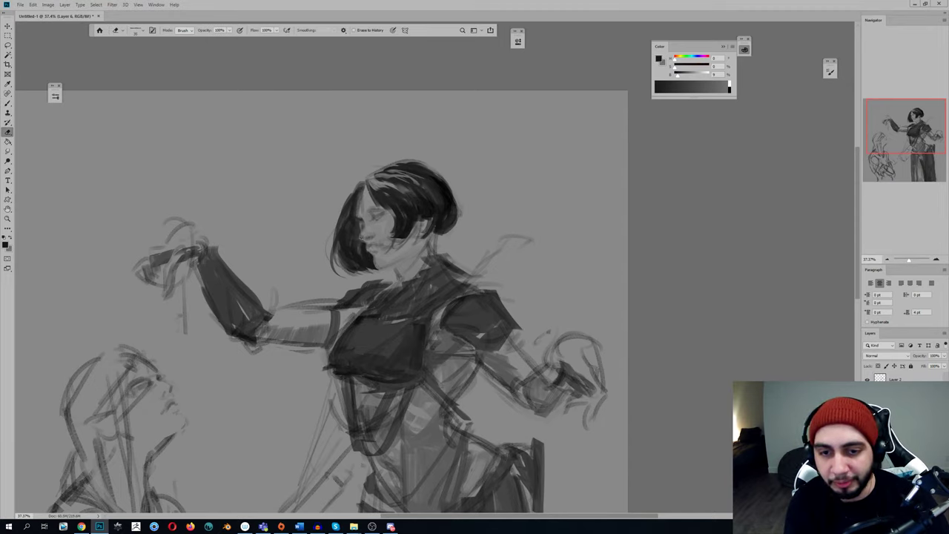
key("b")
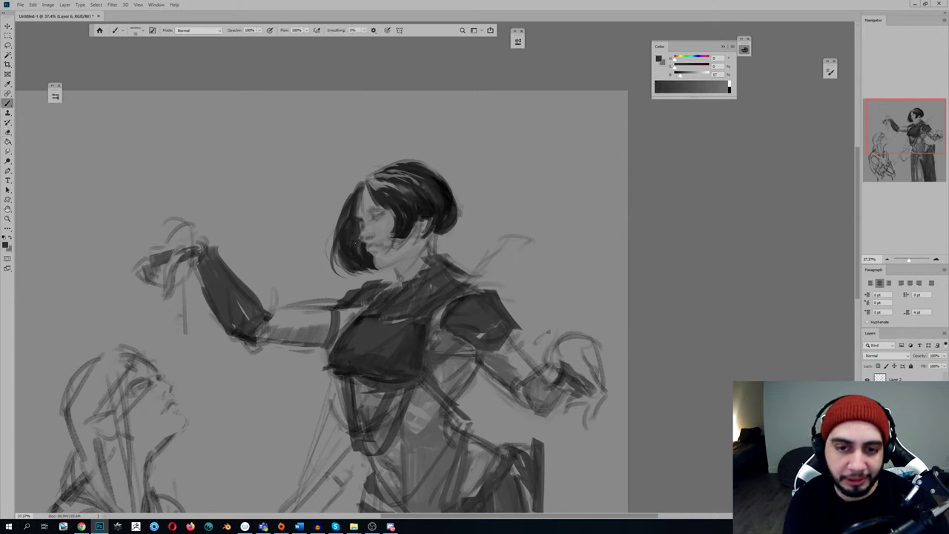
Retouch the lower part of the far-side lock with sampled near-black tones, and open the save dialog but cancel it
left_click(358, 252, "alt")
left_click(359, 254, "alt")
left_click(368, 257, "alt")
left_click_drag(368, 257, 357, 255)
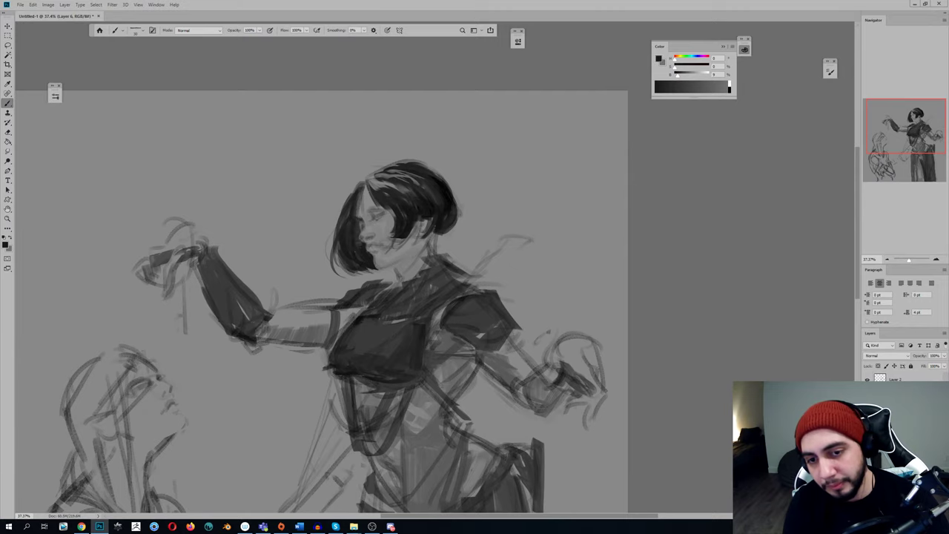
key("ctrl+s")
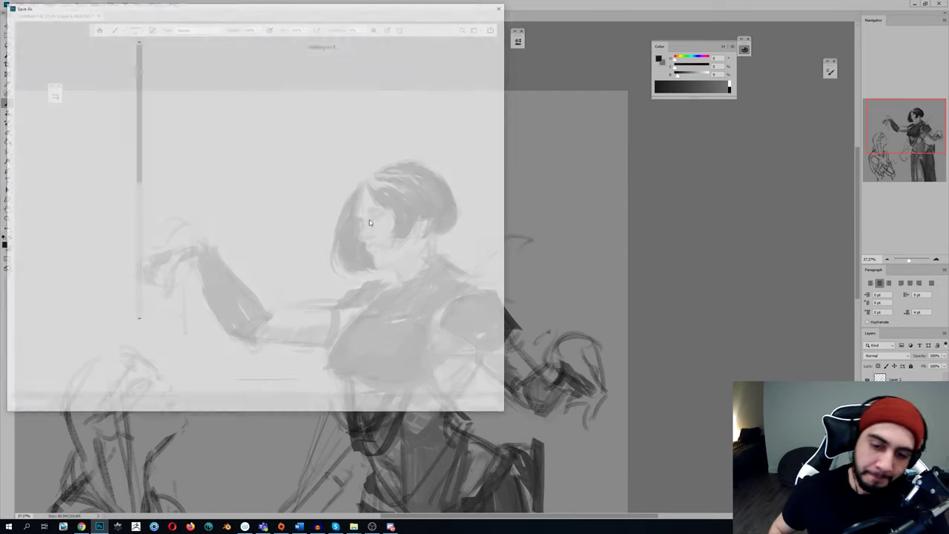
left_click(485, 406)
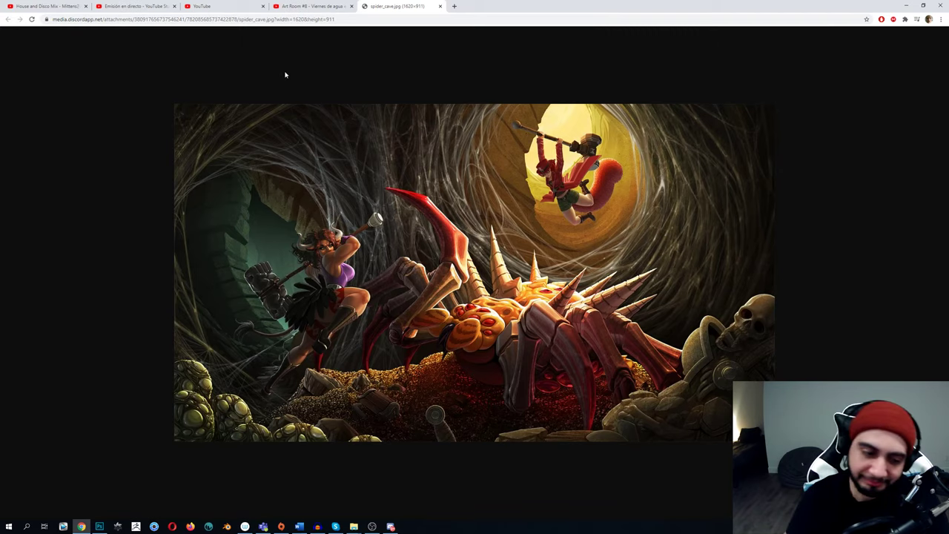
Look at the spider_cave.jpg illustration in the Chrome browser, and return to the Photoshop painting
left_click(99, 527)
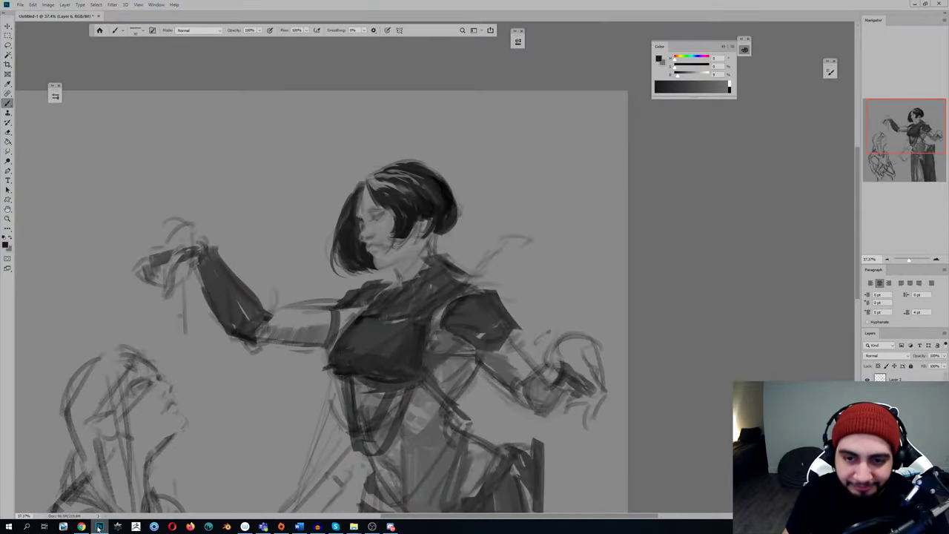
left_click(98, 527)
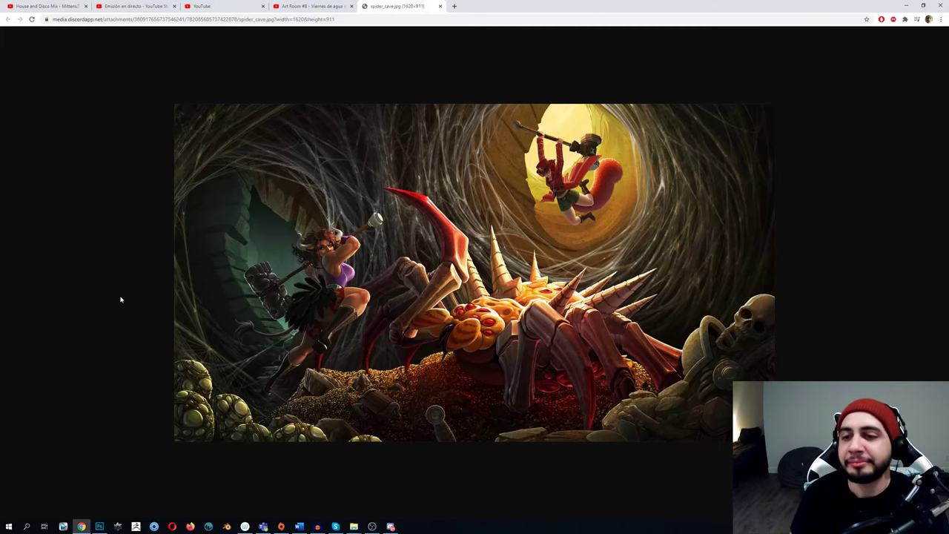
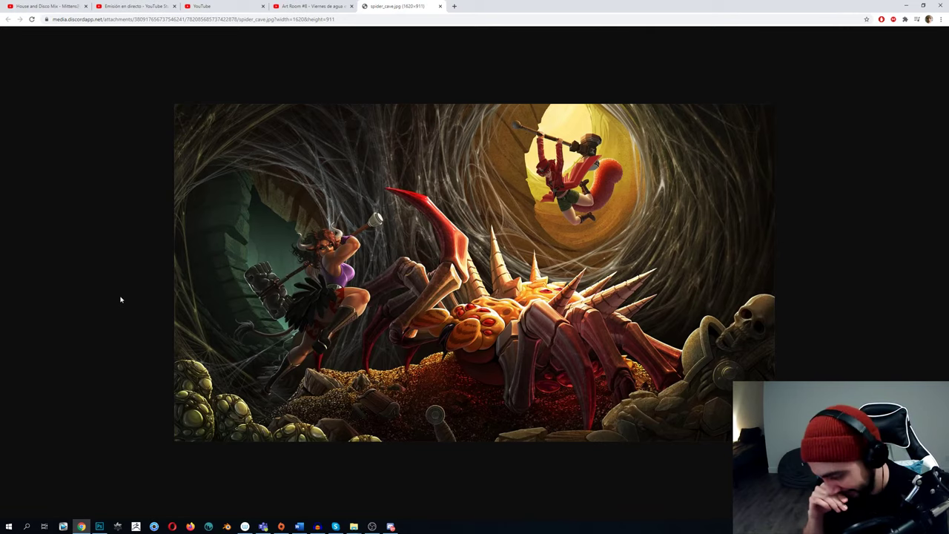
left_click(99, 527)
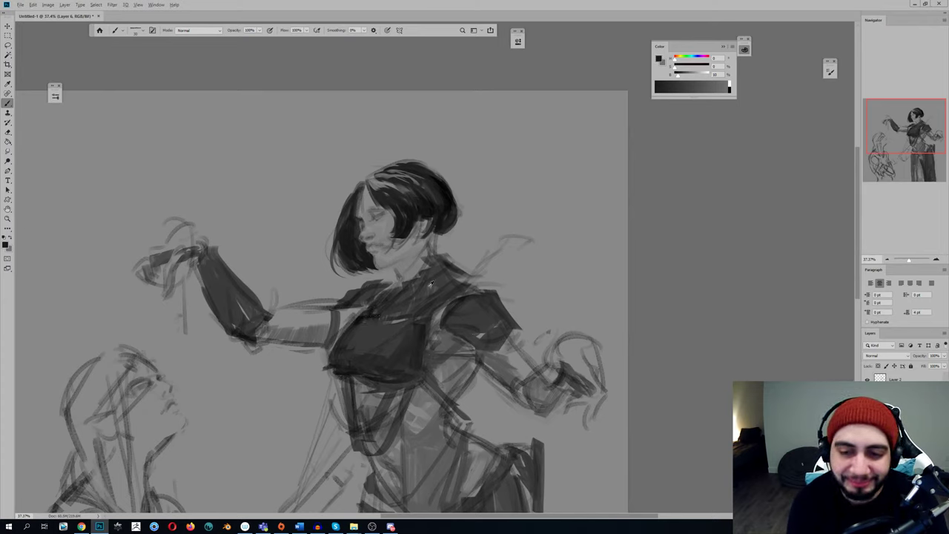
Paint darker strokes across the standing woman's collar and upper chest, and check the figure mirrored and at different scales
mouse_move(421, 276)
left_mouse_down()
mouse_move(437, 304)
mouse_move(423, 290)
mouse_move(432, 303)
mouse_move(437, 274)
mouse_move(456, 289)
mouse_move(389, 311)
mouse_move(436, 297)
mouse_move(386, 304)
left_mouse_up()
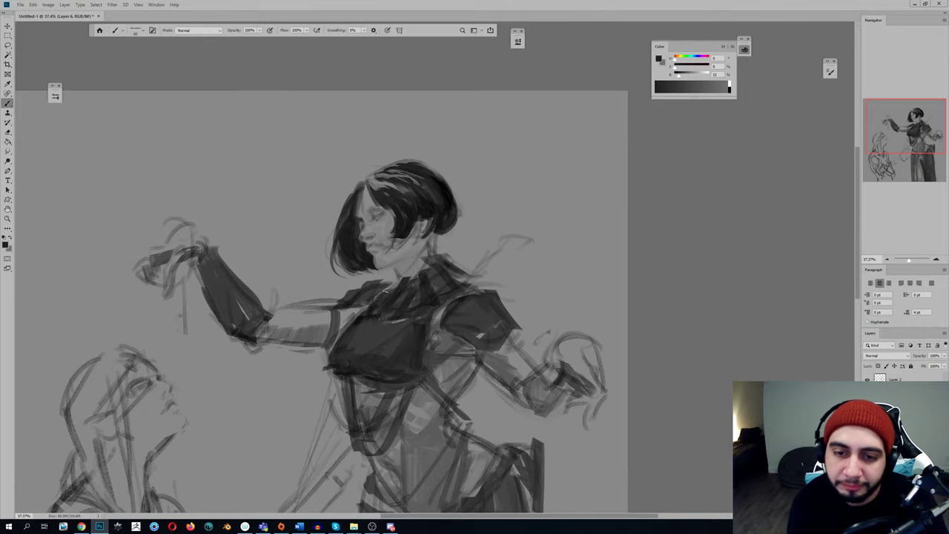
scroll(380, 232, "up", 5)
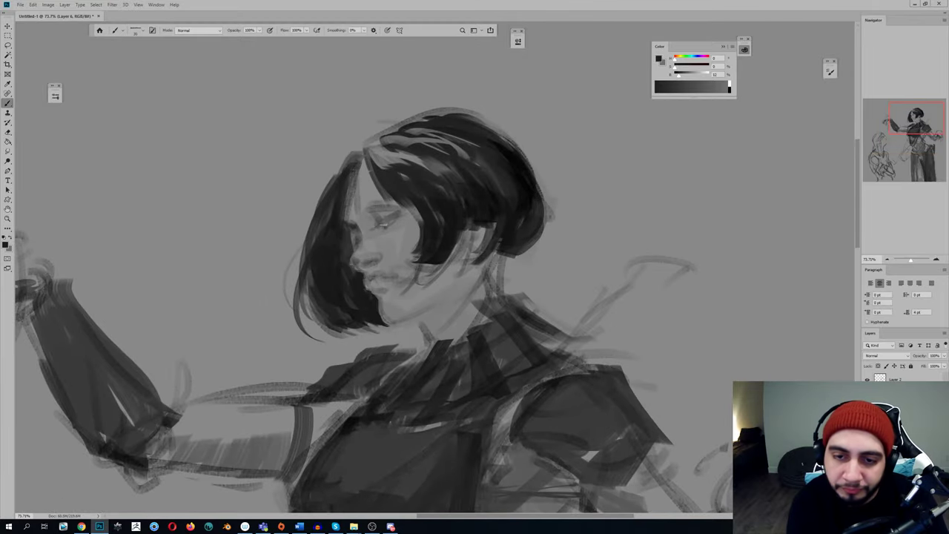
scroll(385, 226, "down", 5)
scroll(379, 270, "down", 2)
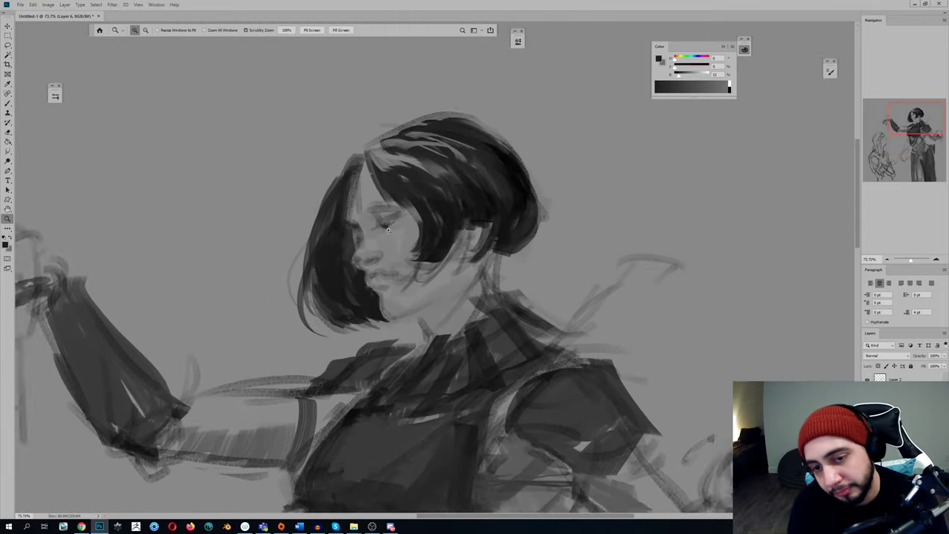
key("ctrl+shift+h")
key("ctrl+shift+h")
key("z")
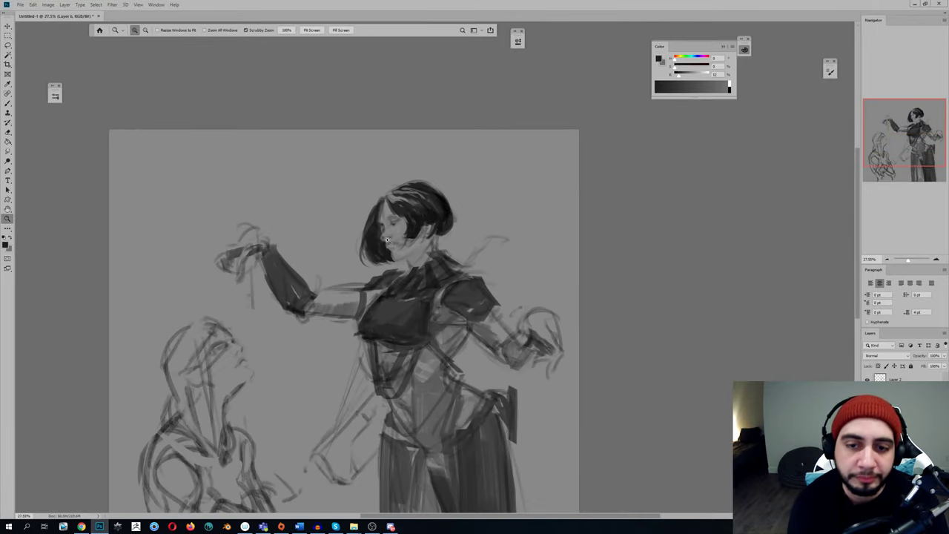
left_click_drag(387, 241, 417, 241)
Sample a mid grey beside the face, create a new layer, and lighten the brush color to 74% brightness
left_click(352, 220, "alt")
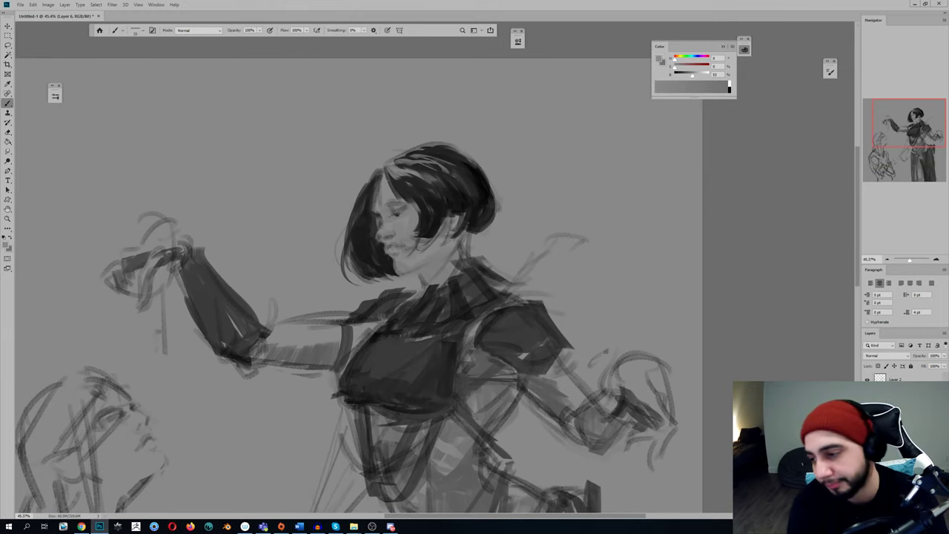
key("ctrl+shift+alt+n")
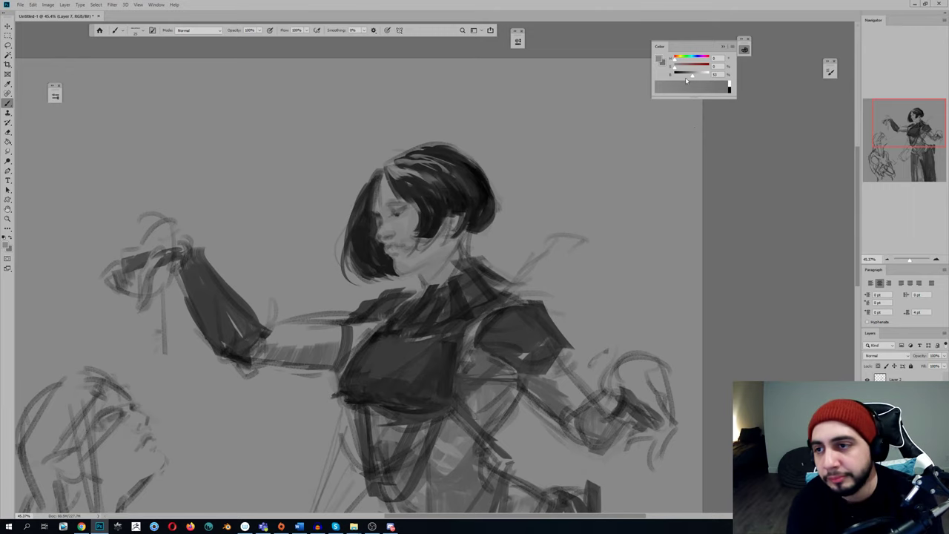
left_click_drag(693, 75, 699, 75)
Paint light grey highlights on the woman's forehead, nose and cheek, checking the face mirrored
left_click_drag(382, 190, 382, 198)
mouse_move(379, 193)
left_mouse_down()
mouse_move(406, 229)
mouse_move(384, 230)
left_mouse_up()
mouse_move(385, 181)
left_mouse_down()
mouse_move(393, 190)
mouse_move(356, 194)
mouse_move(371, 212)
left_mouse_up()
key("ctrl+shift+h")
key("b")
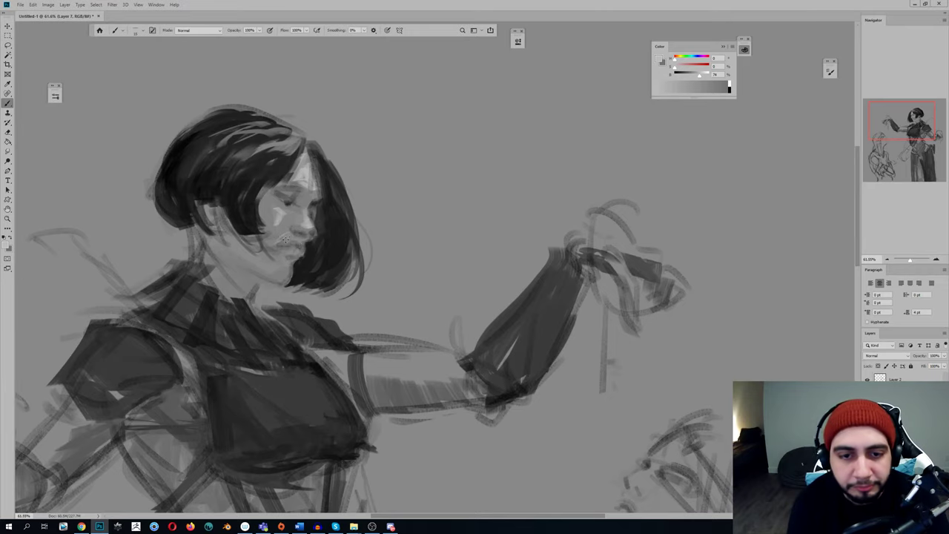
key("ctrl+minus")
key("shift+h")
left_click_drag(362, 239, 368, 239)
Refine the face highlights with the eraser and brush, adding a light accent on the chin and checking it mirrored
key("e")
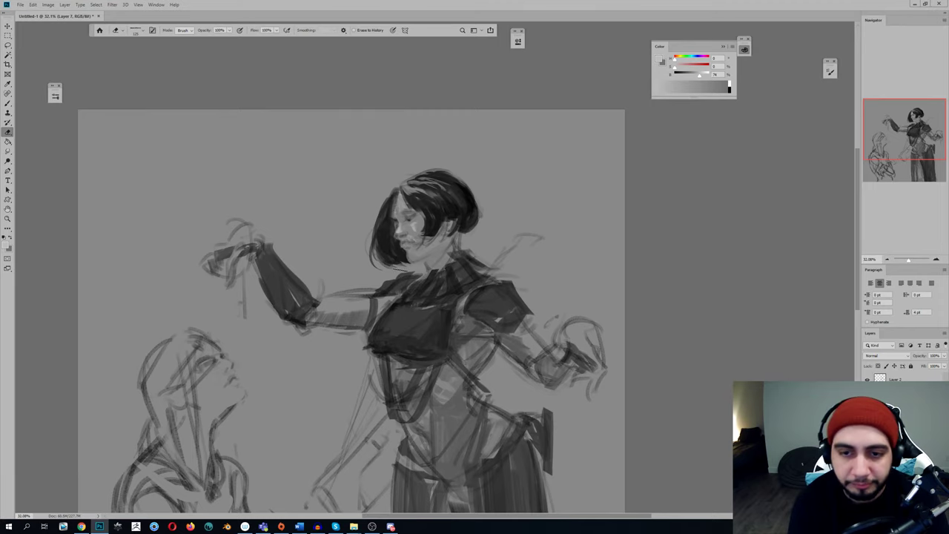
key("b")
key("e")
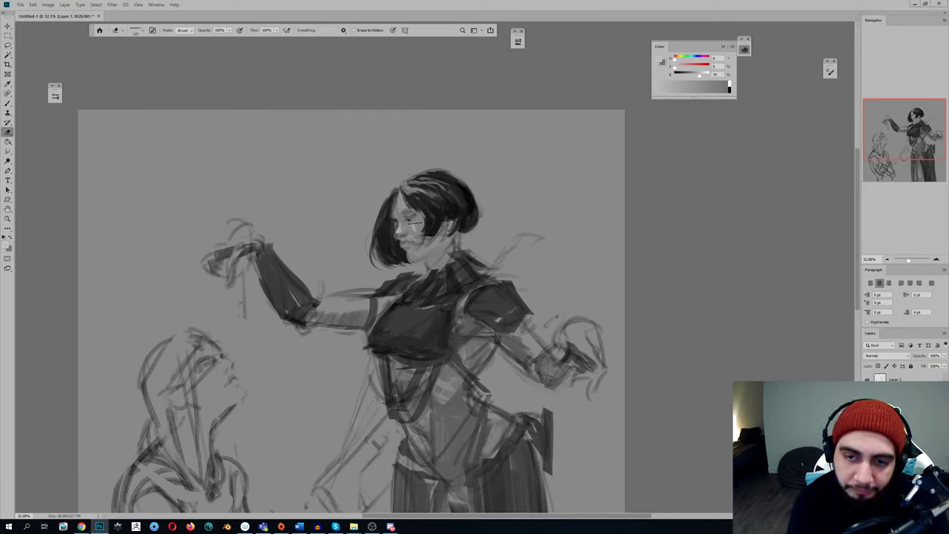
key("b")
left_click_drag(407, 252, 410, 263)
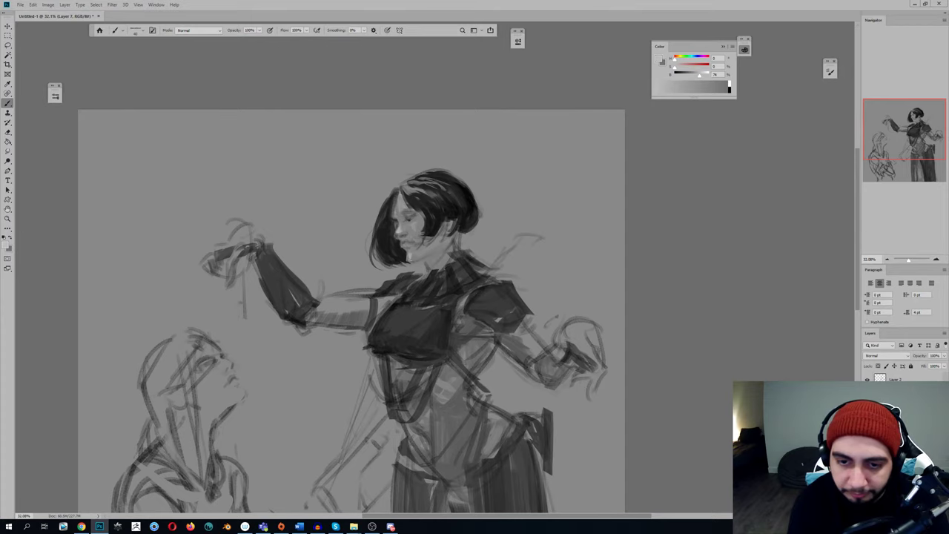
key("ctrl+shift+h")
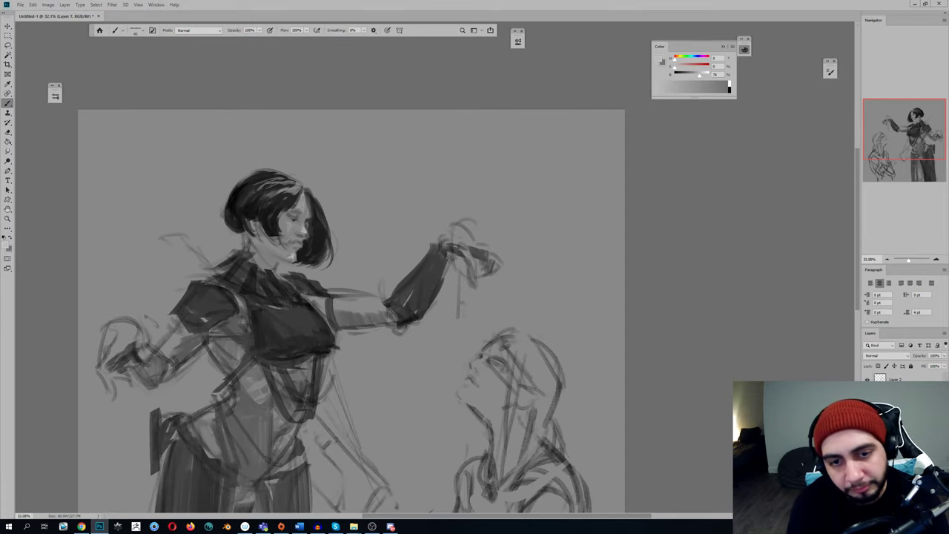
key("ctrl+shift+h")
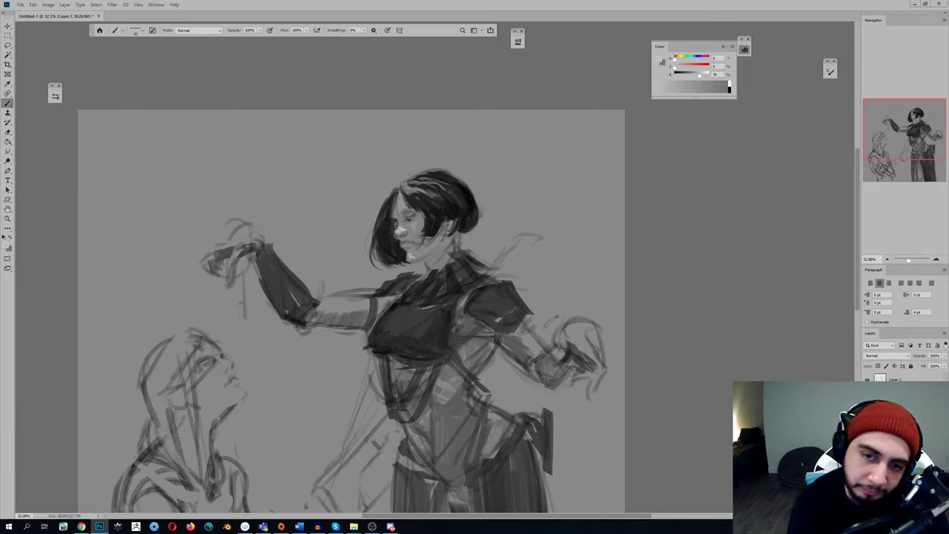
Strengthen the light highlight on the forehead below the hair parting, and check the face in the mirrored view
key("e")
key("b")
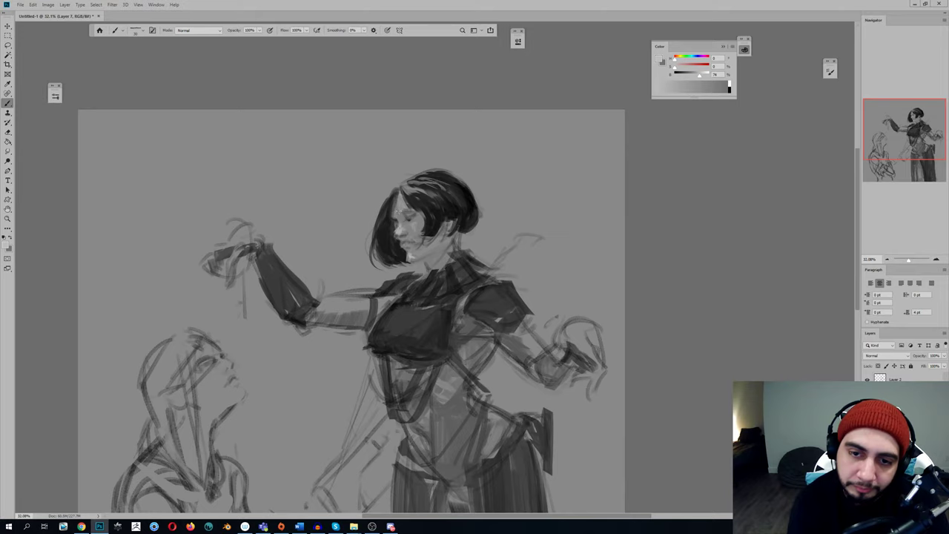
left_click_drag(400, 199, 399, 212)
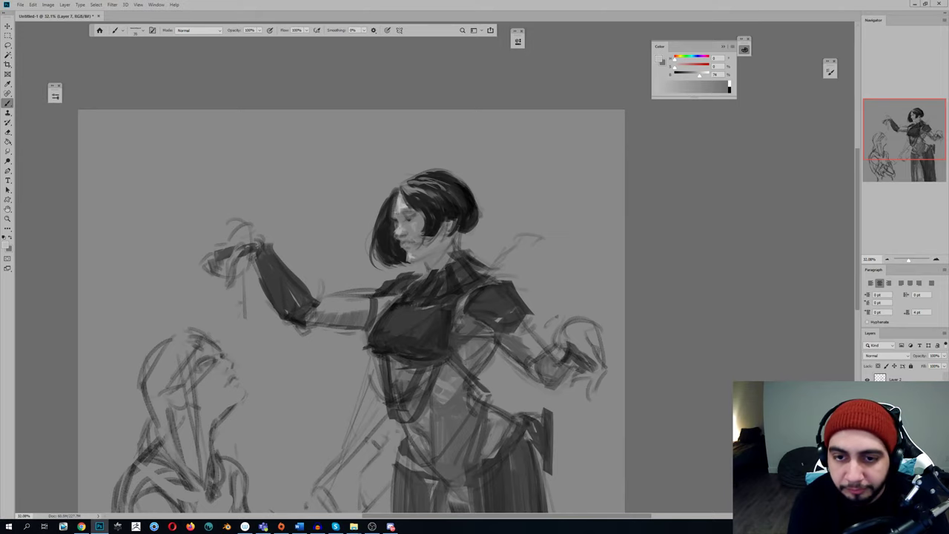
key("ctrl+shift+h")
key("e")
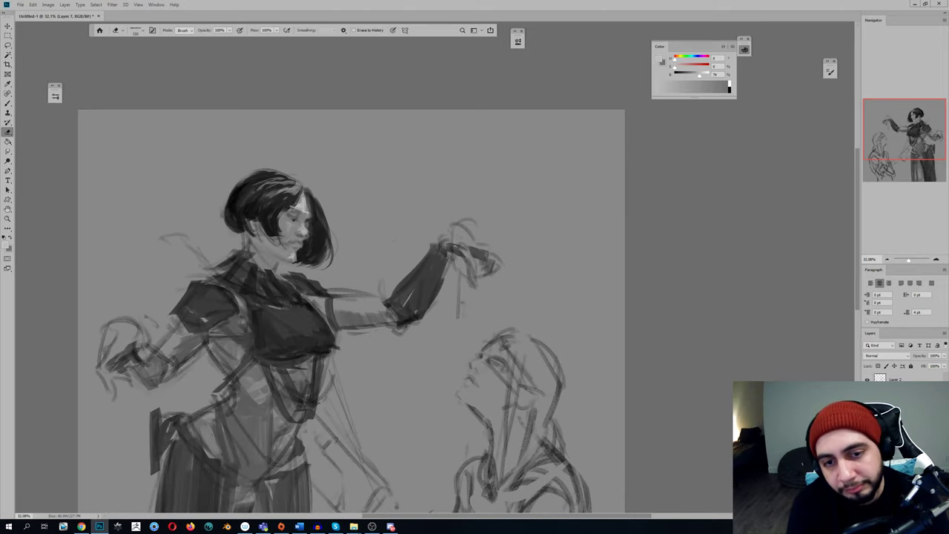
key("b")
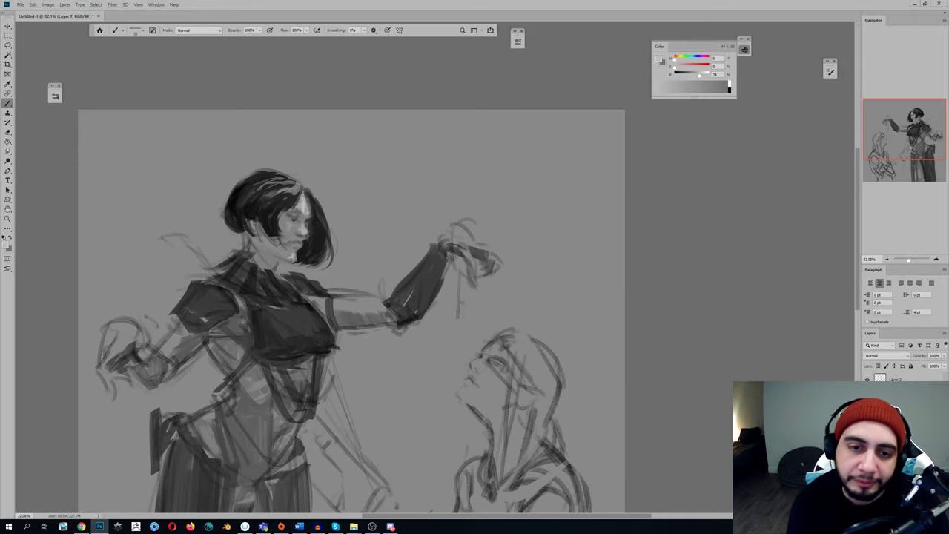
Flip the view back, clean up the highlights around the nose and mouth, and sample a softer light grey from the forehead
key("z")
left_click_drag(317, 207, 300, 209)
key("ctrl+shift+h")
key("z")
left_click_drag(366, 221, 396, 228)
key("b")
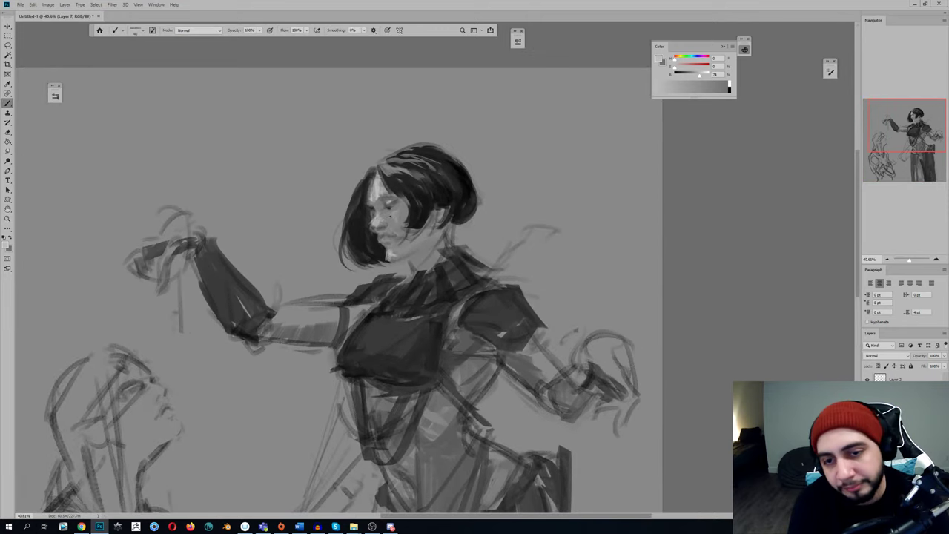
key("e")
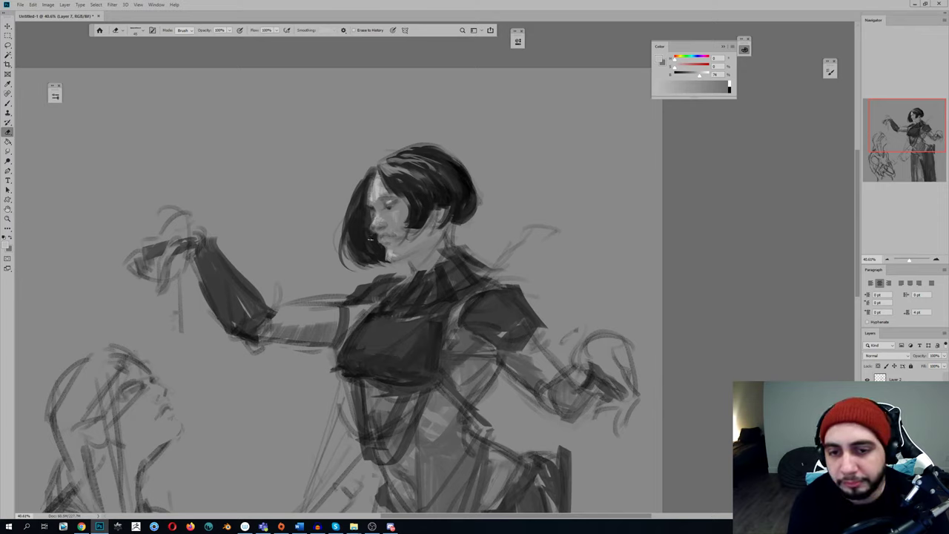
key("b")
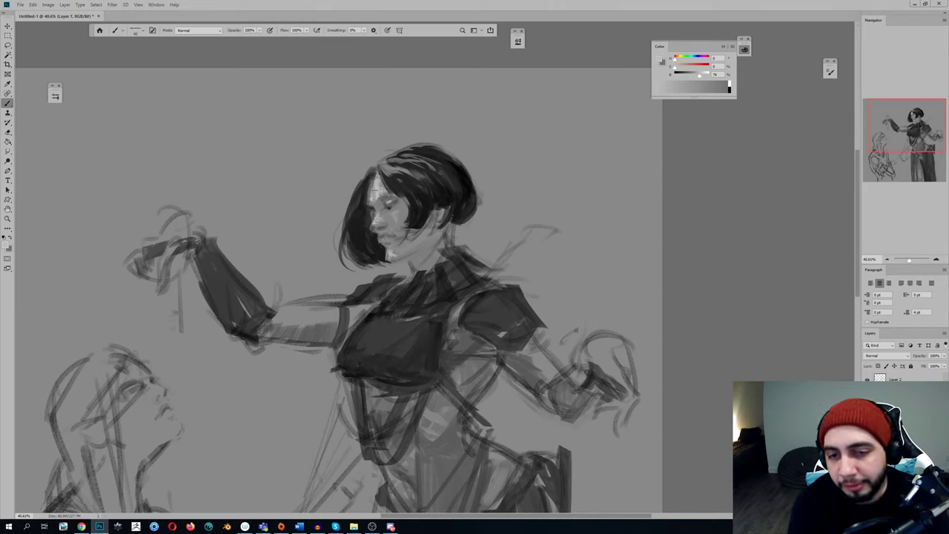
left_click(375, 189, "alt")
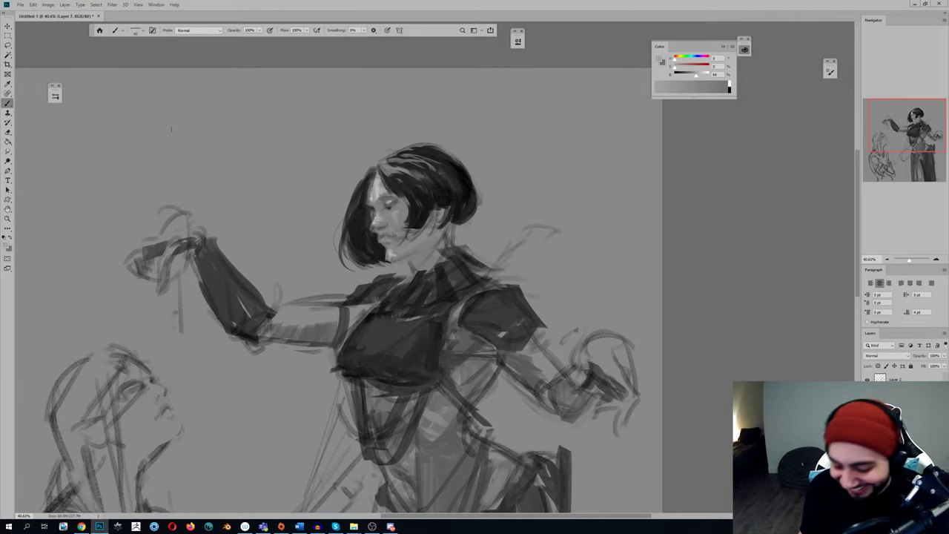
key("e")
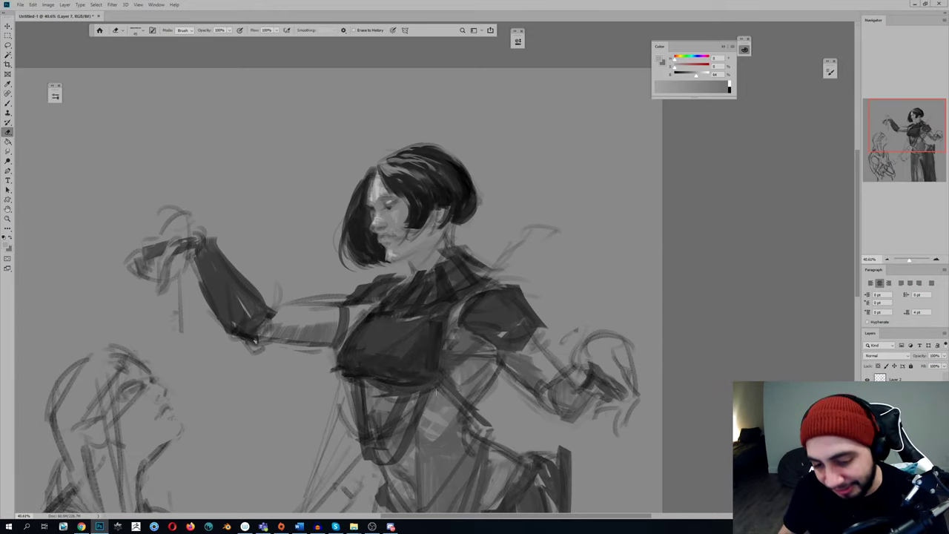
Inspect the imported old drawings up close and spread them over the canvas, placing the spiky-haired portrait in the upper left
left_click(373, 526)
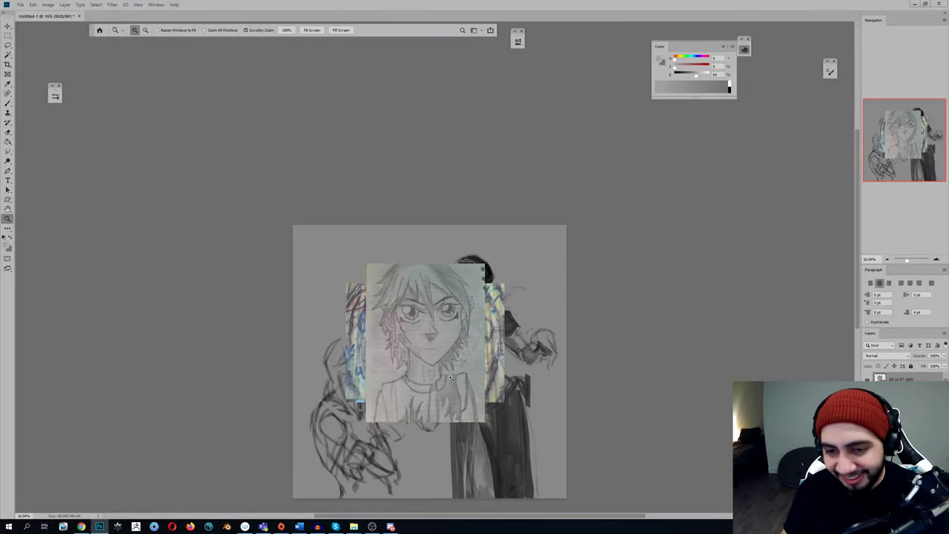
left_click(442, 349)
left_click_drag(442, 349, 461, 331)
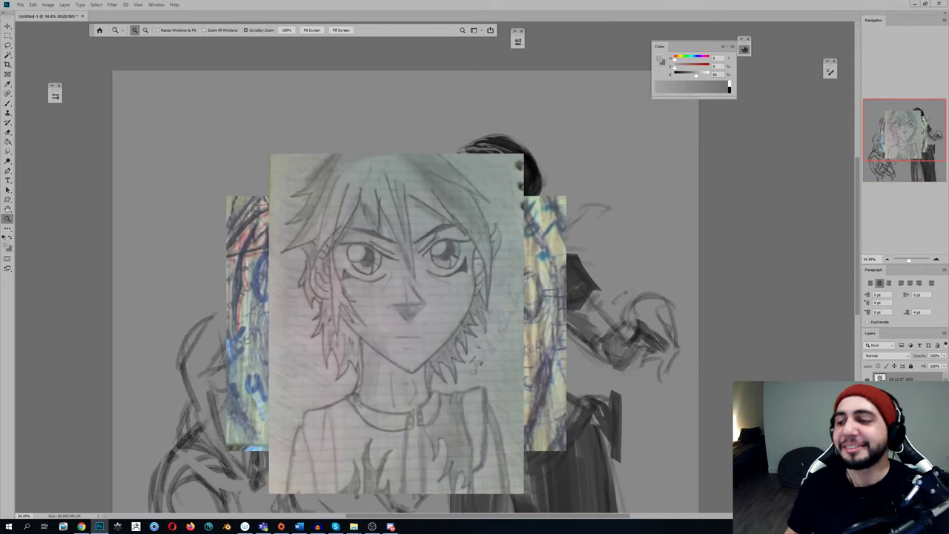
left_click_drag(493, 377, 381, 319)
mouse_move(468, 341)
left_mouse_down()
mouse_move(534, 337)
mouse_move(561, 323)
mouse_move(399, 431)
left_mouse_up()
mouse_move(478, 360)
left_mouse_down()
mouse_move(506, 447)
mouse_move(525, 448)
left_mouse_up()
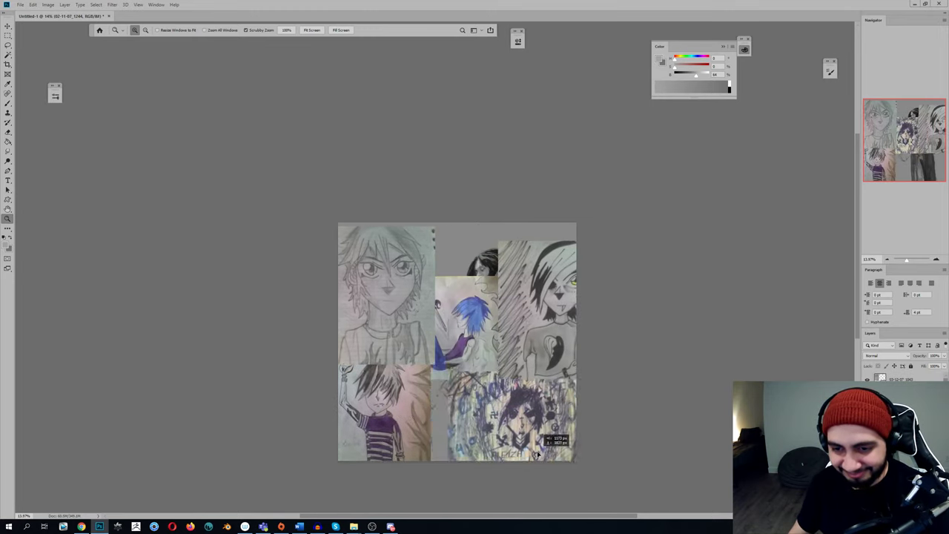
left_click_drag(474, 329, 474, 286)
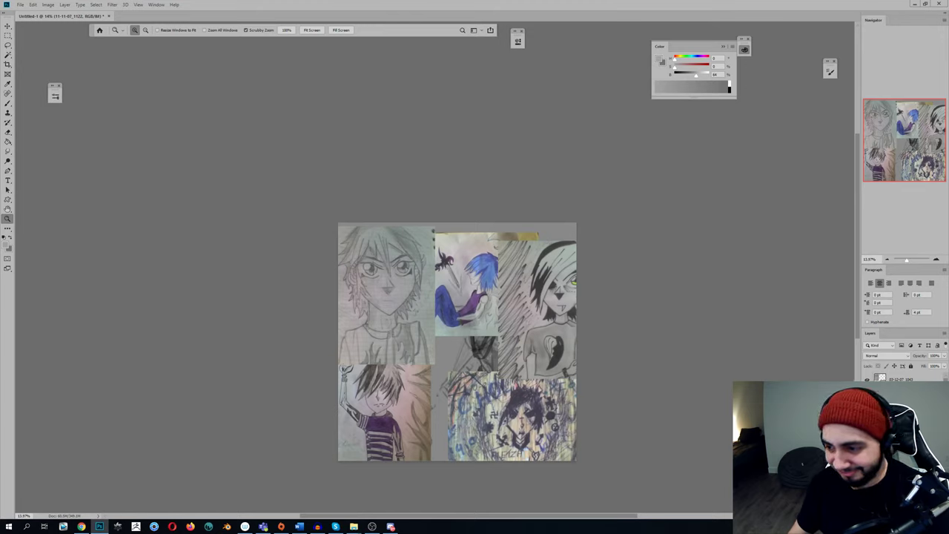
Rearrange the old drawings with the striped-shirt boy above the spiky-haired portrait and the blue-haired figure in front at the centre
key("ctrl+shift+bracketright")
mouse_move(551, 360)
left_mouse_down()
mouse_move(561, 341)
mouse_move(549, 343)
left_mouse_up()
left_click_drag(463, 320, 453, 319)
mouse_move(372, 328)
left_mouse_down()
mouse_move(355, 383)
mouse_move(419, 436)
mouse_move(438, 437)
left_mouse_up()
left_click_drag(362, 408, 364, 276)
left_click_drag(445, 297, 457, 295)
left_click_drag(438, 386, 390, 388)
left_click_drag(486, 318, 477, 343)
left_click_drag(551, 327, 556, 324)
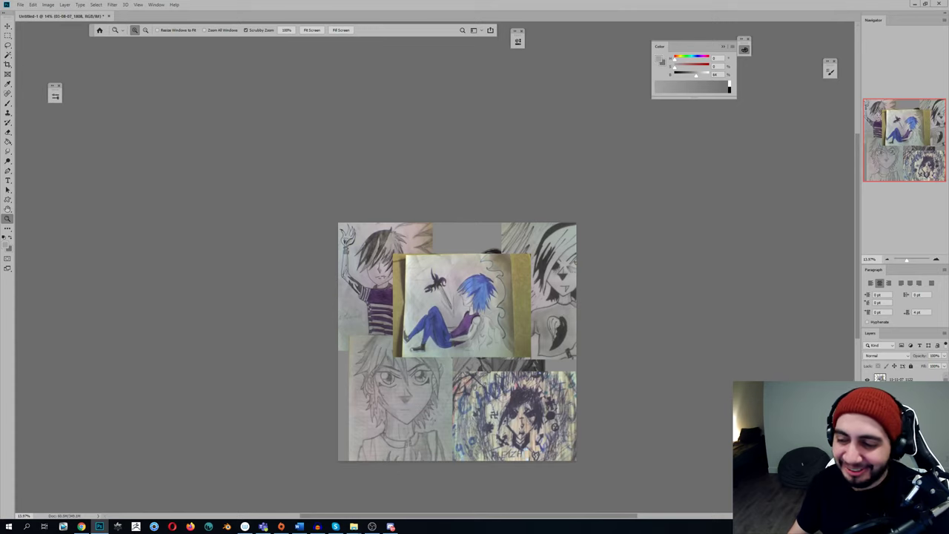
Bring the black-and-white-haired girl's drawing forward, and nudge the blue-haired figure and the dark-haired scribbled portrait upward
left_click_drag(901, 377, 905, 375)
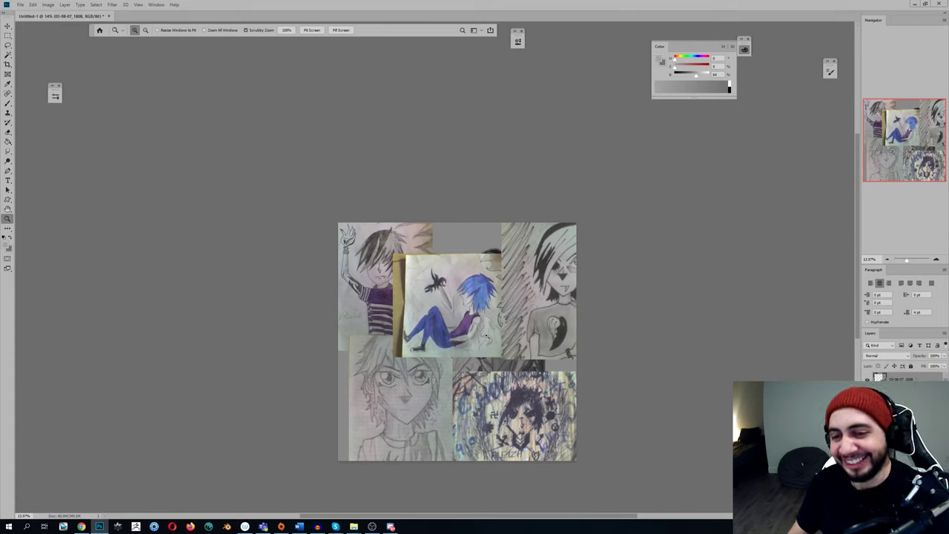
left_click_drag(451, 335, 432, 324)
left_click_drag(507, 424, 515, 411)
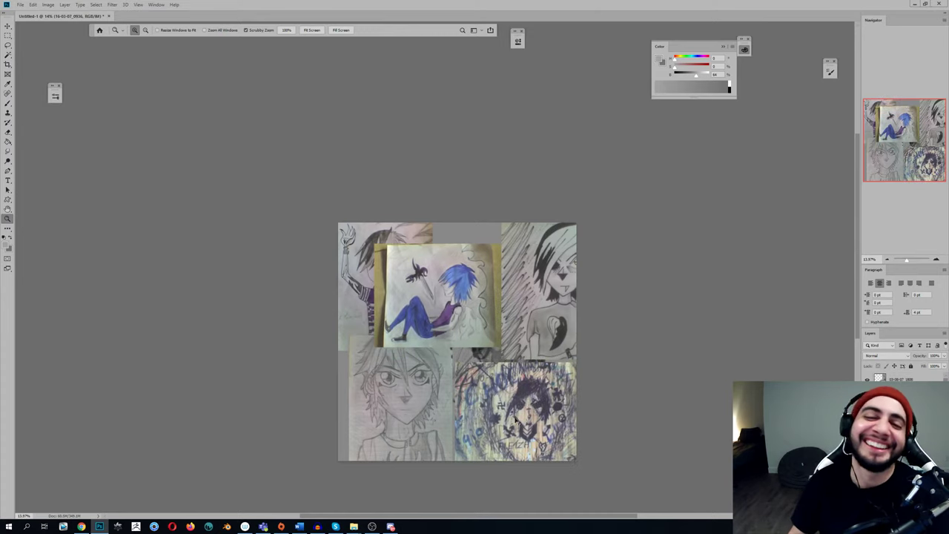
Shift the blue-haired figure's drawing aside to uncover the striped-shirt boy, and select the boy's drawing
left_click_drag(471, 316, 484, 317)
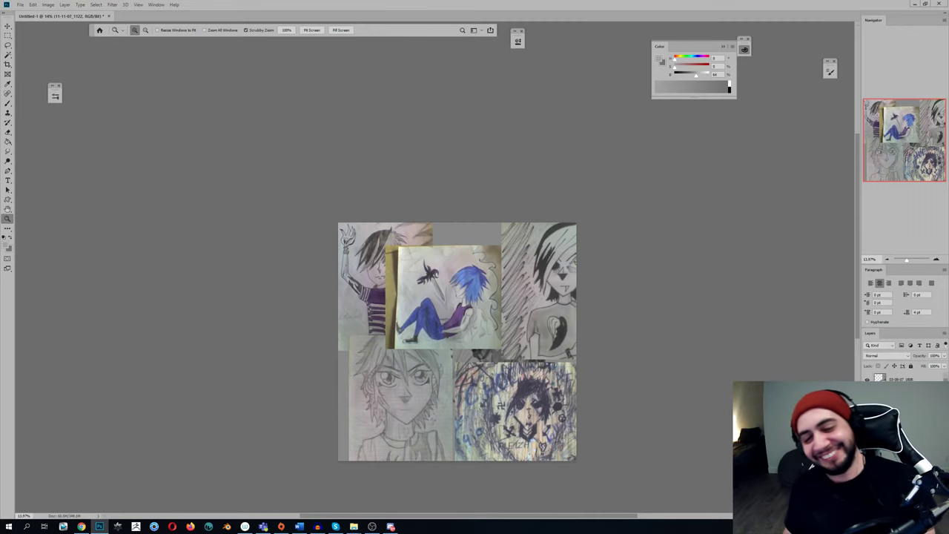
left_click_drag(472, 317, 492, 312)
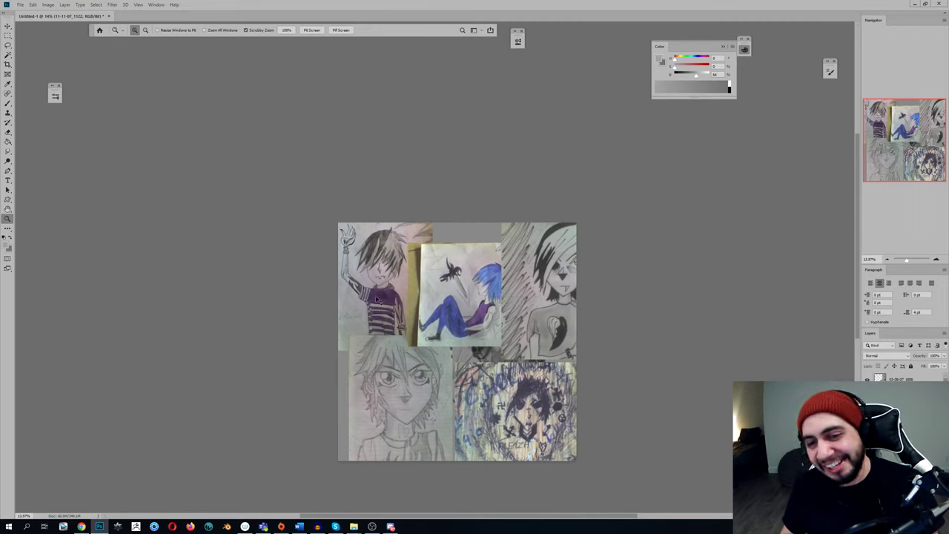
left_click(377, 299)
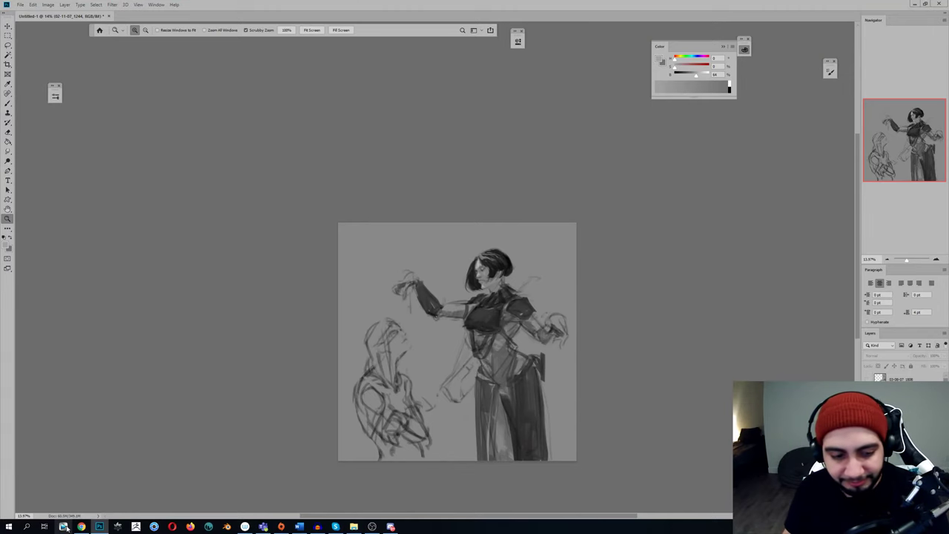
Switch to Chrome and compare the spider cave illustration with the pencil drawing of the two jacketed characters
left_click(82, 527)
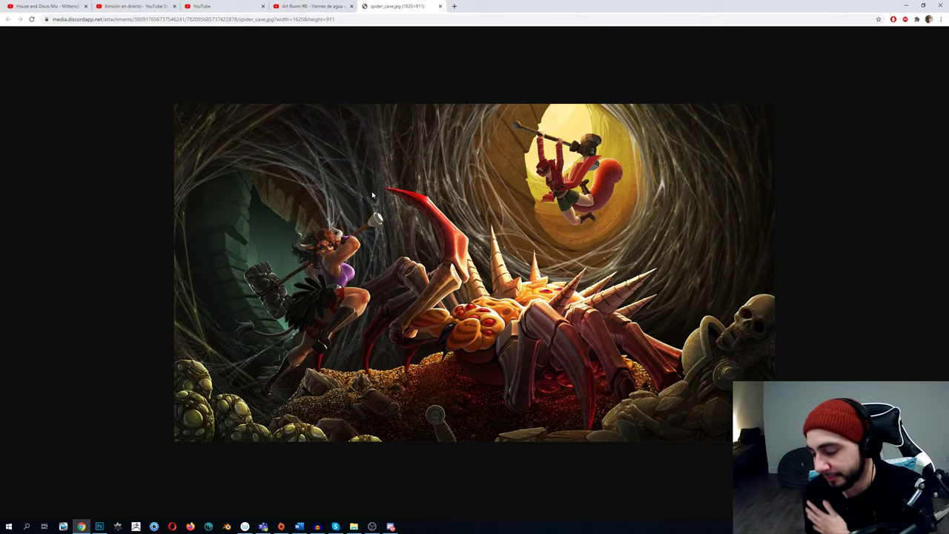
mouse_move(372, 526)
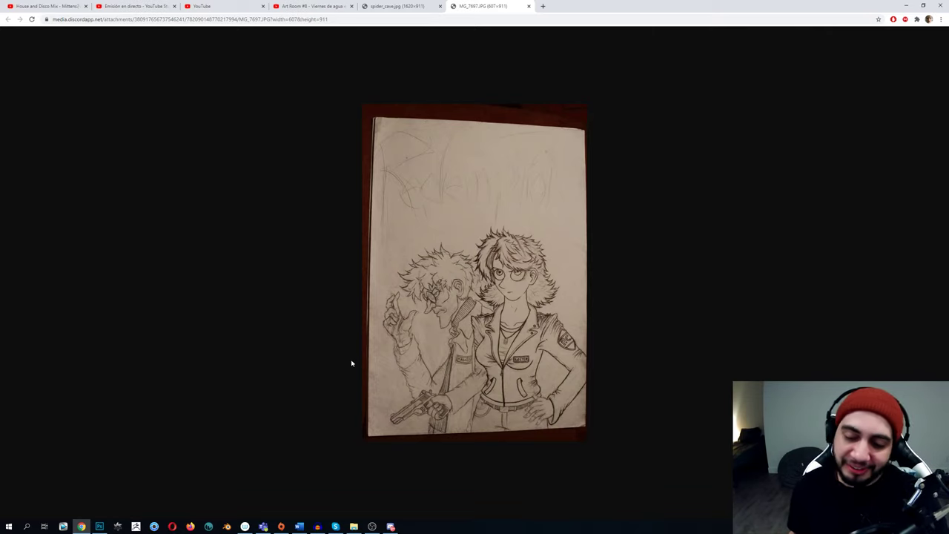
left_click(399, 5)
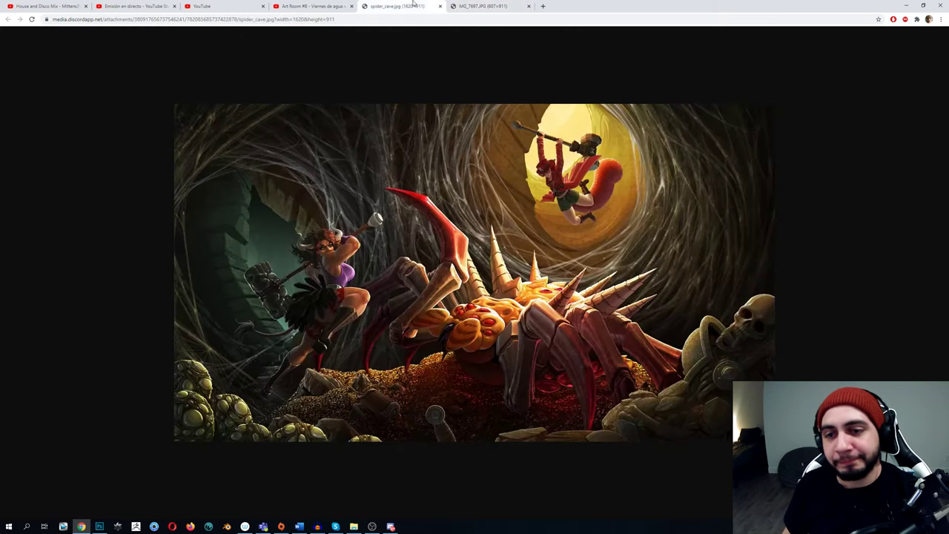
left_click(477, 7)
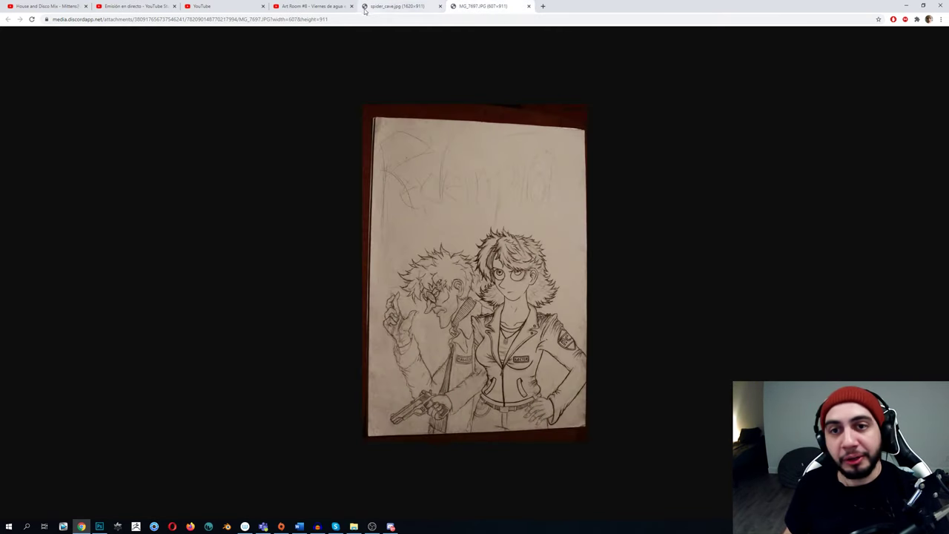
left_click(398, 6)
left_click(471, 9)
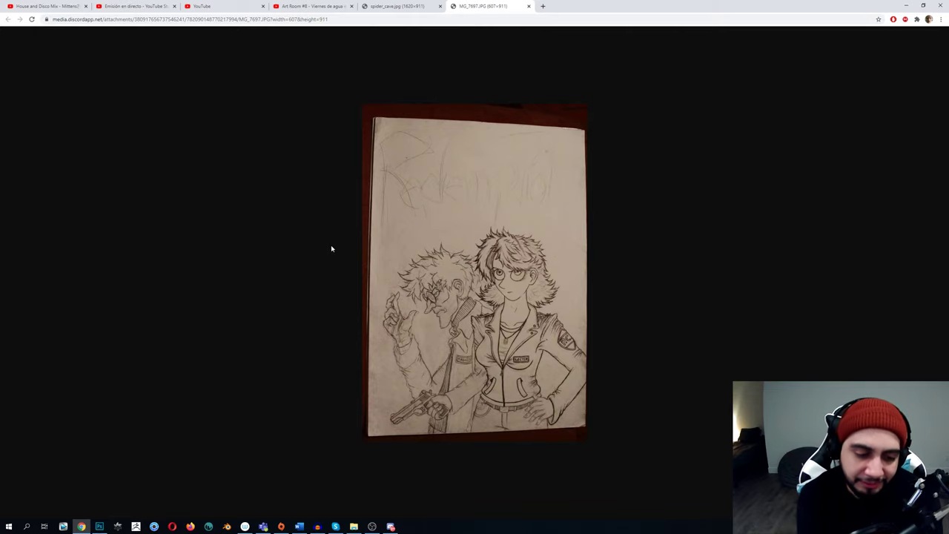
Return to Photoshop, frame the standing woman's upper body, and add a new layer for painting with the Brush
left_click(99, 527)
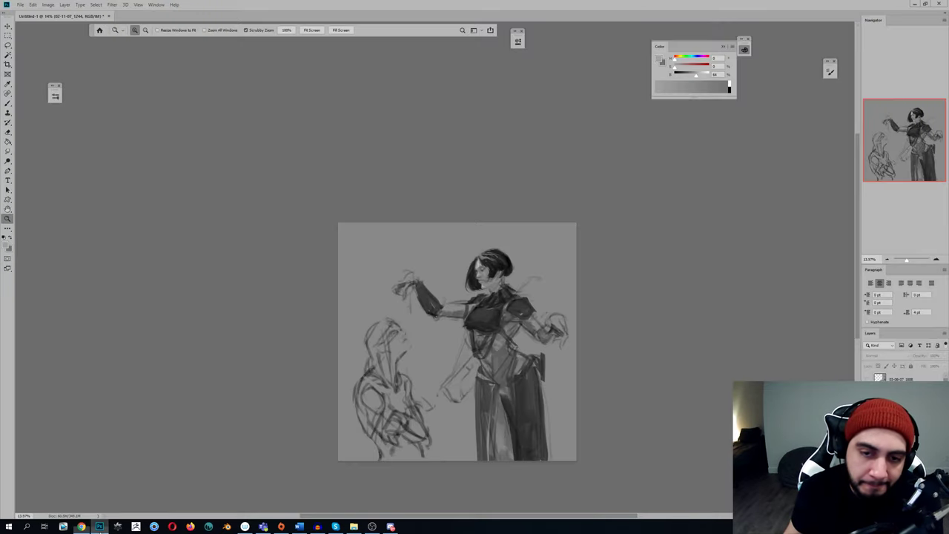
scroll(389, 314, "down", 1)
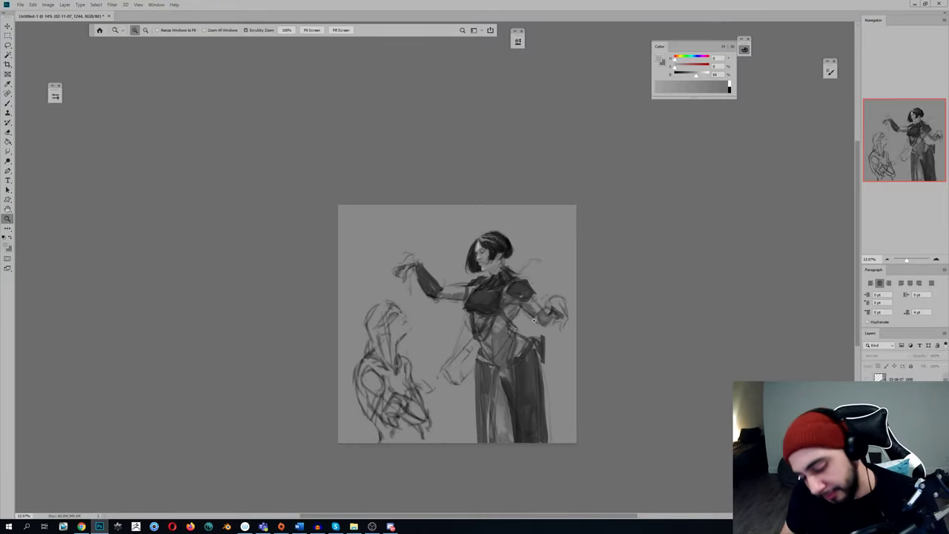
left_click_drag(507, 295, 520, 297)
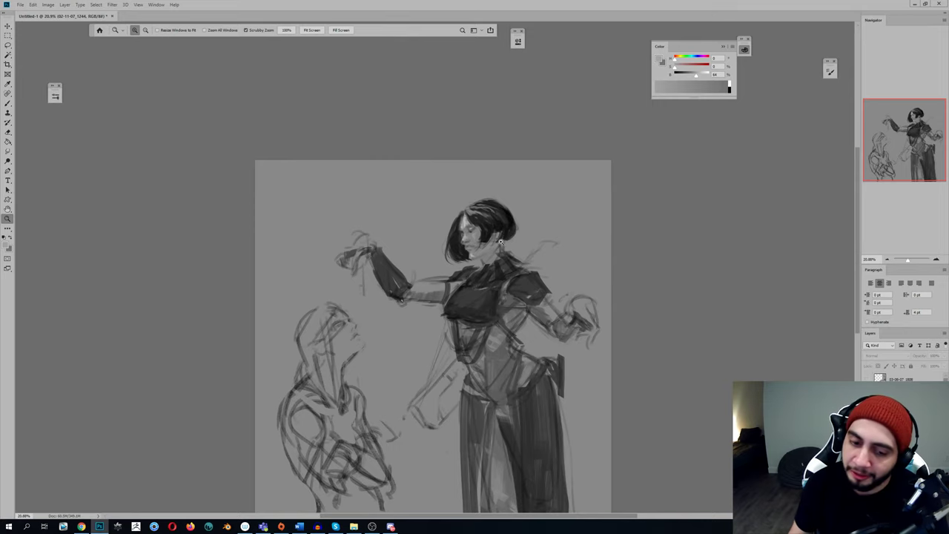
left_click_drag(485, 258, 507, 259)
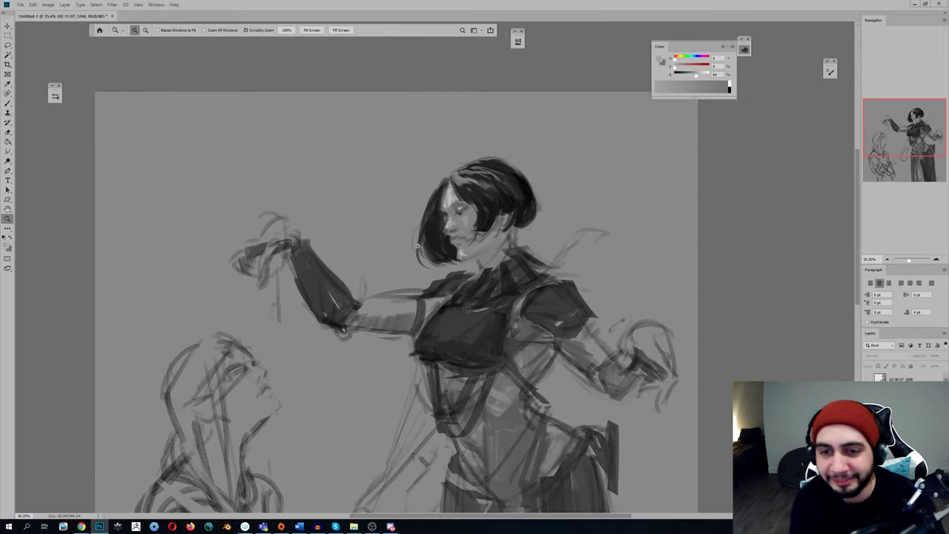
key("ctrl+shift+alt+n")
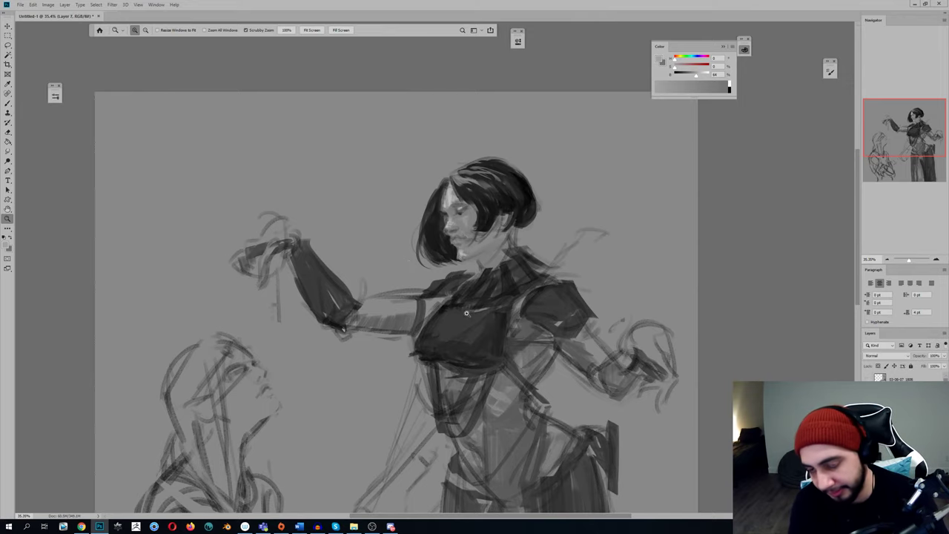
key("b")
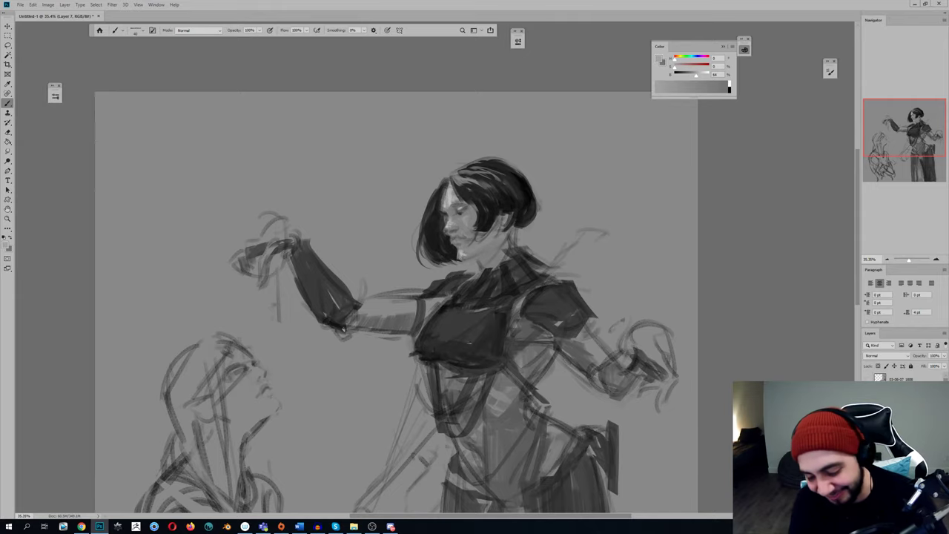
Touch up the woman's forehead and cheek with mid and light greys sampled from her face
left_click(473, 237, "alt")
left_click_drag(450, 190, 448, 206)
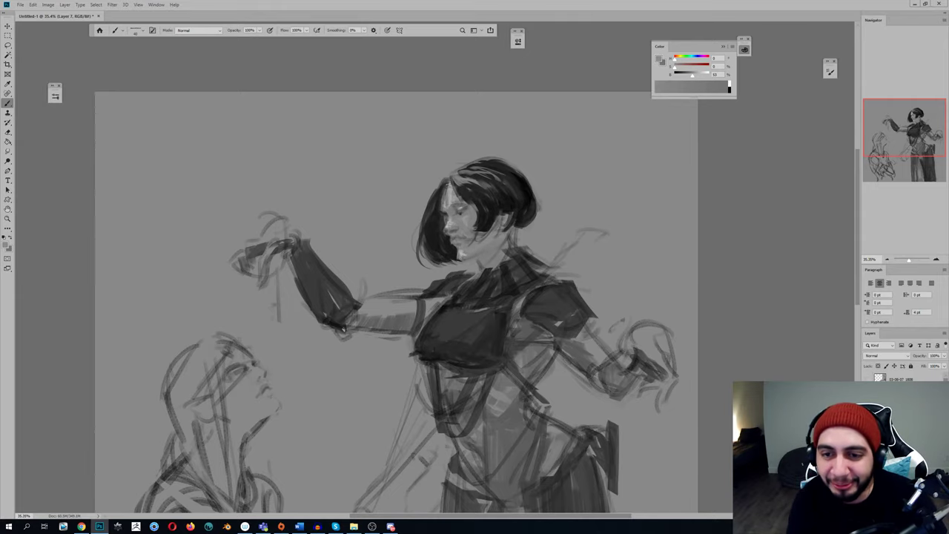
left_click(454, 196, "alt")
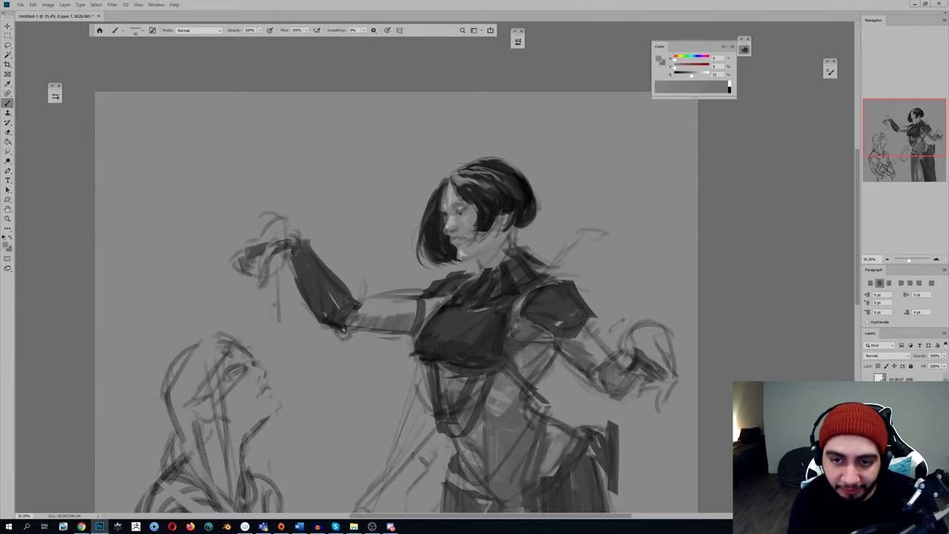
left_click_drag(458, 224, 471, 221)
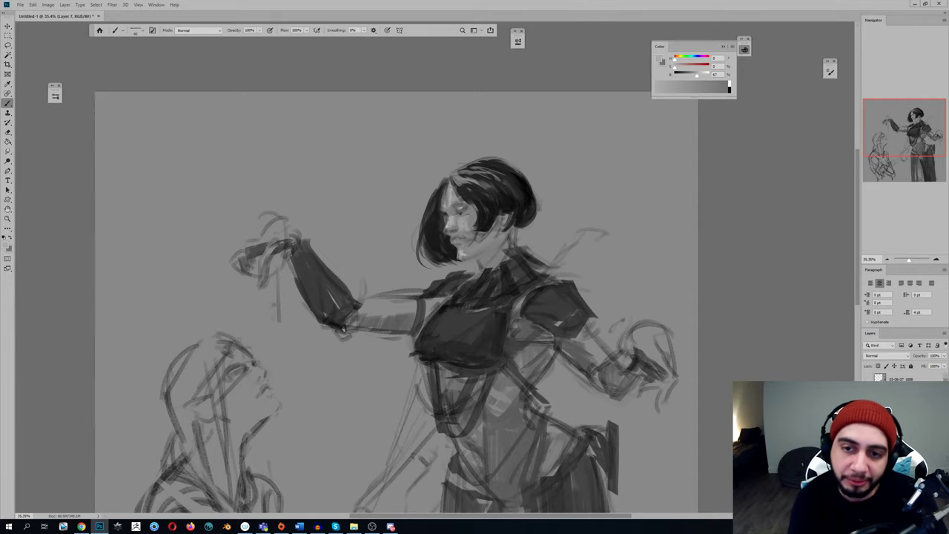
left_click(477, 218, "alt")
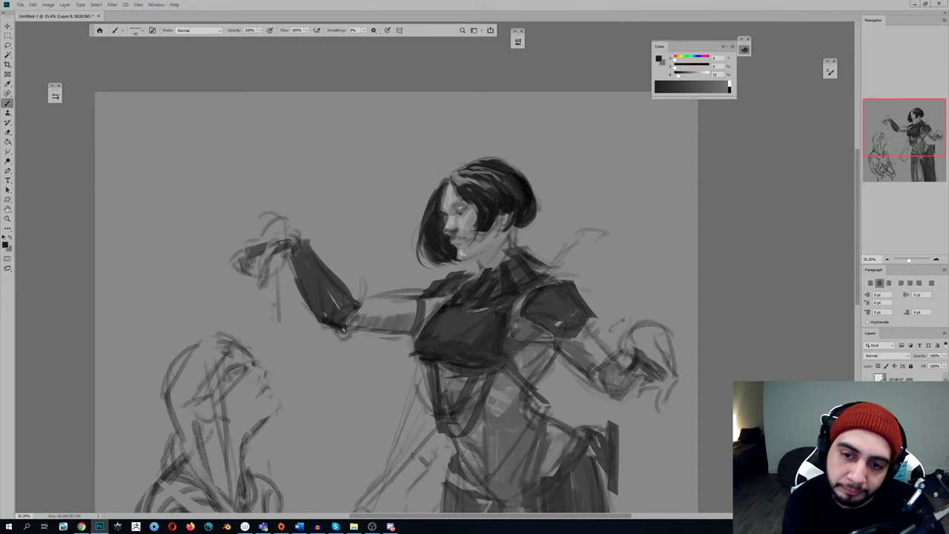
Flip the view and rework the woman's mouth and chin edge with greys sampled around the lips and hair
scroll(453, 236, "down", 2)
key("ctrl+shift+h")
key("z")
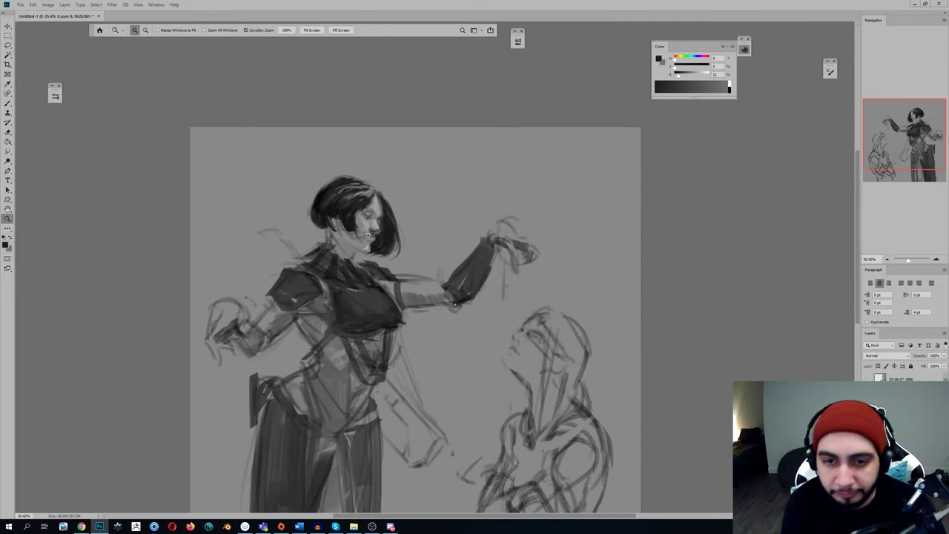
left_click_drag(369, 232, 400, 232)
left_click(376, 235, "alt")
left_click(376, 237, "alt")
left_click(380, 232, "alt")
left_click_drag(380, 242, 371, 239)
left_click(381, 247, "alt")
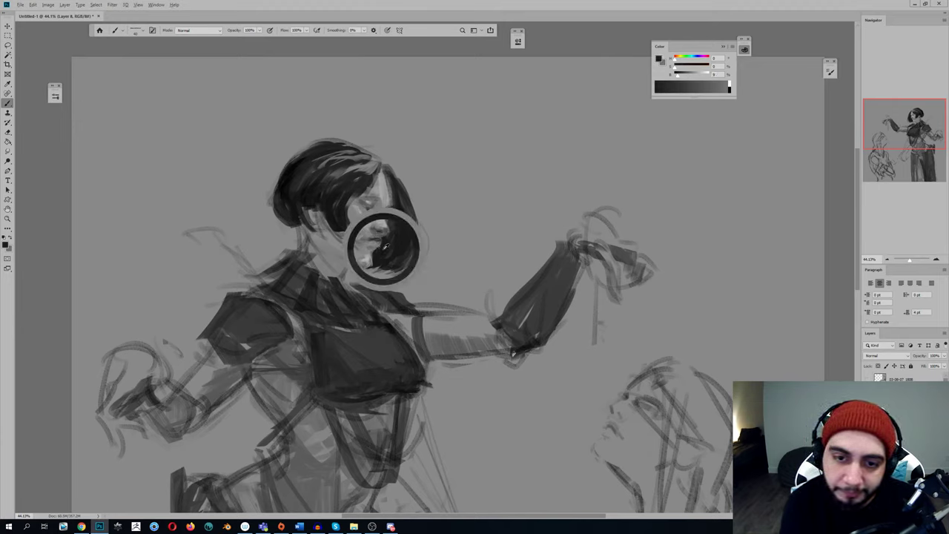
left_click_drag(380, 244, 369, 282)
Flip the view back and paint over the woman's brow area with a sampled dark grey
key("z")
key("ctrl+shift+h")
key("z")
left_click_drag(478, 257, 500, 256)
key("z")
mouse_move(462, 221)
left_mouse_down()
mouse_move(483, 221)
mouse_move(447, 212)
left_mouse_up()
left_click(456, 204, "alt")
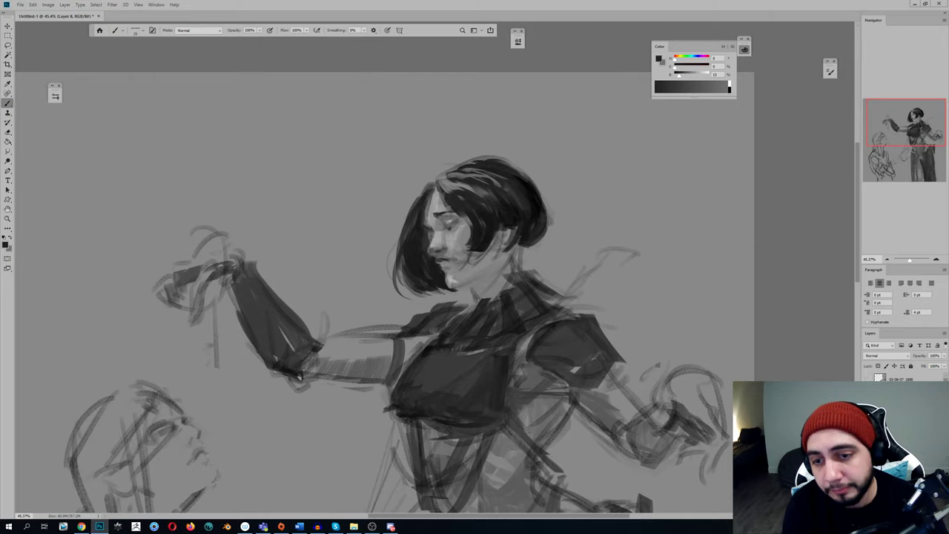
key("z")
left_click_drag(460, 210, 444, 222)
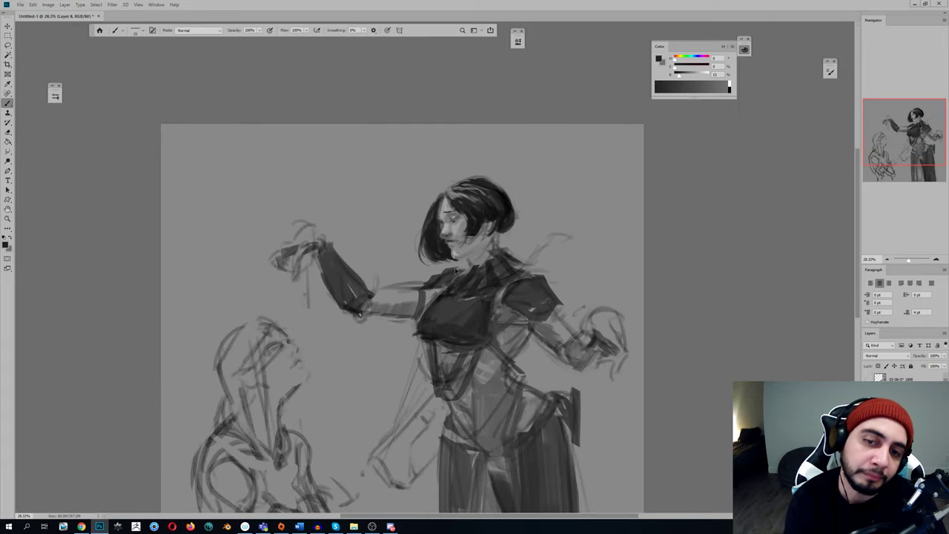
Define the woman's eyelid and lash line with dark greys sampled from the eye and the hair
scroll(449, 219, "up", 2)
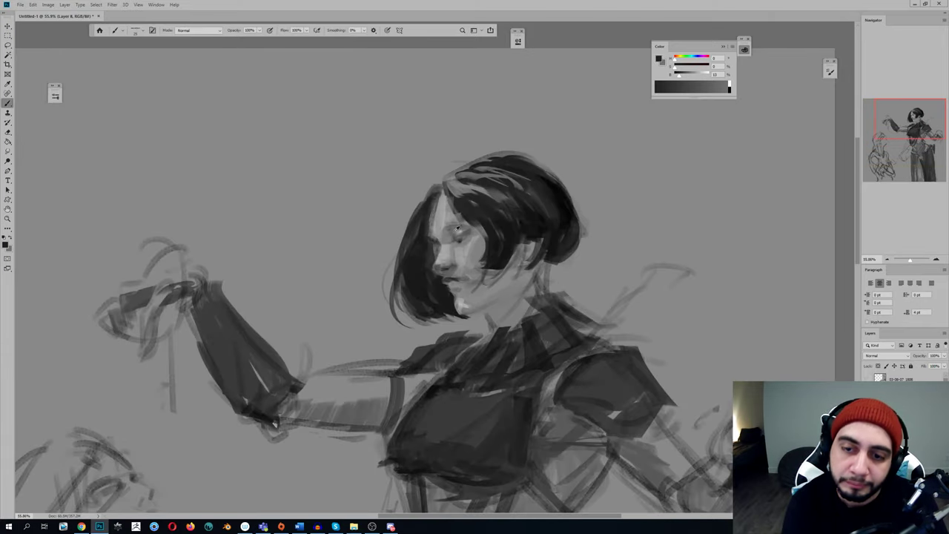
left_click(460, 237)
left_click(459, 241, "alt")
left_click(460, 238)
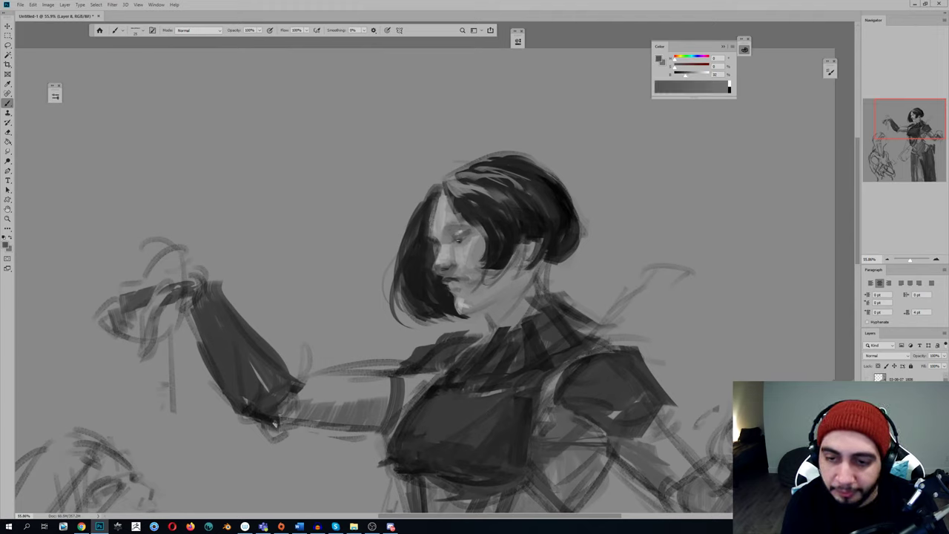
left_click(483, 224, "alt")
left_click(461, 235)
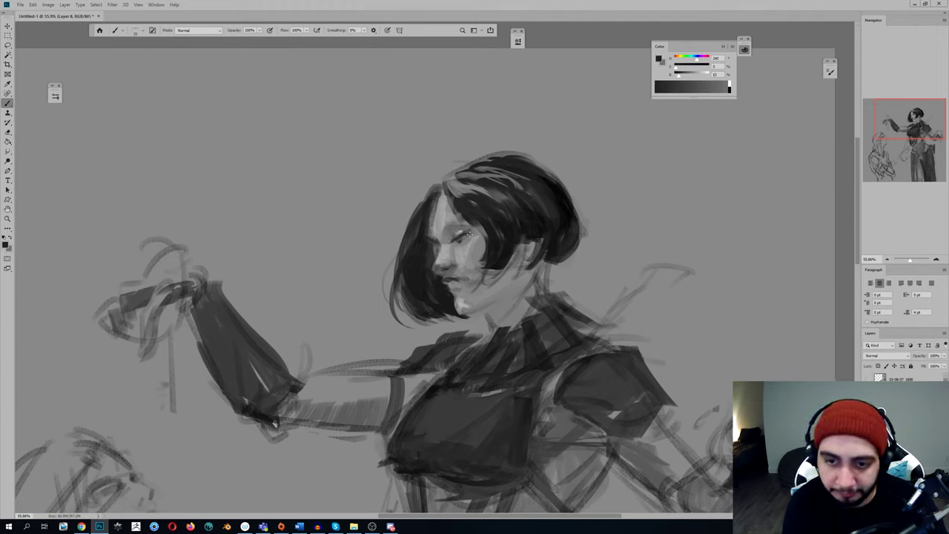
Flip the view and refine the eye and the shadow beside the nose bridge with greys sampled nearby
key("z")
key("h")
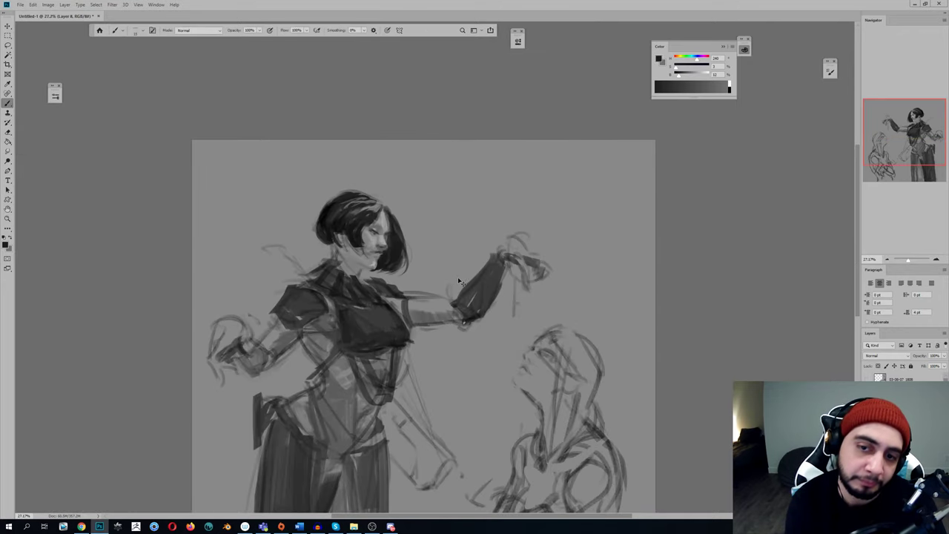
key("z")
left_click_drag(369, 219, 375, 236)
key("b")
left_click(375, 237, "alt")
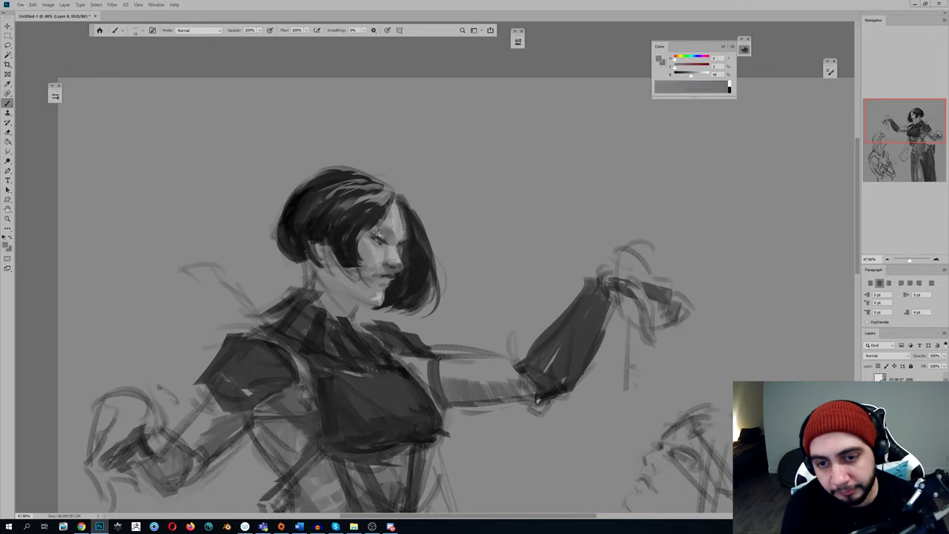
left_click(383, 240, "alt")
left_click(388, 242, "alt")
left_click(387, 241, "alt")
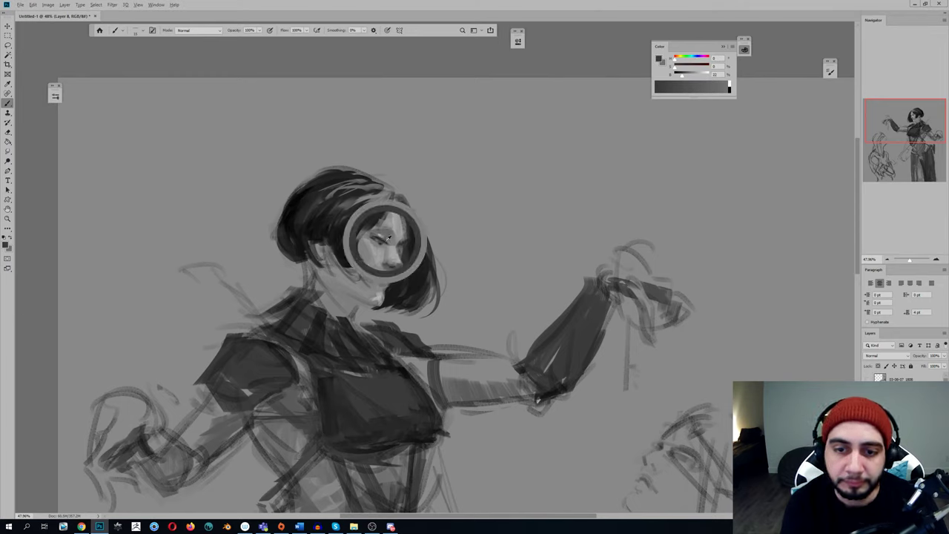
left_click_drag(387, 241, 391, 237)
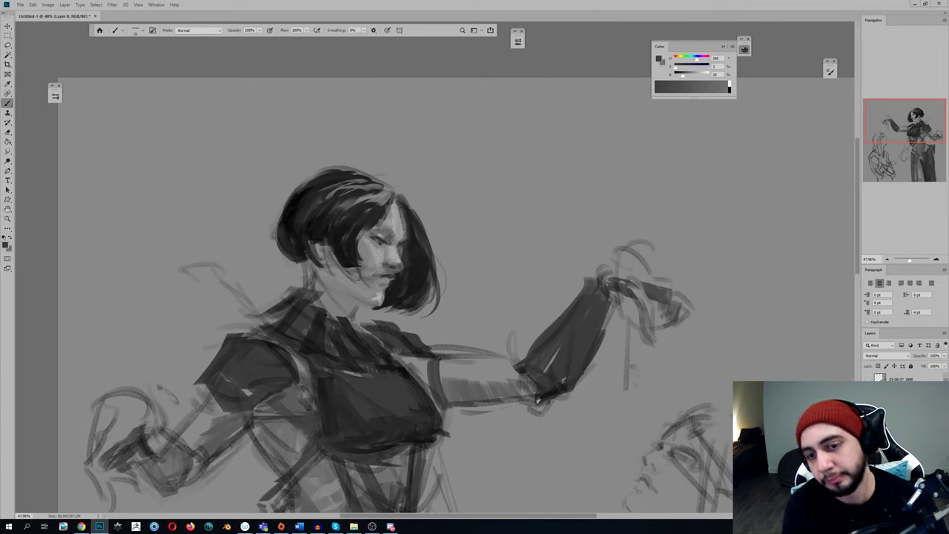
Switch to the Mixer Brush with a solid round tip, reduce its size, and blend the area between the eye and nose bridge
key("shift+b")
right_click(493, 288)
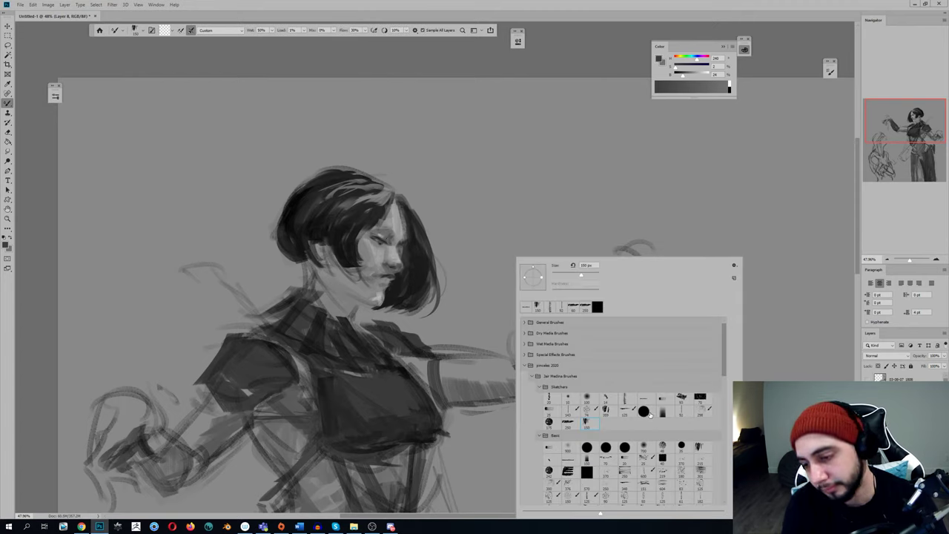
left_click(643, 413)
left_click(393, 240)
key("bracketleft")
key("bracketleft")
key("bracketleft")
key("bracketleft")
key("bracketleft")
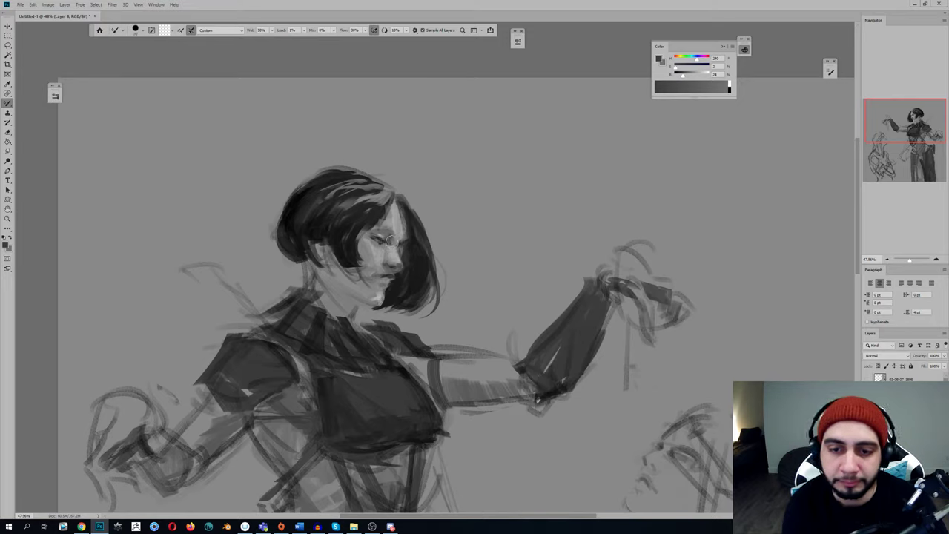
Return to the regular Brush and retouch the cheek beside the nose with sampled mid greys
key("shift+b")
left_click(378, 244, "alt")
left_click(381, 250, "alt")
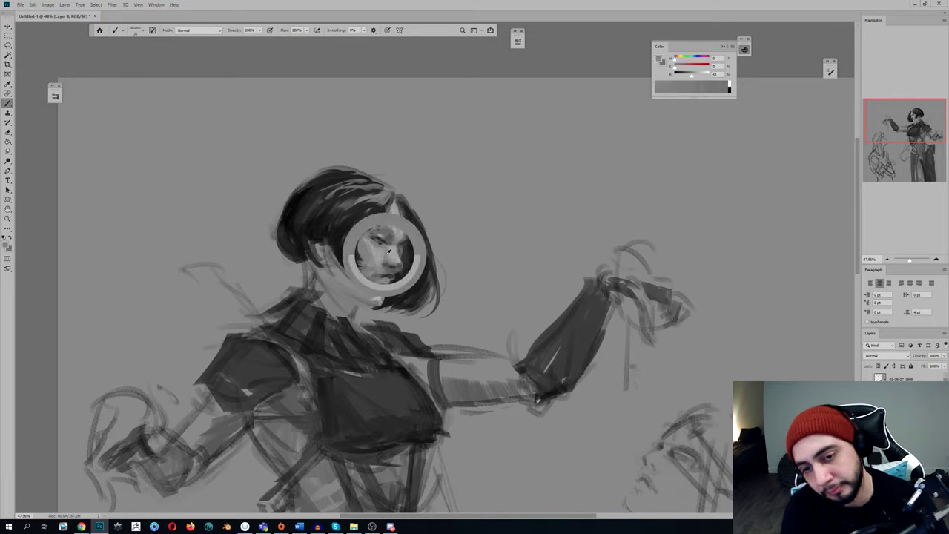
key("z")
left_click_drag(420, 248, 382, 248)
Flip the view and retouch the shaded area beside the woman's nose and mouth with greys sampled from the face and hair
key("F2")
key("z")
left_click_drag(489, 245, 523, 245)
left_click(471, 266, "alt")
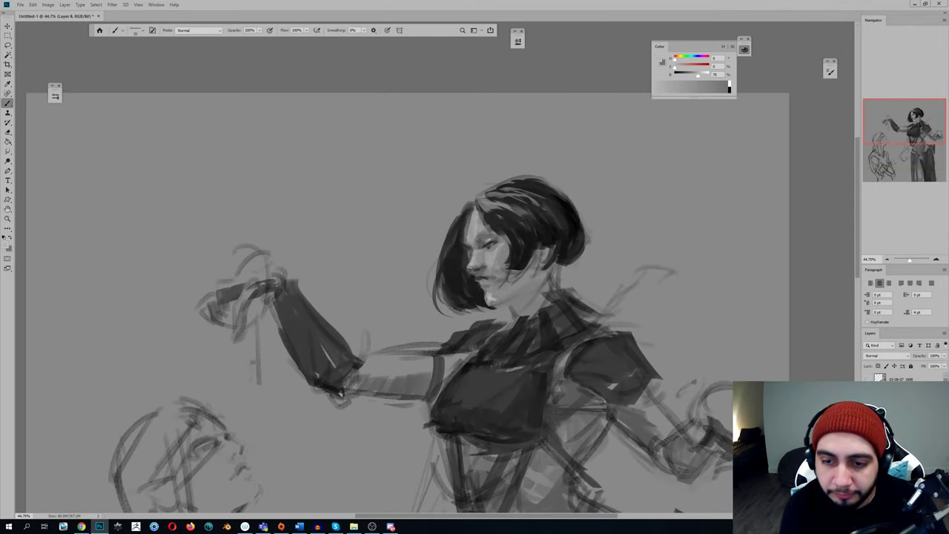
left_click(469, 271, "alt")
key("shift+b")
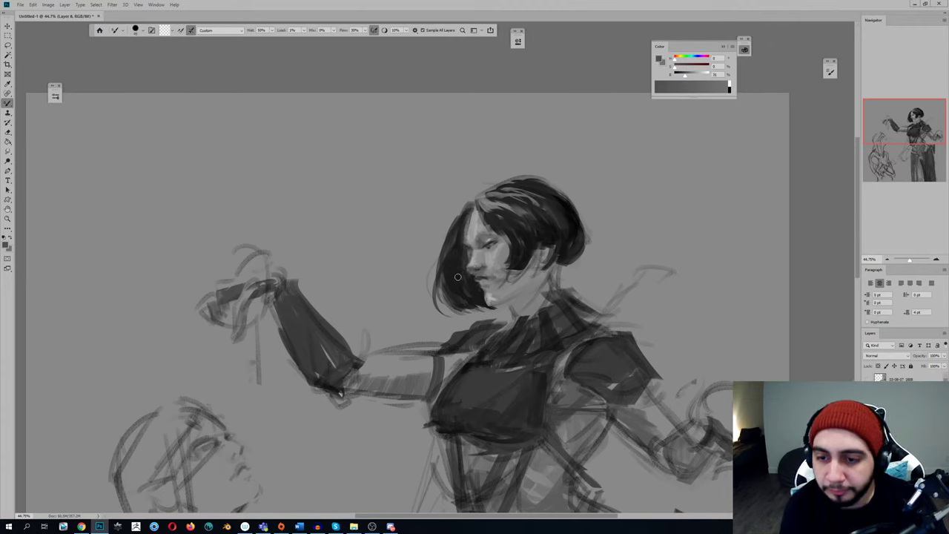
key("shift+b")
left_click(465, 269, "alt")
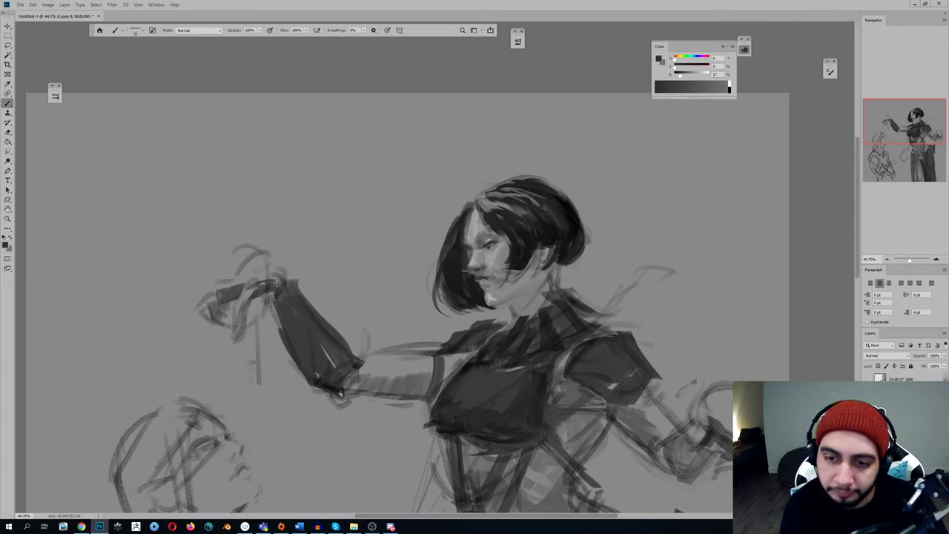
Check the mirrored face and refine the far cheek's edge against the hair with sampled dark greys
key("ctrl+shift+h")
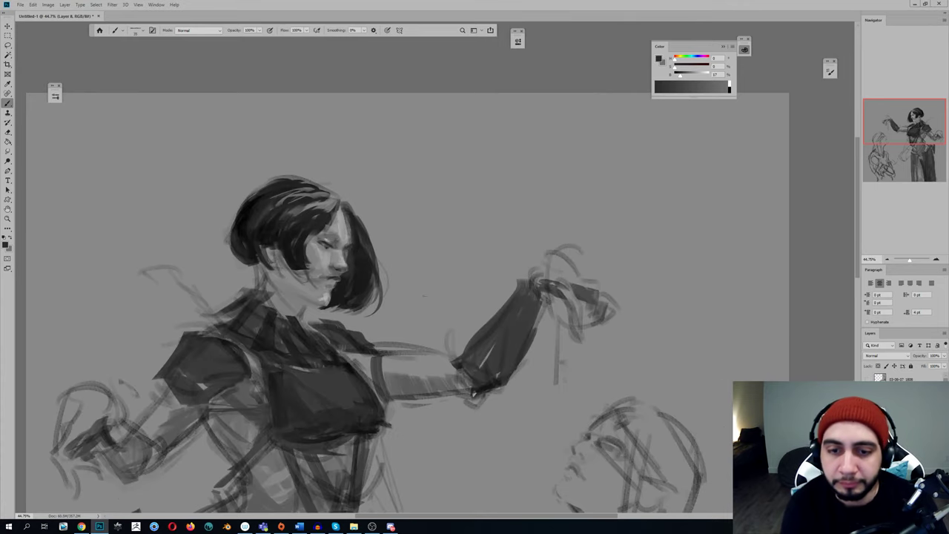
left_click(343, 269, "alt")
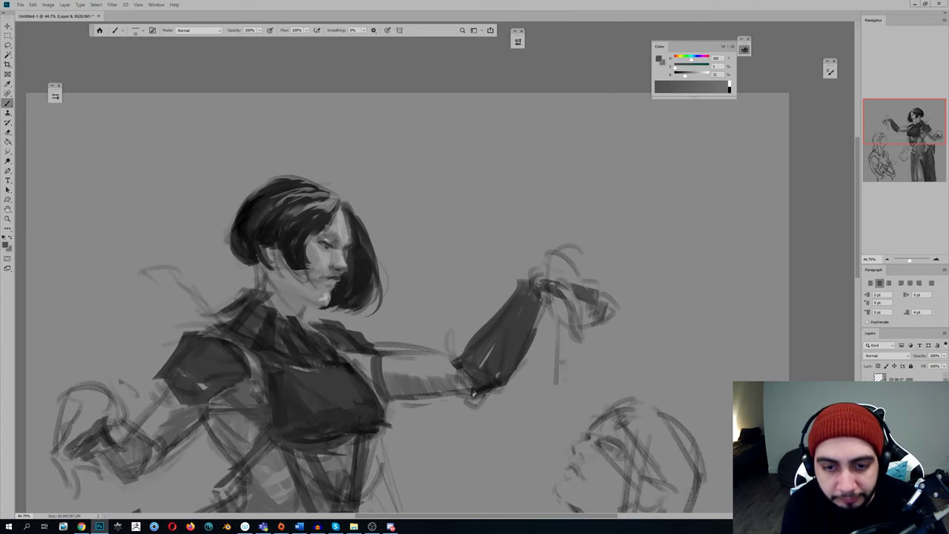
left_click(351, 271, "alt")
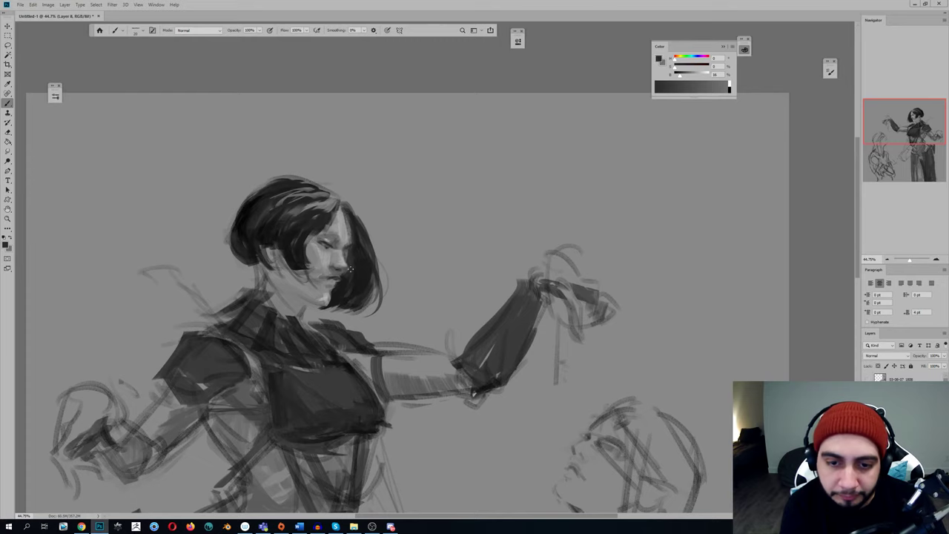
key("h")
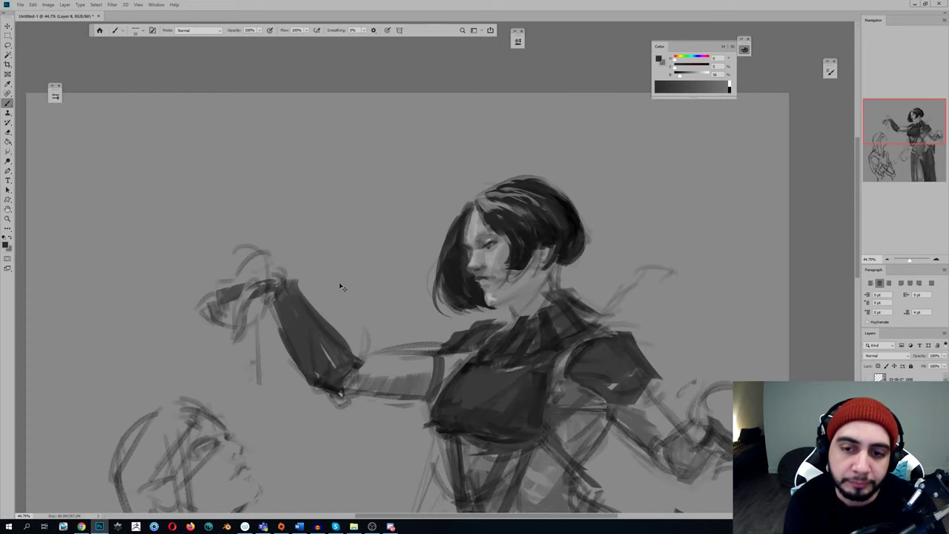
Refine the woman's far eye socket and the cheek edge below it with light and dark greys sampled nearby
left_click(465, 255, "alt")
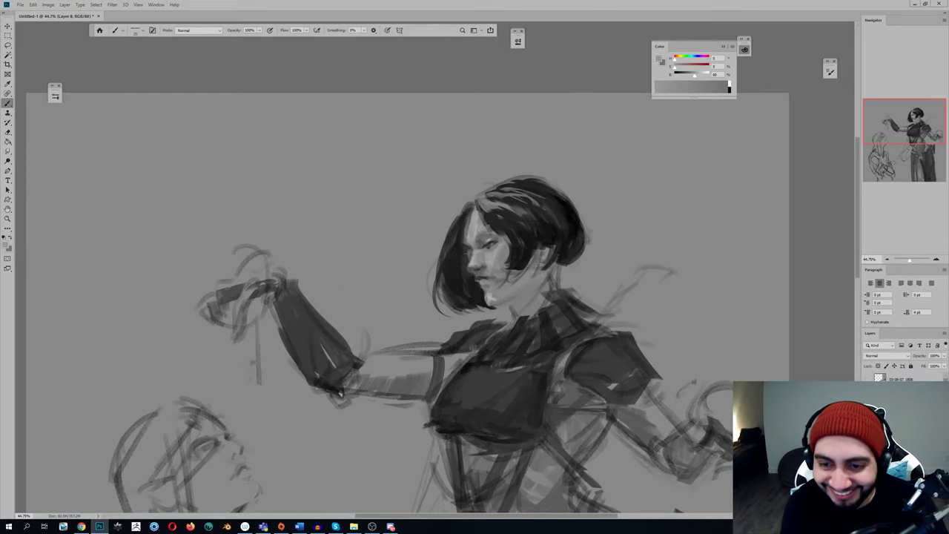
left_click(489, 237, "alt")
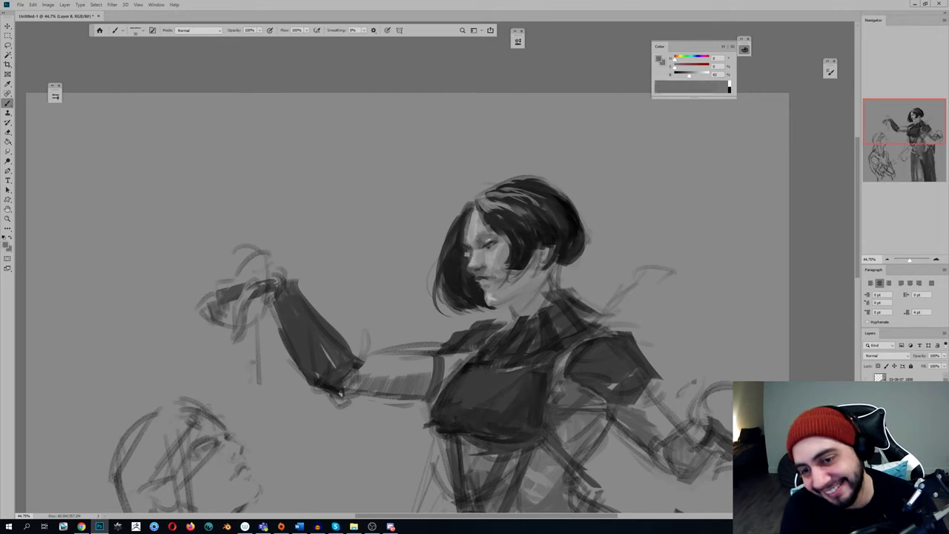
left_click(464, 256, "alt")
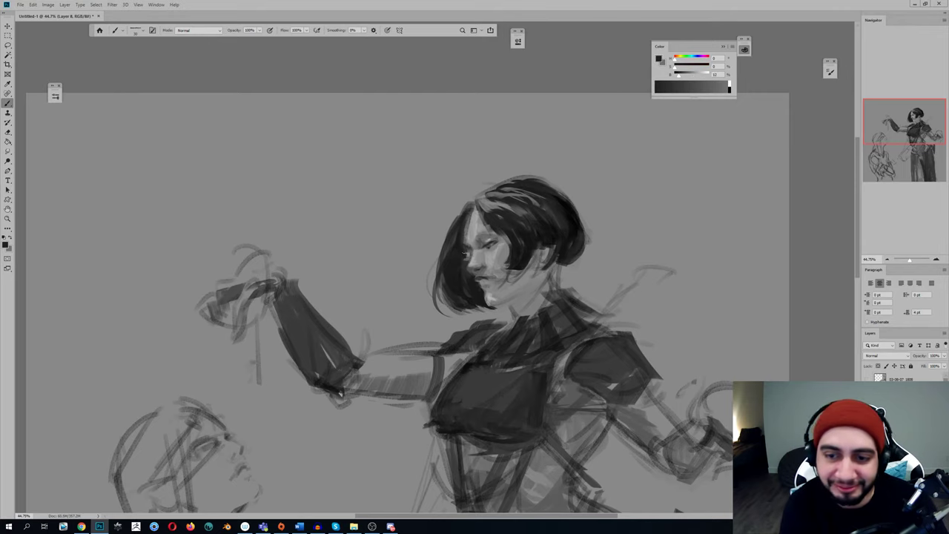
left_click(468, 247, "alt")
left_click(466, 253, "alt")
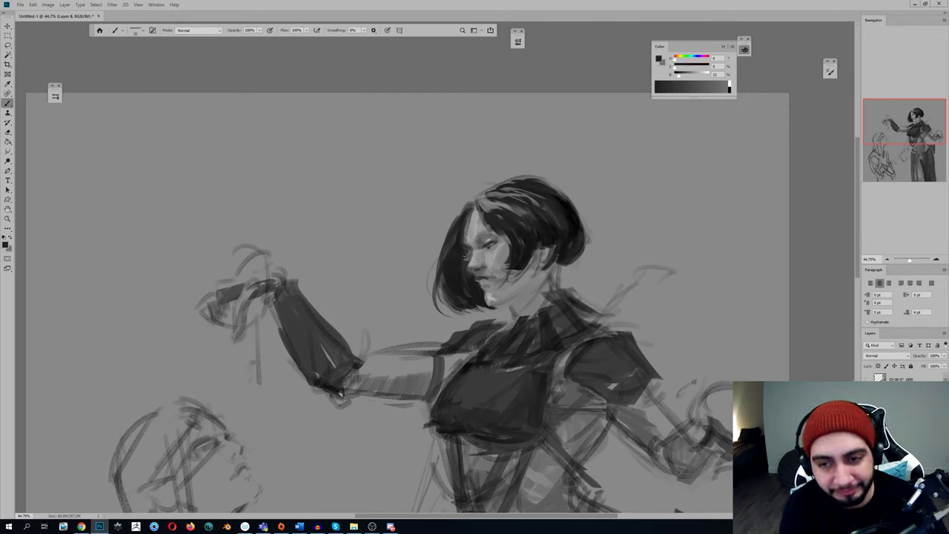
left_click(466, 258, "alt")
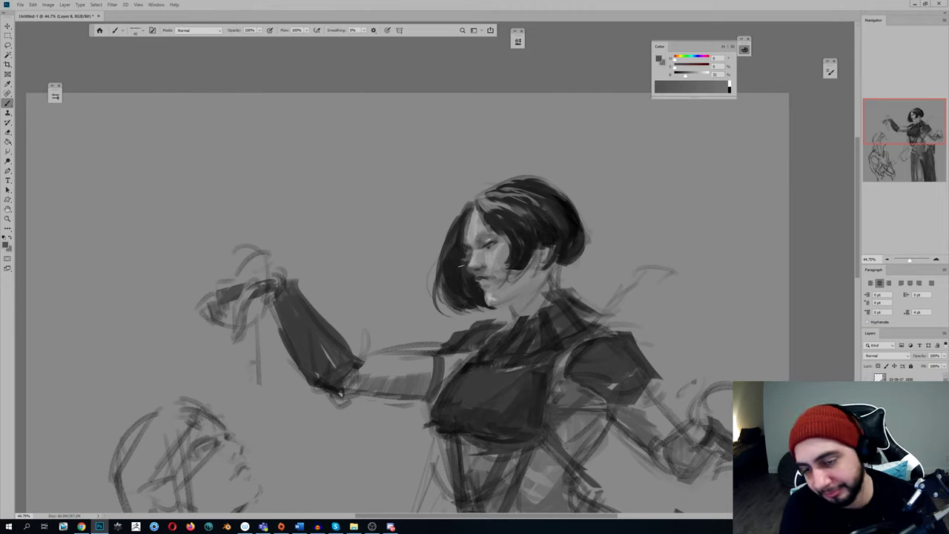
left_click(461, 262, "alt")
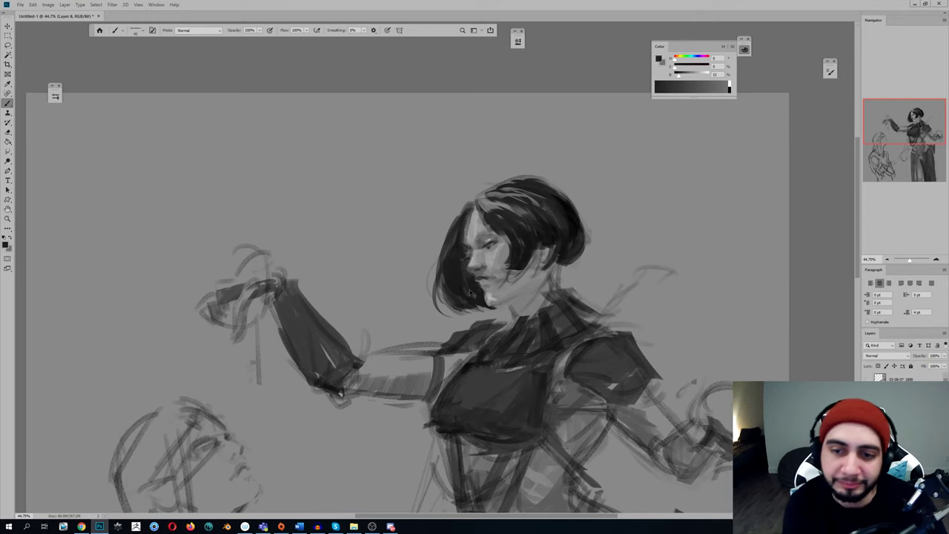
Mirror the view and touch up the far brow and nose bridge with a light grey sampled from the face
key("ctrl+shift+h")
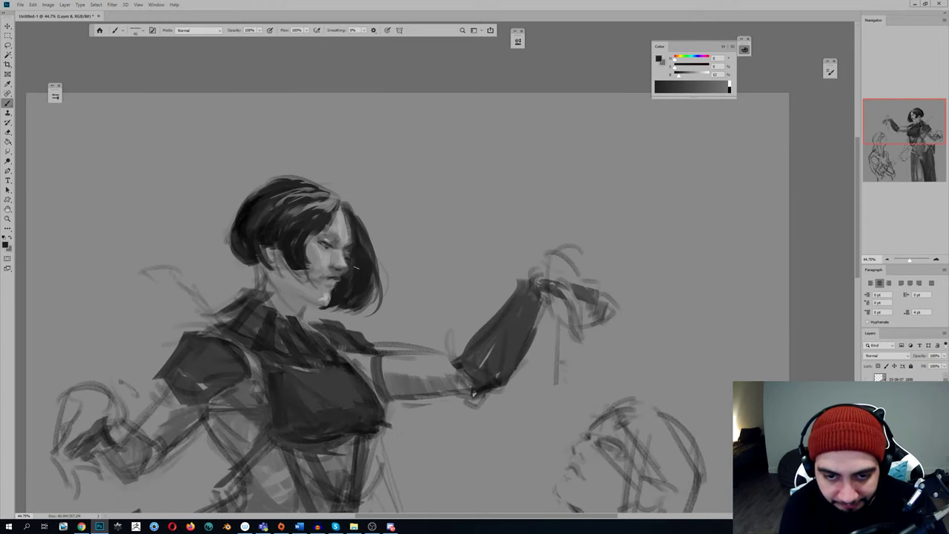
left_click(346, 241, "alt")
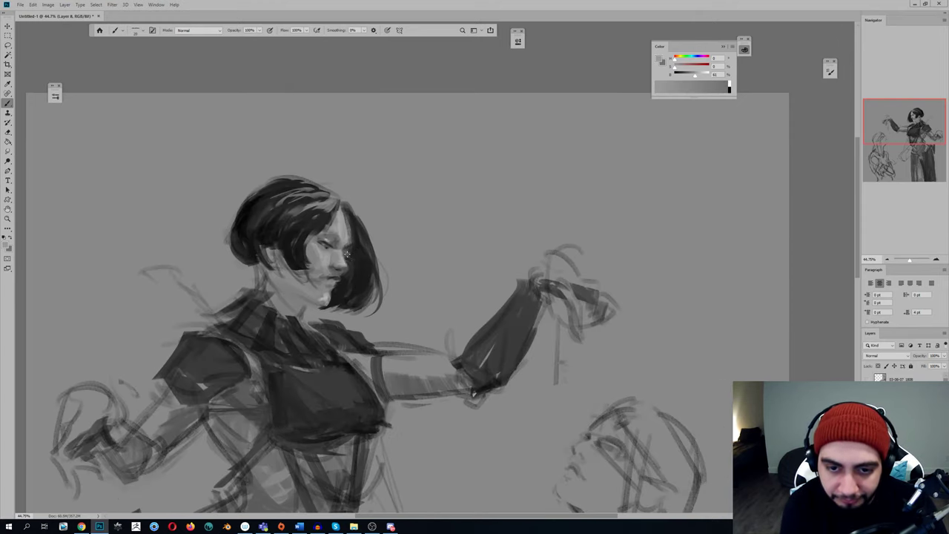
left_click_drag(361, 253, 324, 254)
key("ctrl+shift+h")
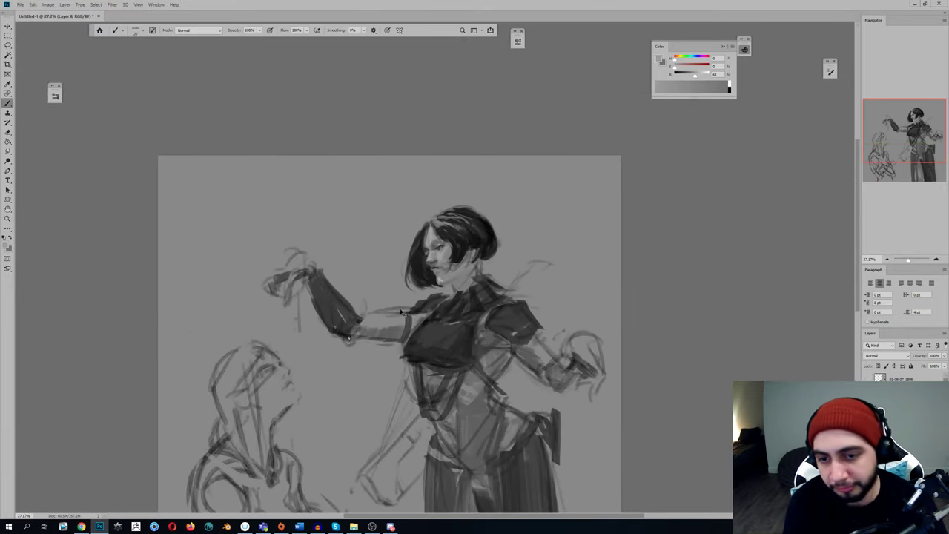
key("ctrl+s")
left_click(485, 403)
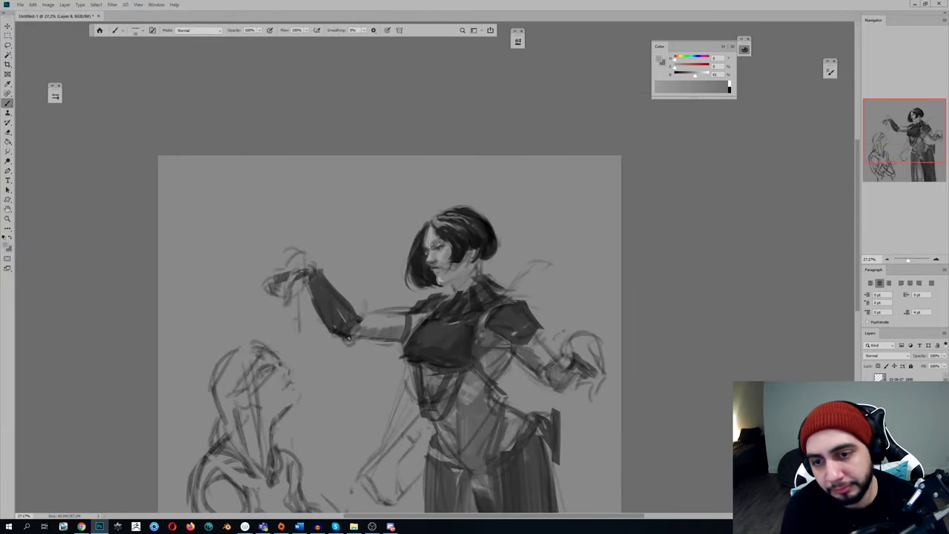
Sample greys from the hair and try a dark stroke along the forehead hairline, undoing the stroke
left_click(456, 224, "alt")
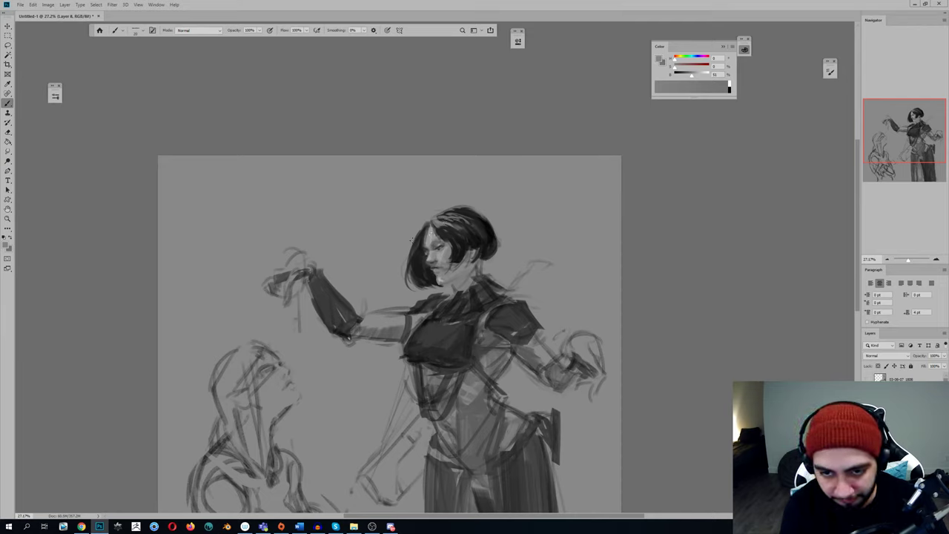
left_click(417, 254, "alt")
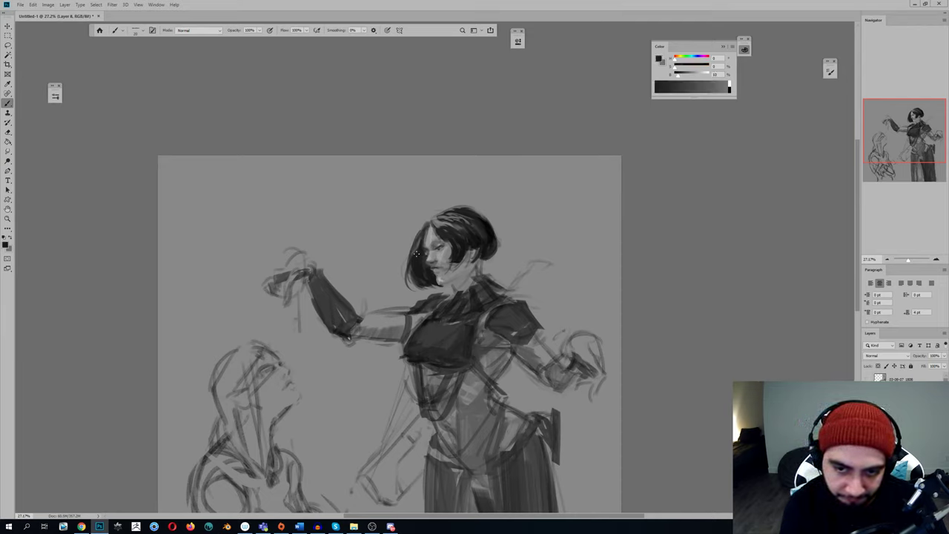
left_click(421, 241, "alt")
left_click(428, 224, "alt")
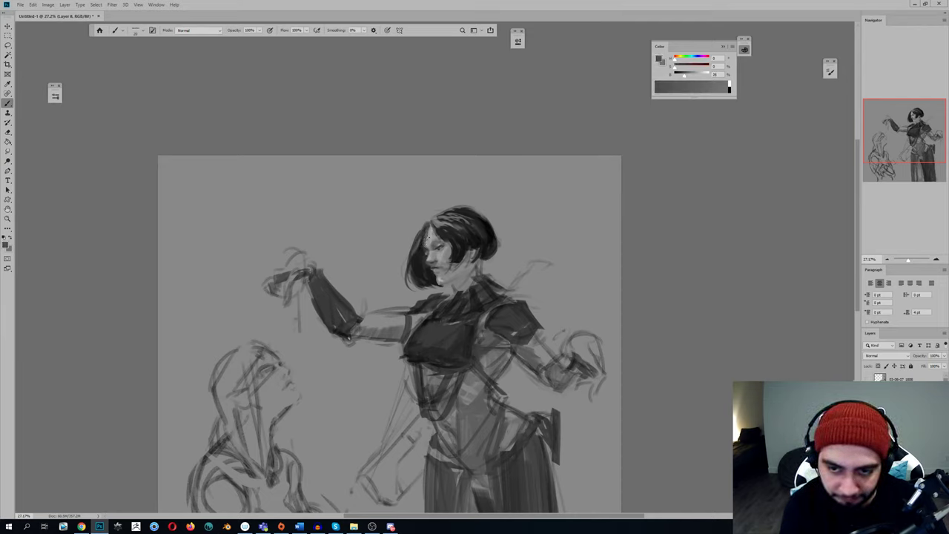
left_click(454, 251, "alt")
left_click_drag(429, 227, 426, 248)
key("ctrl+z")
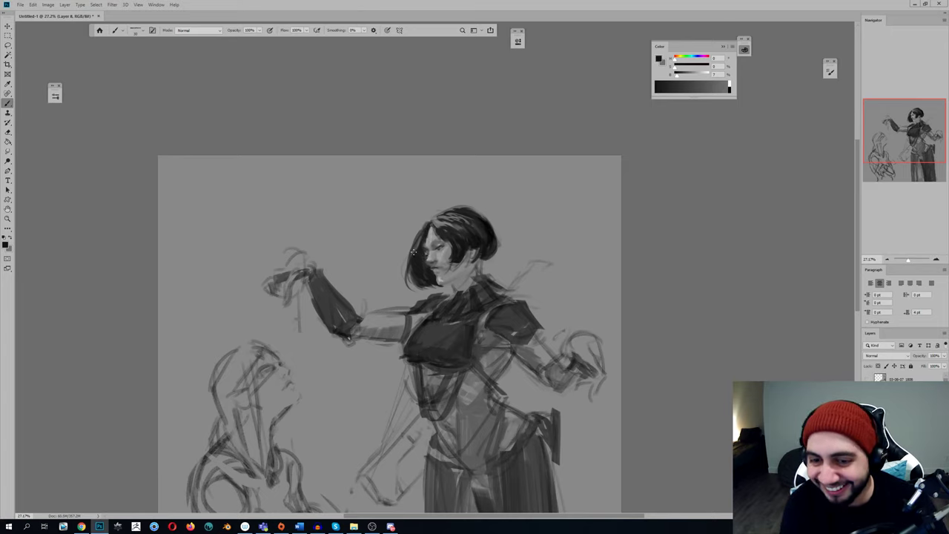
Reshape the far hair lock beside the forehead with dark greys sampled from the hair and hairline
left_click(419, 246, "alt")
left_click(423, 251, "alt")
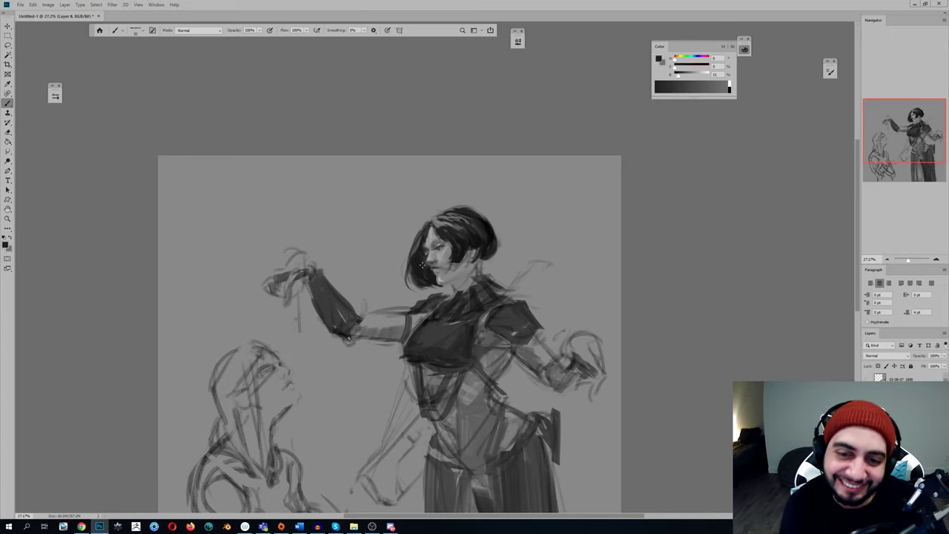
left_click(430, 235, "alt")
left_click_drag(426, 226, 424, 240)
left_click(430, 224, "alt")
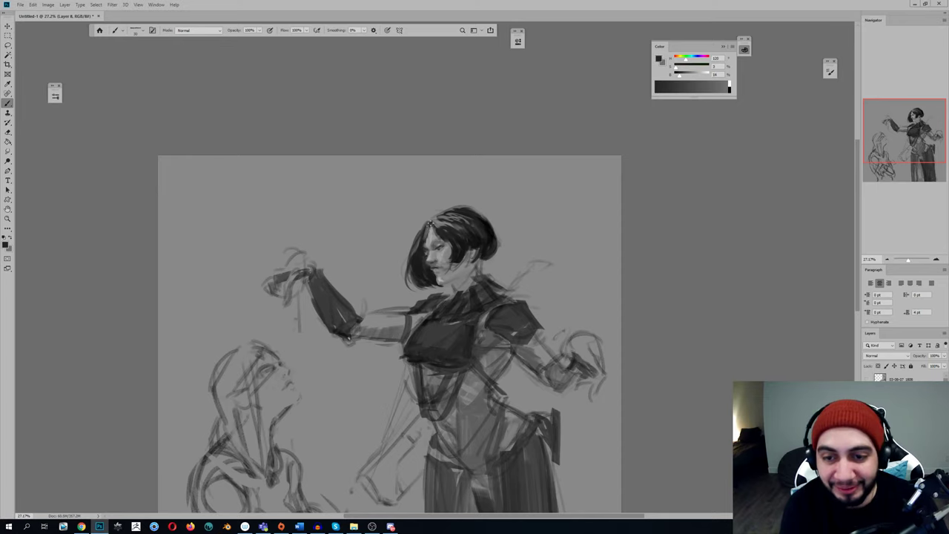
left_click(427, 224, "alt")
left_click(419, 245, "alt")
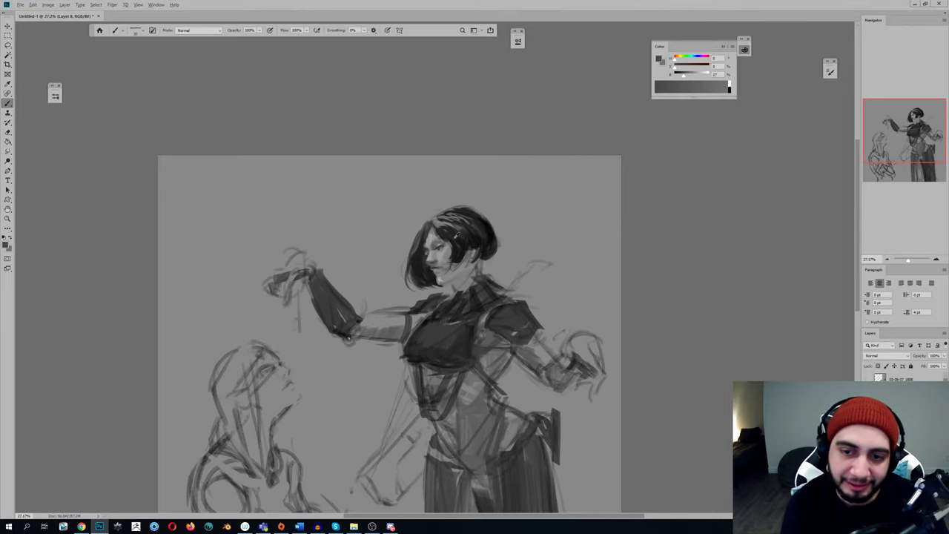
Tone down the highlights on the crown and extend the dark hair over the ear with greys sampled from the hair
left_click(443, 224, "alt")
left_click(439, 221, "alt")
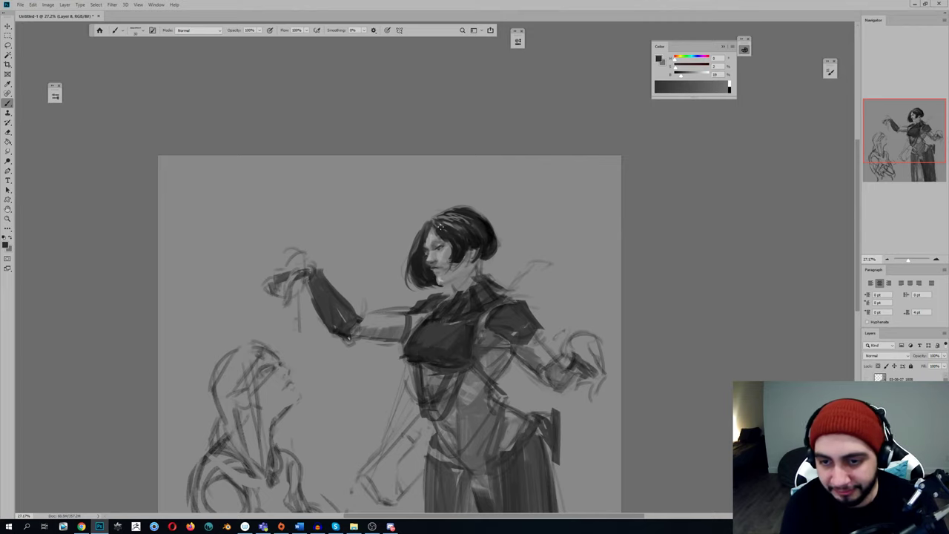
left_click(456, 228, "alt")
left_click(454, 224, "alt")
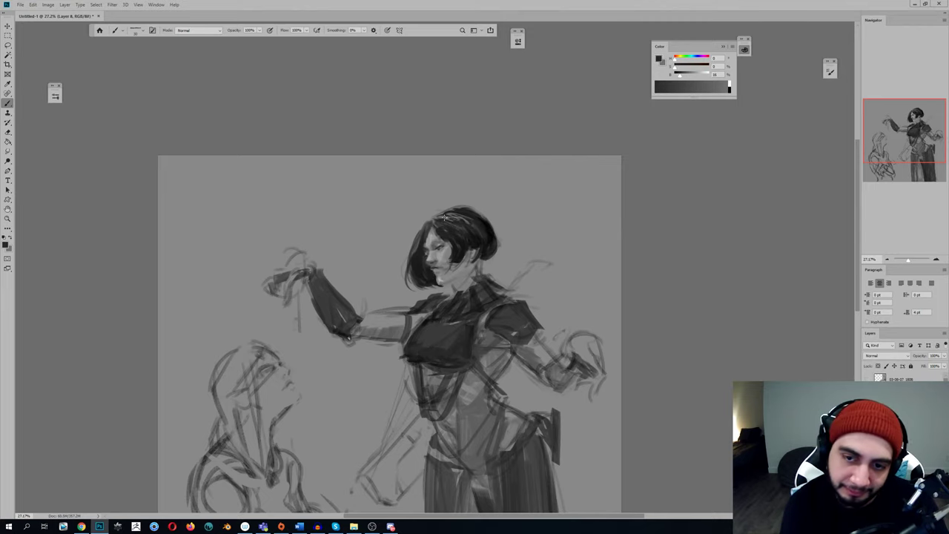
left_click(451, 250, "alt")
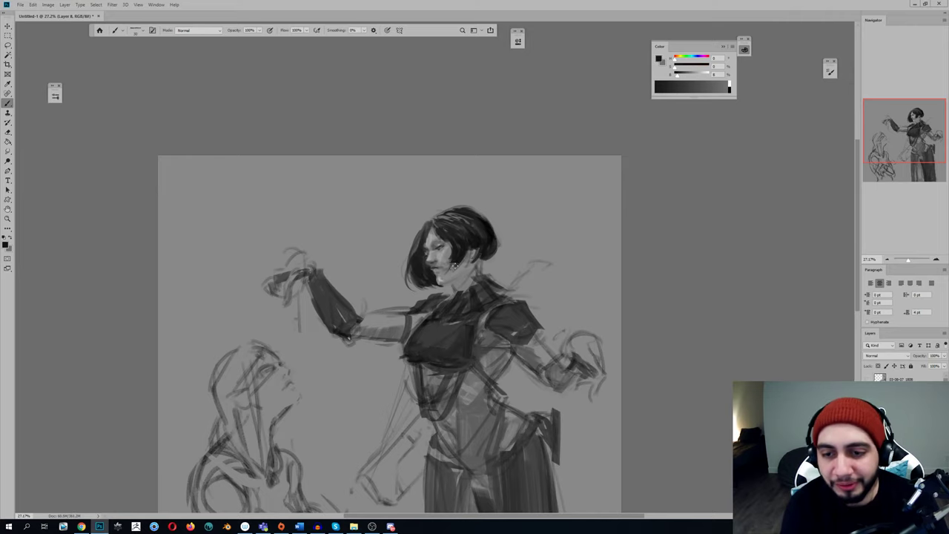
left_click_drag(475, 246, 468, 264)
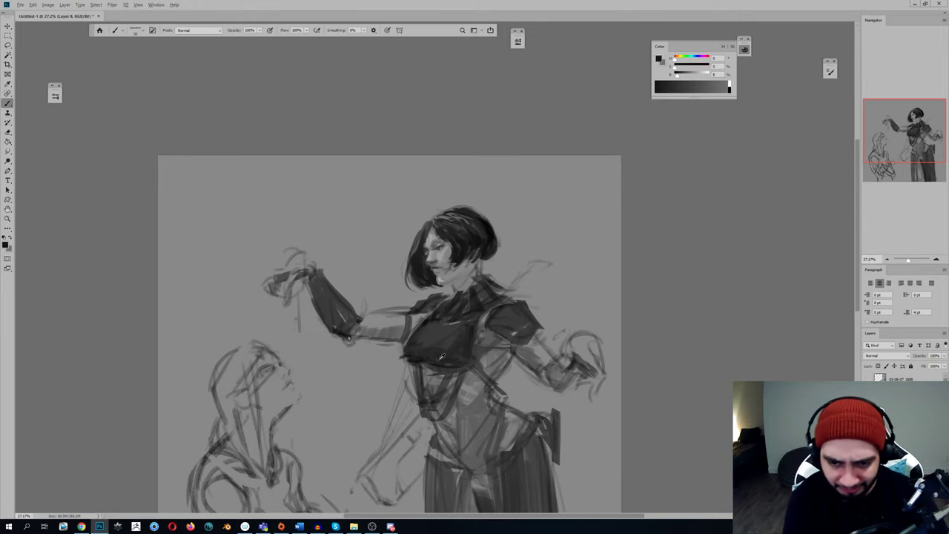
Block in the cloth panel flaring from the woman's hip with a mid grey sampled from the waist, undoing one stroke
left_click(448, 415, "alt")
mouse_move(448, 416)
left_mouse_down()
mouse_move(468, 376)
mouse_move(398, 433)
left_mouse_up()
key("ctrl+z")
mouse_move(445, 386)
left_mouse_down()
mouse_move(390, 433)
mouse_move(408, 443)
mouse_move(440, 415)
left_mouse_up()
mouse_move(469, 374)
left_mouse_down()
mouse_move(425, 377)
mouse_move(445, 382)
left_mouse_up()
Flip the view and paint a dark shadow at the top of the hip panel with greys sampled from the clothing
key("F2")
key("ctrl+space")
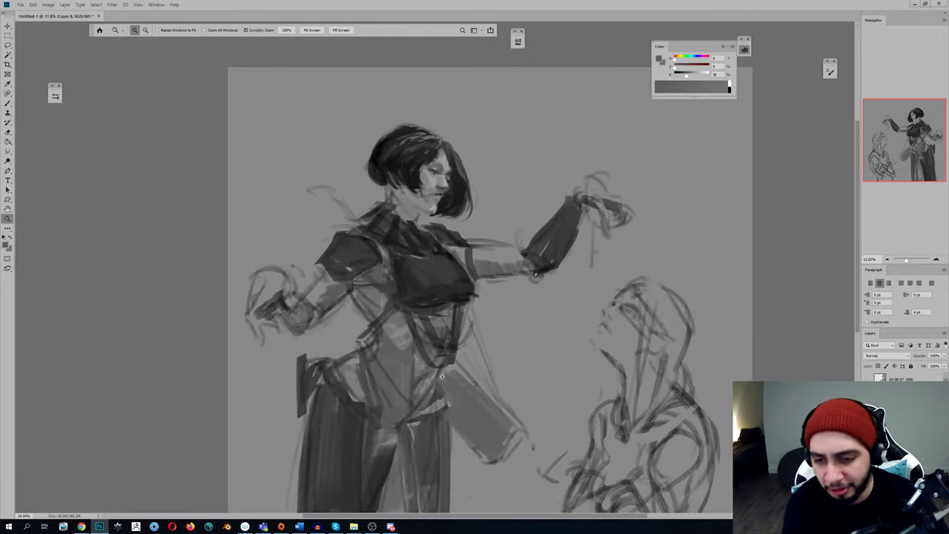
key("b")
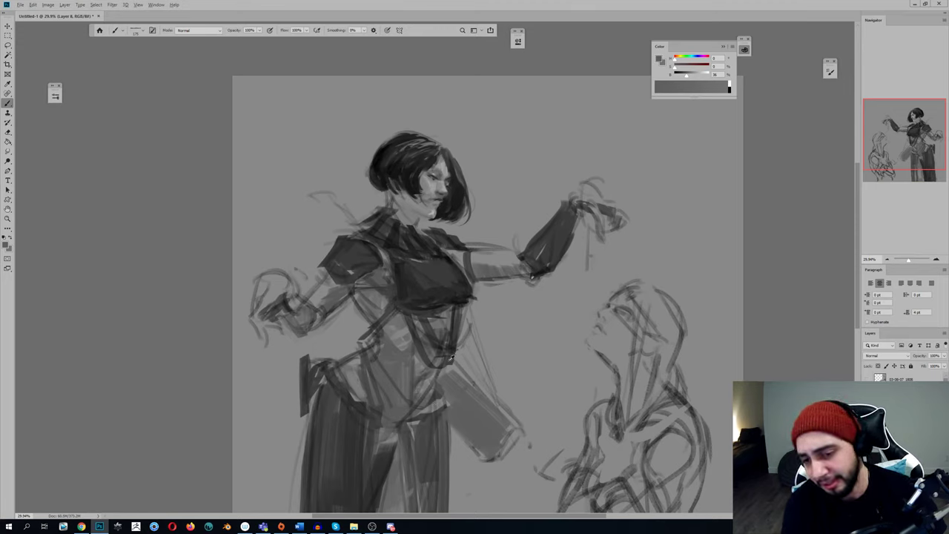
left_click(449, 370, "alt")
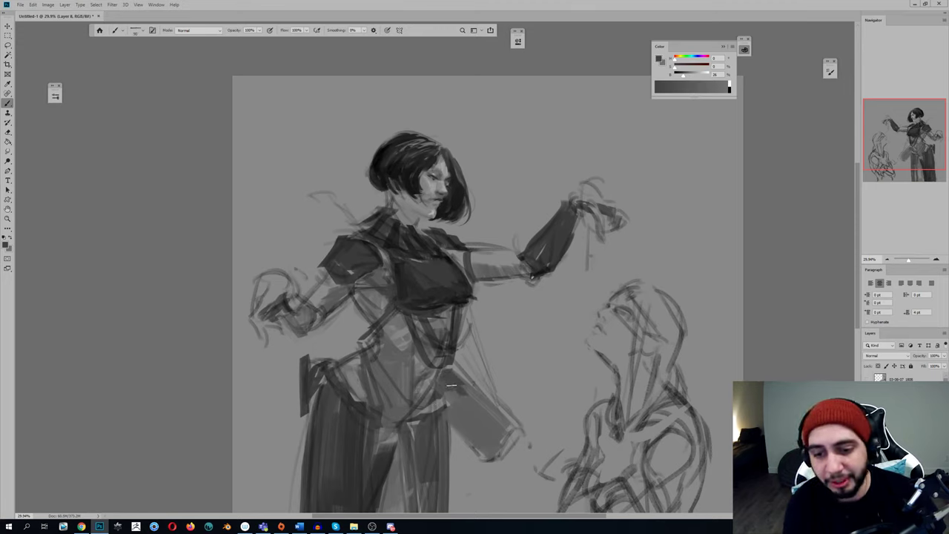
left_click(457, 300, "alt")
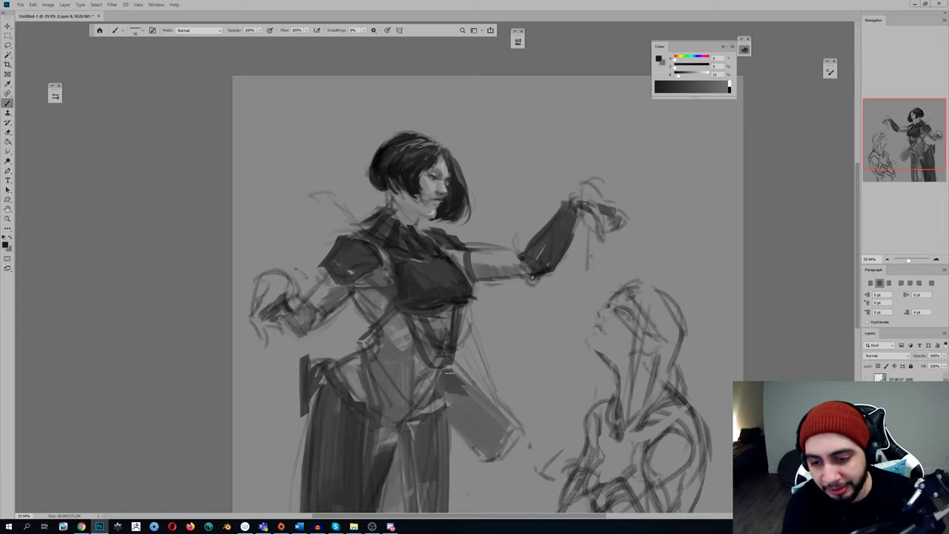
mouse_move(452, 375)
left_mouse_down()
mouse_move(445, 380)
mouse_move(456, 424)
left_mouse_up()
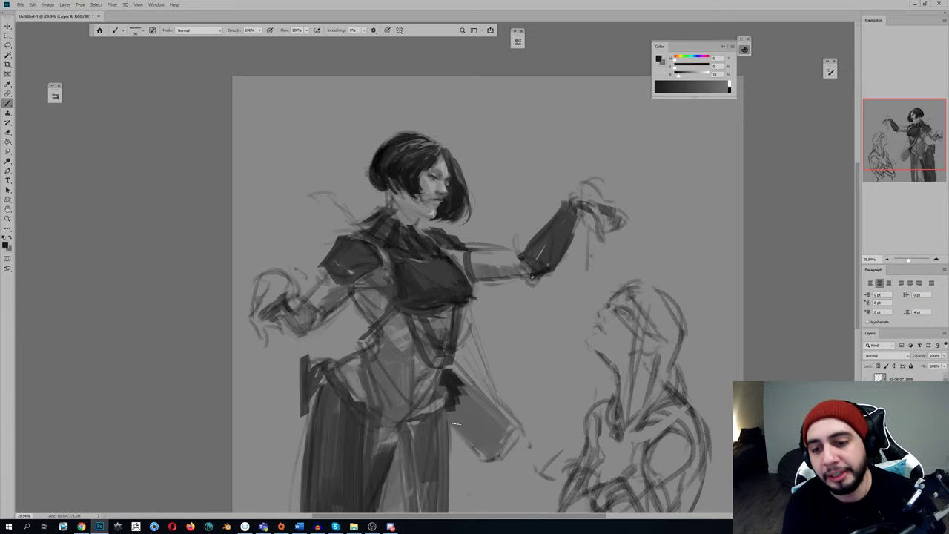
Blend the tones of the hip panel with the Mixer Brush and mirror the view
key("shift+b")
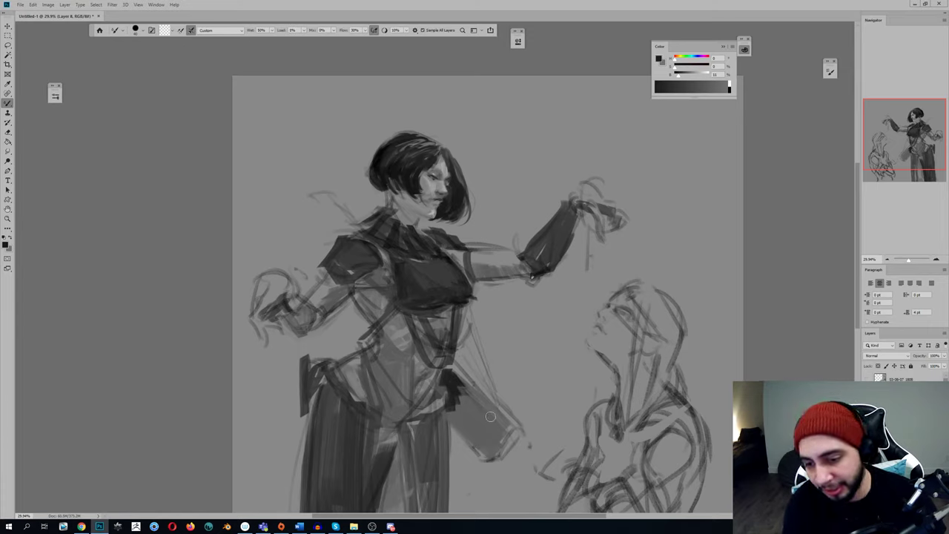
mouse_move(495, 425)
left_mouse_down()
mouse_move(457, 390)
mouse_move(482, 429)
mouse_move(454, 380)
mouse_move(449, 404)
mouse_move(479, 377)
mouse_move(500, 378)
mouse_move(491, 418)
left_mouse_up()
key("z")
key("ctrl+shift+h")
Return to the regular Brush and rework the hip panel with mid greys sampled from its surroundings
key("z")
key("shift+b")
left_click(523, 382, "alt")
left_click(502, 415, "alt")
left_click(487, 420, "alt")
mouse_move(519, 383)
left_mouse_down()
mouse_move(489, 415)
mouse_move(460, 410)
mouse_move(545, 406)
left_mouse_up()
key("h")
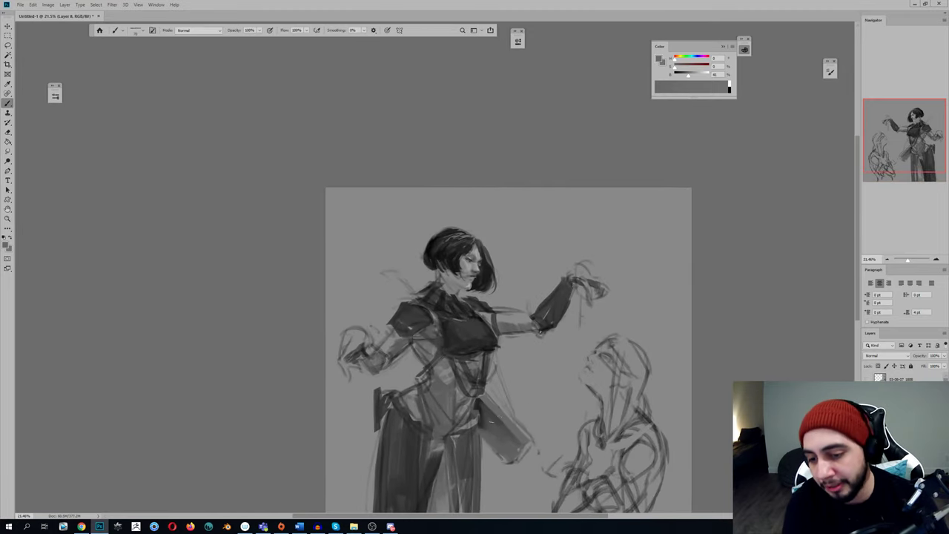
Tidy the hip panel's surface and upper edge with greys sampled from the clothing and background, mirroring the view
left_click(484, 410, "alt")
mouse_move(482, 400)
left_mouse_down()
mouse_move(530, 436)
mouse_move(493, 413)
mouse_move(522, 441)
left_mouse_up()
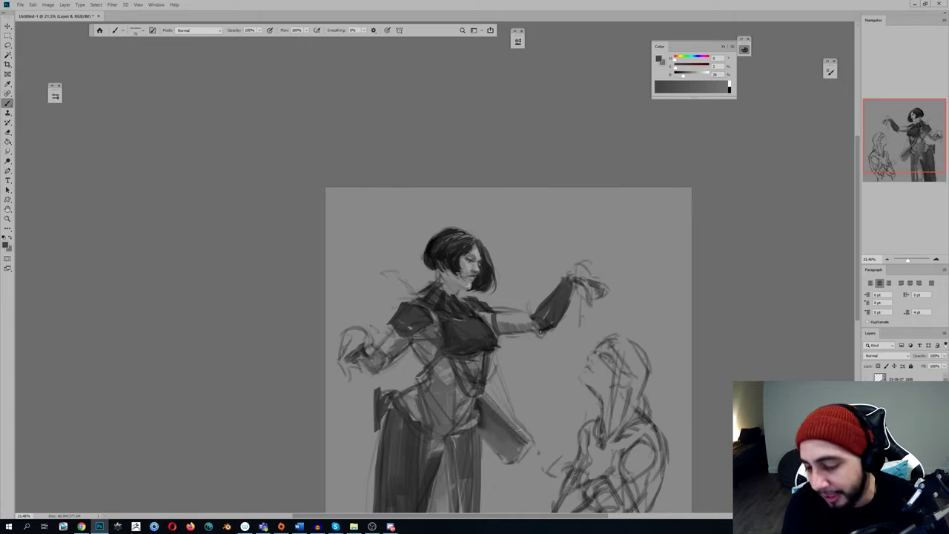
left_click(511, 412, "alt")
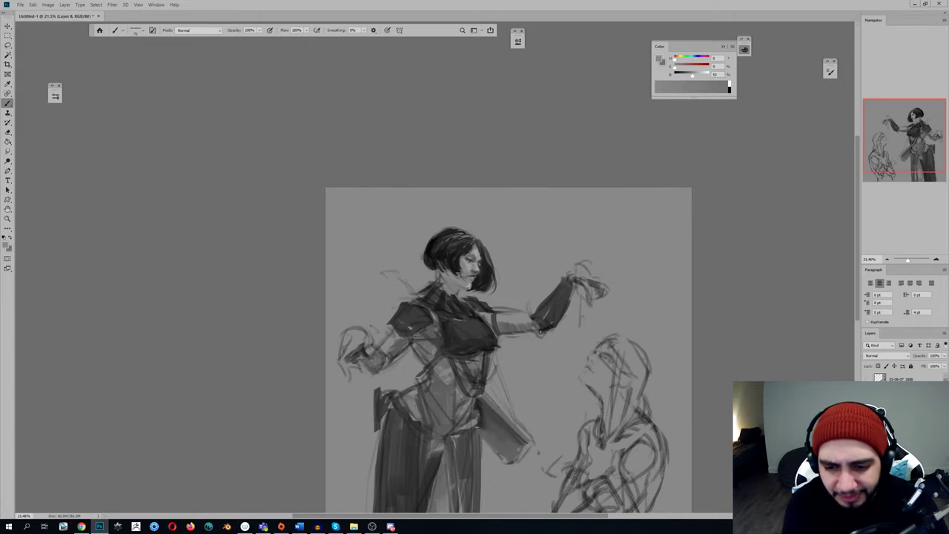
key("h")
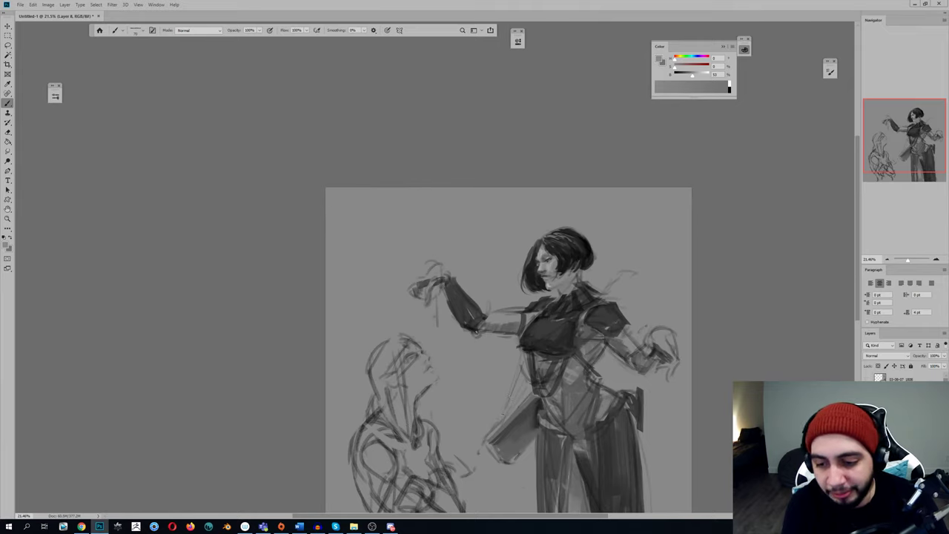
left_click(496, 435, "alt")
mouse_move(495, 431)
left_mouse_down()
mouse_move(521, 403)
mouse_move(498, 427)
mouse_move(521, 412)
left_mouse_up()
left_click(530, 410, "alt")
key("alt")
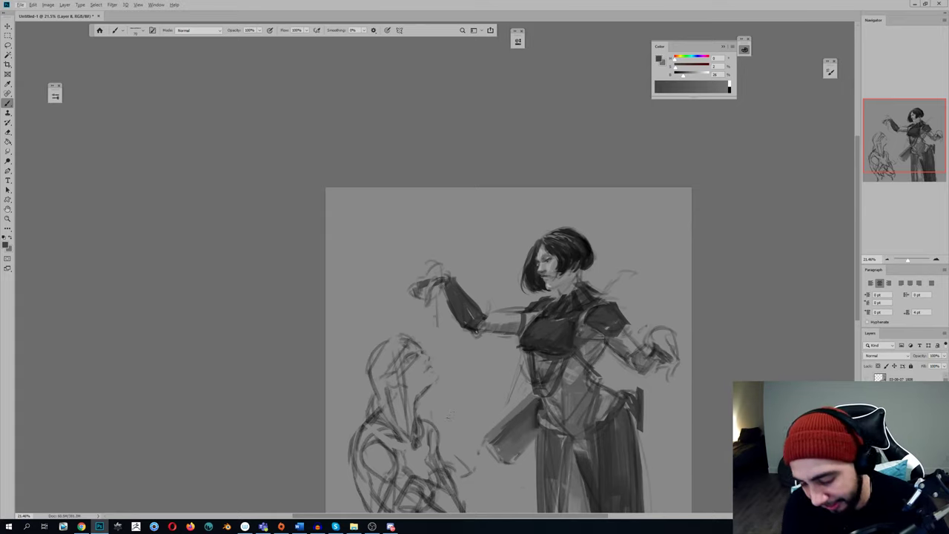
Paint the hip panel's planes and a dark outer end with greys sampled from the panel
left_click(535, 408, "alt")
left_click_drag(508, 434, 523, 429)
left_click(521, 416, "alt")
left_click(521, 418, "alt")
left_click(519, 411, "alt")
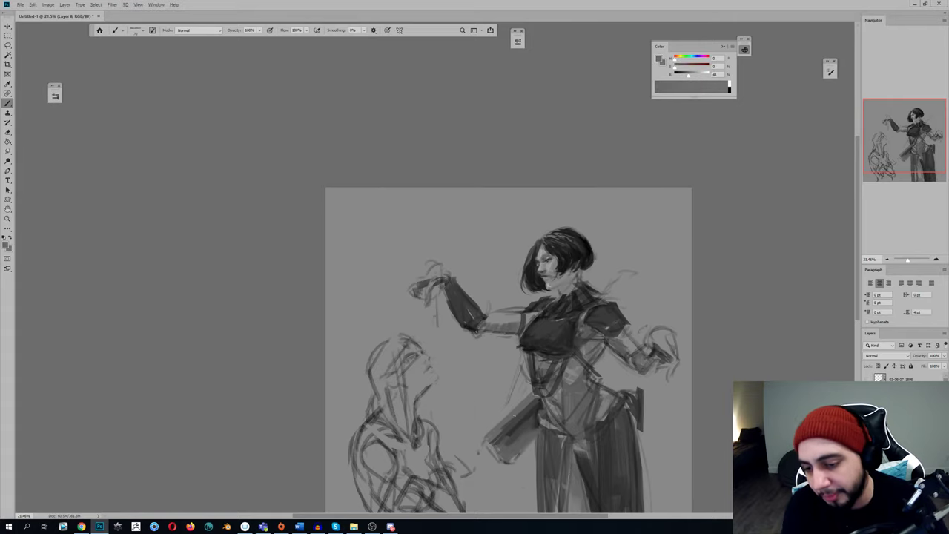
left_click(524, 413, "alt")
left_click_drag(525, 432, 507, 456)
left_click(520, 421, "alt")
mouse_move(510, 445)
left_mouse_down()
mouse_move(505, 460)
mouse_move(491, 455)
left_mouse_up()
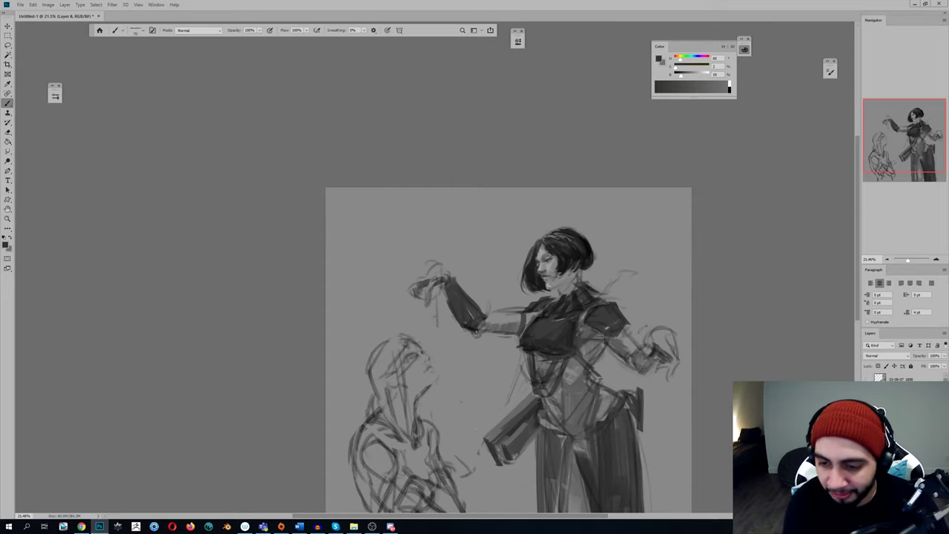
Mirror the view and rework the hip panel's lower and outer edges with dark grey sampled from it
left_click_drag(485, 389, 461, 407)
key("ctrl+shift+h")
scroll(439, 408, "up", 3)
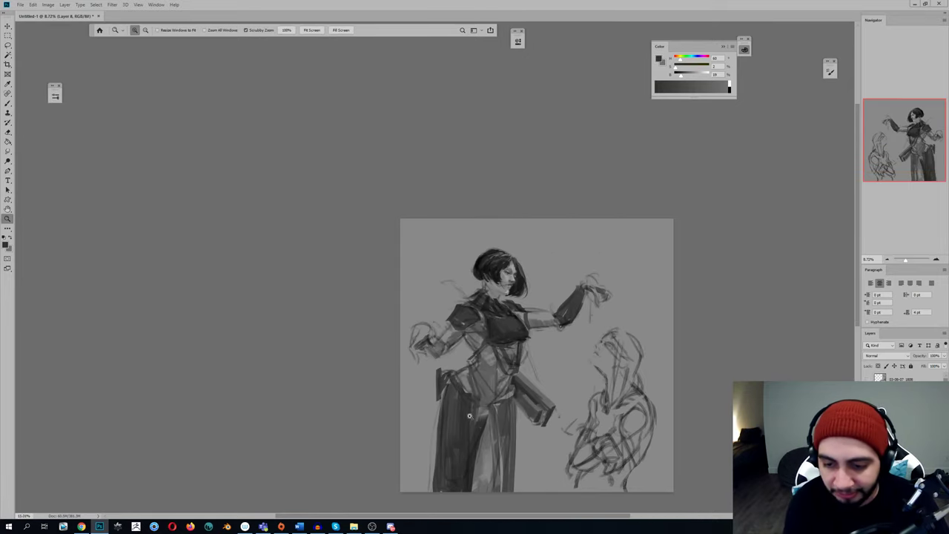
left_click(535, 405, "alt")
left_click(534, 410, "alt")
left_click_drag(518, 404, 531, 423)
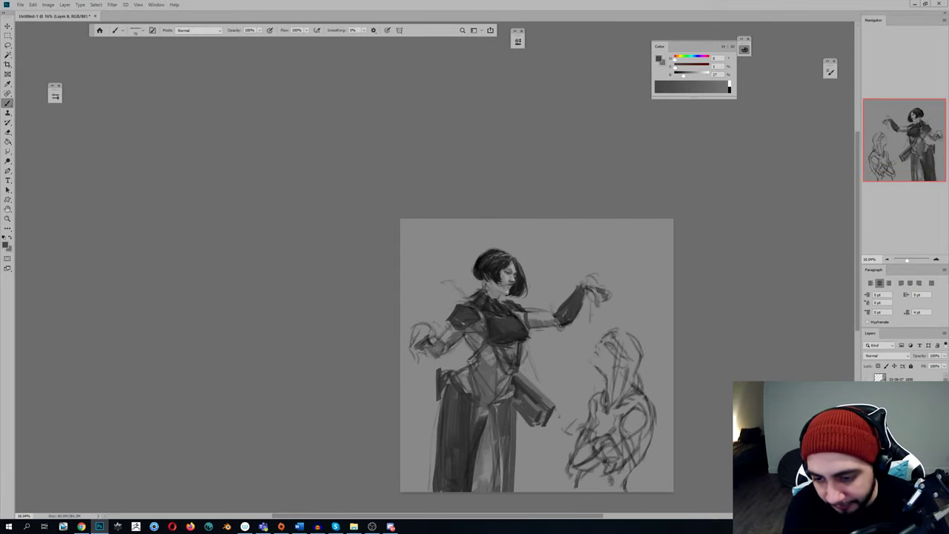
left_click_drag(540, 385, 556, 424)
Soften the hip panel's outer corner with an enlarged Smudge tool, mirror the view and sample its dark grey
key("ctrl+shift+h")
key("r")
key("bracketright")
key("bracketright")
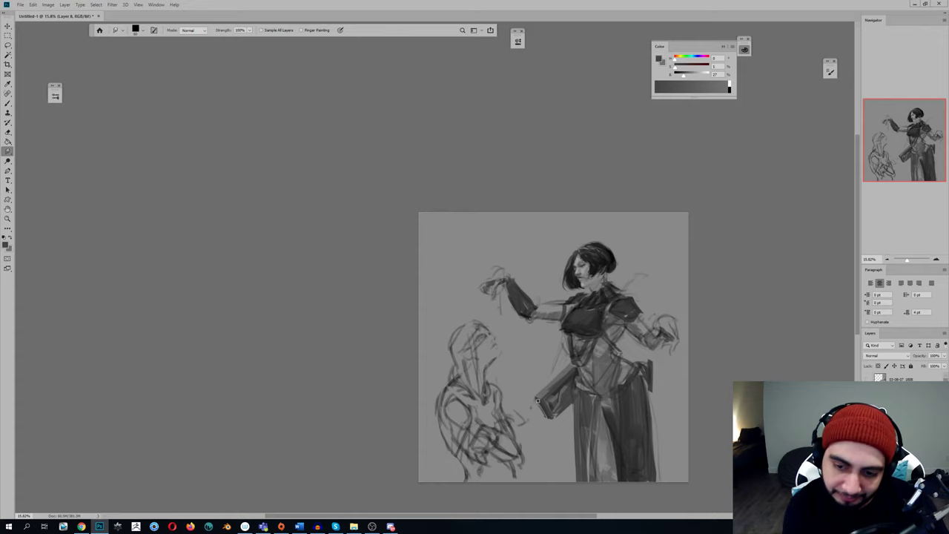
key("z")
left_click_drag(574, 415, 559, 434)
key("ctrl+shift+h")
key("z")
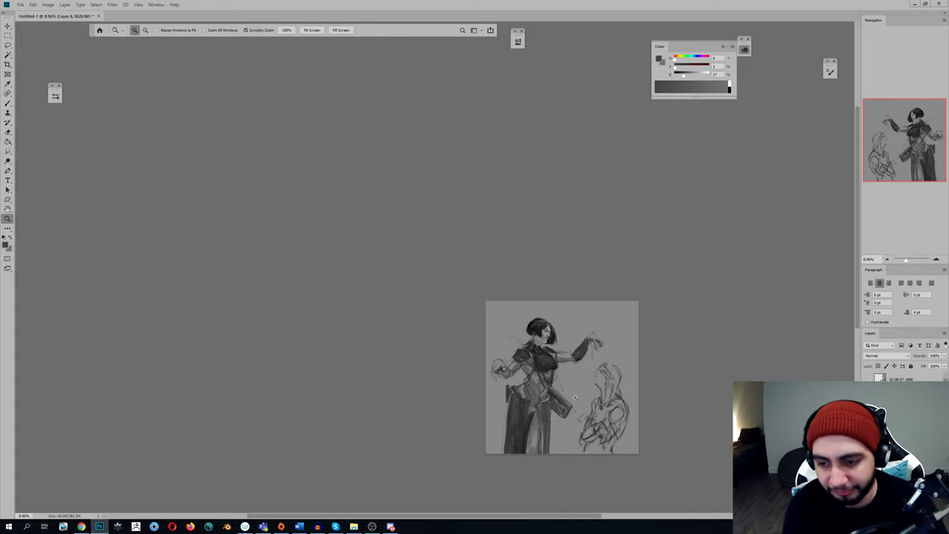
left_click_drag(567, 392, 583, 392)
left_click(559, 418, "alt")
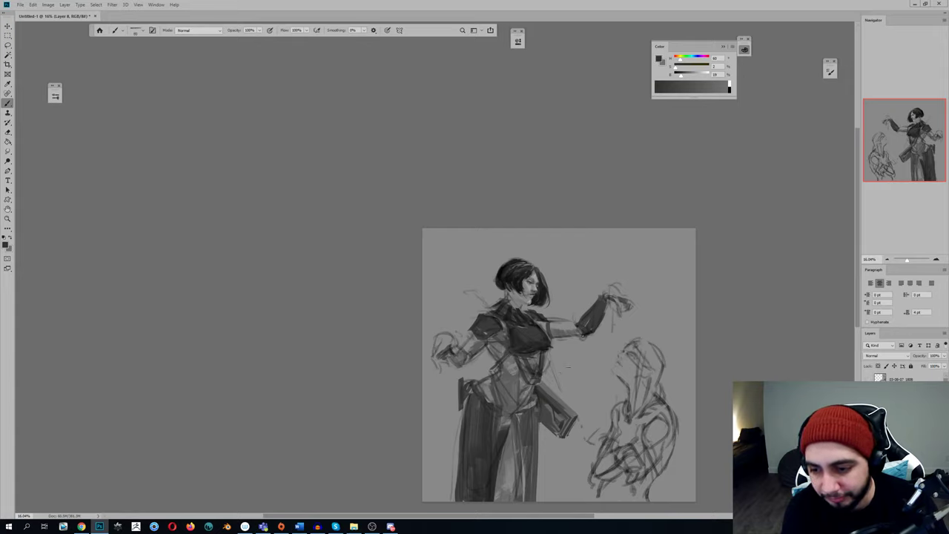
left_click_drag(553, 370, 573, 378)
key("ctrl+z")
key("ctrl+z")
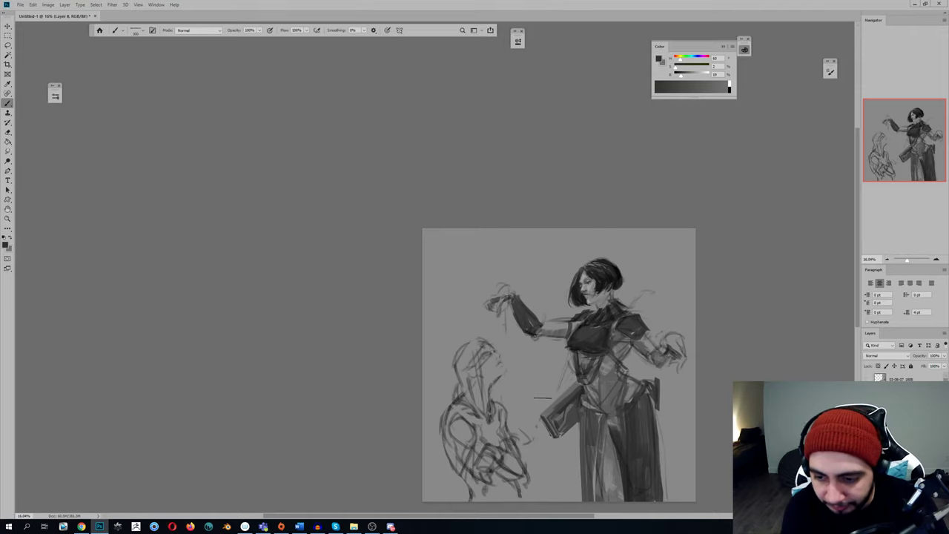
mouse_move(537, 377)
left_mouse_down()
mouse_move(541, 387)
mouse_move(549, 375)
left_mouse_up()
key("ctrl+z")
key("ctrl+z")
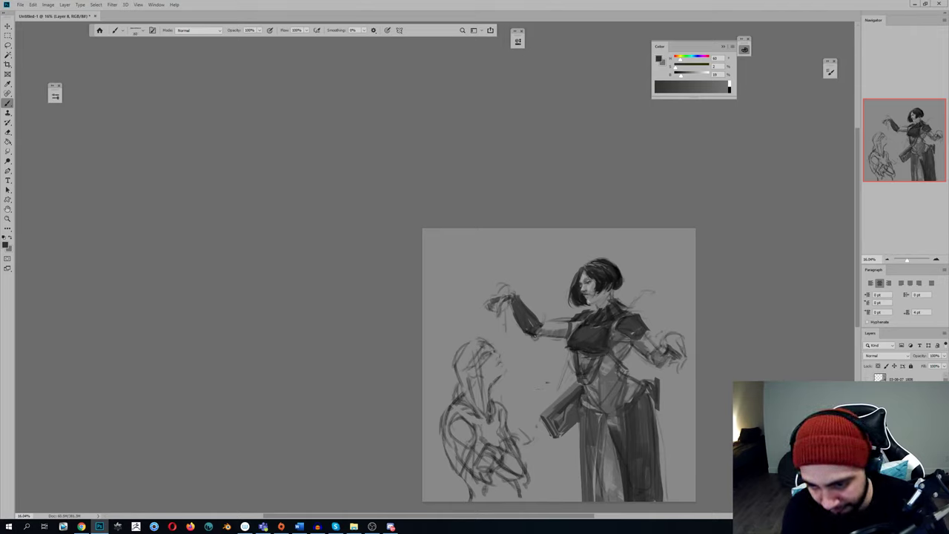
Sketch a small monkey-like head just above the hip panel in dark grey and mirror the view
mouse_move(542, 382)
left_mouse_down()
mouse_move(556, 393)
mouse_move(560, 372)
mouse_move(571, 390)
left_mouse_up()
key("ctrl+shift+h")
key("z")
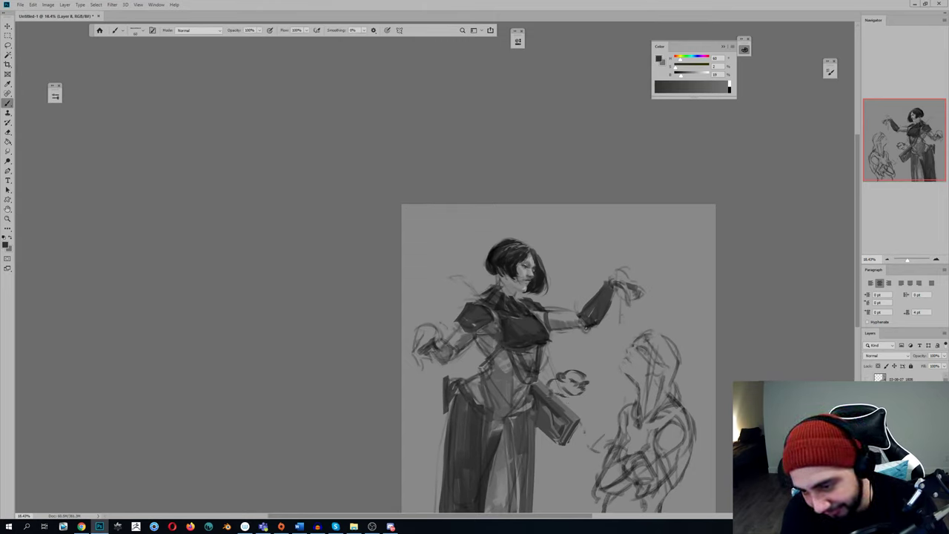
key("h")
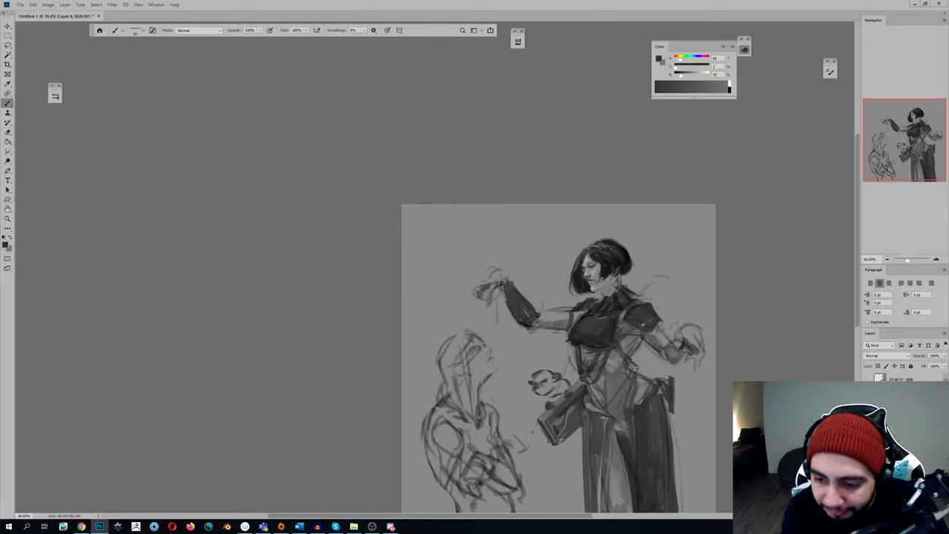
Sketch the small creature's body over the hip panel and its curled tail, undoing two strokes
left_click_drag(543, 400, 538, 429)
key("h")
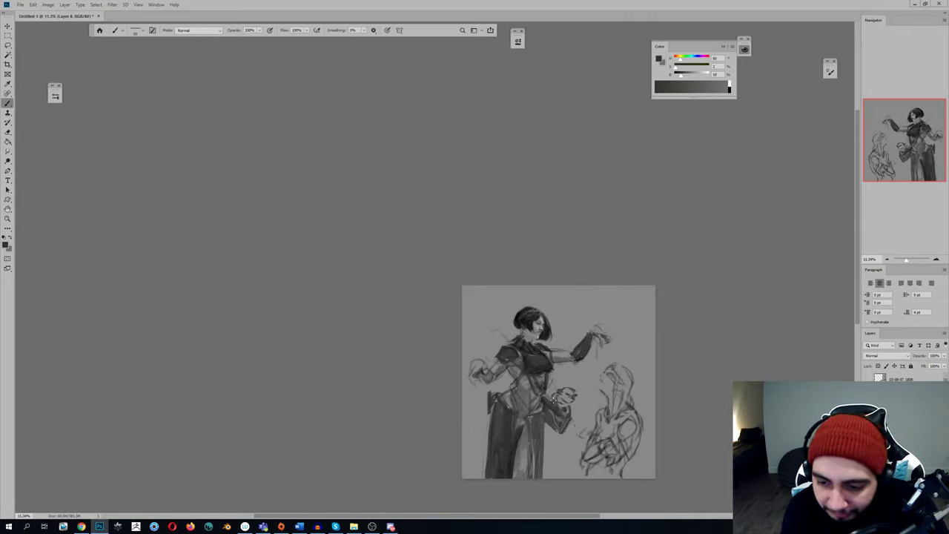
mouse_move(551, 386)
left_mouse_down()
mouse_move(583, 368)
mouse_move(562, 383)
mouse_move(571, 370)
mouse_move(565, 397)
mouse_move(578, 367)
left_mouse_up()
key("ctrl+z")
key("h")
key("ctrl+z")
key("h")
key("z")
left_click(556, 395)
key("b")
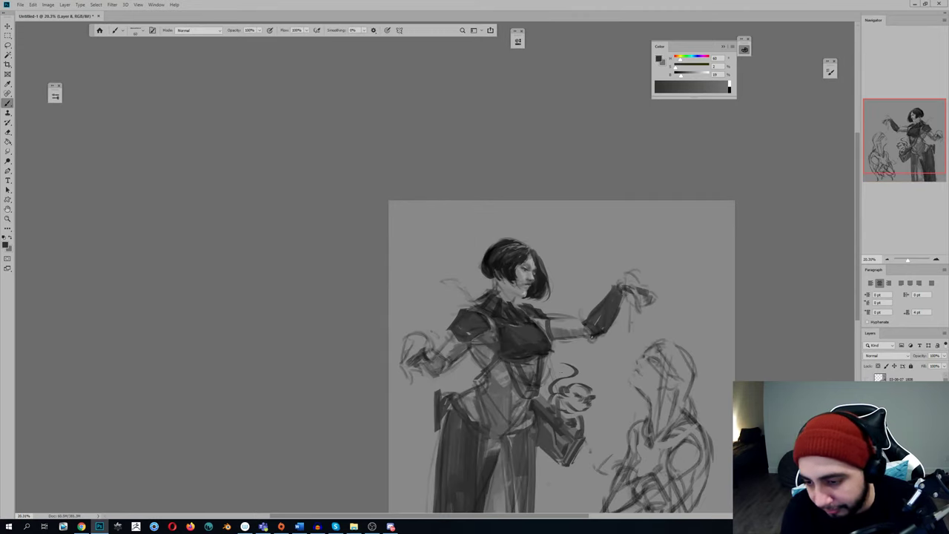
Examine the small creature sketch close up and from a distance in normal and mirrored view
key("z")
left_click(584, 373)
key("b")
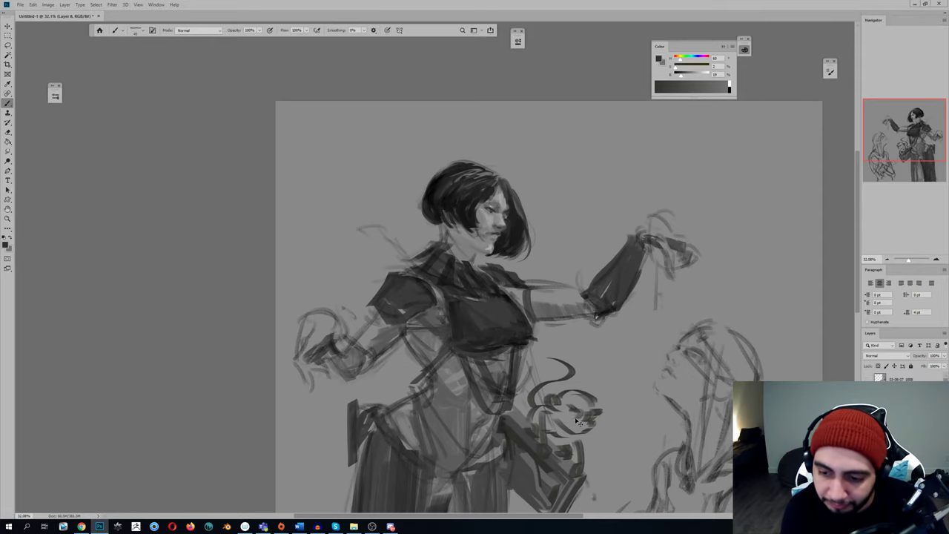
key("z")
mouse_move(606, 421)
left_mouse_down()
mouse_move(563, 420)
mouse_move(573, 465)
mouse_move(551, 440)
mouse_move(396, 359)
left_mouse_up()
key("b")
key("h")
key("z")
key("b")
key("h")
key("z")
key("b")
key("z")
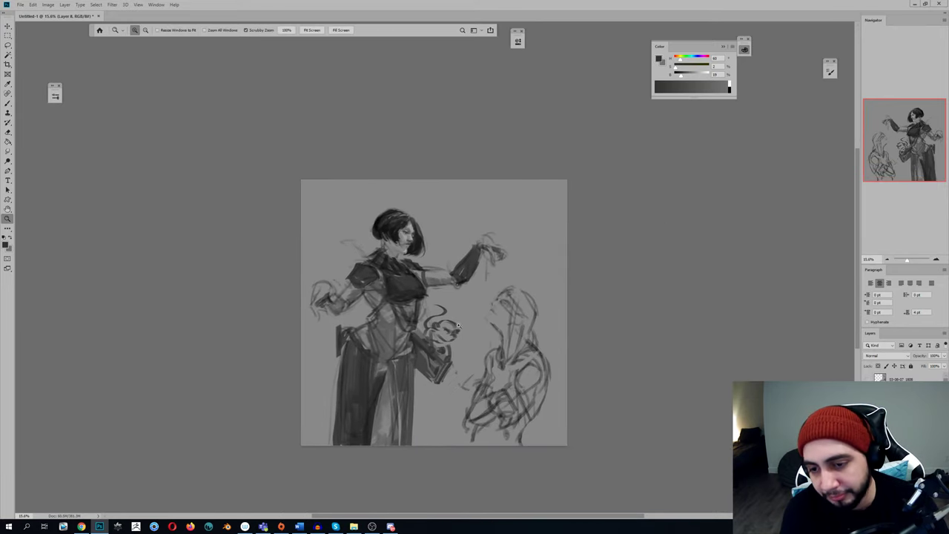
left_click(457, 323)
key("b")
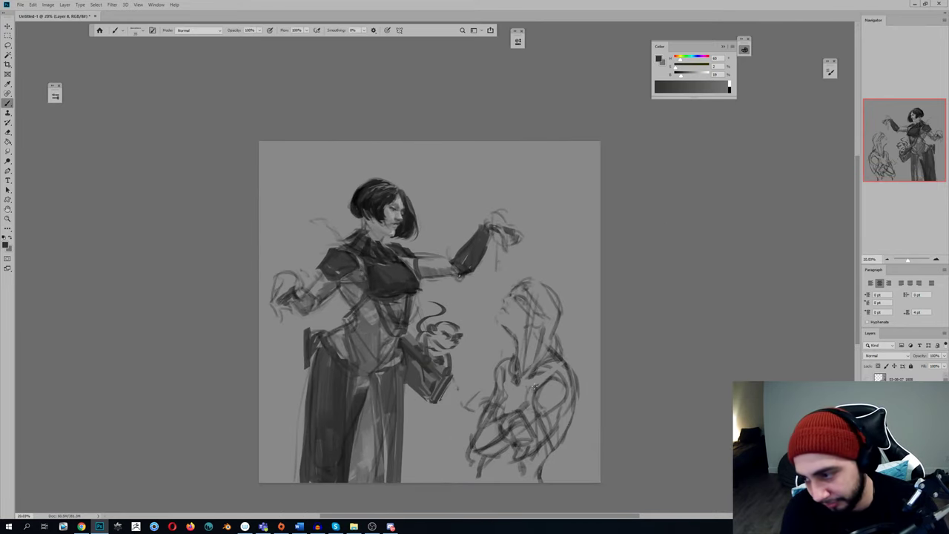
Toggle layer visibility to compare the painting with and without its layers, restoring the previous state
scroll(903, 375, "down", 3)
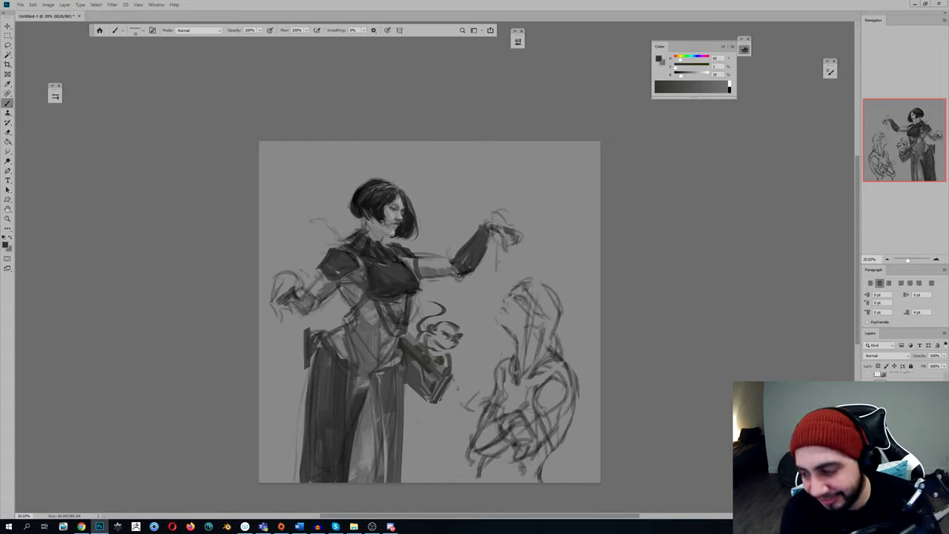
key("ctrl+z")
key("ctrl+comma")
key("ctrl+comma")
key("ctrl+comma")
key("ctrl+comma")
key("ctrl+z")
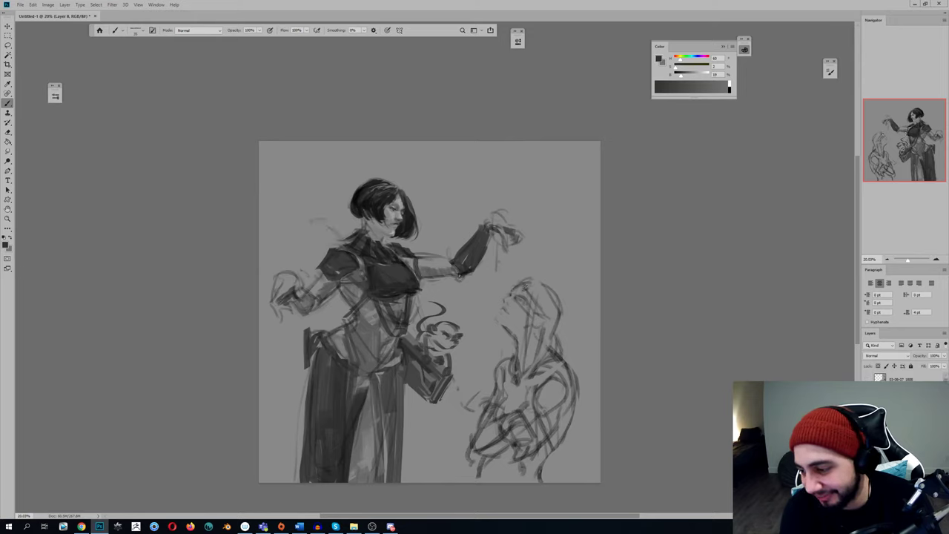
Consolidate the existing painting layers into one and add a new empty layer above it
key("ctrl+shift+alt+n")
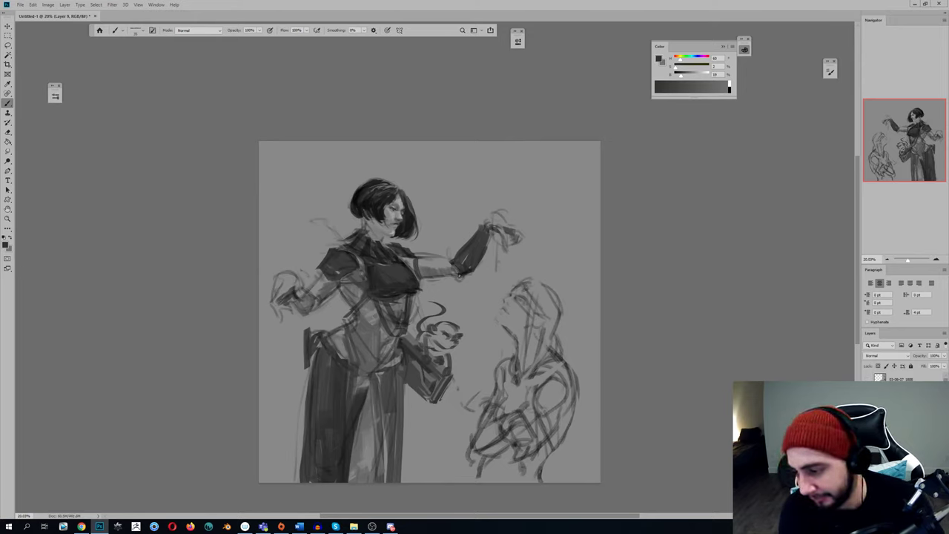
key("alt+")
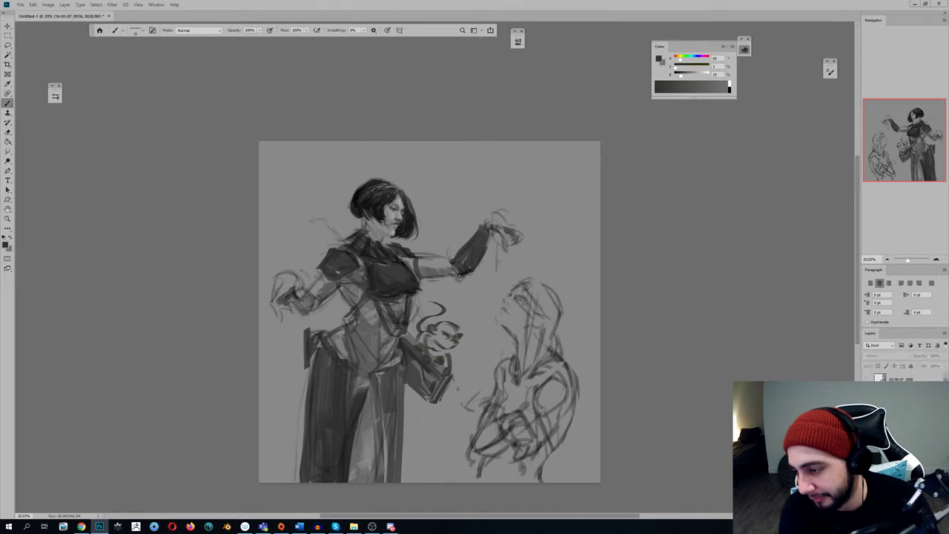
key("alt+shift+.")
key("Delete")
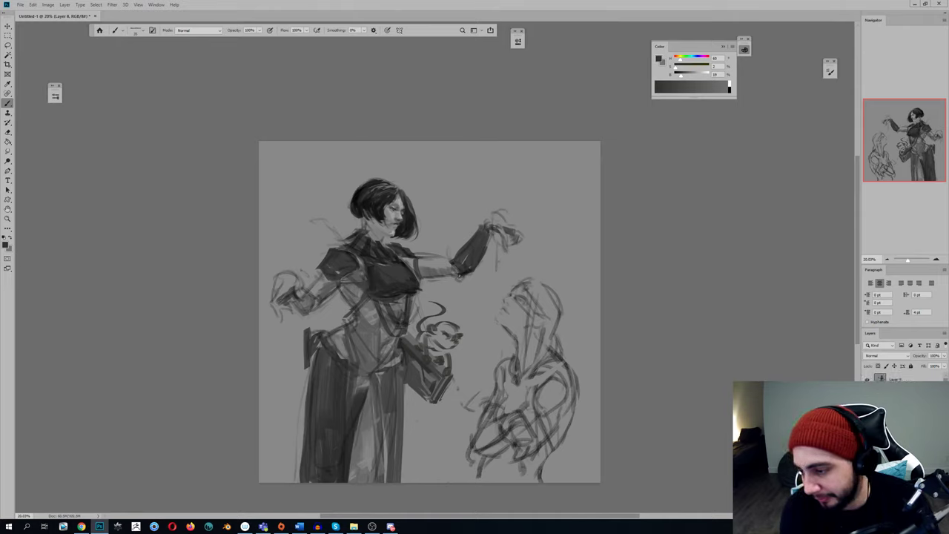
key("ctrl+alt+a")
key("ctrl+e")
key("alt+]")
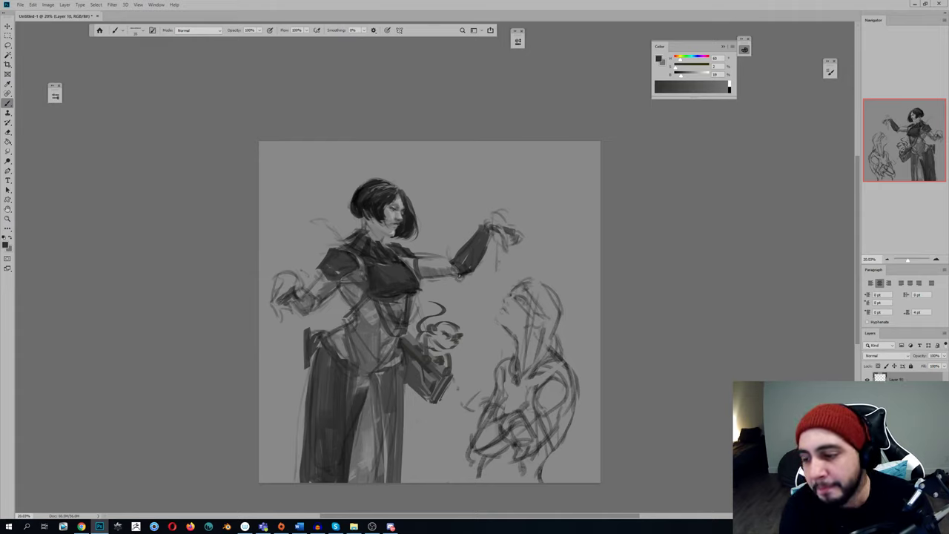
Paint over the sketch lines around the woman's waist and hip with greys sampled from her clothing
left_click(349, 352, "alt")
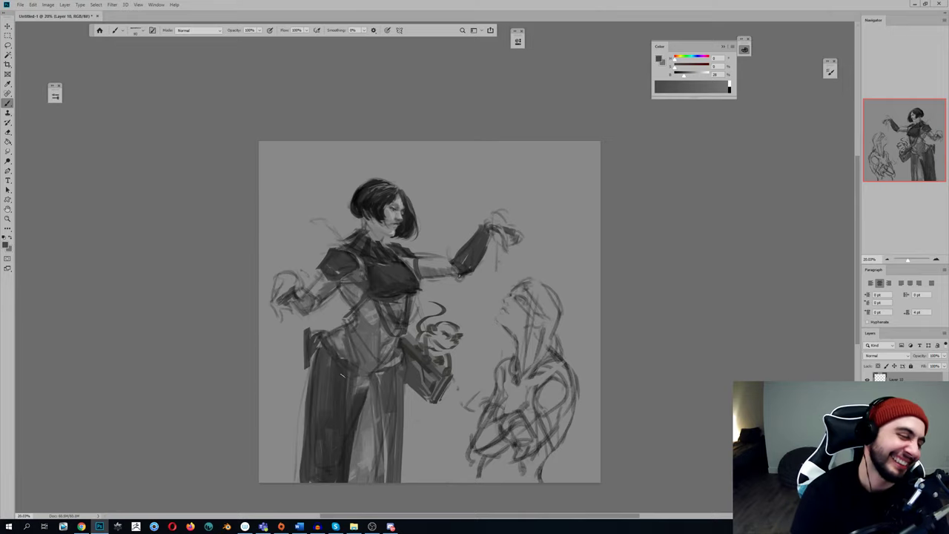
key("h")
key("h")
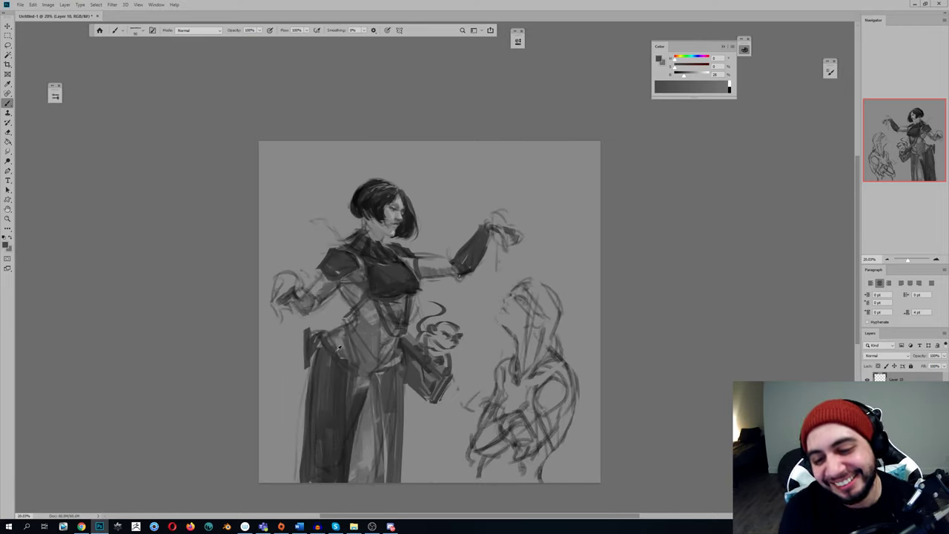
left_click(339, 348, "alt")
mouse_move(348, 336)
left_mouse_down()
mouse_move(363, 359)
mouse_move(351, 358)
mouse_move(350, 339)
mouse_move(361, 346)
mouse_move(347, 332)
left_mouse_up()
left_click(345, 341, "alt")
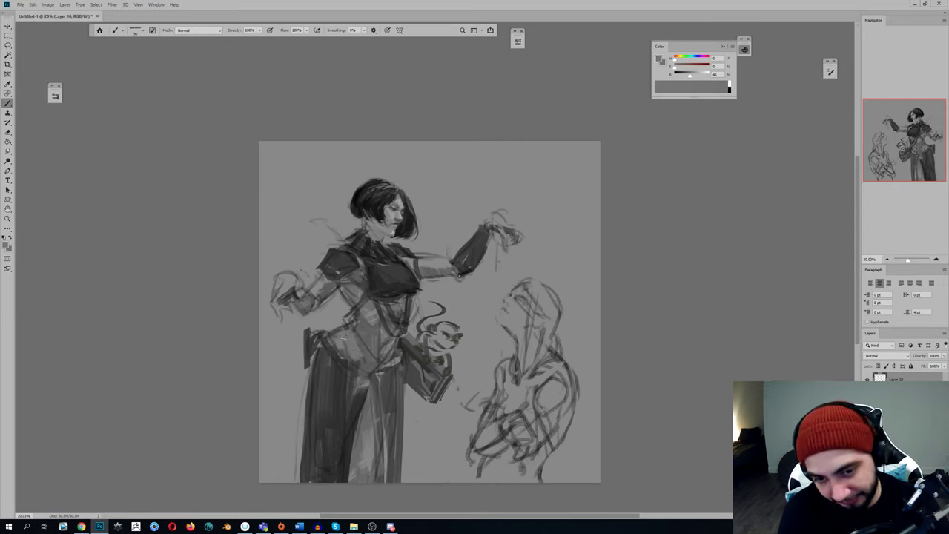
left_click(341, 333, "alt")
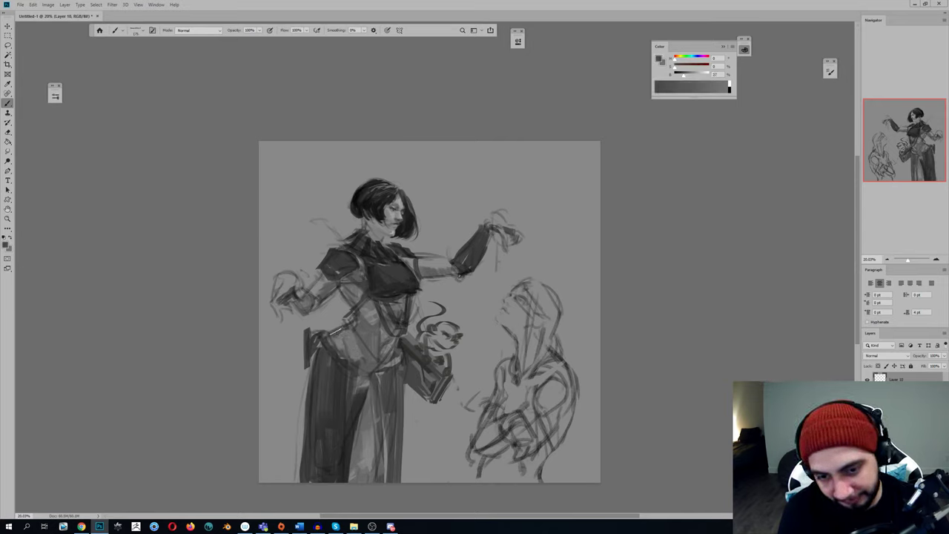
left_click_drag(336, 331, 348, 339)
Mirror the view and fill the waist and hip area using a larger brush and greys sampled nearby
key("ctrl+shift+h")
key("bracketright")
key("bracketright")
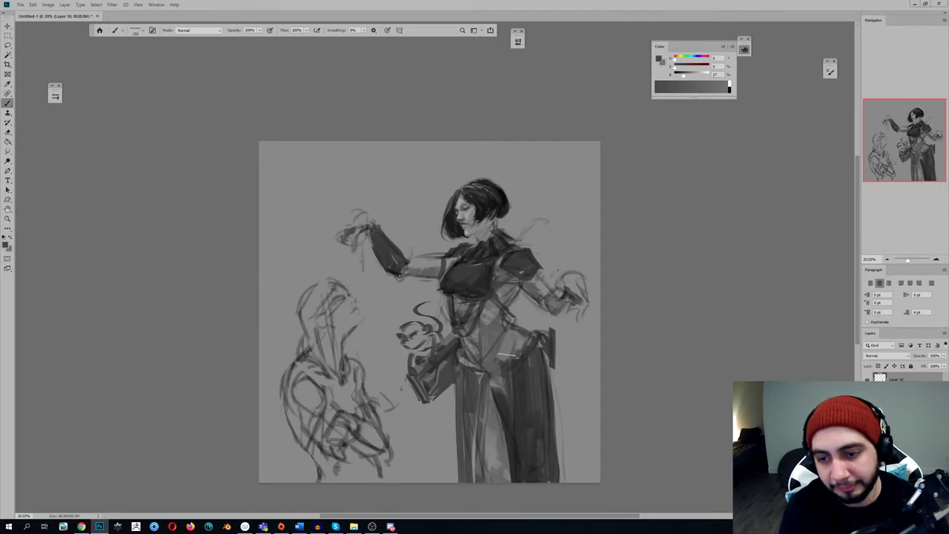
left_click(514, 342, "alt")
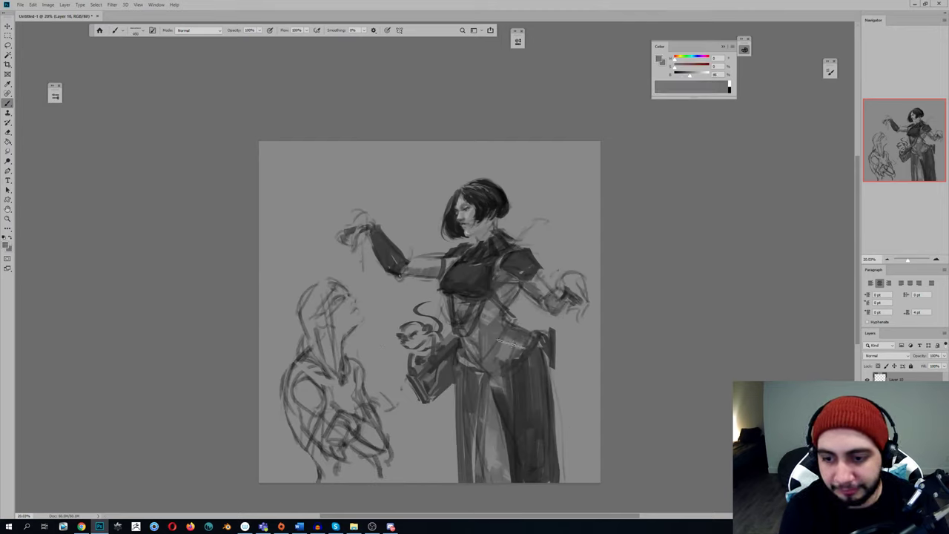
left_click(519, 331, "alt")
left_click(519, 326, "alt")
left_click(517, 334, "alt")
left_click(519, 334, "alt")
Blend the waist and hip tones with the Mixer Brush and return to the regular Brush
key("ctrl+shift+h")
key("ctrl+shift+h")
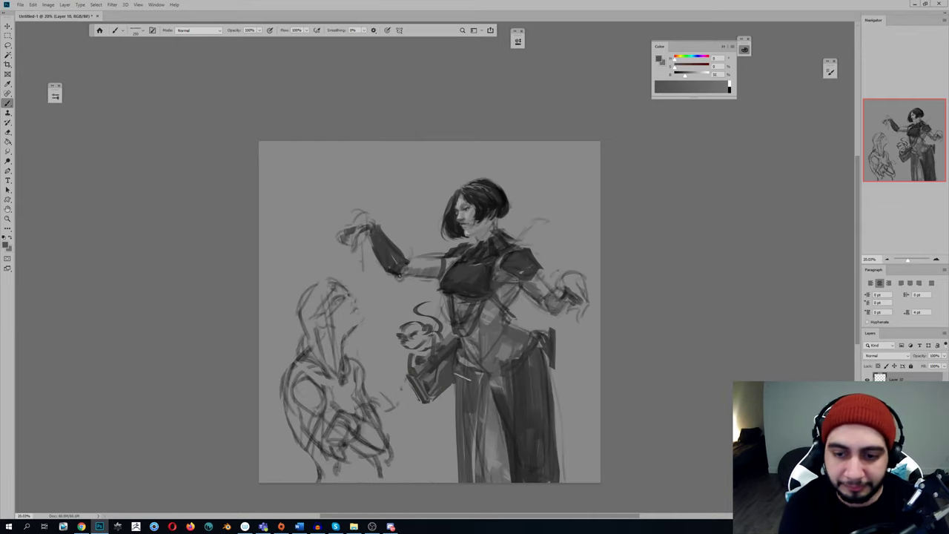
left_click(498, 363, "alt")
key("shift+b")
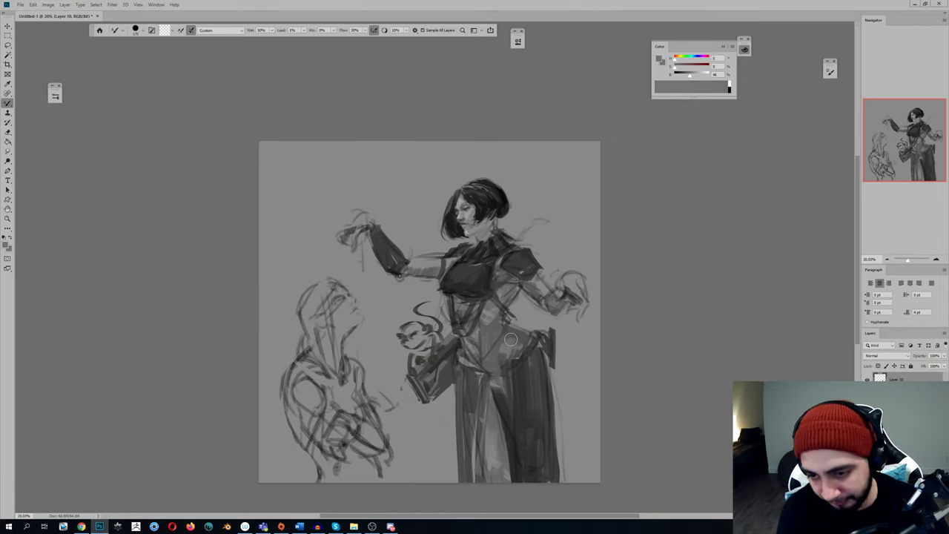
key("shift+b")
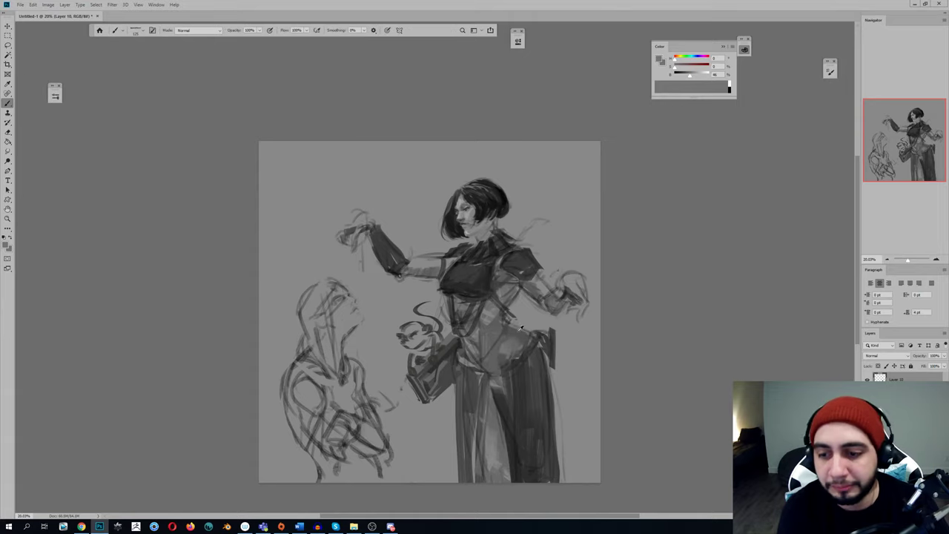
Touch up the waist edge below the woman's bent arm with nearby sampled greys, checking the mirrored view and blending with the Mixer Brush
left_click(516, 340, "alt")
left_click(522, 305, "alt")
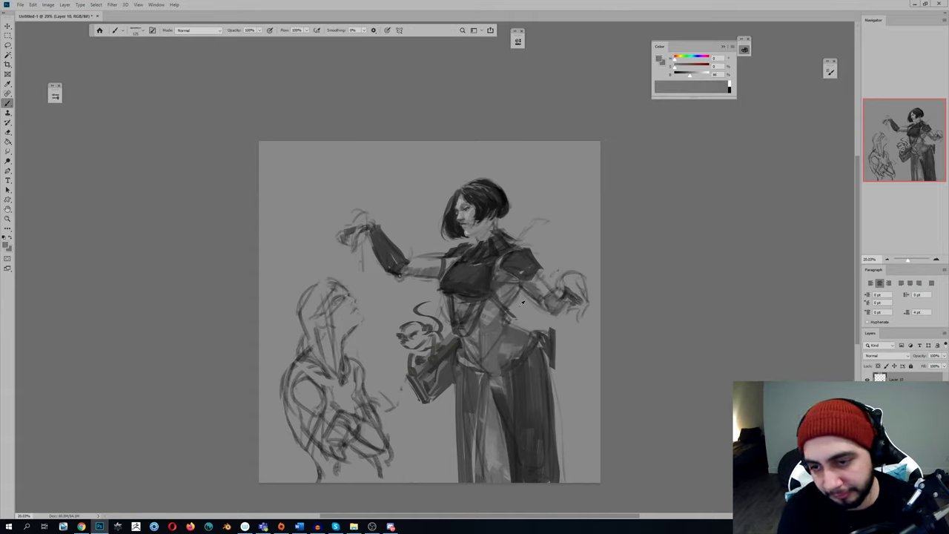
key("ctrl+shift+h")
key("ctrl+shift+h")
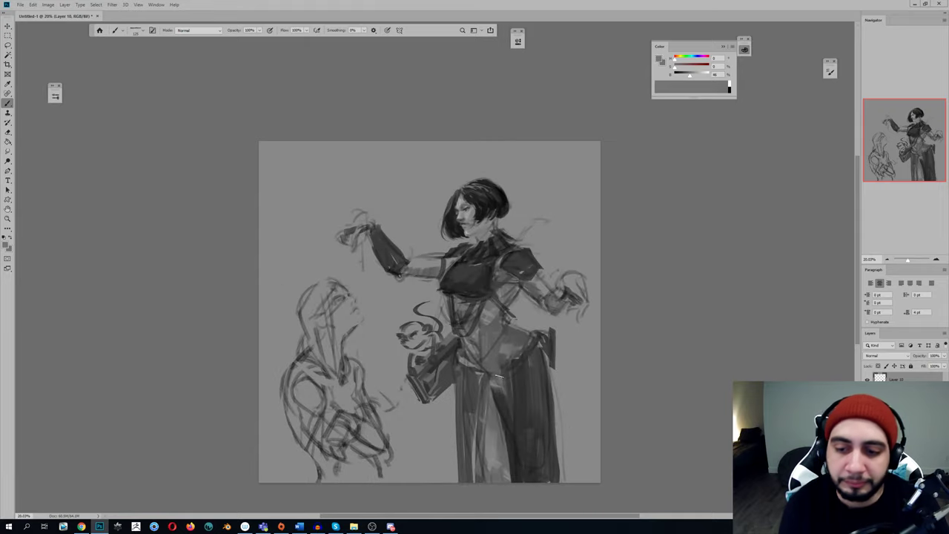
key("shift+b")
key("shift+b")
Paint a dark curved belt across the woman's hips and draped lines over the upper skirt, undoing the last stray stroke
left_click(484, 293, "alt")
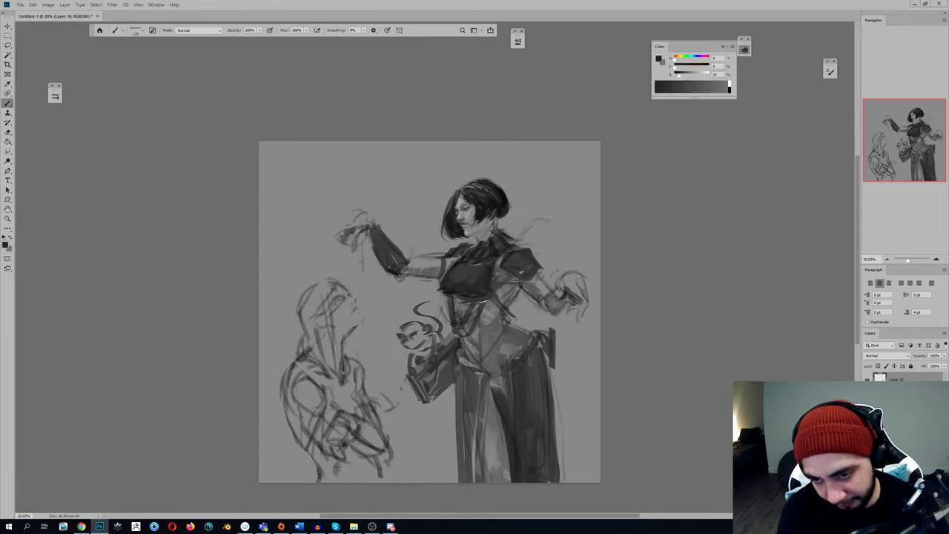
left_click_drag(458, 357, 496, 373)
left_click_drag(538, 341, 504, 378)
key("h")
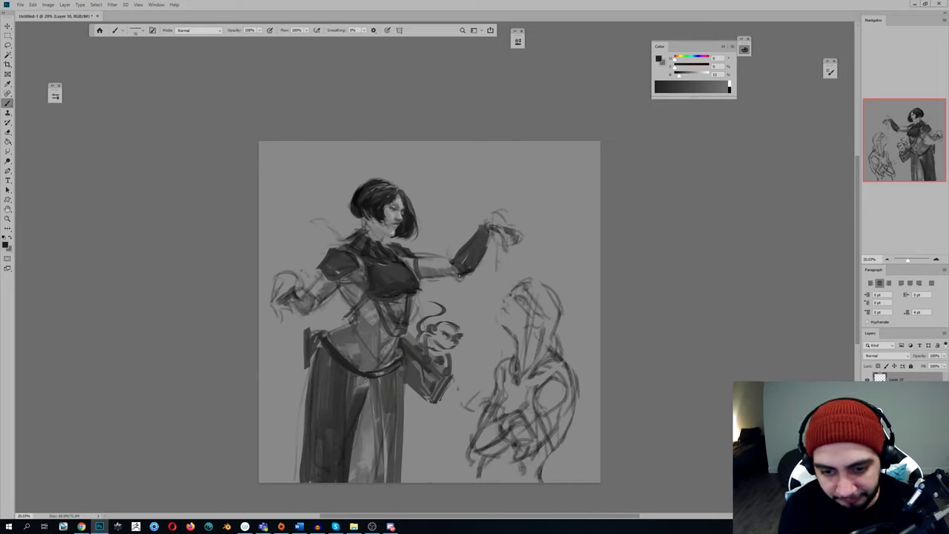
mouse_move(365, 380)
left_mouse_down()
mouse_move(404, 377)
mouse_move(366, 382)
left_mouse_up()
mouse_move(319, 338)
left_mouse_down()
mouse_move(362, 383)
mouse_move(353, 398)
mouse_move(365, 381)
mouse_move(316, 360)
mouse_move(323, 394)
mouse_move(311, 352)
mouse_move(357, 359)
left_mouse_up()
key("h")
key("ctrl+z")
Clean up the shoulder edge beside the neck with sampled background grey and place a light stroke on the dark bodice
left_click(349, 232, "alt")
left_click_drag(357, 230, 345, 240)
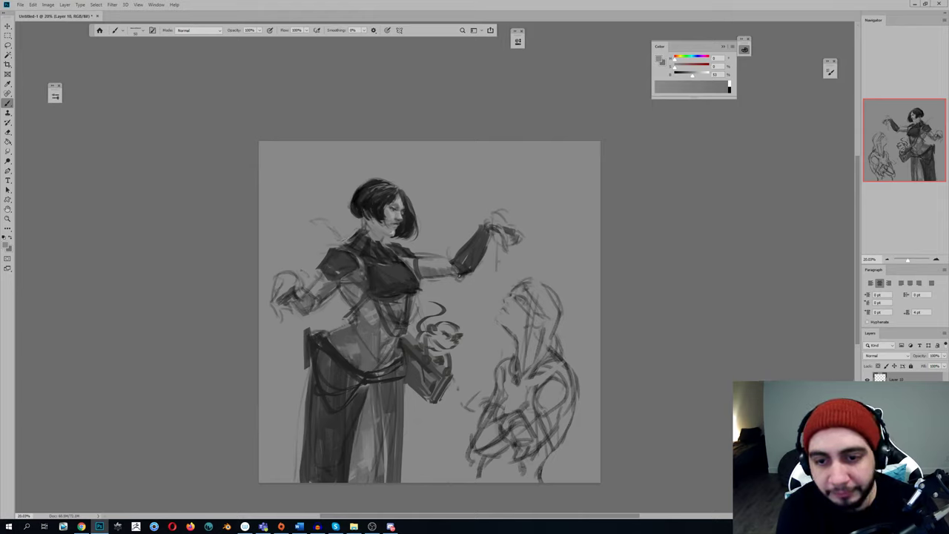
left_click(373, 247, "alt")
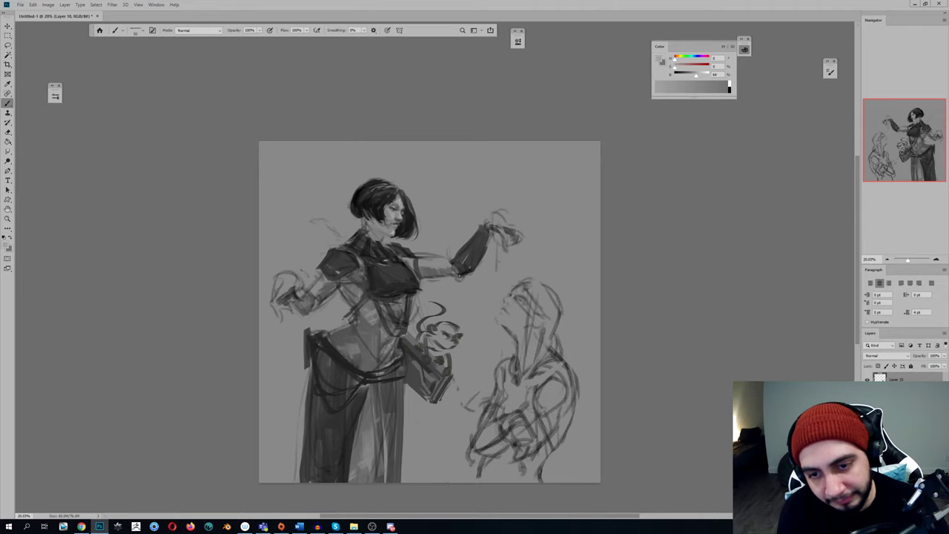
key("h")
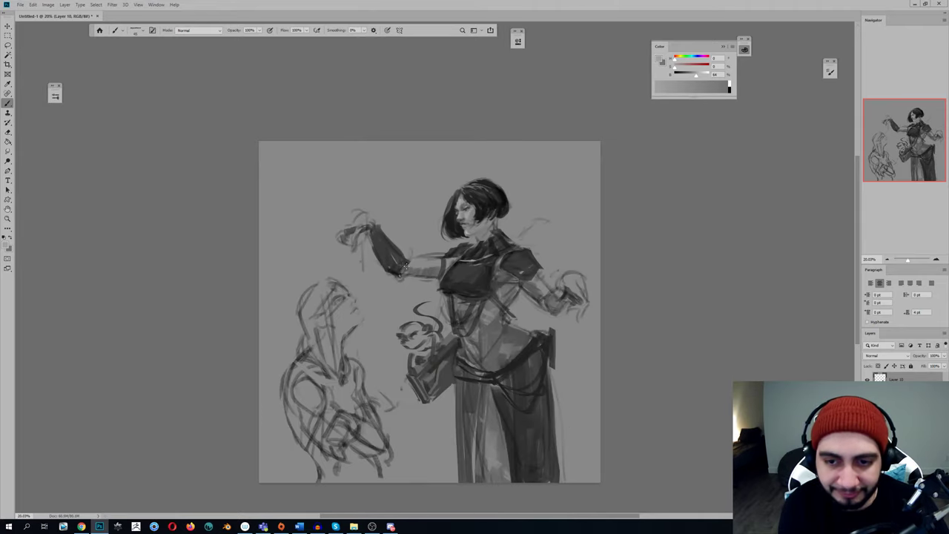
left_click_drag(467, 272, 472, 275)
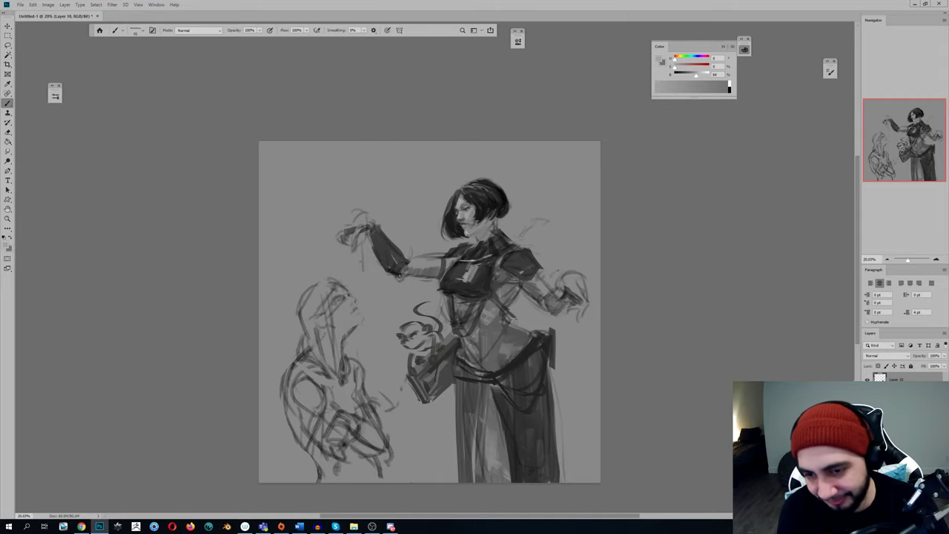
Build up a light panel on the chest in the mirrored view and darken the folds under the bust and arm
key("h")
left_click(405, 275, "alt")
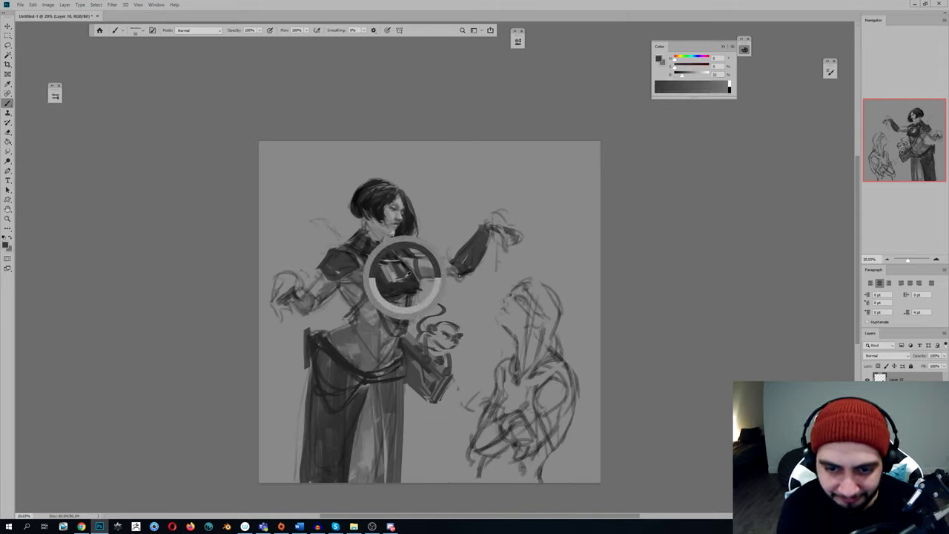
left_click(415, 276, "alt")
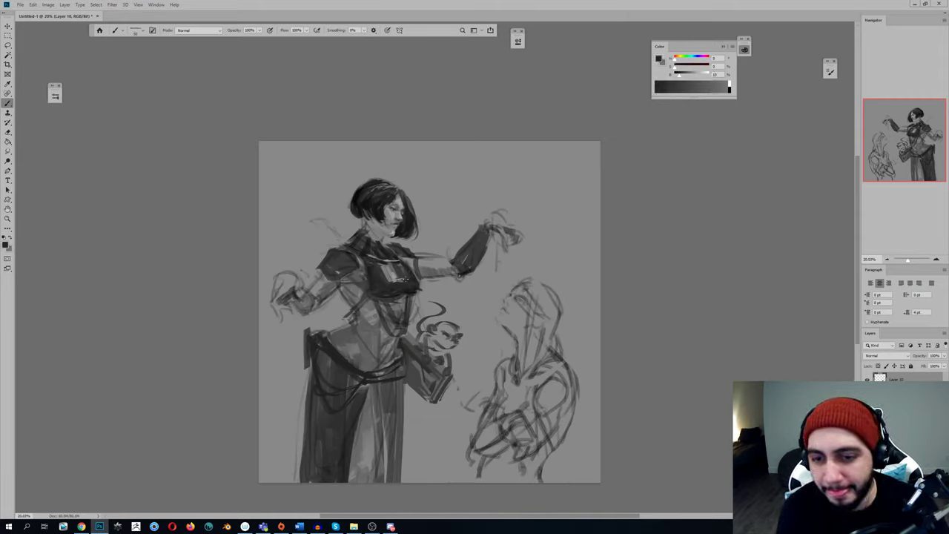
left_click(393, 271, "alt")
mouse_move(401, 295)
left_mouse_down("alt")
mouse_move(411, 297)
mouse_move(399, 308)
mouse_move(405, 294)
mouse_move(355, 298)
left_mouse_up("alt")
left_click(398, 296, "alt")
left_click_drag(368, 263, 349, 301)
left_click(391, 270, "alt")
mouse_move(372, 261)
left_mouse_down()
mouse_move(389, 282)
mouse_move(406, 267)
left_mouse_up()
left_click(386, 281, "alt")
left_click(392, 270, "alt")
Restore the unmirrored view and paint over the light chest panel with darker greys sampled from the bodice
key("ctrl+shift+h")
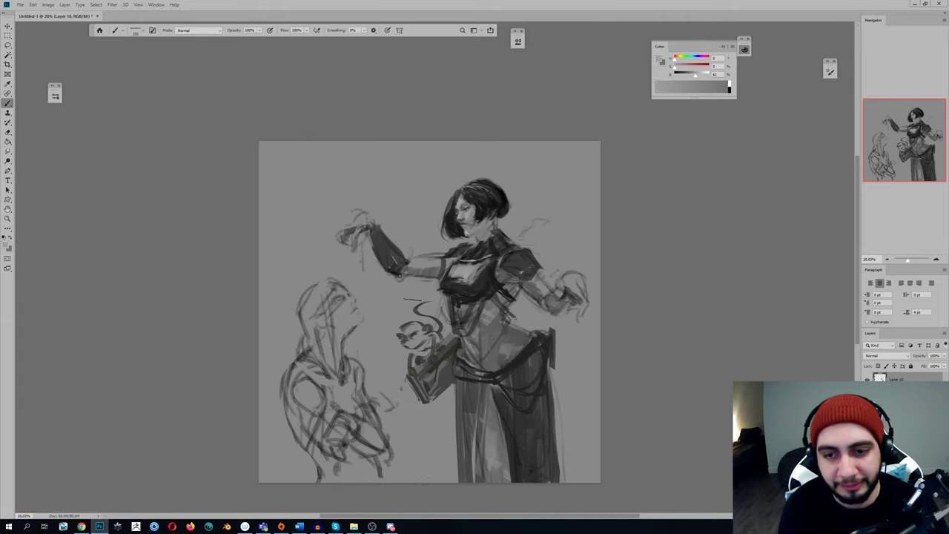
left_click(480, 277, "alt")
mouse_move(479, 270)
left_mouse_down()
mouse_move(460, 281)
mouse_move(467, 267)
mouse_move(460, 285)
left_mouse_up()
left_click(471, 264, "alt")
left_click(484, 270, "alt")
left_click(487, 282, "alt")
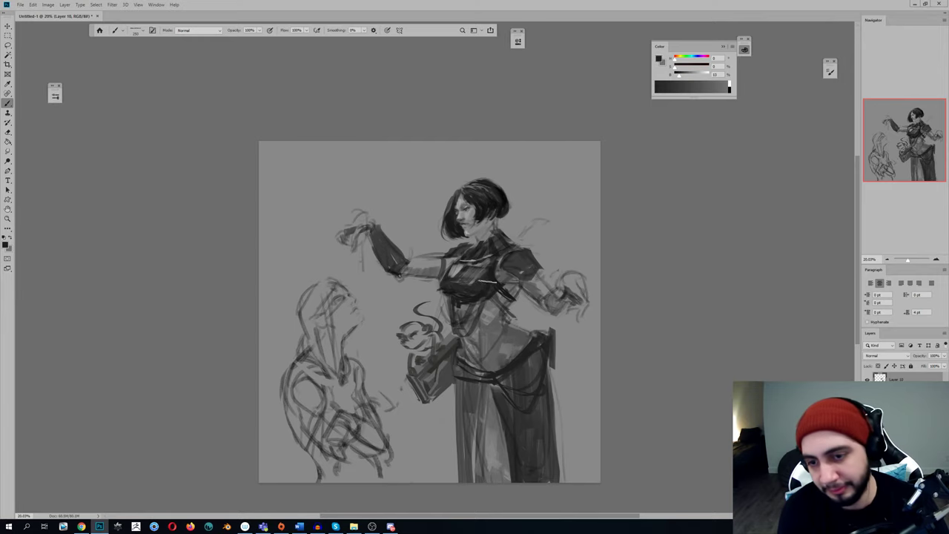
Reduce the brush size, refine the bodice's chest tones with sampled greys and blend them with the Mixer Brush
key("bracketleft")
key("bracketleft")
key("bracketleft")
key("bracketleft")
key("bracketleft")
key("bracketleft")
key("bracketleft")
key("bracketleft")
key("bracketleft")
key("bracketleft")
left_click(468, 272, "alt")
mouse_move(461, 267)
left_mouse_down()
mouse_move(453, 277)
mouse_move(485, 279)
left_mouse_up()
left_click(482, 275, "alt")
key("shift+b")
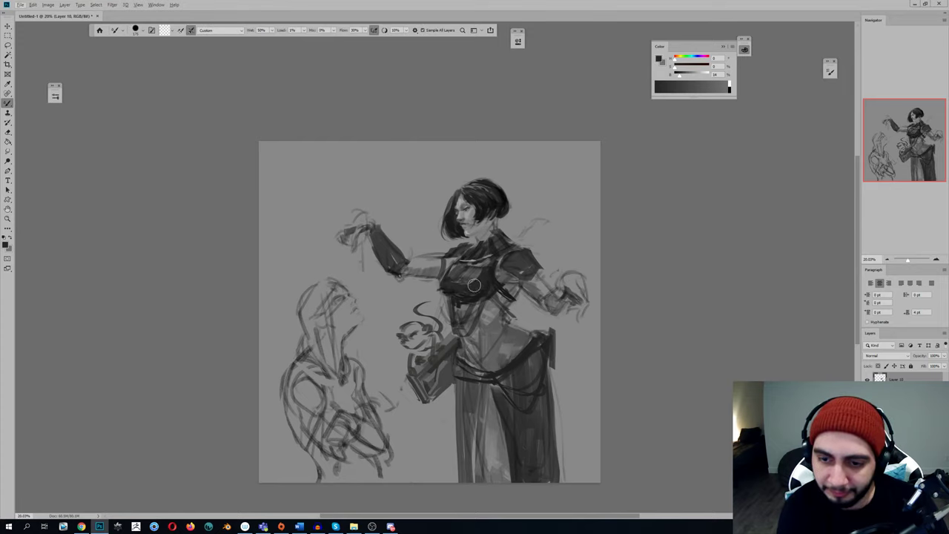
Deepen the upper bodice with sampled dark greys, blend it with the Mixer Brush and mirror the view
key("shift+b")
left_click(486, 259, "alt")
left_click(478, 263, "alt")
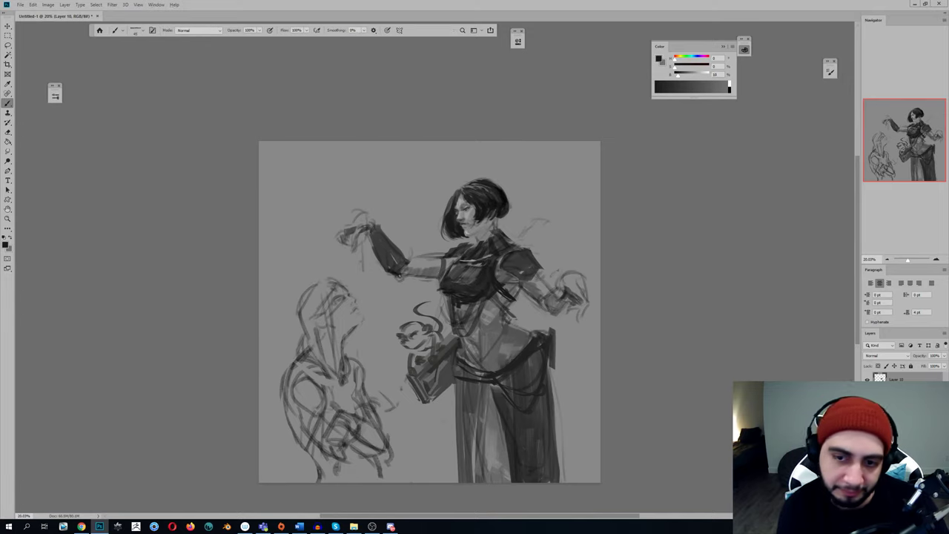
key("shift+b")
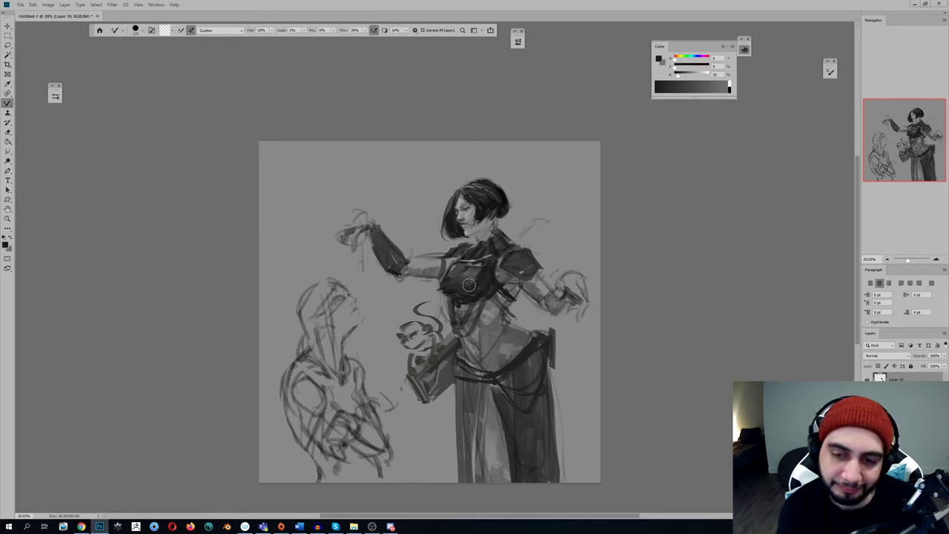
key("ctrl+shift+h")
Return to the regular Brush and strengthen the shadow under the bust and along the bodice edge with near-black greys
key("shift+b")
left_click(411, 292, "alt")
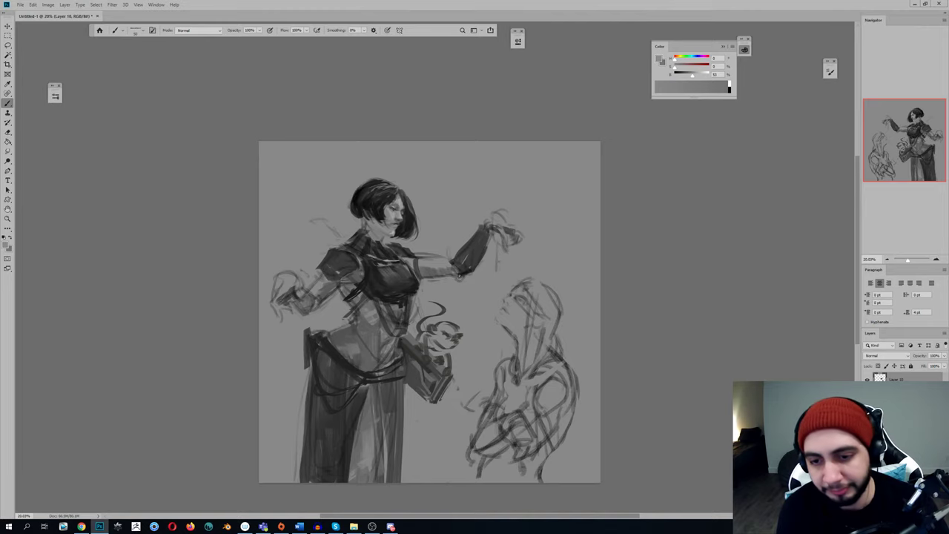
key("d")
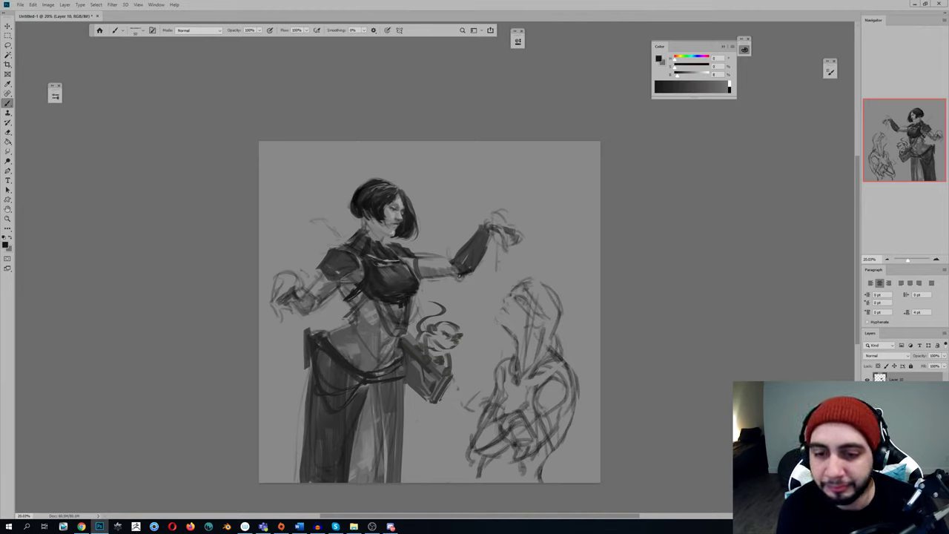
left_click_drag(378, 302, 401, 308)
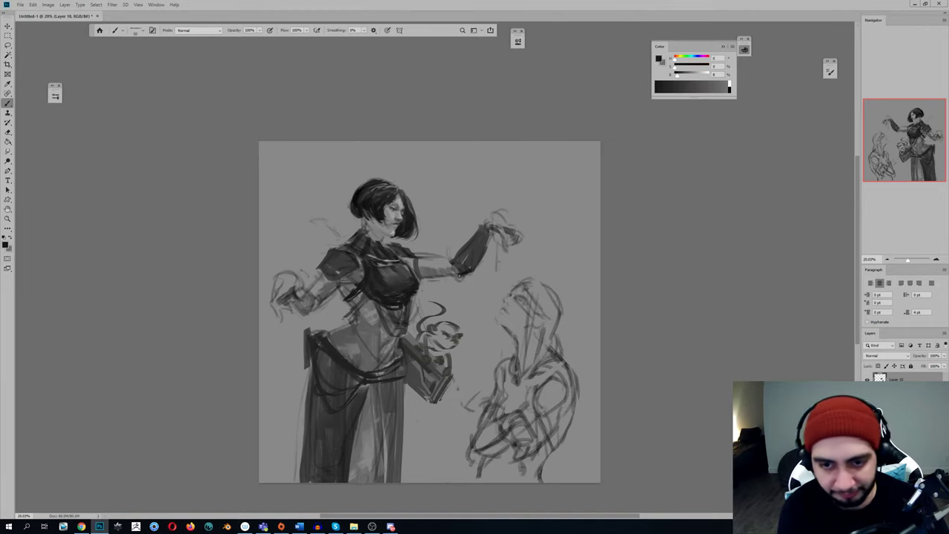
left_click(381, 277, "alt")
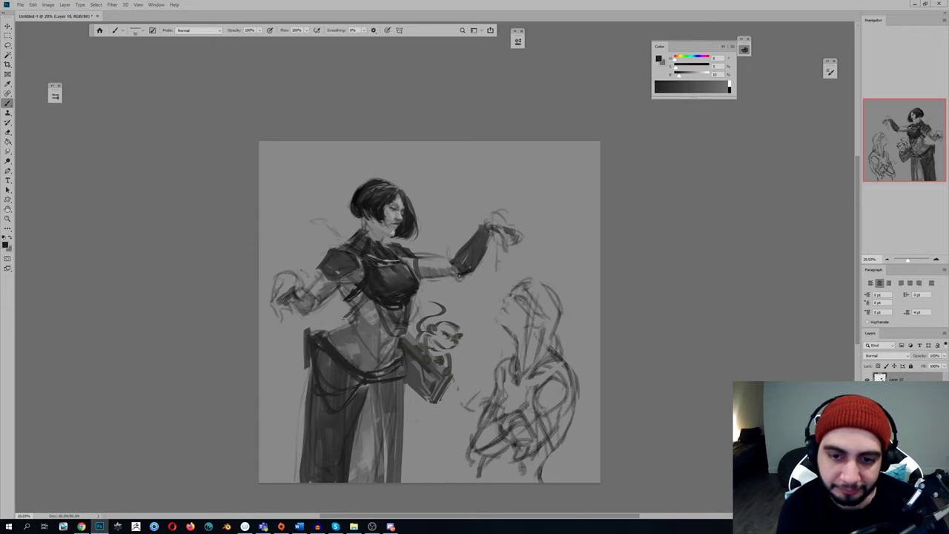
left_click(368, 274, "alt")
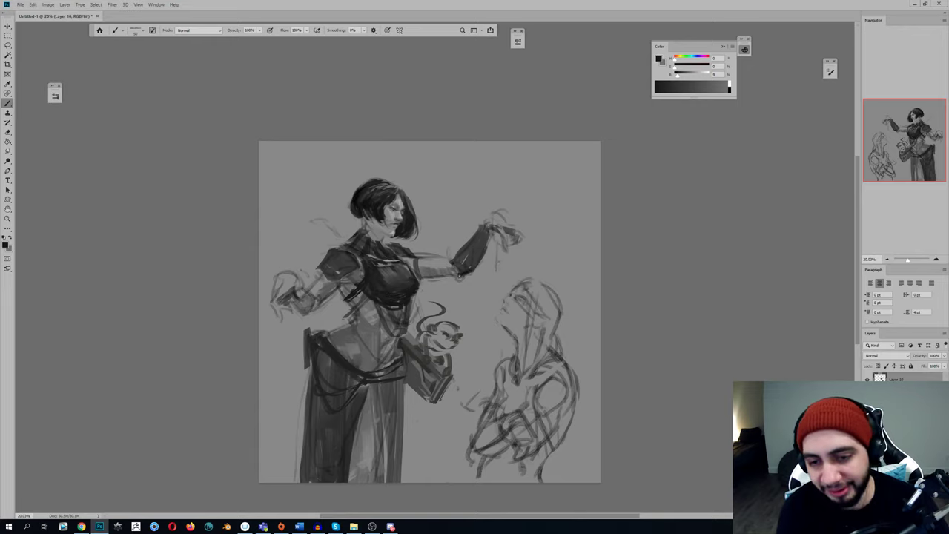
left_click_drag(409, 281, 416, 281)
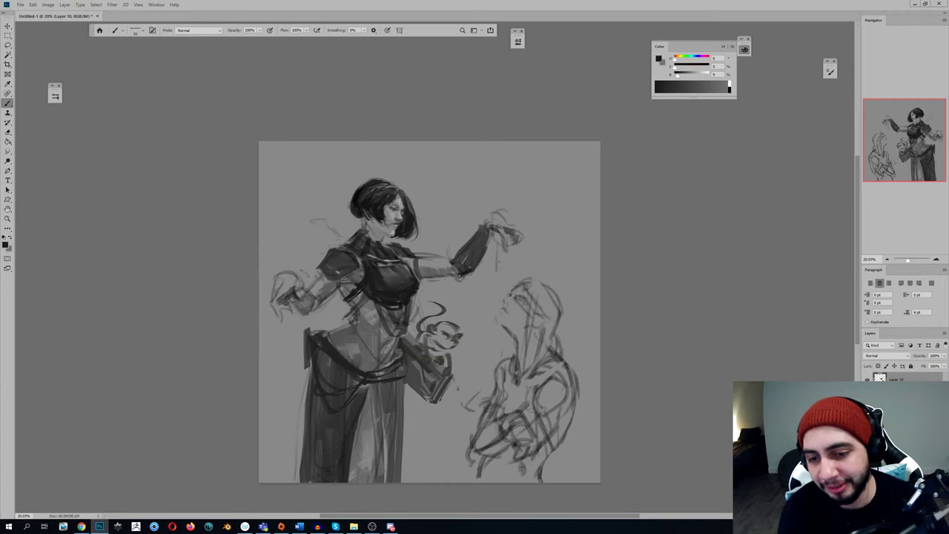
Refine the lower edge of the near sleeve and the side of the bodice with greys sampled from the clothing
left_click(407, 273, "alt")
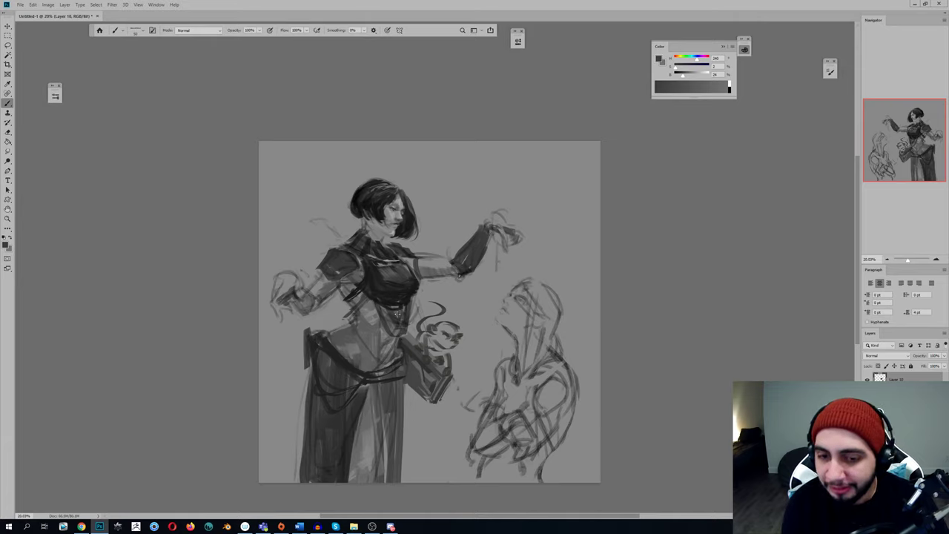
left_click(345, 286, "alt")
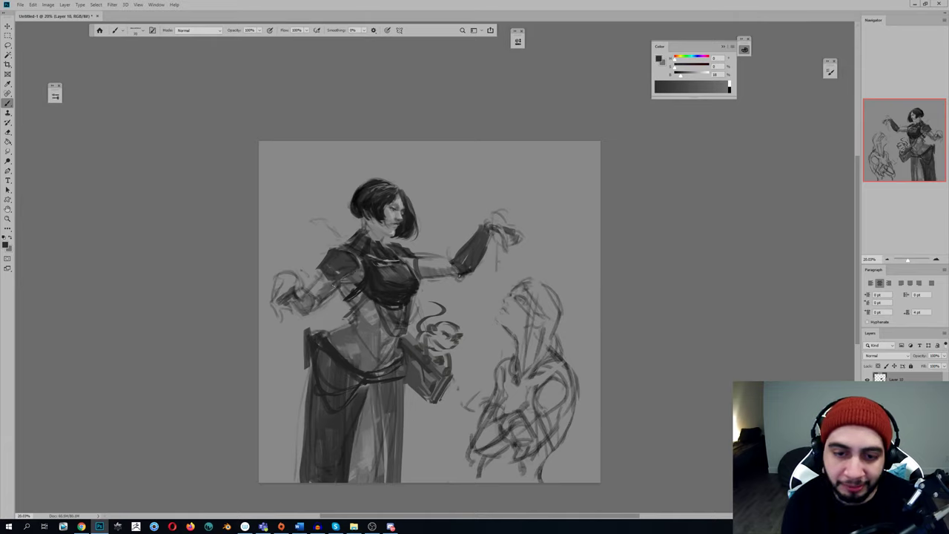
mouse_move(338, 281)
left_mouse_down()
mouse_move(320, 273)
mouse_move(341, 282)
left_mouse_up()
left_click(364, 285, "alt")
left_click(366, 272, "alt")
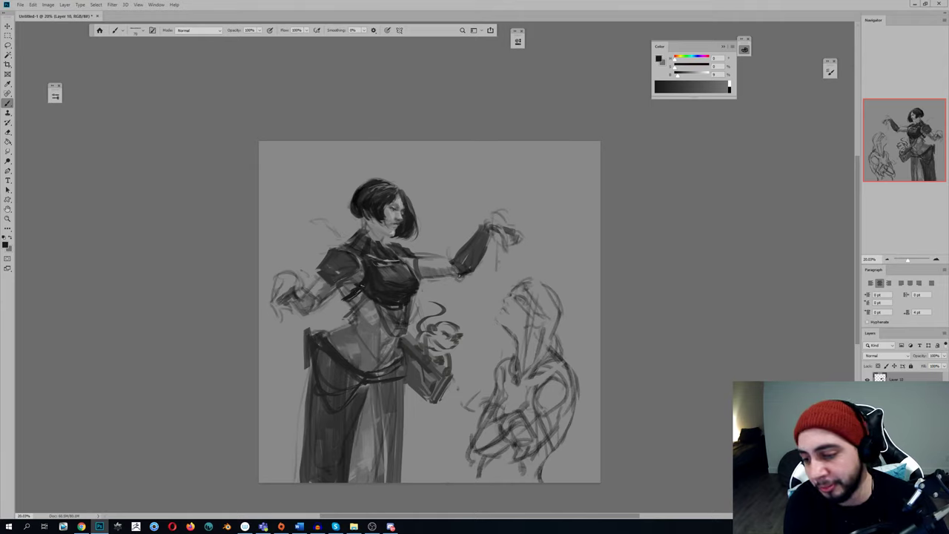
Flip the view back, touch up the armpit area with sampled mid greys and soften it with the Mixer Brush
key("ctrl+shift+h")
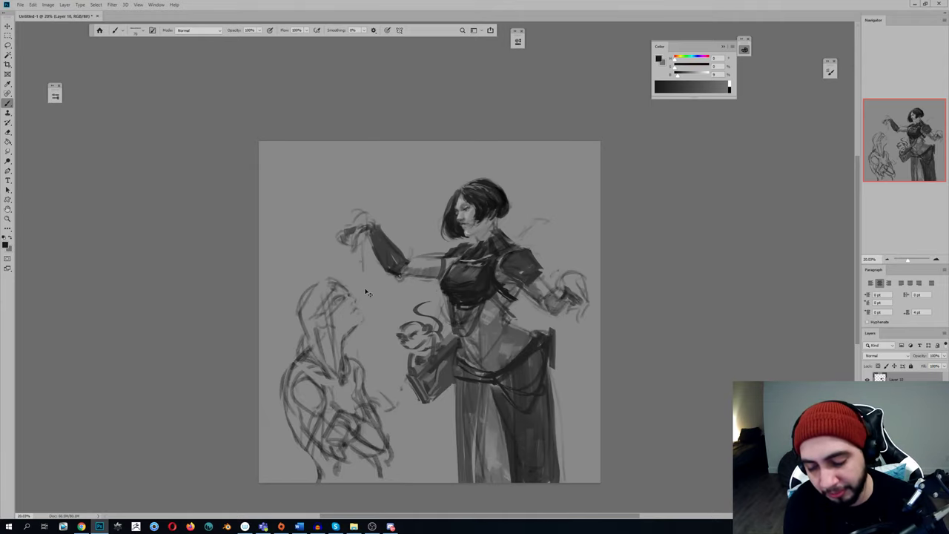
left_click(523, 305, "alt")
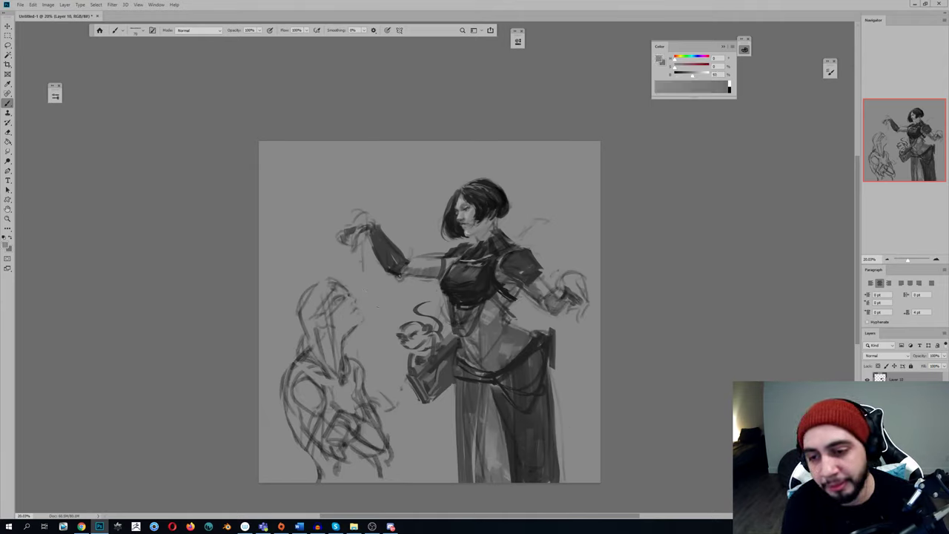
left_click(518, 287, "alt")
left_click(514, 281, "alt")
left_click(507, 280, "alt")
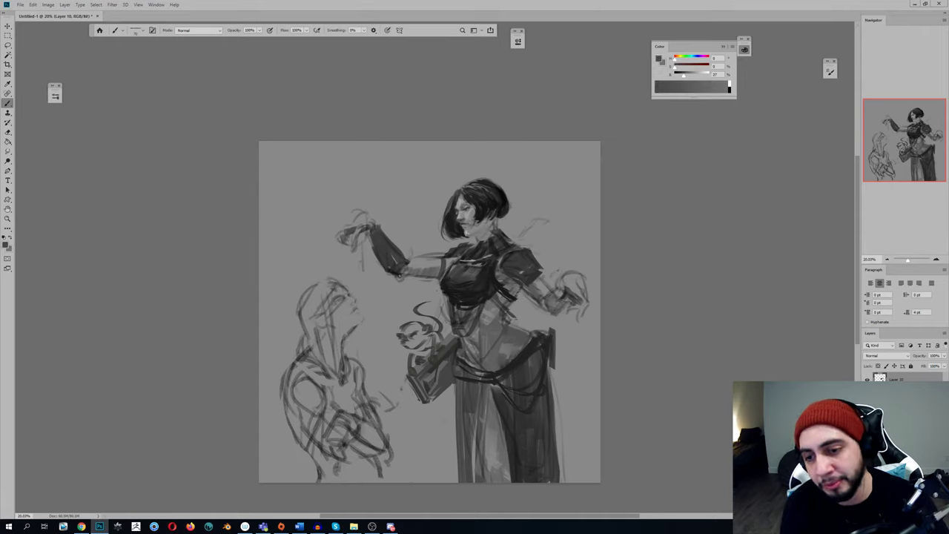
key("e")
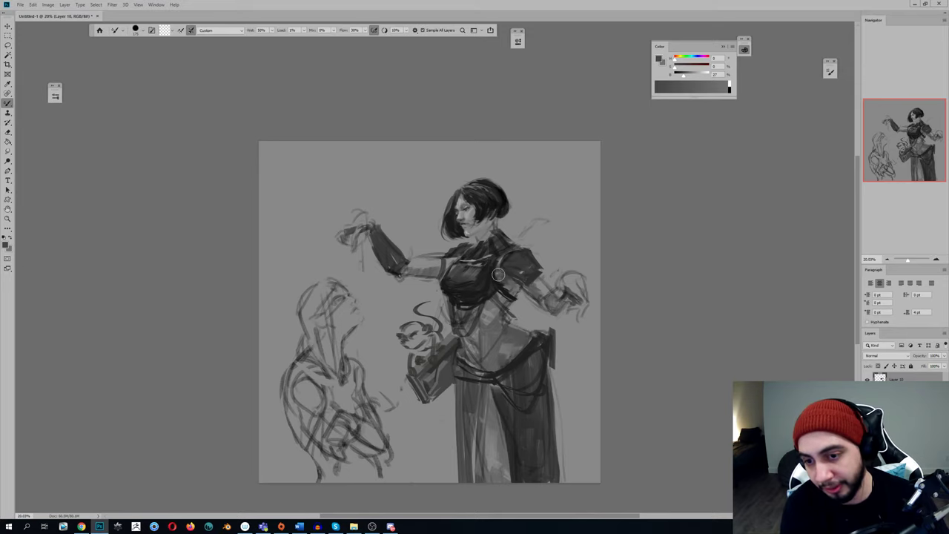
key("b")
Rework the gap between the bodice and sleeve with sampled skin and clothing greys and blend it with the Mixer Brush
left_click(501, 271, "alt")
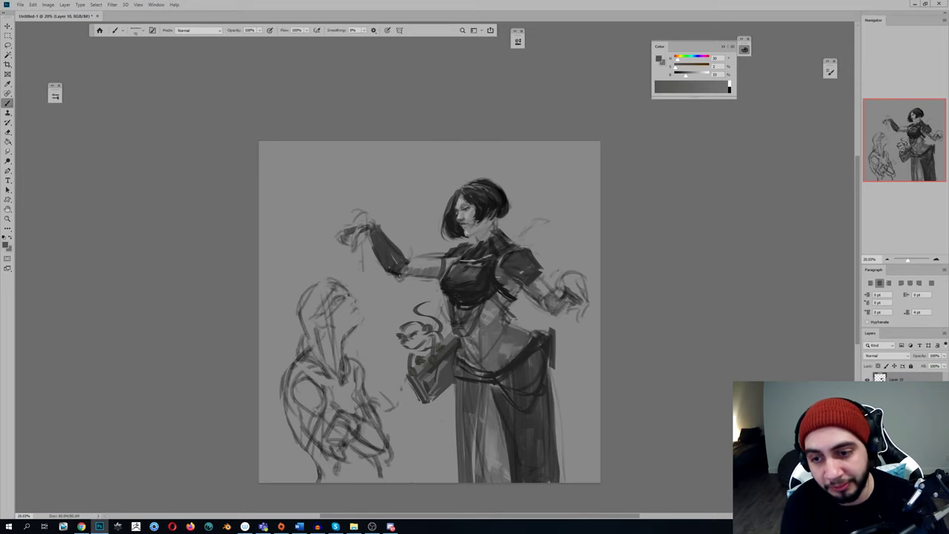
left_click(494, 265, "alt")
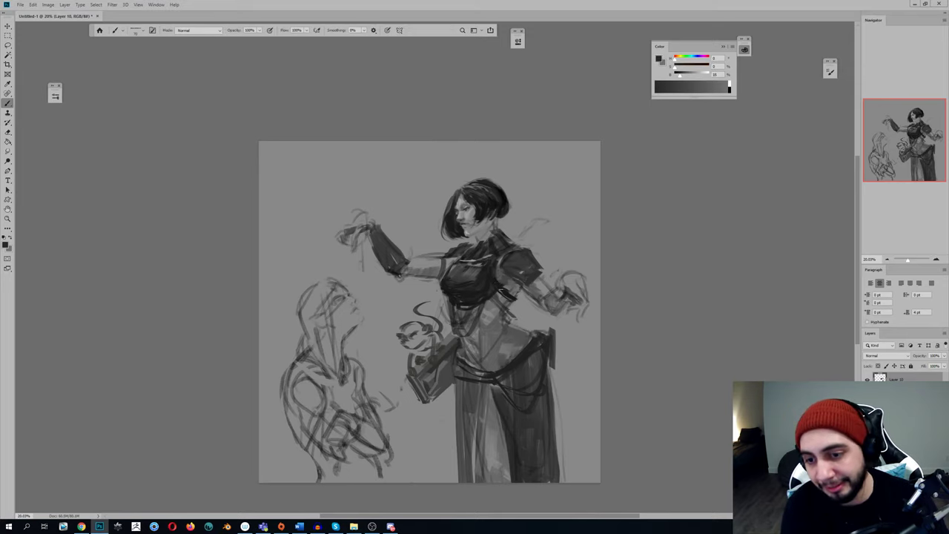
left_click(497, 280, "alt")
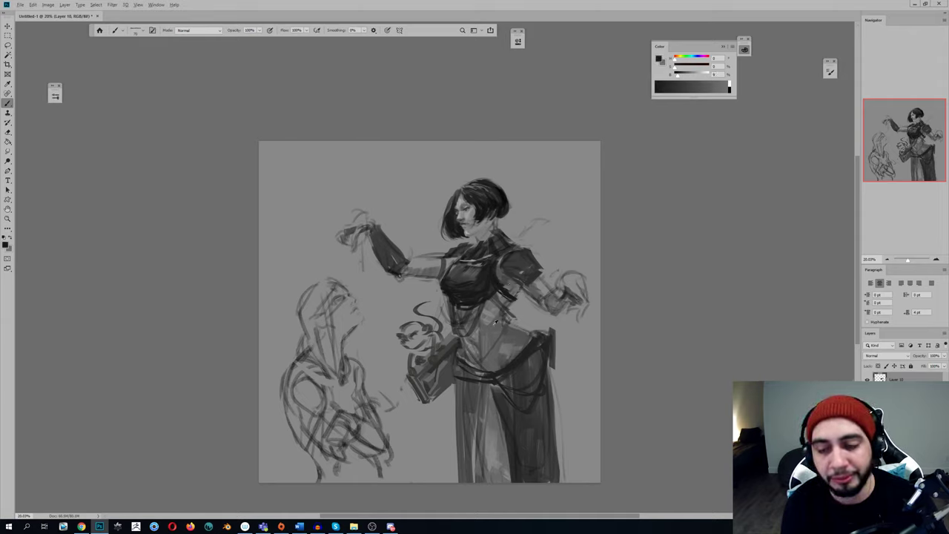
left_click(498, 258, "alt")
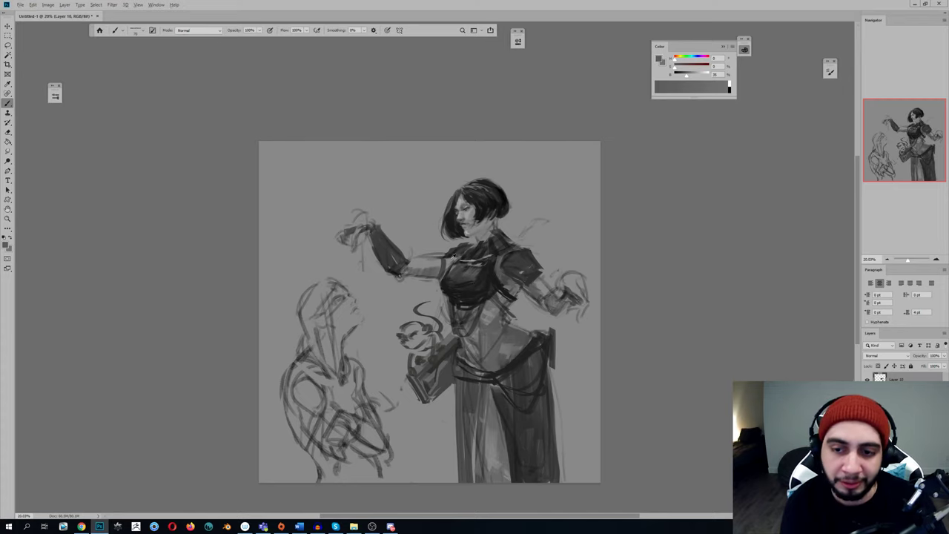
left_click(497, 259, "alt")
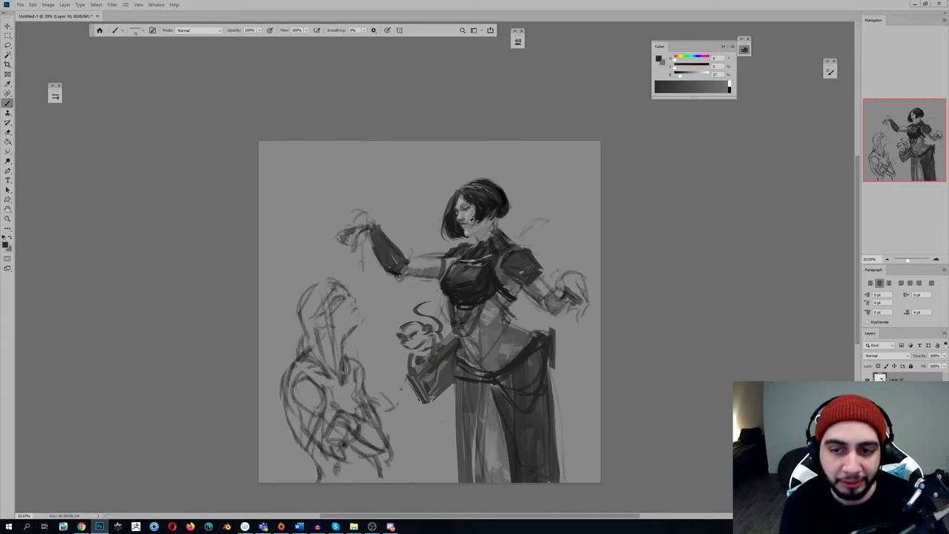
left_click(471, 221, "alt")
left_click_drag(500, 257, 495, 267)
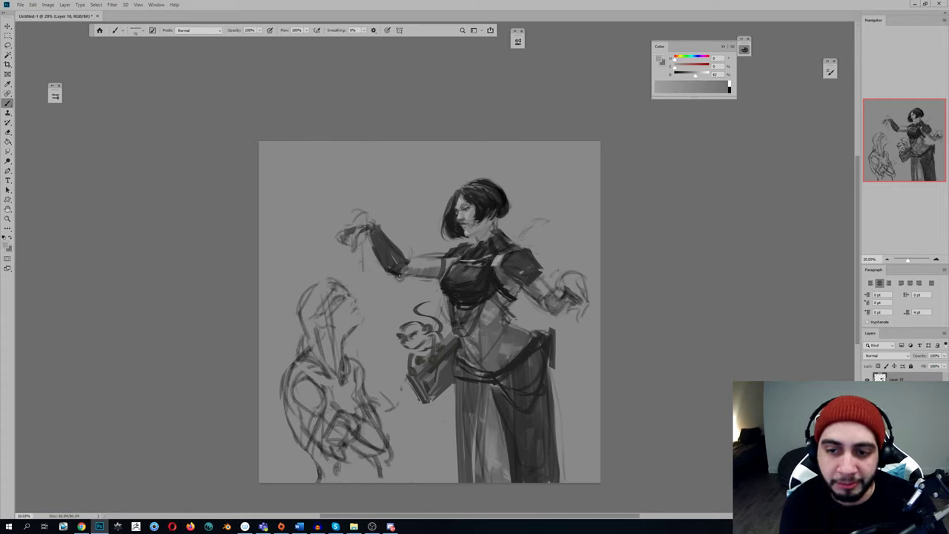
left_click(497, 261, "alt")
key("shift+b")
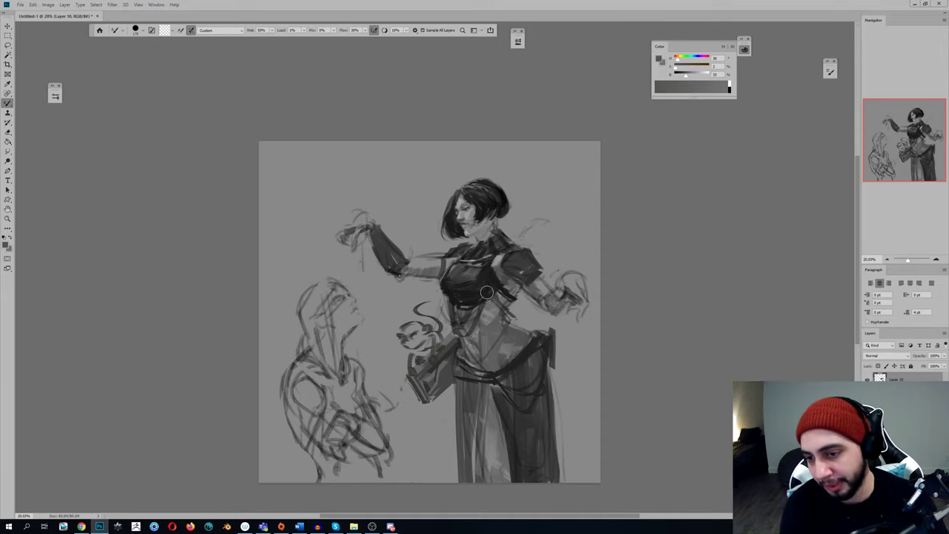
Return to the regular Brush and refine the shading on the chest of the bodice with dark greys sampled from it
key("shift+b")
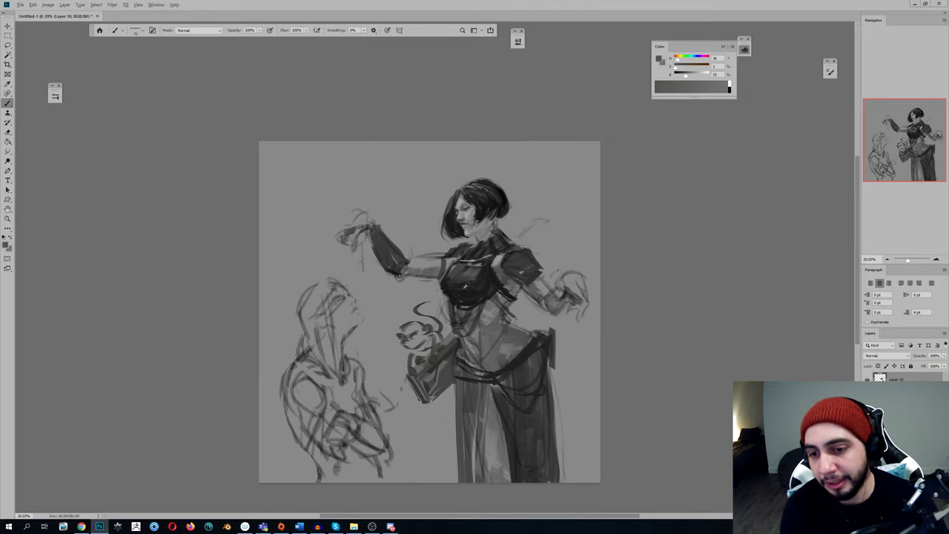
left_click(468, 285, "alt")
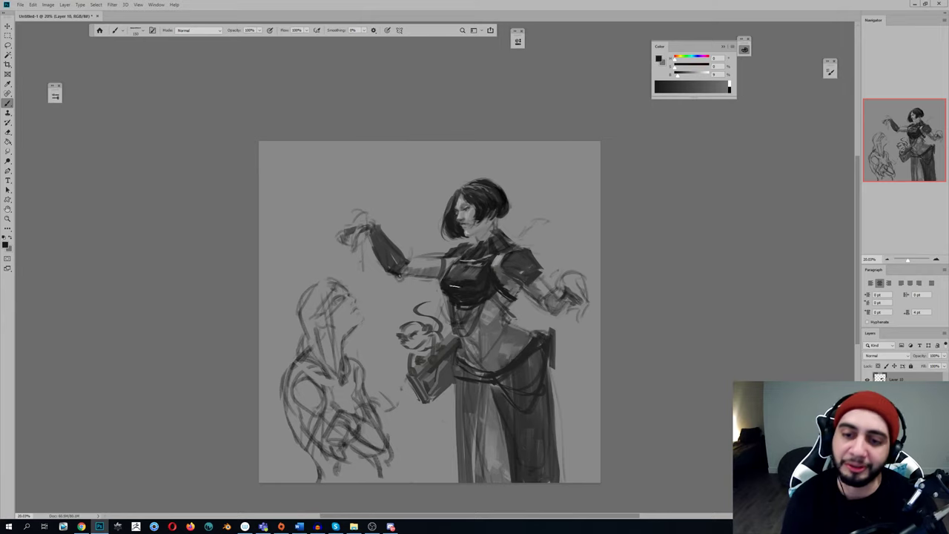
left_click(462, 279, "alt")
left_click(476, 273, "alt")
left_click(475, 272, "alt")
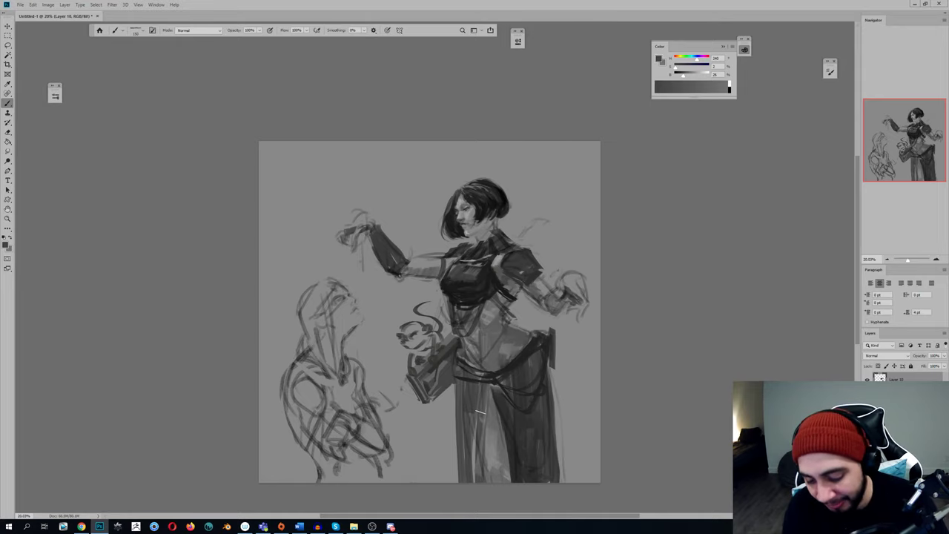
Paint near-black wrap bands across the bracer on the raised forearm with a smaller brush
left_click(460, 301, "alt")
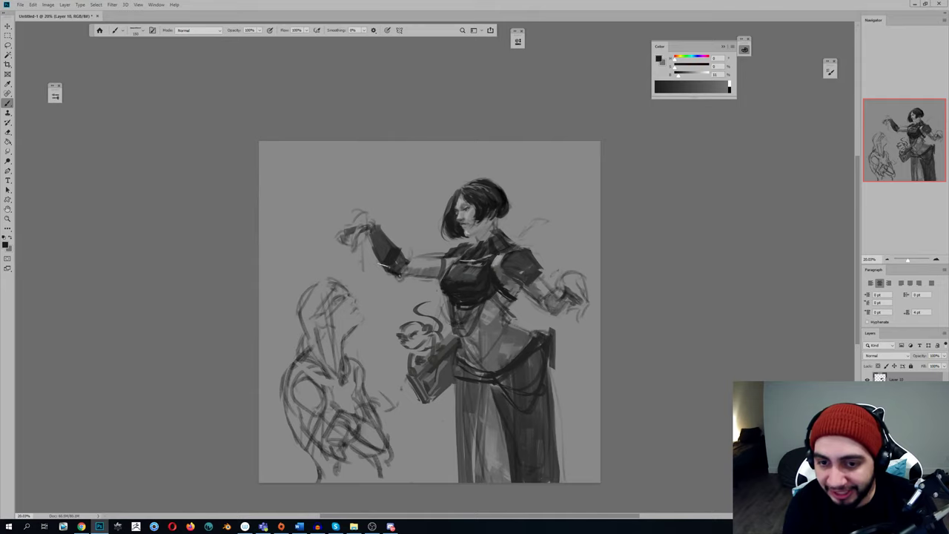
key("[")
key("[")
key("[")
key("[")
key("[")
mouse_move(389, 270)
left_mouse_down()
mouse_move(398, 252)
mouse_move(372, 229)
left_mouse_up()
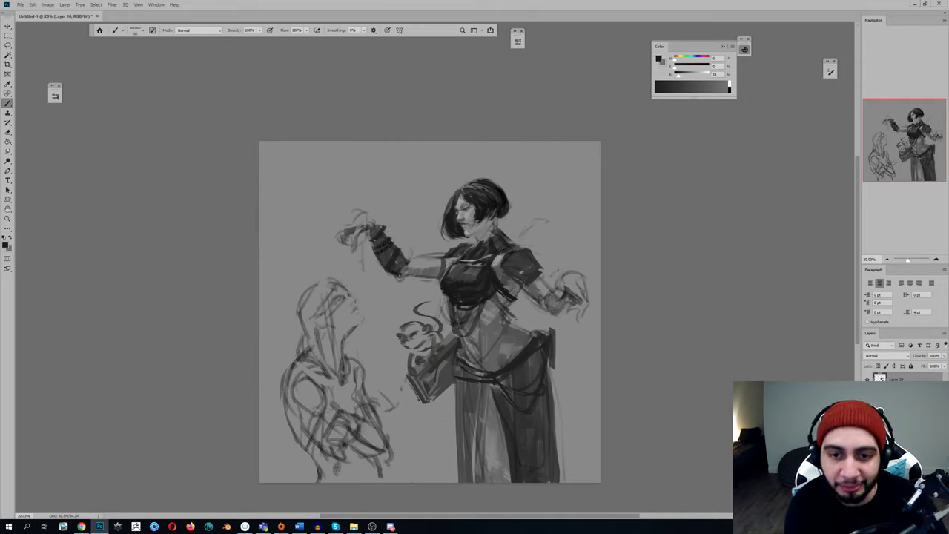
Flip the view and block in a dark bracer on the lowered forearm, trimming its edge with light grey sampled from the hand
key("ctrl+shift+h")
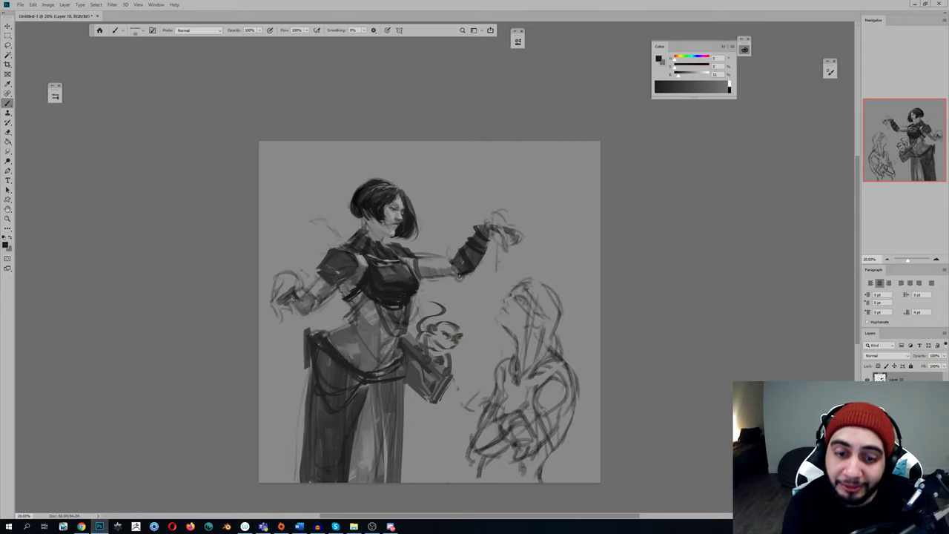
left_click(296, 292, "alt")
mouse_move(299, 290)
left_mouse_down()
mouse_move(305, 309)
mouse_move(315, 304)
mouse_move(292, 310)
mouse_move(315, 312)
mouse_move(301, 286)
mouse_move(321, 313)
left_mouse_up()
left_click_drag(381, 213, 382, 210)
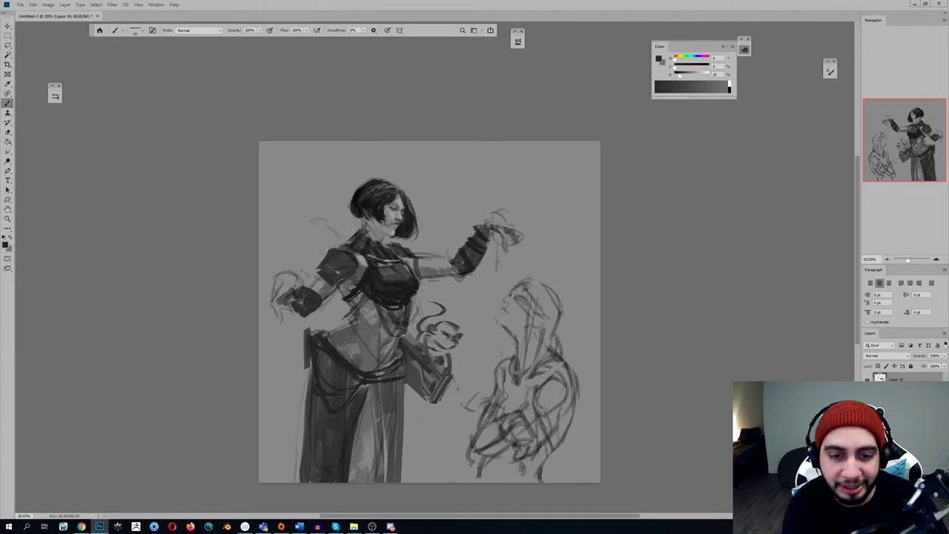
left_click(299, 290, "alt")
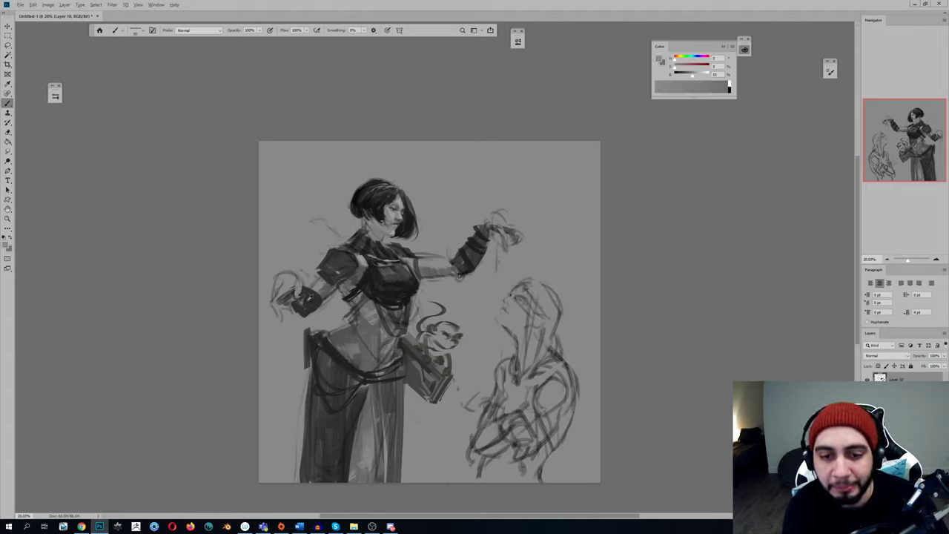
Touch up the armpit edge and shoulder strap of the bodice with sampled dark and mid greys
left_click(361, 289, "alt")
left_click(366, 278, "alt")
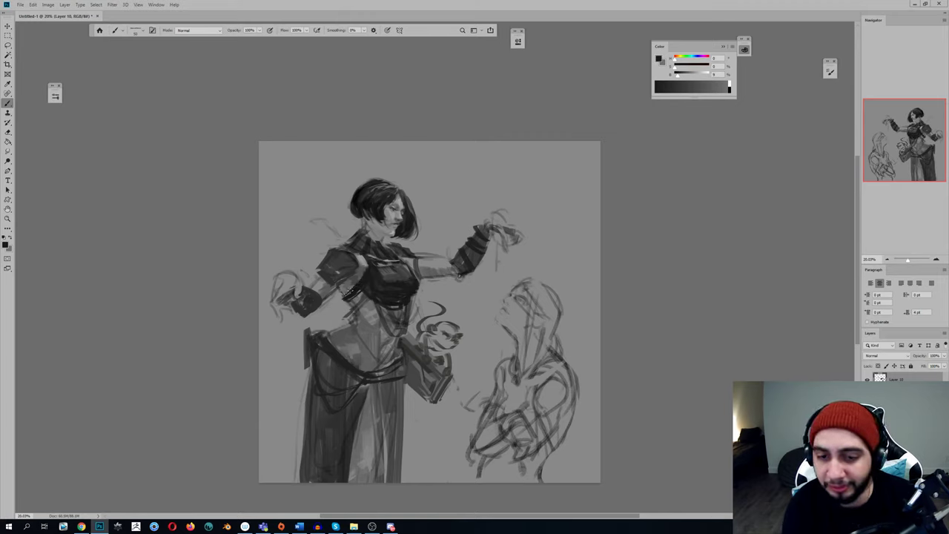
left_click(361, 277, "alt")
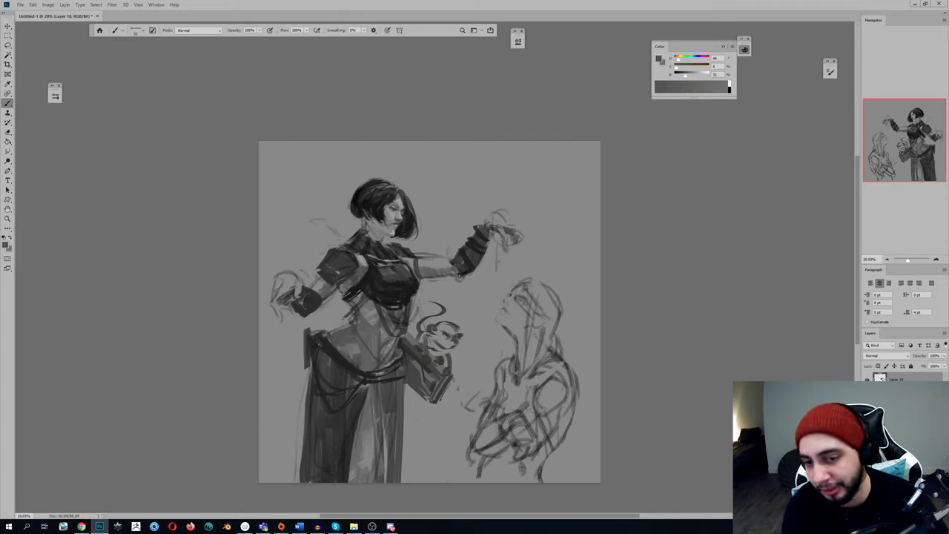
left_click(367, 280, "alt")
left_click(373, 255, "alt")
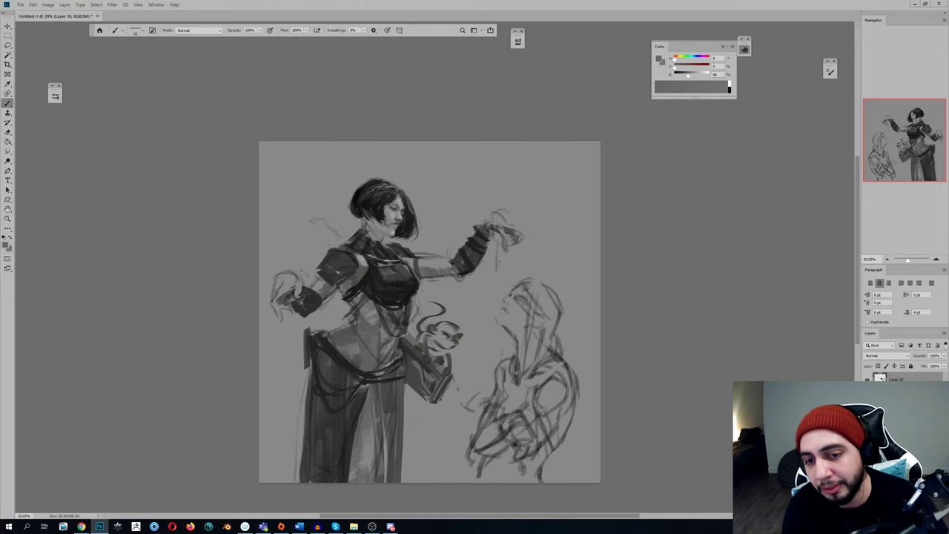
left_click(374, 265, "alt")
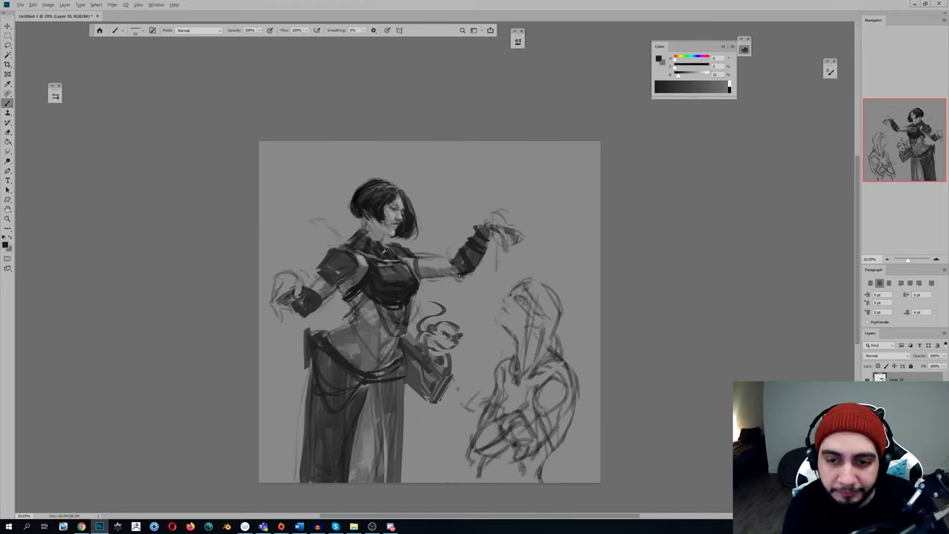
Paint a light highlight on the bust of the bodice with grey sampled from the face
left_click(377, 241, "alt")
left_click(394, 209, "alt")
left_click_drag(382, 269, 386, 277)
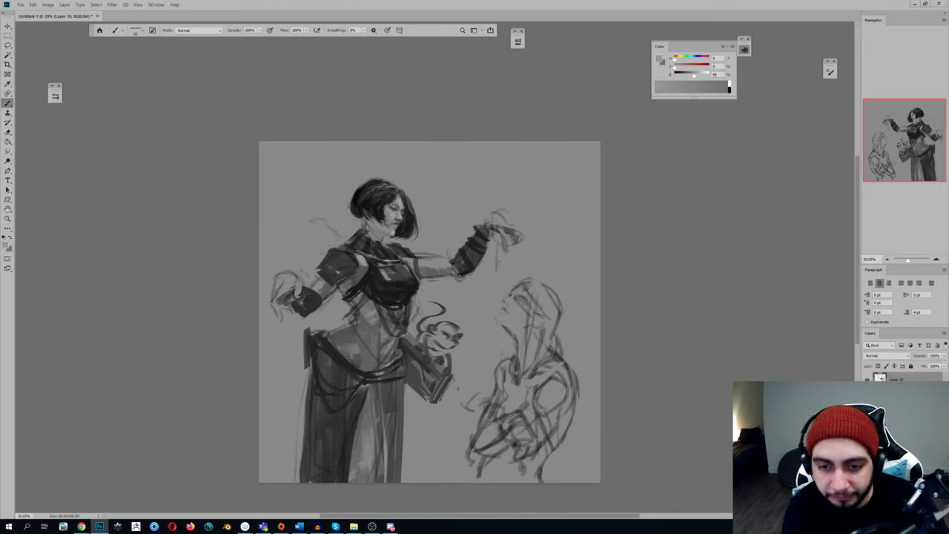
Flip the view back and rework the bust highlight with sampled mid greys, softening it with the Mixer Brush
key("z")
key("h")
key("b")
mouse_move(419, 273)
left_mouse_down()
mouse_move(389, 274)
mouse_move(452, 276)
left_mouse_up()
key("z")
key("b")
left_click(451, 271, "alt")
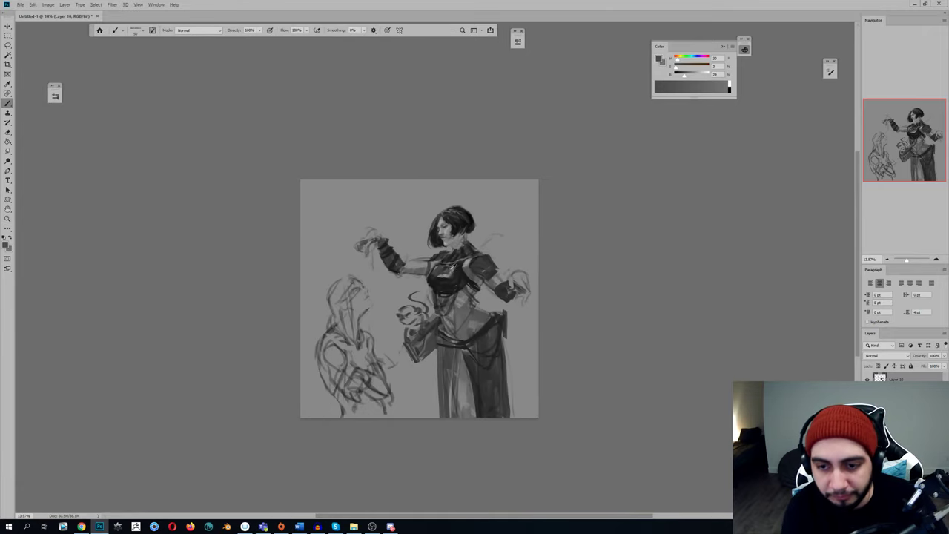
left_click(448, 275, "alt")
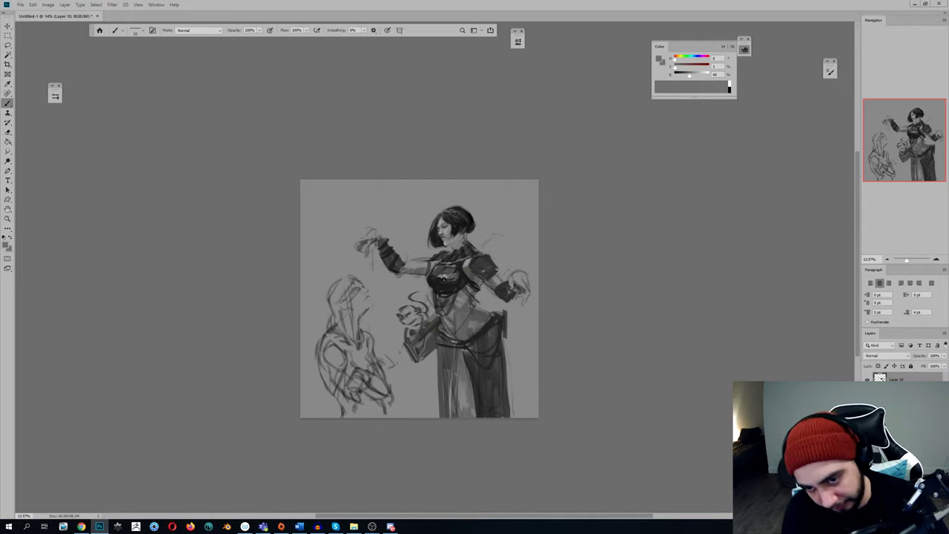
key("shift+b")
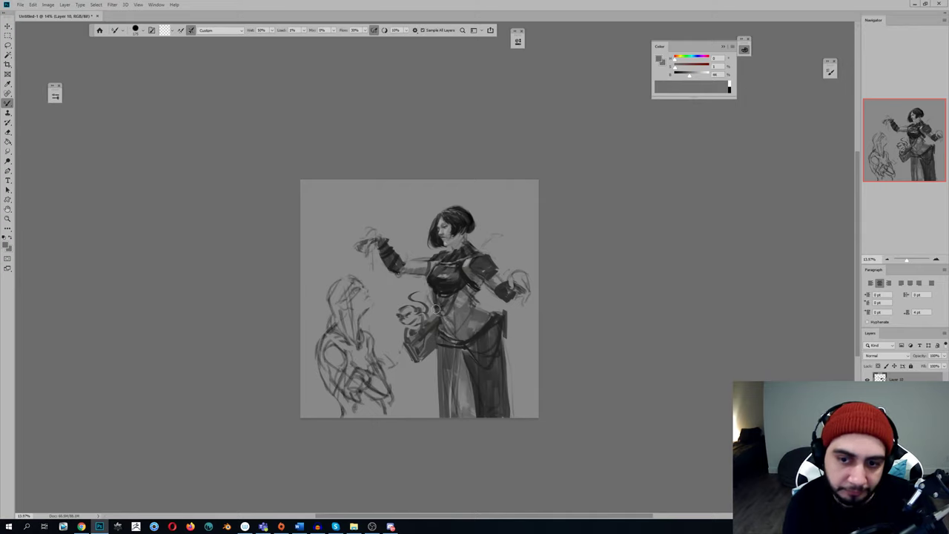
Check the bust in the flipped view and adjust its shading with near-black and light greys sampled from the bodice
key("h")
key("shift+b")
left_click(384, 281, "alt")
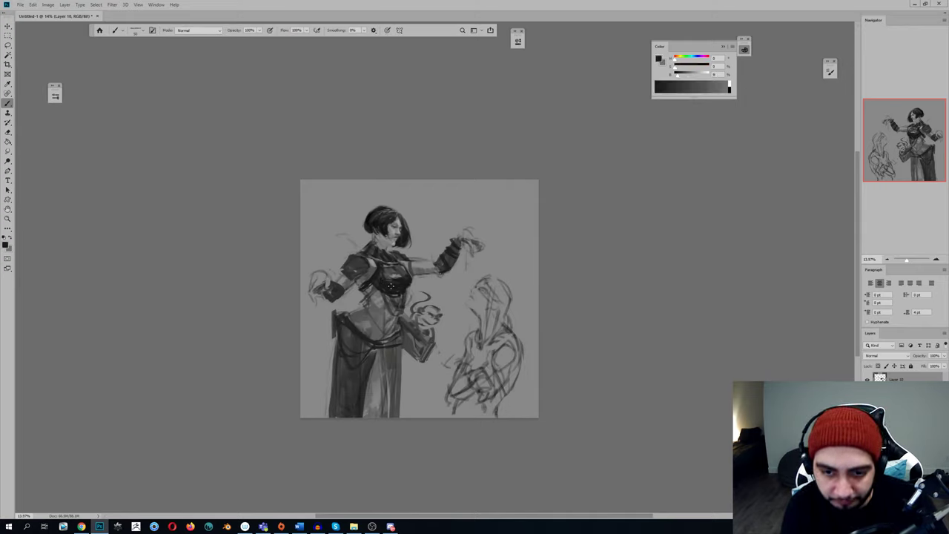
left_click(397, 272, "alt")
Restore the view direction and blend the bodice edge at the raised arm's shoulder with sampled dark grey and the Mixer Brush
key("h")
key("shift+b")
key("shift+b")
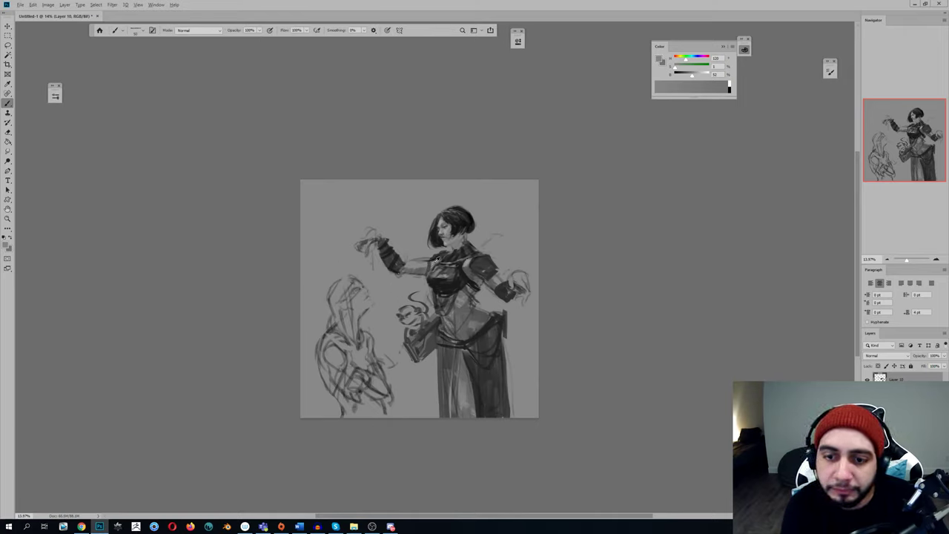
left_click(436, 262, "alt")
key("shift+b")
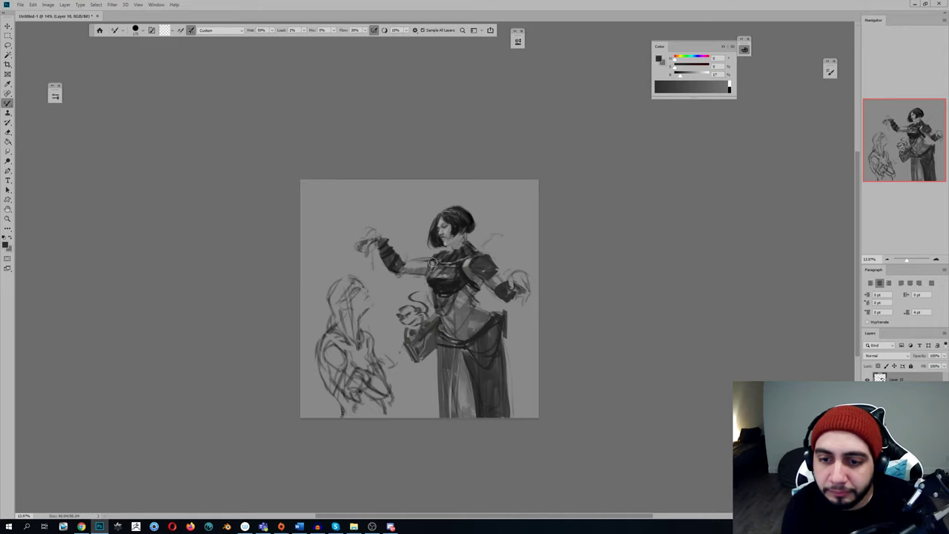
key("shift+b")
Shade the raised upper arm with sampled mid greys and clean up its outline with the light background grey
left_click(408, 269, "alt")
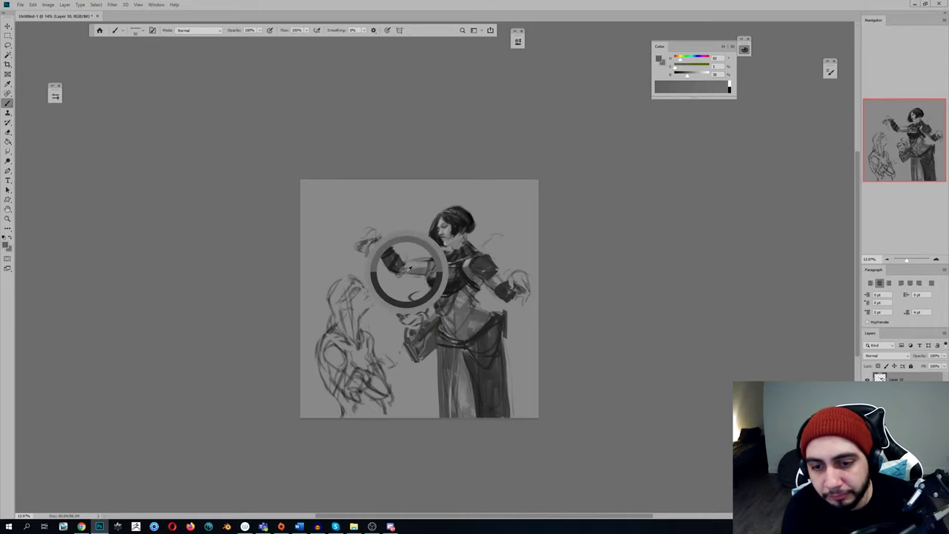
key("shift+b")
key("shift+b")
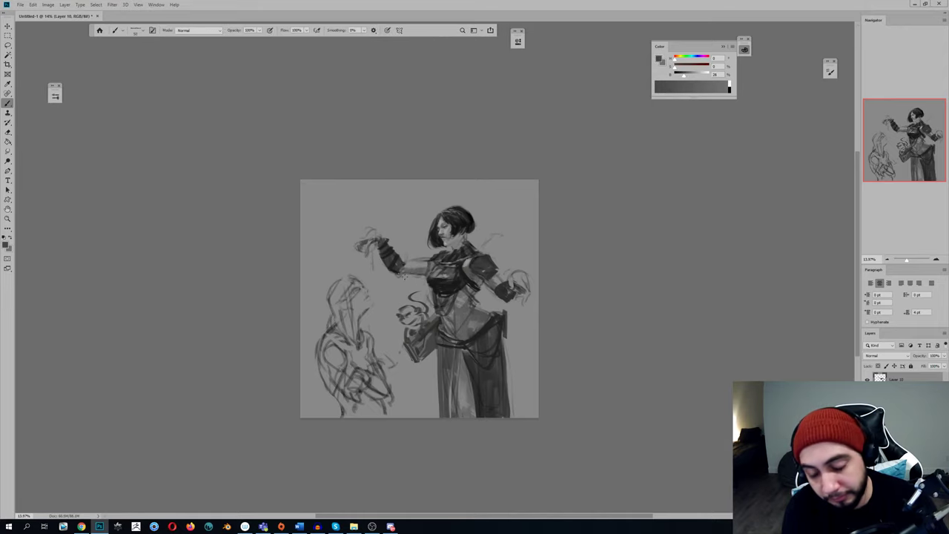
left_click(419, 273, "alt")
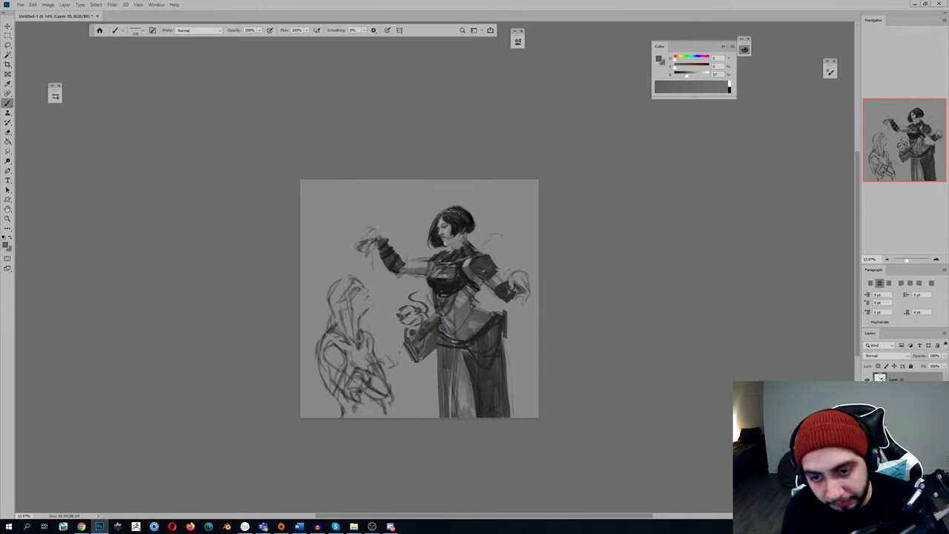
key("x")
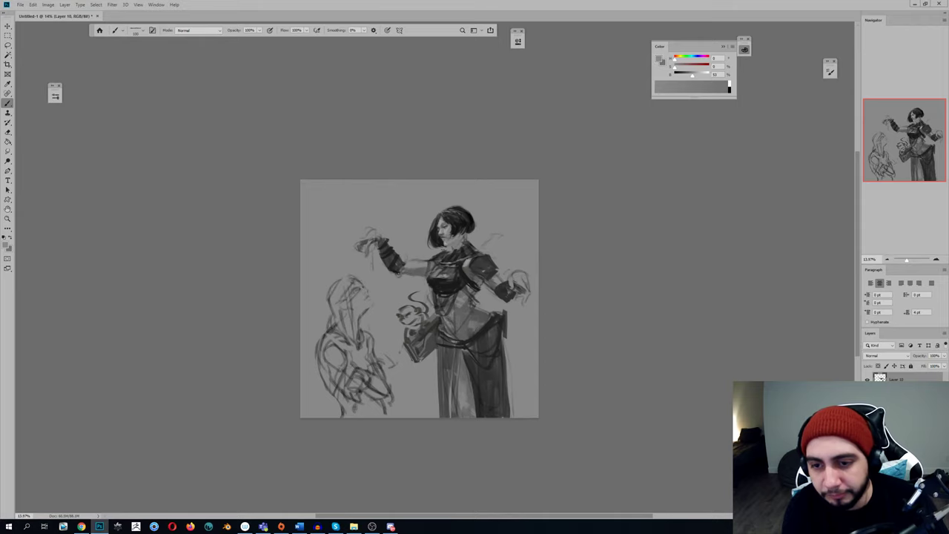
Refine the collar and upper shoulder of the bodice with dark greys sampled from the clothing
left_click(442, 253, "alt")
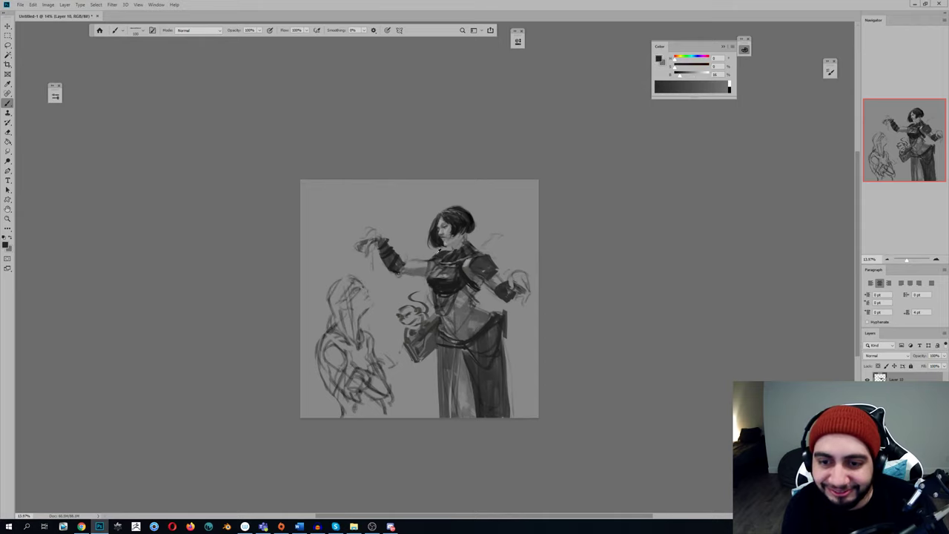
left_click(442, 252, "alt")
left_click(449, 254, "alt")
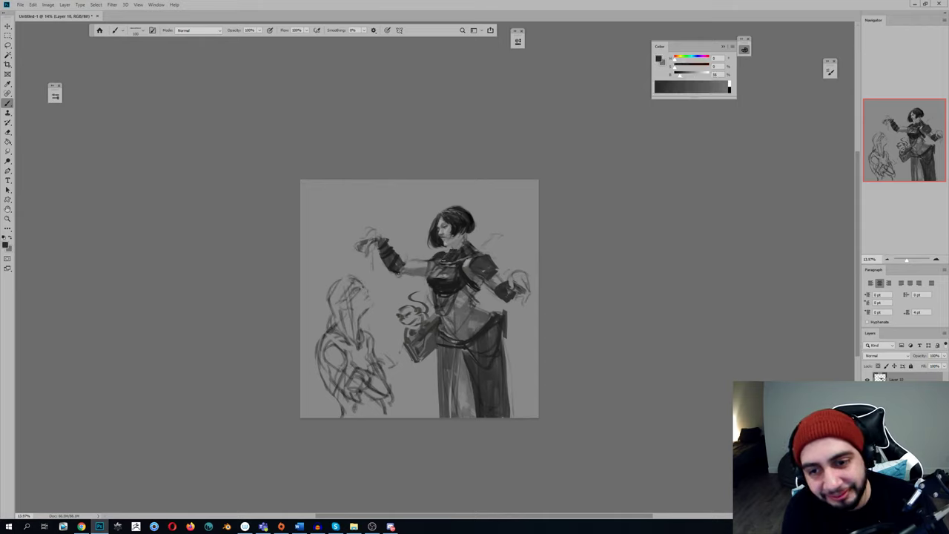
Touch up the neck between the jaw and collar with sampled skin and shadow greys
left_click(457, 247, "alt")
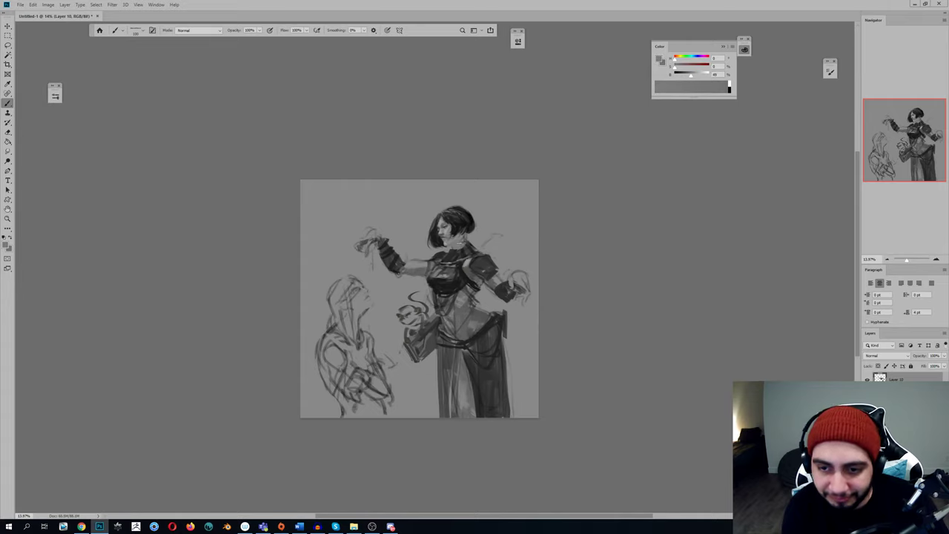
left_click(448, 235, "alt")
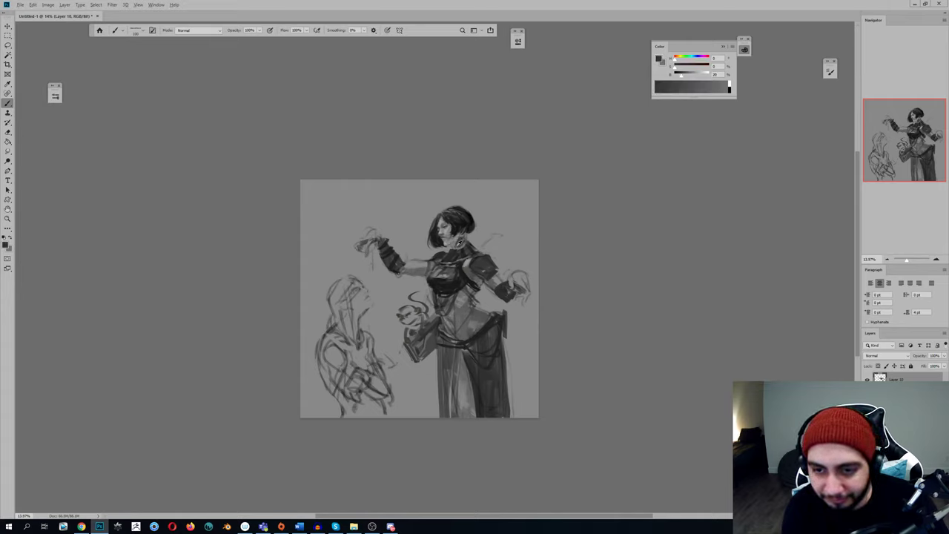
left_click(458, 244, "alt")
left_click(464, 238, "alt")
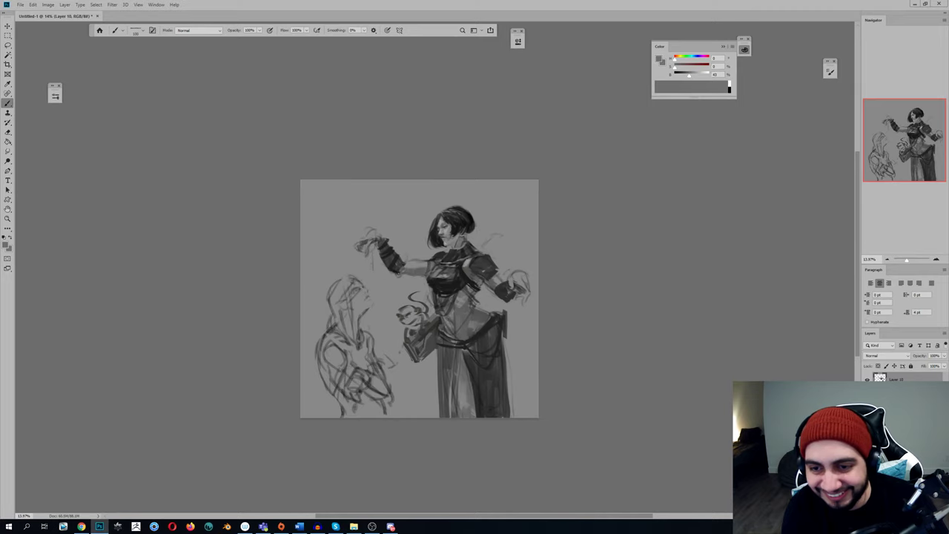
Flip the view and paint the shadow under the jaw with mid greys sampled from the neck
key("ctrl+shift+h")
key("ctrl+space")
left_click_drag(352, 229, 396, 255)
left_click(403, 248, "alt")
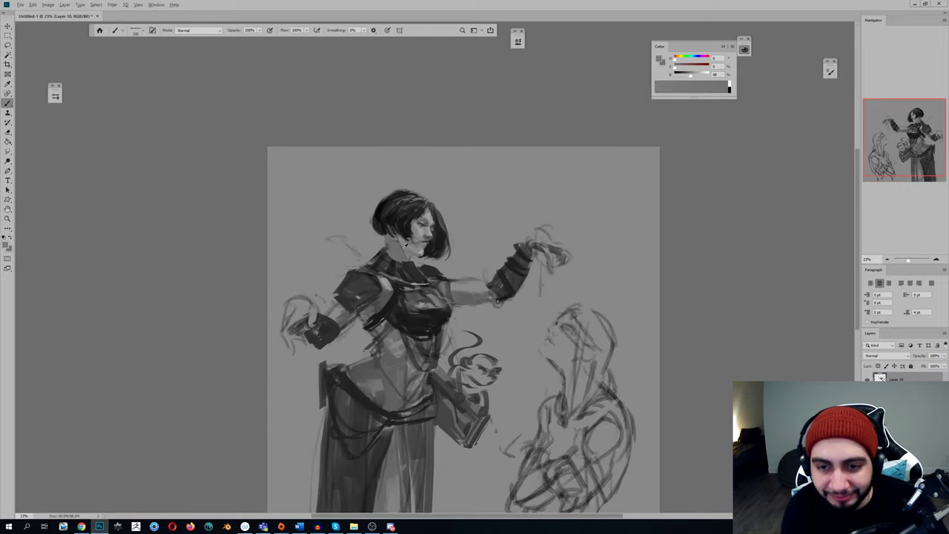
left_click(400, 238, "alt")
mouse_move(401, 246)
left_mouse_down()
mouse_move(405, 257)
mouse_move(419, 252)
left_mouse_up()
Soften the jaw shadow with the Mixer Brush and refine the jawline and neck with sampled skin greys
key("shift+b")
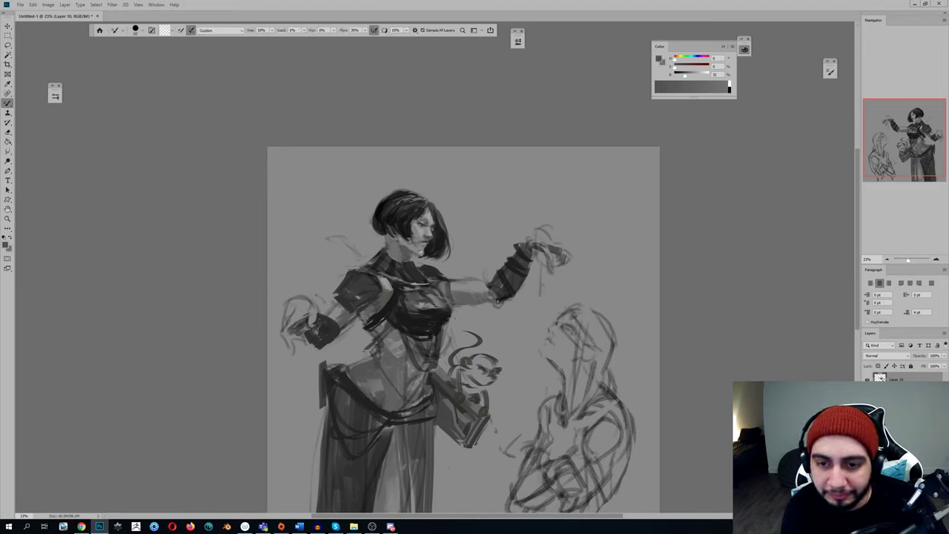
key("shift+b")
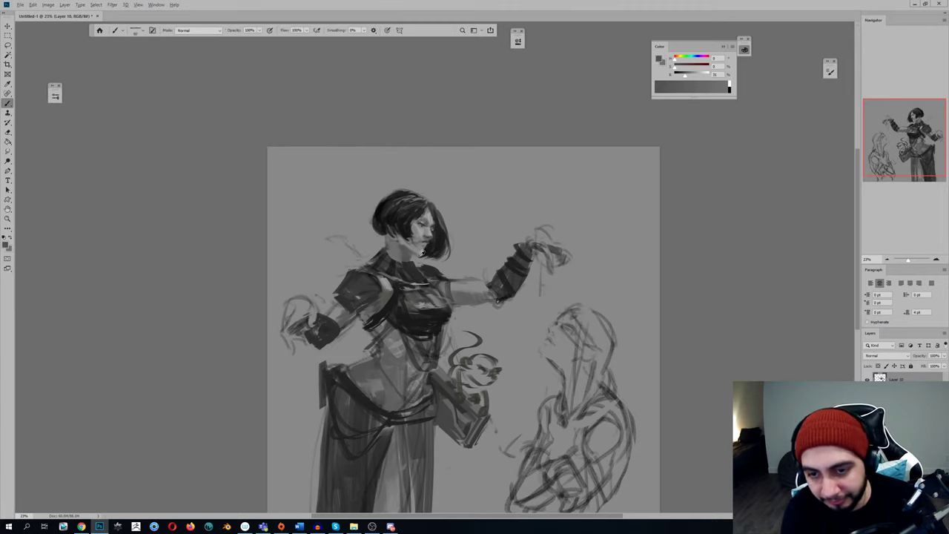
left_click(417, 251, "alt")
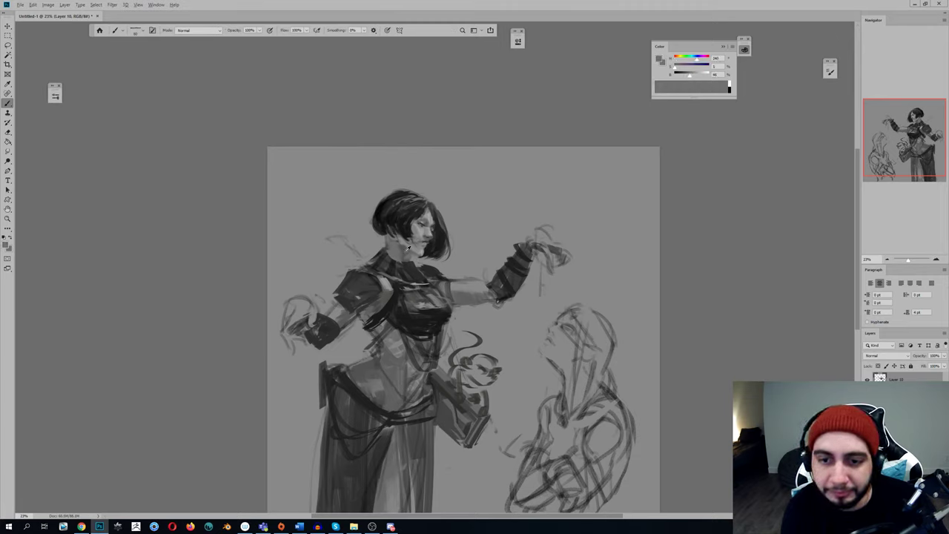
left_click(407, 249, "alt")
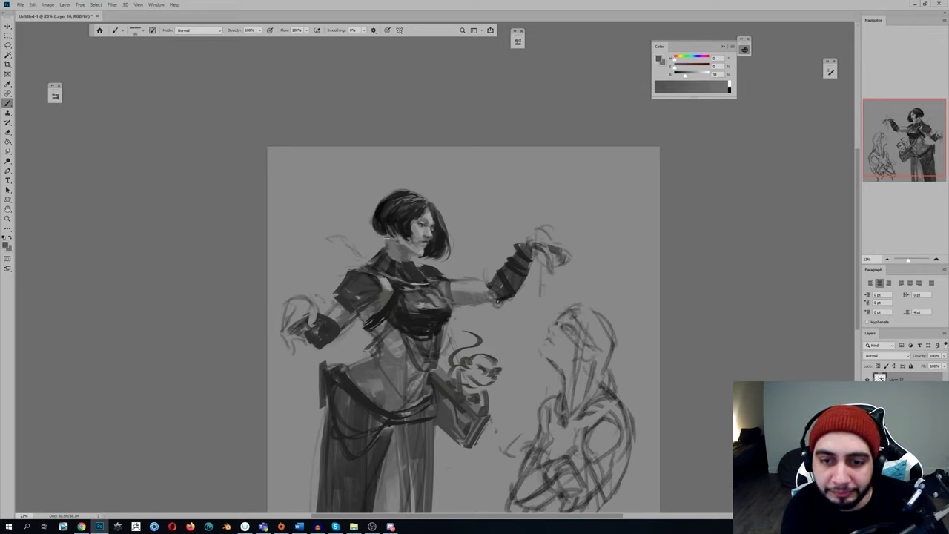
left_click(387, 241, "alt")
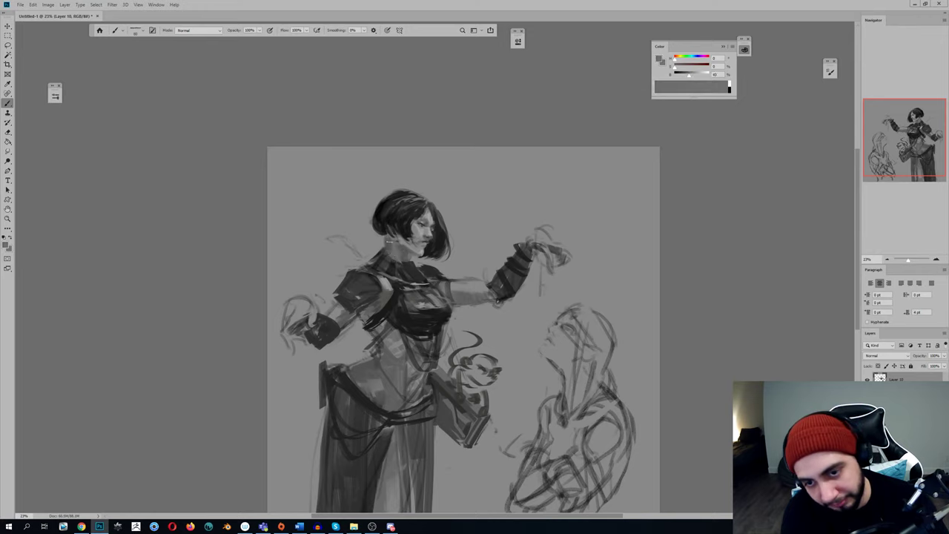
left_click(403, 258, "alt")
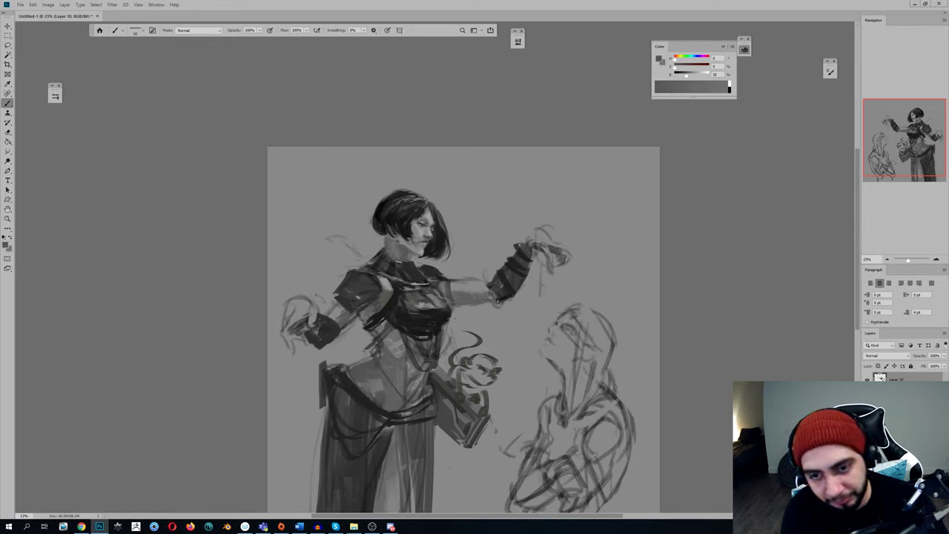
Touch up the neck and jaw with sampled skin and clothing greys, undoing the last stroke near the shoulder
left_click(397, 260, "alt")
left_click(411, 236, "alt")
mouse_move(422, 223)
left_mouse_down()
mouse_move(451, 264)
mouse_move(352, 227)
mouse_move(312, 226)
left_mouse_up()
left_click(412, 231, "alt")
key("h")
key("h")
left_click_drag(287, 270, 358, 297)
left_click(352, 264, "alt")
key("ctrl+z")
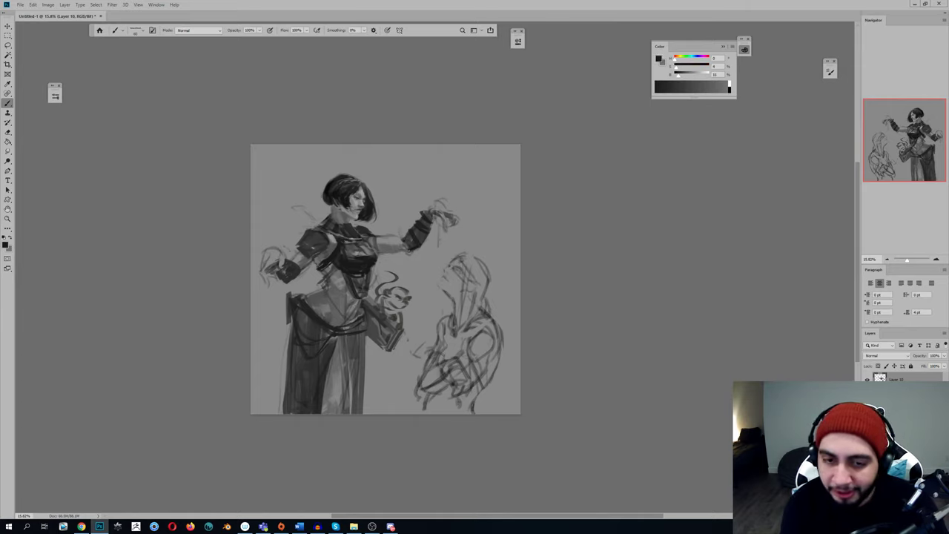
Refine the shoulder guard and the side of the bodice with dark greys sampled from the clothing
left_click(322, 236, "alt")
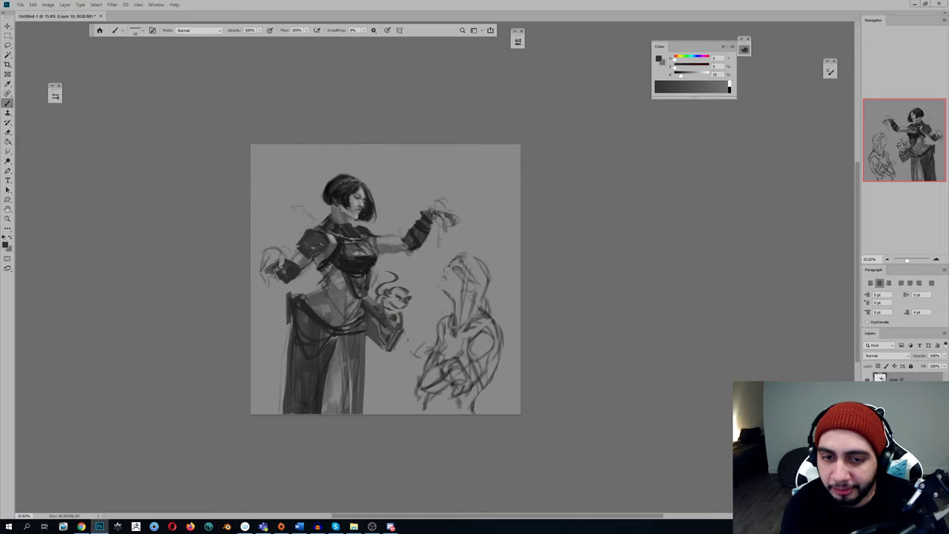
left_click(327, 235, "alt")
left_click_drag(319, 246, 307, 249)
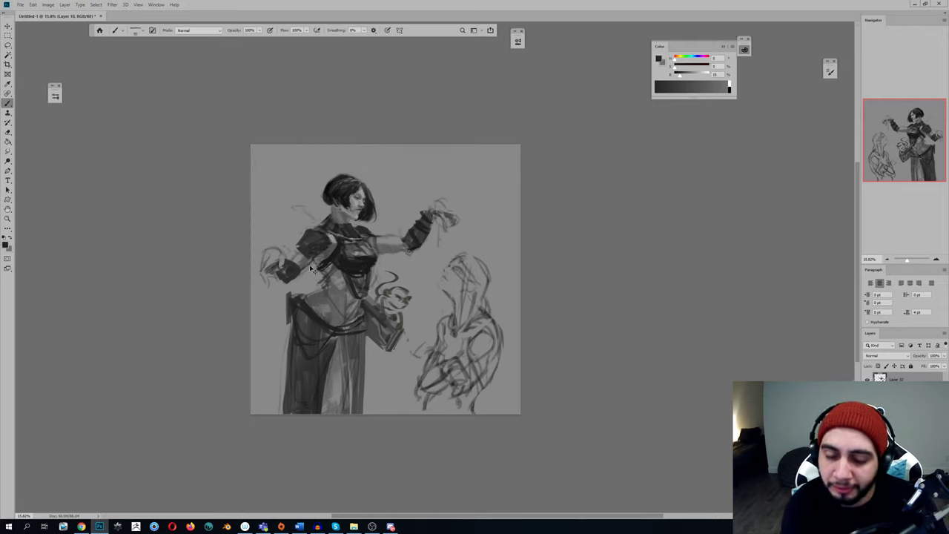
left_click(334, 254, "alt")
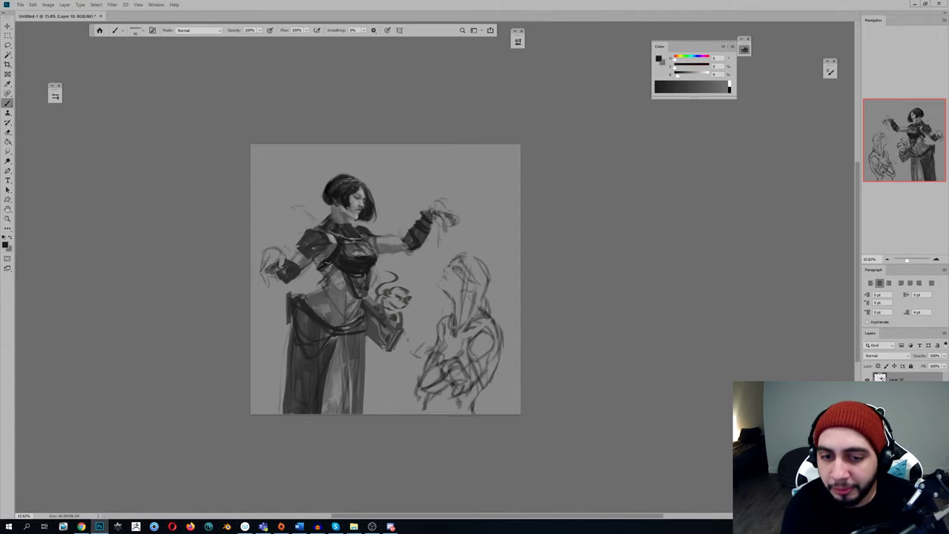
left_click(332, 257, "alt")
left_click_drag(338, 267, 323, 281)
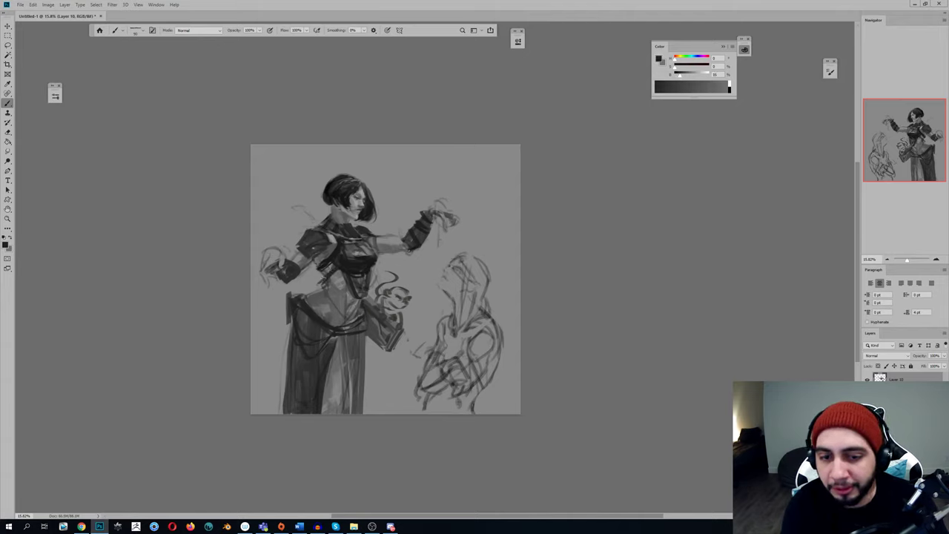
Clean up the waist contour below the bodice with sampled lighter greys, checking it in the mirrored view
left_click(323, 280, "alt")
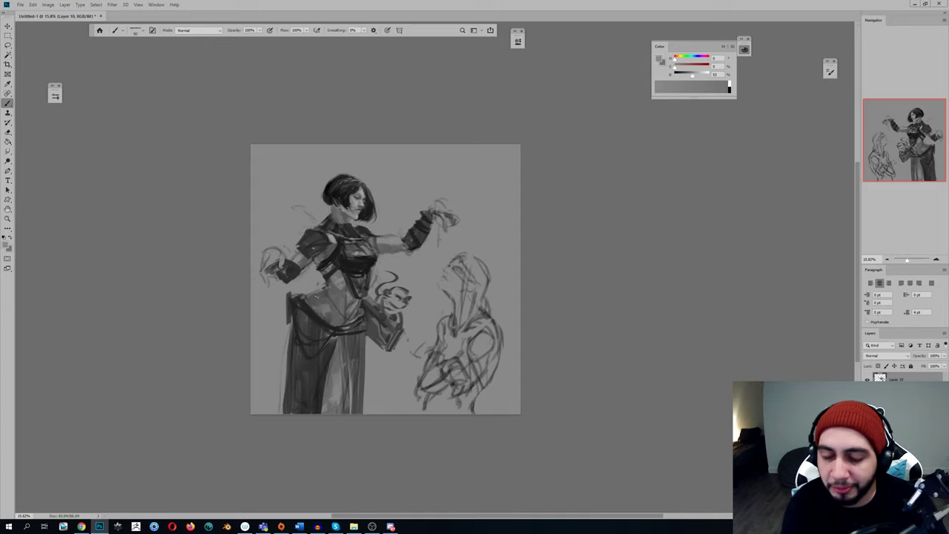
key("ctrl+h")
key("ctrl+h")
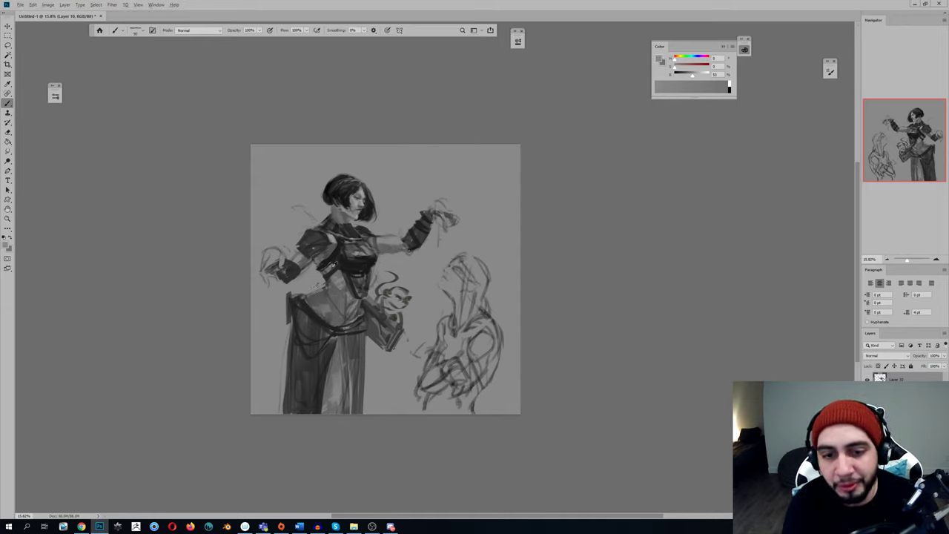
left_click(337, 271, "alt")
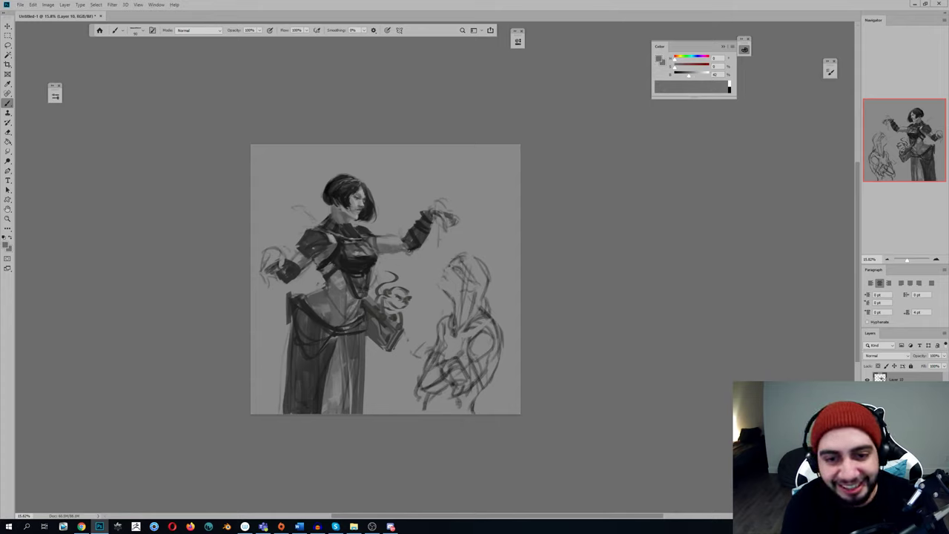
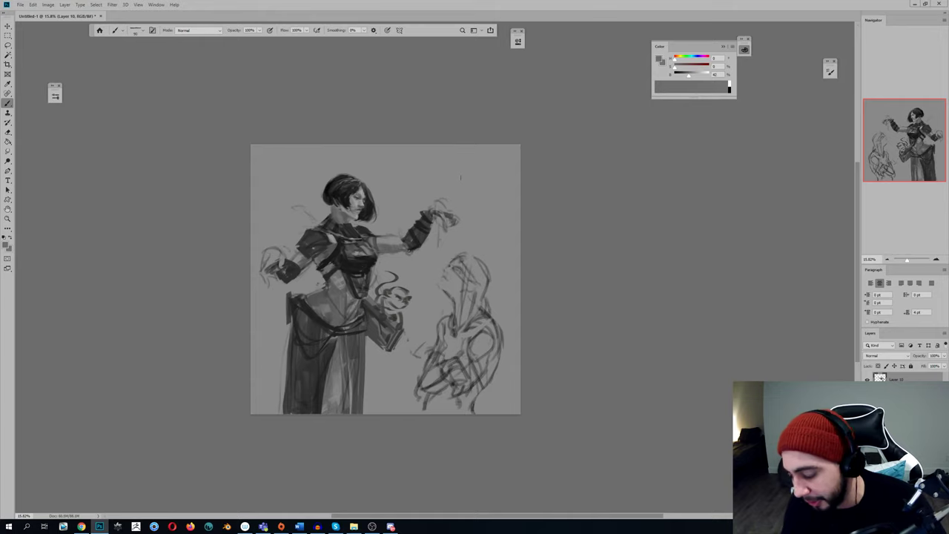
Flip the view horizontally and add short dark loop marks along the belt over the hip
key("ctrl+shift+h")
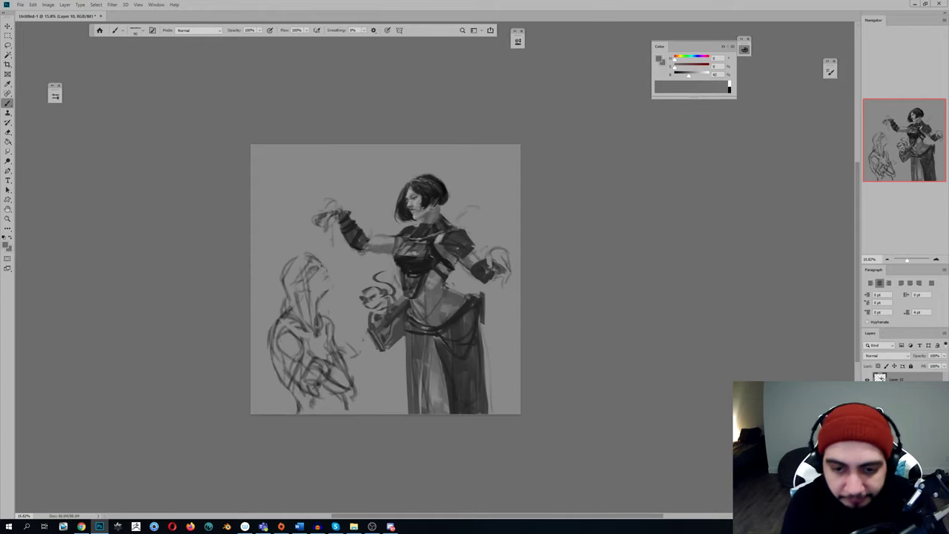
key("shift+b")
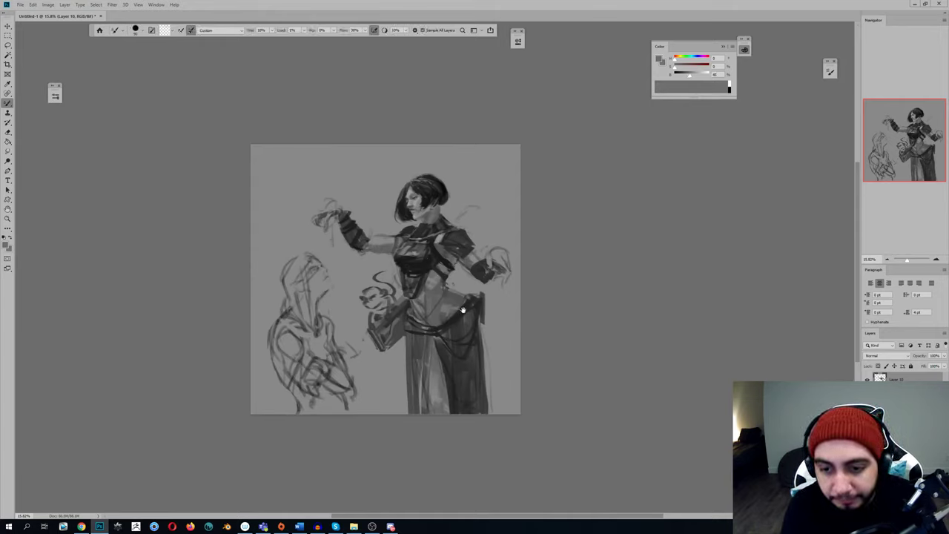
key("shift+b")
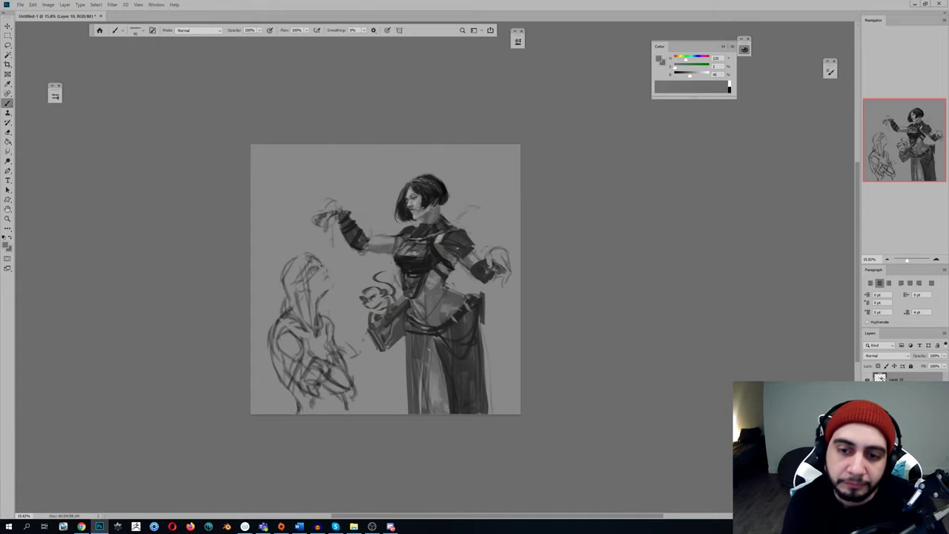
key("h")
Paint dark crossing straps over the abdomen from the bodice to the belt and check them in the flipped view
left_click(314, 320, "alt")
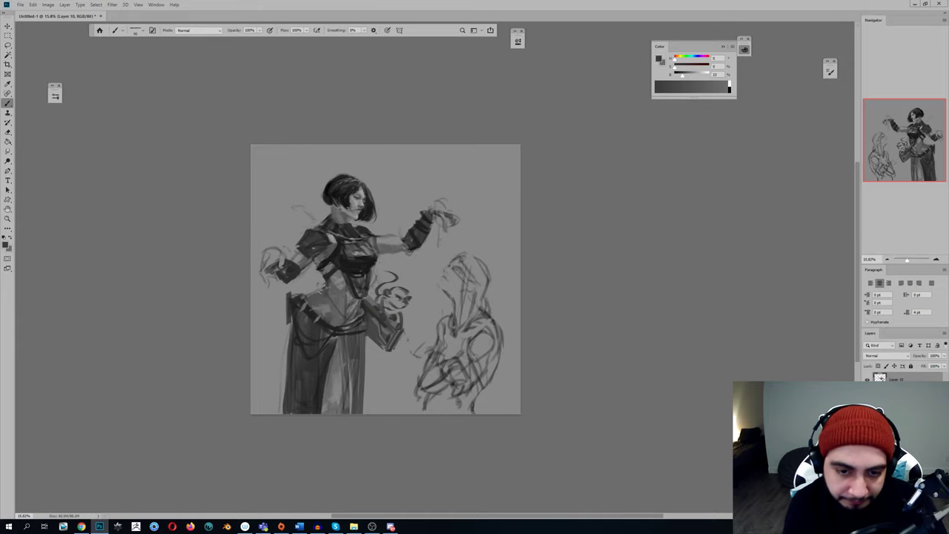
left_click_drag(328, 296, 343, 321)
key("ctrl+z")
left_click(327, 266, "alt")
left_click_drag(325, 284, 346, 321)
mouse_move(341, 266)
left_mouse_down()
mouse_move(351, 321)
mouse_move(344, 301)
mouse_move(351, 308)
mouse_move(358, 288)
mouse_move(347, 317)
mouse_move(320, 286)
mouse_move(327, 322)
left_mouse_up()
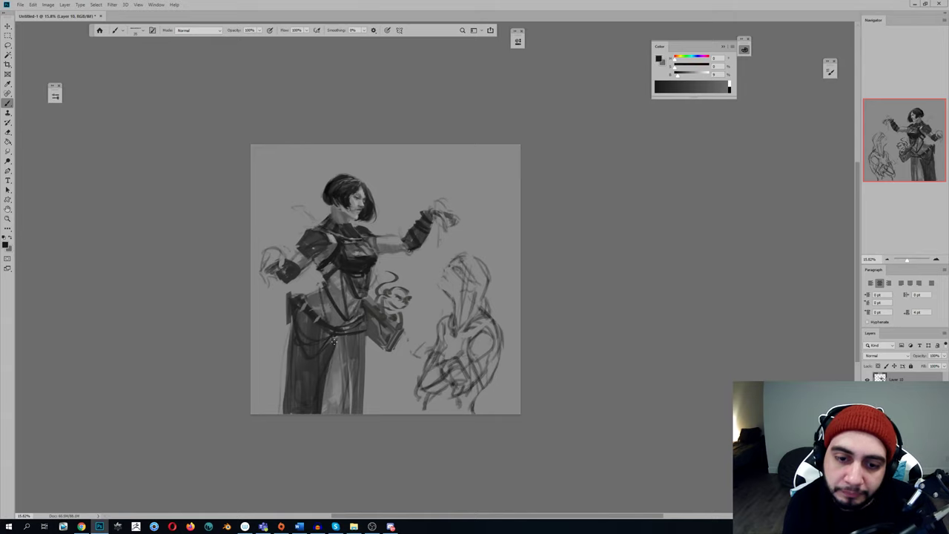
key("h")
key("h")
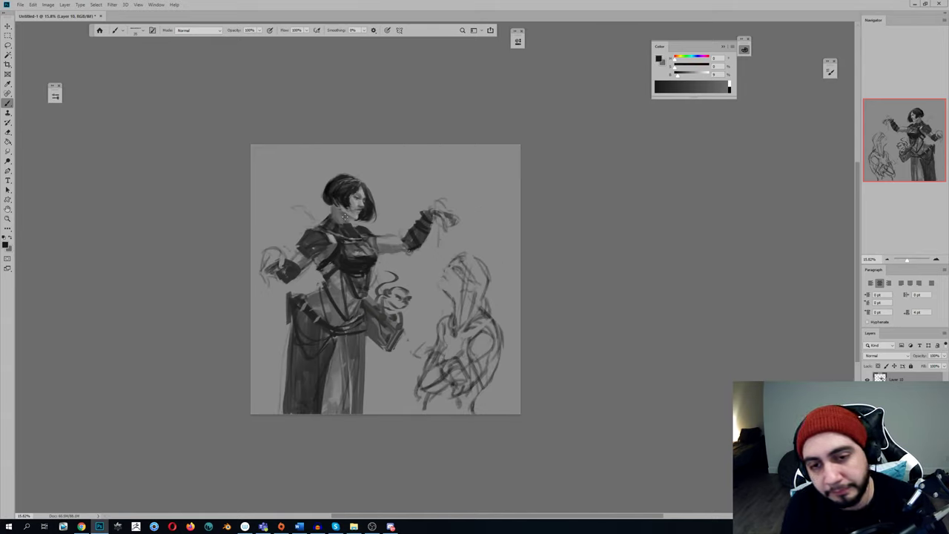
Paint a thin light strap down the abdomen to the belt with a light grey at 77% brightness
left_click(366, 196, "alt")
left_click(696, 76)
left_click_drag(697, 77, 700, 77)
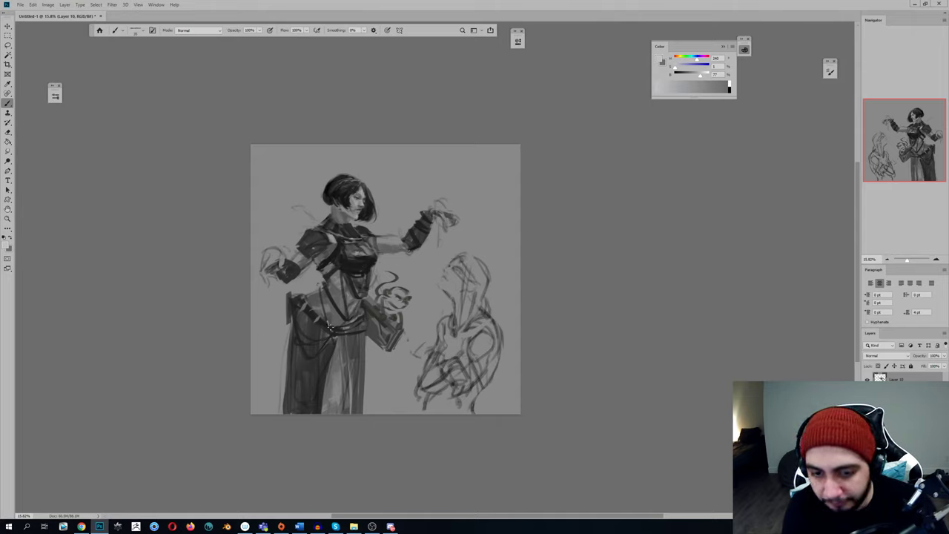
mouse_move(329, 321)
left_mouse_down()
mouse_move(319, 285)
mouse_move(334, 340)
left_mouse_up()
Flip the view and rework the belt around the light strap's lower end, undoing the broad light stroke below it
key("ctrl+shift+h")
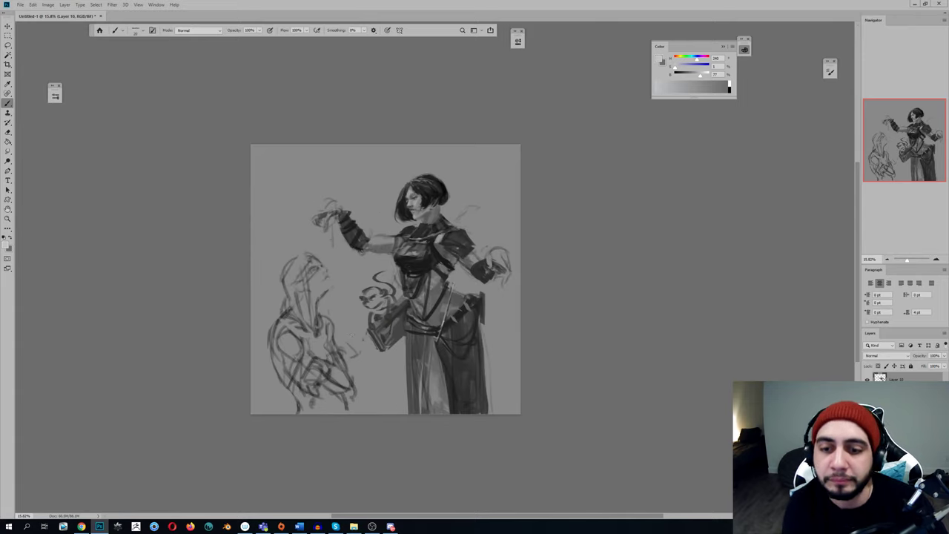
left_click(450, 288, "alt")
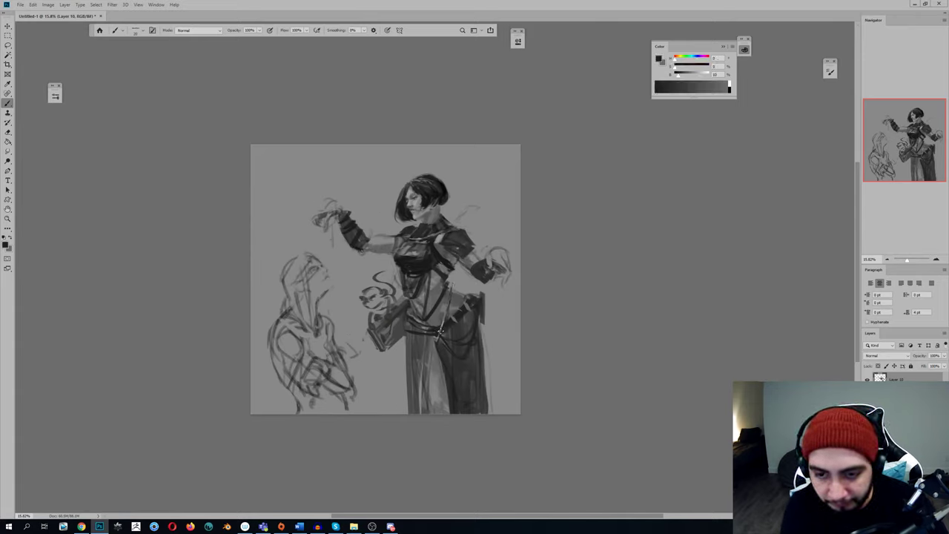
left_click(700, 75)
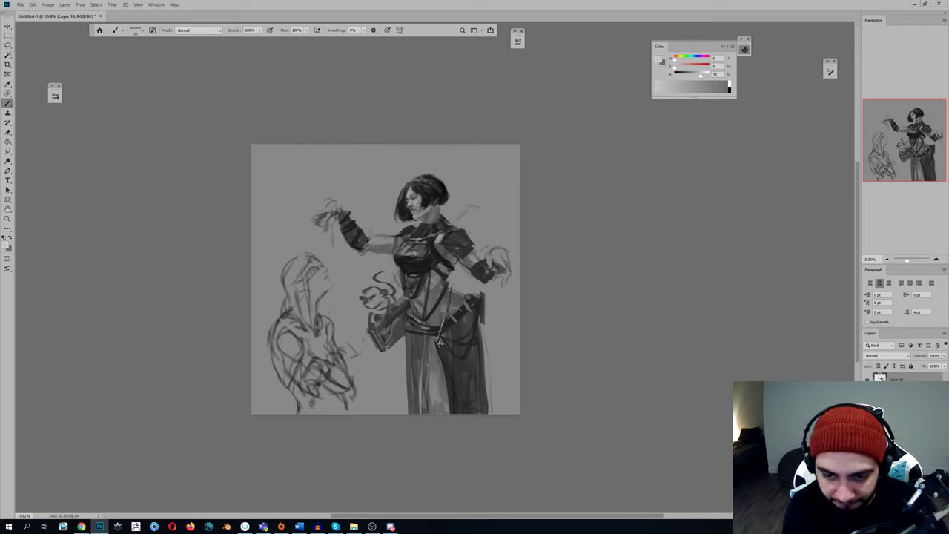
left_click_drag(439, 343, 441, 363)
key("ctrl+z")
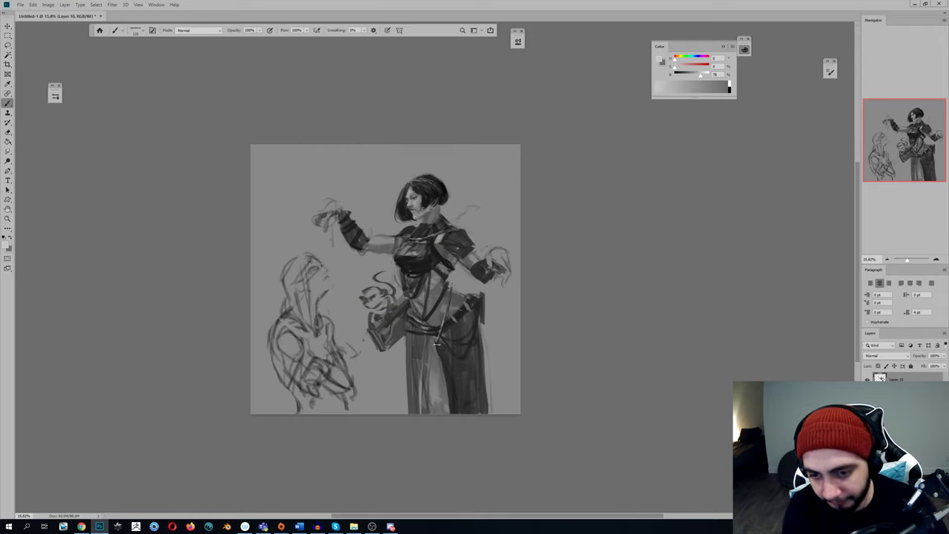
left_click(445, 335, "alt")
key("[")
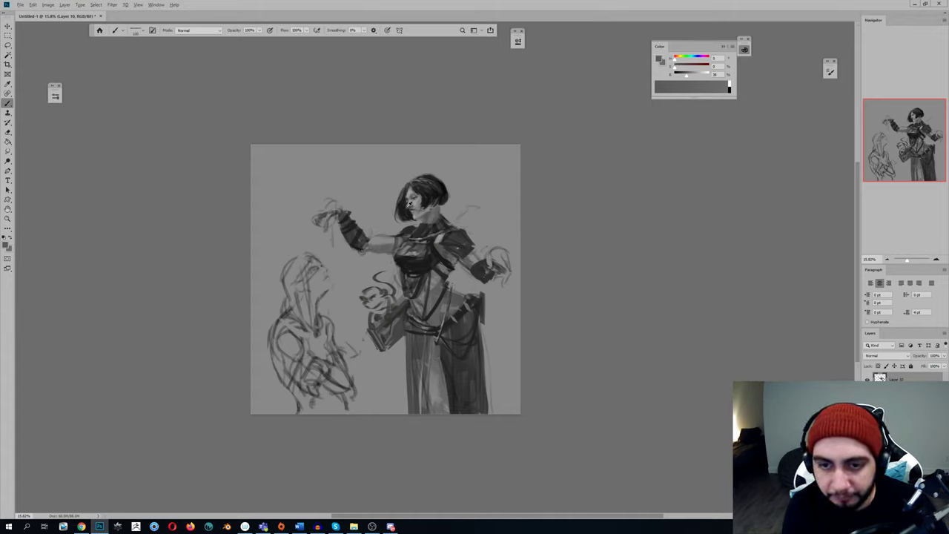
Paint a row of short light tassels along the belt and upper skirt with a light grey, working in both view directions
left_click(410, 201, "alt")
left_click(699, 75)
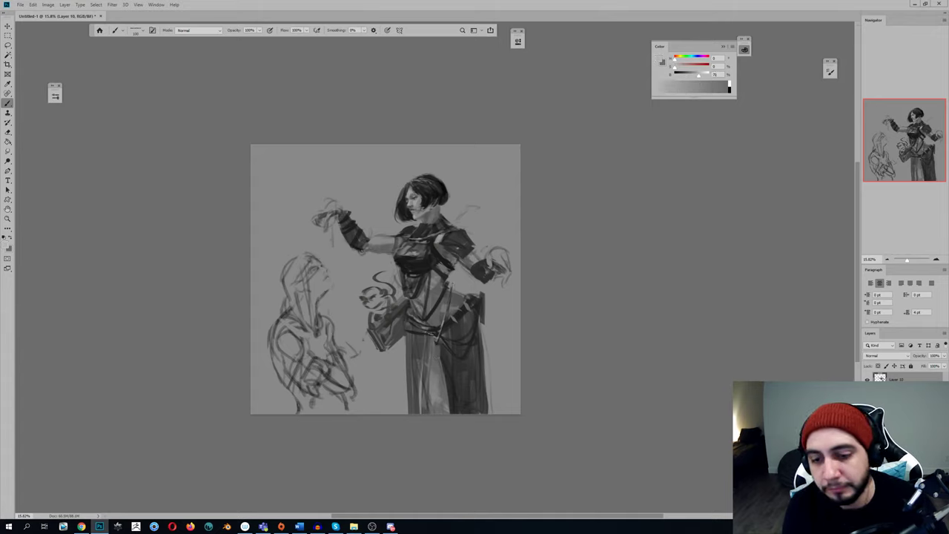
left_click_drag(437, 348, 436, 358)
key("ctrl+shift+h")
mouse_move(322, 351)
left_mouse_down()
mouse_move(313, 367)
mouse_move(345, 340)
left_mouse_up()
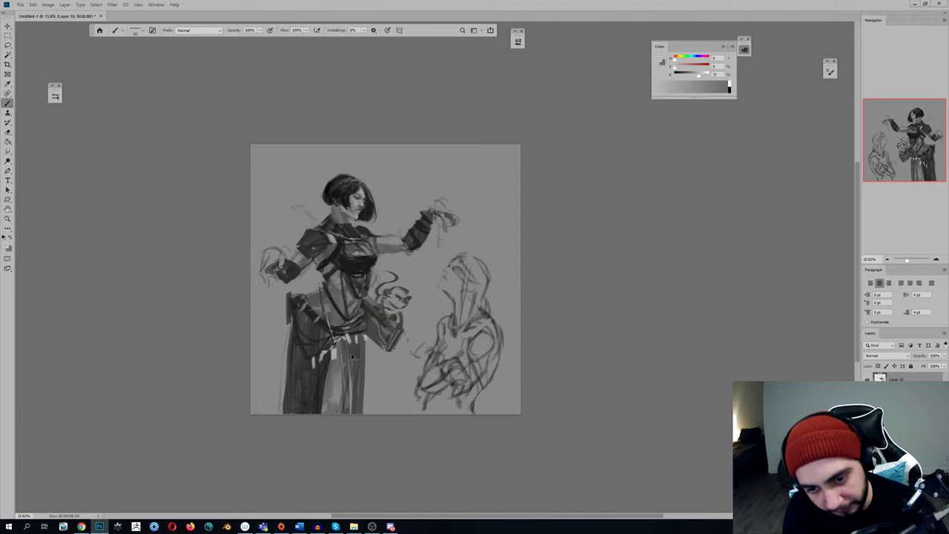
key("h")
mouse_move(465, 345)
left_mouse_down()
mouse_move(481, 346)
mouse_move(460, 352)
mouse_move(478, 343)
left_mouse_up()
Trim and thin the light tassels with dark and mid greys sampled from the skirt
left_click(472, 337, "alt")
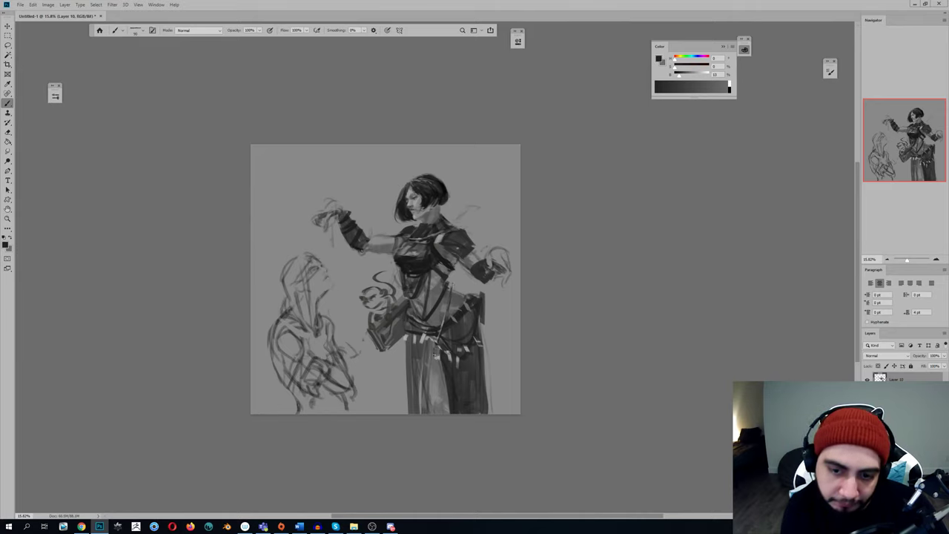
left_click_drag(409, 337, 419, 342)
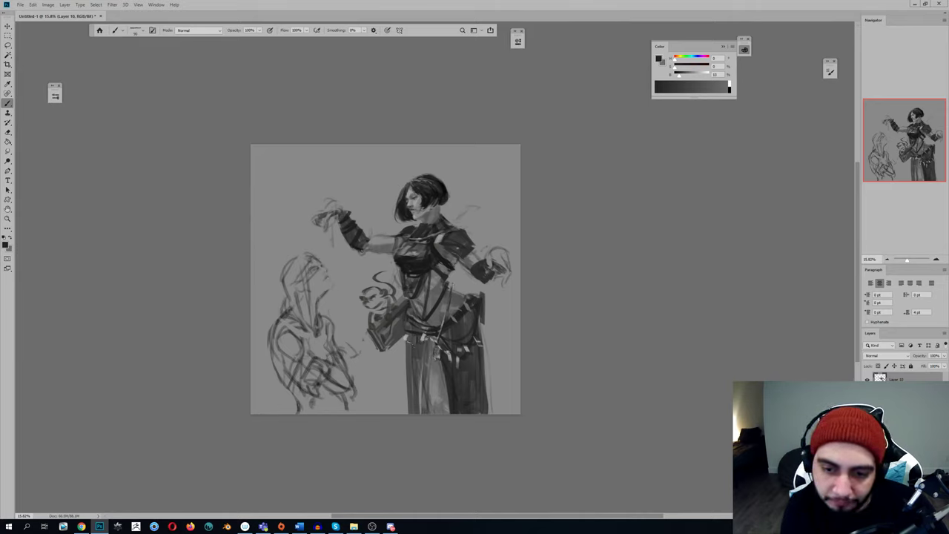
left_click(426, 345, "alt")
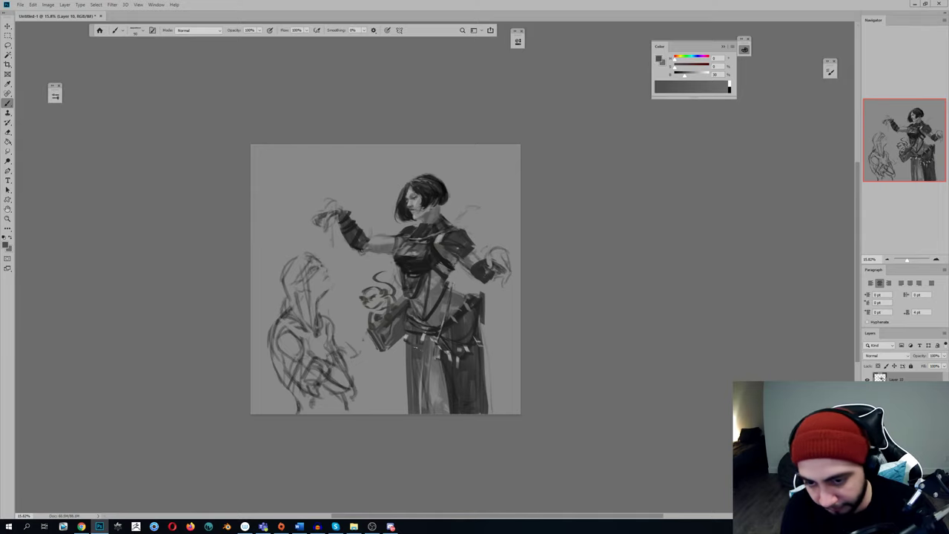
left_click(451, 352, "alt")
left_click(441, 349, "alt")
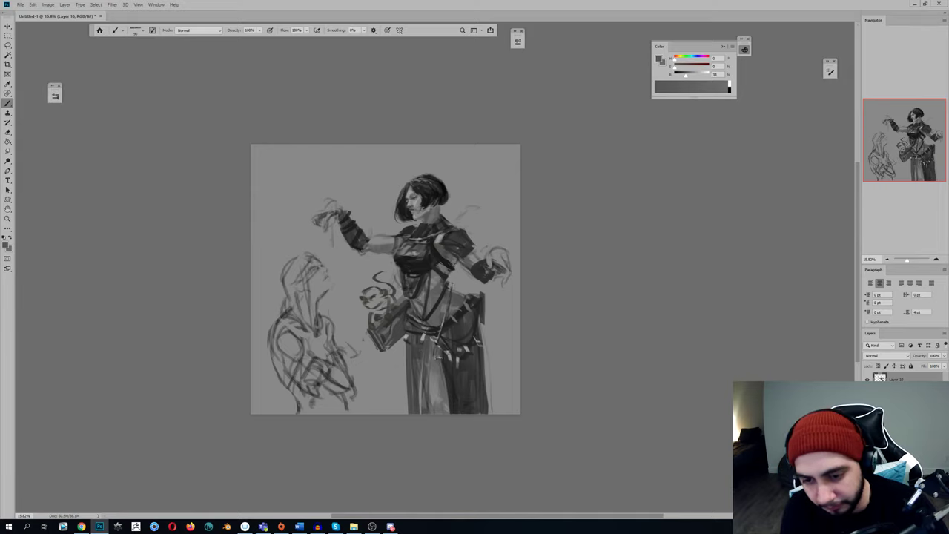
Add light curved accents over the hip above the tassels and carve between them with sampled dark grey
key("ctrl+shift+h")
left_click(319, 355, "alt")
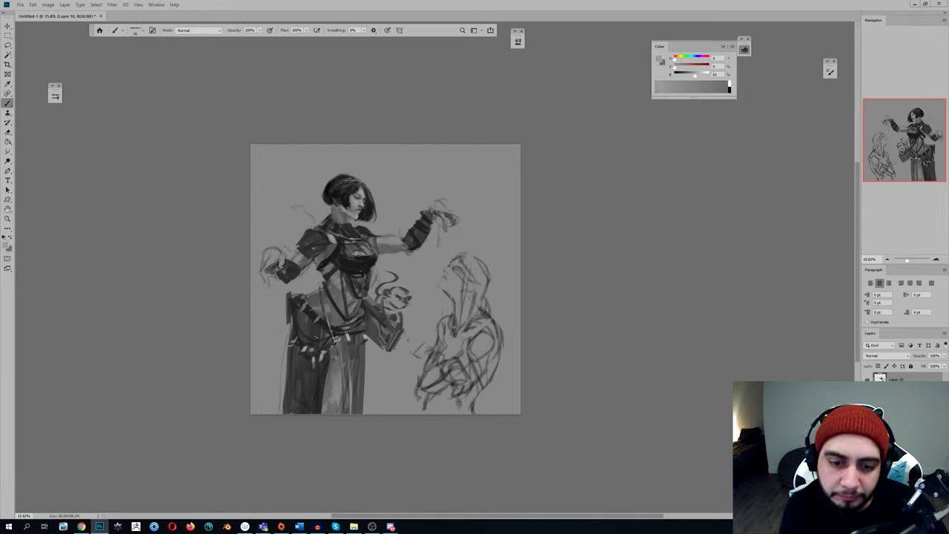
mouse_move(318, 336)
left_mouse_down()
mouse_move(313, 349)
mouse_move(302, 339)
mouse_move(322, 338)
left_mouse_up()
left_click_drag(314, 325, 296, 329)
left_click(302, 349, "alt")
key("ctrl+shift+h")
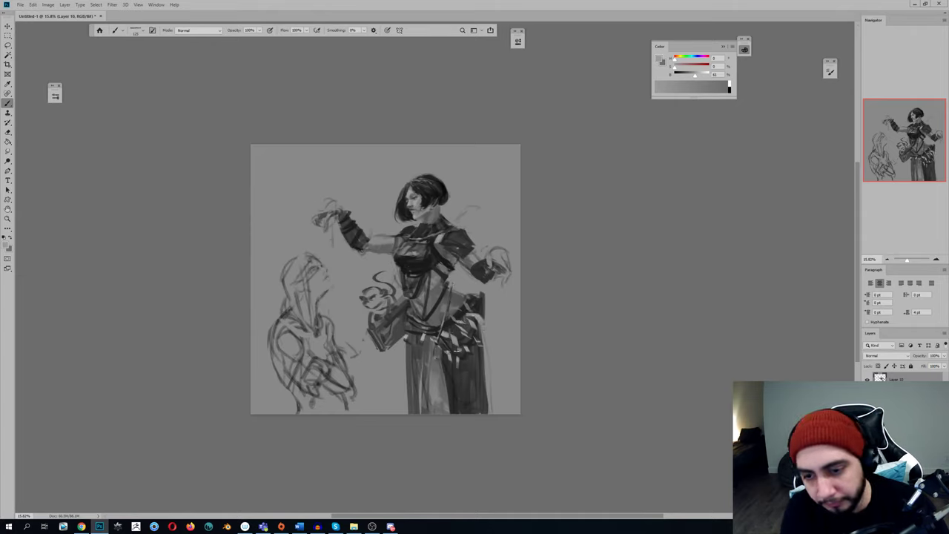
key("ctrl+shift+h")
left_click(300, 317, "alt")
mouse_move(301, 317)
left_mouse_down()
mouse_move(303, 338)
mouse_move(290, 336)
mouse_move(321, 328)
mouse_move(290, 320)
left_mouse_up()
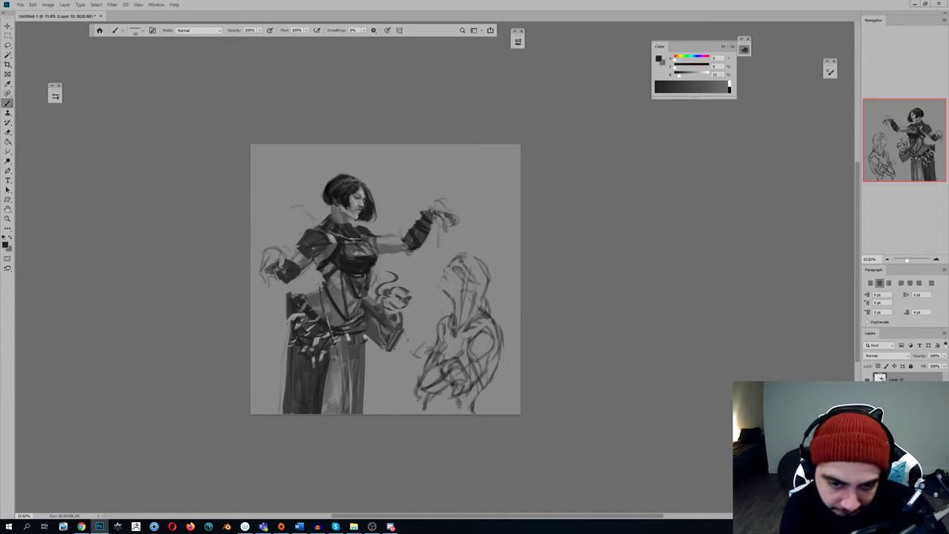
Paint long vertical folds down the dark side of the skirt with sampled greys and blend them with the Mixer Brush
left_click(298, 345, "alt")
left_click_drag(289, 345, 288, 412)
left_click(326, 309, "alt")
mouse_move(303, 365)
left_mouse_down()
mouse_move(295, 412)
mouse_move(306, 412)
left_mouse_up()
key("shift+b")
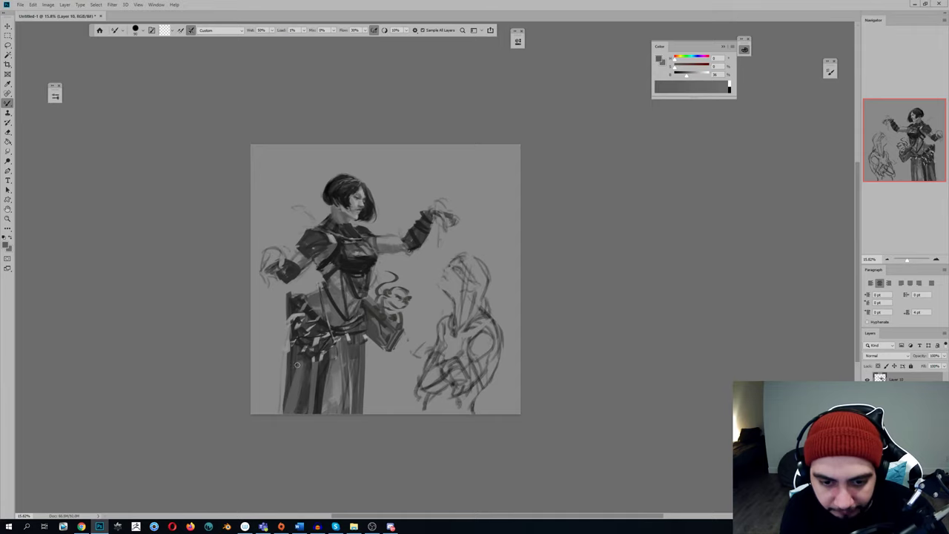
key("shift+b")
left_click(309, 355, "alt")
key("shift+b")
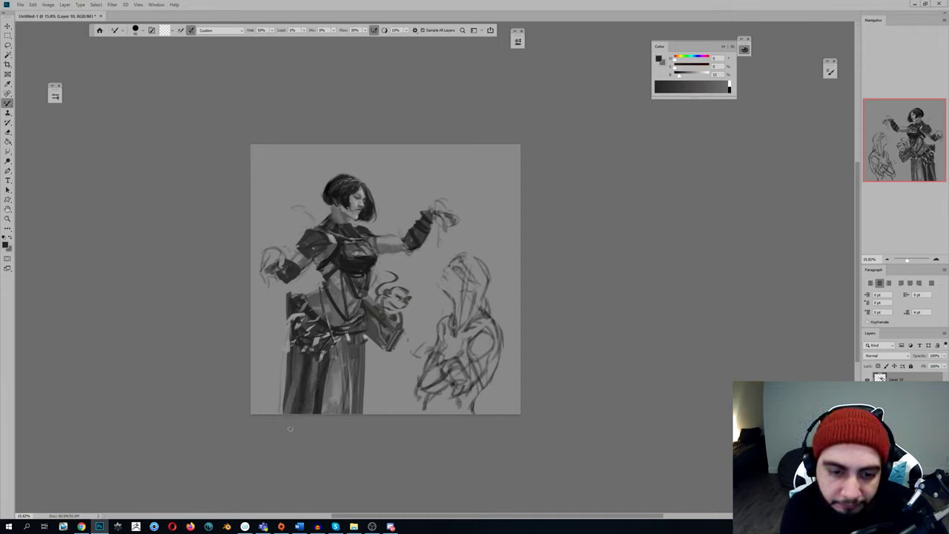
key("shift+b")
Widen the skirt's dark side into a flared hem with long dark strokes from the hip to the canvas bottom
left_click(314, 373, "alt")
left_click(325, 359, "alt")
left_click_drag(326, 358, 292, 413)
mouse_move(294, 345)
left_mouse_down()
mouse_move(282, 414)
mouse_move(273, 413)
left_mouse_up()
left_click_drag(289, 324, 264, 413)
Flip the view and trim the flared skirt's outer edge with a background grey, dismissing the save dialog at the end
key("ctrl+shift+h")
left_click(478, 355, "alt")
mouse_move(500, 365)
left_mouse_down()
mouse_move(505, 414)
mouse_move(492, 390)
left_mouse_up()
key("h")
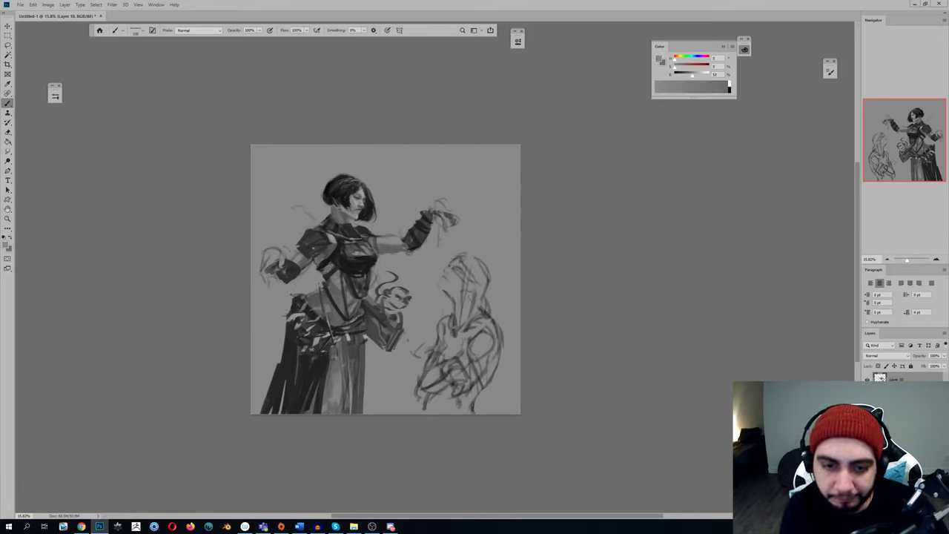
key("ctrl+s")
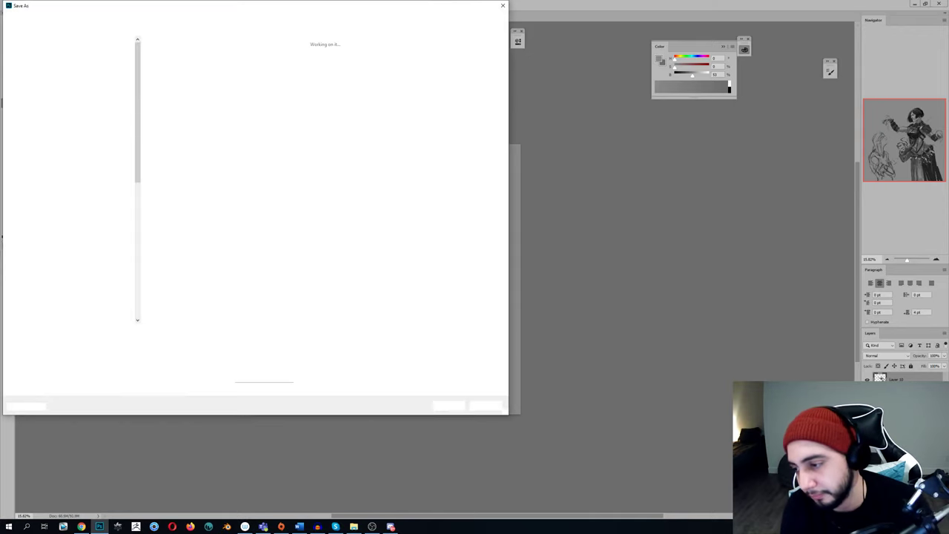
left_click(482, 408)
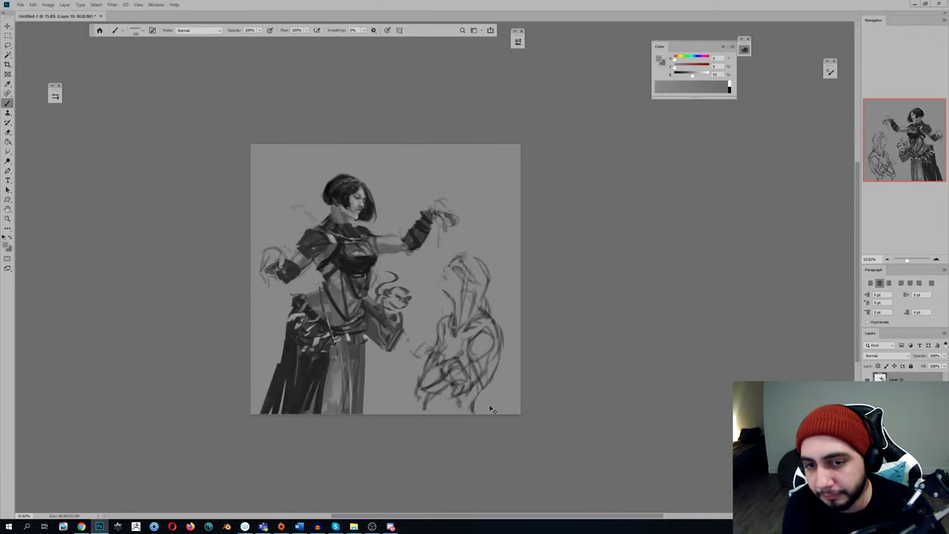
Merge the active painting layer, Layer 10, into the layer beneath it
key("h")
key("ctrl+e")
key("z")
left_click_drag(398, 350, 377, 353)
key("h")
Try enlarging the whole merged painting and tilting it about 4.5 degrees with Free Transform
key("ctrl+t")
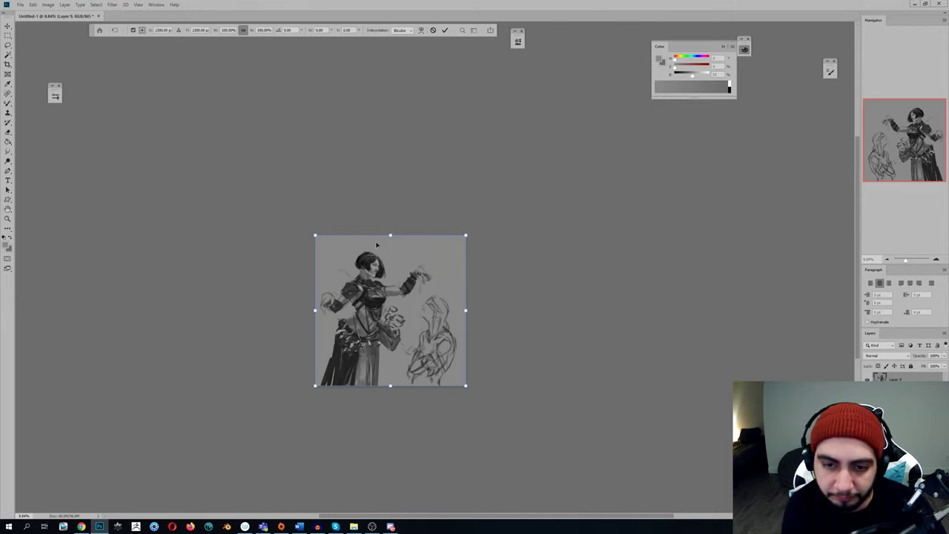
left_click_drag(390, 236, 388, 226)
left_click_drag(311, 221, 265, 212)
left_click_drag(336, 290, 356, 301)
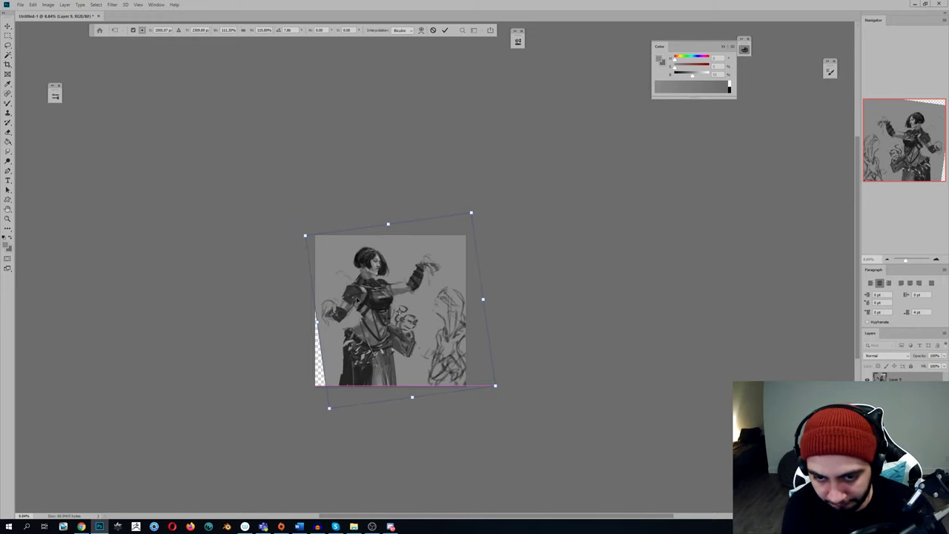
mouse_move(363, 190)
left_mouse_down()
mouse_move(382, 189)
mouse_move(368, 189)
left_mouse_up()
left_click_drag(389, 274, 384, 274)
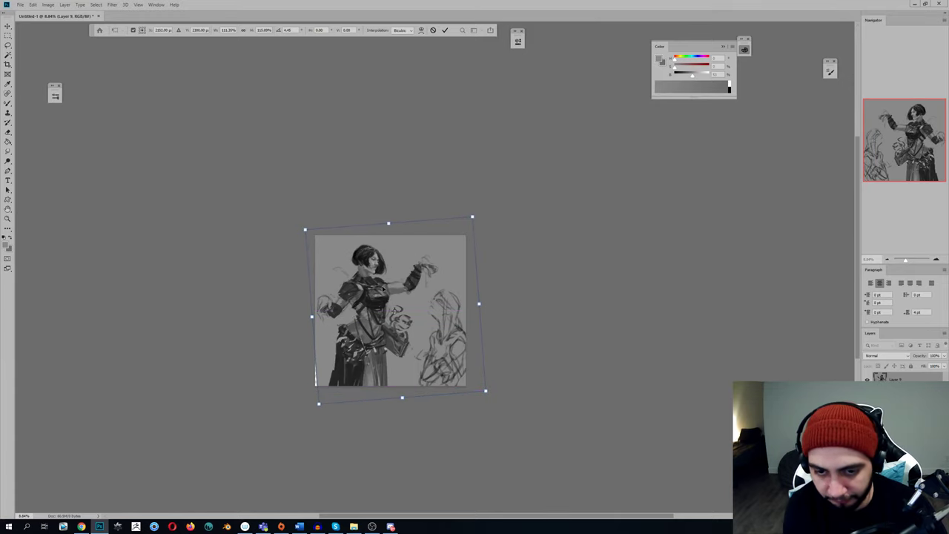
key("Return")
key("b")
Free Transform the merged painting, enlarging it, tilting it about 9 degrees and skewing it about 7 degrees while keeping the woman inside the canvas
key("ctrl+t")
left_click_drag(314, 386, 303, 401)
left_click_drag(467, 389, 482, 404)
left_click_drag(400, 204, 376, 206)
left_click_drag(376, 240, 378, 233)
left_click_drag(324, 407, 326, 403)
left_click_drag(329, 291, 338, 293)
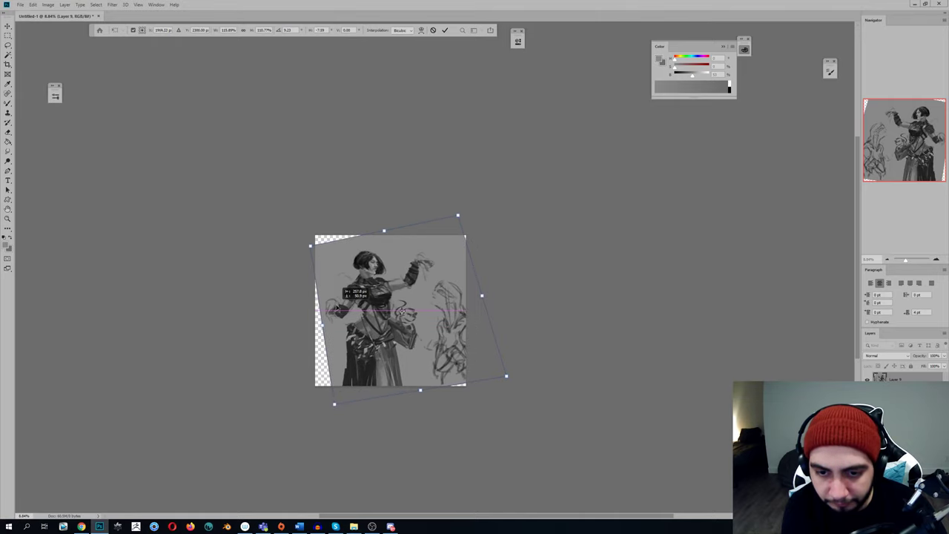
key("Return")
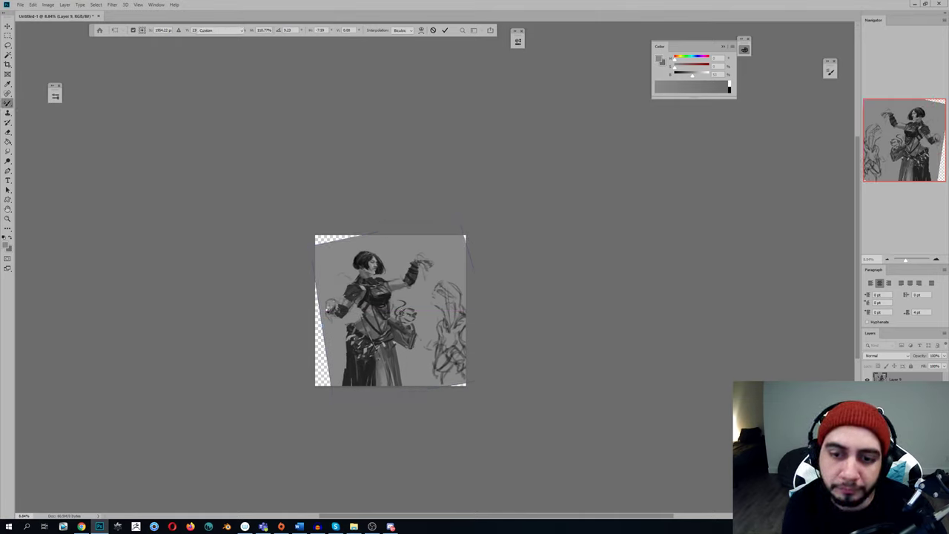
Lasso the sketched second figure, shift it inward, skew it and squash it to about 93% height, and deselect it
key("ctrl+shift+h")
key("l")
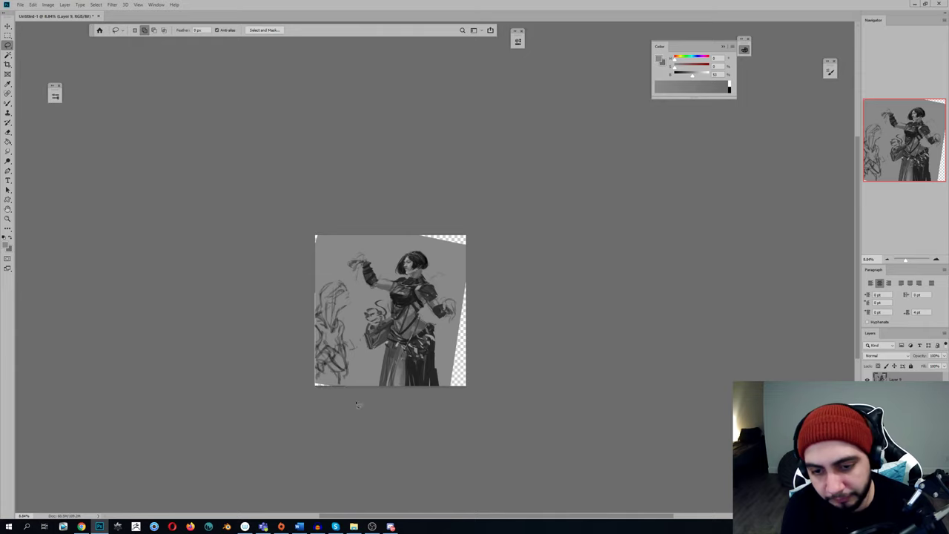
left_click_drag(339, 304, 352, 288)
key("ctrl+t")
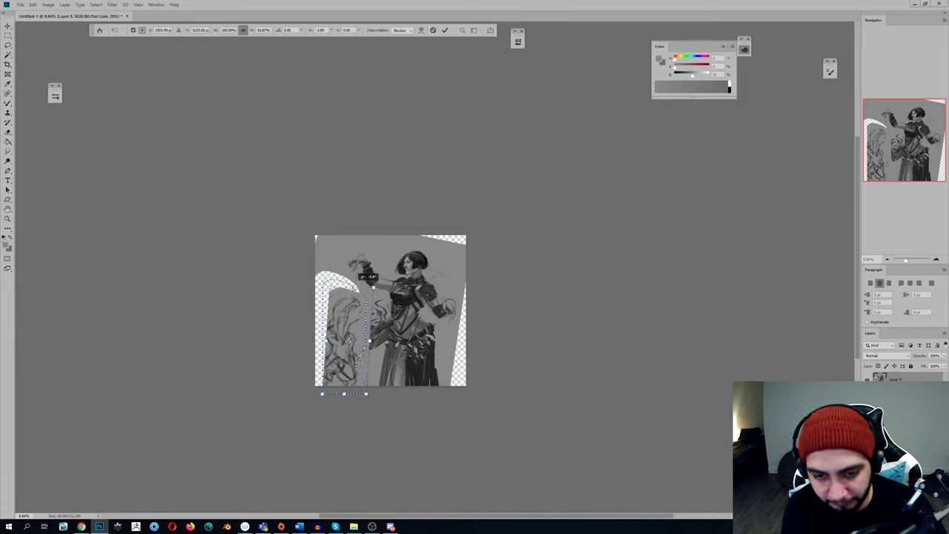
left_click_drag(346, 339, 317, 335)
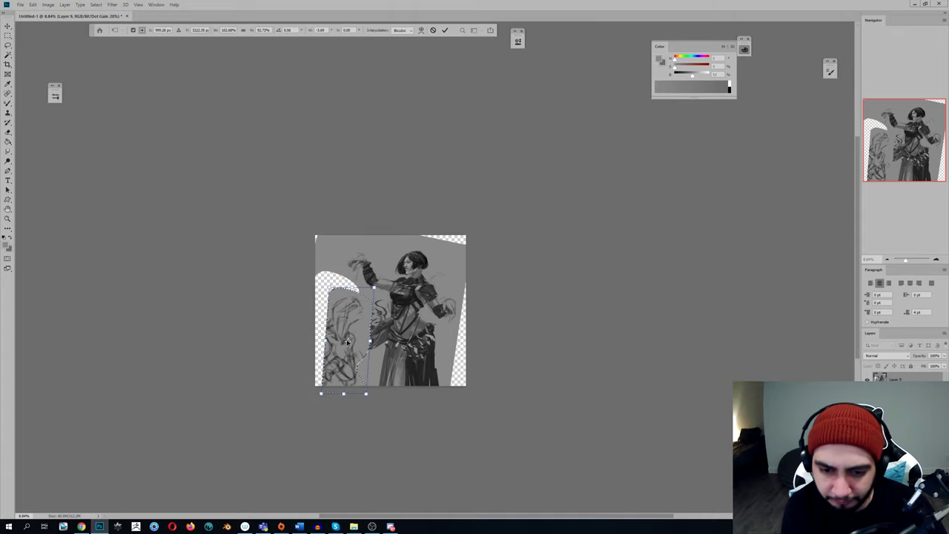
right_click(362, 321)
left_click(419, 369)
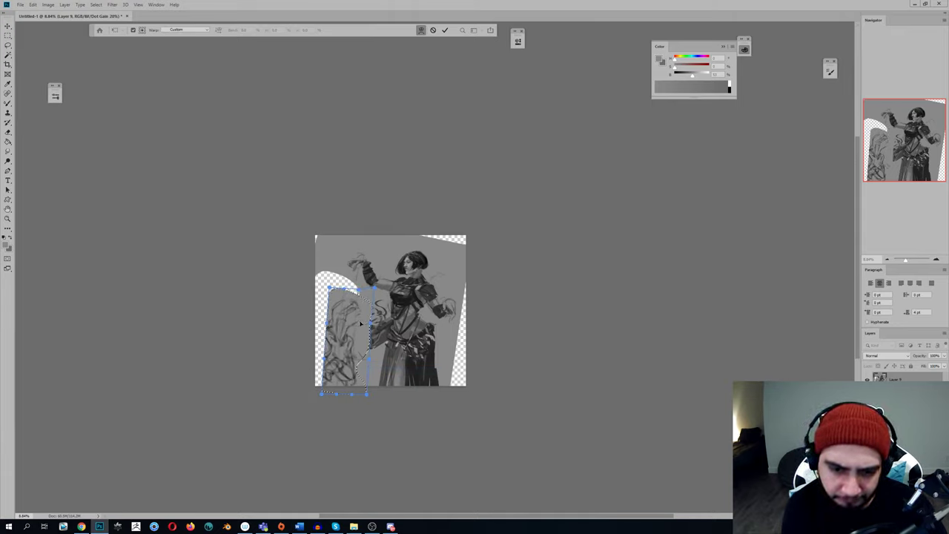
key("Return")
key("ctrl+d")
Paint background grey over the transparent gaps along the canvas edges and around the second figure
key("ctrl+shift+h")
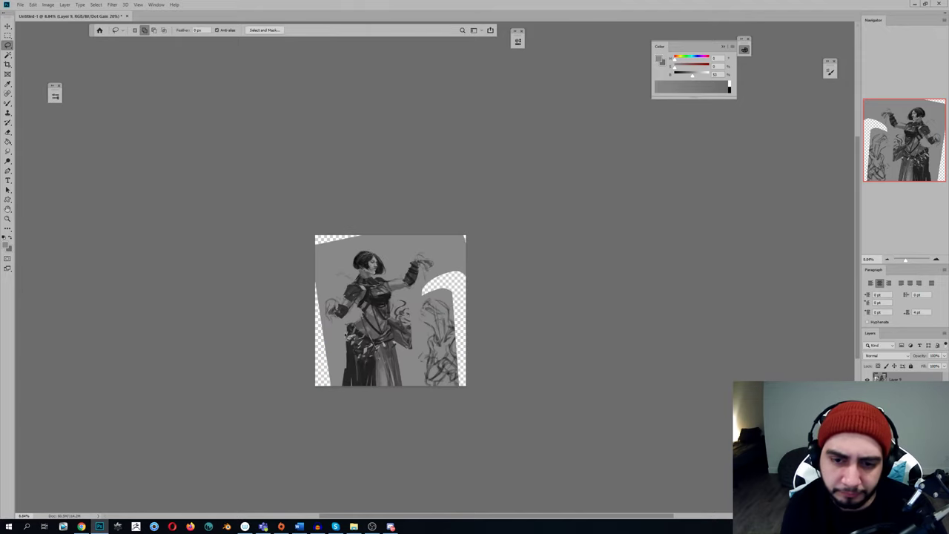
key("b")
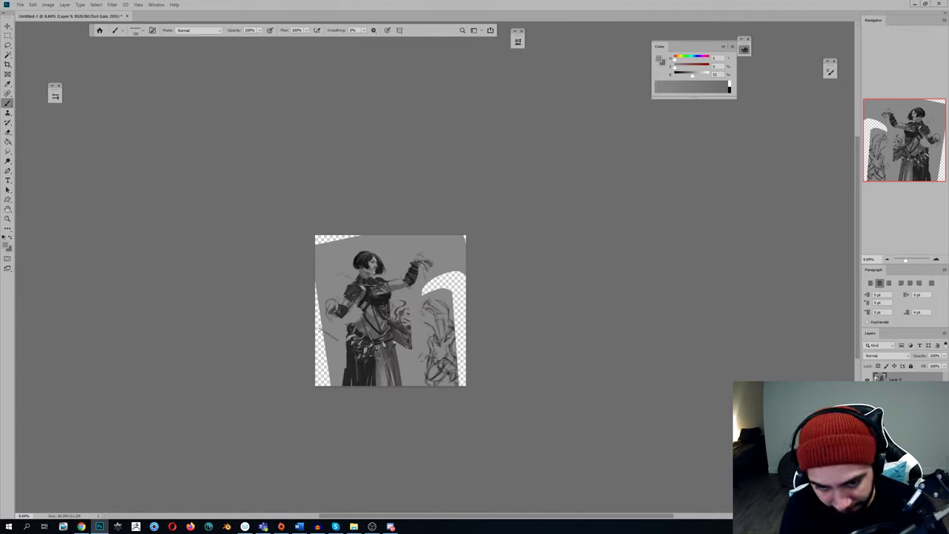
mouse_move(315, 322)
left_mouse_down()
mouse_move(326, 243)
mouse_move(353, 236)
left_mouse_up()
mouse_move(424, 286)
left_mouse_down()
mouse_move(460, 297)
mouse_move(460, 332)
left_mouse_up()
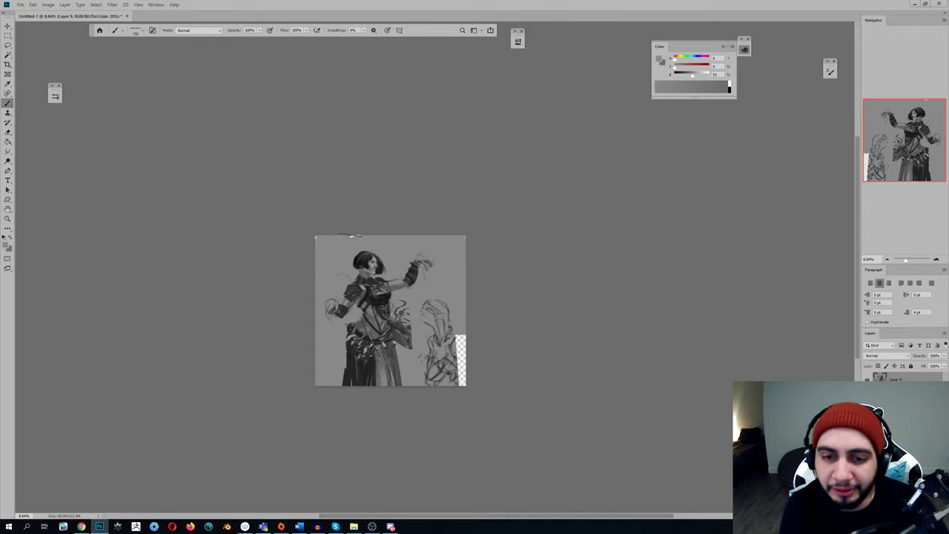
mouse_move(461, 335)
left_mouse_down()
mouse_move(475, 395)
mouse_move(470, 379)
mouse_move(452, 393)
left_mouse_up()
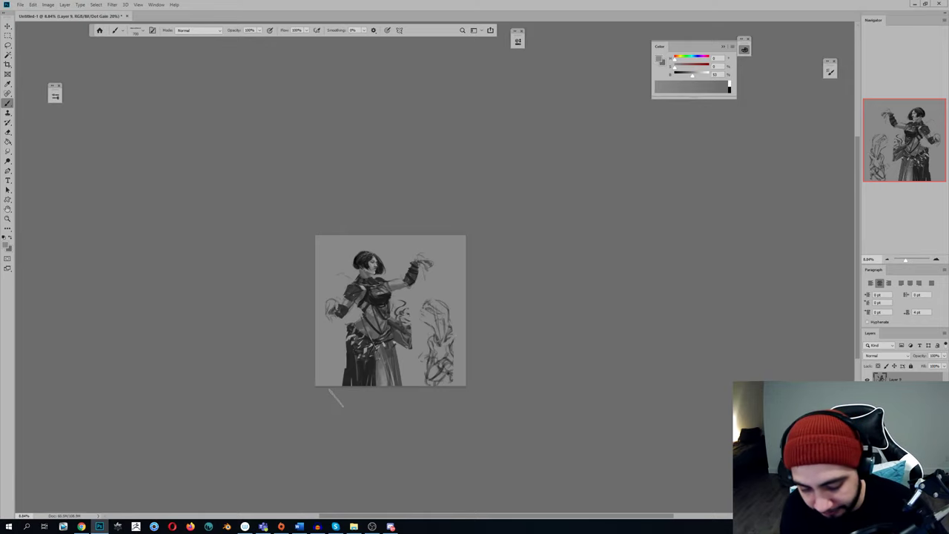
Trim the flared outer edge of the skirt's dark side with sampled background grey in the mirrored view
key("ctrl+f")
key("ctrl+space")
left_click_drag(418, 352, 422, 358)
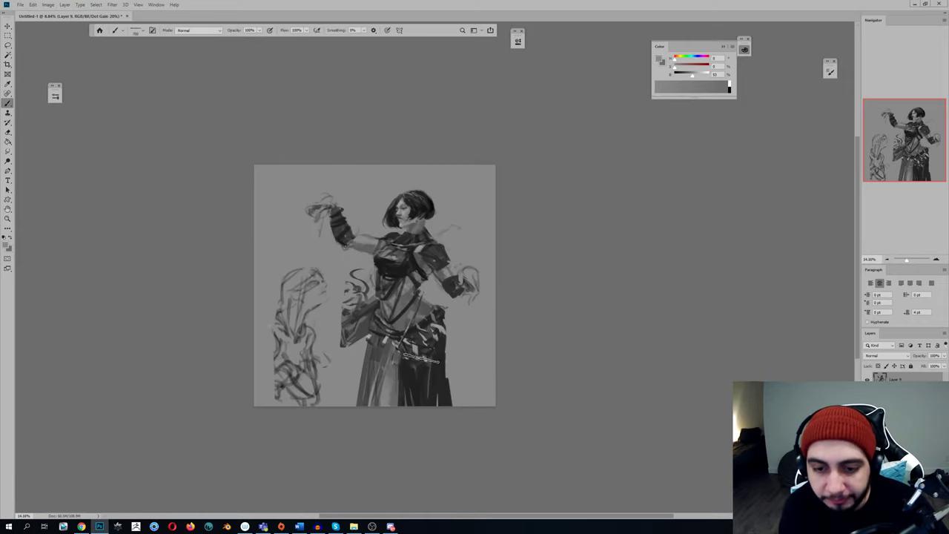
left_click(419, 377, "alt")
key("shift+b")
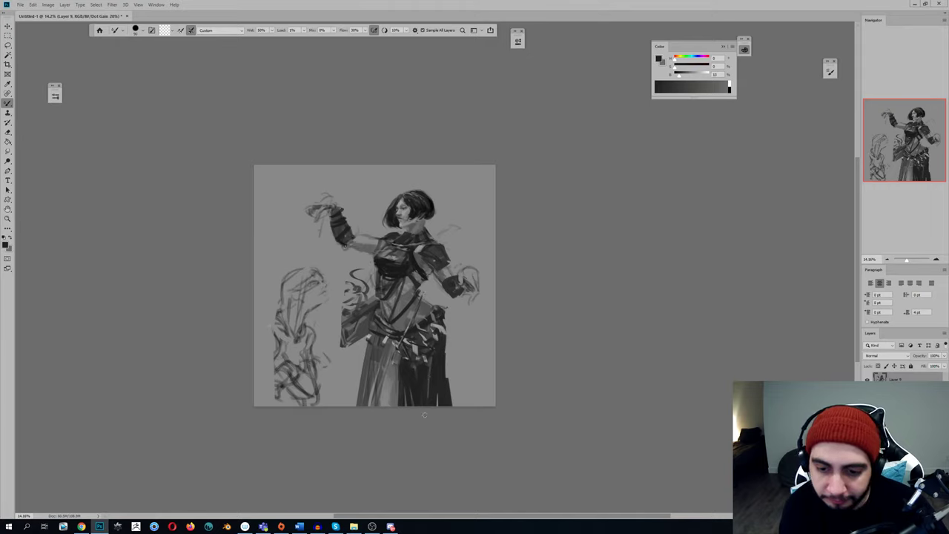
key("shift+b")
left_click(459, 343, "alt")
left_click_drag(457, 343, 461, 417)
key("ctrl+z")
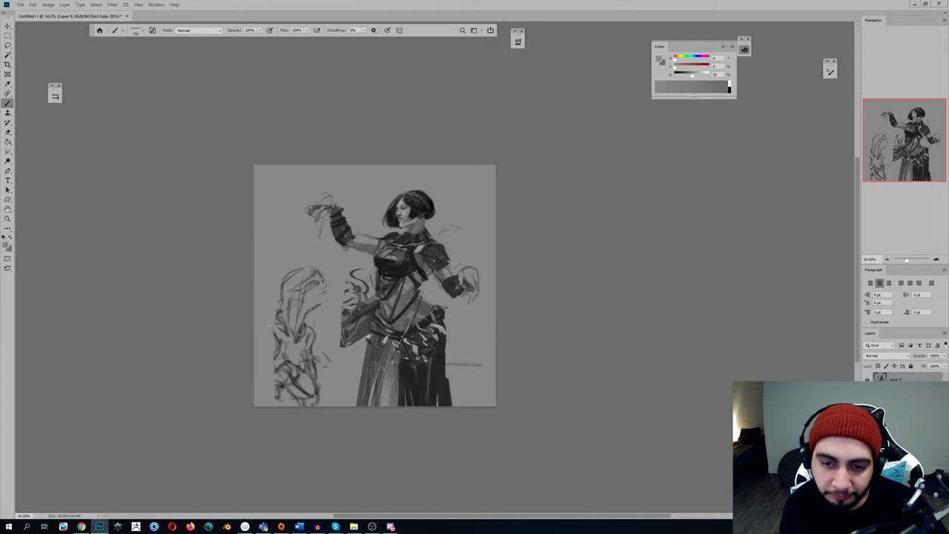
left_click_drag(463, 342, 470, 426)
key("ctrl+shift+h")
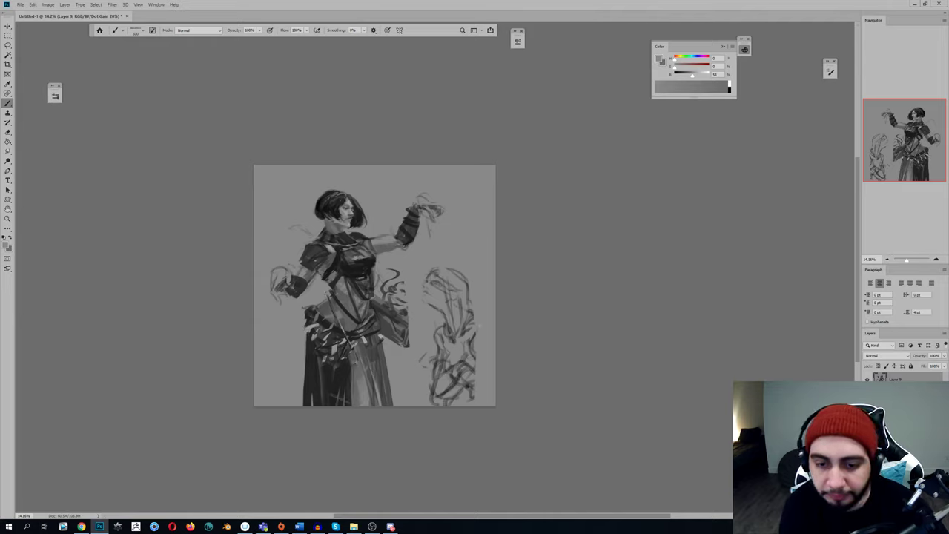
Darken the skirt's front panel with sampled dark grey and trim the hip's outer edge with background grey
left_click(335, 371, "alt")
mouse_move(366, 347)
left_mouse_down()
mouse_move(392, 414)
mouse_move(372, 336)
left_mouse_up()
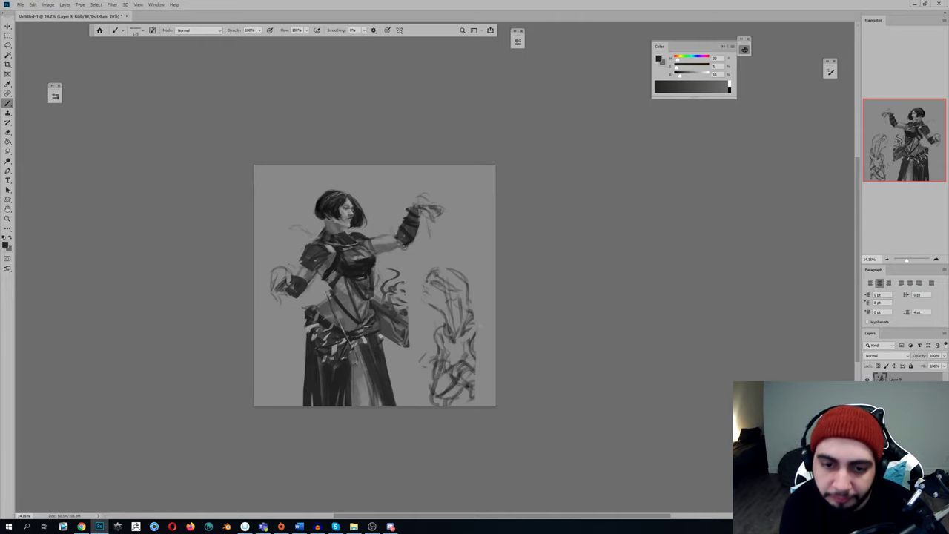
key("h")
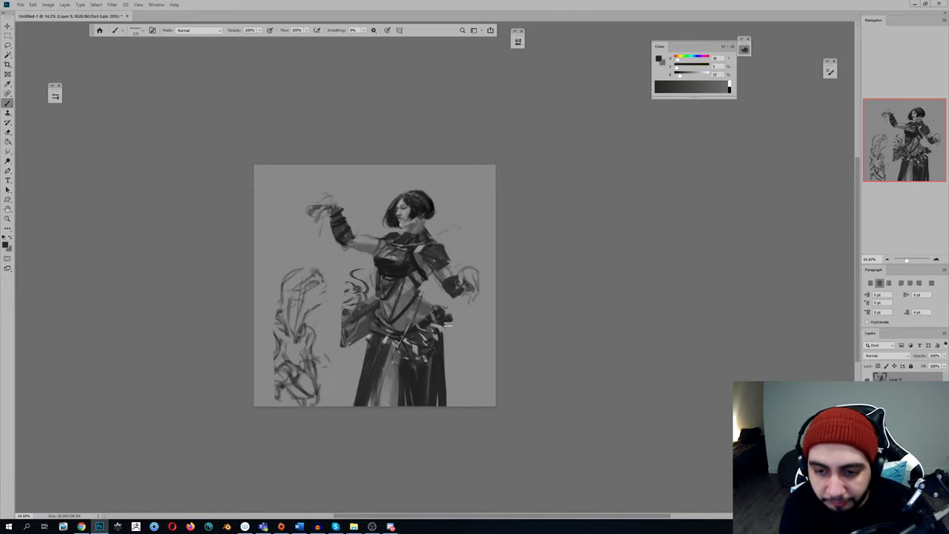
left_click(447, 324, "alt")
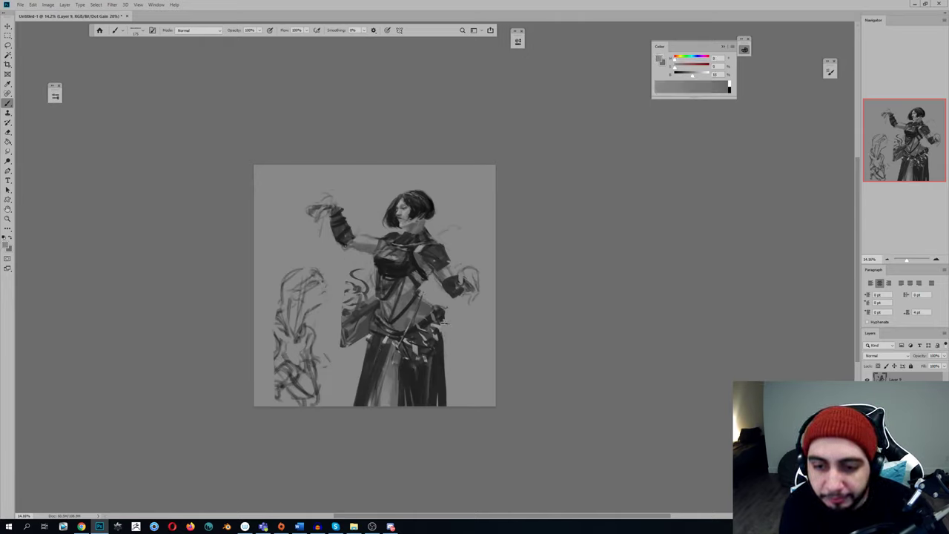
key("h")
key("h")
Paint a lighter grey vertical fold near the skirt's outer edge and tone it down with sampled dark grey
left_click(434, 329, "alt")
left_click_drag(437, 343, 437, 400)
key("shift+b")
key("b")
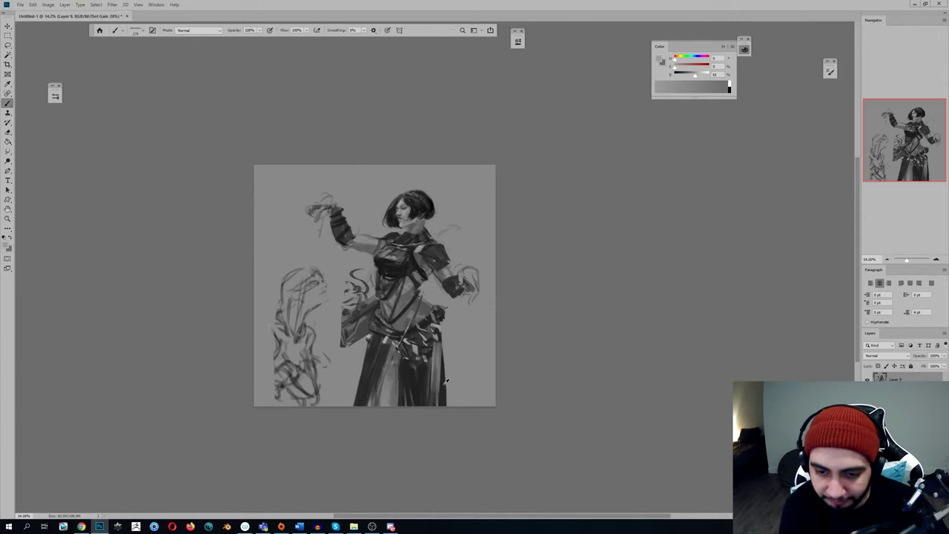
left_click(446, 382, "alt")
key("shift+b")
key("shift+b")
left_click_drag(435, 340, 437, 401)
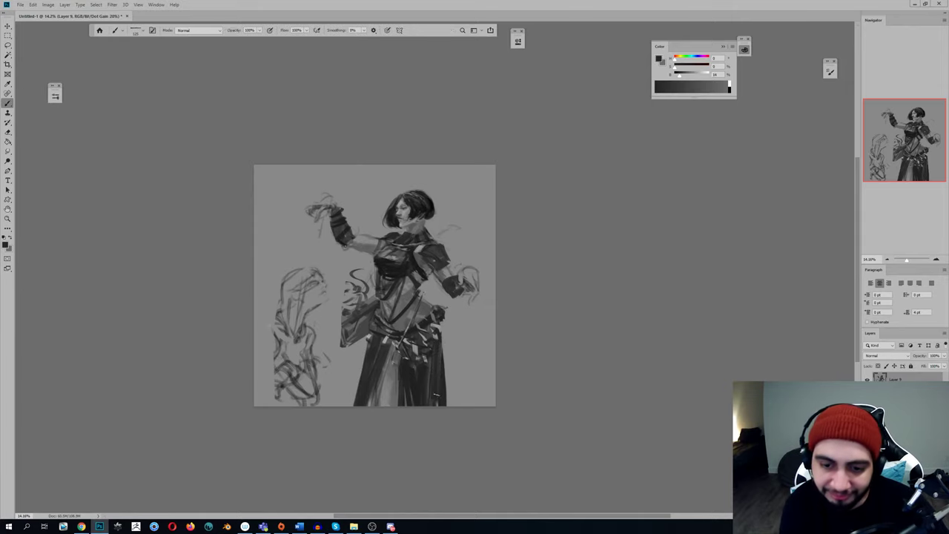
Build up dark folds on the skirt's front panel with sampled greys and the Mixer Brush, dismissing the save dialog at the end
left_click(392, 255, "alt")
mouse_move(381, 353)
left_mouse_down()
mouse_move(363, 405)
mouse_move(372, 359)
mouse_move(360, 401)
mouse_move(365, 390)
left_mouse_up()
key("shift+b")
key("shift+b")
left_click(381, 337, "alt")
key("shift+b")
key("shift+b")
left_click(377, 345, "alt")
left_click(377, 344, "alt")
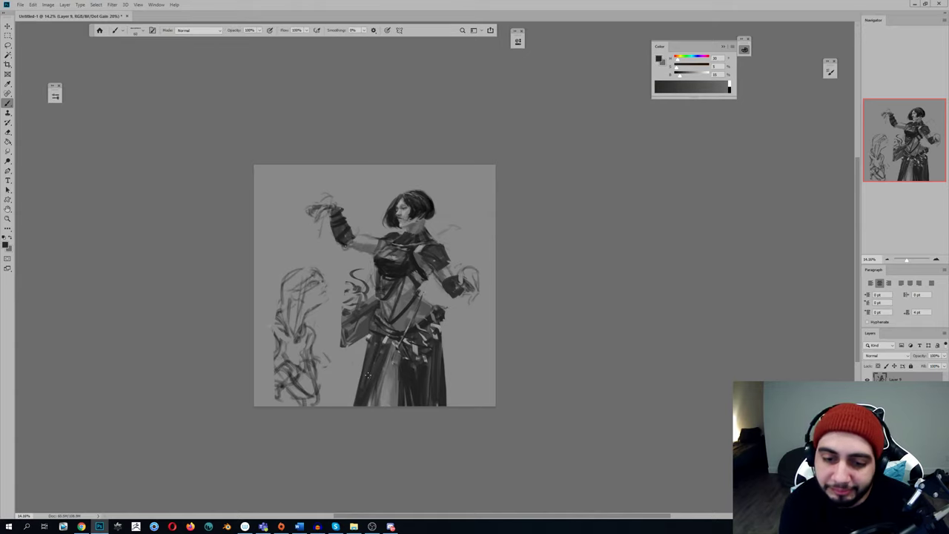
key("ctrl+shift+h")
key("ctrl+shift+h")
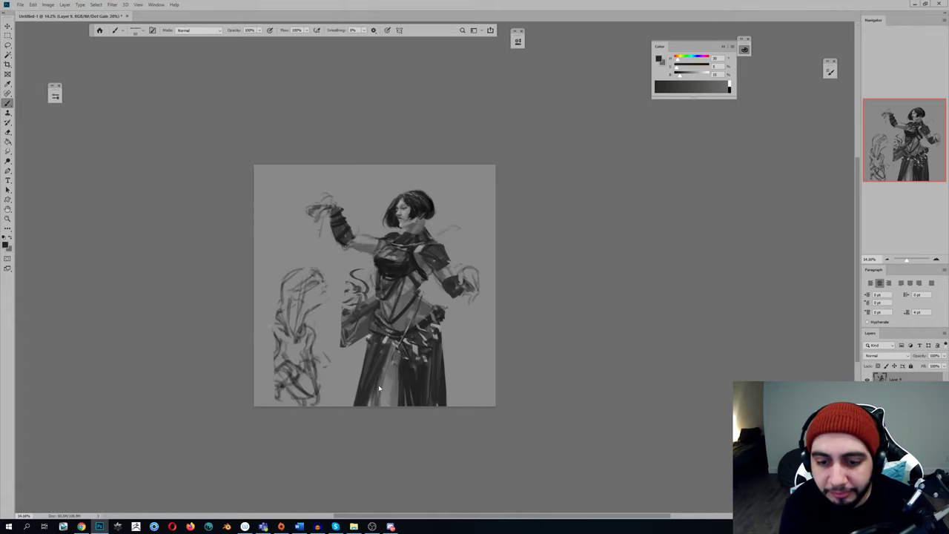
key("ctrl+s")
key("Escape")
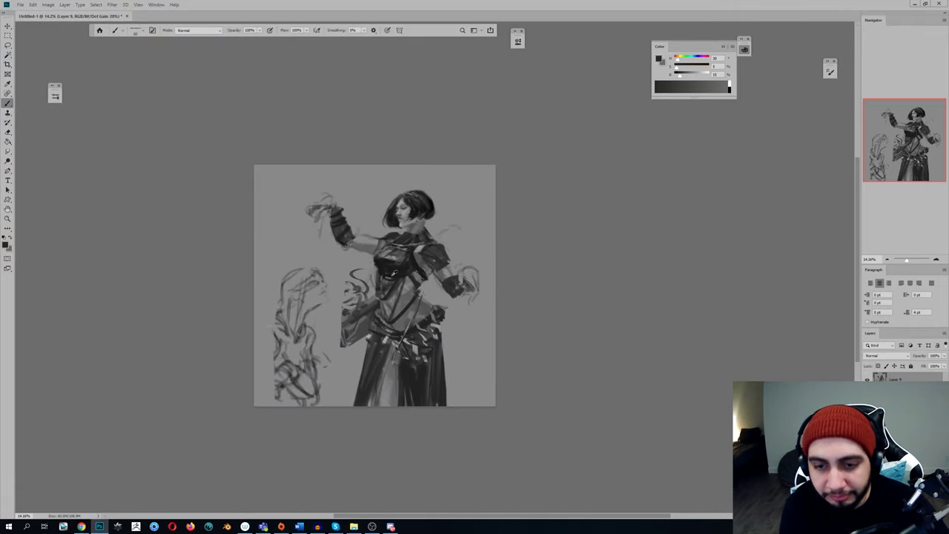
Paint a deep black shadow along the inner edge of the skirt's front panel down to the hem
left_click_drag(383, 371, 367, 405)
key("ctrl+z")
left_click(658, 83)
left_click_drag(378, 377, 374, 403)
left_click_drag(386, 356, 369, 405)
key("ctrl+shift+h")
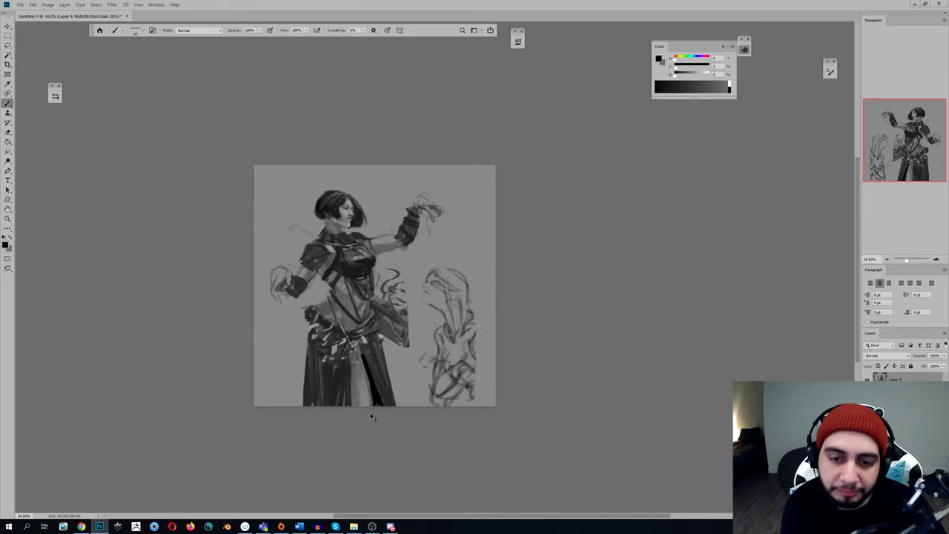
key("h")
Blend the black shadow into the light strip of the skirt opening with the Mixer Brush, darkening its upper part with sampled tones
key("shift+b")
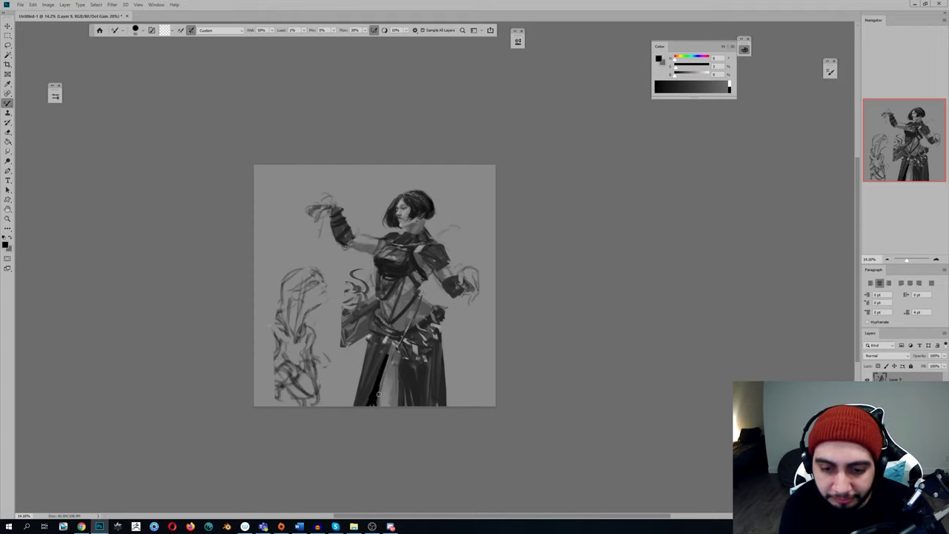
mouse_move(383, 379)
left_mouse_down()
mouse_move(370, 408)
mouse_move(389, 355)
mouse_move(394, 405)
mouse_move(395, 358)
mouse_move(393, 387)
left_mouse_up()
key("shift+b")
left_click(381, 362, "alt")
left_click(391, 356, "alt")
key("shift+b")
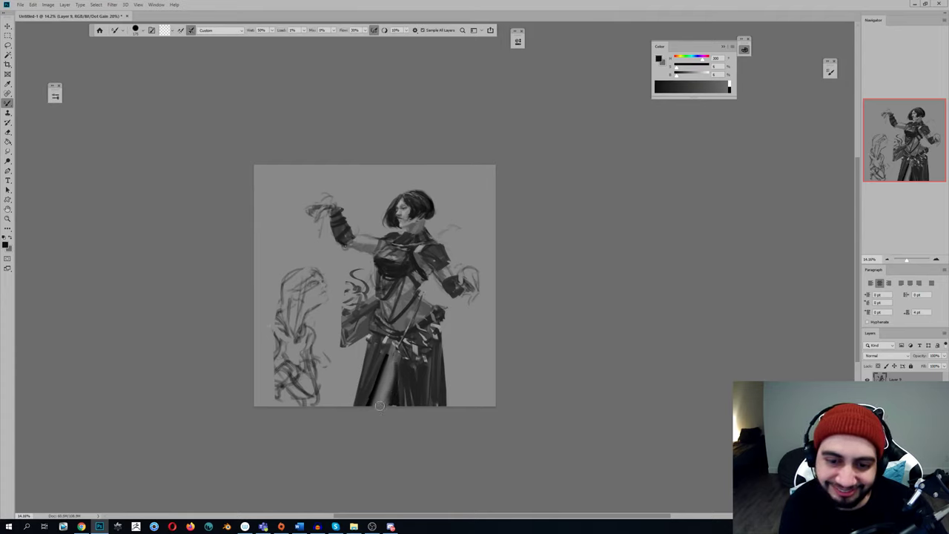
key("ctrl+shift+h")
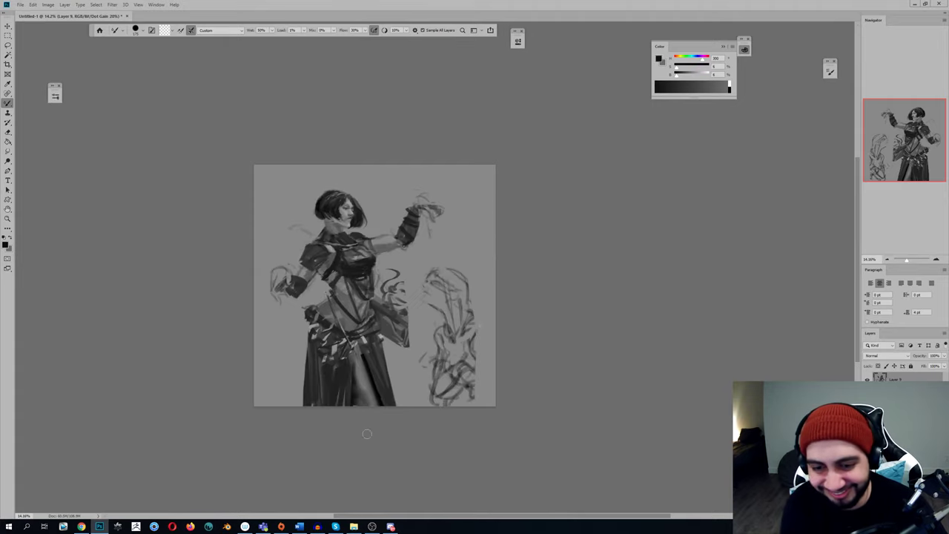
Add sampled grey strokes to the strip inside the skirt opening and smooth them downward with the Mixer Brush
key("shift+b")
left_click_drag(356, 365, 358, 365)
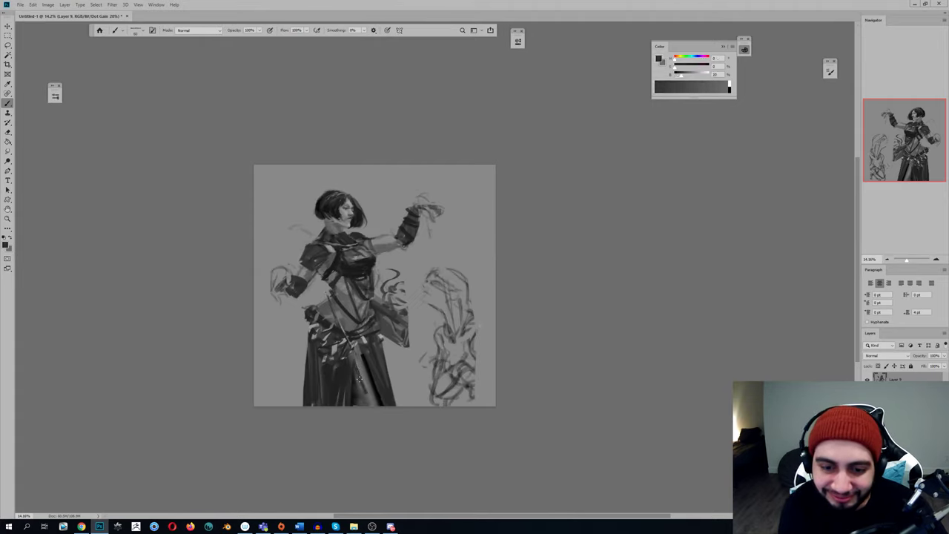
key("ctrl+h")
key("shift+b")
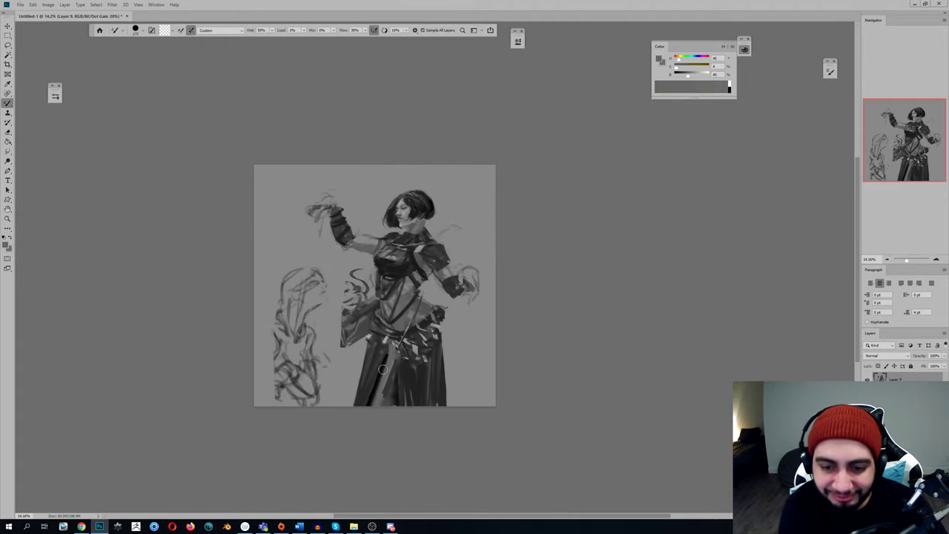
left_click_drag(392, 366, 375, 418)
key("b")
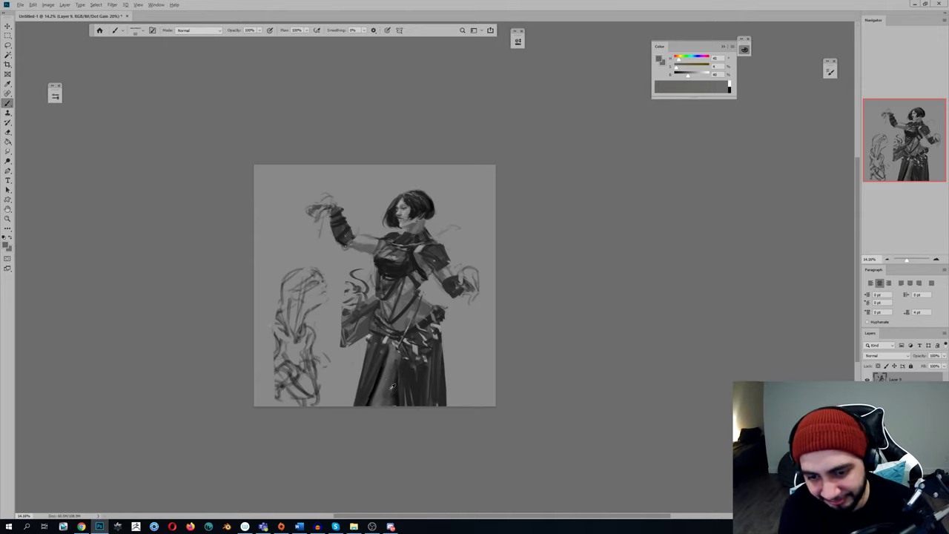
Darken the strip inside the skirt opening near the hem with sampled black, check it in the mirrored view, and dismiss the save dialog
left_click(395, 394, "alt")
mouse_move(395, 404)
left_mouse_down()
mouse_move(393, 371)
mouse_move(387, 405)
mouse_move(399, 368)
mouse_move(393, 352)
mouse_move(387, 390)
left_mouse_up()
key("shift+b")
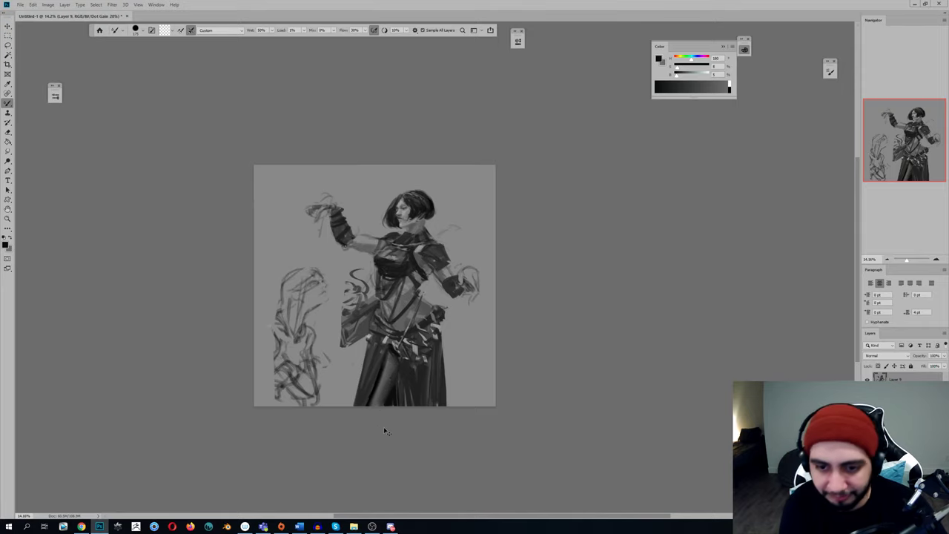
key("ctrl+shift+h")
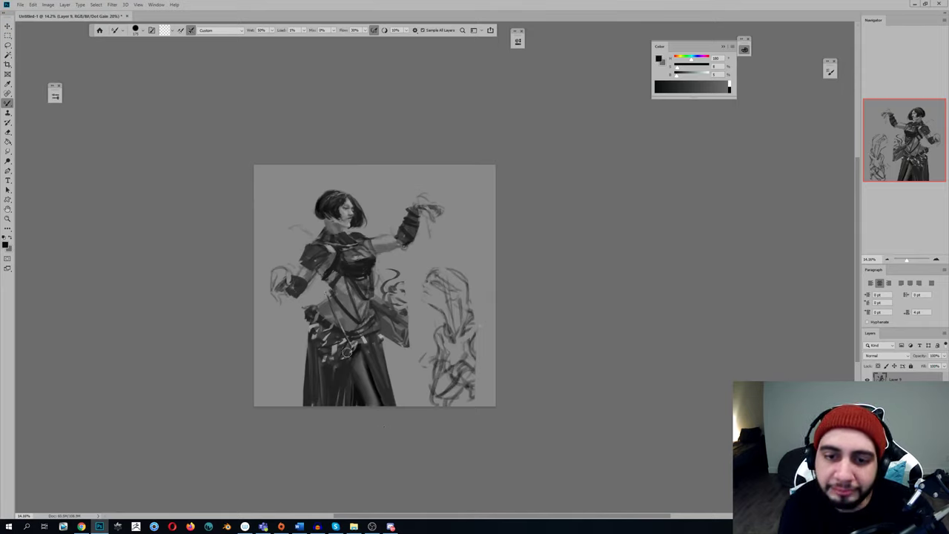
scroll(367, 338, "down", 1)
key("h")
key("ctrl+s")
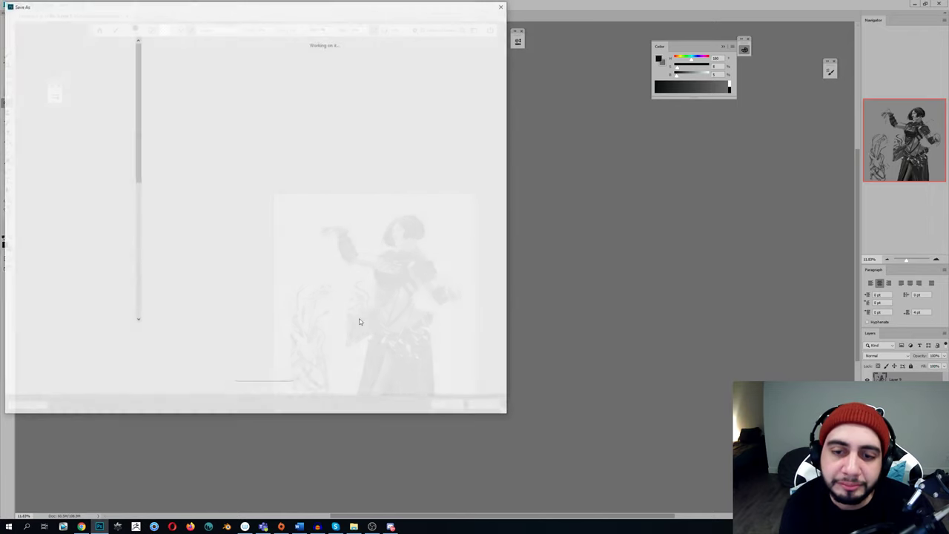
left_click(487, 406)
Block in the back of the raised hand with a sampled grey and lighter strokes at 77% brightness
left_click_drag(356, 297, 350, 317)
key("b")
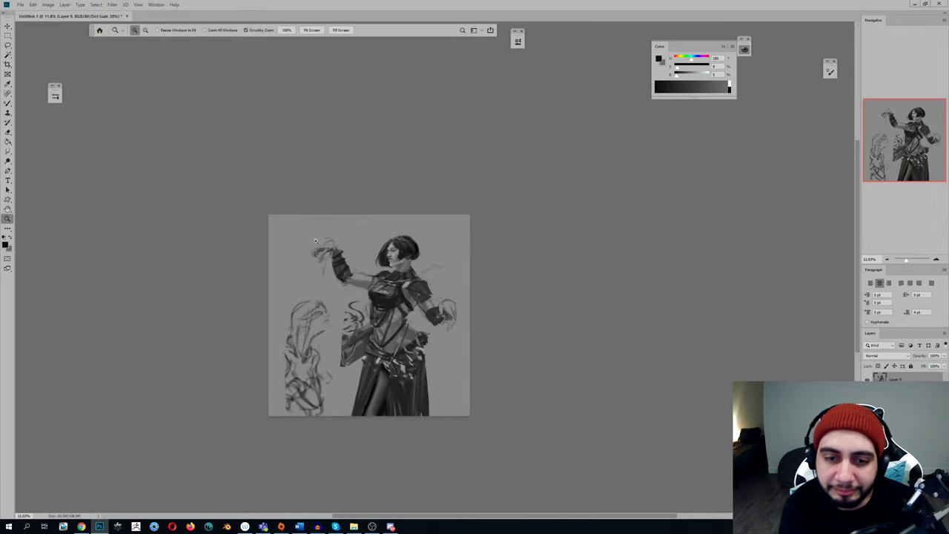
scroll(312, 240, "up", 2)
left_click(428, 252, "alt")
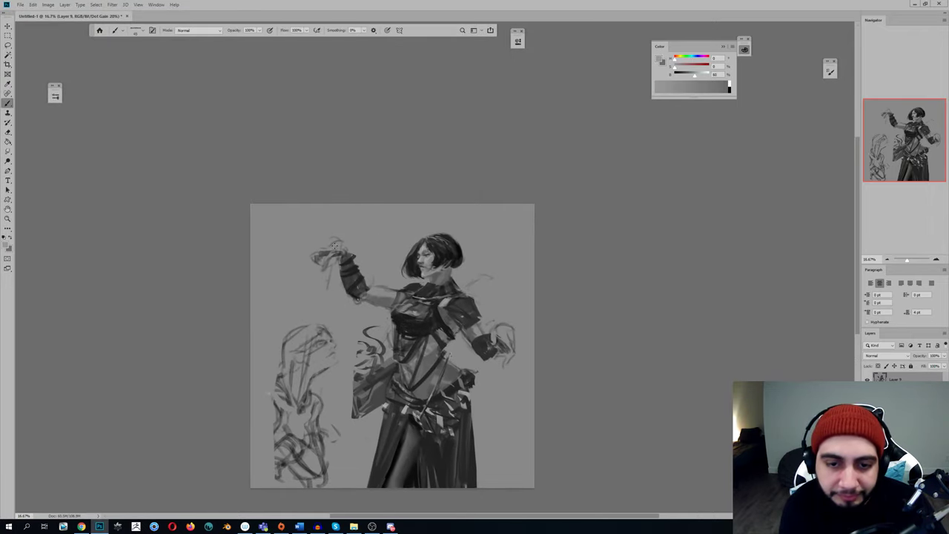
left_click_drag(332, 242, 340, 248)
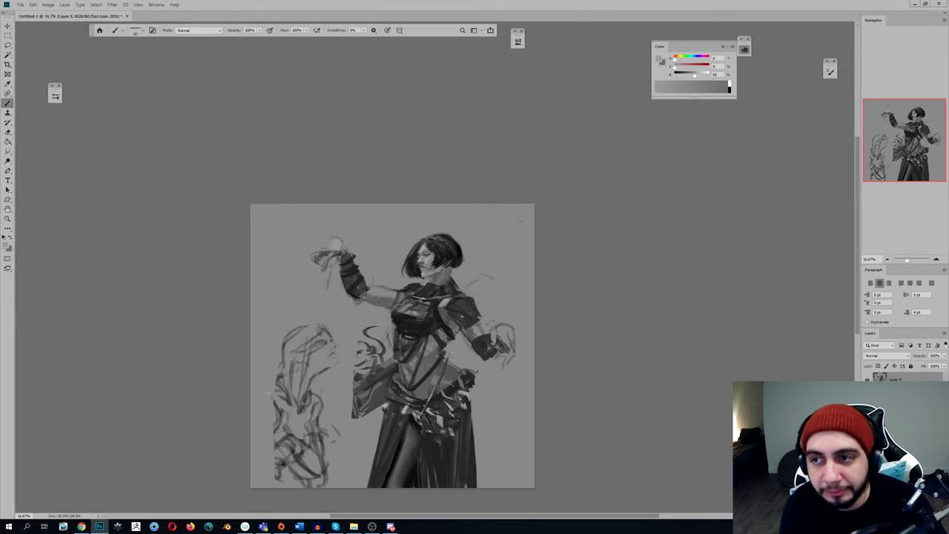
left_click_drag(694, 76, 701, 76)
mouse_move(330, 248)
left_mouse_down()
mouse_move(340, 241)
mouse_move(338, 251)
left_mouse_up()
Paint light grey strokes over the lowered hand in the mirrored view, replacing the first attempt, and restore the normal view
key("F2")
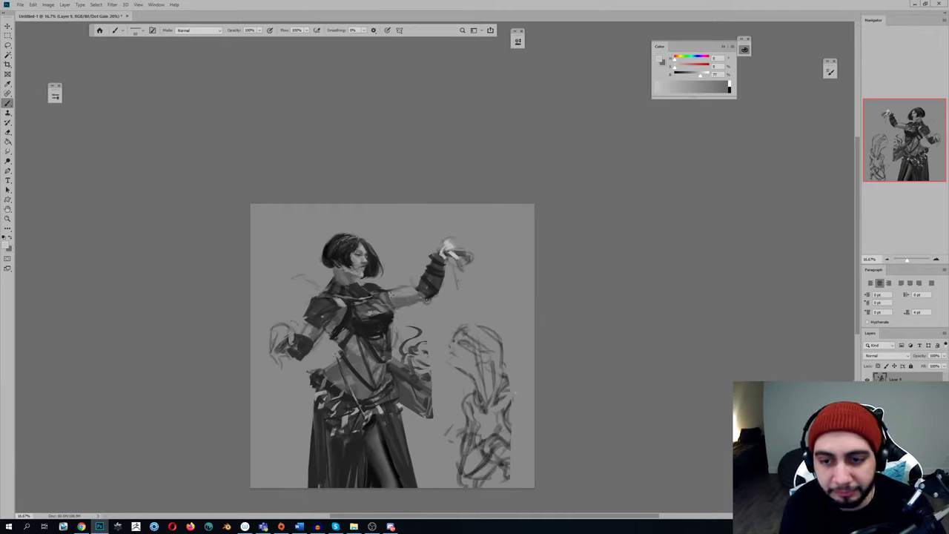
mouse_move(283, 337)
left_mouse_down()
mouse_move(278, 344)
mouse_move(292, 335)
left_mouse_up()
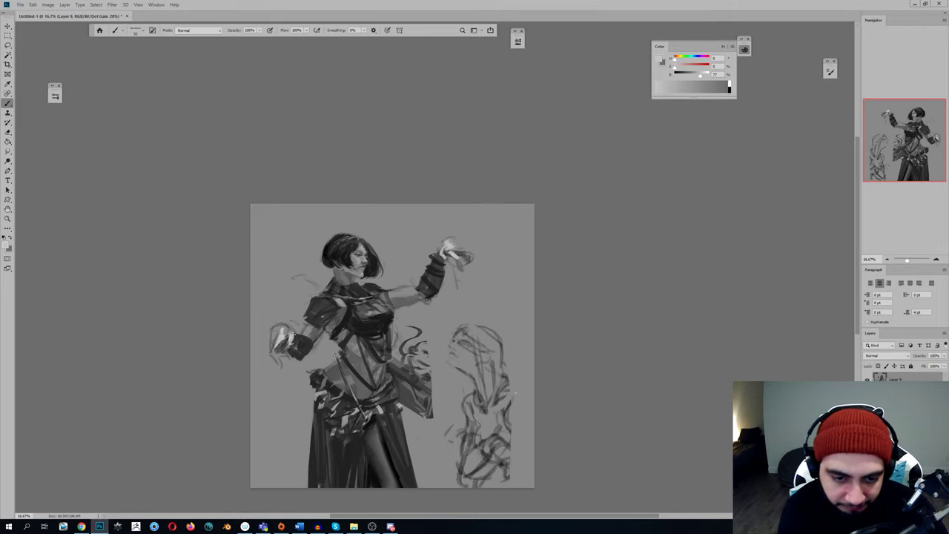
key("ctrl+z")
left_click_drag(286, 343, 291, 332)
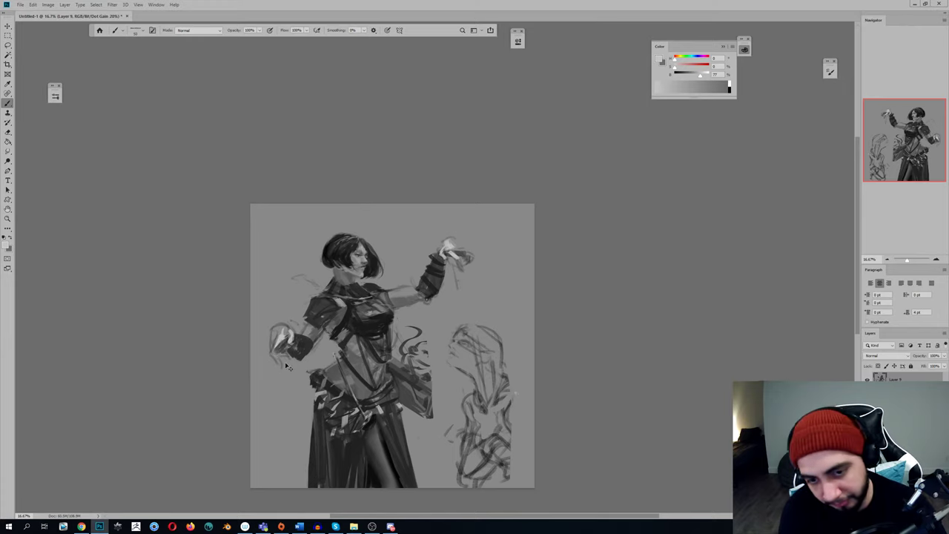
key("h")
key("shift+b")
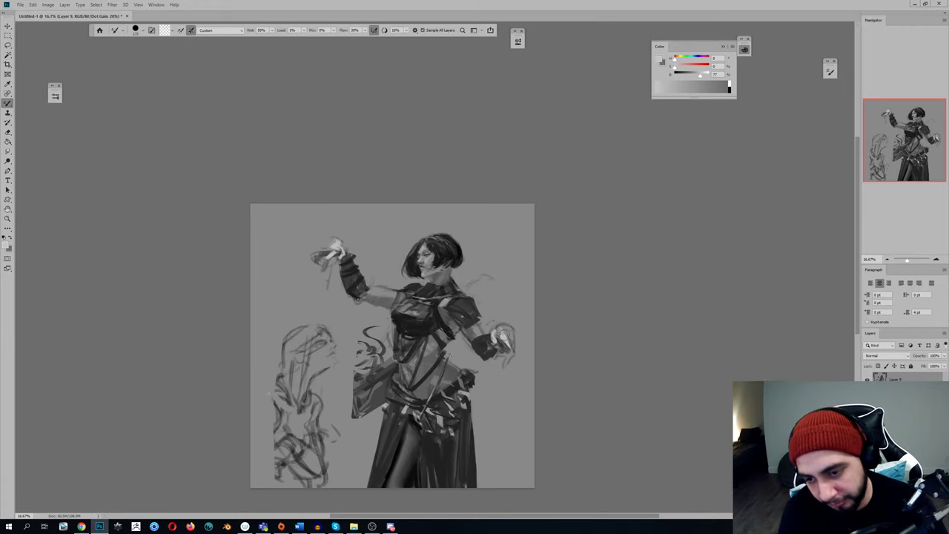
key("shift+b")
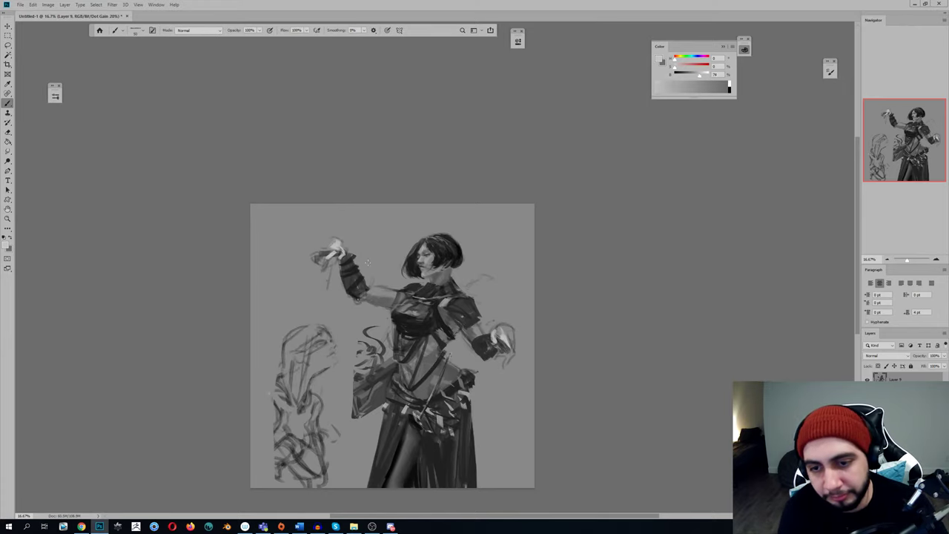
Refine the woman's face and the hair edge framing it with sampled light and dark greys, using the brush and Mixer Brush
key("ctrl+space")
mouse_move(447, 257)
left_mouse_down()
mouse_move(473, 284)
mouse_move(514, 295)
left_mouse_up()
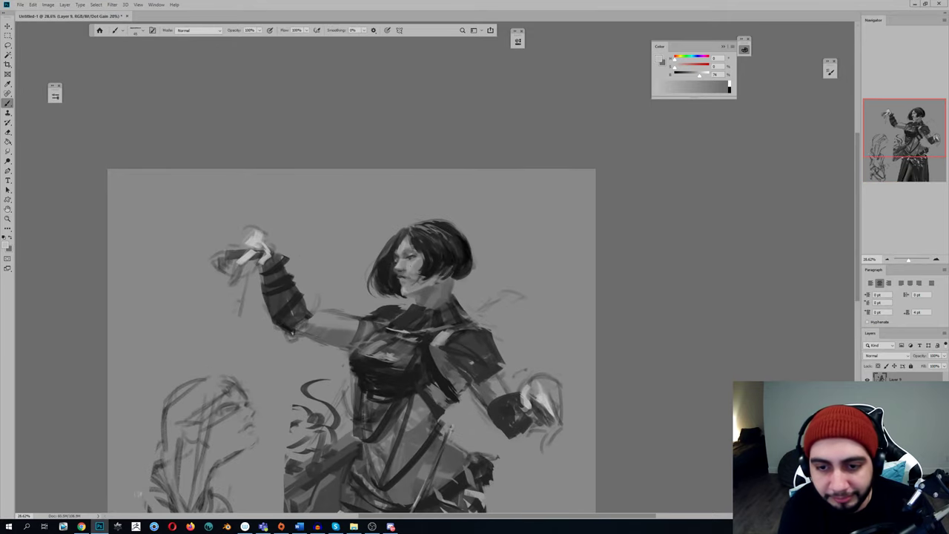
key("shift+b")
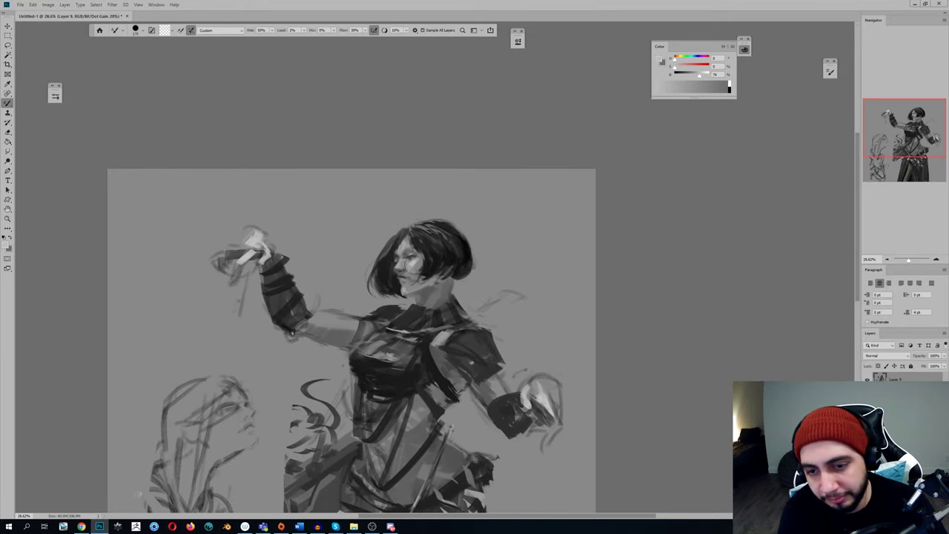
key("shift+b")
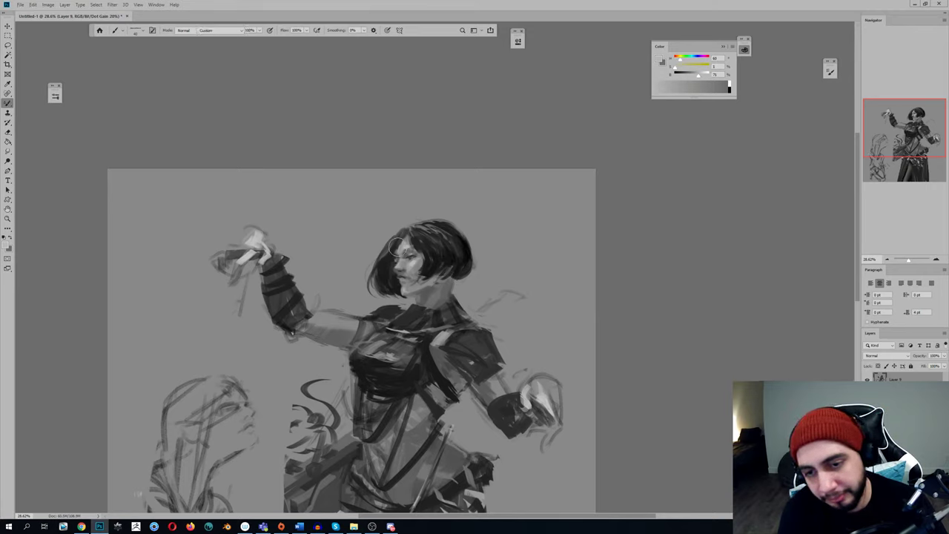
key("shift+b")
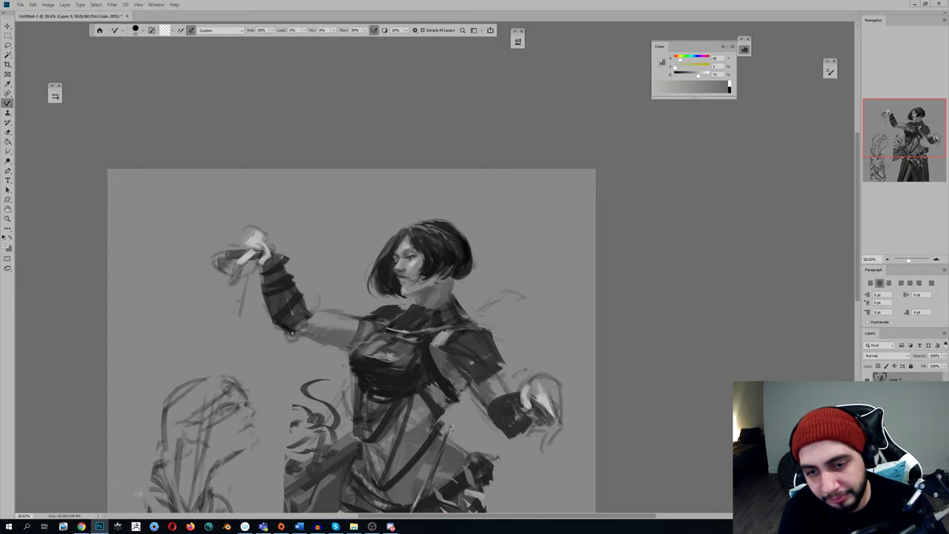
key("shift+b")
left_click(419, 245, "alt")
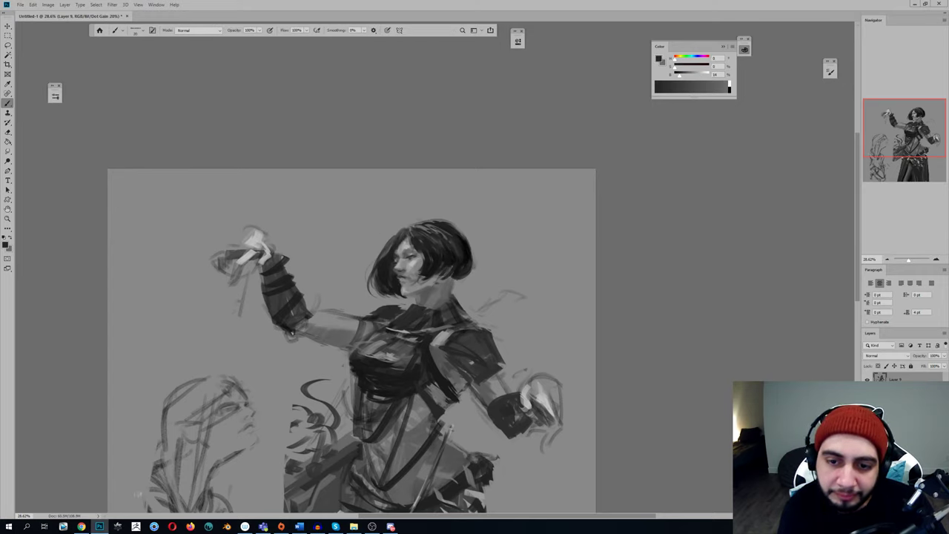
left_click(405, 252, "alt")
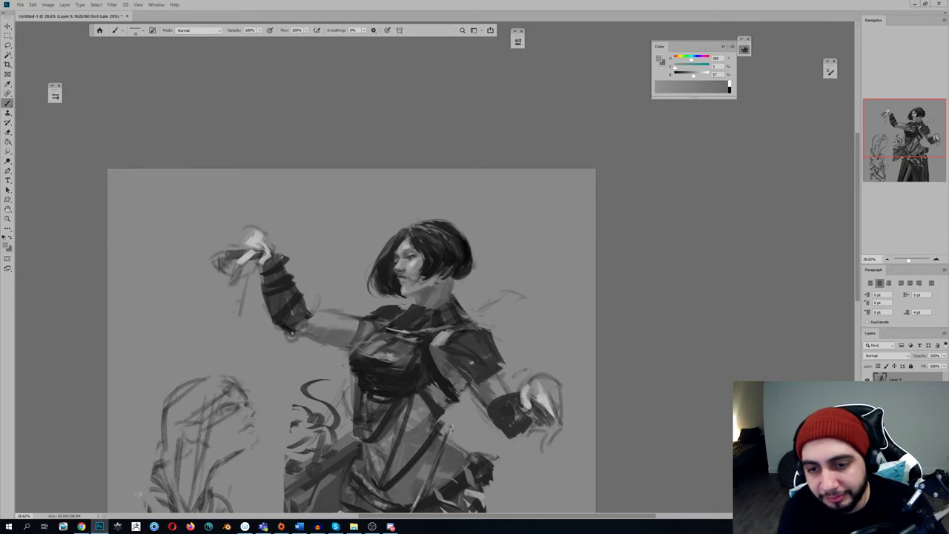
left_click(393, 261, "alt")
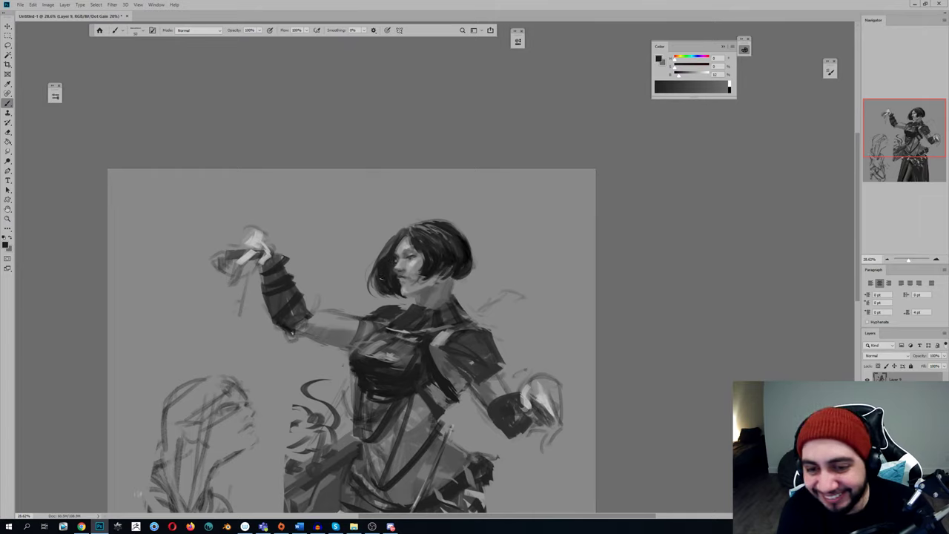
key("shift+b")
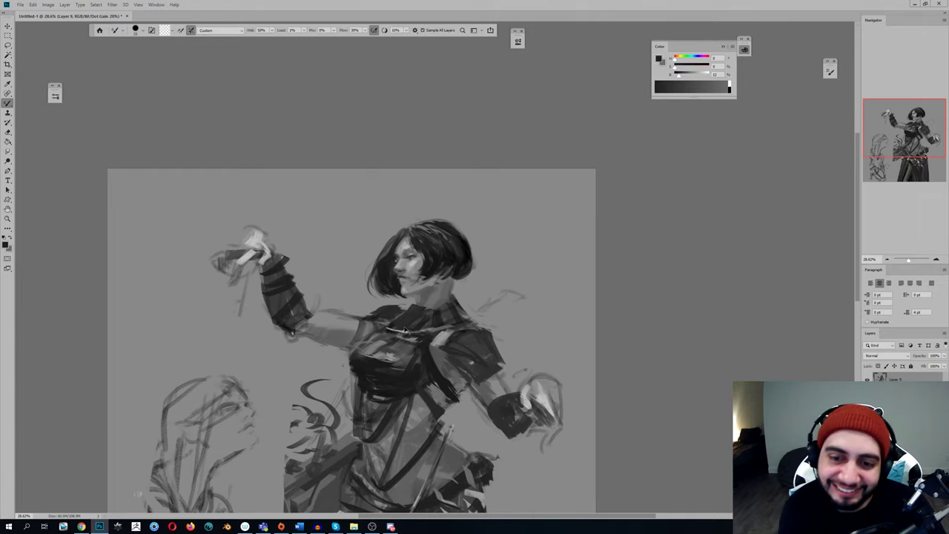
Touch up the neck below the jaw with sampled mid greys and the Mixer Brush, checking the mirrored view and dismissing the save dialog
key("ctrl+shift+h")
key("shift+b")
left_click(286, 294, "alt")
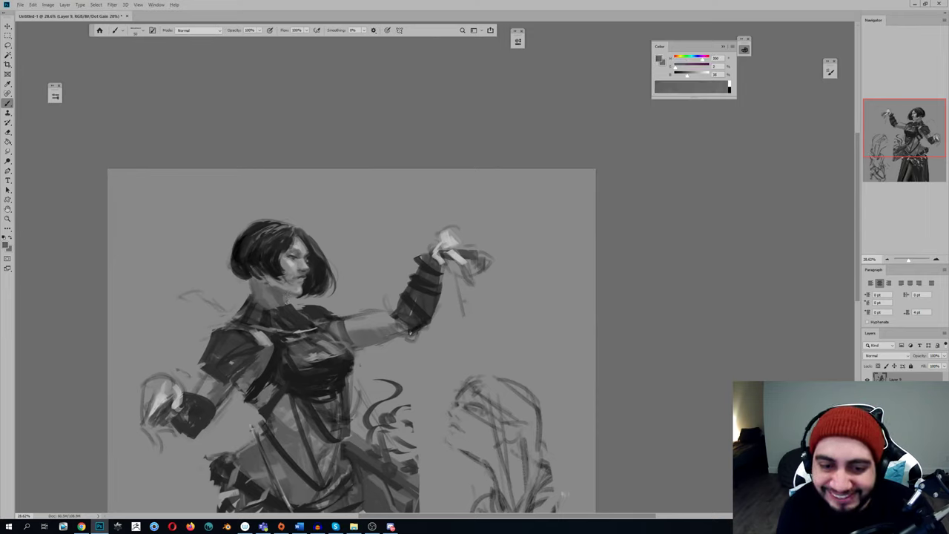
key("h")
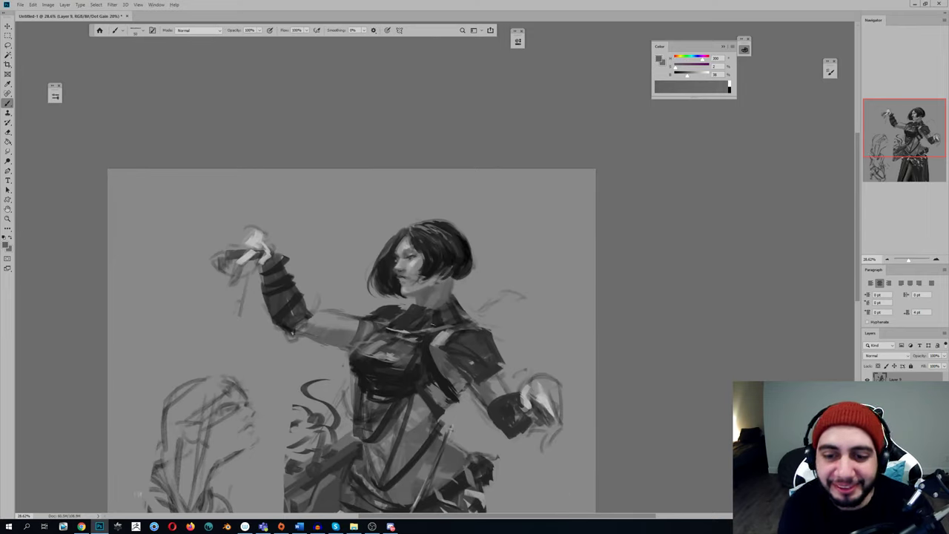
left_click(437, 285, "alt")
left_click(441, 299, "alt")
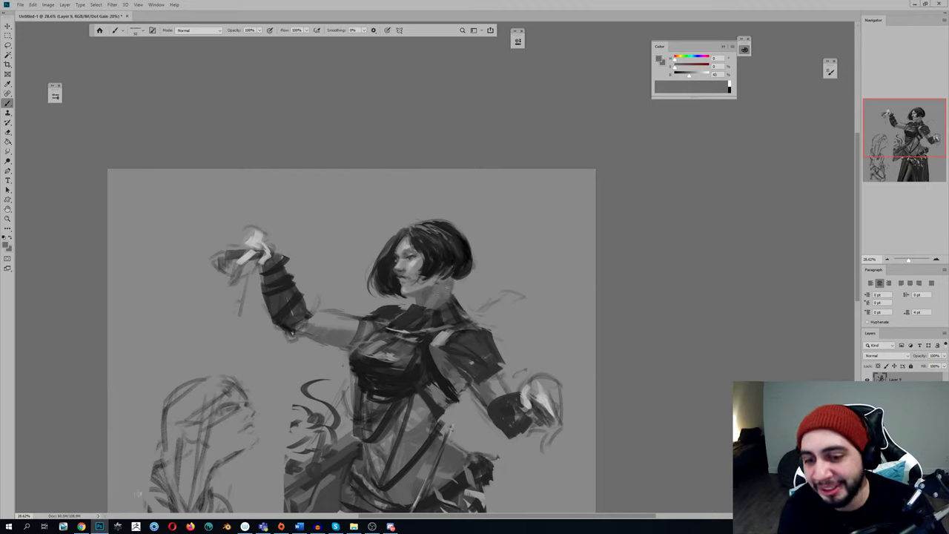
key("shift+b")
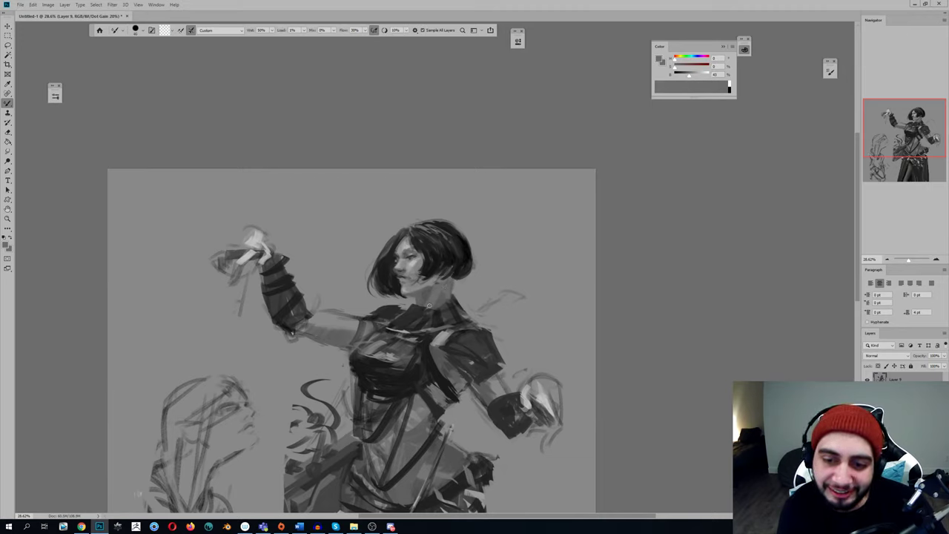
key("h")
key("h")
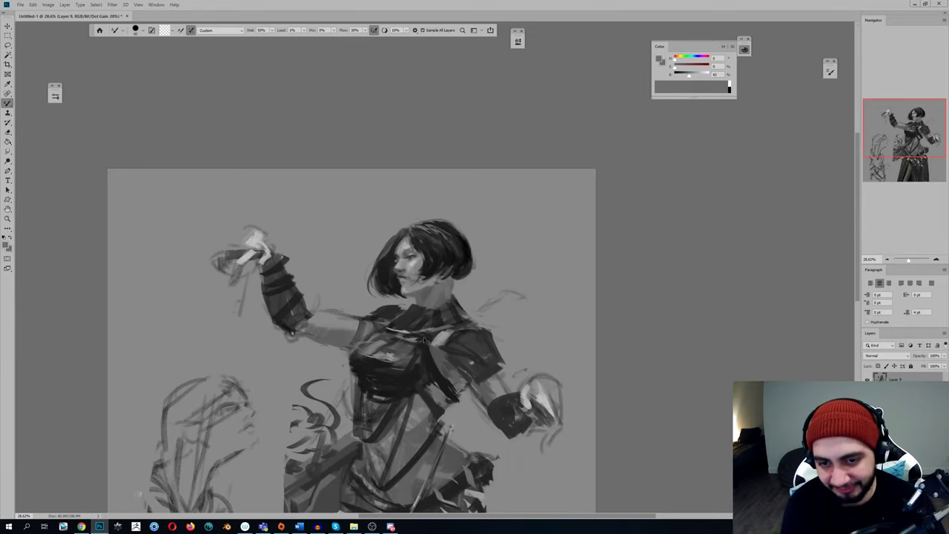
key("ctrl+s")
left_click(486, 405)
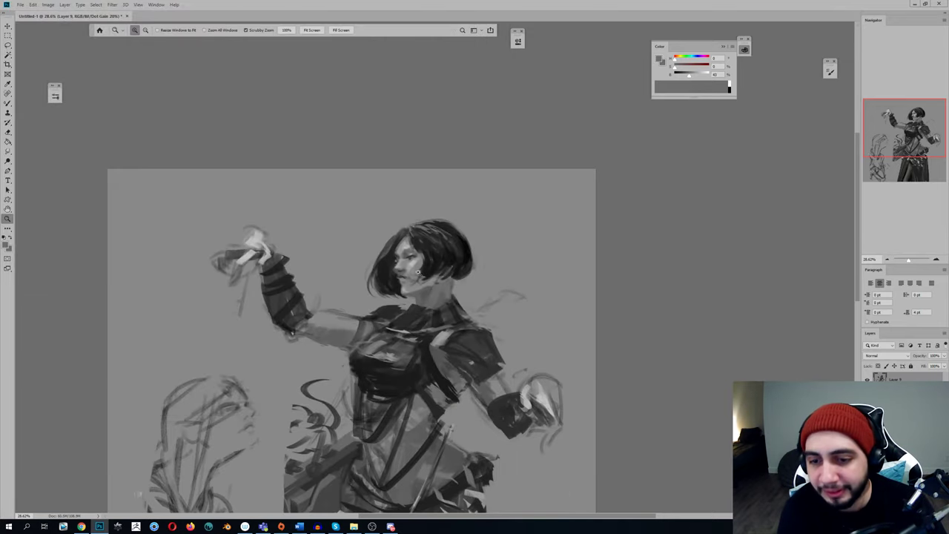
Repaint the front lock of hair beside the face with sampled dark and grey strands, using a smaller brush
scroll(428, 254, "up", 2)
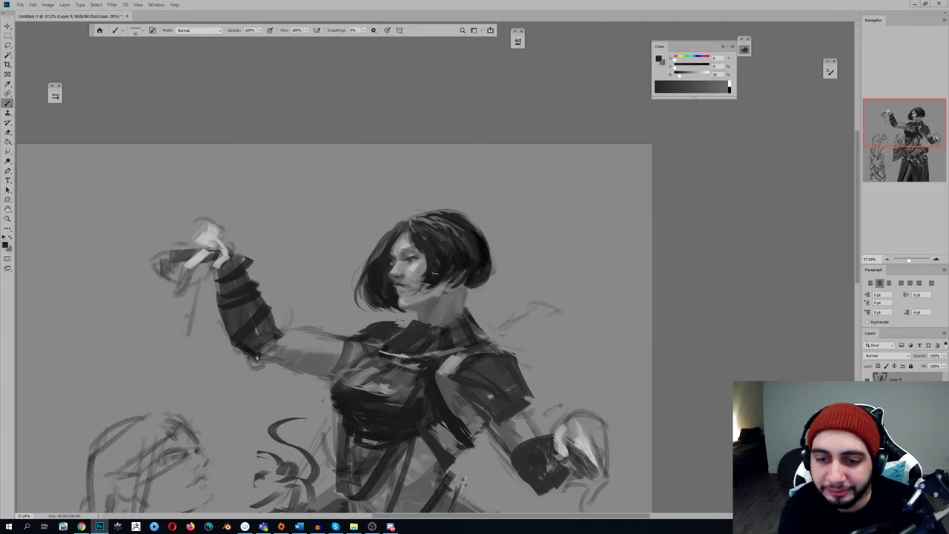
left_click(432, 282, "alt")
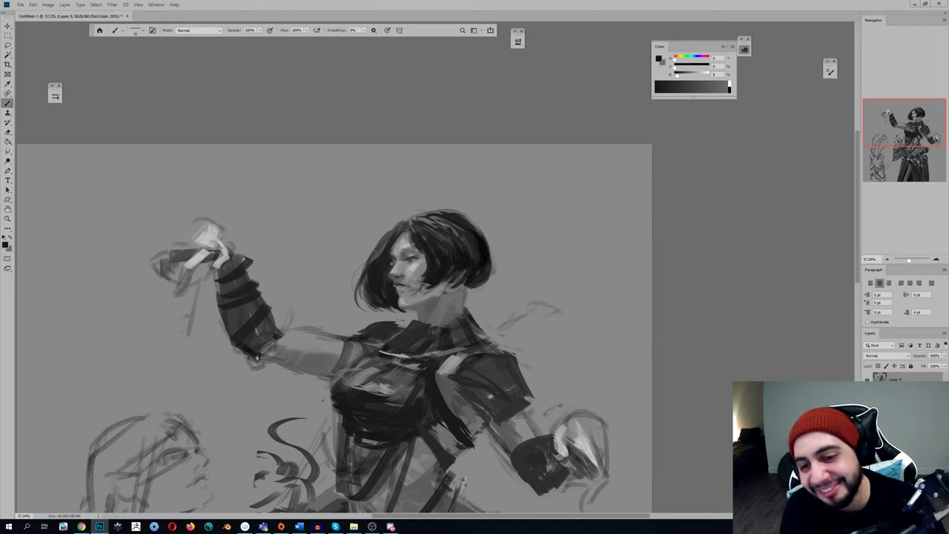
left_click(382, 249, "alt")
mouse_move(397, 233)
left_mouse_down()
mouse_move(369, 284)
mouse_move(376, 300)
left_mouse_up()
key("bracketleft")
key("bracketleft")
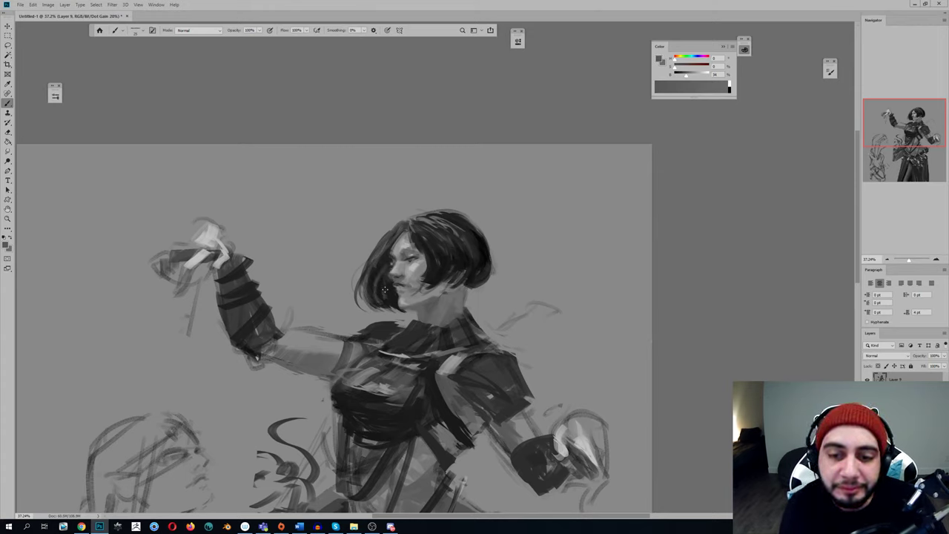
left_click(387, 262, "alt")
left_click_drag(386, 264, 379, 291)
Add dark strokes over the back of the bob and grey strands across the crown with sampled tones
left_click(439, 270, "alt")
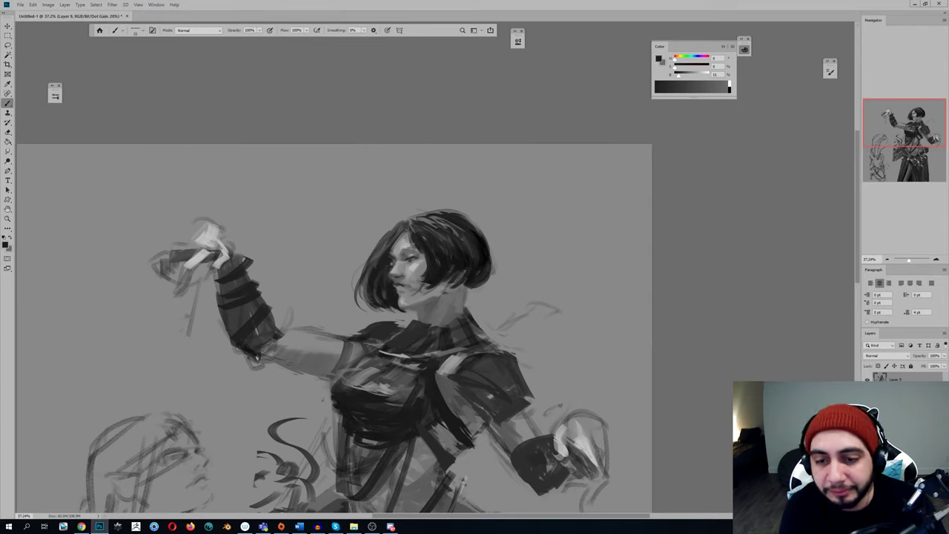
mouse_move(445, 283)
left_mouse_down()
mouse_move(438, 291)
mouse_move(449, 287)
mouse_move(436, 270)
mouse_move(452, 243)
mouse_move(477, 258)
mouse_move(467, 242)
left_mouse_up()
left_click(443, 274, "alt")
left_click(431, 229, "alt")
left_click_drag(419, 223, 460, 236)
Blend the crown strands with the Mixer Brush in the mirrored view and add a sampled-tone stroke at the hair parting
key("F2")
key("shift+b")
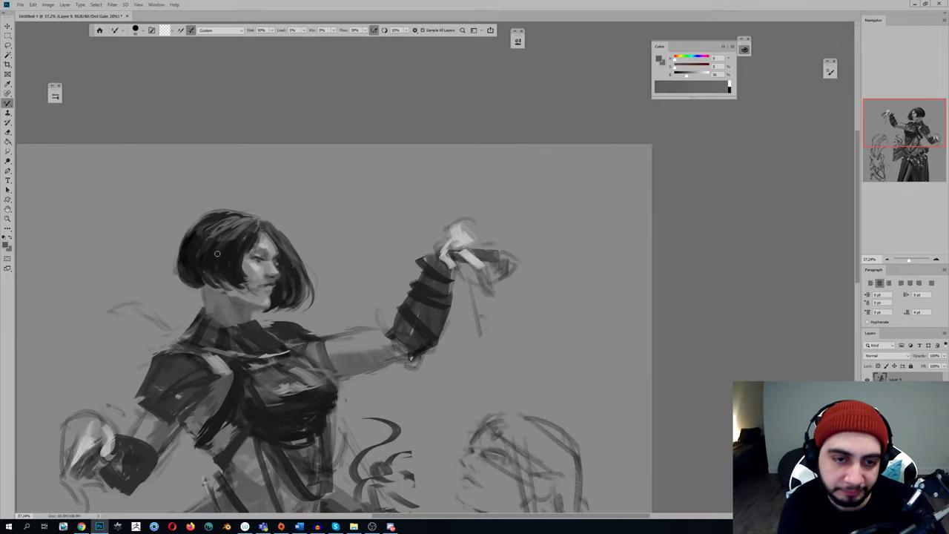
mouse_move(220, 229)
left_mouse_down()
mouse_move(243, 221)
mouse_move(217, 218)
mouse_move(247, 228)
mouse_move(206, 238)
left_mouse_up()
key("shift+b")
left_click(225, 245, "alt")
left_click(245, 246, "alt")
mouse_move(257, 221)
left_mouse_down()
mouse_move(247, 227)
mouse_move(250, 212)
left_mouse_up()
Paint a light highlight along the hair parting with the light grey sampled from the forehead
key("h")
key("shift+b")
key("shift+b")
left_click(276, 240, "alt")
mouse_move(420, 225)
left_mouse_down()
mouse_move(402, 217)
mouse_move(448, 208)
mouse_move(424, 213)
left_mouse_up()
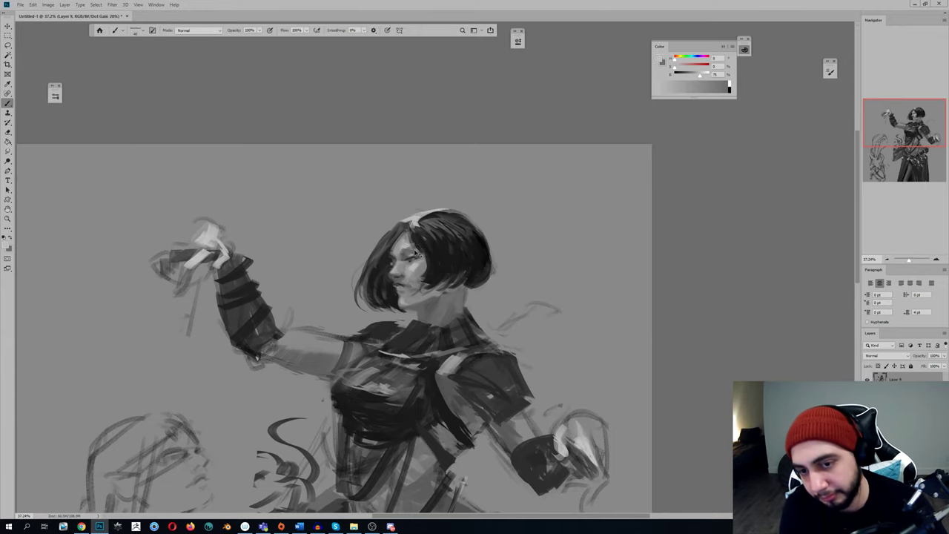
Switch the Mixer Brush to a bristle-textured tip from the Sketchers set and blend the parting highlight back into the crown
key("h")
left_click(252, 226, "alt")
key("shift+b")
right_click(303, 229)
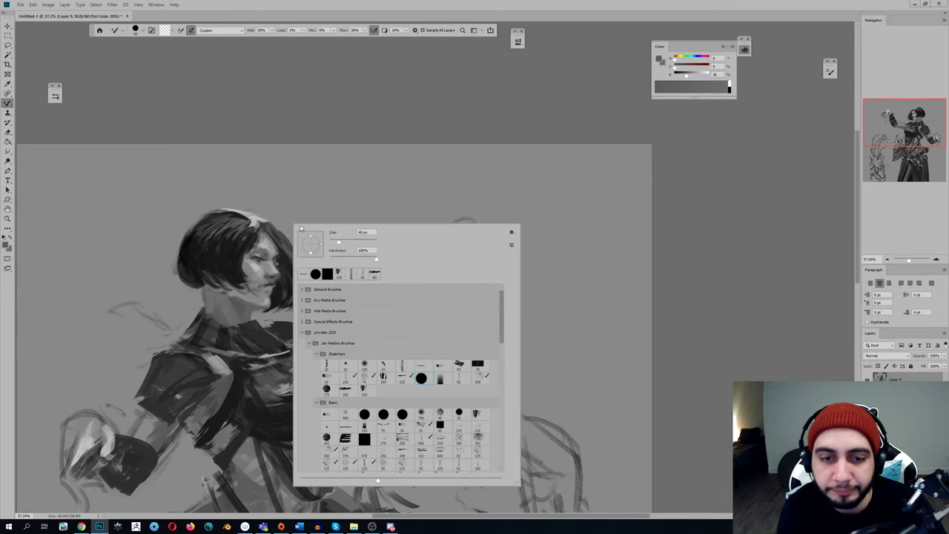
left_click(368, 388)
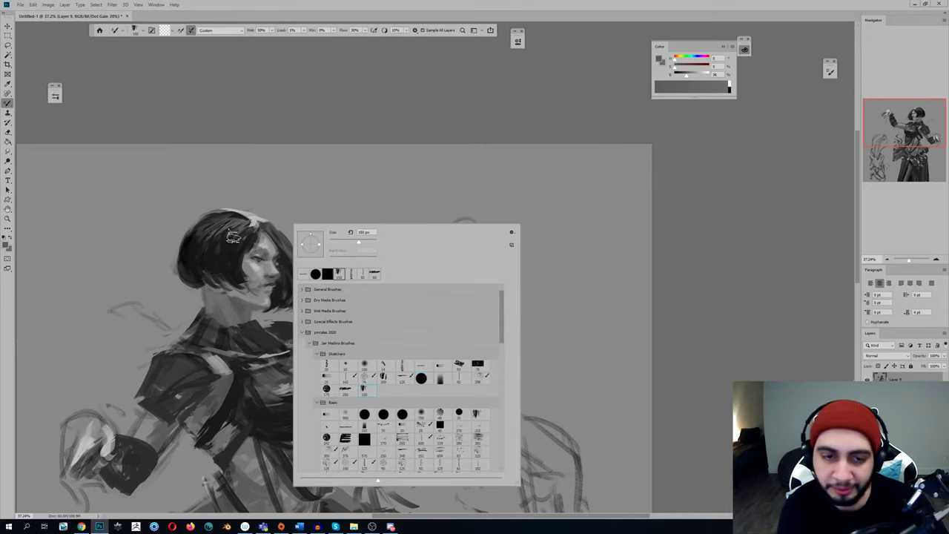
left_click(232, 235)
mouse_move(248, 222)
left_mouse_down()
mouse_move(224, 226)
mouse_move(244, 227)
mouse_move(239, 235)
mouse_move(246, 222)
mouse_move(208, 227)
left_mouse_up()
Touch up the crown around the hair parting with the regular brush, using dark and light grey tones sampled from the hair
key("ctrl+shift+h")
left_click_drag(331, 239, 353, 239)
key("b")
left_click(336, 221, "alt")
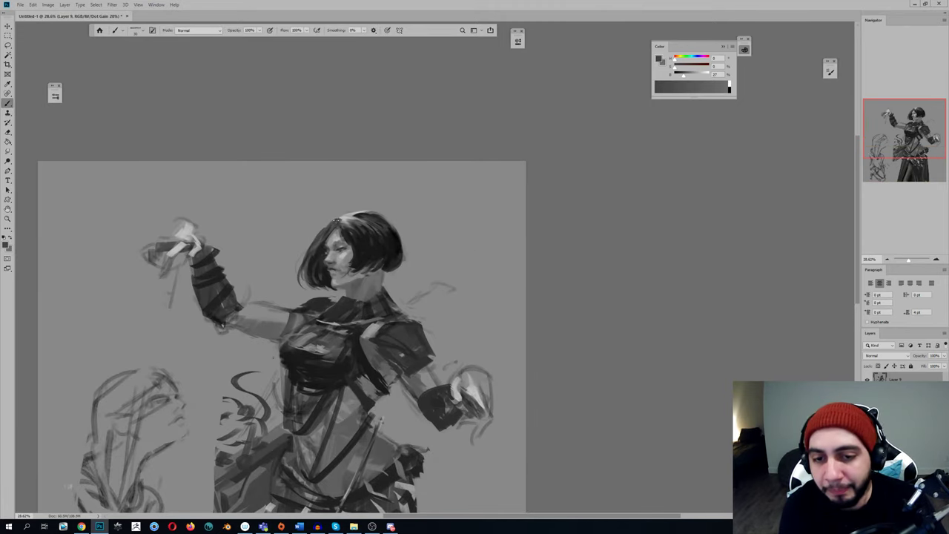
left_click(345, 220, "alt")
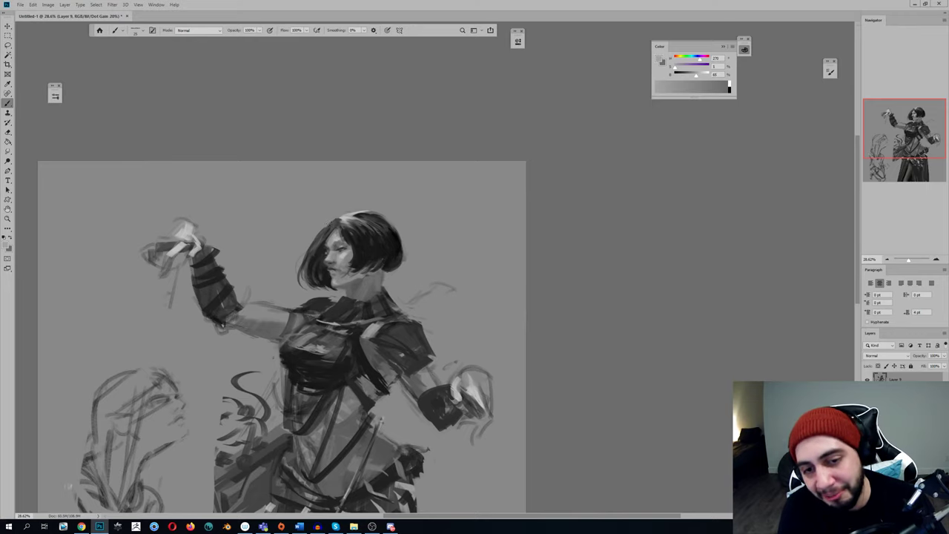
left_click(330, 226, "alt")
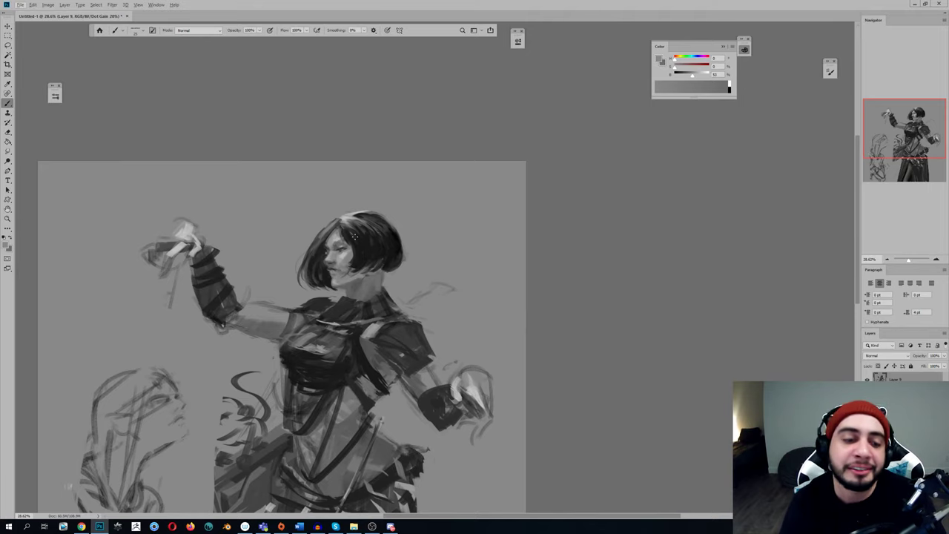
Paint light grey highlight strands along the top of the crown in the flipped view, resampling tones from the parting highlight
key("ctrl+shift+h")
key("z")
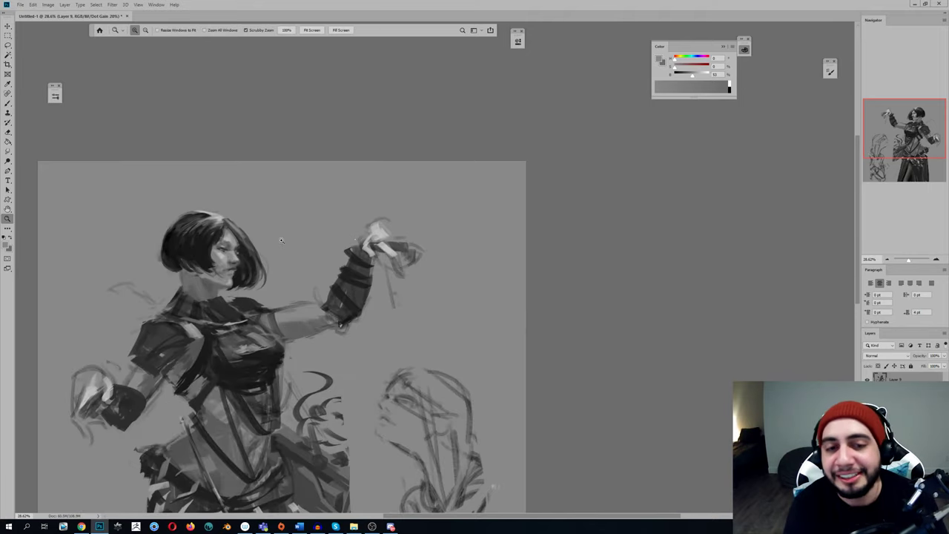
left_click_drag(198, 226, 210, 225)
key("b")
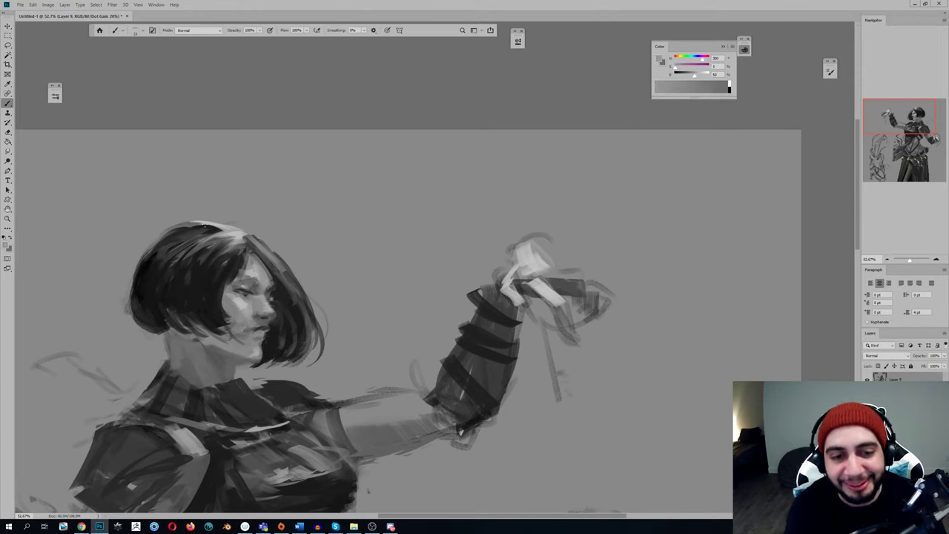
left_click(221, 226, "alt")
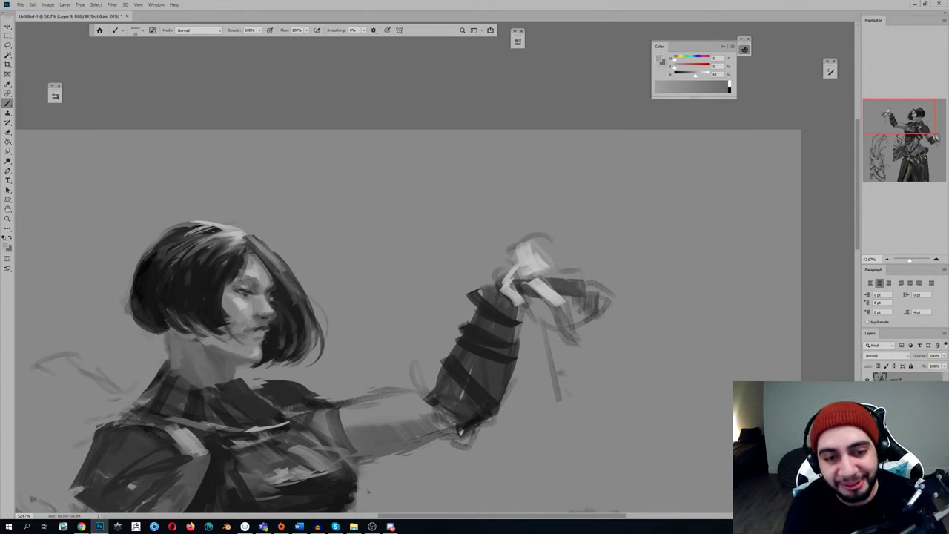
left_click(218, 232, "alt")
left_click(223, 228, "alt")
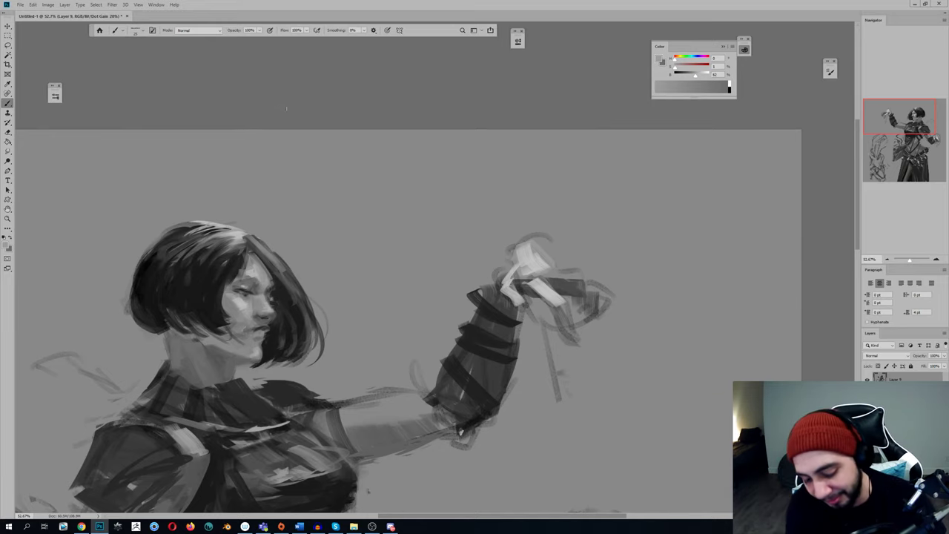
Deepen the side and back of the bob with broad strokes of near-black sampled from the back of the hair
key("ctrl+shift+h")
left_click_drag(360, 282, 305, 319)
left_click(356, 319, "alt")
left_click(368, 319, "alt")
left_click_drag(345, 342, 369, 295)
left_click(547, 290, "alt")
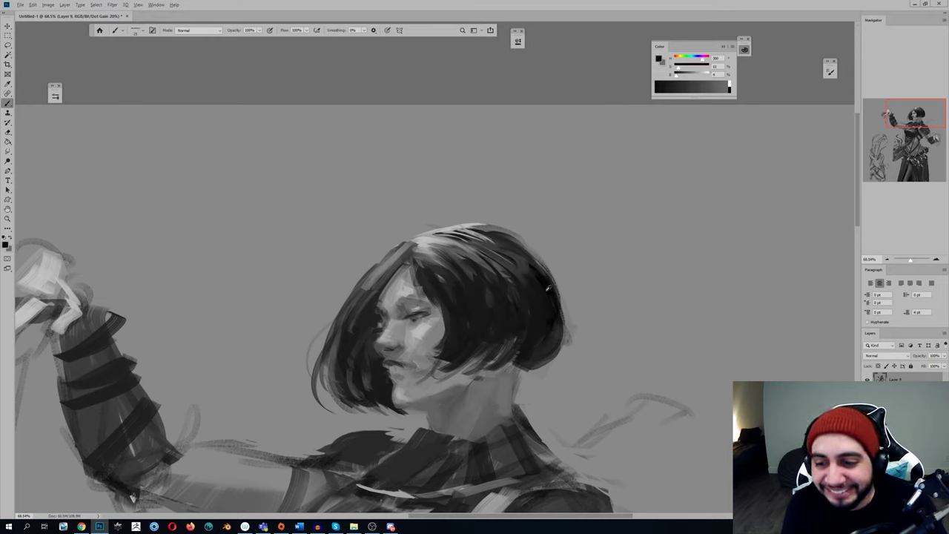
mouse_move(486, 316)
left_mouse_down()
mouse_move(497, 283)
mouse_move(529, 275)
left_mouse_up()
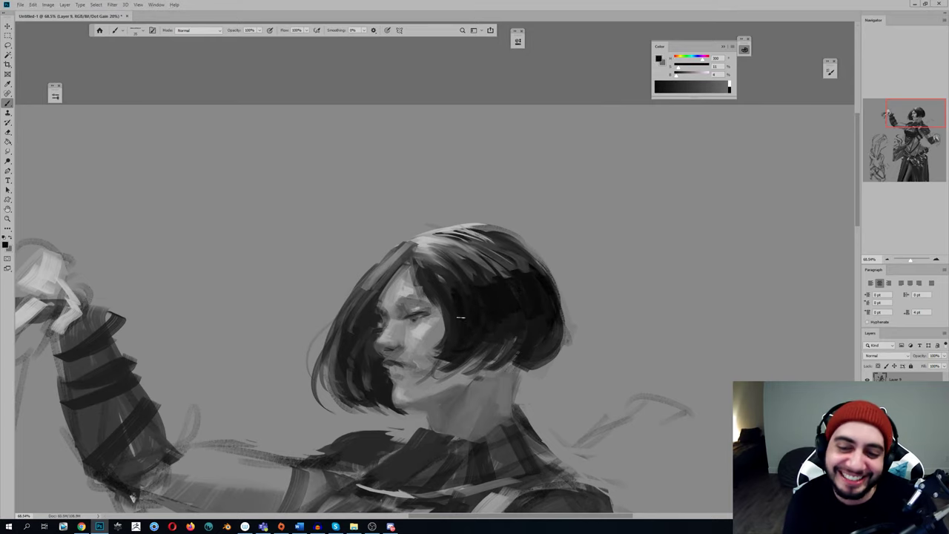
Blend the darkened hair with the Mixer Brush and add dark strokes along the hair edges framing the face
key("shift+b")
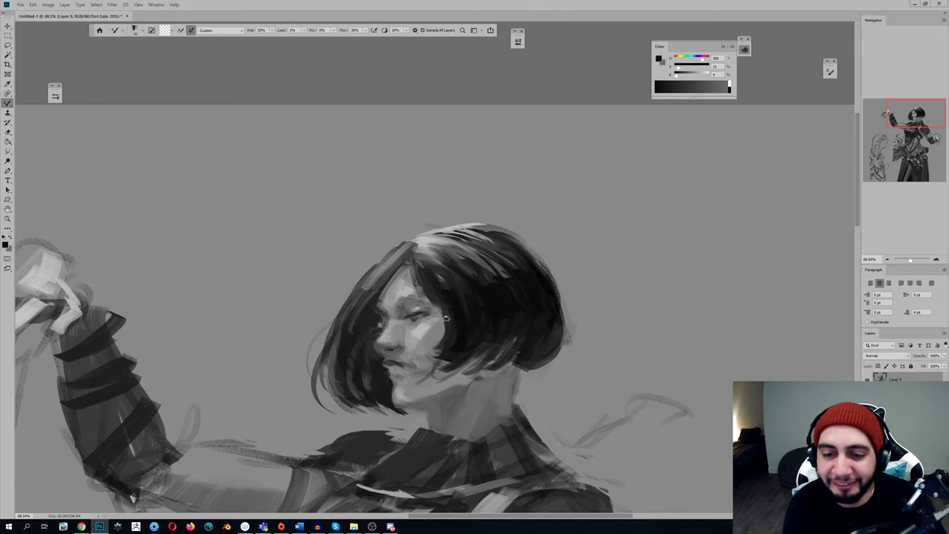
key("shift+b")
left_click_drag(432, 285, 446, 312)
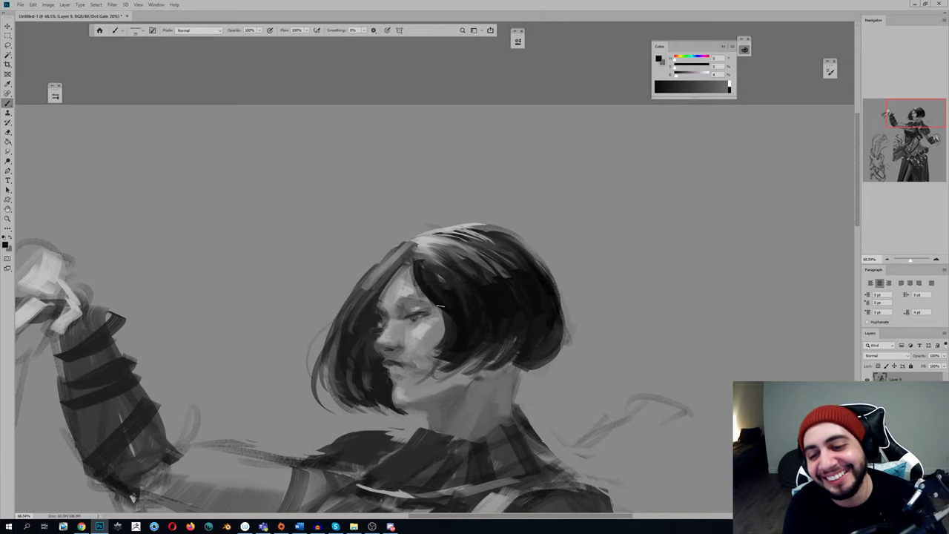
key("ctrl+f")
left_click_drag(336, 302, 293, 304)
key("ctrl+f")
scroll(430, 297, "up", 3)
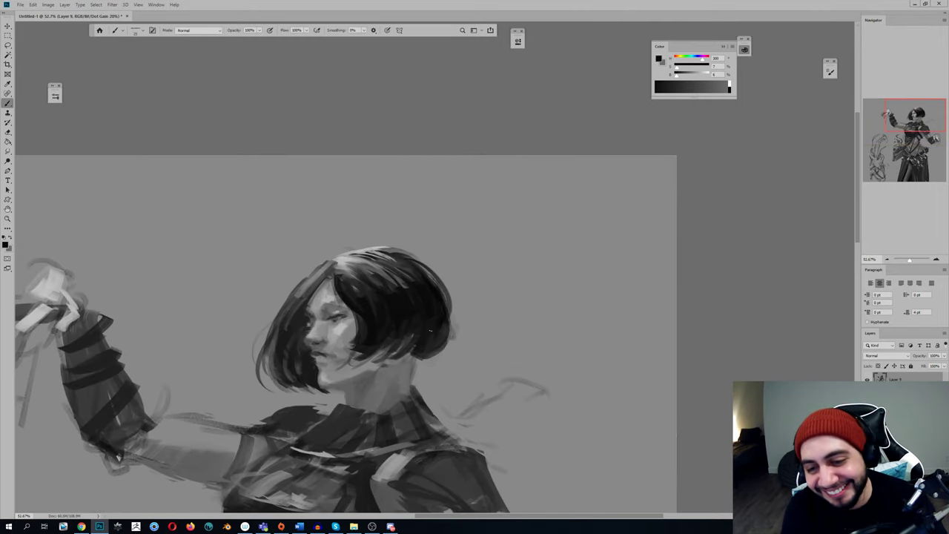
Soften the front lock with the Mixer Brush, refine the bob's lower tips with dark strokes, and check the head in mirrored view
key("shift+b")
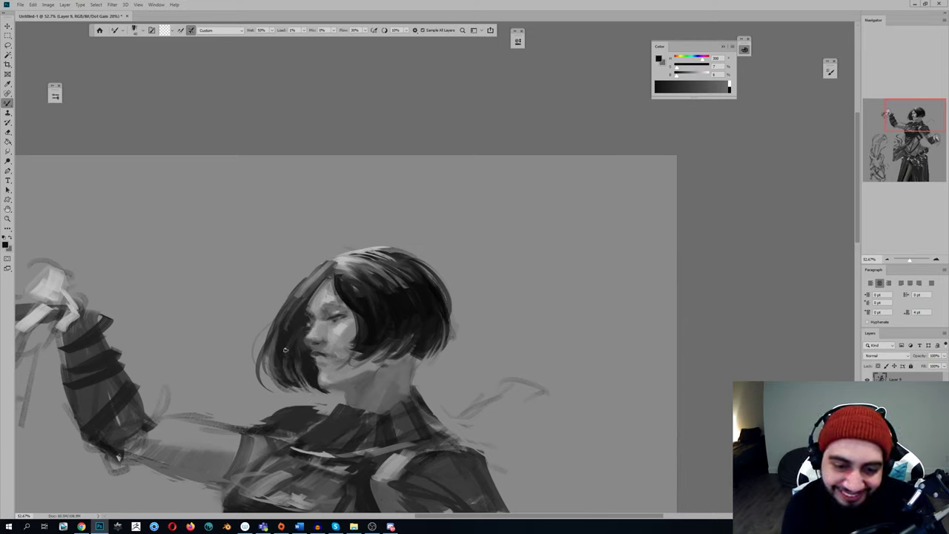
key("shift+b")
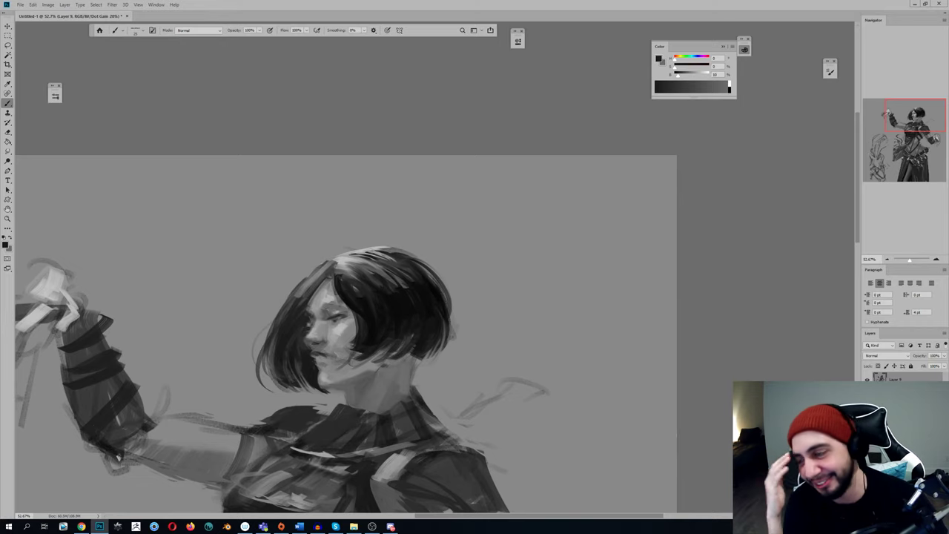
key("ctrl+shift+h")
key("ctrl+shift+h")
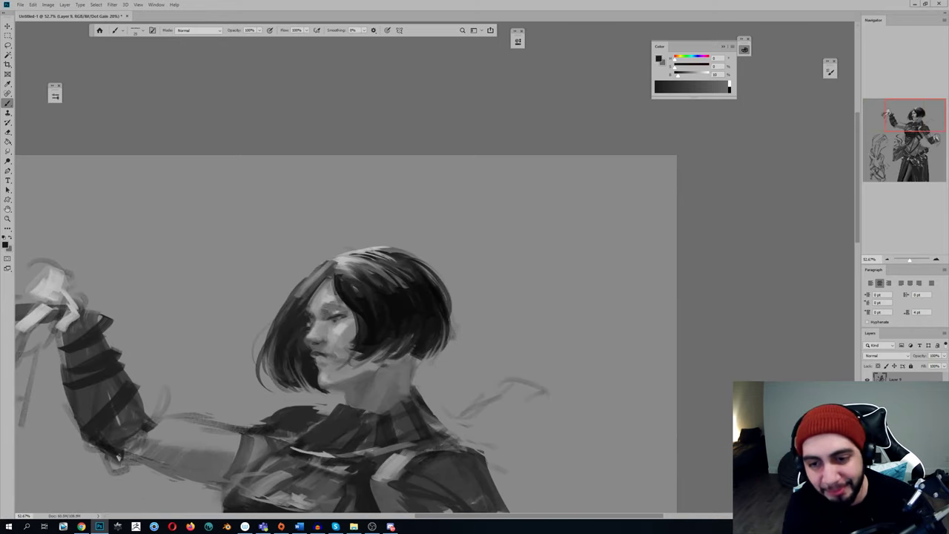
Add grey strands across the crown with tones sampled from the hair and background, and blend them with the Mixer Brush
left_click(391, 285, "alt")
left_click_drag(395, 275, 340, 259)
left_click(383, 279, "alt")
left_click(364, 280, "alt")
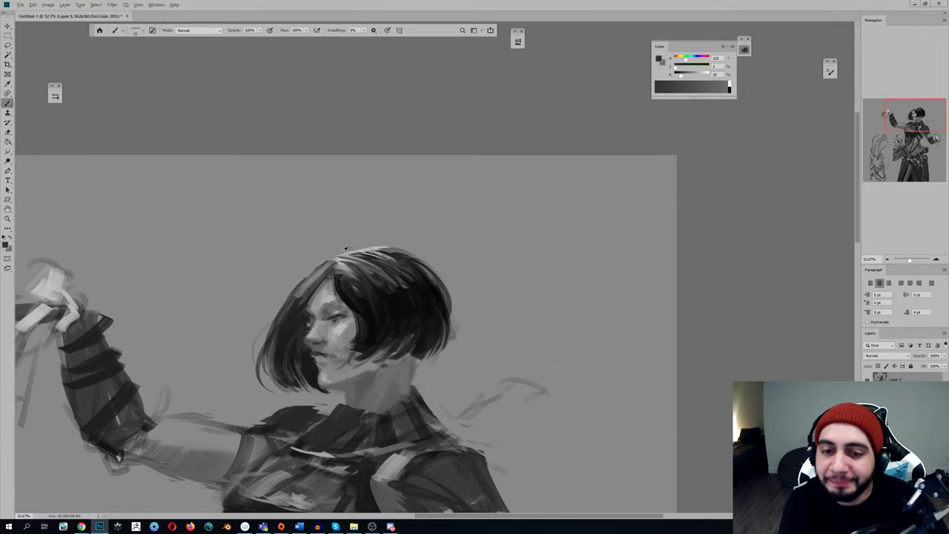
left_click(345, 250, "alt")
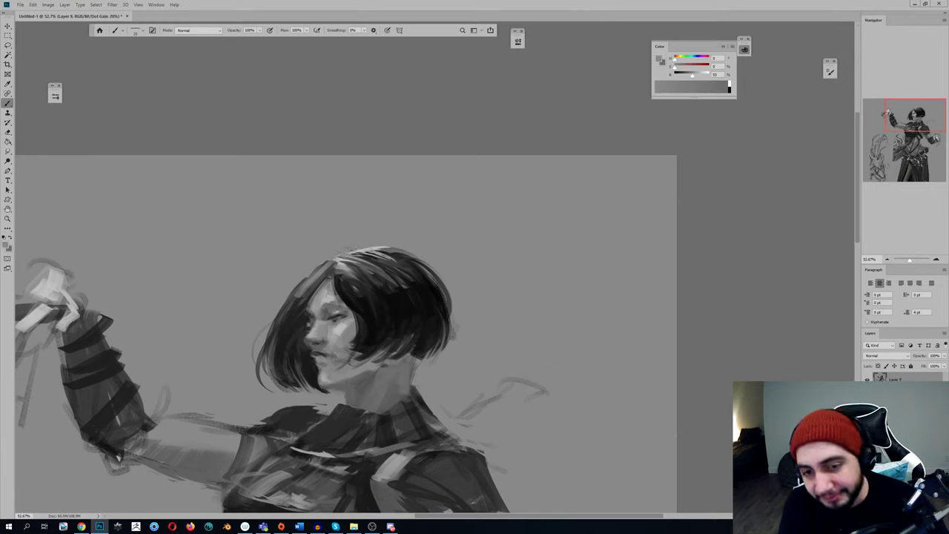
key("shift+b")
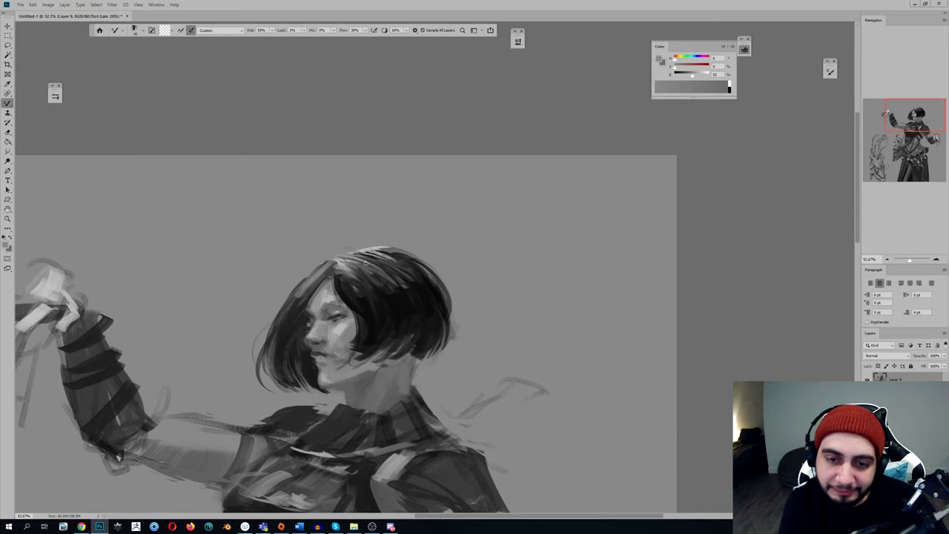
mouse_move(380, 251)
left_mouse_down()
mouse_move(408, 257)
mouse_move(356, 252)
left_mouse_up()
Paint curved grey strands from the parting across the crown and side of the bob with tones sampled from the hair
key("z")
key("F2")
mouse_move(292, 257)
left_mouse_down()
mouse_move(326, 261)
mouse_move(335, 250)
mouse_move(323, 252)
mouse_move(322, 285)
left_mouse_up()
key("b")
left_click(326, 266, "alt")
left_click(341, 249, "alt")
mouse_move(346, 250)
left_mouse_down()
mouse_move(320, 285)
mouse_move(293, 279)
left_mouse_up()
mouse_move(323, 248)
left_mouse_down()
mouse_move(304, 276)
mouse_move(282, 276)
mouse_move(319, 270)
mouse_move(316, 319)
mouse_move(329, 331)
left_mouse_up()
left_click(307, 295, "alt")
left_click(339, 261, "alt")
Blend the front lock with the Mixer Brush, sample a dark hair tone, and choose a different brush preset for painting
key("ctrl+h")
key("z")
mouse_move(572, 301)
left_mouse_down()
mouse_move(536, 261)
mouse_move(568, 294)
left_mouse_up()
key("shift+b")
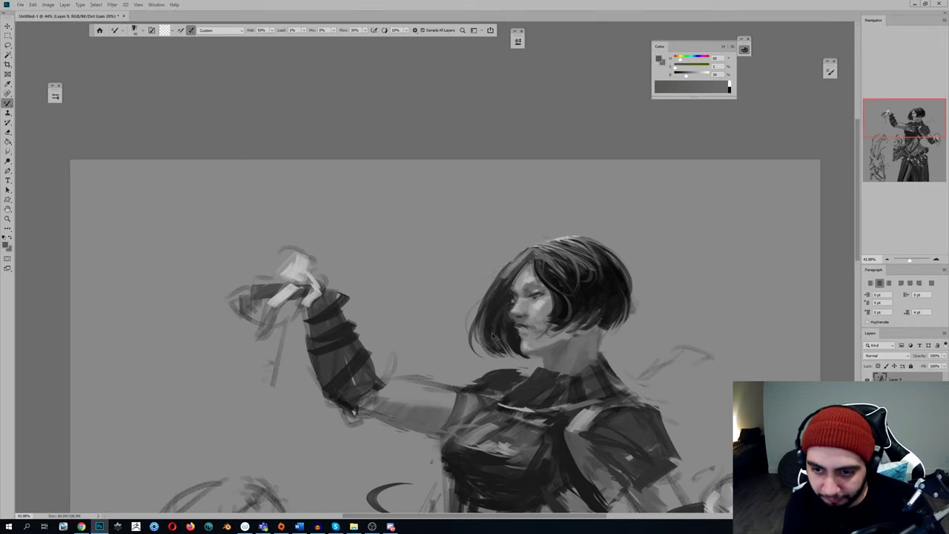
left_click(521, 253, "alt")
right_click(575, 258)
double_click(608, 408)
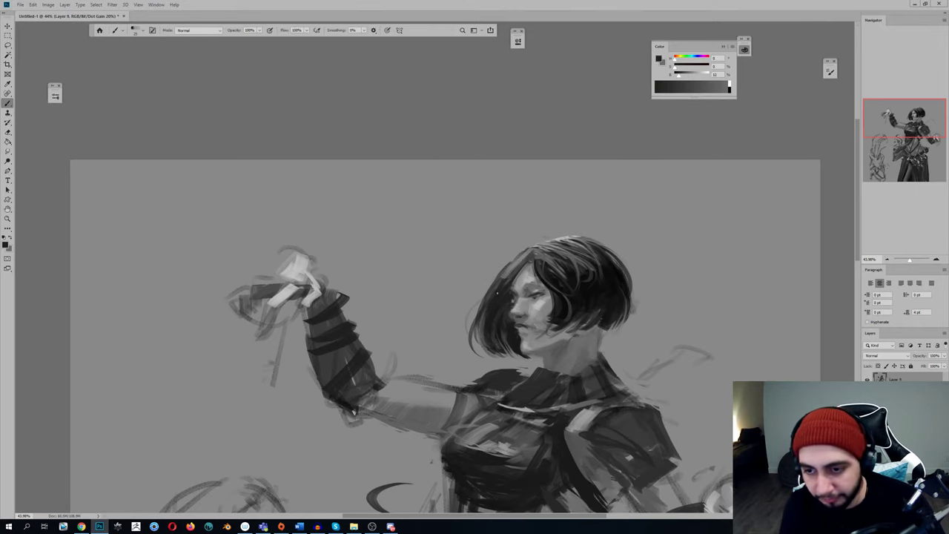
Draw thin near-black flyaway strands curving out from the parting and front lock ahead of the face
left_click(545, 278, "alt")
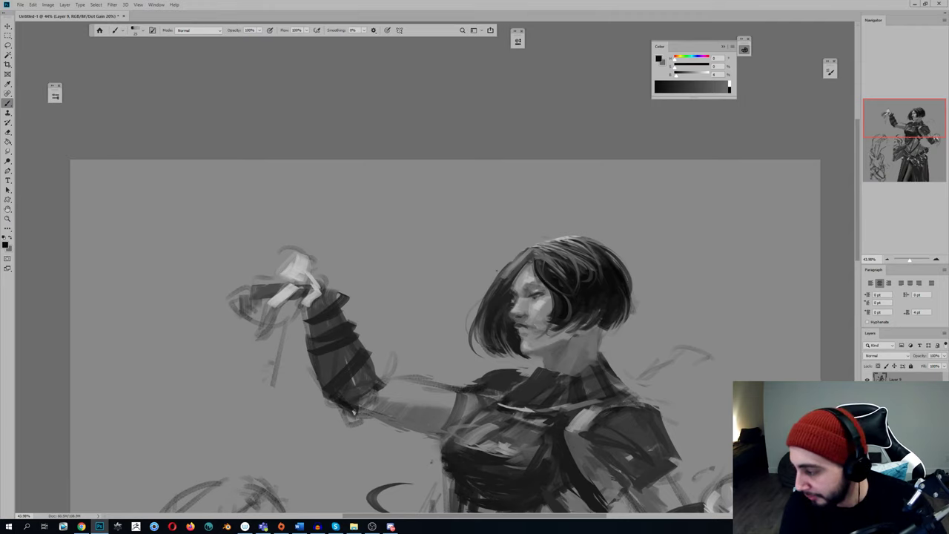
left_click_drag(530, 256, 467, 318)
key("ctrl+z")
left_click_drag(528, 254, 460, 327)
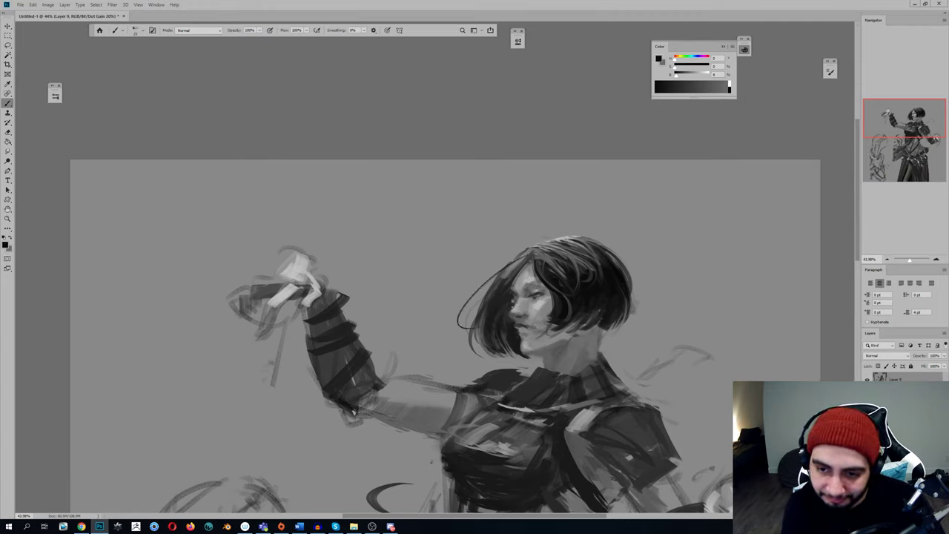
left_click_drag(495, 289, 466, 359)
key("ctrl+z")
left_click_drag(475, 320, 466, 360)
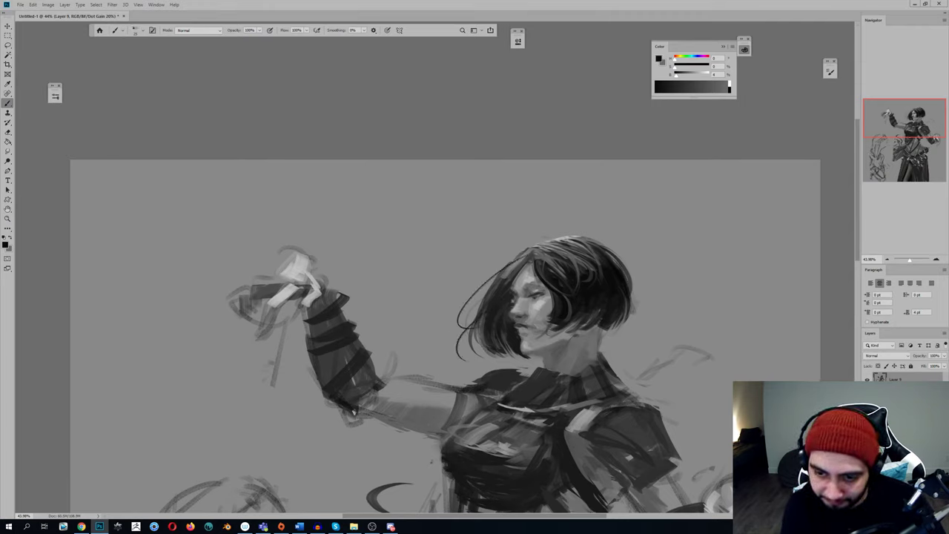
Draw thin dark flyaway strands off the back of the bob and at the nape in mirrored view, undoing the unwanted strokes
key("h")
left_click_drag(290, 250, 241, 306)
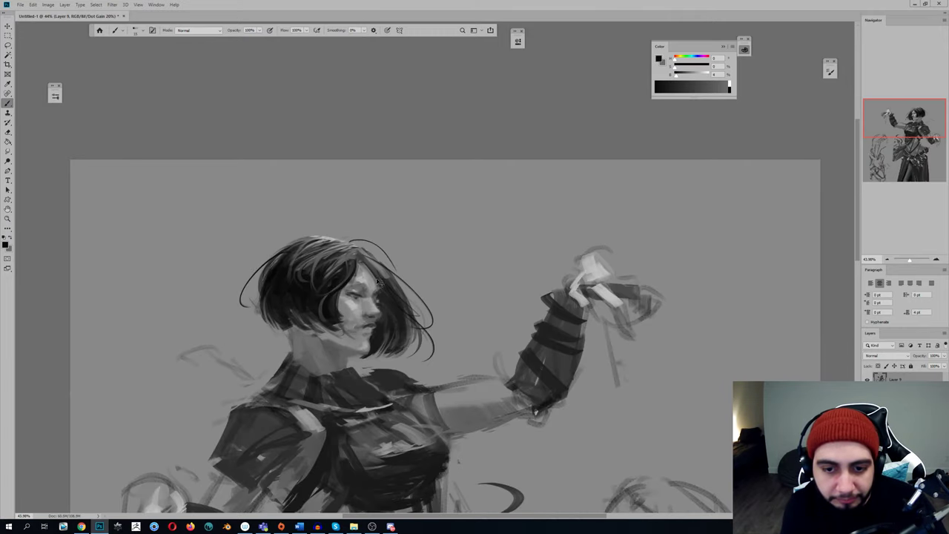
mouse_move(340, 299)
left_mouse_down()
mouse_move(349, 315)
mouse_move(316, 301)
mouse_move(257, 373)
left_mouse_up()
key("ctrl+z")
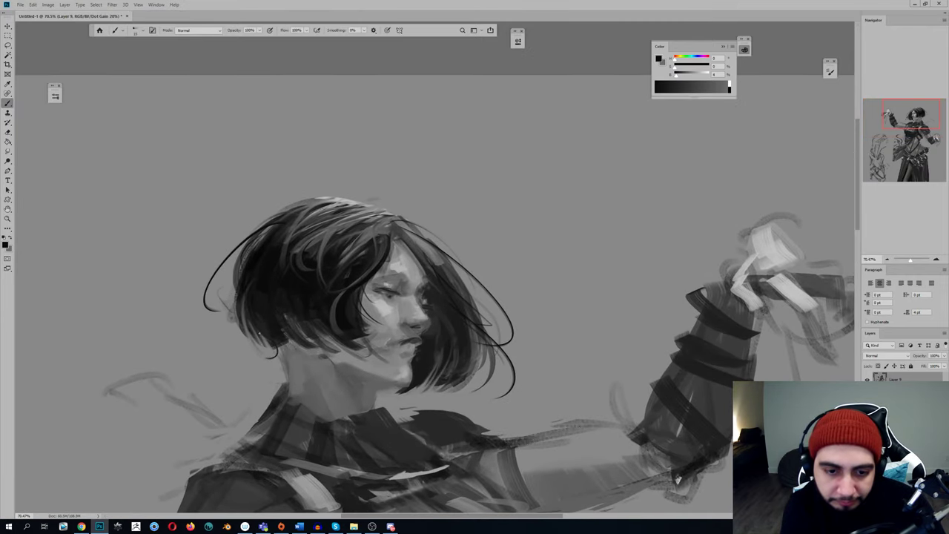
key("ctrl+z")
mouse_move(270, 341)
left_mouse_down()
mouse_move(266, 363)
mouse_move(282, 356)
mouse_move(261, 339)
mouse_move(255, 350)
mouse_move(226, 273)
mouse_move(249, 248)
mouse_move(240, 270)
left_mouse_up()
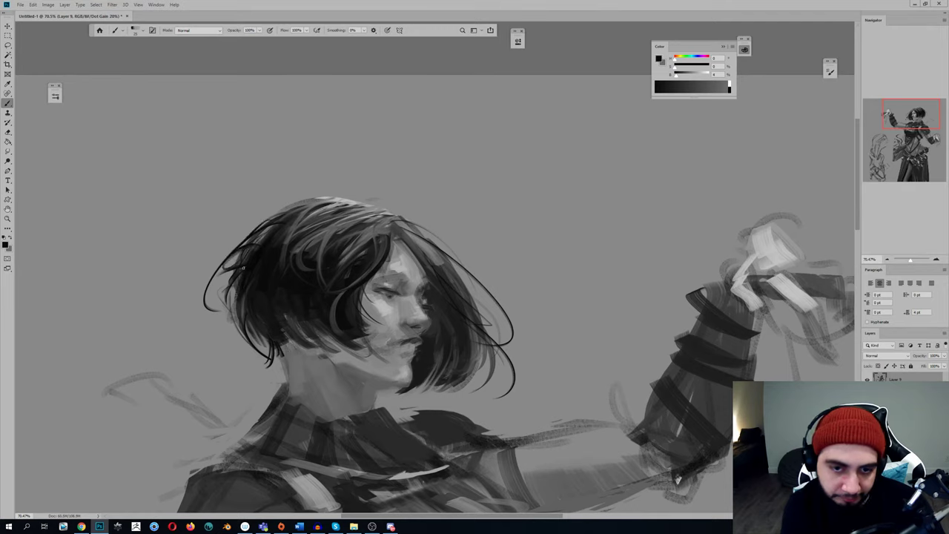
Sample the light grey of the crown highlight and paint thin light strands running from the hair parting
left_click(338, 198, "alt")
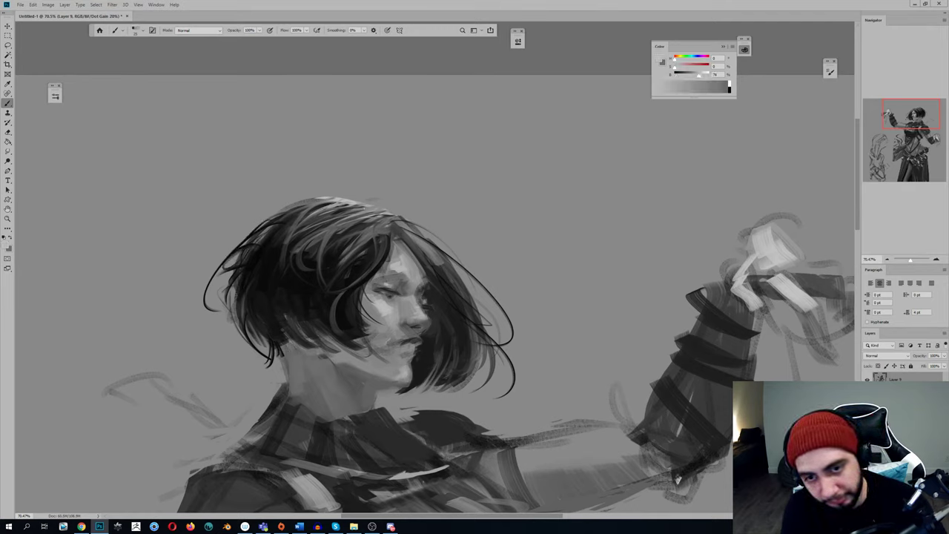
mouse_move(397, 222)
left_mouse_down()
mouse_move(338, 240)
mouse_move(337, 265)
left_mouse_up()
key("ctrl+shift+h")
key("z")
left_click_drag(519, 253, 344, 285)
left_click_drag(398, 266, 356, 284)
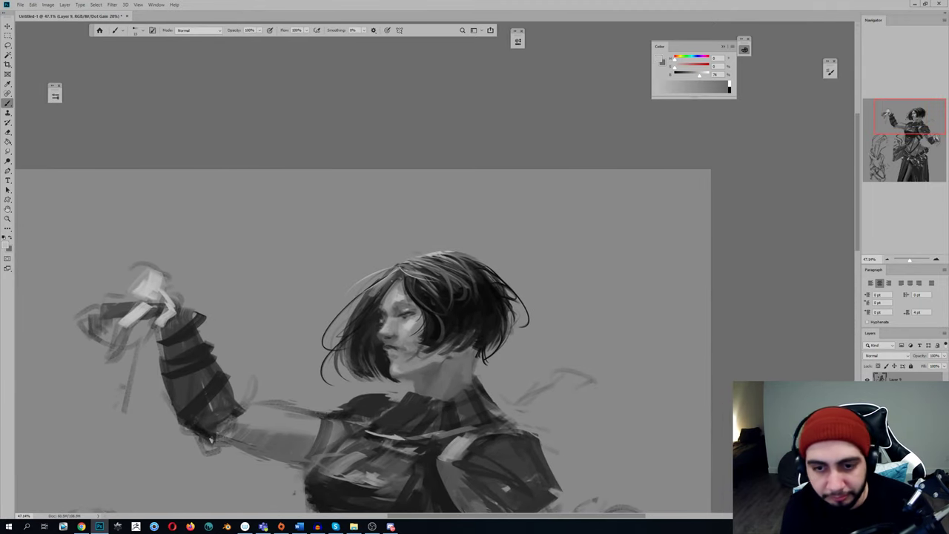
Add a thin light strand arcing over the back of the crown and undo the extra strokes near the parting
mouse_move(423, 255)
left_mouse_down()
mouse_move(449, 248)
mouse_move(506, 276)
left_mouse_up()
left_click_drag(446, 260, 497, 279)
key("ctrl+z")
mouse_move(428, 269)
left_mouse_down()
mouse_move(475, 289)
mouse_move(400, 275)
left_mouse_up()
key("ctrl+z")
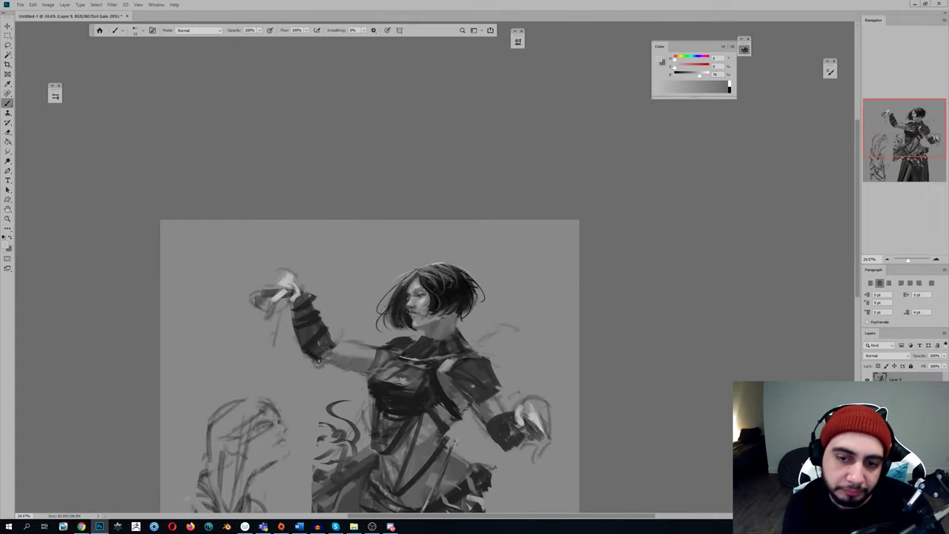
Soften the shading on the neck below the jaw with the Mixer Brush and check the whole figure in the flipped view
key("ctrl+shift+h")
left_click_drag(264, 288, 289, 294)
key("b")
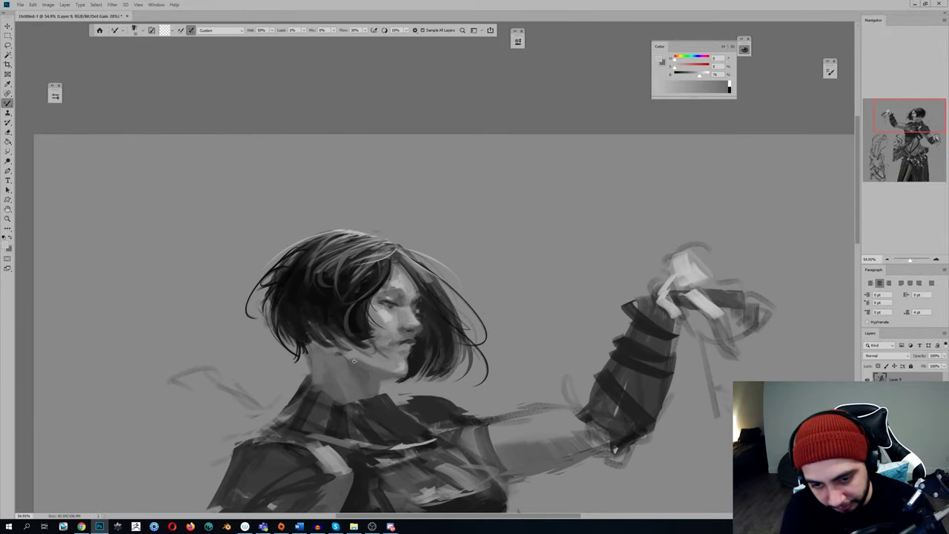
key("z")
left_click_drag(377, 359, 344, 365)
key("b")
key("ctrl+shift+h")
key("ctrl+s")
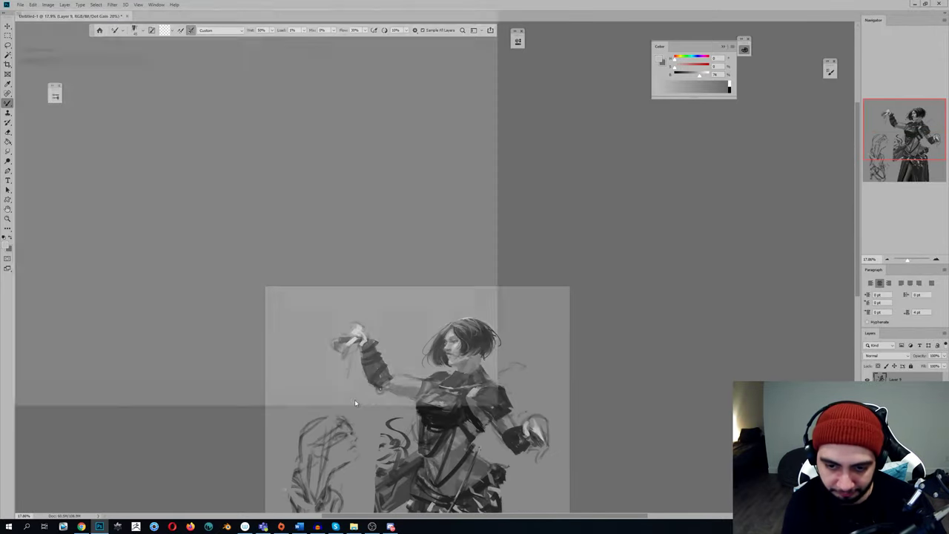
key("Escape")
Choose another brush preset, enlarge it, and paint the chest edge by the raised arm's shoulder with a dark sampled garment tone
key("z")
mouse_move(411, 400)
left_mouse_down()
mouse_move(377, 400)
mouse_move(414, 395)
left_mouse_up()
key("b")
key("ctrl+shift+h")
key("z")
key("b")
left_click(441, 399, "alt")
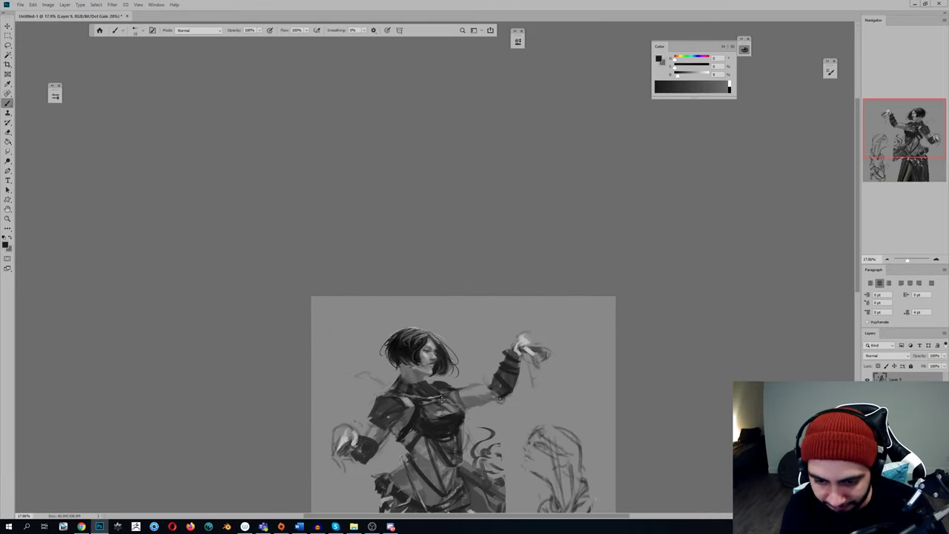
right_click(536, 443)
left_click(662, 397)
left_click(457, 386)
key("]")
key("]")
key("]")
left_click_drag(456, 391, 460, 401)
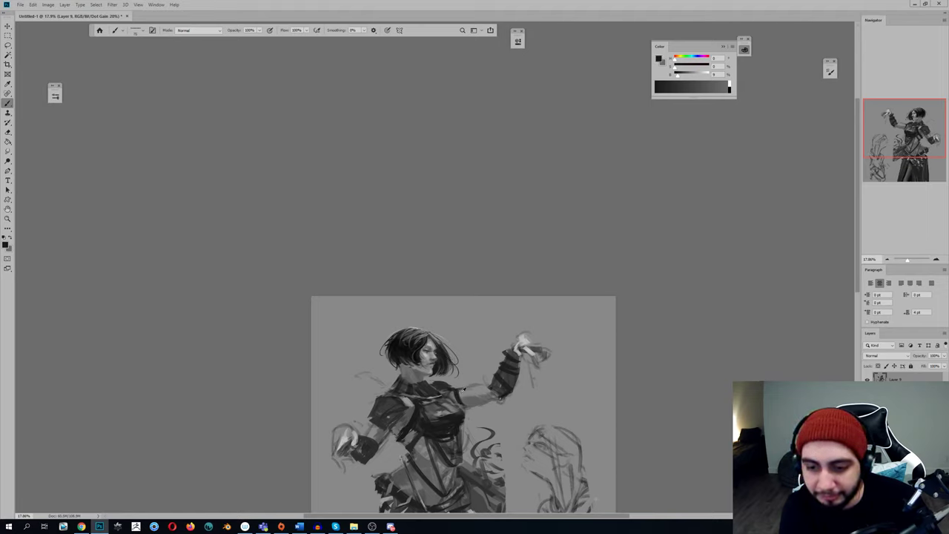
Paint touches of light grey sampled from the raised hand, and darken the lowered arm's sleeve edge with a sampled garment tone
left_click(528, 342, "alt")
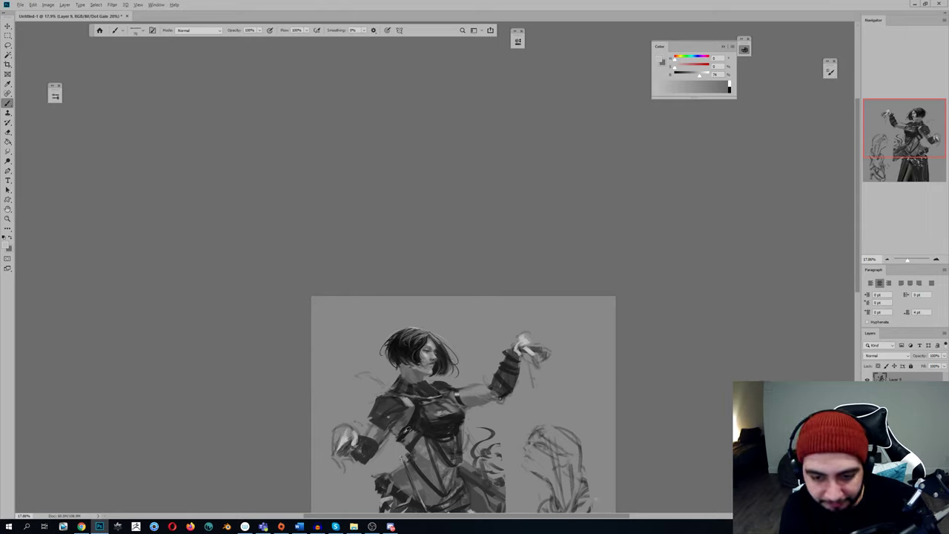
left_click(407, 429, "alt")
left_click_drag(387, 428, 393, 431)
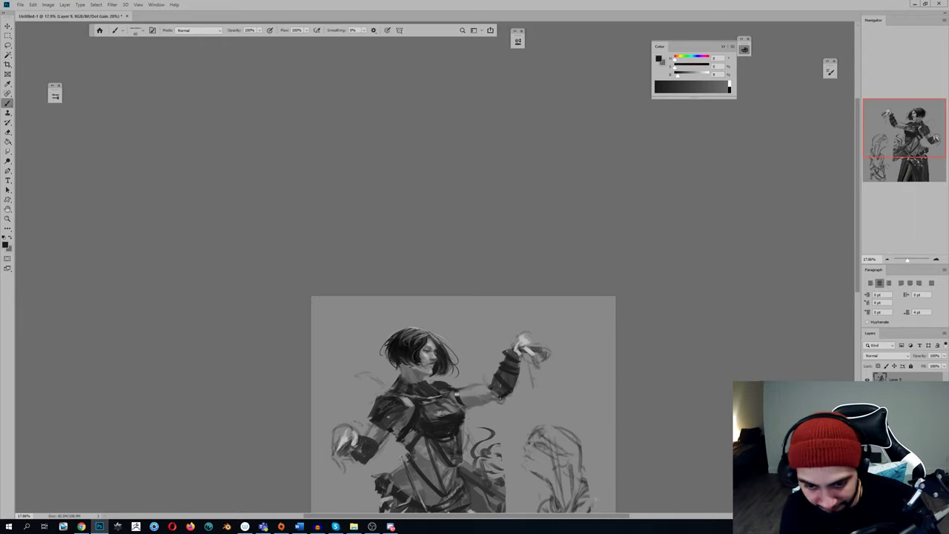
Touch up the lowered arm's shoulder with the dark garment tone, undo the extra stroke, and blend the shoulder edge with the Mixer Brush
left_click_drag(395, 414, 383, 419)
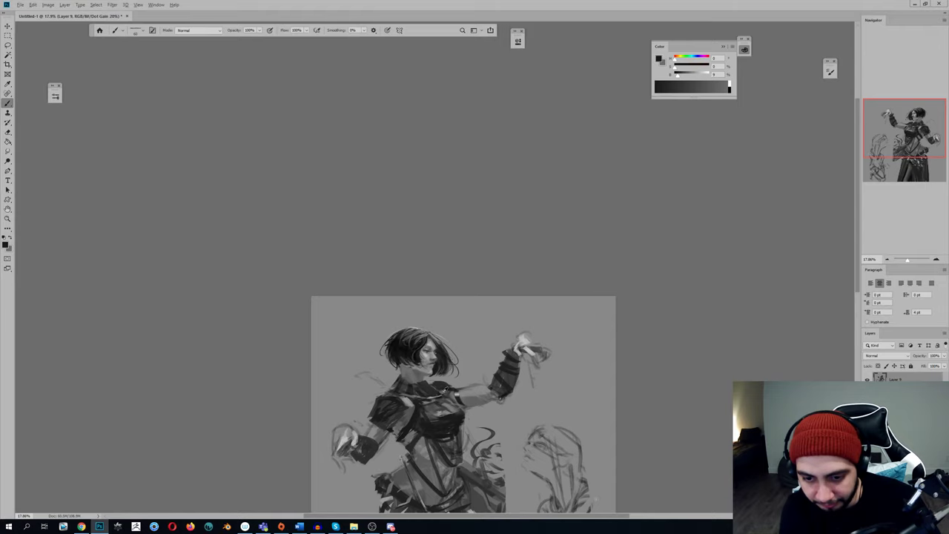
left_click(441, 393, "alt")
left_click_drag(399, 407, 380, 423)
key("ctrl+z")
key("shift+b")
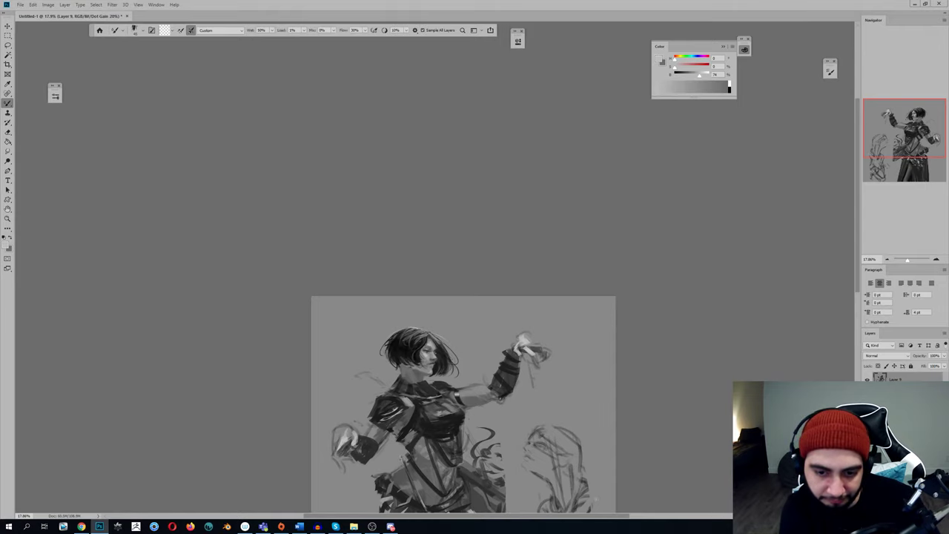
left_click_drag(391, 397, 361, 396)
Paint small accents on the neckline below the throat using light grey sampled from the lowered hand and mid greys sampled from the collar
key("h")
left_click_drag(494, 386, 528, 386)
key("shift+b")
left_click(487, 420, "alt")
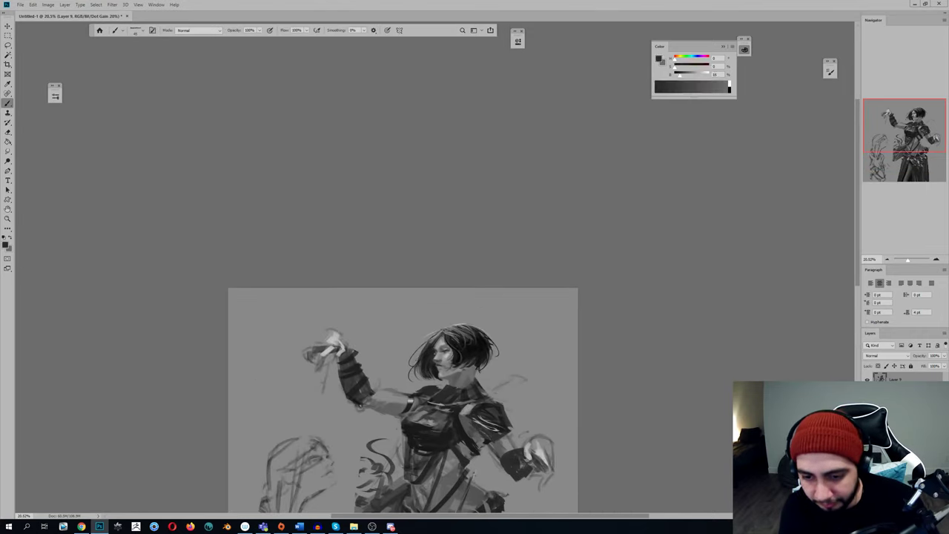
left_click(542, 447, "alt")
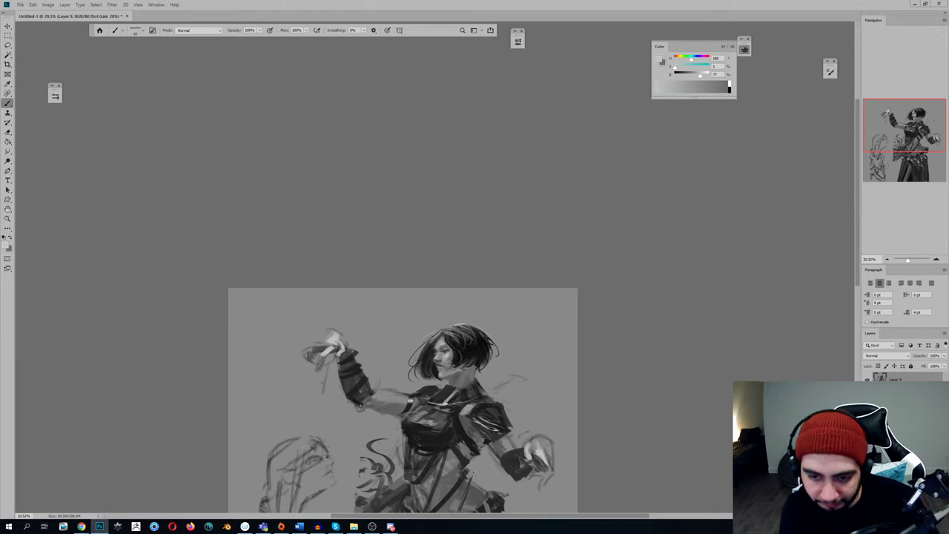
left_click(449, 392, "alt")
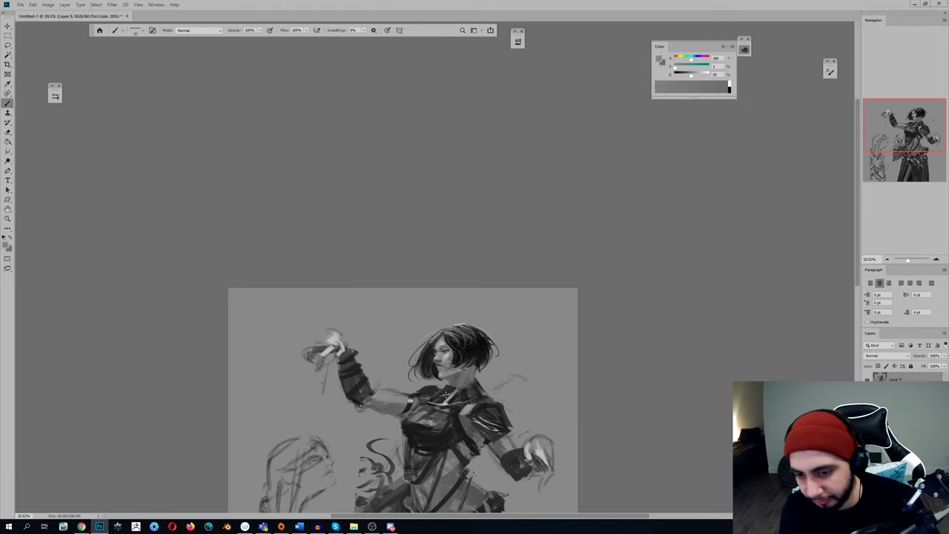
left_click(446, 392, "alt")
left_click(464, 393, "alt")
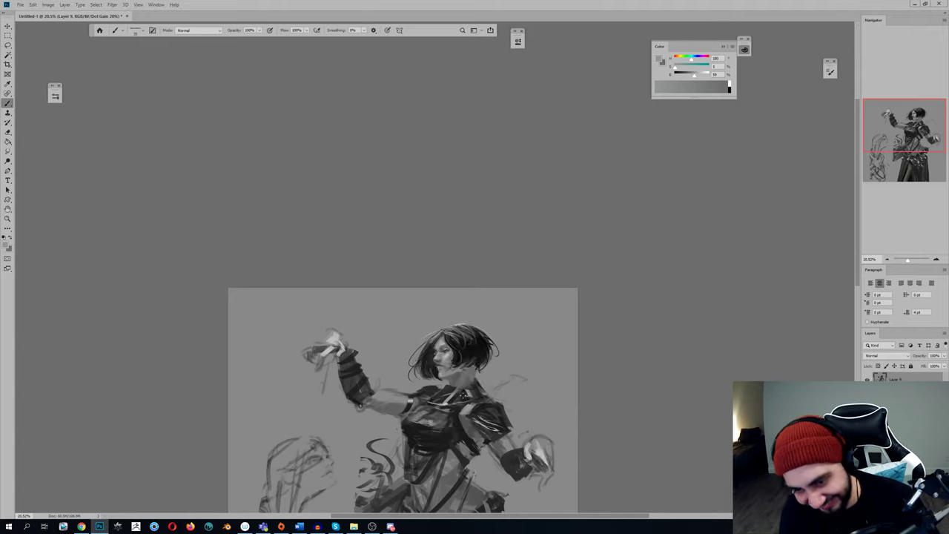
Repaint the woman's collar and neckline, alternating sampled dark greys with a lighter grey for the trim
left_click(450, 387, "alt")
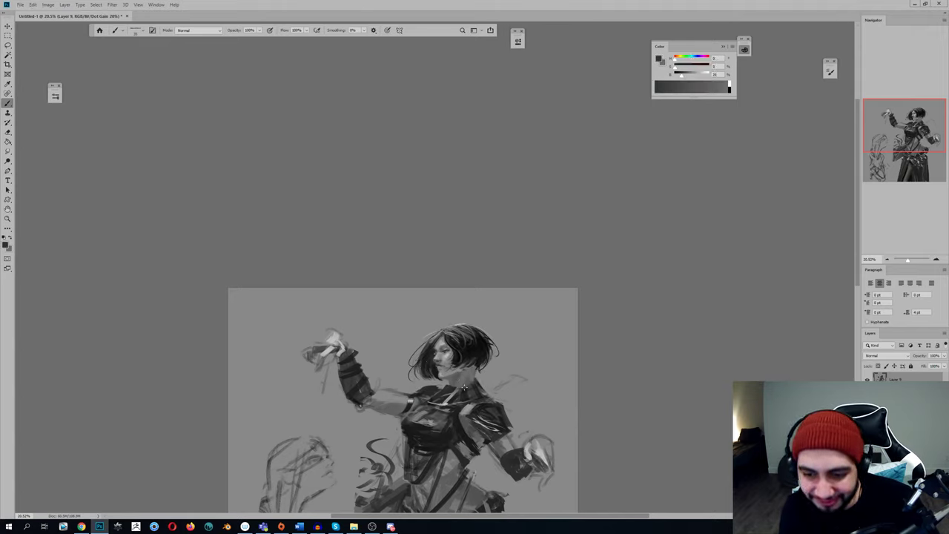
left_click(458, 394, "alt")
left_click(455, 385, "alt")
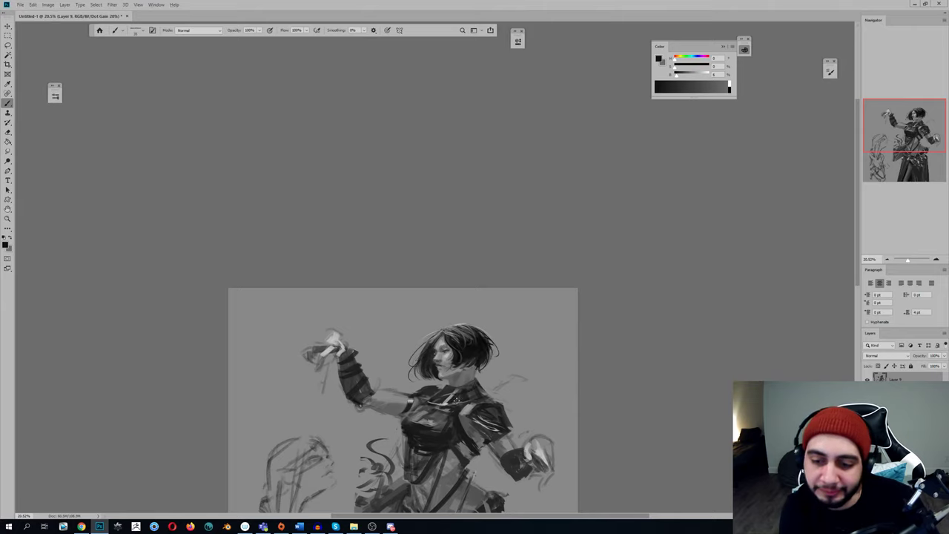
left_click_drag(476, 400, 483, 390)
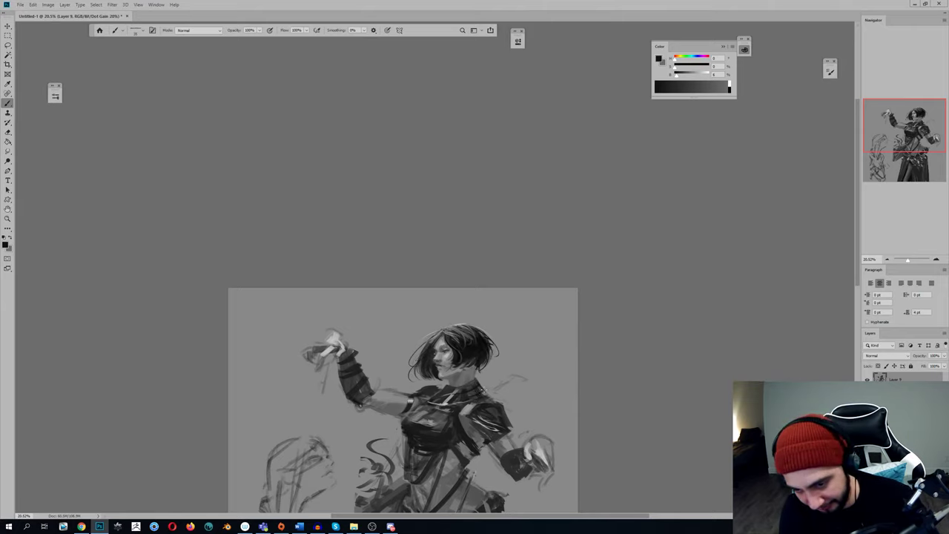
left_click(451, 397, "alt")
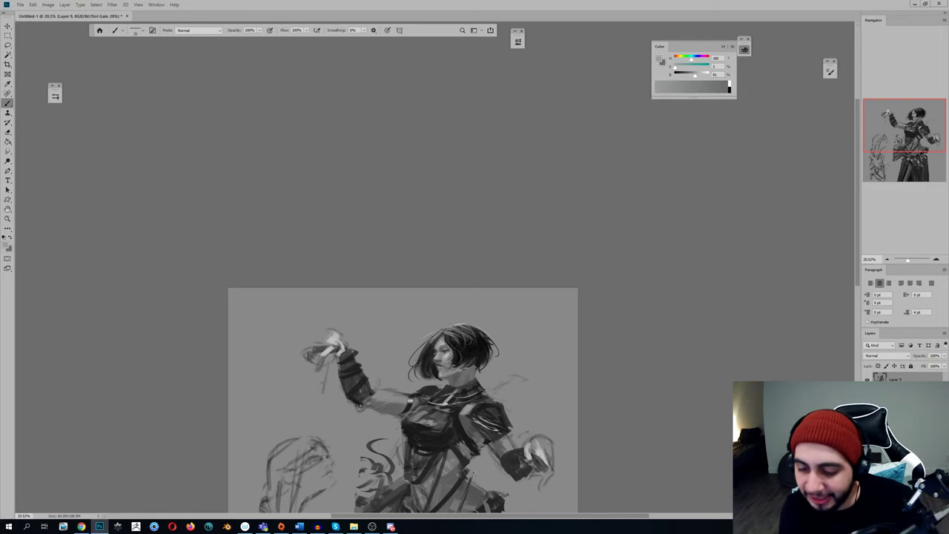
key("ctrl+f")
key("h")
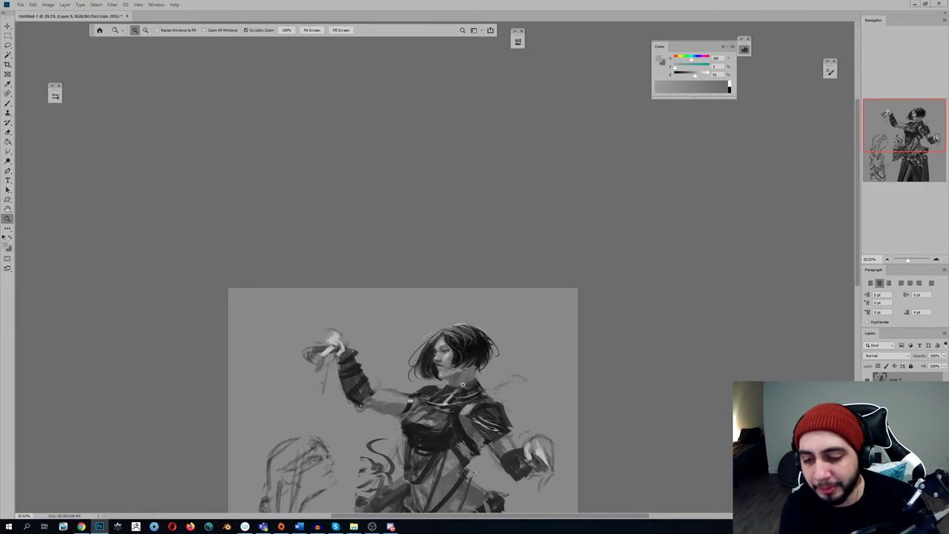
scroll(468, 409, "up", 3)
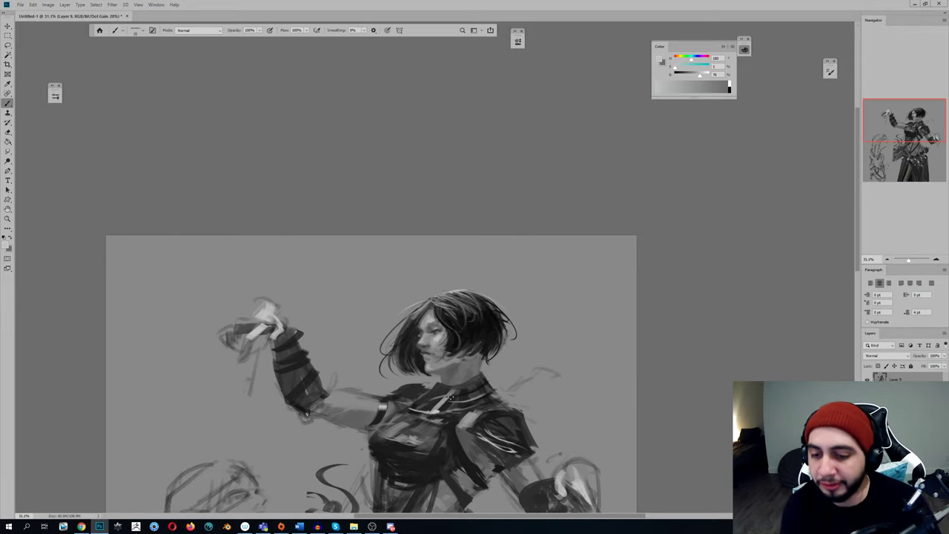
scroll(489, 377, "down", 3)
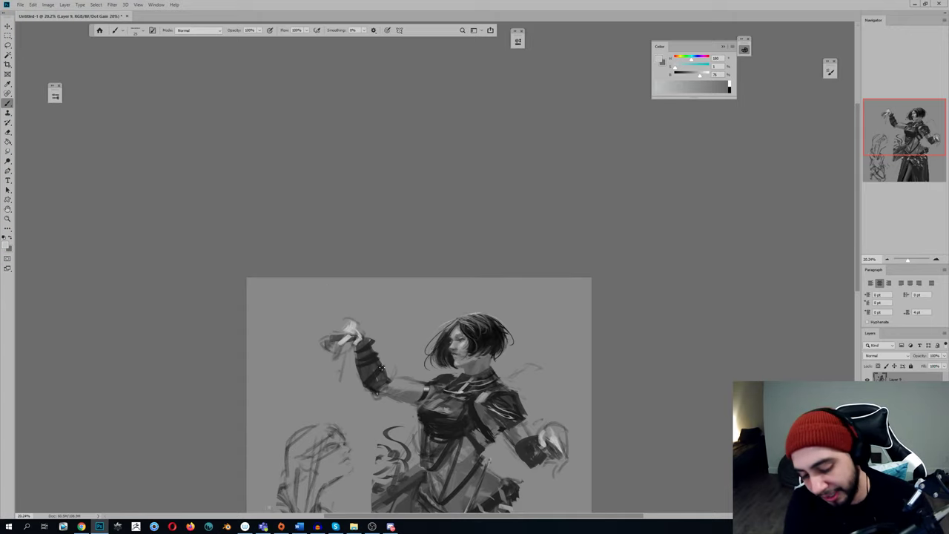
Flip the canvas horizontally and add thin light grey trim to the bracer on the raised forearm
key("ctrl+shift+h")
left_click(419, 388, "alt")
mouse_move(459, 357)
left_mouse_down()
mouse_move(480, 356)
mouse_move(482, 346)
left_mouse_up()
key("ctrl+z")
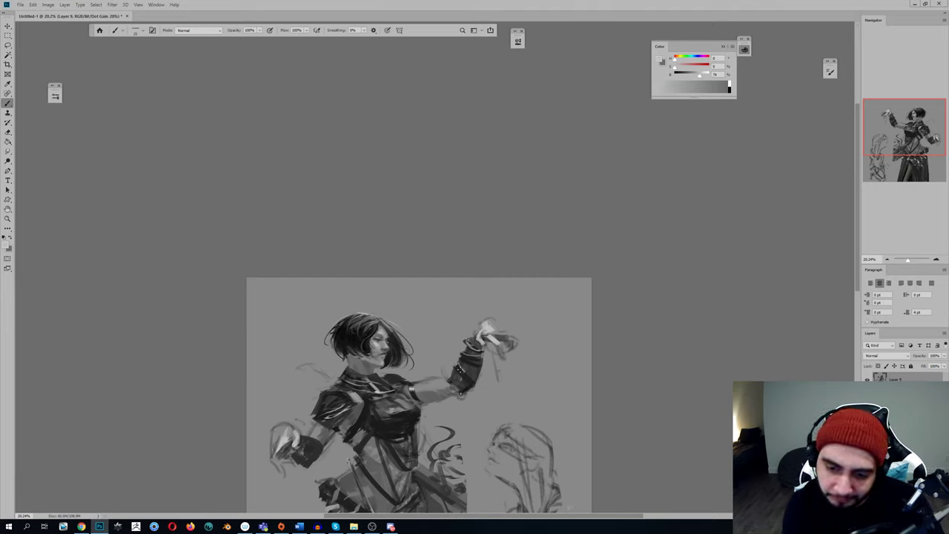
scroll(459, 371, "down", 2)
key("ctrl+h")
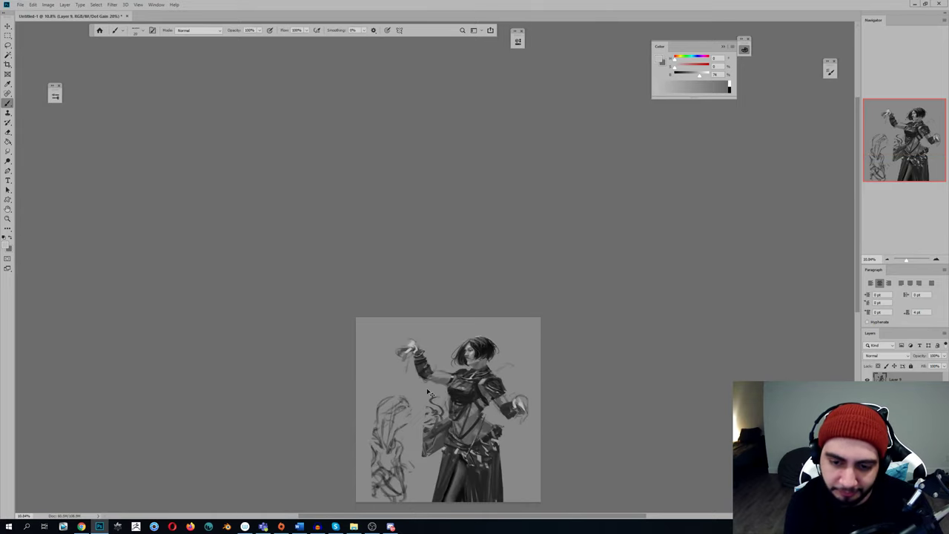
Brush sampled light grey over the back of the woman's lowered hand in the mirrored view
key("ctrl+h")
left_click_drag(432, 367, 440, 367)
left_click(343, 426, "alt")
left_click_drag(346, 417, 340, 419)
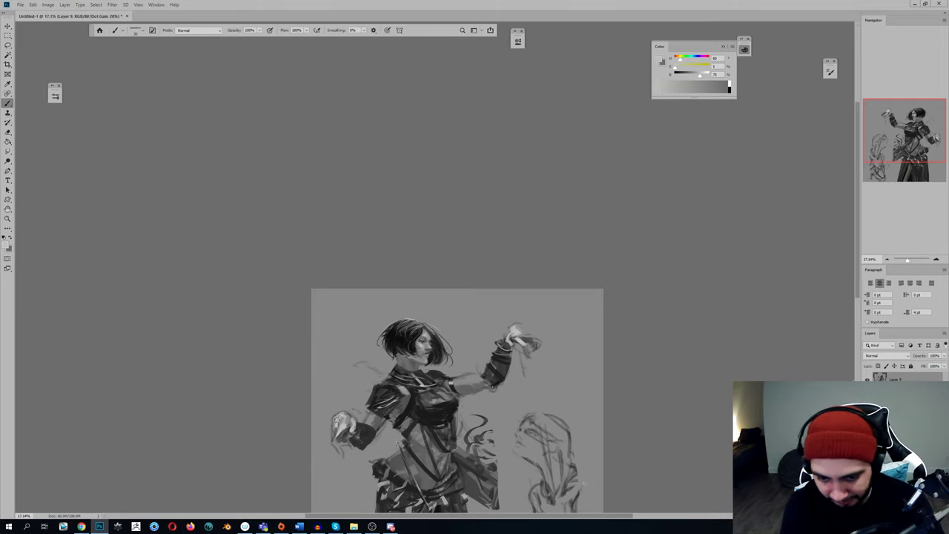
Flip the canvas back and touch up the lower bodice with a tone sampled from the torso
key("z")
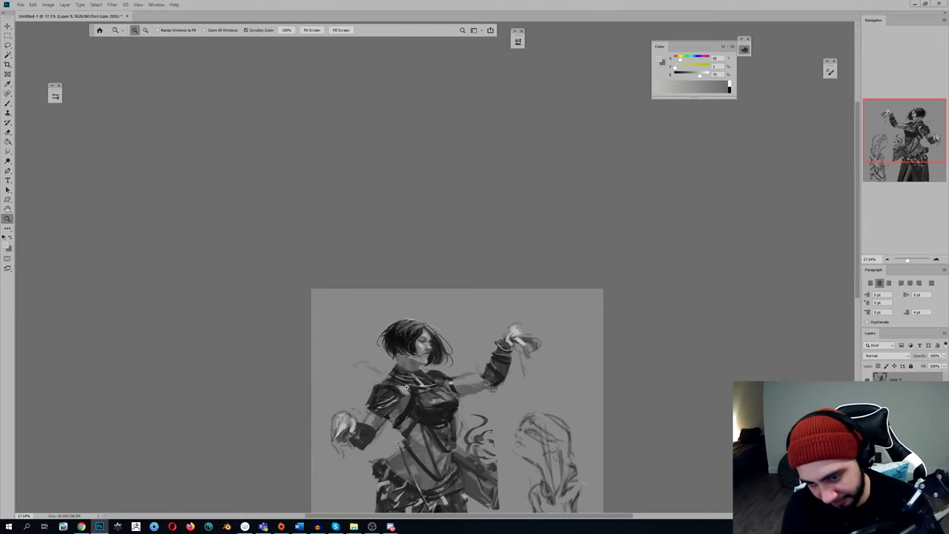
mouse_move(424, 394)
left_mouse_down()
mouse_move(445, 396)
mouse_move(427, 411)
mouse_move(432, 393)
mouse_move(412, 394)
left_mouse_up()
key("b")
left_click(430, 412, "alt")
key("z")
key("b")
key("F2")
key("z")
left_click_drag(481, 393, 522, 390)
Repaint the bodice and the band under the bust with dark greys sampled from the surrounding clothing
key("b")
left_click(461, 423, "alt")
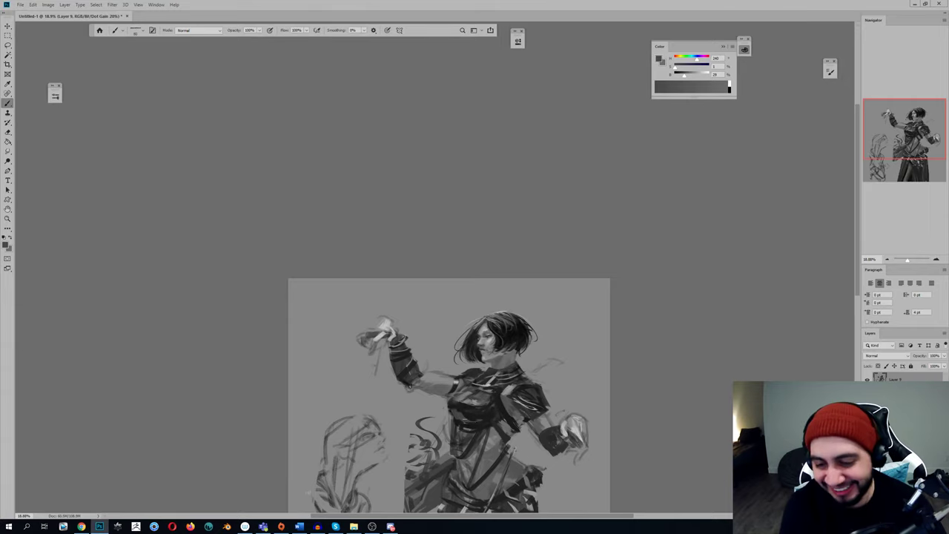
left_click(470, 418, "alt")
left_click(483, 395, "alt")
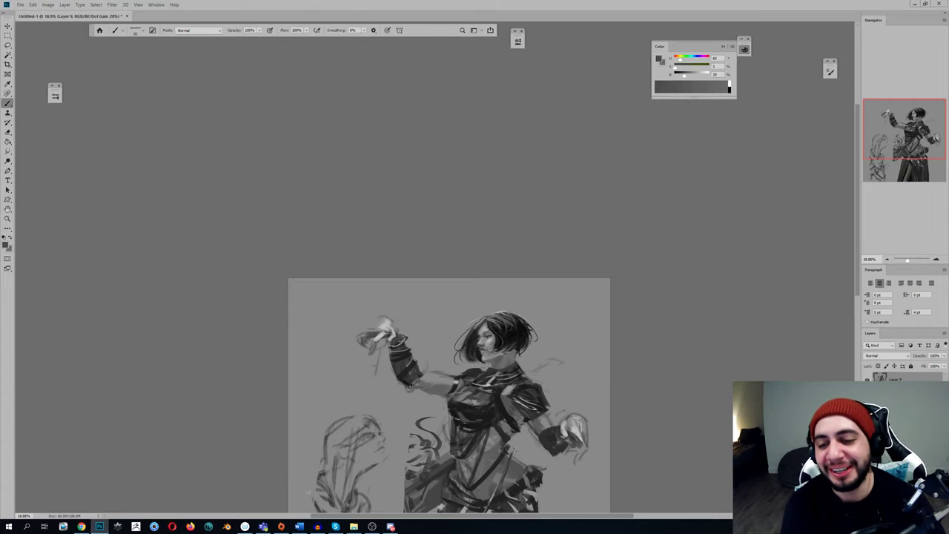
left_click(459, 416, "alt")
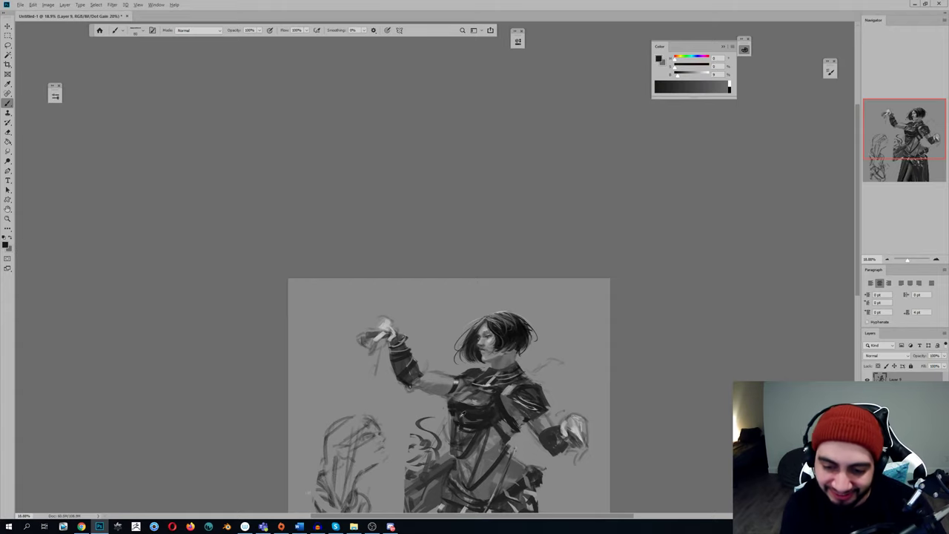
left_click(500, 413, "alt")
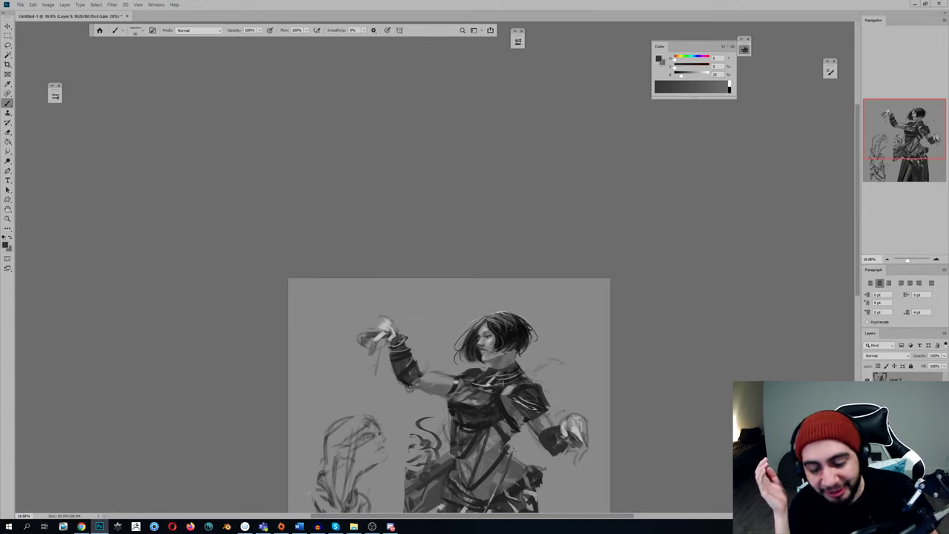
Refine the edge of the raised arm's shoulder and the neckline in the mirrored view, using sampled dark and mid greys
key("ctrl+shift+h")
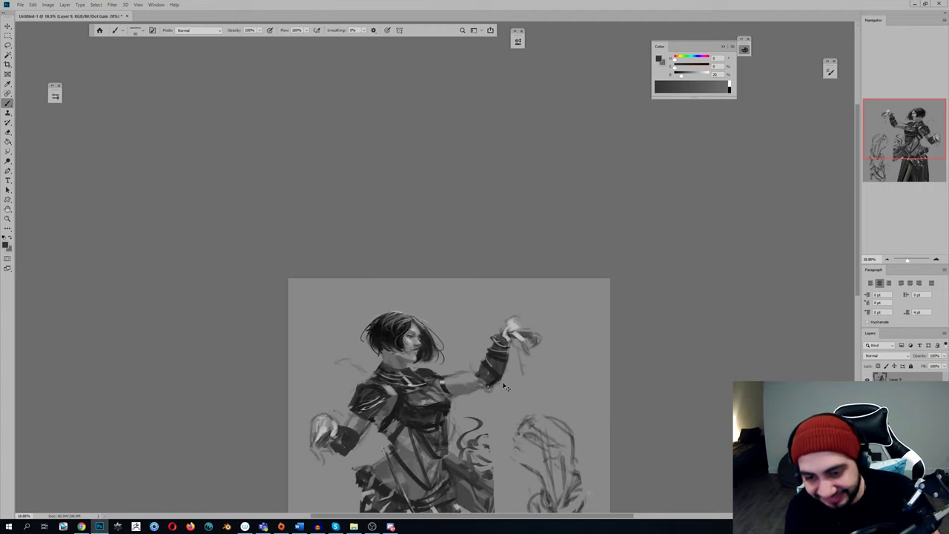
key("z")
left_click(379, 391)
key("b")
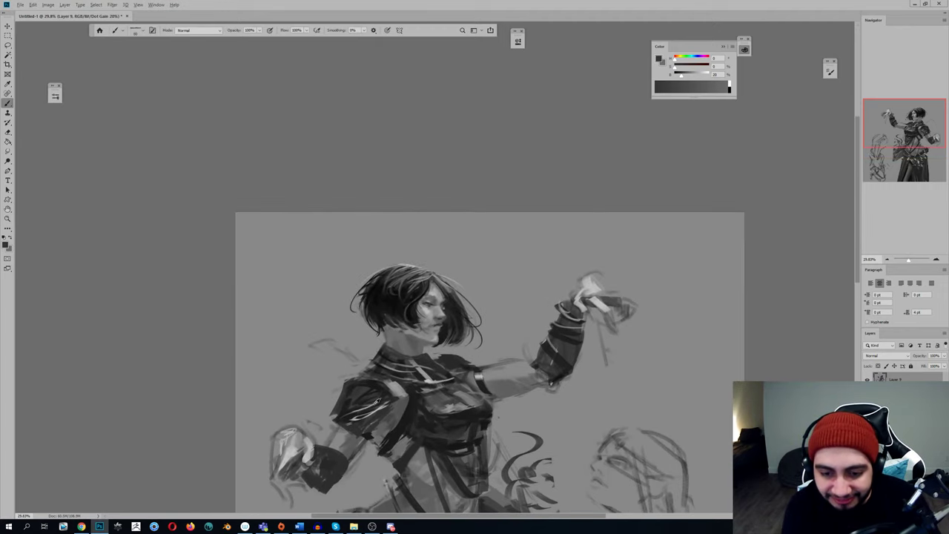
left_click(465, 367, "alt")
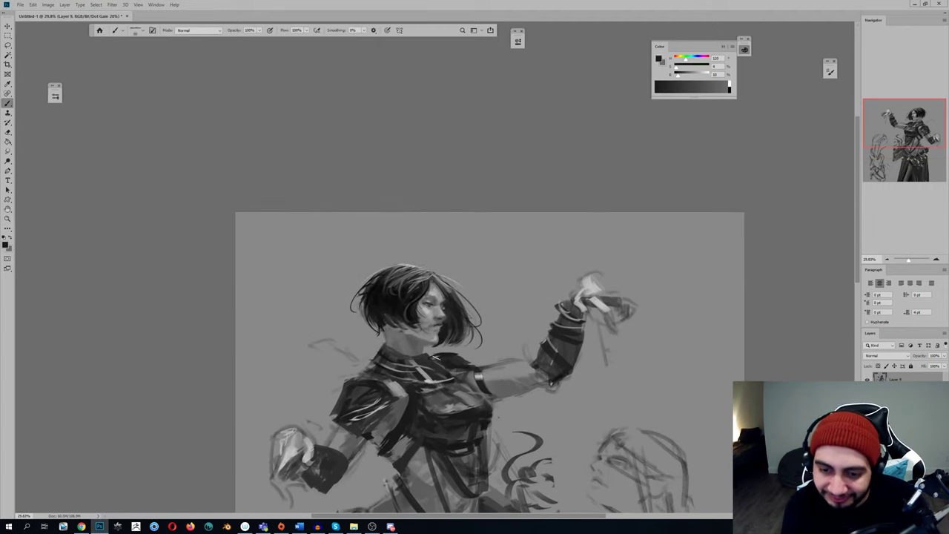
left_click(482, 375, "alt")
left_click_drag(459, 361, 441, 354)
key("z")
key("b")
key("ctrl+shift+h")
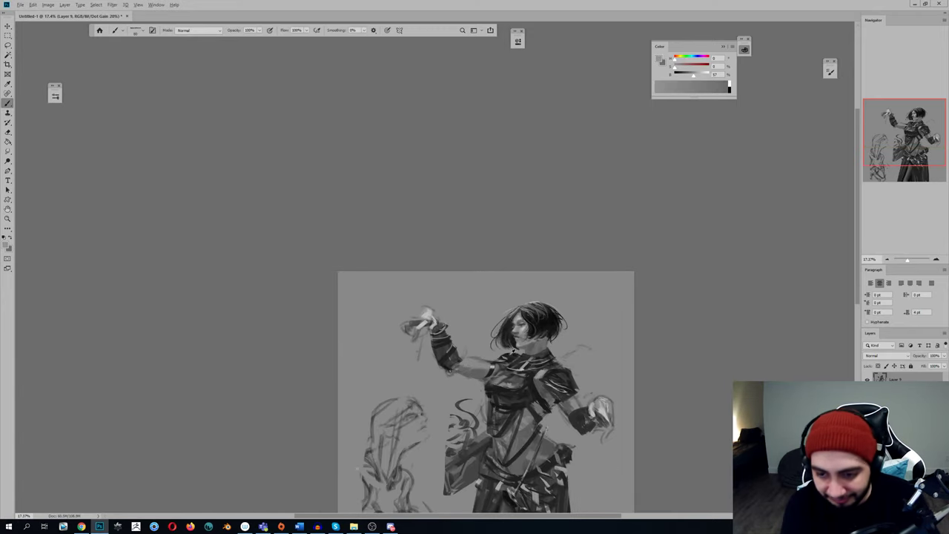
Touch up the shoulder and upper chest with sampled dark and light greys, mirroring the canvas to check them
left_click(514, 354, "alt")
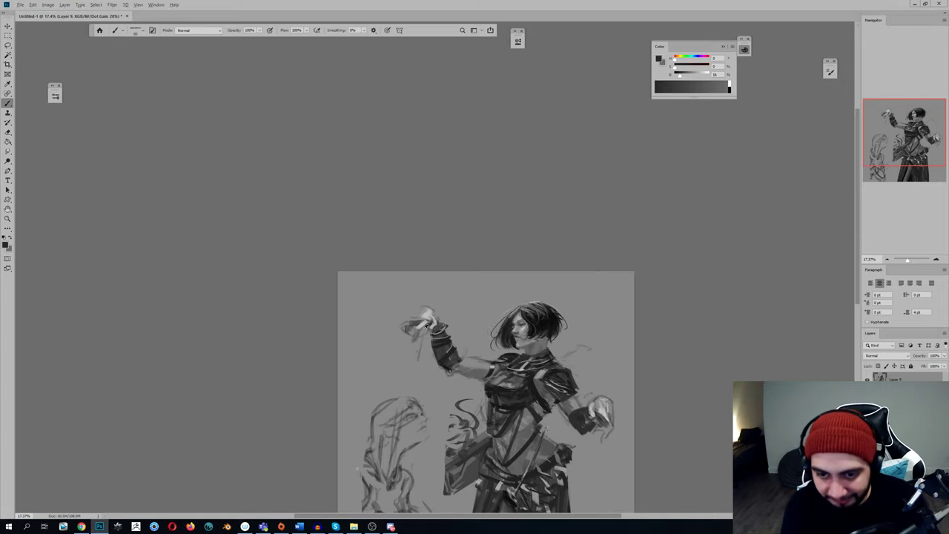
left_click(428, 326, "alt")
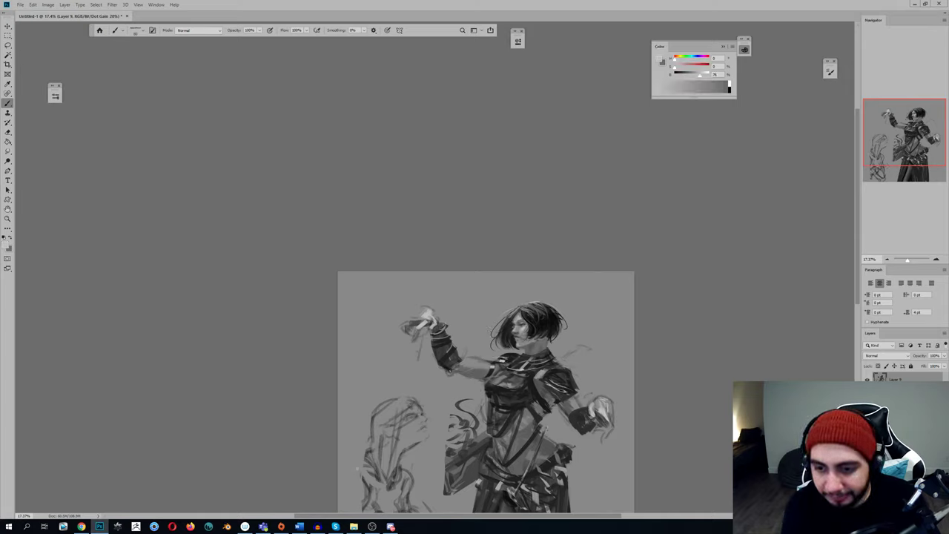
key("x")
key("ctrl+shift+h")
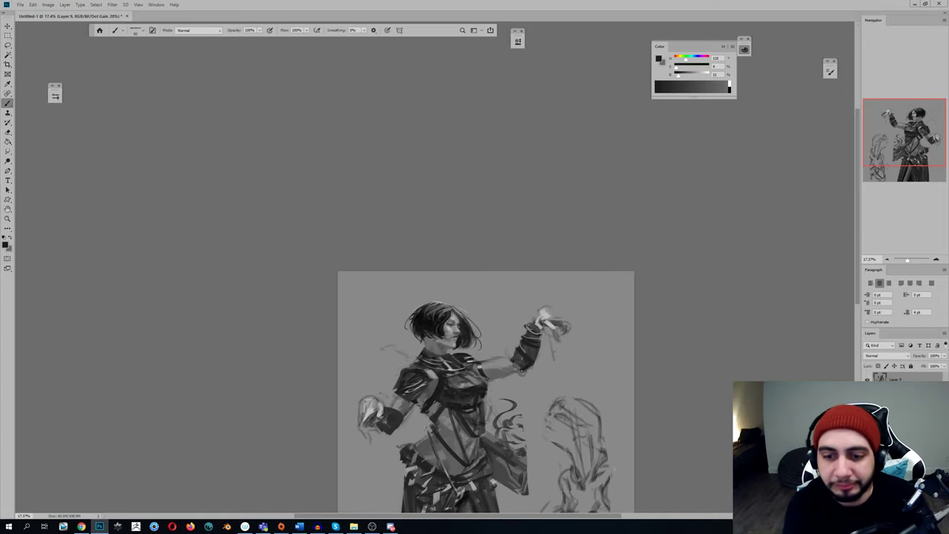
left_click(454, 371, "alt")
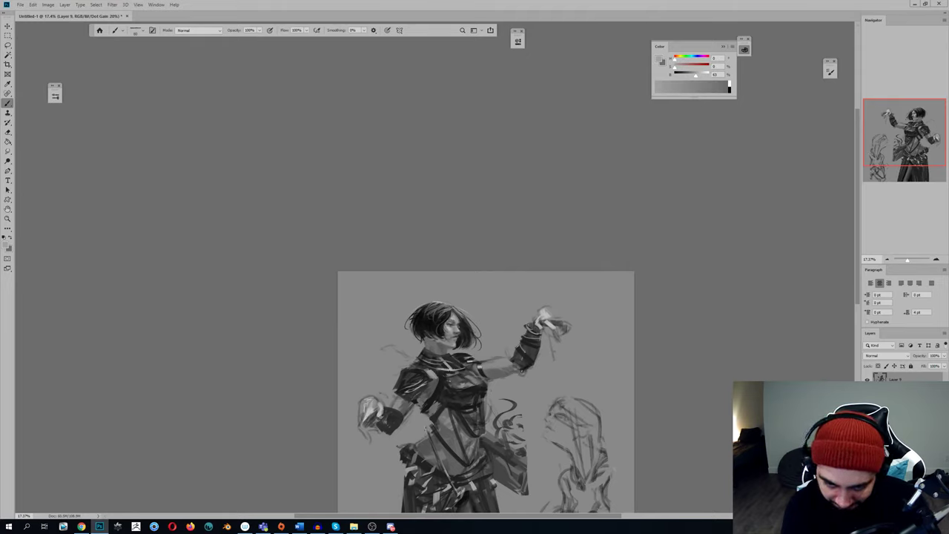
Examine the whole figure's pose and values at different zoom levels, mirrored and unmirrored
scroll(467, 375, "down", 2)
key("h")
key("x")
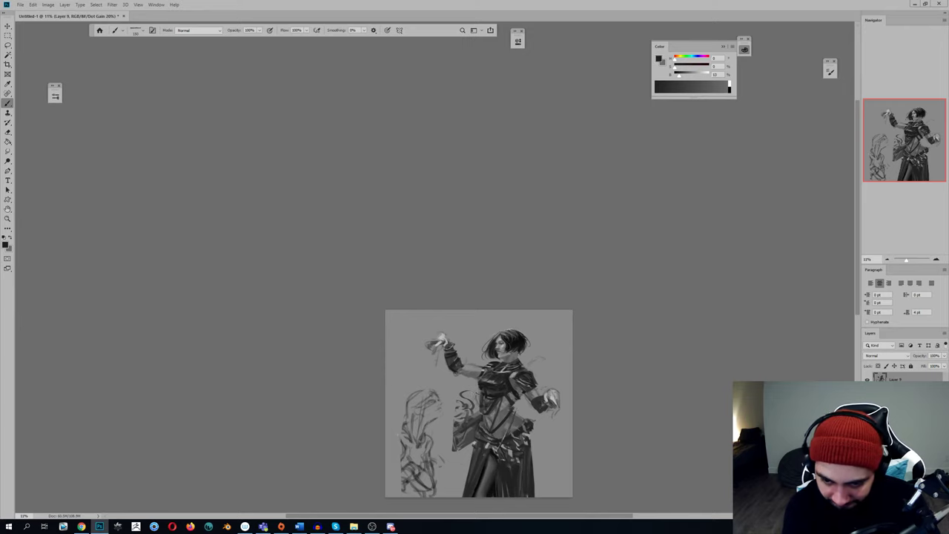
key("h")
scroll(463, 385, "up", 2)
key("x")
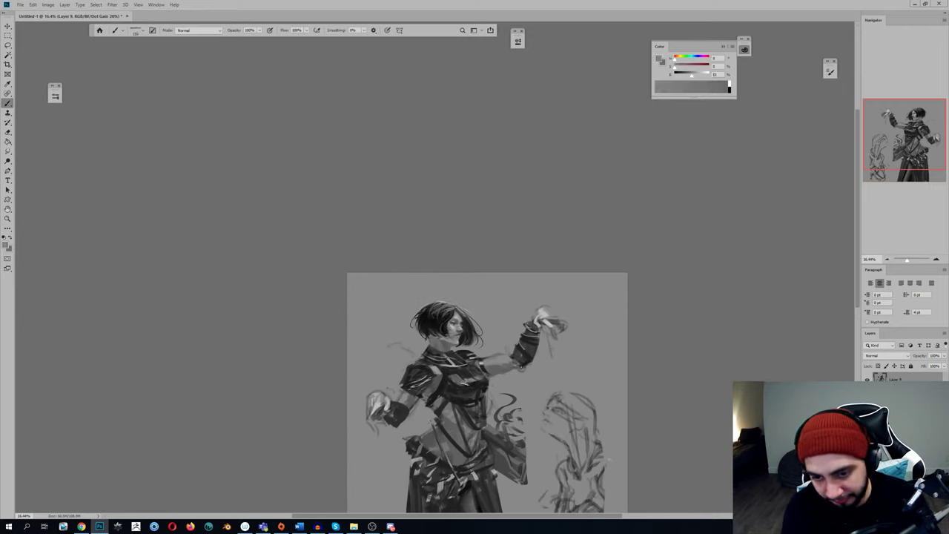
key("shift+b")
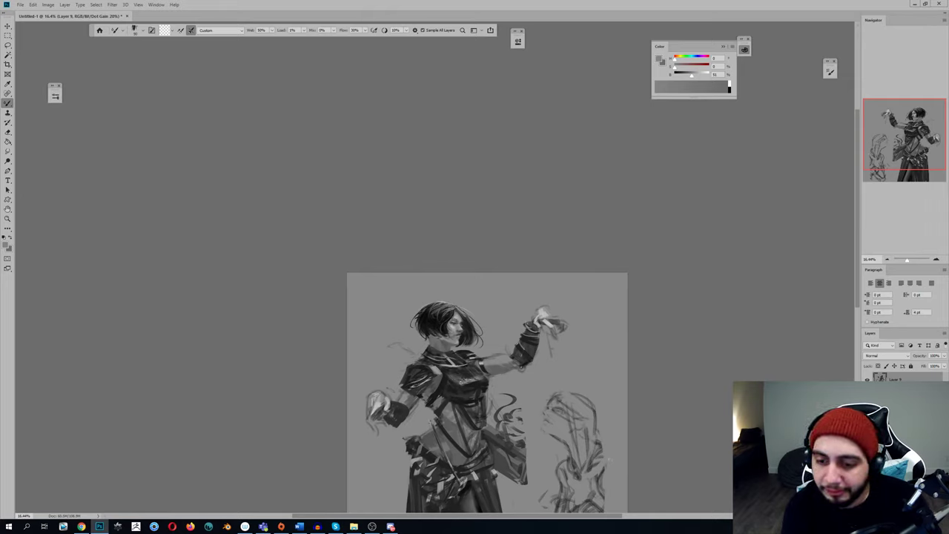
key("shift+b")
Flip the canvas and darken the bodice and abdomen with greys sampled from the torso
key("z")
left_click_drag(490, 378, 452, 382)
key("h")
scroll(494, 370, "up", 2)
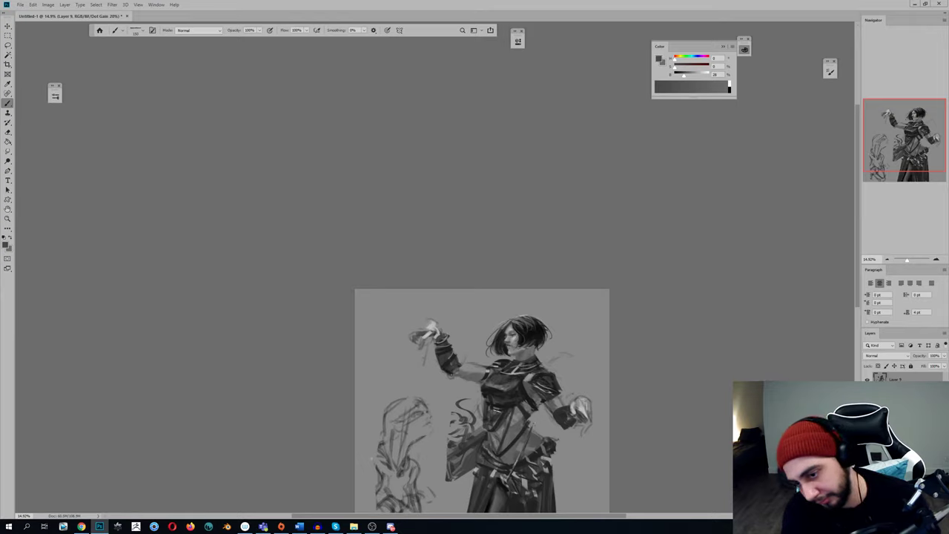
left_click(493, 389, "alt")
left_click(495, 423, "alt")
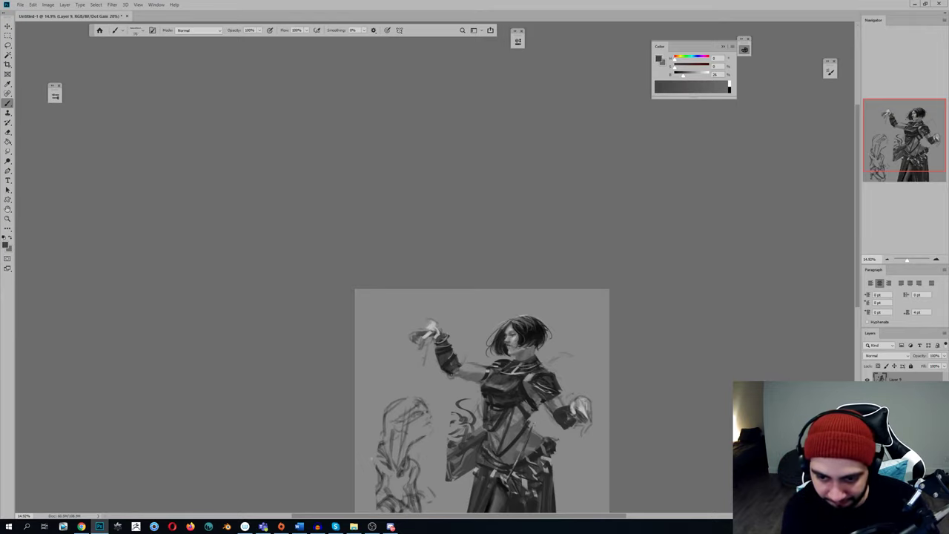
Switch to another brush preset and dot small light details along the belt under the bust with sampled light grey
right_click(498, 422)
double_click(568, 409)
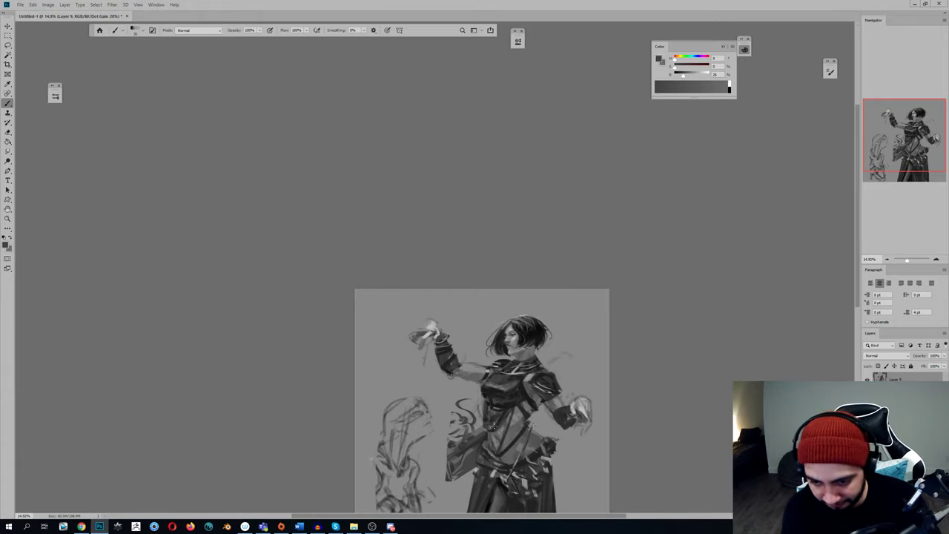
left_click(441, 321, "alt")
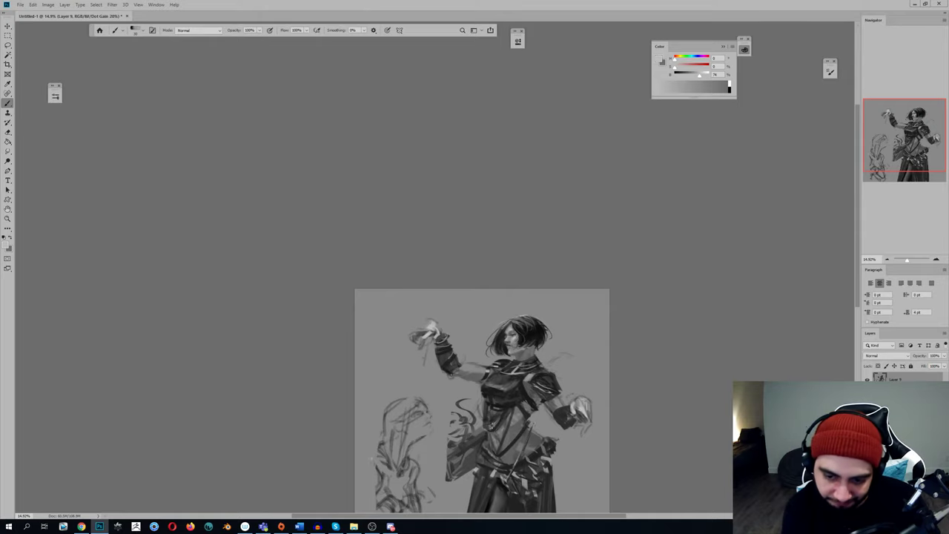
key("ctrl+shift+h")
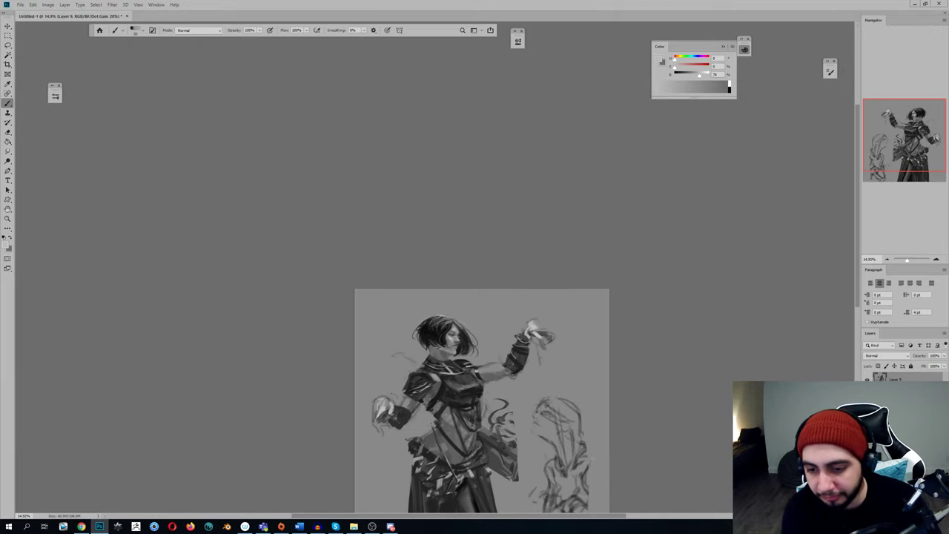
Recentre the figure, flip it back and add light grey accents beside the neck and at the back of the waist
left_click_drag(496, 413, 478, 336)
key("h")
key("ctrl+s")
type("z")
left_click(487, 408)
key("z")
key("z")
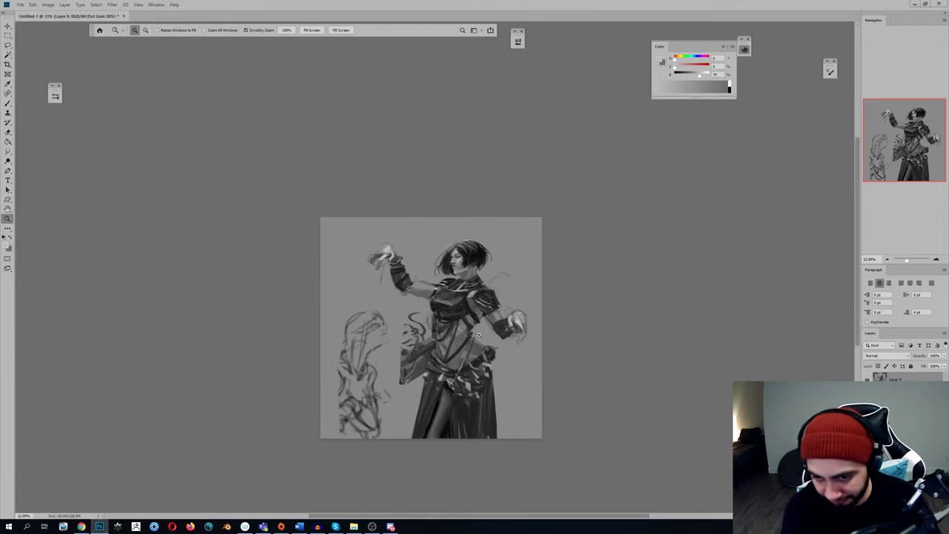
scroll(478, 336, "up", 1)
key("b")
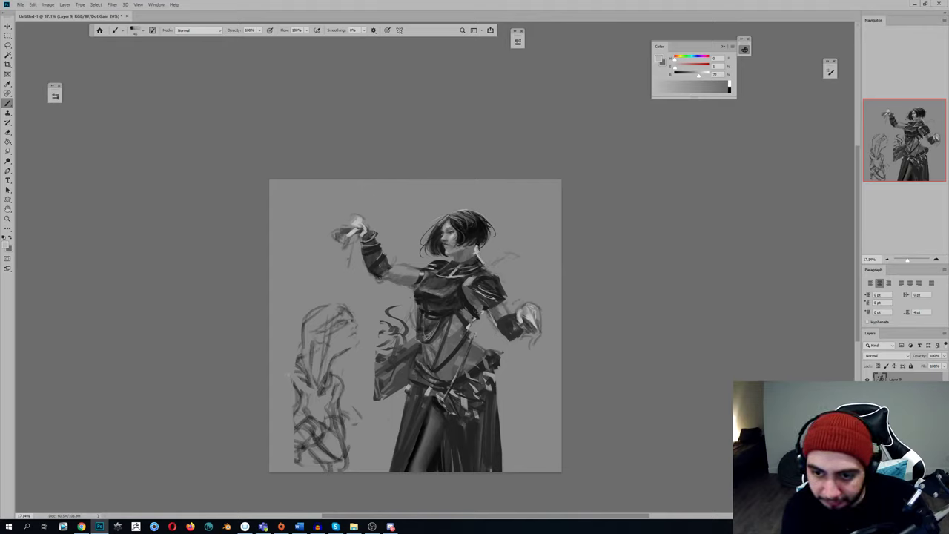
Check the figure mirrored, then edge the lowered forearm's bracer with light grey sampled from the hand
key("ctrl+shift+h")
left_click(347, 257, "alt")
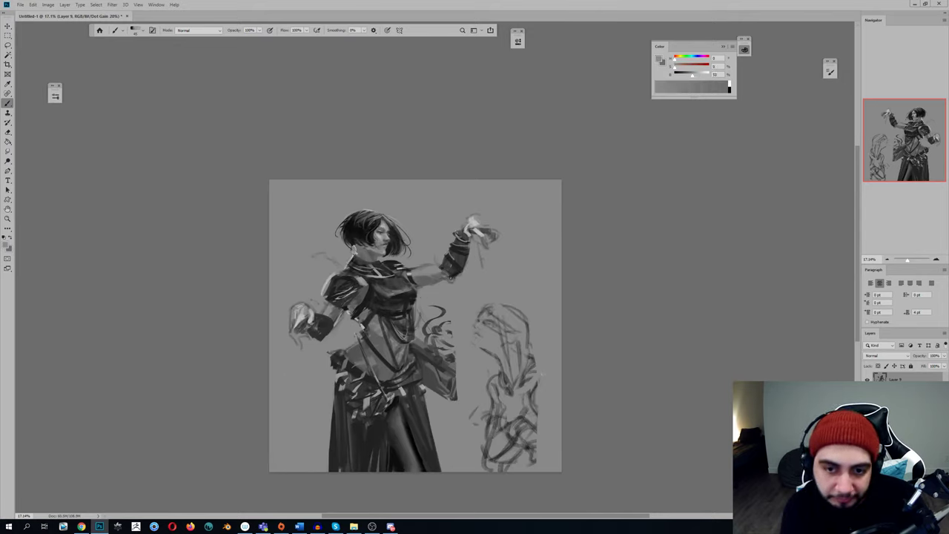
left_click(354, 257, "alt")
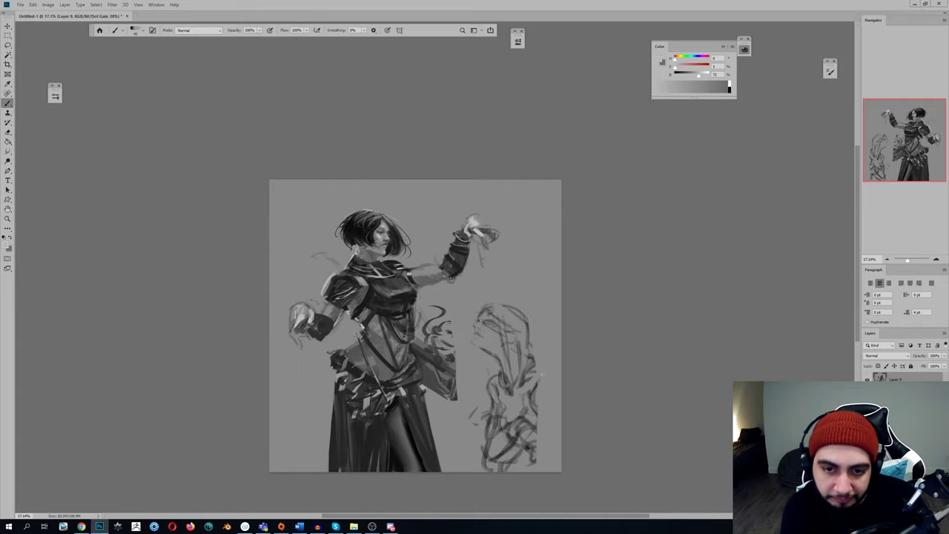
key("ctrl+shift+h")
left_click_drag(425, 291, 385, 300)
left_click(339, 287, "alt")
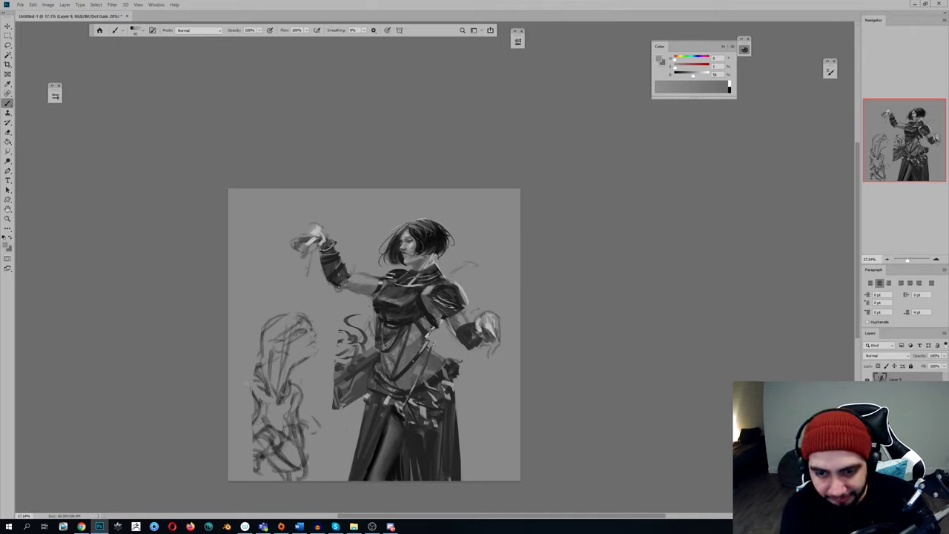
left_click(490, 327, "alt")
left_click_drag(482, 340, 472, 347)
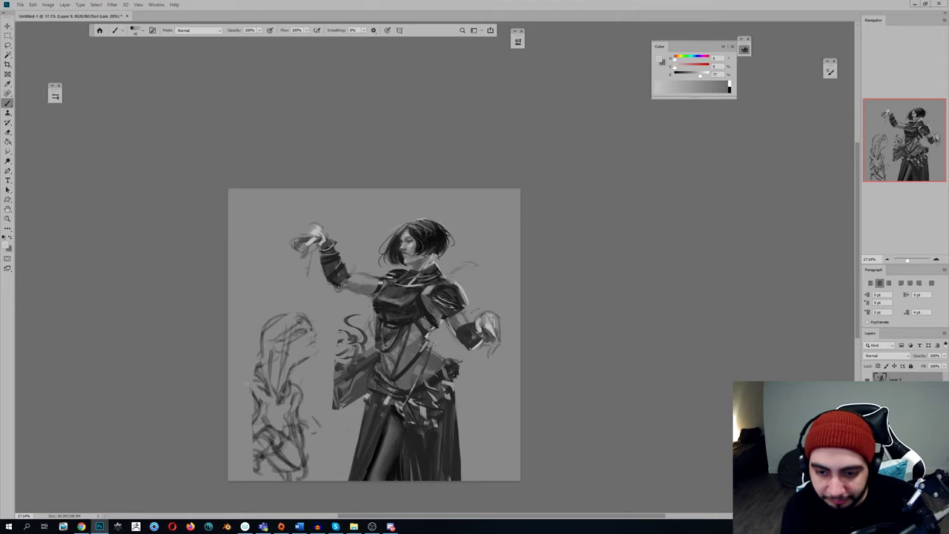
Paint long light grey strands hanging from the back of the waist down over the skirt
left_click_drag(455, 372, 458, 475)
mouse_move(449, 398)
left_mouse_down()
mouse_move(449, 483)
mouse_move(448, 468)
left_mouse_up()
mouse_move(446, 430)
left_mouse_down()
mouse_move(438, 481)
mouse_move(428, 481)
left_mouse_up()
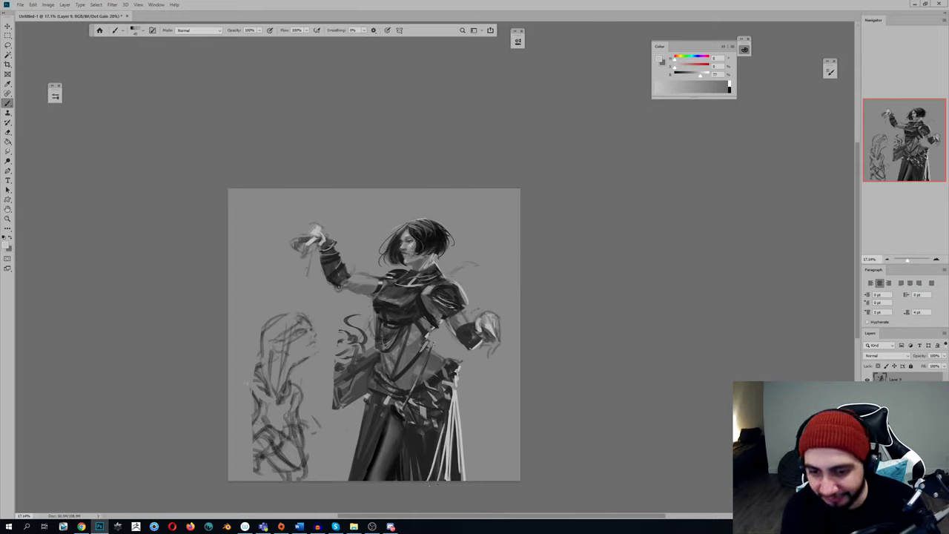
Flip the canvas and add thin light grey strands to the back of the hair near the nape
key("z")
left_click_drag(475, 429, 421, 432)
key("ctrl+shift+h")
key("z")
left_click_drag(331, 360, 359, 362)
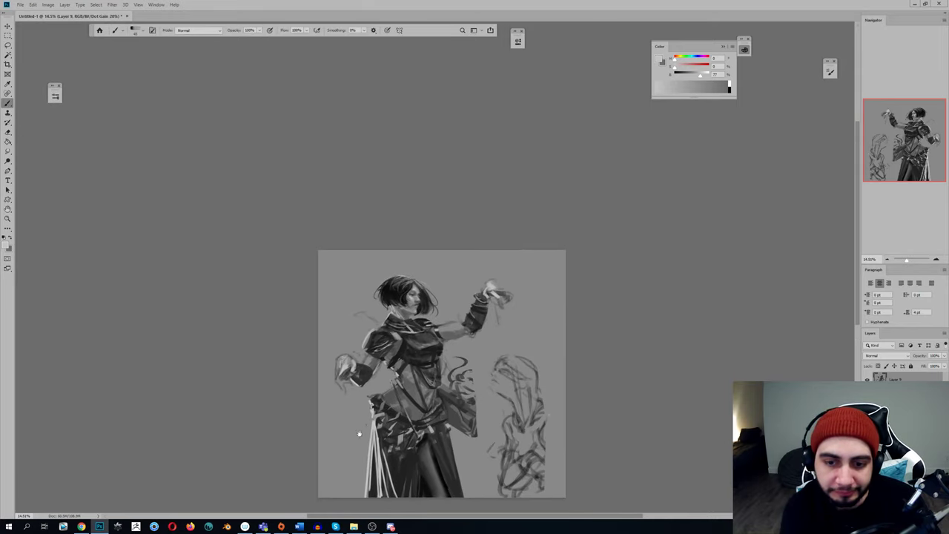
key("space")
left_click_drag(356, 442, 340, 394)
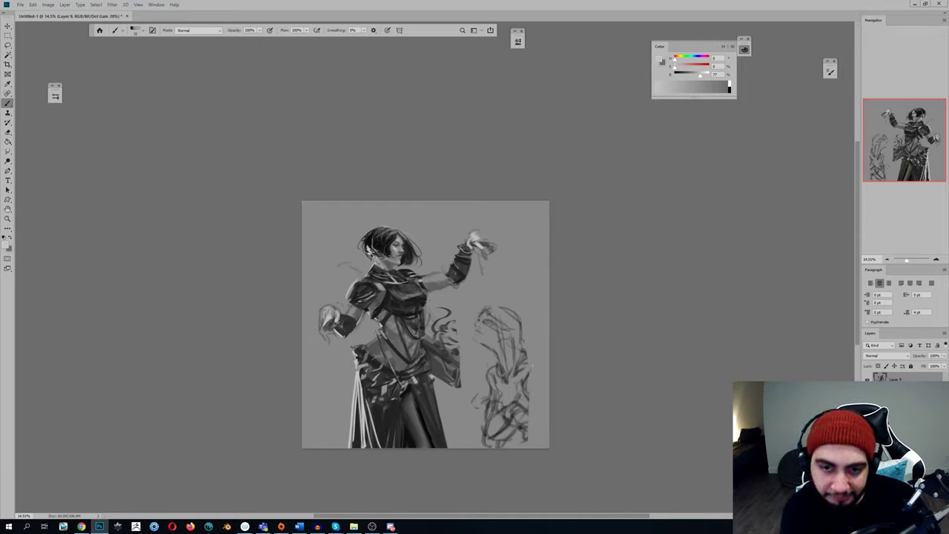
Sample near-black from the hair to refine the back of the head, briefly switching to the Mixer Brush and back
key("ctrl+shift+h")
left_click(471, 243, "alt")
left_click(484, 243, "alt")
key("h")
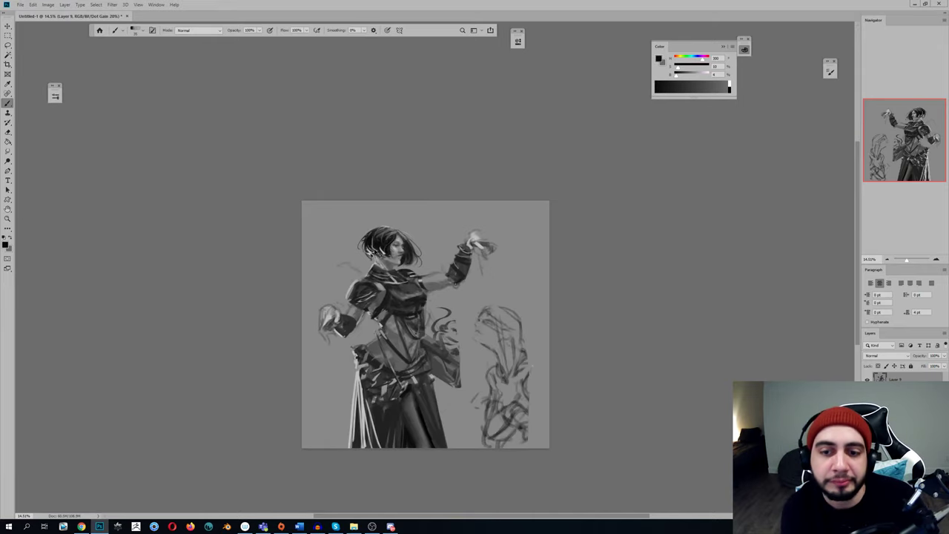
key("shift+b")
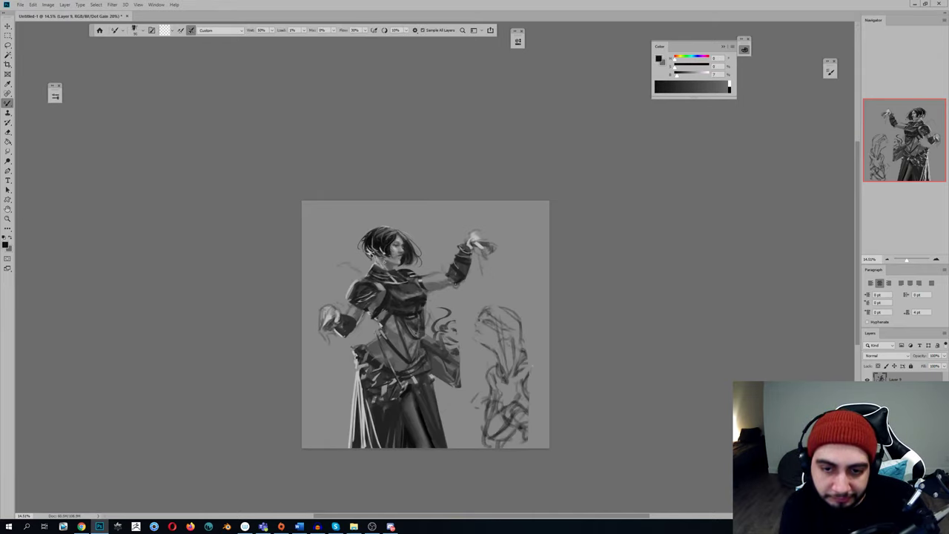
key("shift+b")
Add light rims under the raised arm and lowered forearm with grey sampled from the skirt strands, cleaning edges with background grey
left_click(362, 370, "alt")
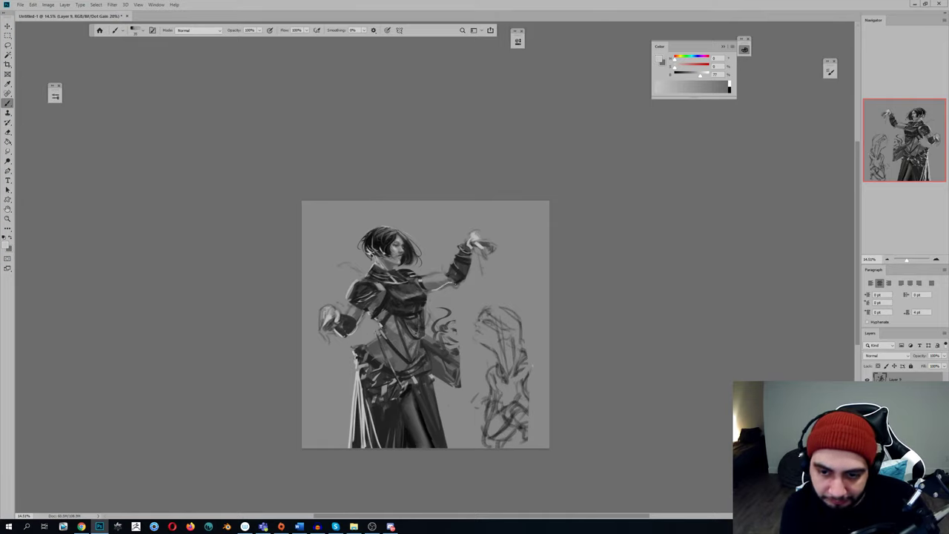
key("ctrl+shift+h")
left_click(403, 303, "alt")
key("ctrl+z")
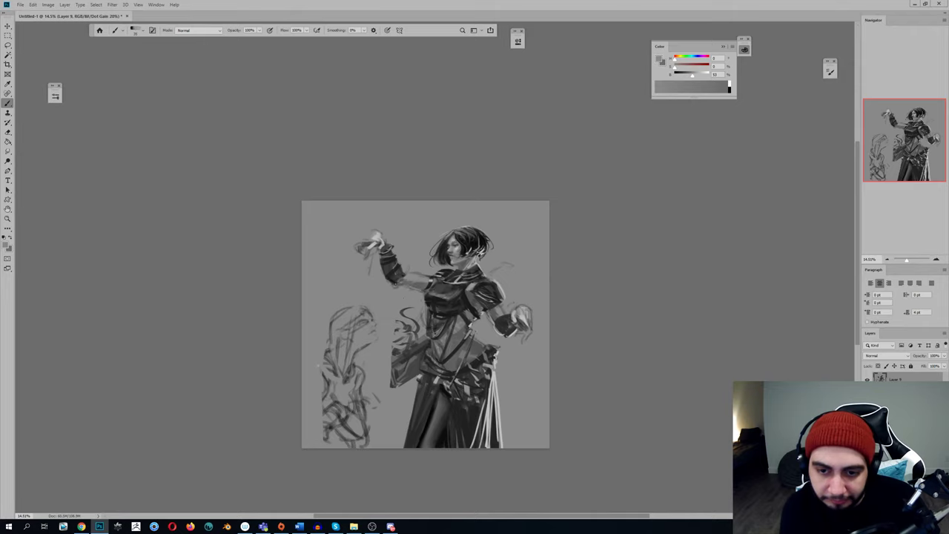
key("h")
left_click(362, 379, "alt")
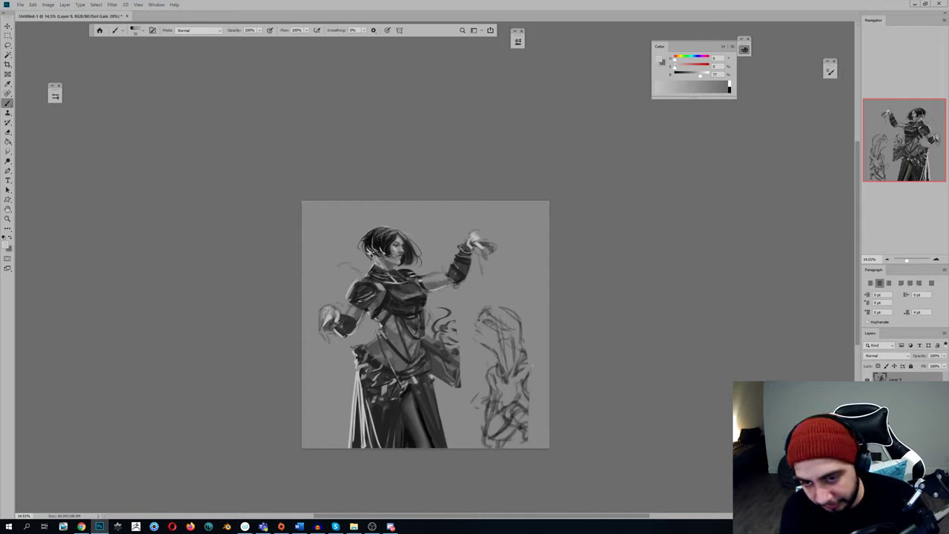
left_click(439, 289, "alt")
key("ctrl+shift+h")
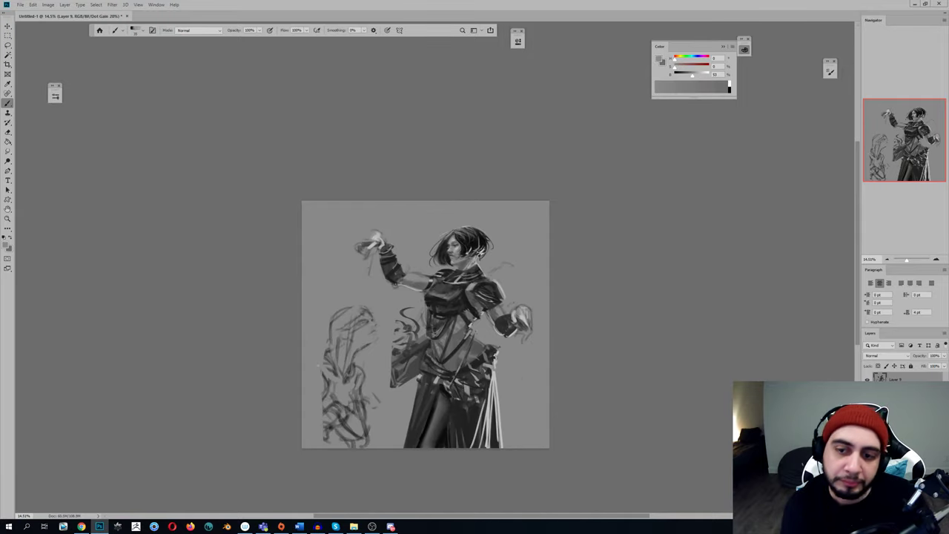
Paint a dark diagonal strap down the back side of the abdomen to the hip with greys sampled from the torso
left_click(424, 374, "alt")
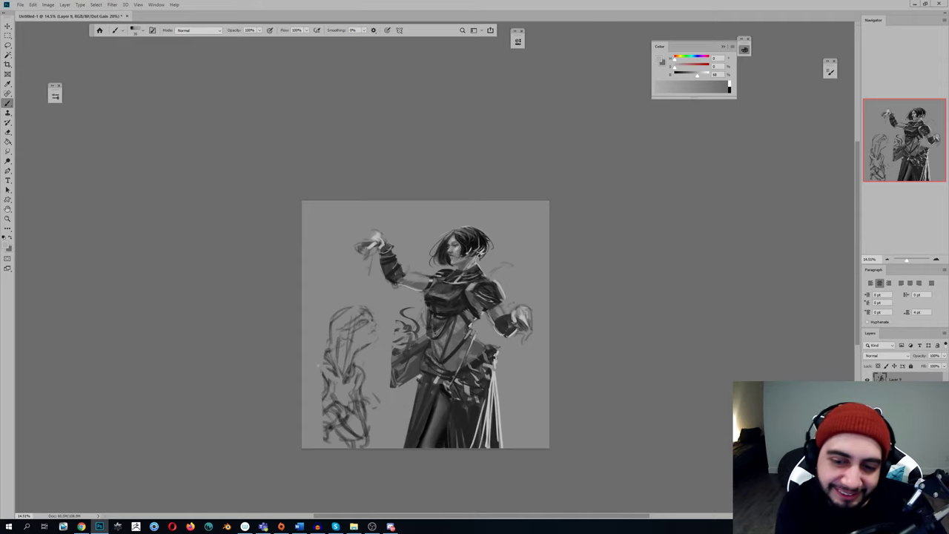
left_click(467, 320, "alt")
left_click_drag(475, 340, 468, 357)
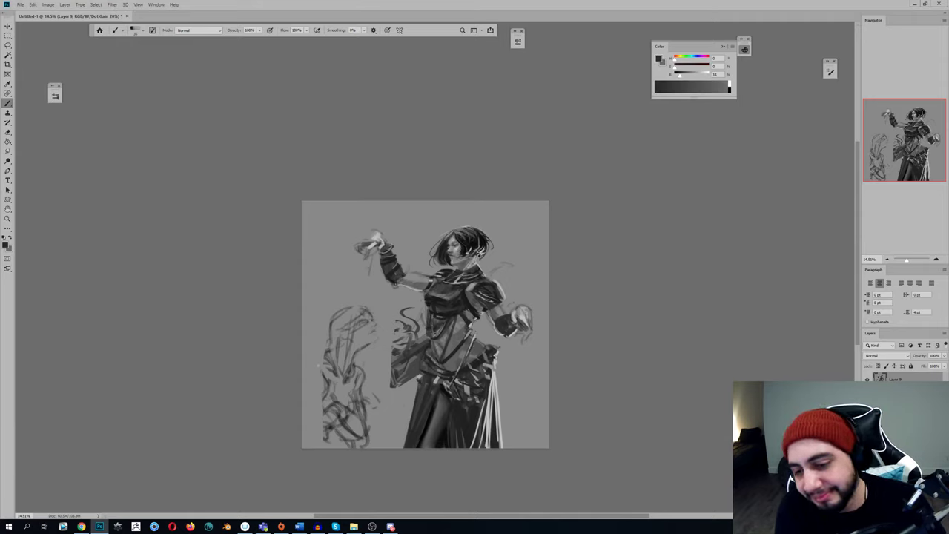
left_click(465, 338, "alt")
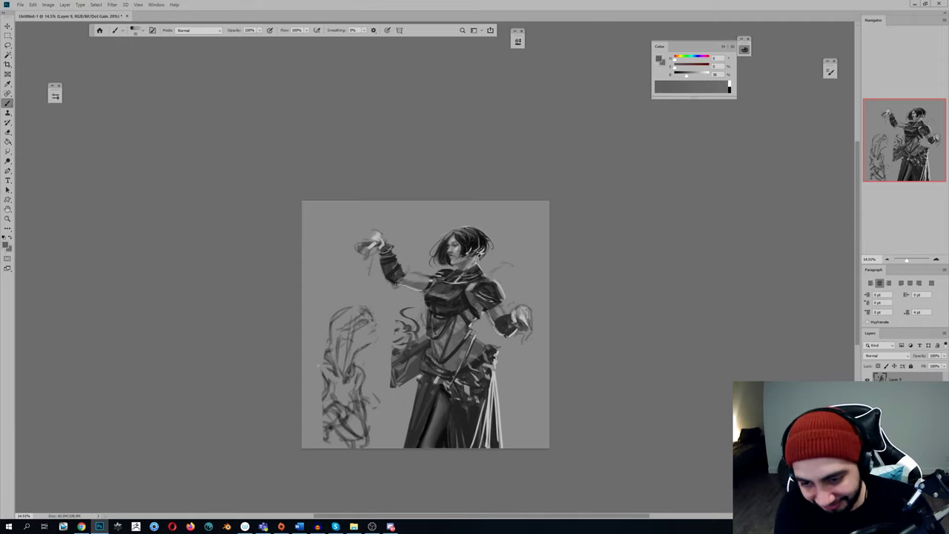
left_click(462, 343, "alt")
left_click_drag(471, 344, 462, 366)
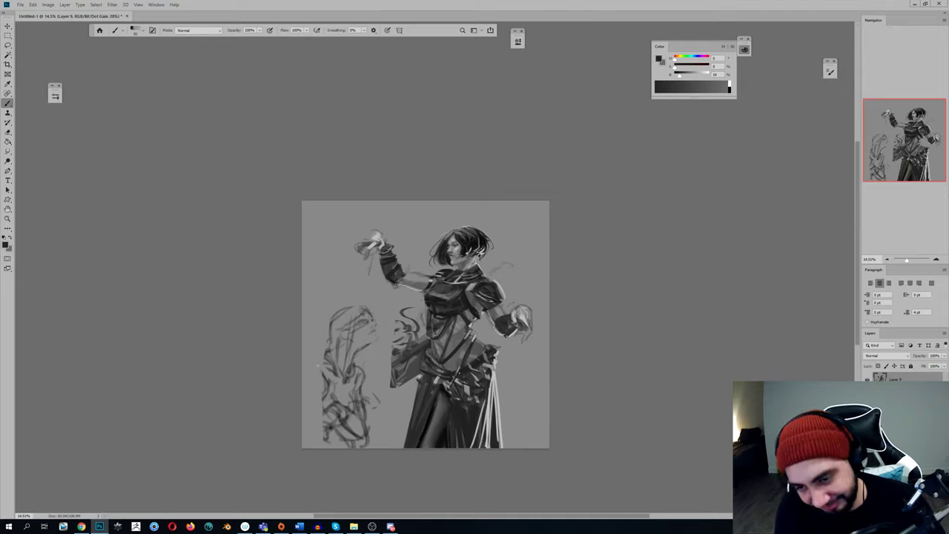
key("ctrl+shift+h")
key("ctrl+shift+h")
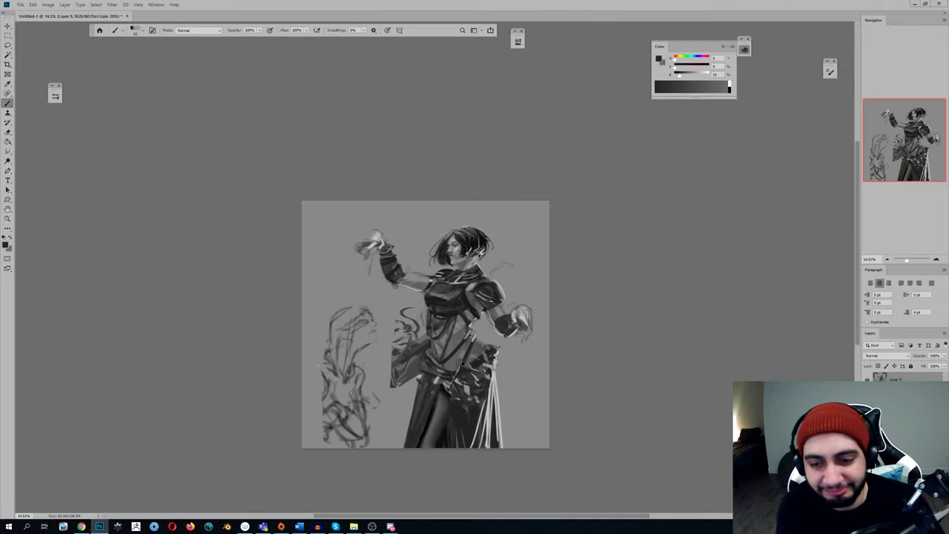
left_click_drag(460, 366, 448, 390)
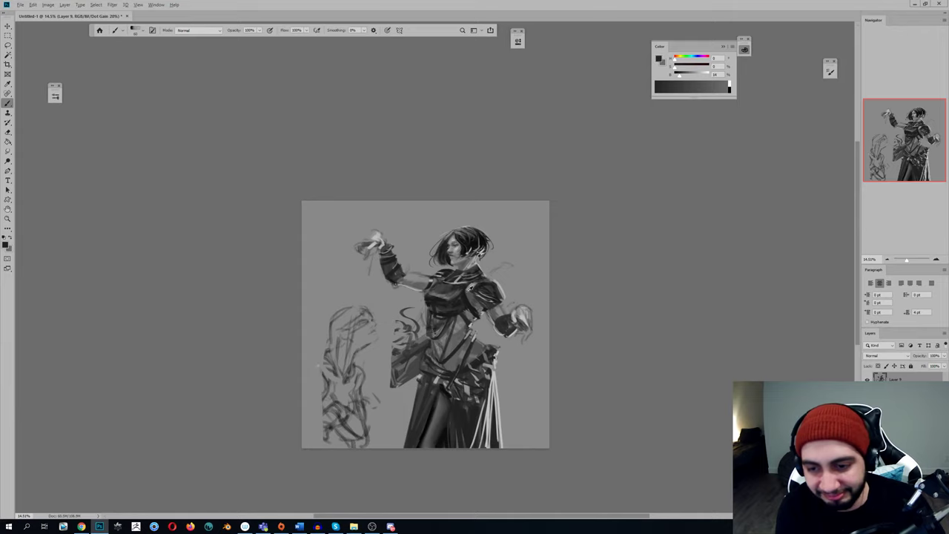
Add a light grey rim along the outer edge of the lowered arm's shoulder armour with the regular brush, checking it mirrored
key("shift+b")
right_click(517, 290)
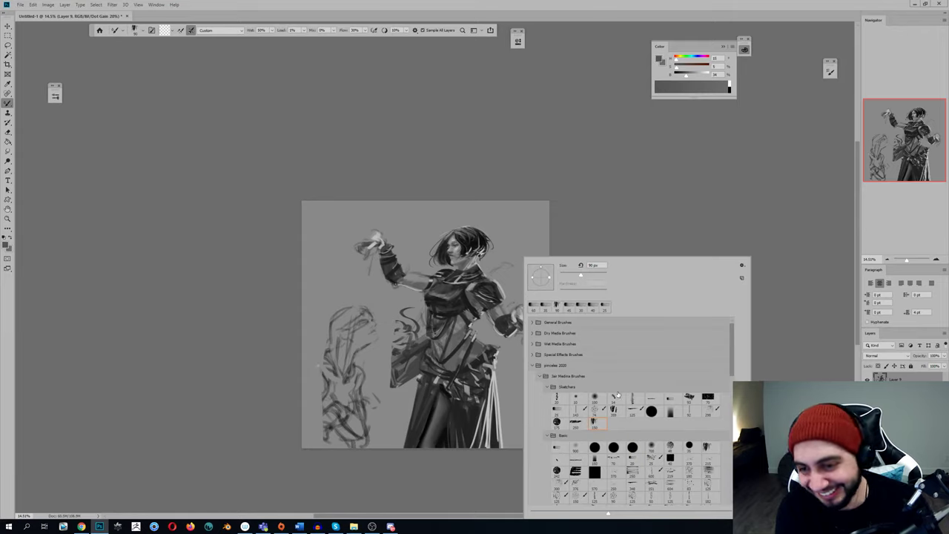
key("shift+b")
key("shift+b")
left_click(510, 287, "alt")
left_click_drag(501, 284, 507, 300)
left_click(496, 362, "alt")
key("h")
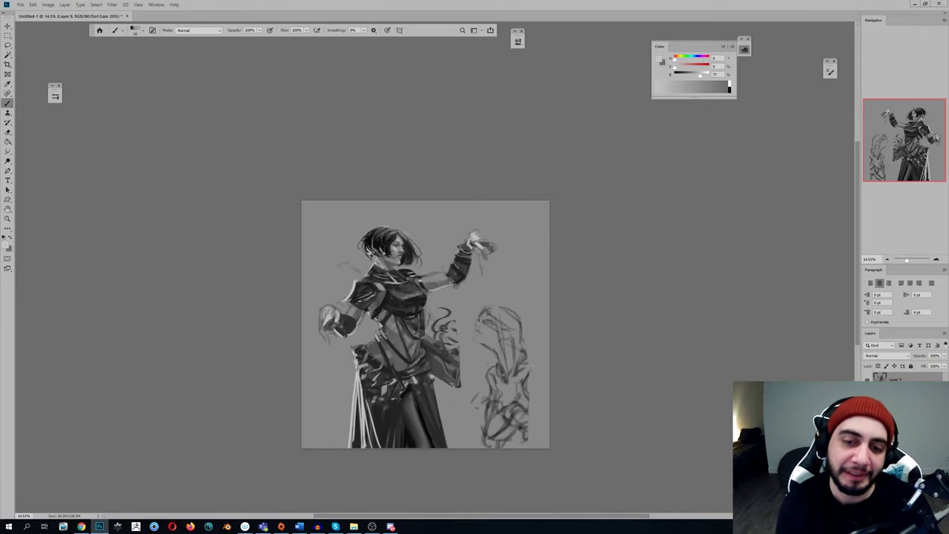
key("shift+b")
key("shift+b")
Recentre the unmirrored figure and paint a light grey top plane on the panel projecting from the front hip
key("z")
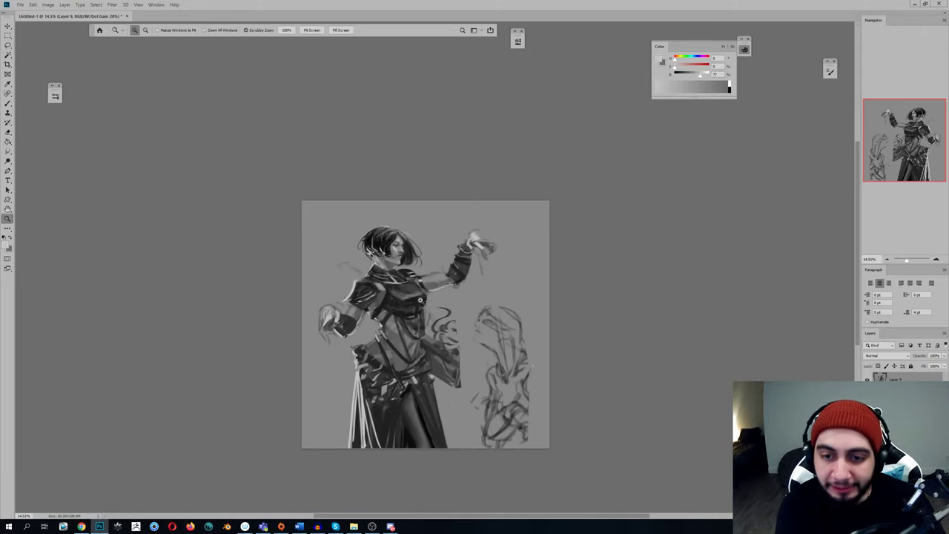
mouse_move(439, 298)
left_mouse_down()
mouse_move(410, 311)
mouse_move(404, 293)
mouse_move(337, 264)
left_mouse_up()
key("h")
key("z")
key("space")
key("z")
left_click_drag(306, 235, 319, 237)
key("b")
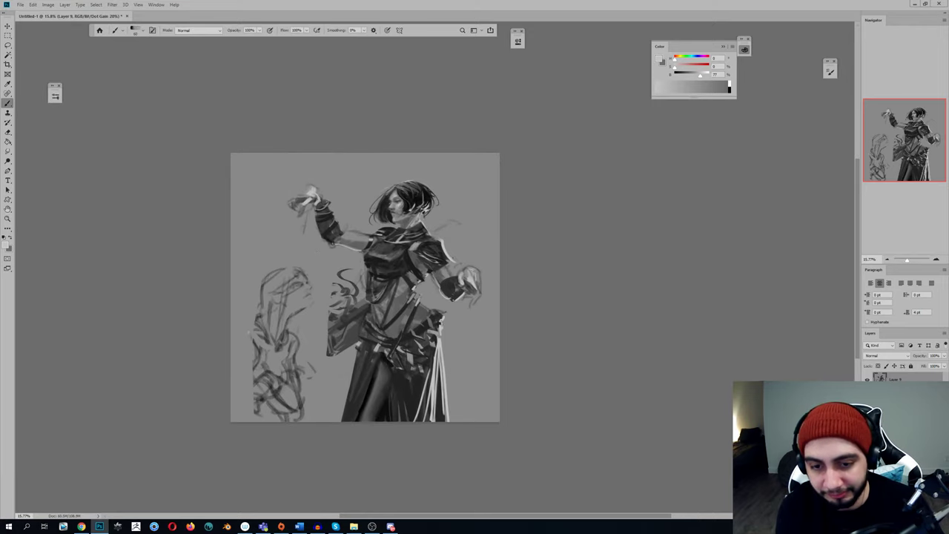
left_click(398, 241, "alt")
mouse_move(328, 322)
left_mouse_down()
mouse_move(364, 301)
mouse_move(347, 309)
left_mouse_up()
left_click(354, 289, "alt")
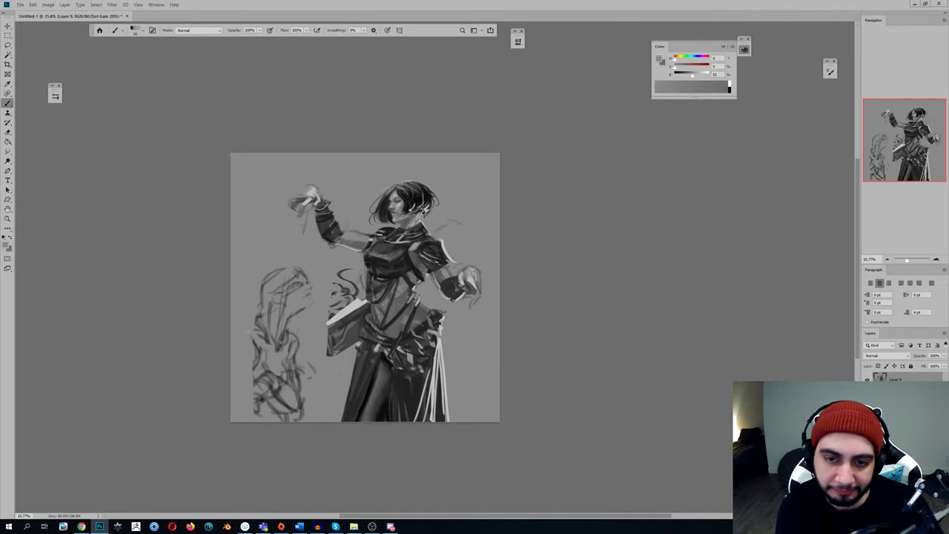
Paint a near-black strap from under the bust to the hip panel's outer corner and tidy its edges with sampled greys
left_click(374, 274, "alt")
left_click_drag(367, 264, 327, 325)
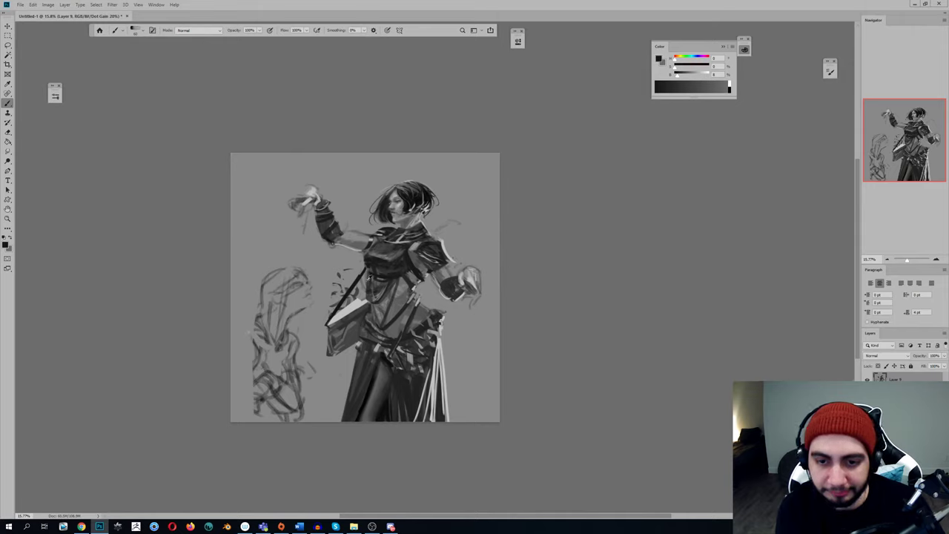
left_click(351, 306, "alt")
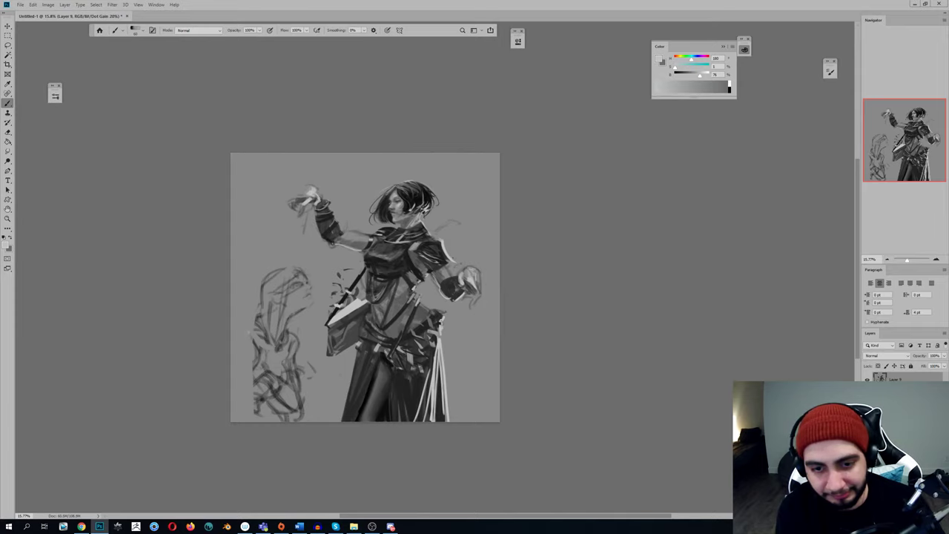
key("x")
left_click(348, 293, "alt")
left_click_drag(358, 287, 337, 313)
left_click(359, 291, "alt")
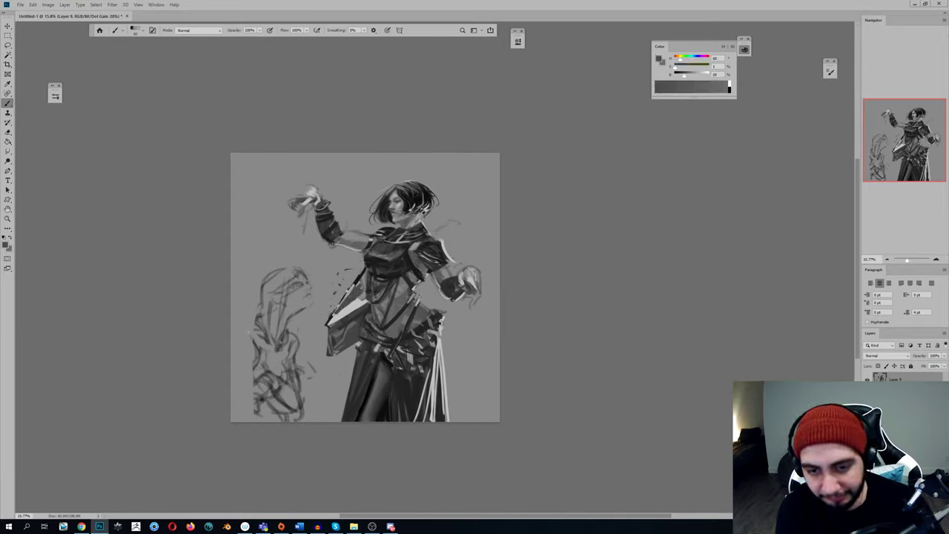
left_click(350, 295, "alt")
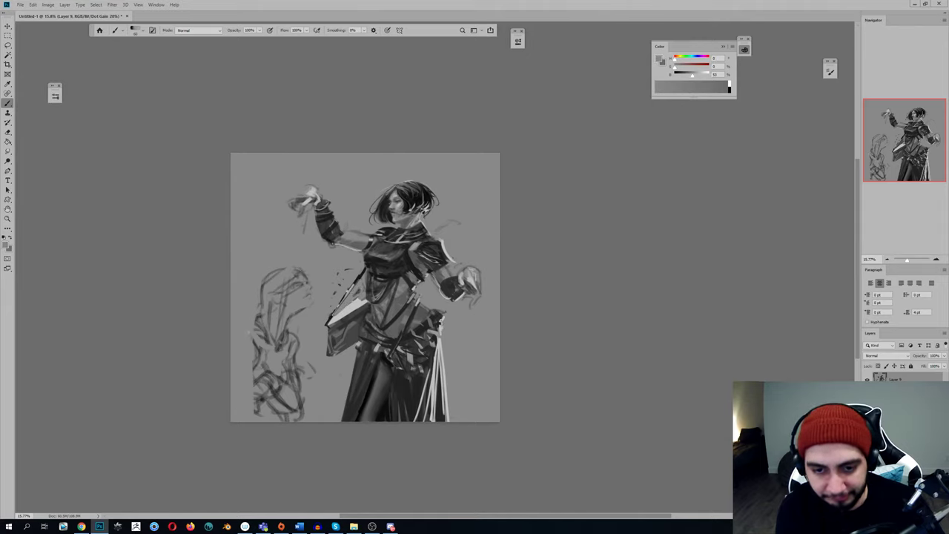
left_click(359, 280, "alt")
mouse_move(361, 273)
left_mouse_down()
mouse_move(321, 326)
mouse_move(324, 359)
mouse_move(361, 258)
mouse_move(341, 326)
left_mouse_up()
key("ctrl+z")
key("ctrl+z")
Enlarge the brush and trim the outer end of the hip panel and strap with background grey, viewing both orientations
key("ctrl+shift+h")
left_click(344, 351, "alt")
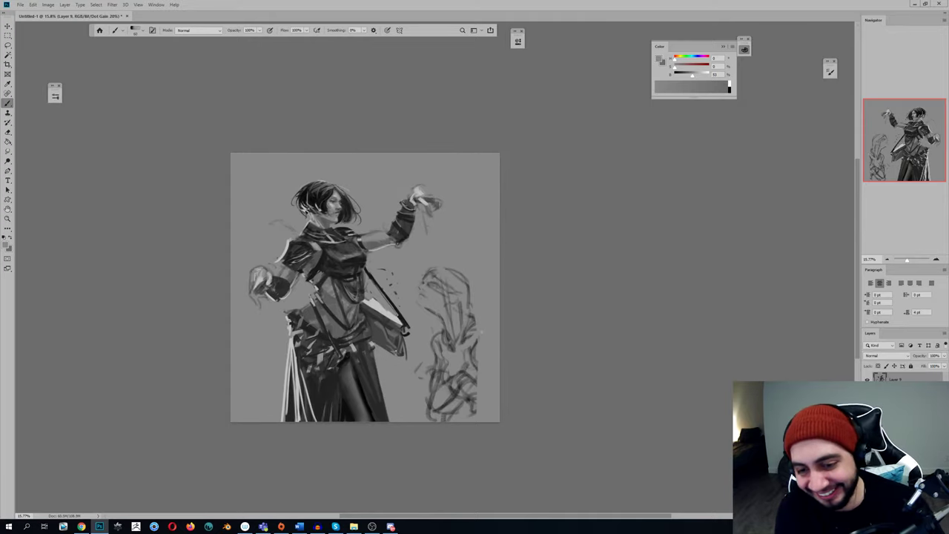
key("]")
key("]")
key("]")
key("]")
key("]")
key("]")
mouse_move(408, 326)
left_mouse_down()
mouse_move(402, 353)
mouse_move(403, 319)
mouse_move(393, 348)
left_mouse_up()
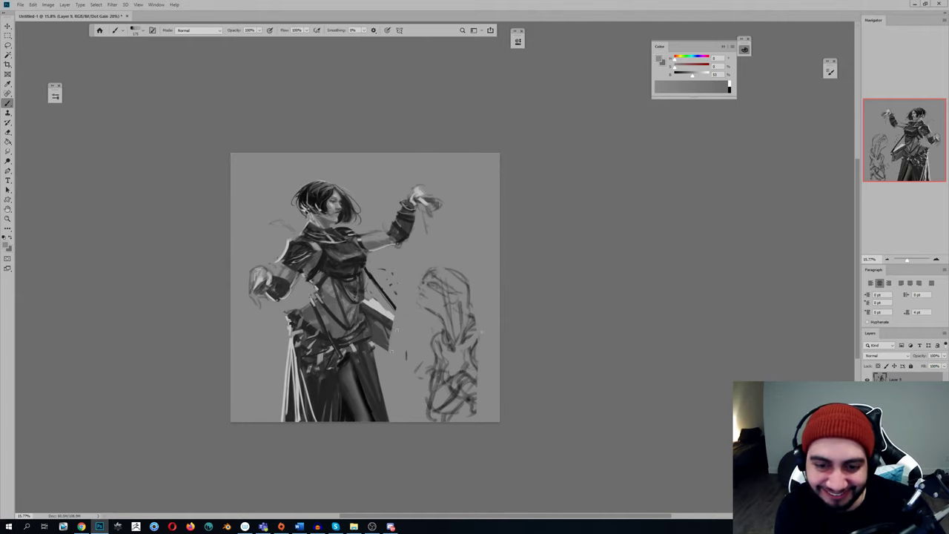
key("h")
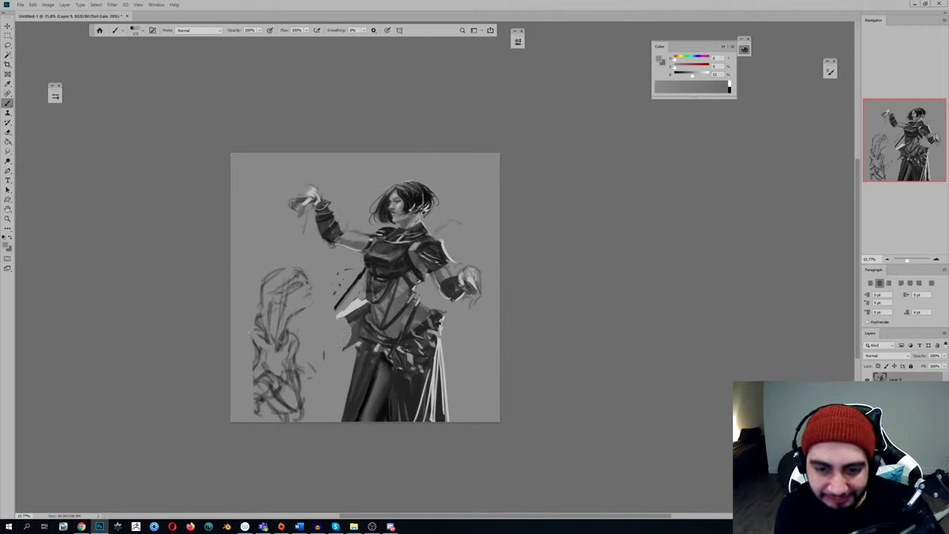
Define the shortened hip panel's outer edge with sampled dark grey and undo the last strokes
left_click(350, 331, "alt")
left_click_drag(346, 338, 340, 357)
left_click_drag(343, 349, 338, 369)
key("ctrl+z")
key("ctrl+z")
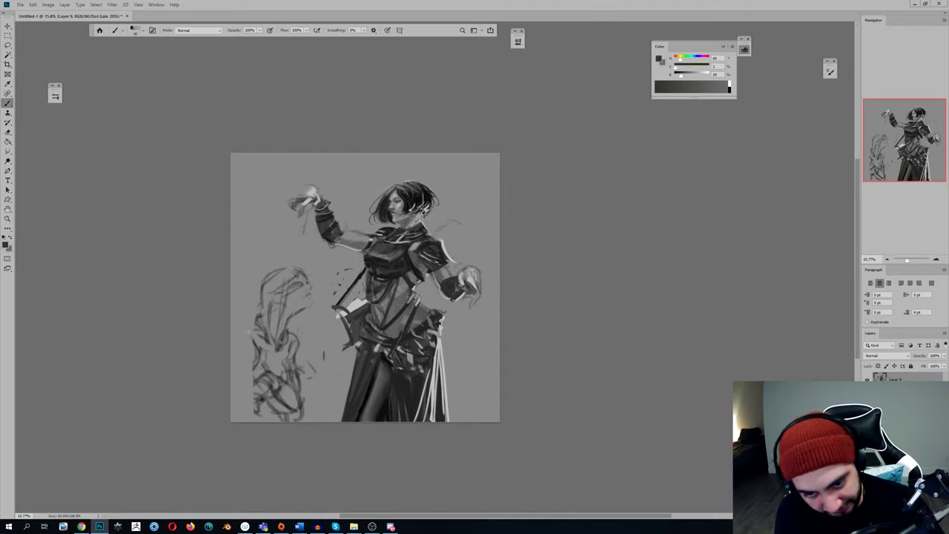
Paint near-black strokes down the hip panel's outer side and from the waist across its top plane, then view the canvas mirrored
left_click(343, 298, "alt")
mouse_move(351, 298)
left_mouse_down()
mouse_move(340, 338)
mouse_move(343, 325)
left_mouse_up()
left_click_drag(372, 288, 354, 306)
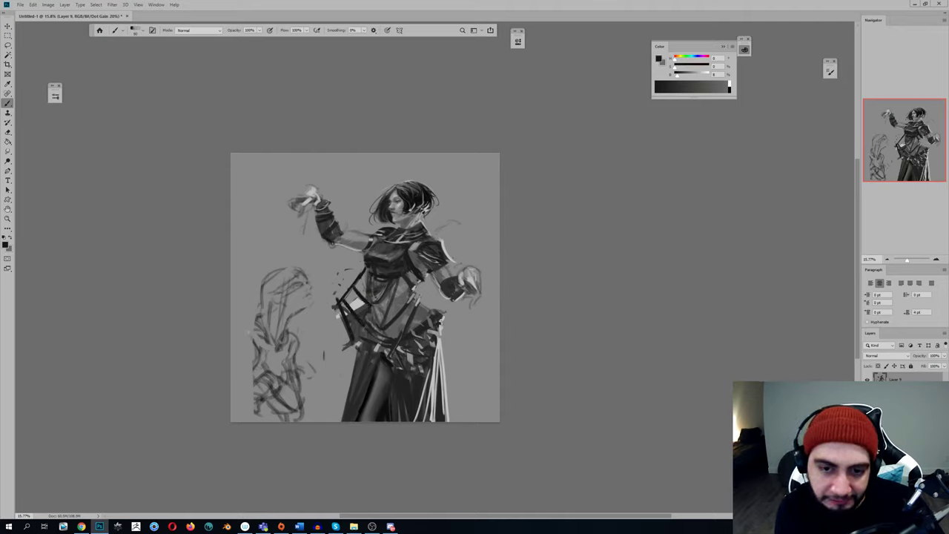
key("h")
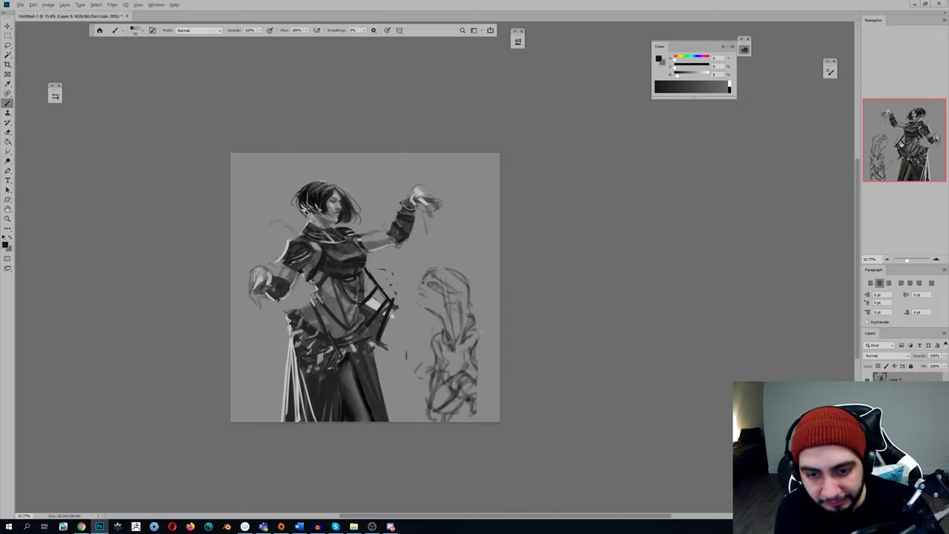
Sample greys around the hip panel and define its inner edge at the waist with a short near-black stroke, unmirrored
left_click(358, 304, "alt")
left_click(350, 302, "alt")
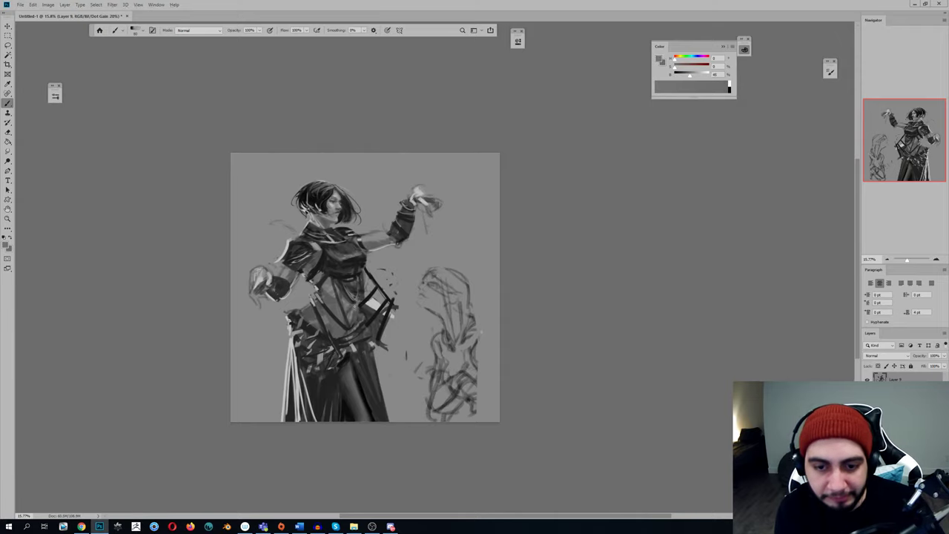
key("h")
left_click(359, 309, "alt")
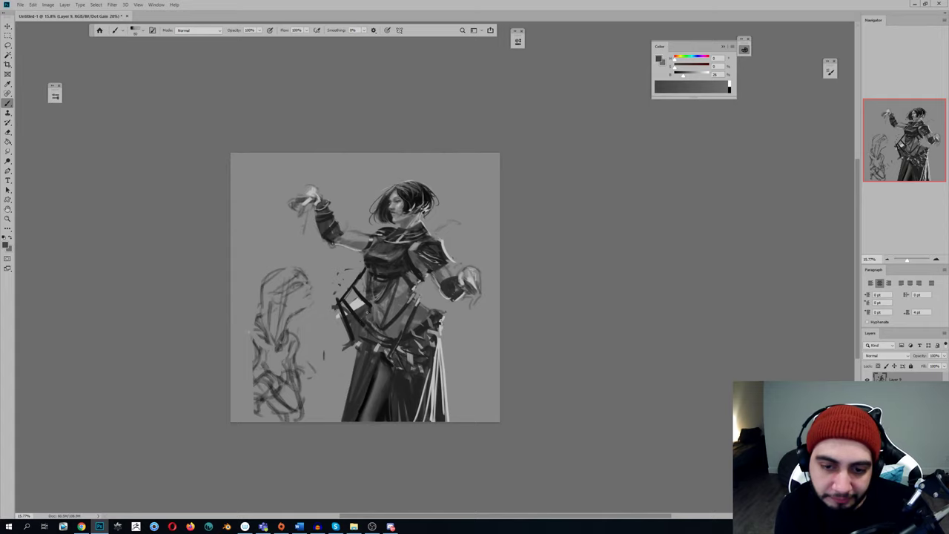
left_click(371, 305, "alt")
left_click_drag(370, 306, 369, 315)
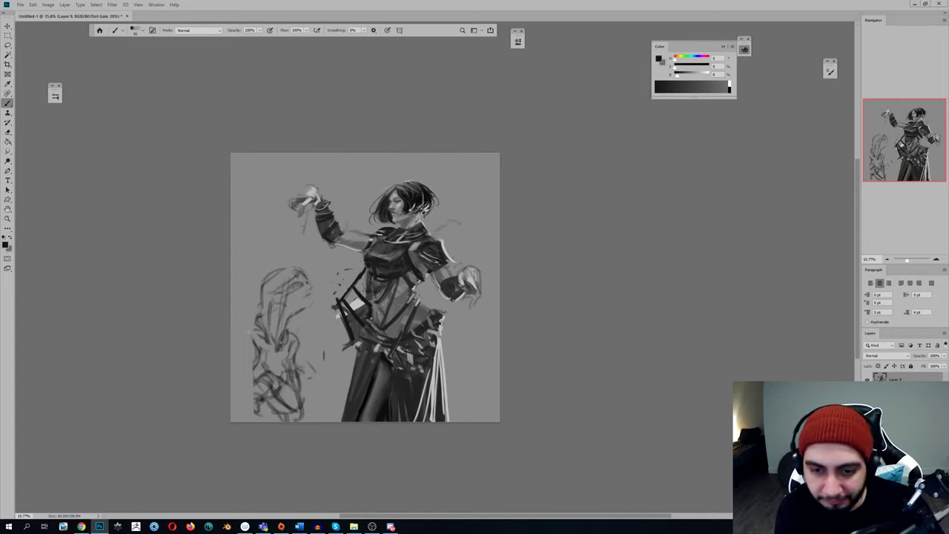
Blend the dark stroke at the hip panel's inner corner using the Mixer Brush with a soft round preset
key("shift+b")
right_click(447, 319)
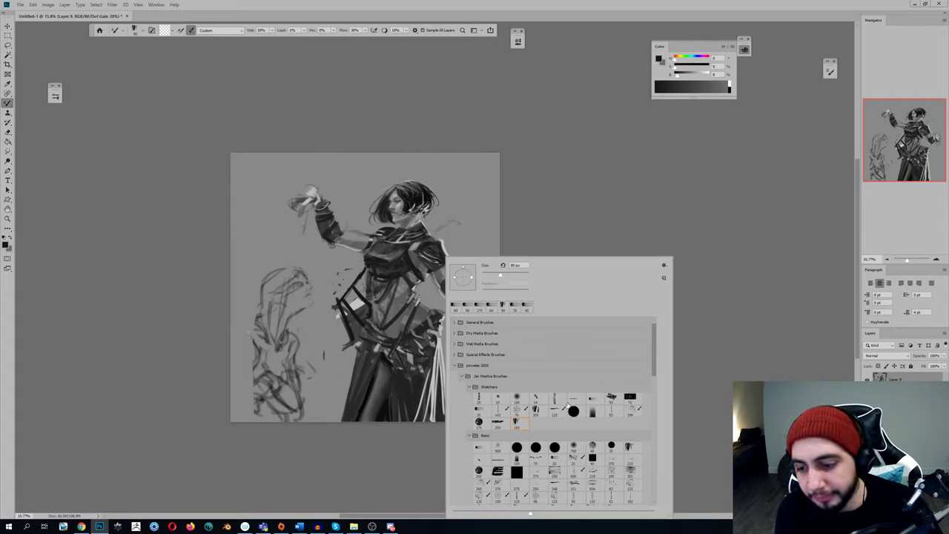
left_click(523, 399)
left_click(370, 315)
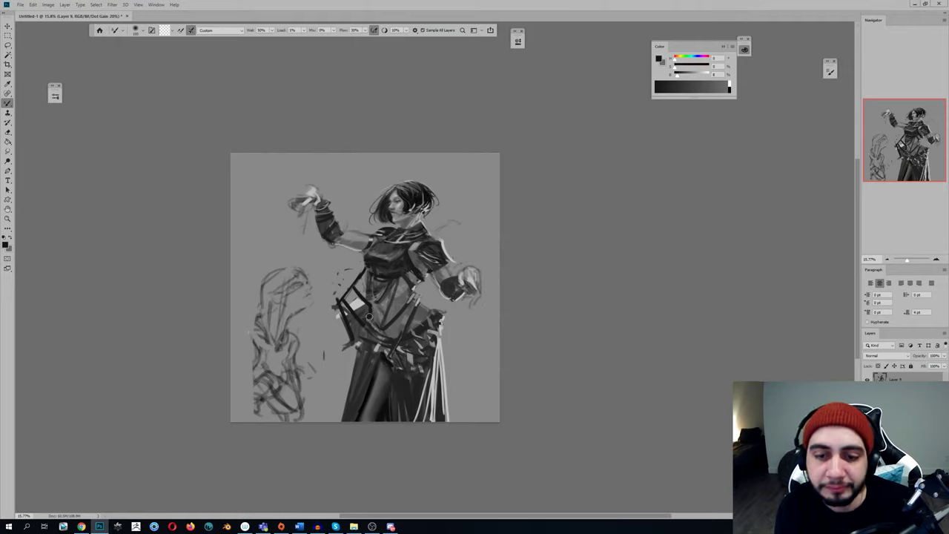
key("shift+b")
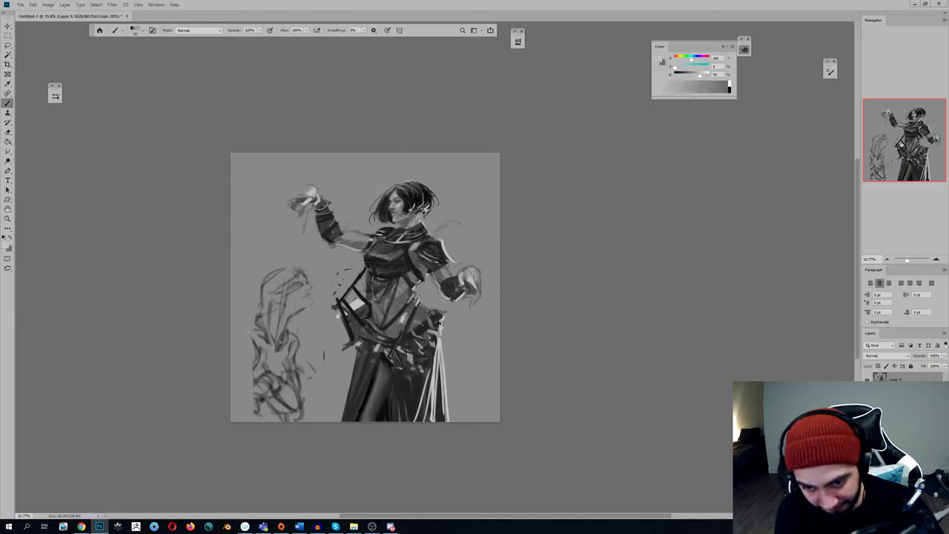
key("shift+b")
key("shift+b")
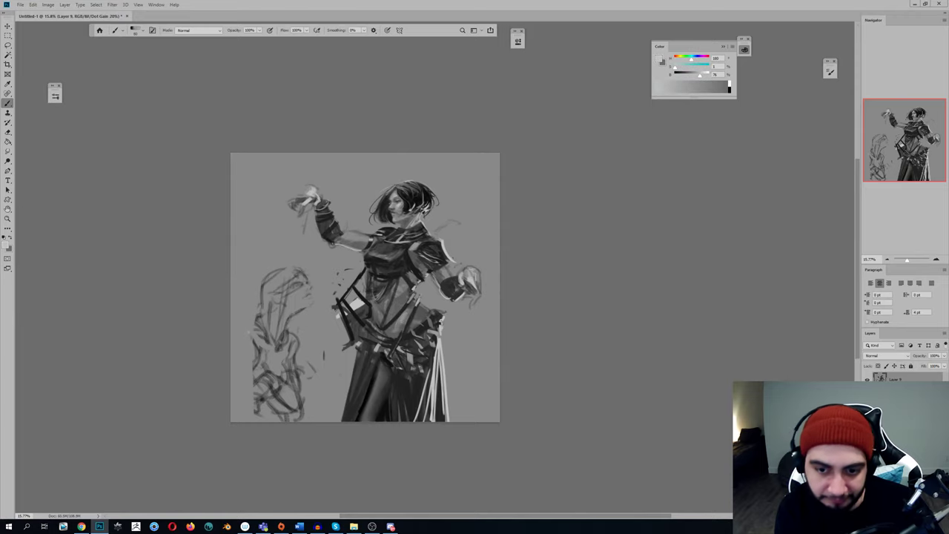
Rework the shadow beside the bust under the lowered arm with dark greys sampled from the nearby clothing
left_click(405, 317, "alt")
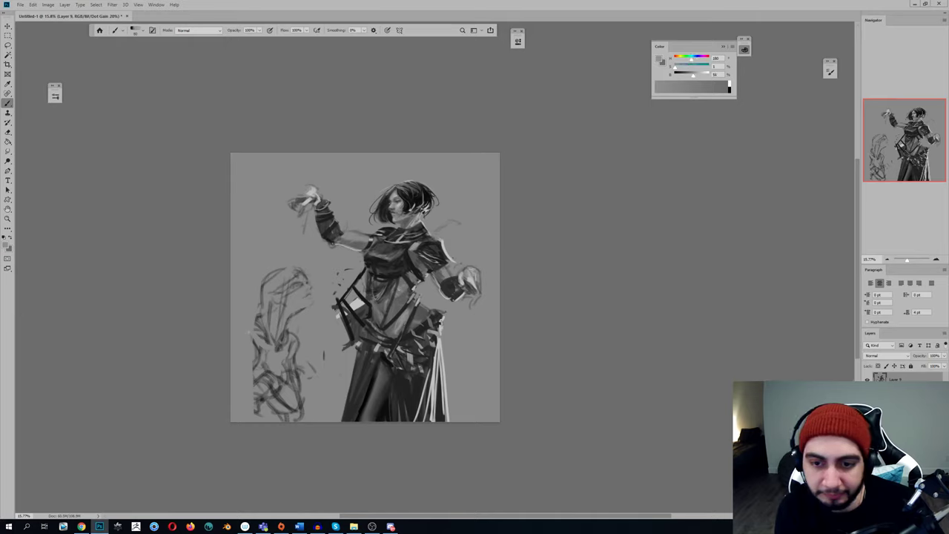
left_click(431, 269, "alt")
left_click(431, 268, "alt")
left_click_drag(416, 275, 411, 281)
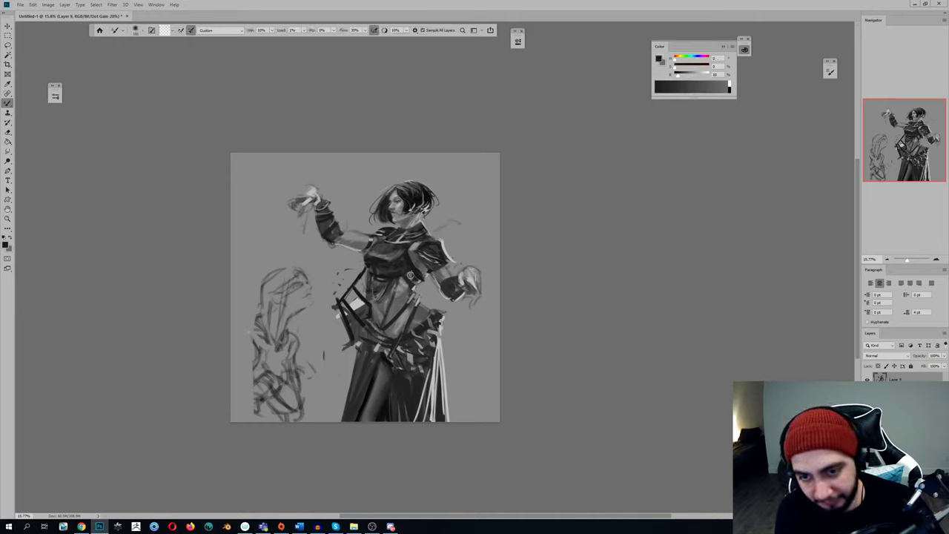
left_click(412, 278, "alt")
left_click(414, 275, "alt")
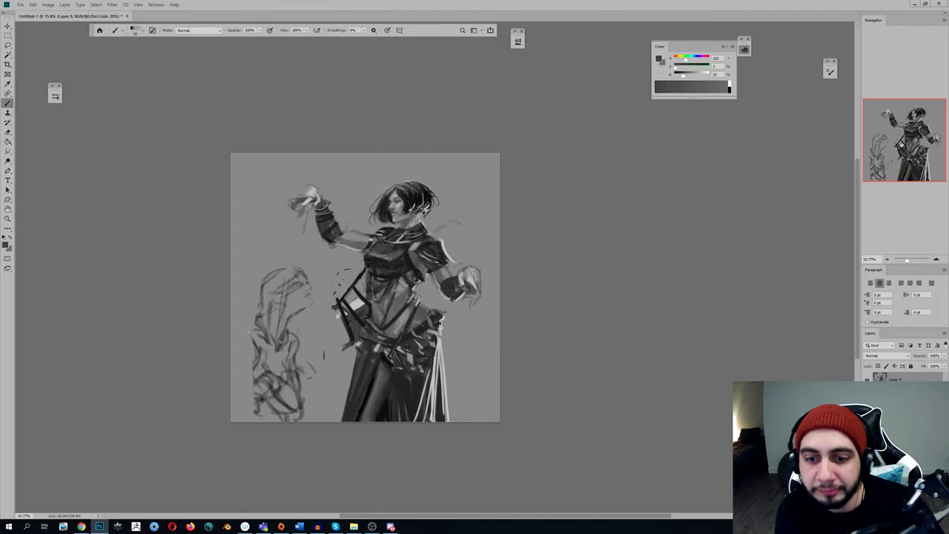
left_click(418, 273, "alt")
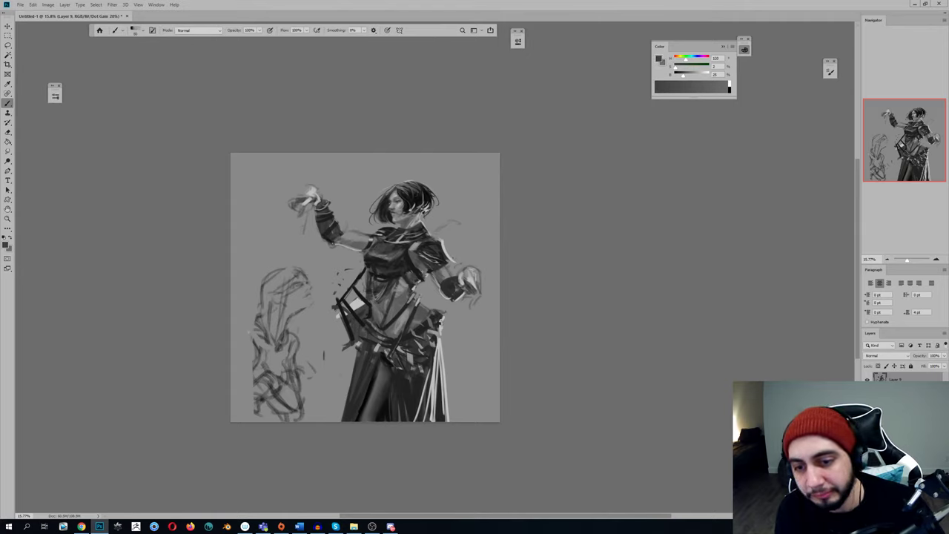
In the mirrored view, refine the shoulder armour and the adjoining chest edge with sampled light, dark and mid greys
key("ctrl+shift+h")
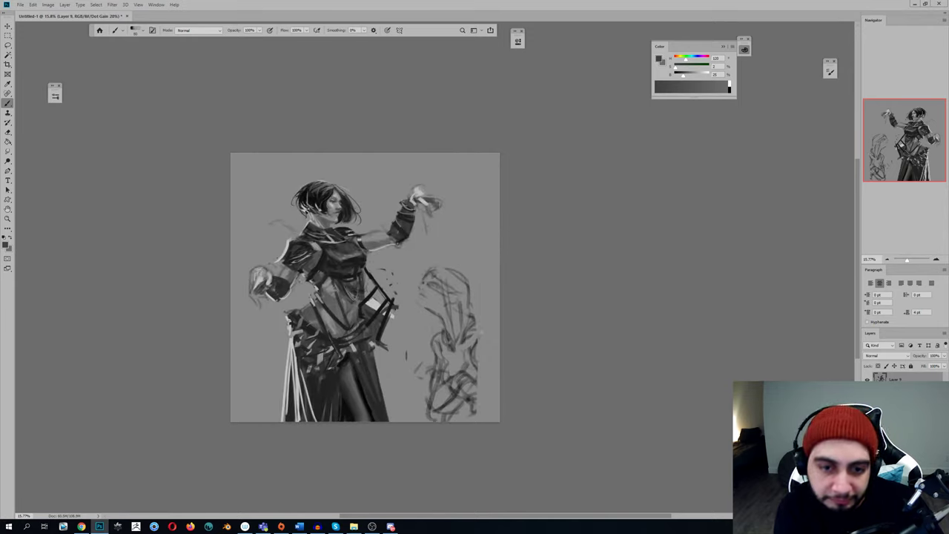
left_click(288, 256, "alt")
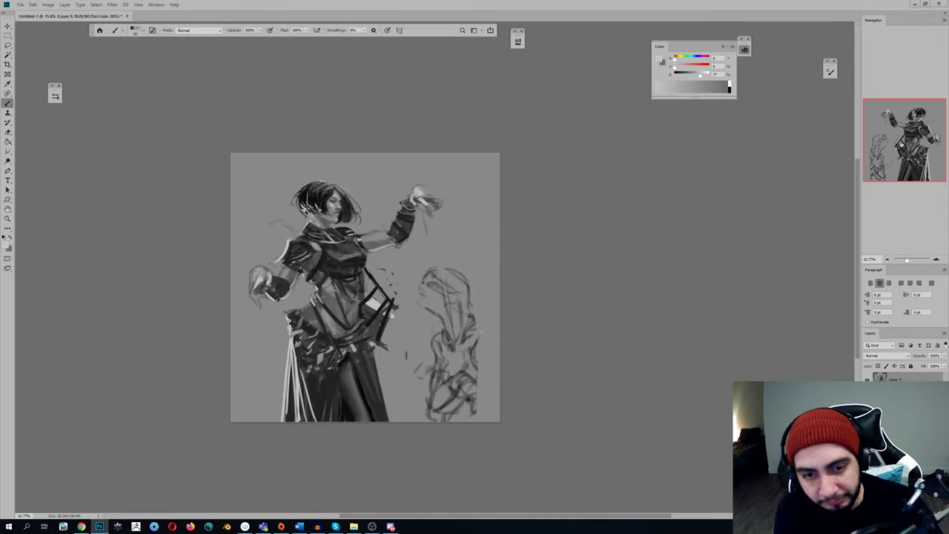
left_click(296, 262, "alt")
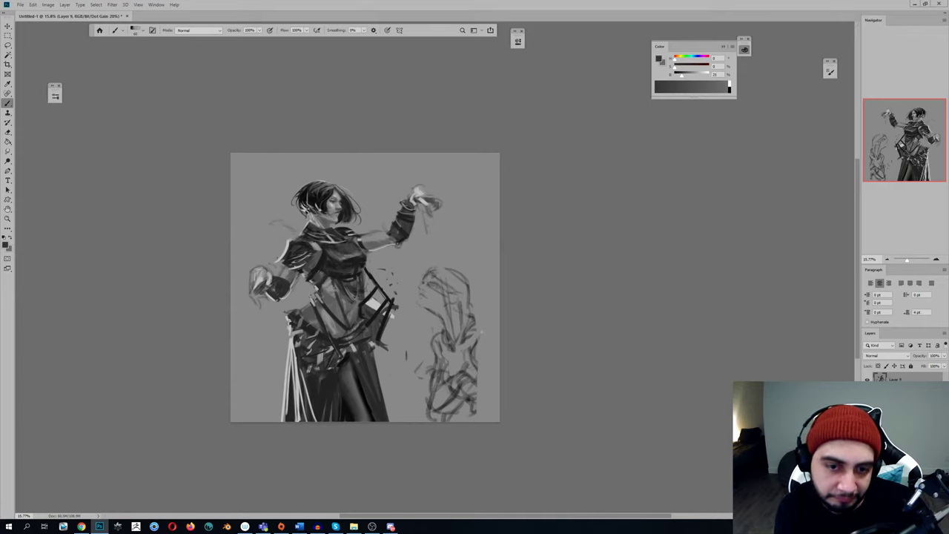
left_click(311, 245, "alt")
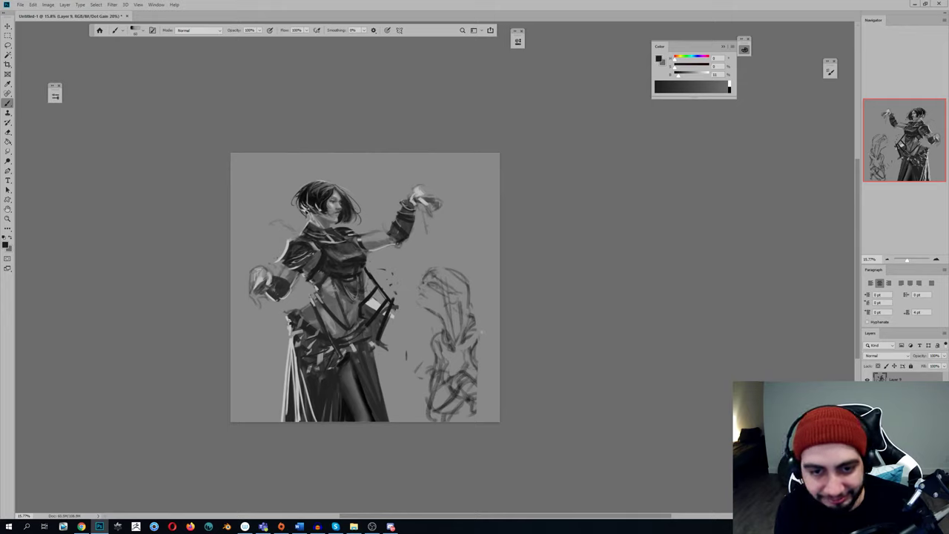
left_click(317, 247, "alt")
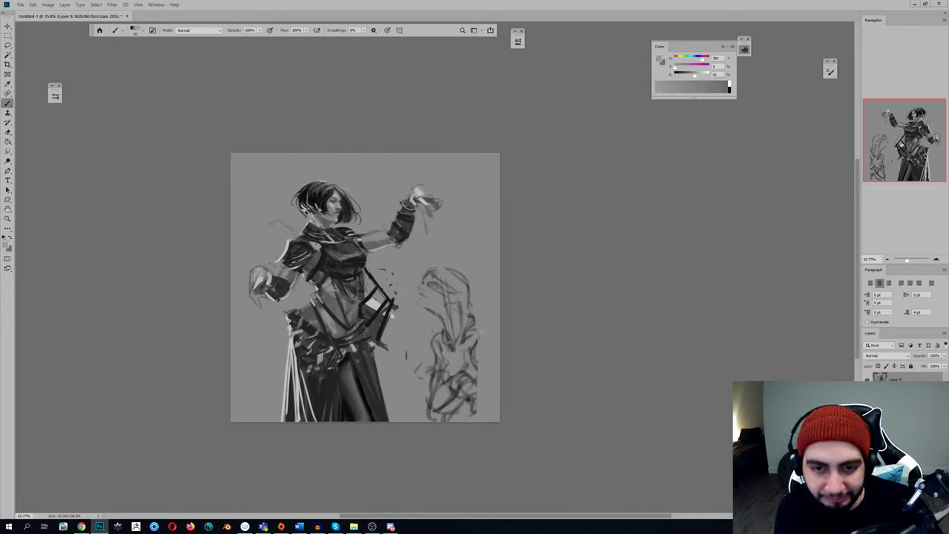
left_click(323, 246, "alt")
left_click(319, 243, "alt")
left_click(321, 250, "alt")
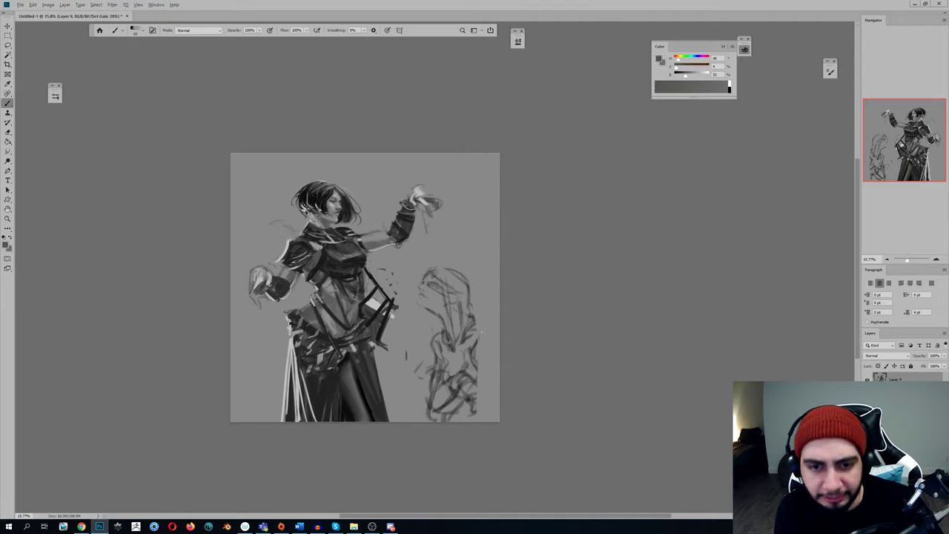
left_click(322, 249, "alt")
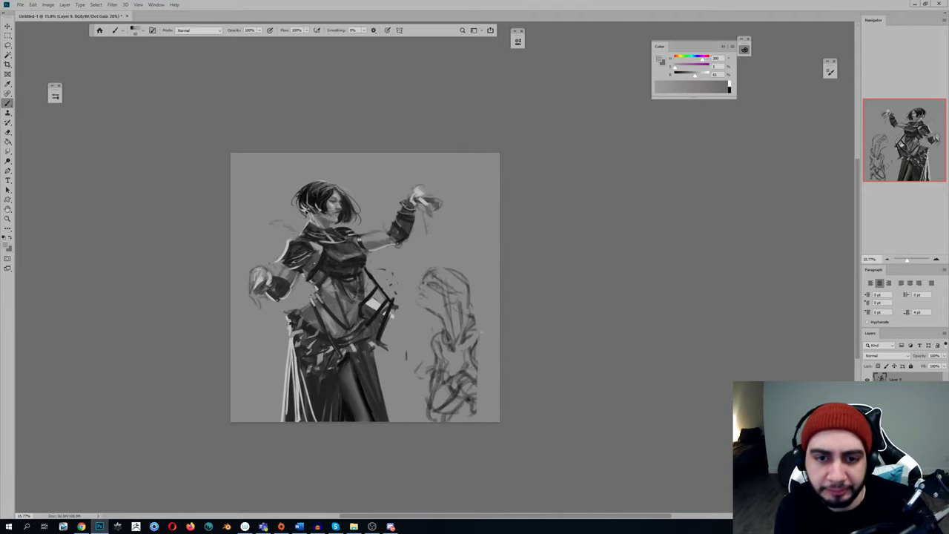
left_click(320, 254, "alt")
Check the unmirrored figure at reduced size, then sample a mid grey beside the bust for softening with the Mixer Brush
key("z")
left_click_drag(328, 245, 290, 245)
key("ctrl+shift+h")
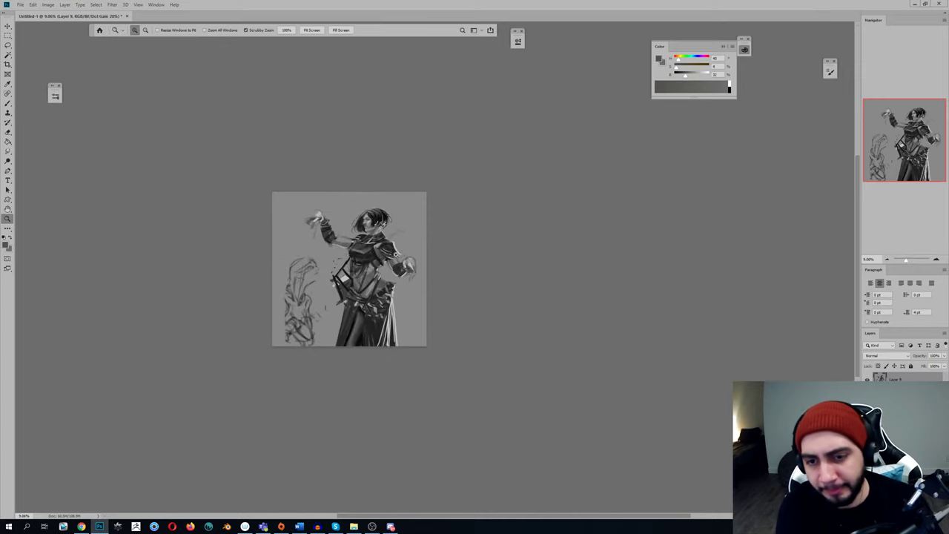
left_click_drag(394, 253, 406, 253)
key("b")
key("shift+b")
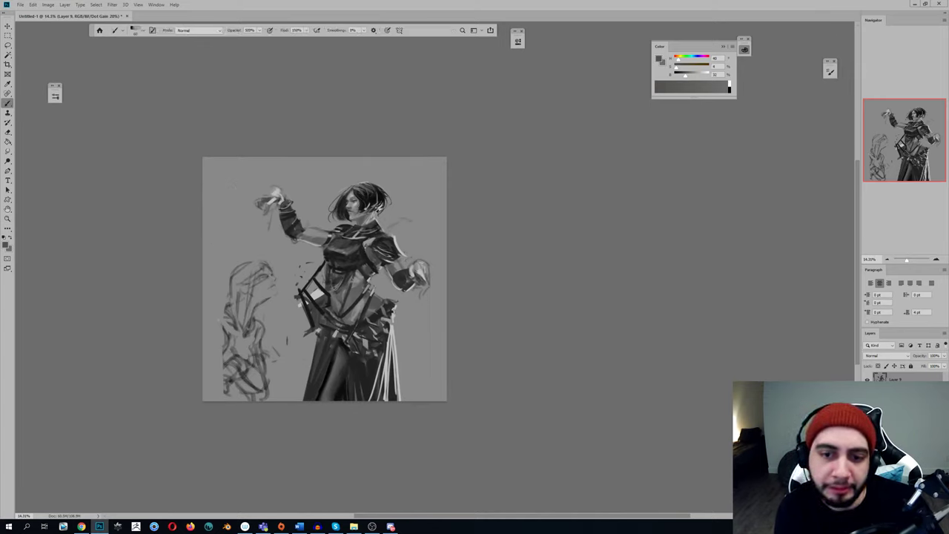
left_click(368, 259, "alt")
key("shift+b")
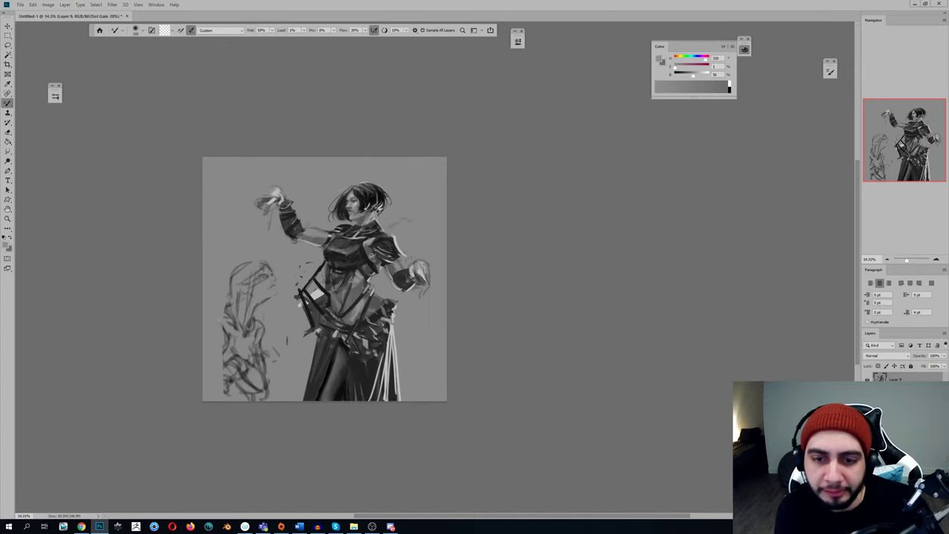
Paint and blend light grey skin tones along the raised upper arm in the mirrored view, then check the unmirrored figure
key("h")
key("z")
left_click_drag(274, 243, 285, 244)
key("b")
left_click(282, 262, "alt")
left_click(288, 235, "alt")
left_click(318, 233, "alt")
left_click_drag(366, 223, 348, 226)
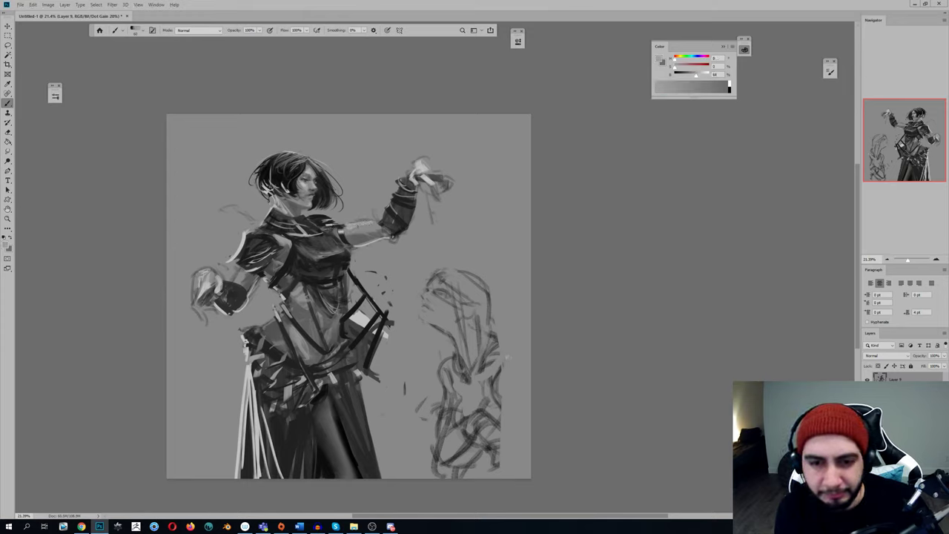
key("z")
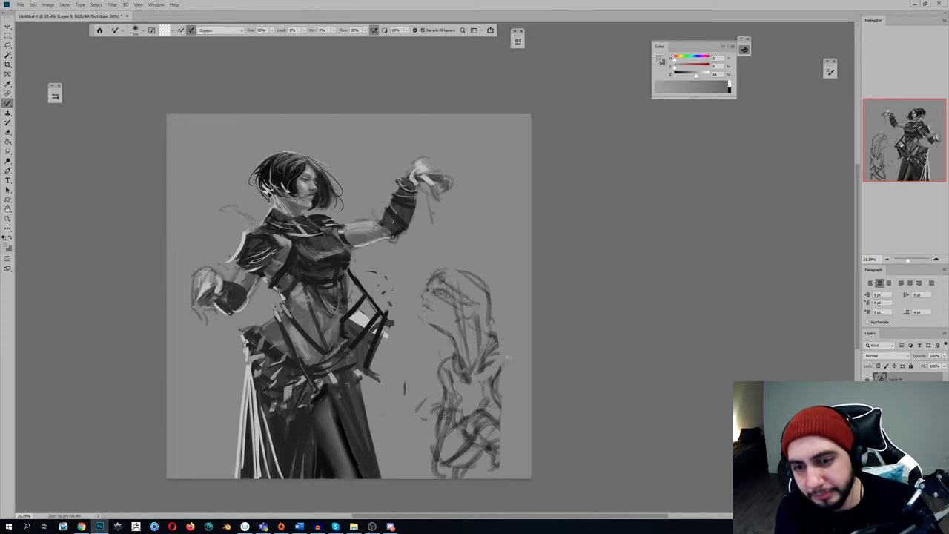
mouse_move(366, 213)
left_mouse_down()
mouse_move(358, 209)
mouse_move(349, 226)
left_mouse_up()
key("ctrl+shift+h")
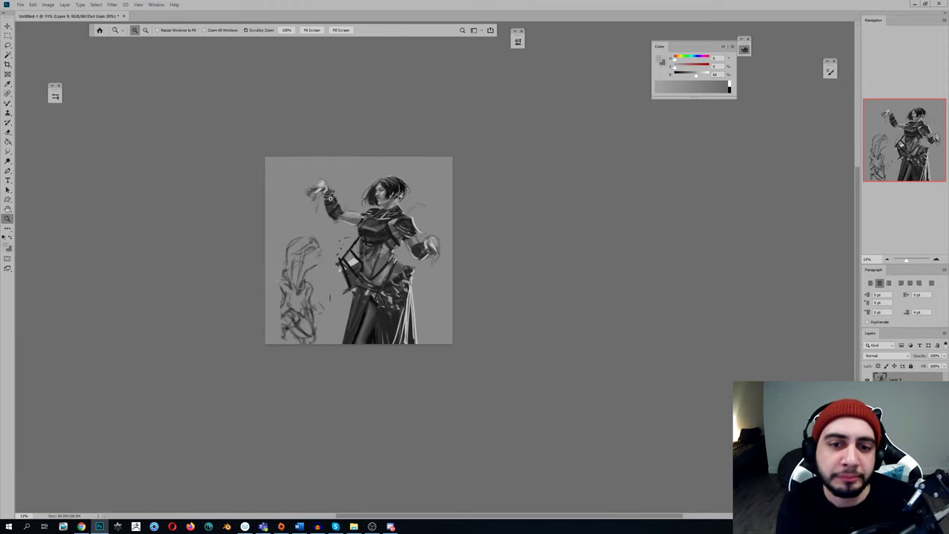
Refine the raised hand's back and fingers with sampled light and mid greys, then mirror the view
left_click_drag(321, 190, 343, 196)
key("b")
left_click(324, 192, "alt")
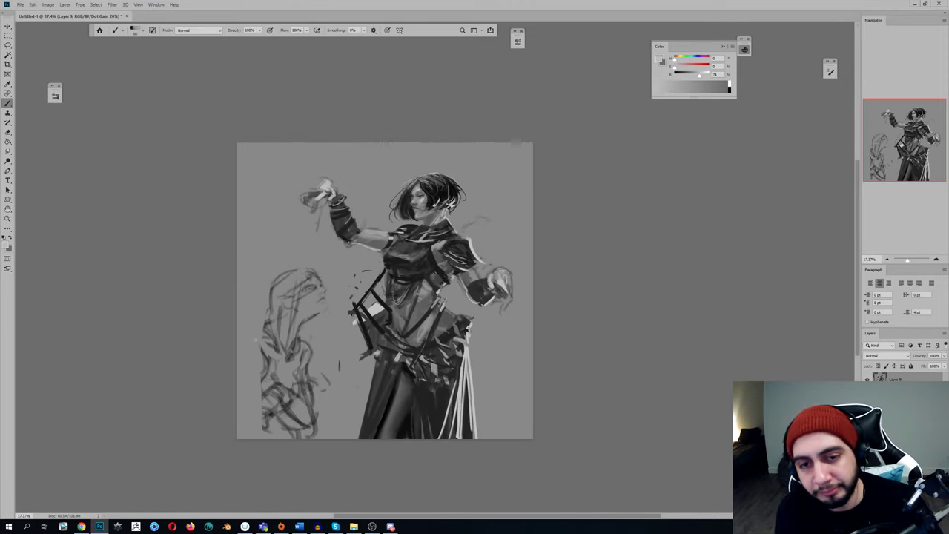
left_click(325, 183, "alt")
left_click(324, 182, "alt")
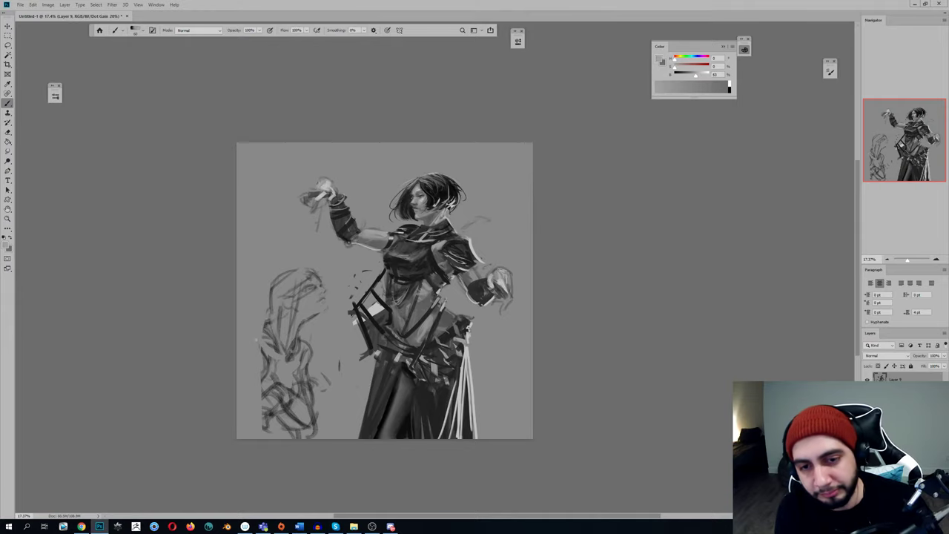
left_click(322, 182, "alt")
left_click(322, 182, "alt")
left_click(322, 186, "alt")
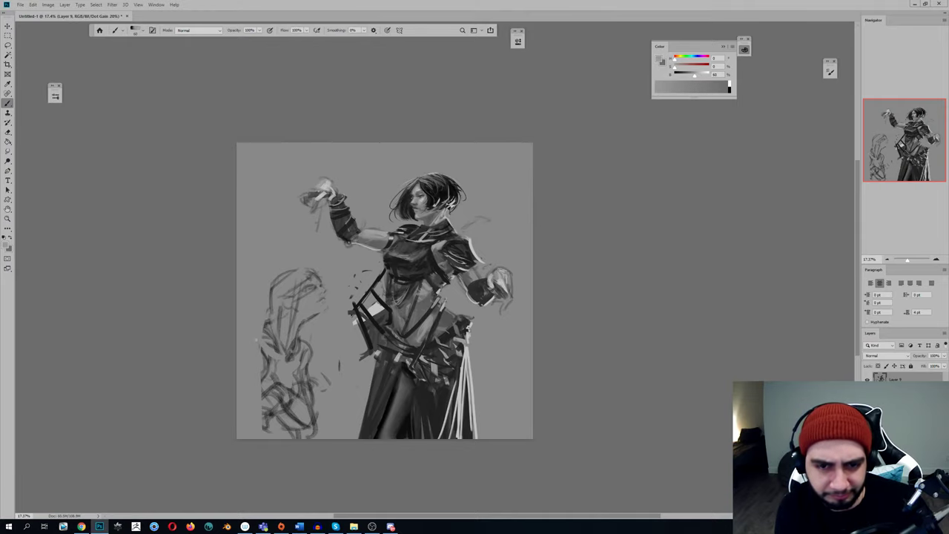
left_click(322, 185, "alt")
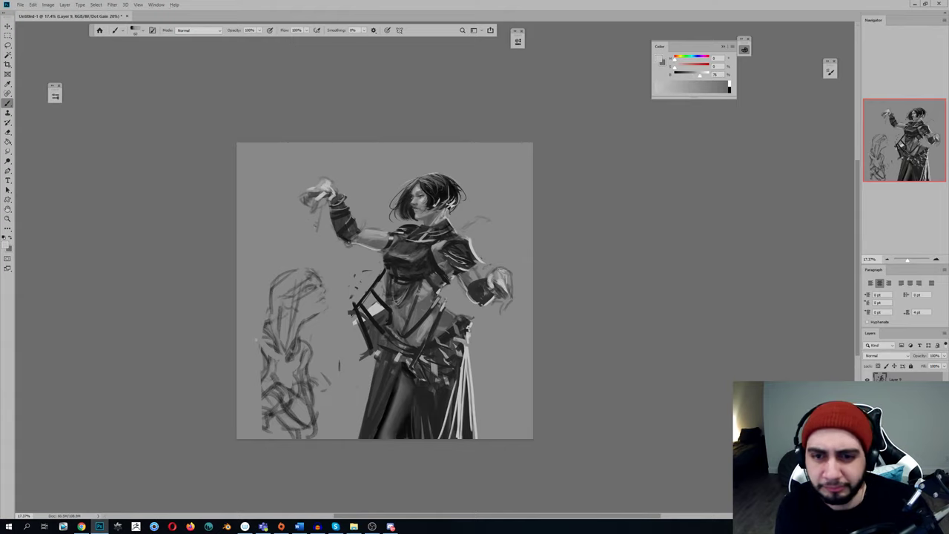
key("ctrl+shift+h")
key("ctrl+s")
type("b")
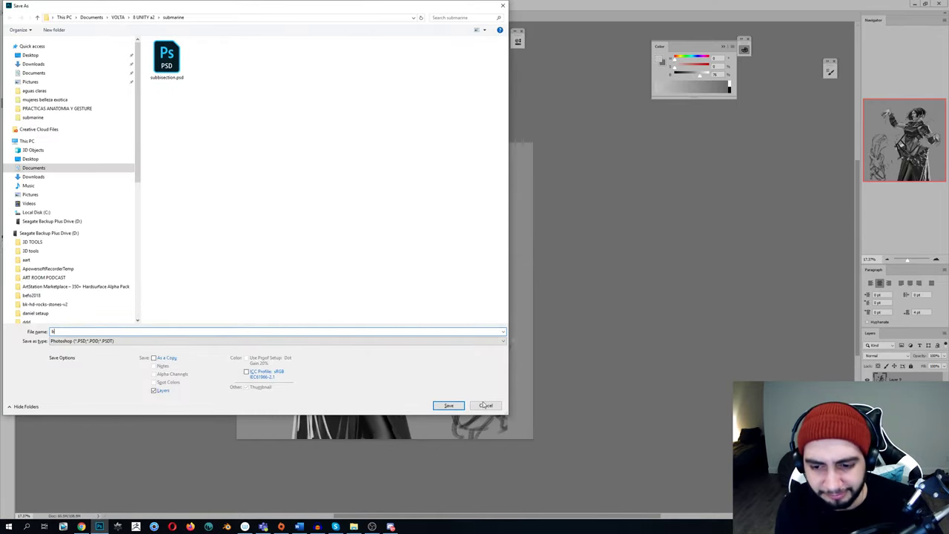
left_click(485, 405)
Touch up the light hip panel and its dark edges in the mirrored view with sampled dark and light greys
scroll(380, 317, "down", 1)
left_click(379, 316, "alt")
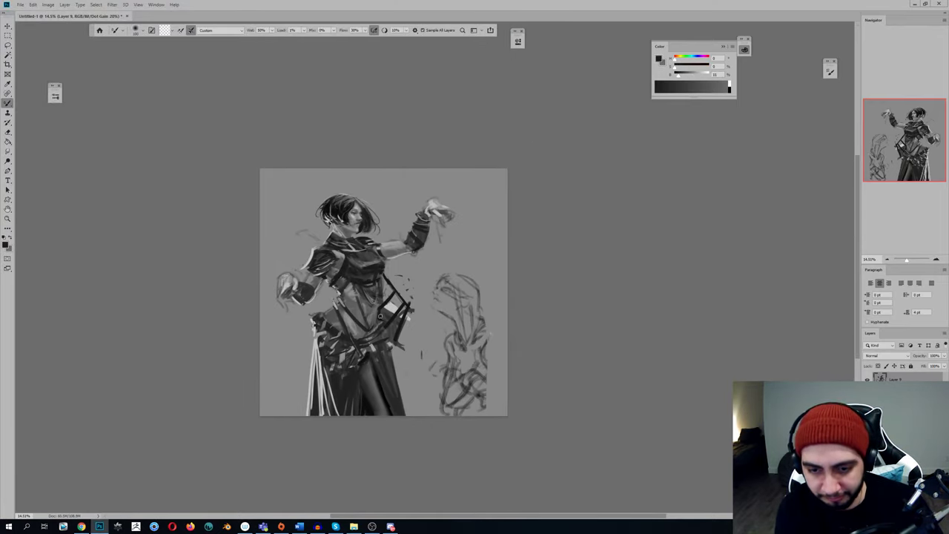
key("b")
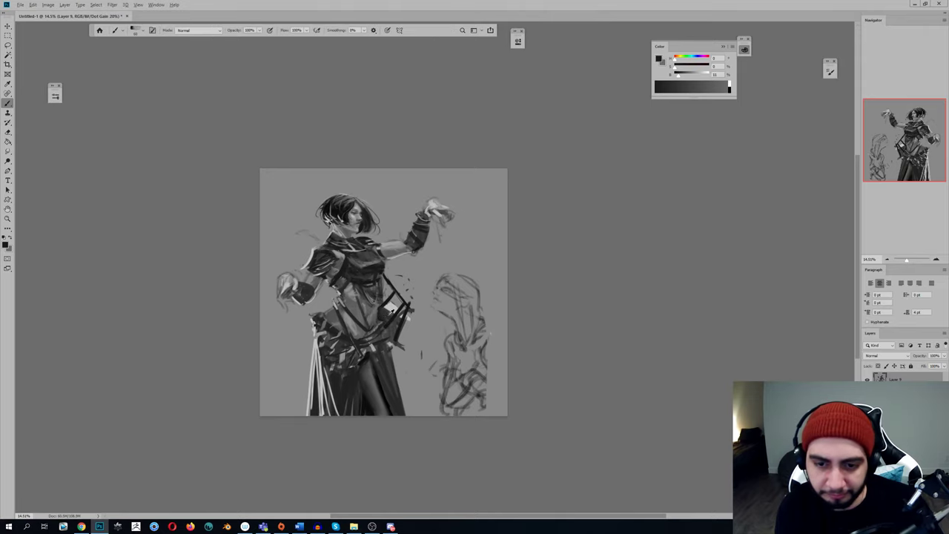
left_click(381, 314, "alt")
key("shift+b")
key("b")
left_click(381, 313, "alt")
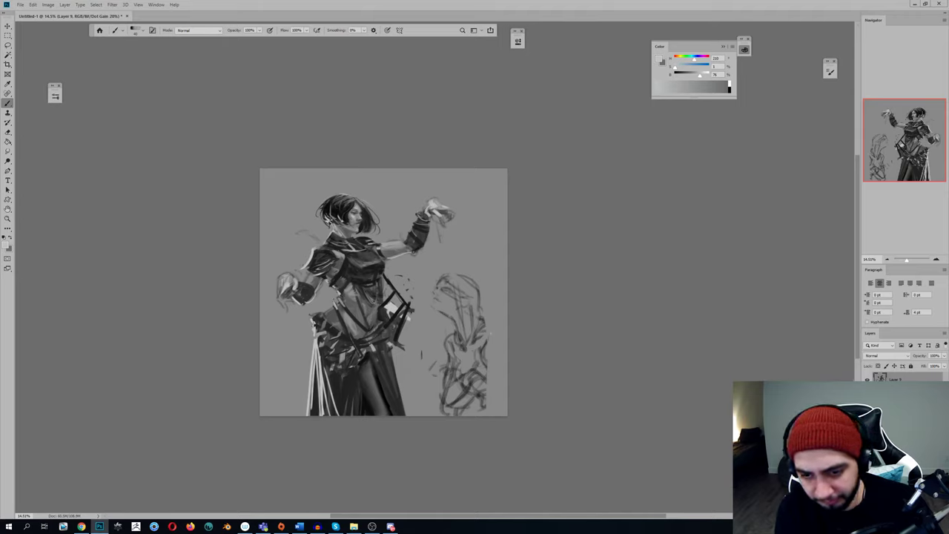
Paint dark strokes on the hanging piece below the hip panel in the unmirrored view, then trim its edge with the background grey
key("ctrl+shift+h")
left_click(369, 320, "alt")
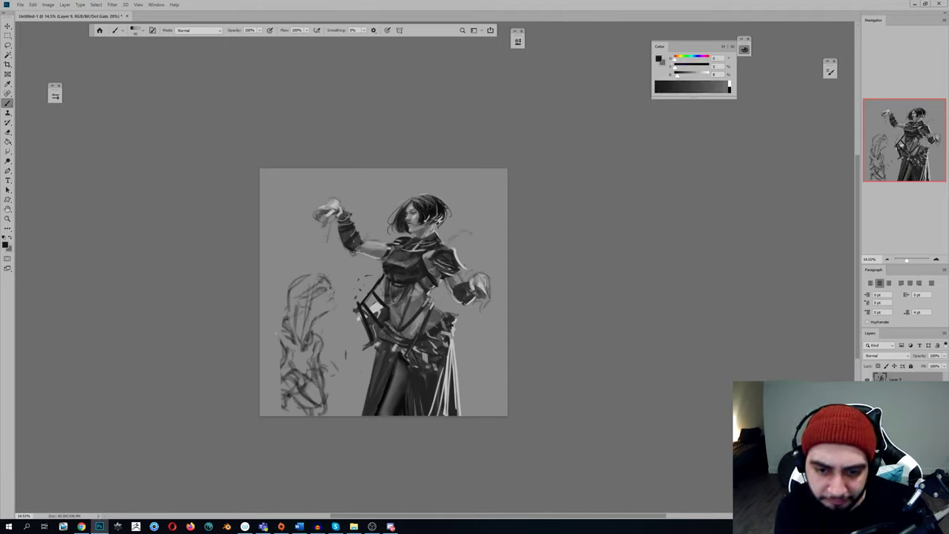
left_click_drag(363, 319, 371, 343)
mouse_move(362, 320)
left_mouse_down()
mouse_move(369, 345)
mouse_move(366, 337)
left_mouse_up()
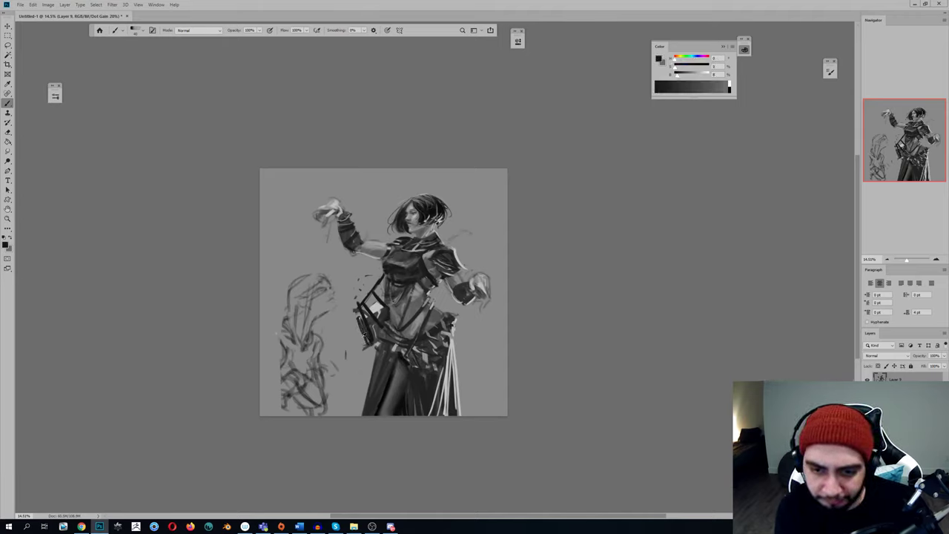
left_click(360, 327, "alt")
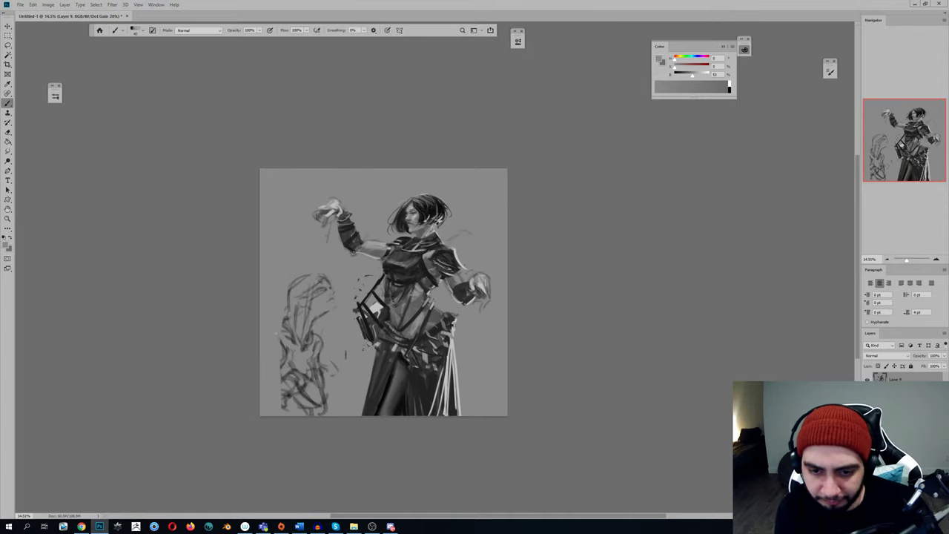
key("ctrl+shift+h")
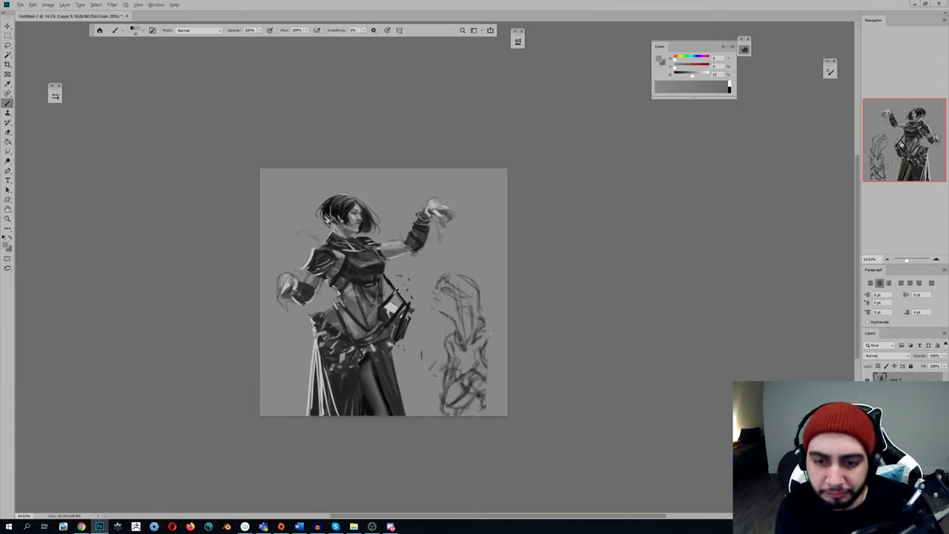
Break up the light hip panel with fine dark and light strokes, undo the last strokes, and cancel saving the document
left_click(396, 292, "alt")
mouse_move(393, 302)
left_mouse_down()
mouse_move(388, 316)
mouse_move(398, 318)
mouse_move(394, 303)
left_mouse_up()
left_click(393, 304, "alt")
key("[")
mouse_move(395, 315)
left_mouse_down()
mouse_move(391, 322)
mouse_move(393, 313)
left_mouse_up()
key("ctrl+z")
key("ctrl+z")
key("ctrl+shift+h")
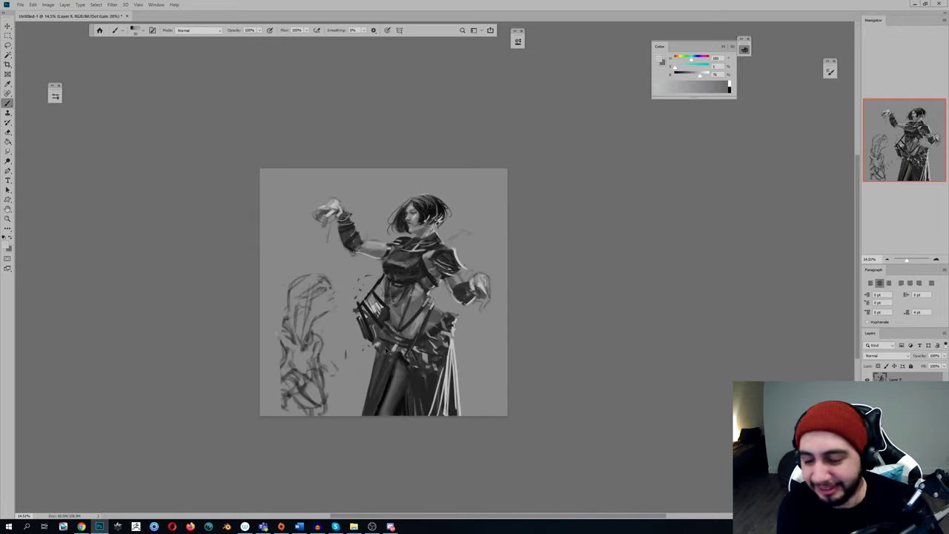
key("ctrl+s")
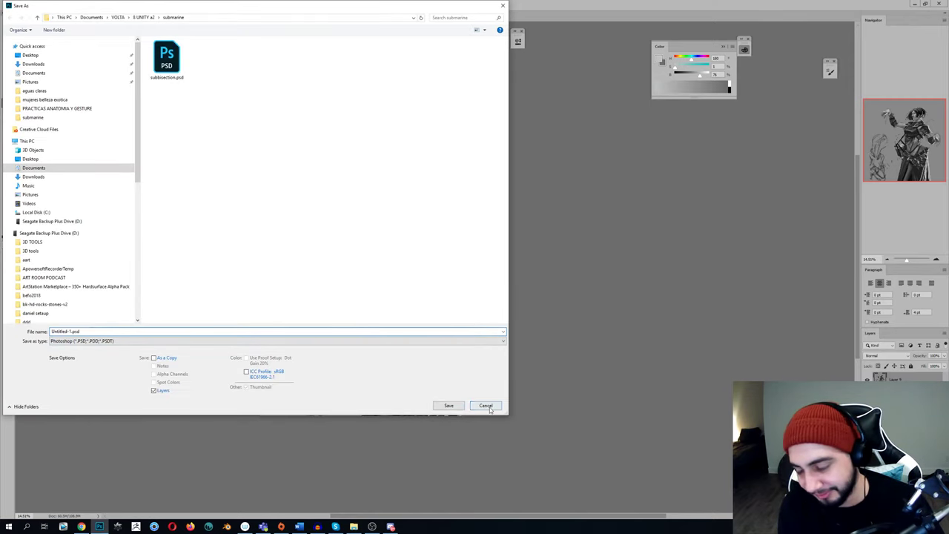
left_click(482, 405)
Paint a light grey accent along the diagonal waist strap and deepen the darks around the belt knot
key("z")
mouse_move(406, 352)
left_mouse_down()
mouse_move(389, 352)
mouse_move(413, 353)
mouse_move(375, 321)
left_mouse_up()
key("ctrl+shift+h")
key("h")
key("b")
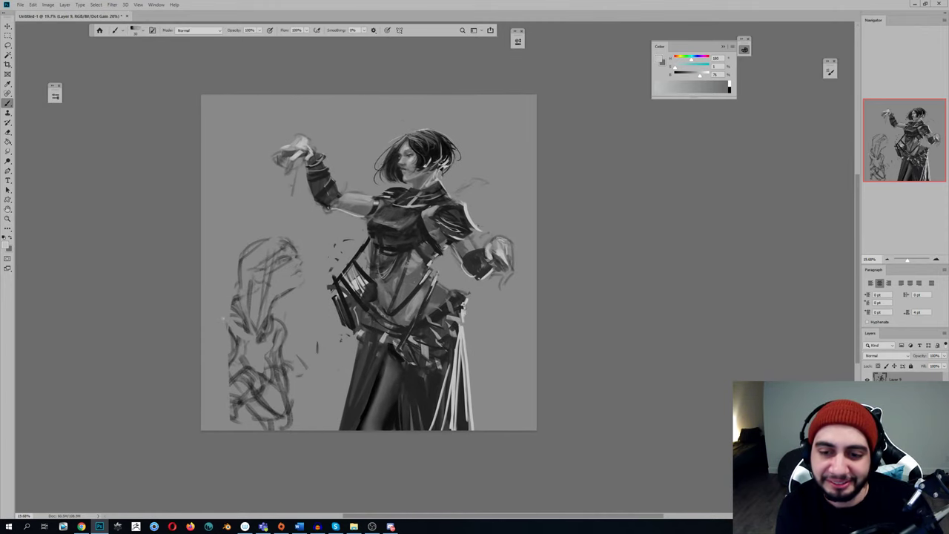
left_click(430, 295, "alt")
left_click_drag(430, 295, 413, 329)
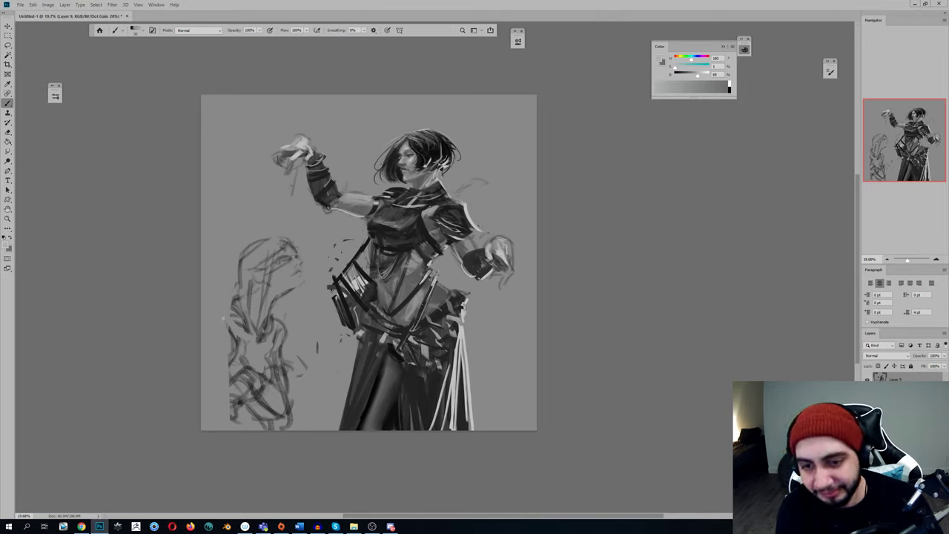
left_click(421, 311, "alt")
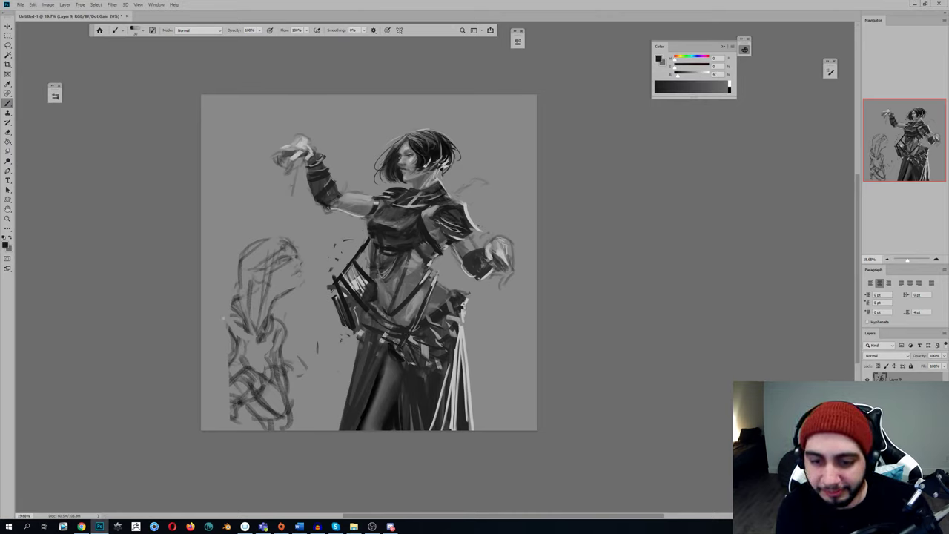
key("shift+b")
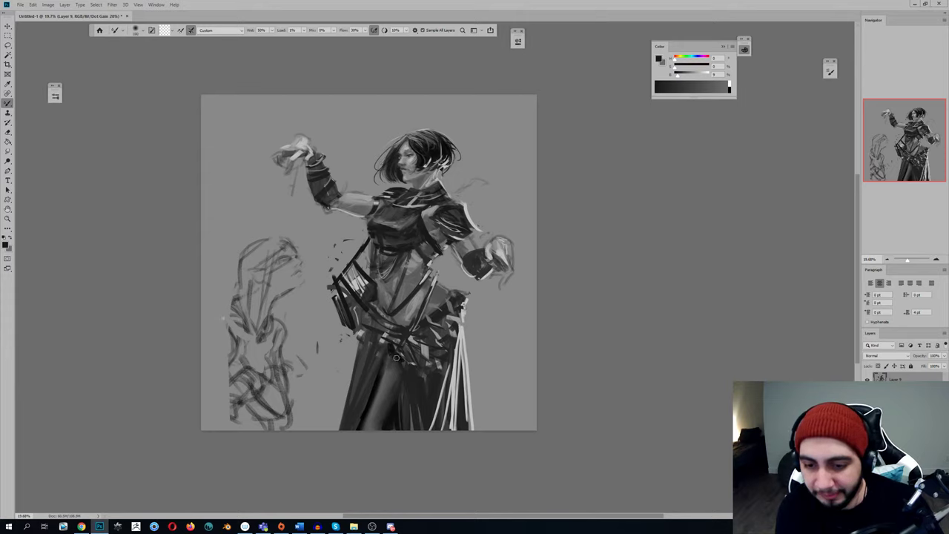
Try adding mid-grey fold strokes down the dark skirt beside the exposed leg
key("shift+b")
left_click(371, 353, "alt")
left_click_drag(402, 361, 416, 424)
left_click_drag(434, 366, 421, 420)
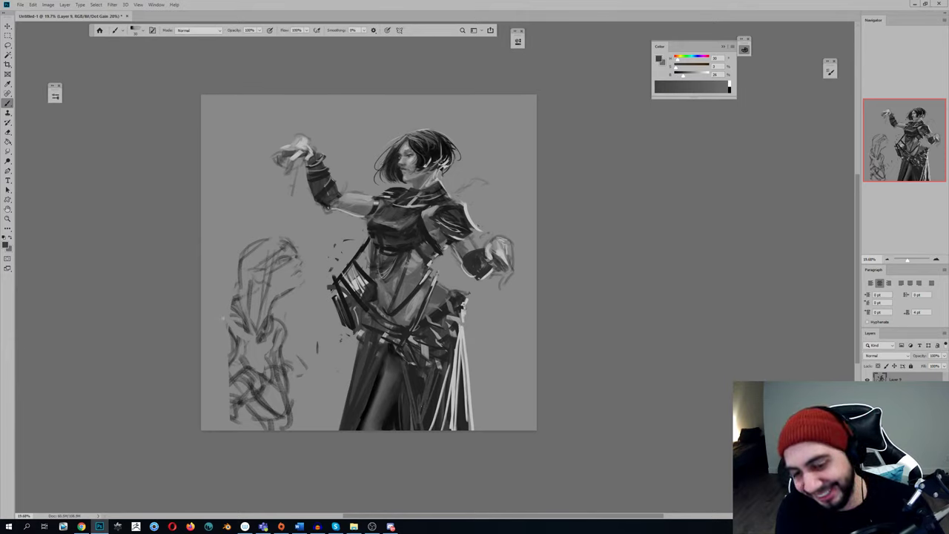
key("ctrl+z")
key("shift+b")
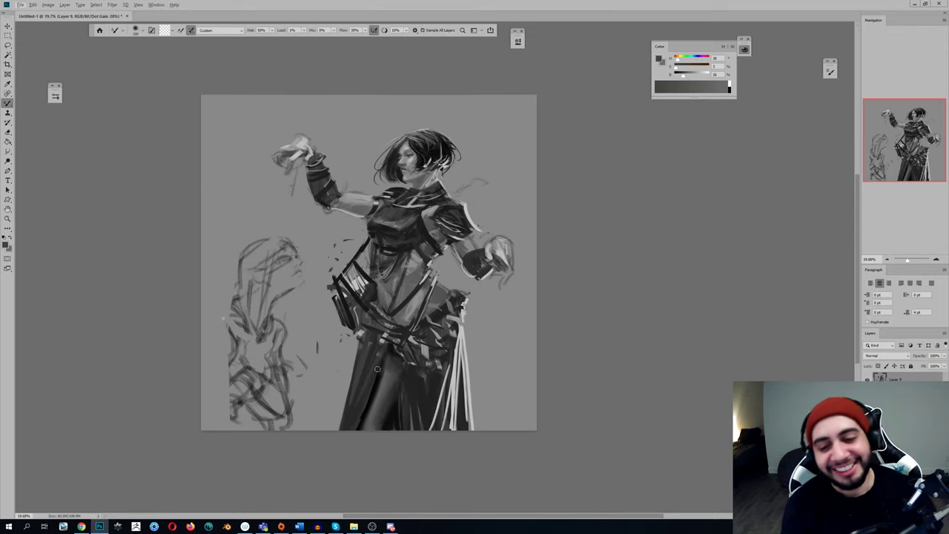
key("shift+b")
left_click(393, 348, "alt")
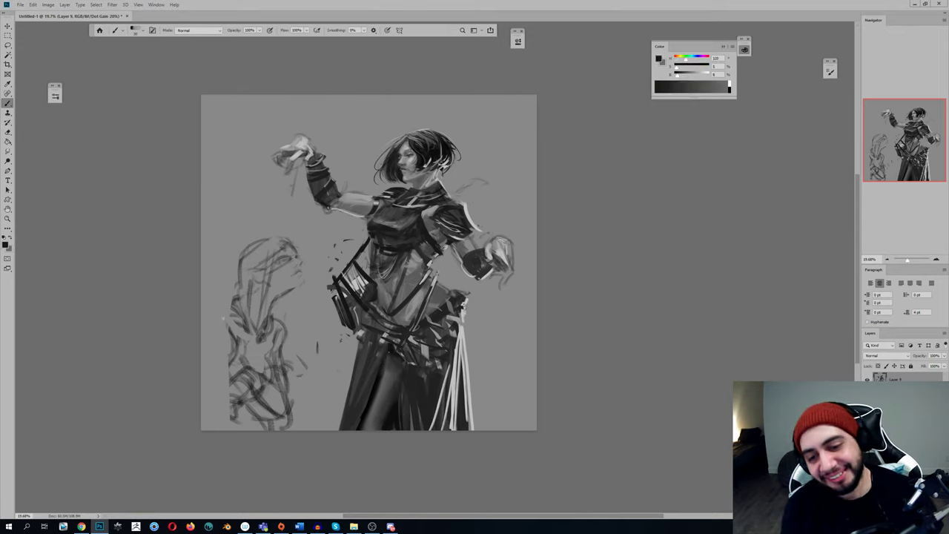
key("shift+b")
key("ctrl+shift+h")
key("ctrl+shift+h")
key("ctrl+s")
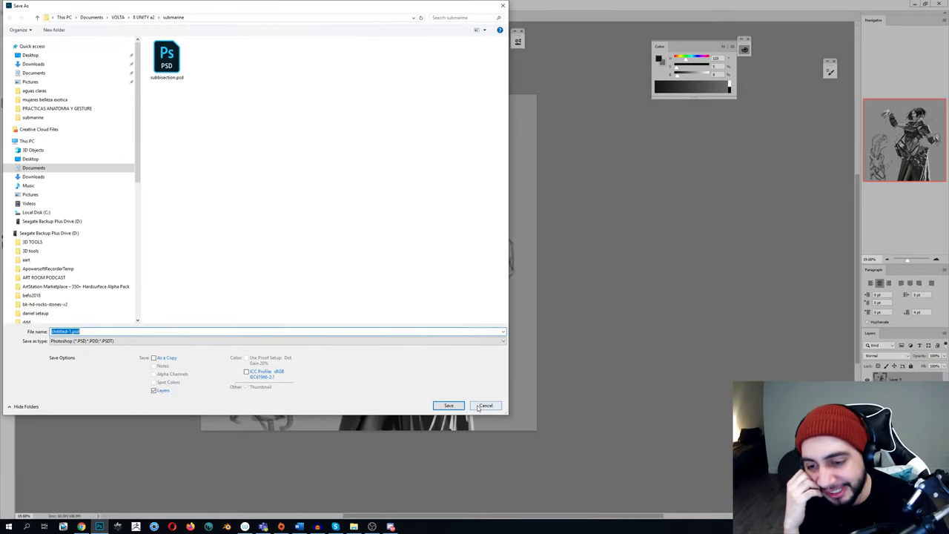
left_click(487, 405)
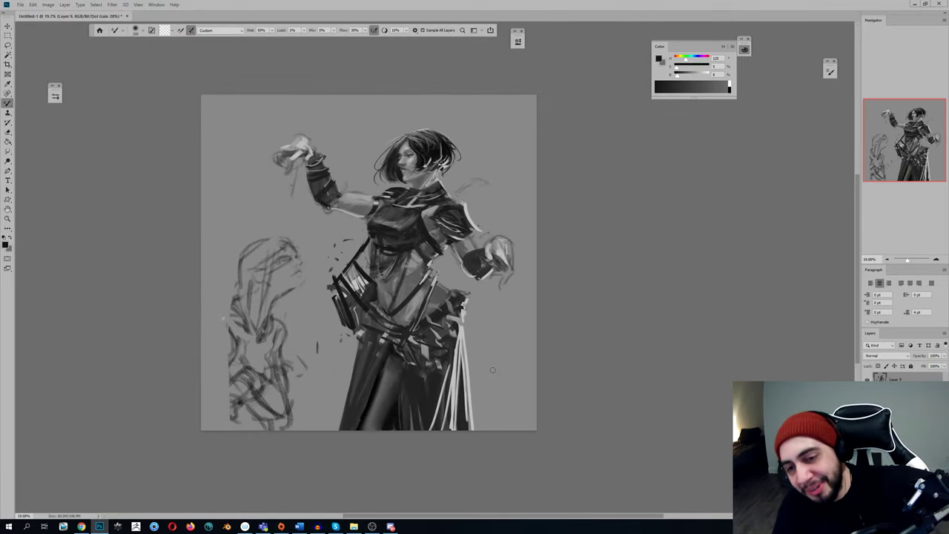
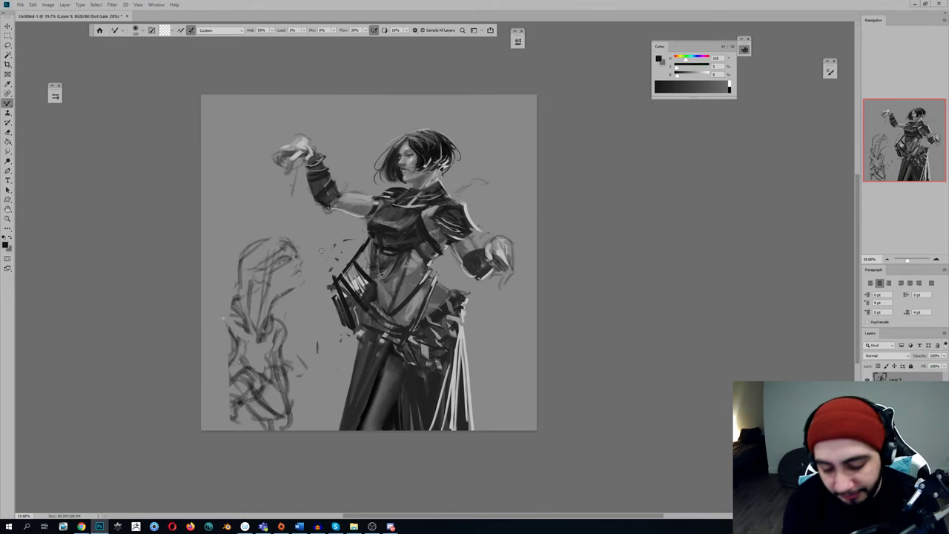
Darken the raised arm's bracer in the mirrored view with sampled greys, undo the last stroke, and return to the unmirrored view
key("h")
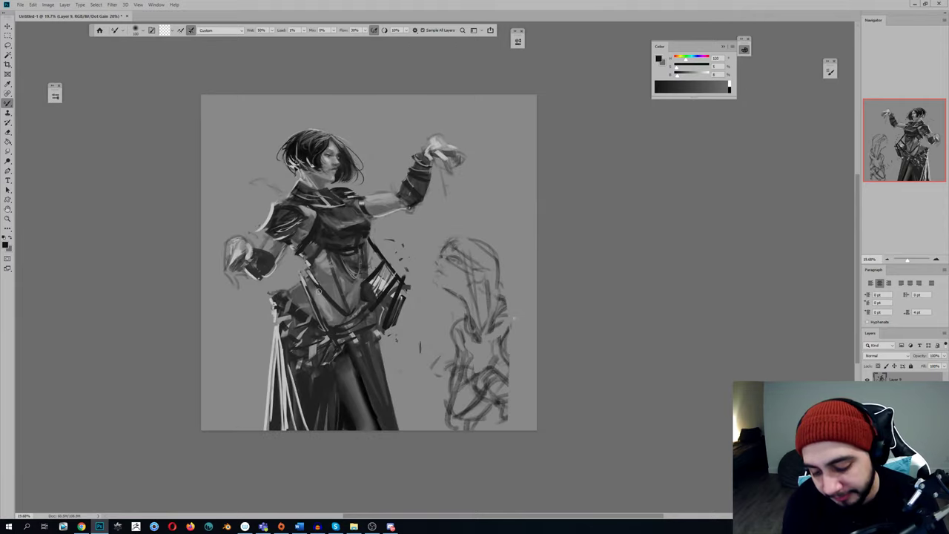
key("b")
left_click(435, 202, "alt")
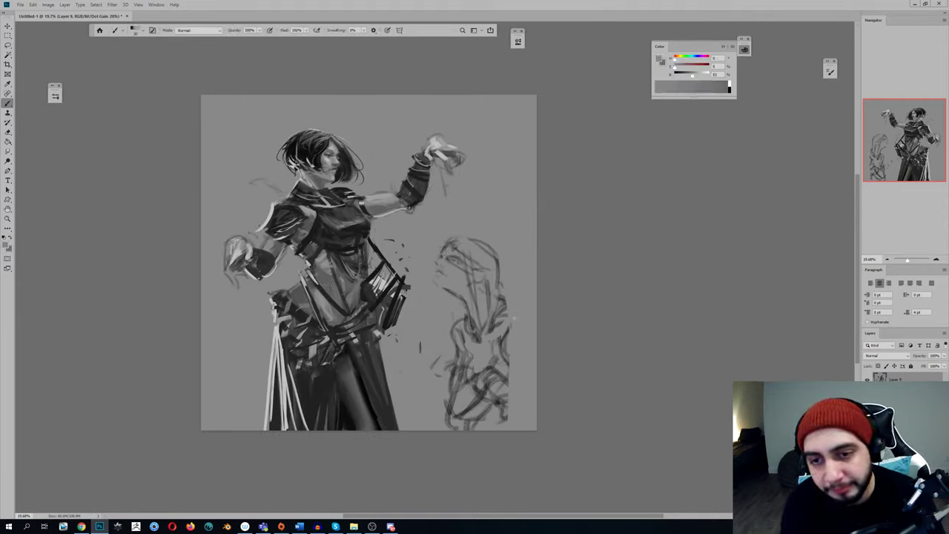
left_click(418, 197, "alt")
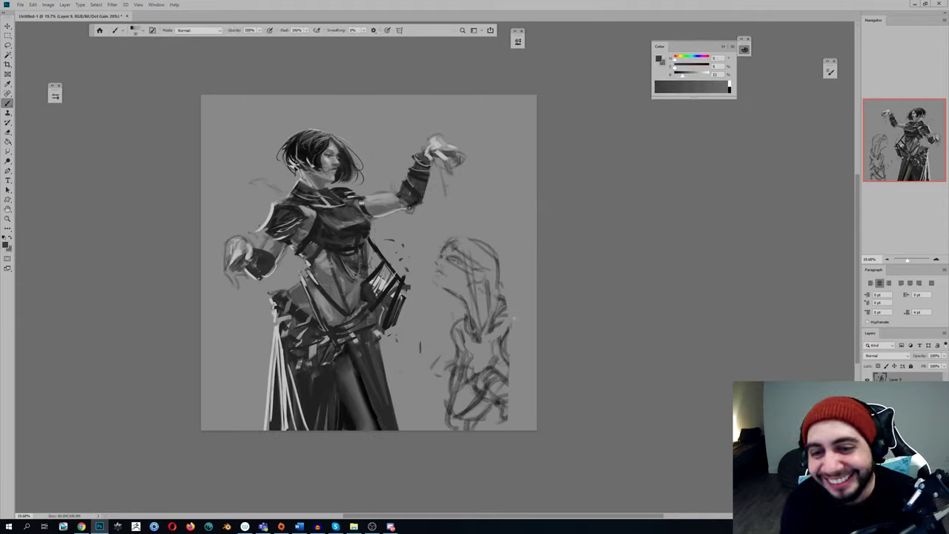
left_click(417, 201, "alt")
left_click_drag(422, 173, 423, 165)
key("ctrl+z")
key("ctrl+shift+h")
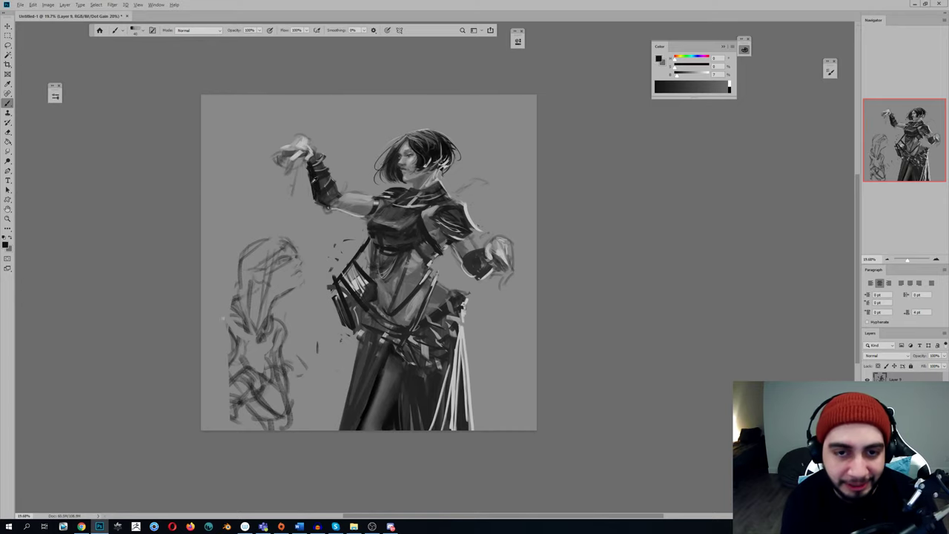
Define the bracer's bands with sampled dark and mid greys and sample light grey from the raised hand for its edge highlight
left_click(319, 175, "alt")
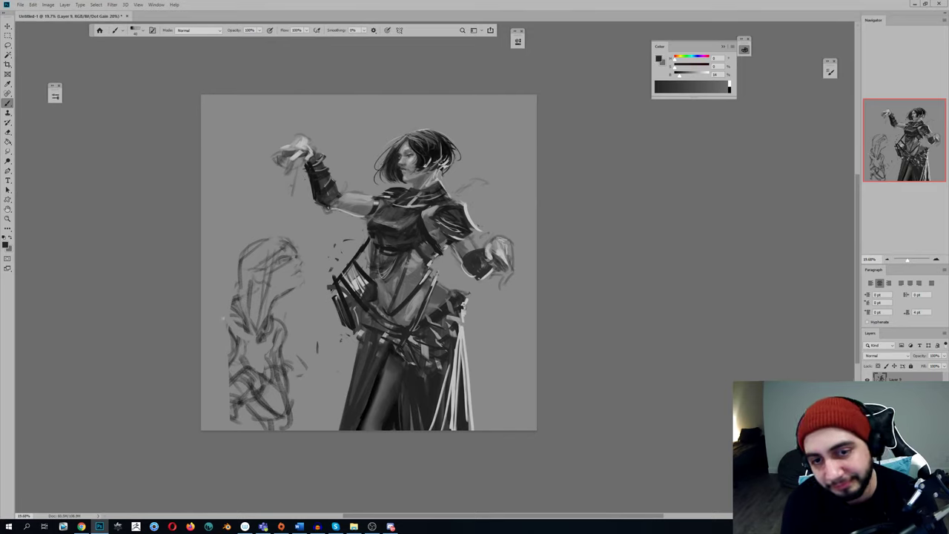
left_click(319, 186, "alt")
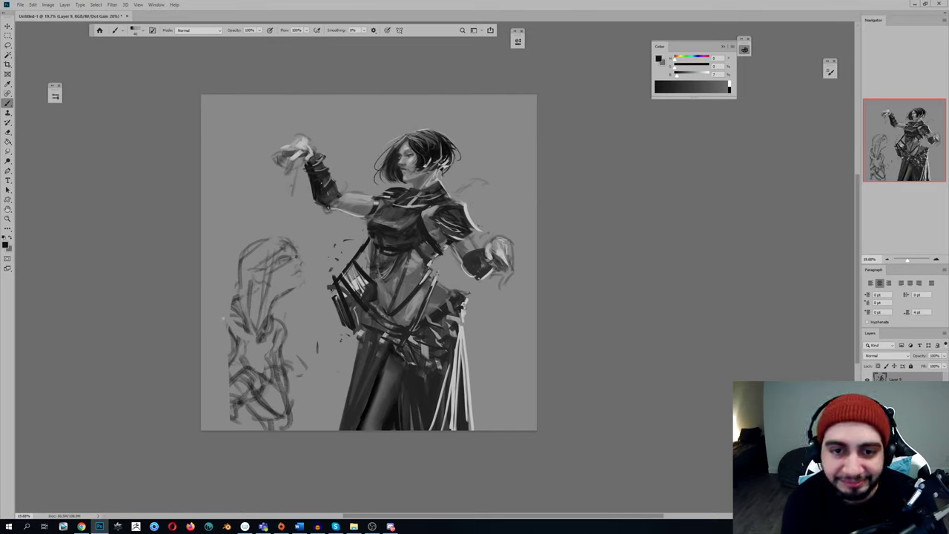
left_click(324, 180, "alt")
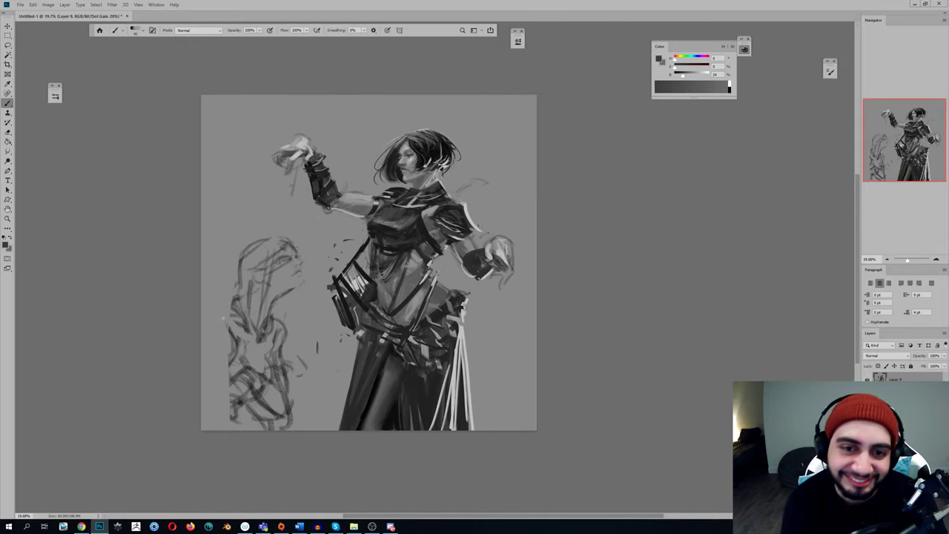
left_click(307, 142, "alt")
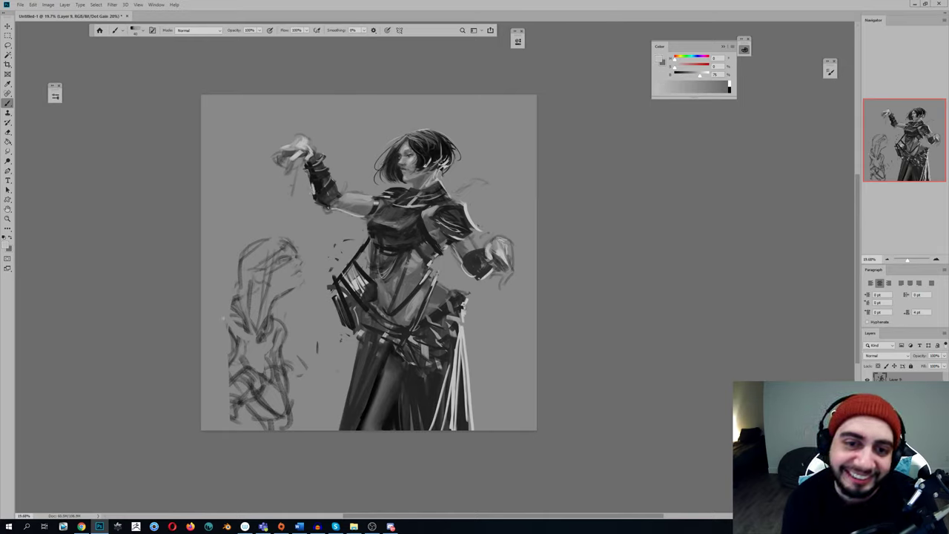
Clean up the bracer's lower edge near the elbow in the mirrored view with sampled dark and mid greys, then check it unmirrored
key("ctrl+shift+h")
left_click(421, 187, "alt")
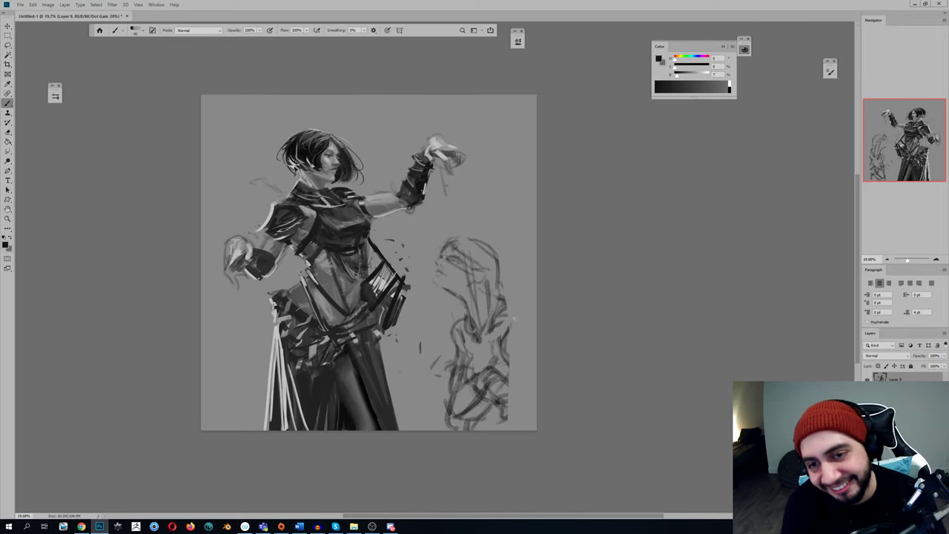
left_click(425, 193, "alt")
left_click(420, 185, "alt")
left_click(422, 189, "alt")
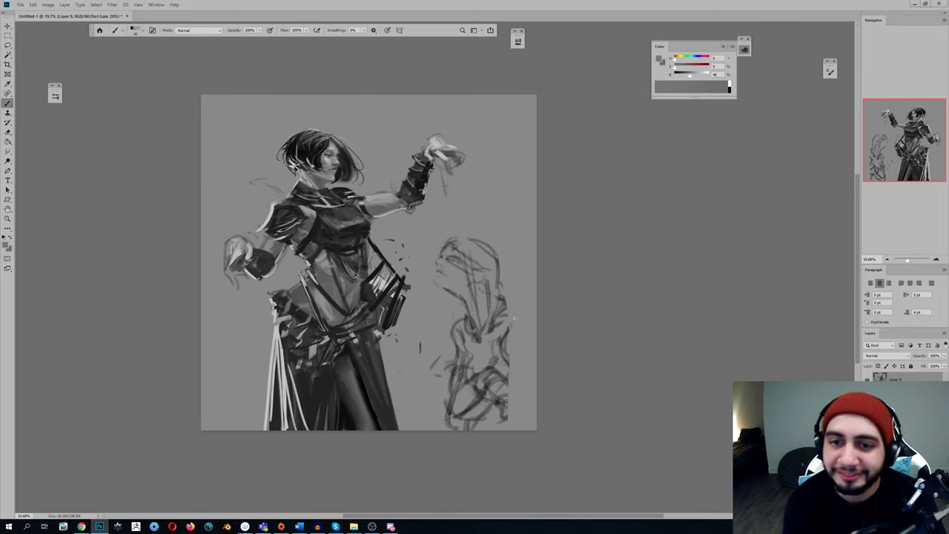
key("h")
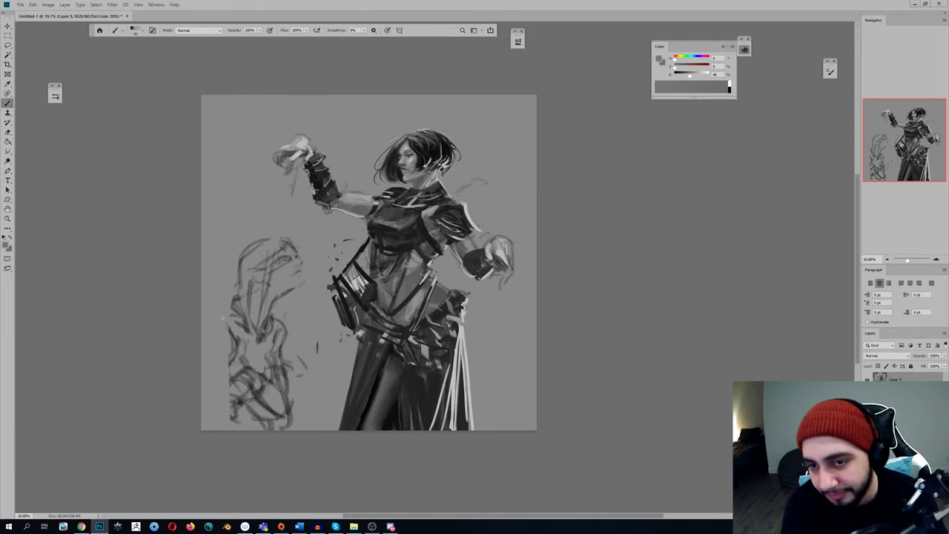
Refine the band under the bust with greys sampled from the chest and shoulder armour, then inspect the enlarged figure in the mirrored view
left_click(411, 252, "alt")
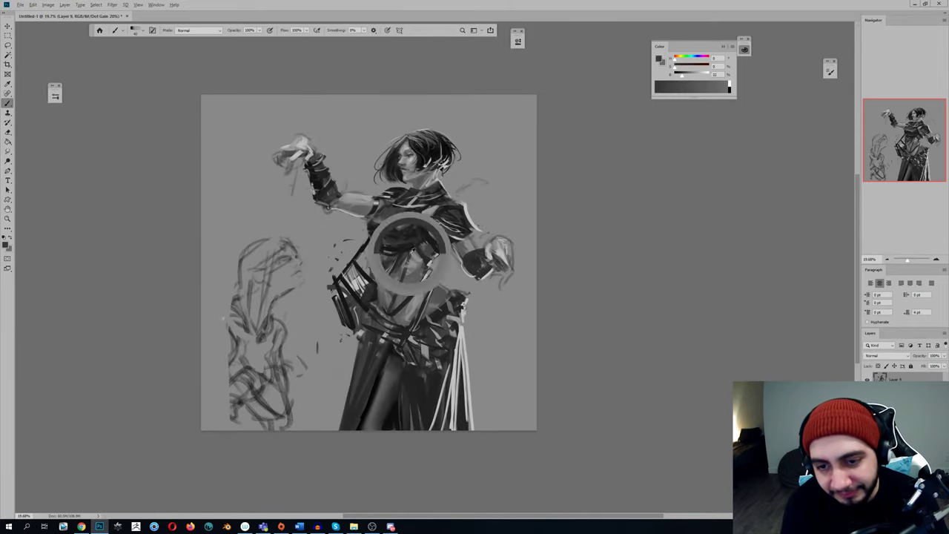
left_click(402, 249, "alt")
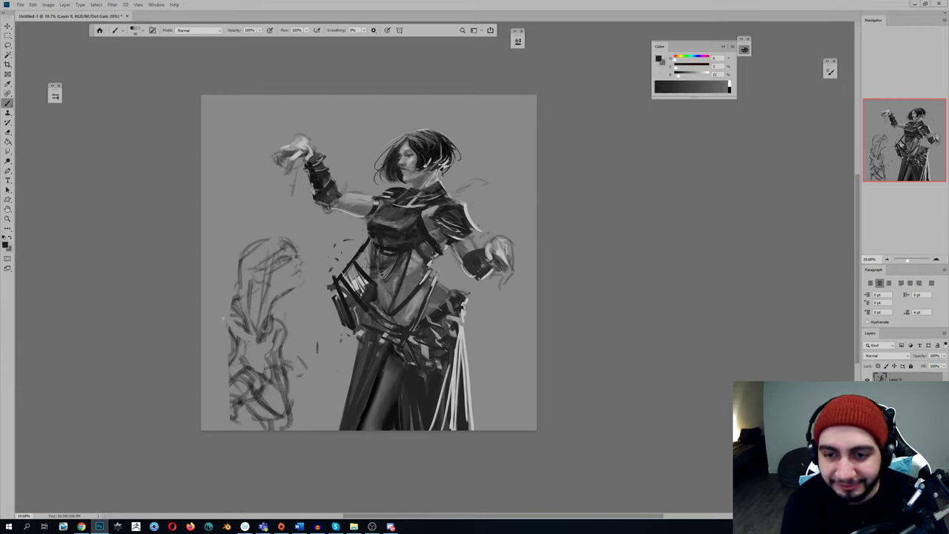
left_click(453, 234, "alt")
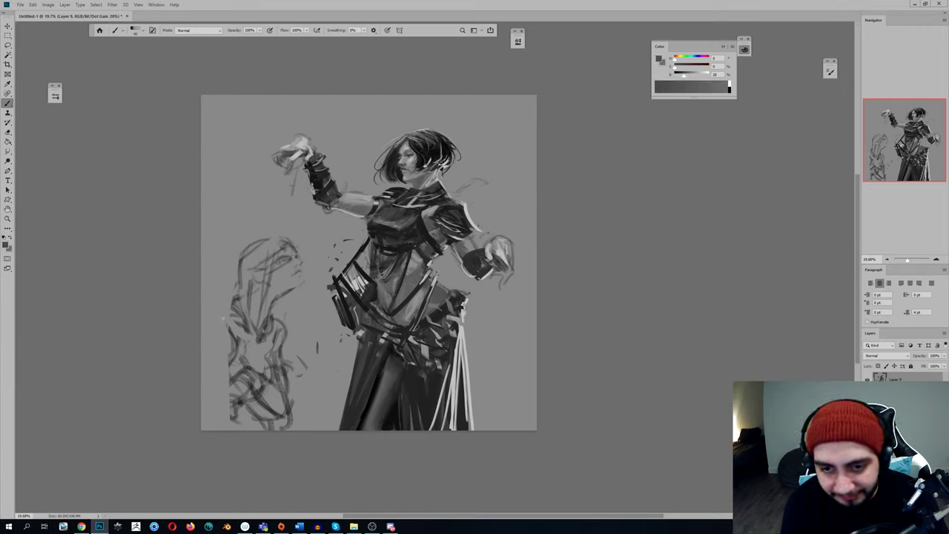
left_click(409, 243, "alt")
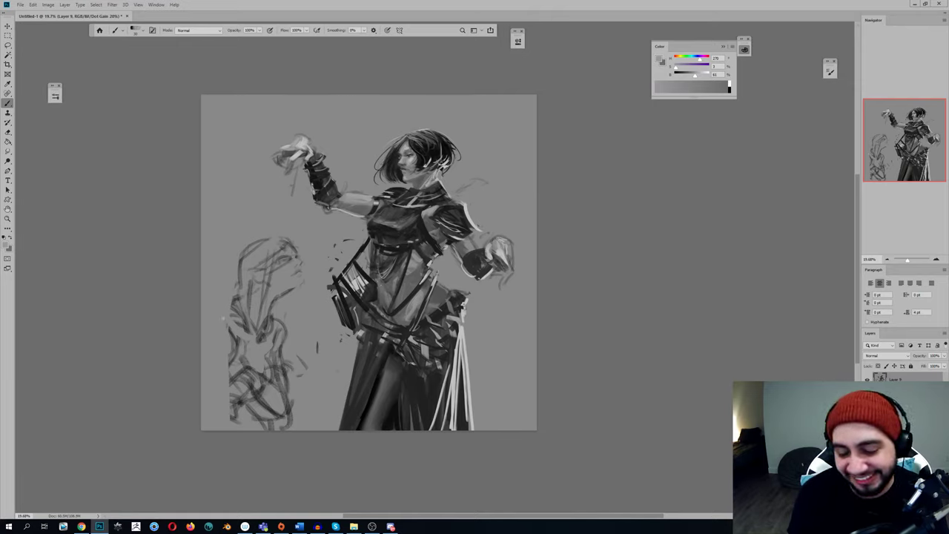
key("ctrl+h")
key("z")
left_click_drag(333, 223, 363, 223)
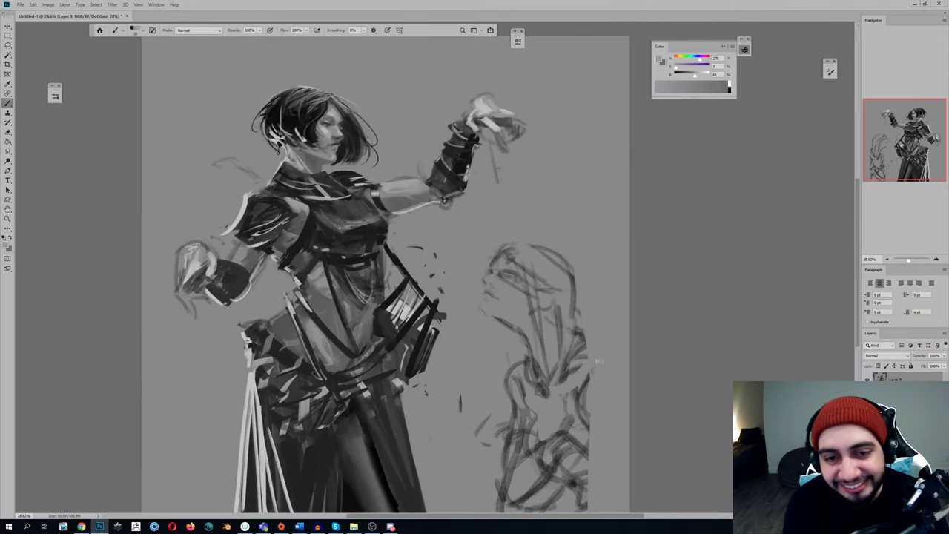
Sample near-black from the collar area, pull thin seam lines across the chest armour with a smaller Smudge tip, and check them in the mirrored view
left_click(343, 198, "alt")
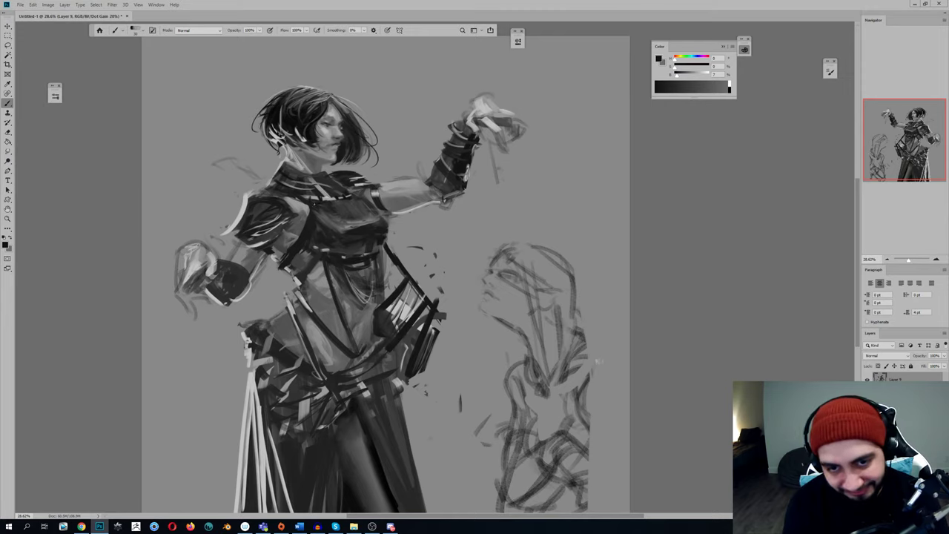
key("r")
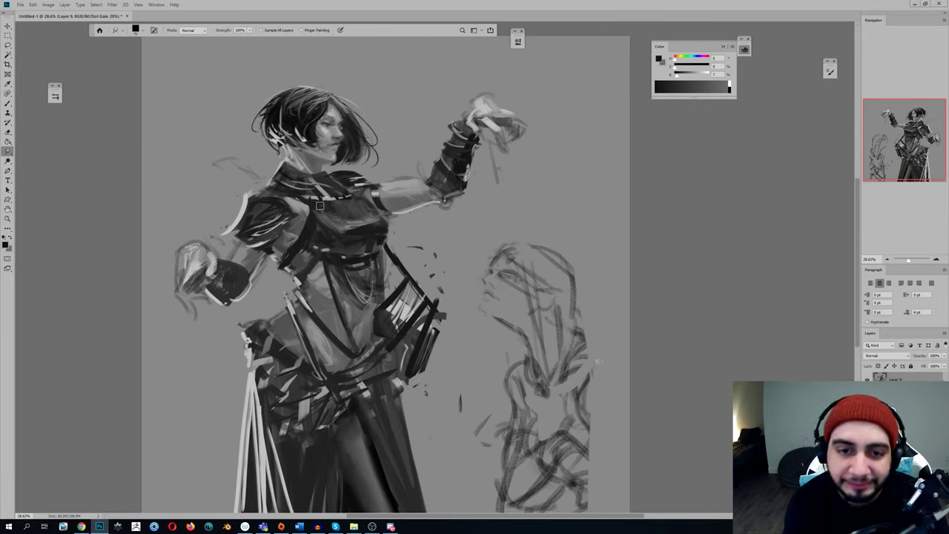
key("[")
key("[")
key("[")
key("[")
key("[")
key("[")
key("[")
key("[")
key("[")
key("[")
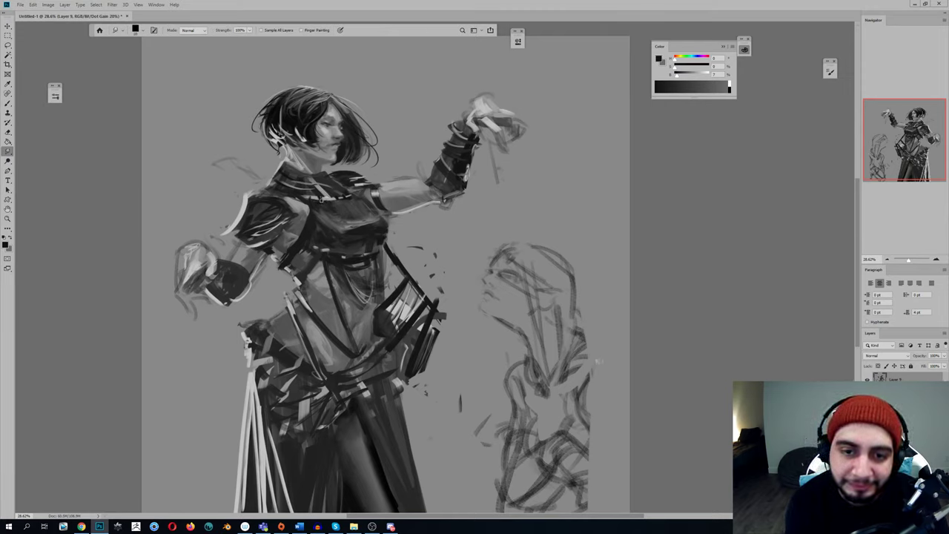
left_click_drag(321, 201, 344, 220)
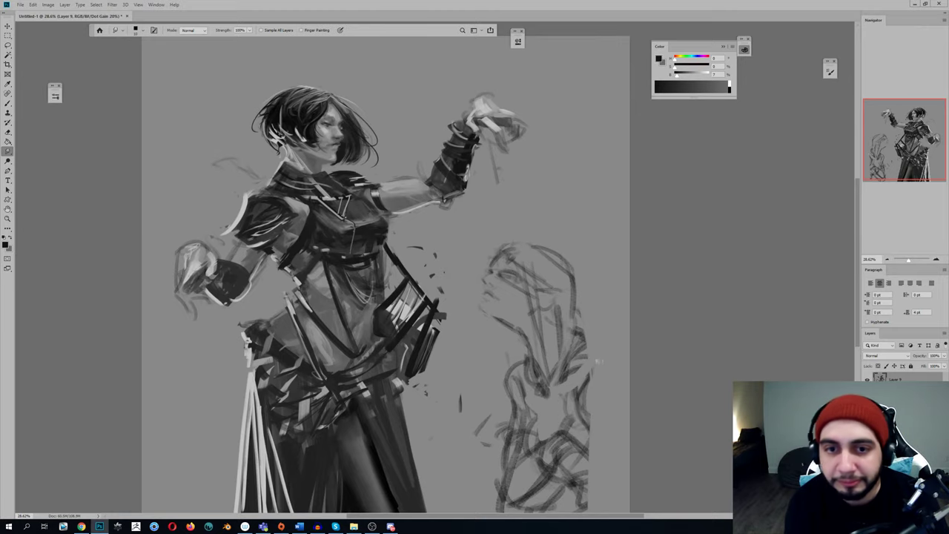
left_click_drag(363, 214, 297, 214)
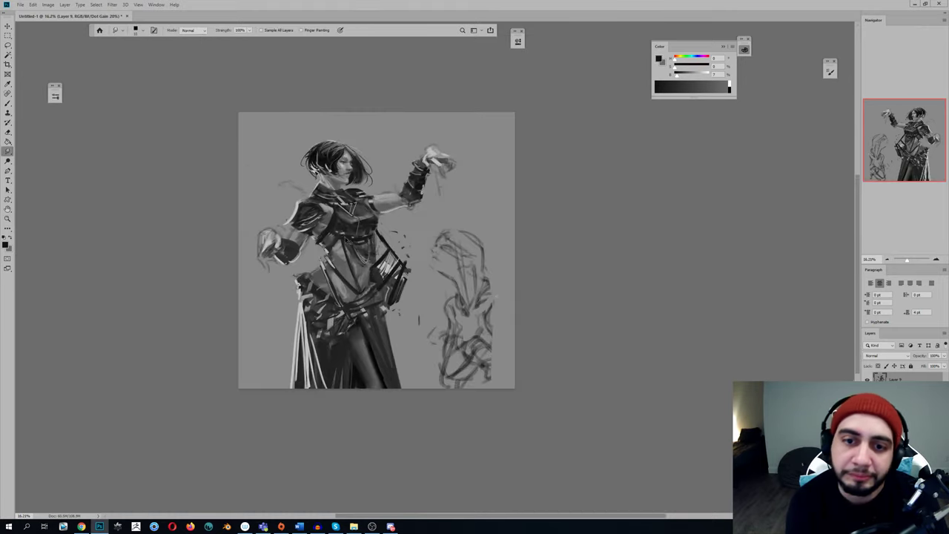
key("ctrl+shift+h")
left_click_drag(413, 245, 438, 245)
mouse_move(413, 213)
left_mouse_down()
mouse_move(372, 229)
mouse_move(364, 243)
left_mouse_up()
key("ctrl+z")
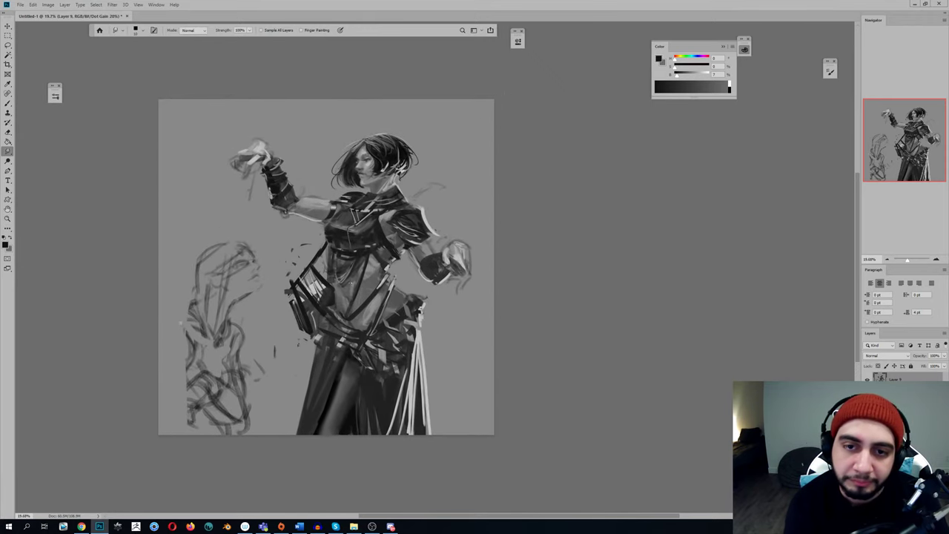
Try dark strokes on the rough sketch figure's face in both view orientations and undo them
key("b")
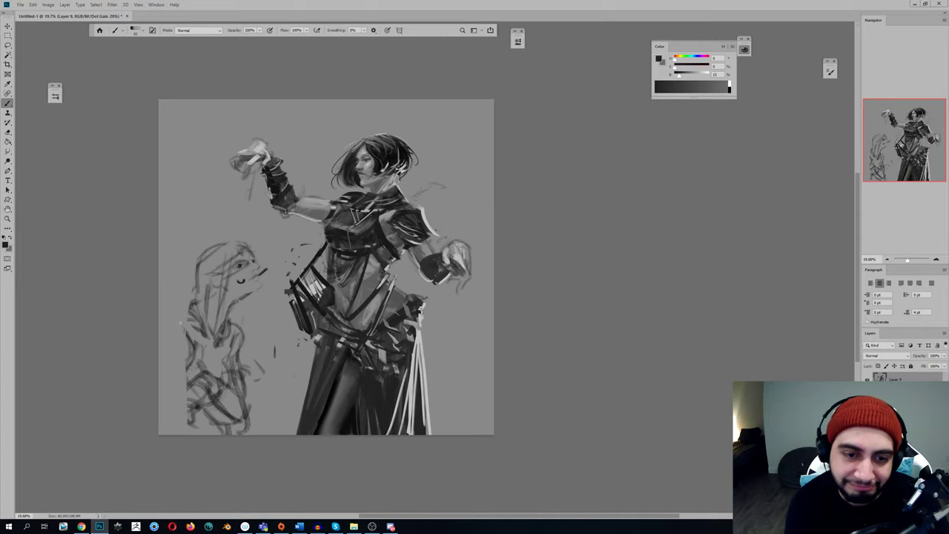
key("ctrl+z")
key("ctrl+z")
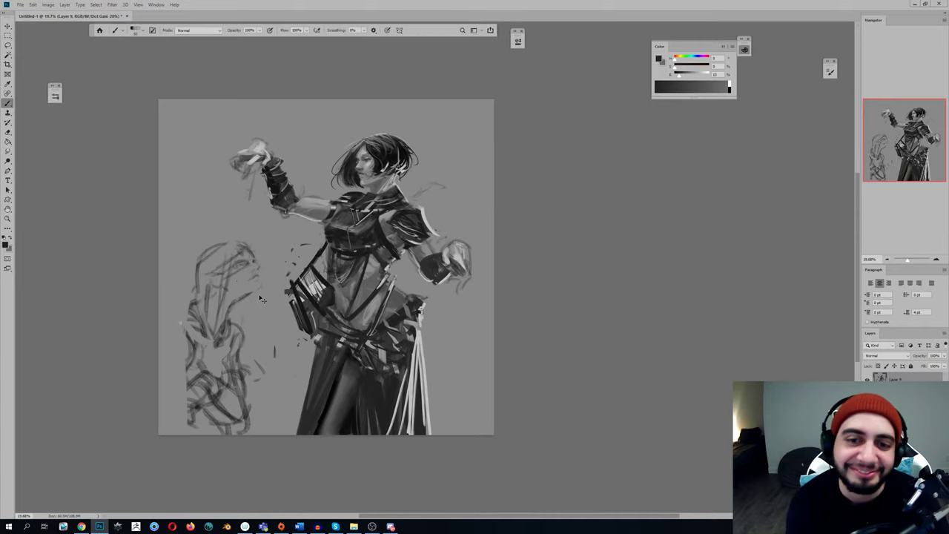
key("h")
left_click_drag(388, 289, 396, 284)
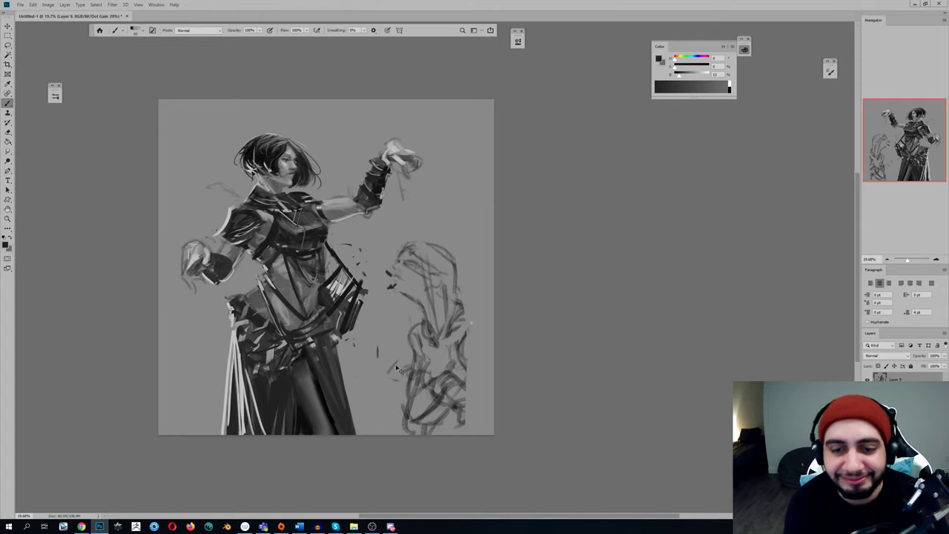
key("ctrl+z")
key("h")
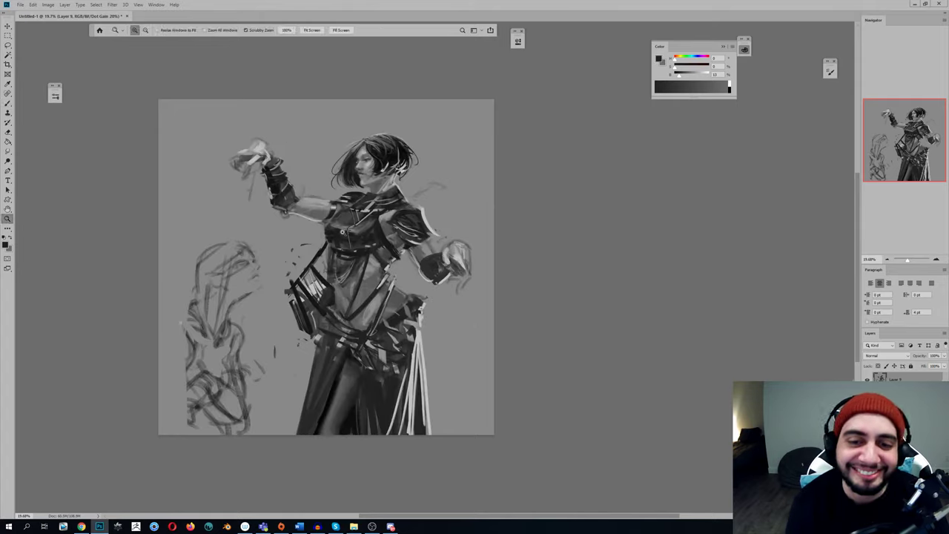
Rework the midriff below the bust with sampled dark and mid greys using the Brush, comparing the mirrored and unmirrored views
scroll(345, 228, "up", 2)
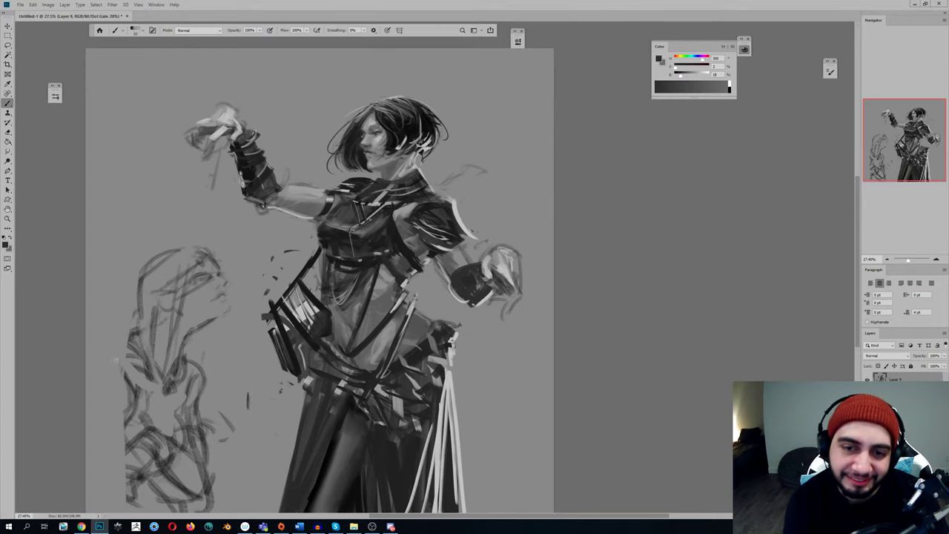
key("z")
left_click_drag(387, 213, 356, 273)
key("ctrl+shift+h")
scroll(349, 241, "up", 2)
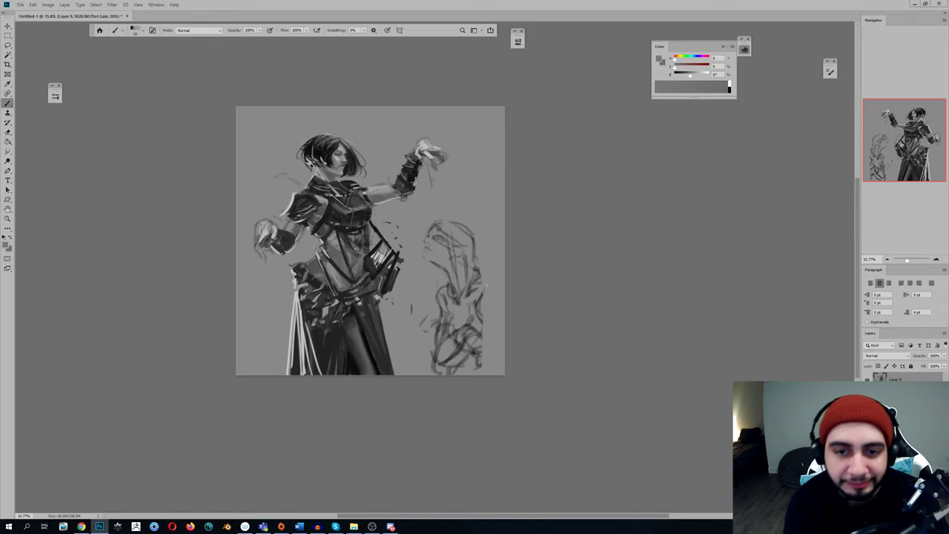
key("shift+b")
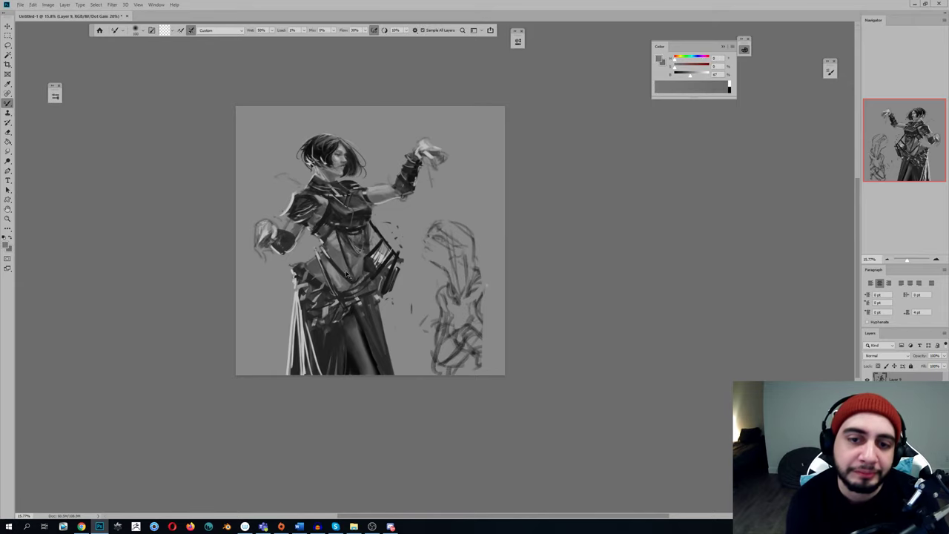
key("h")
key("shift+b")
left_click(364, 230, "alt")
left_click_drag(372, 226, 372, 240)
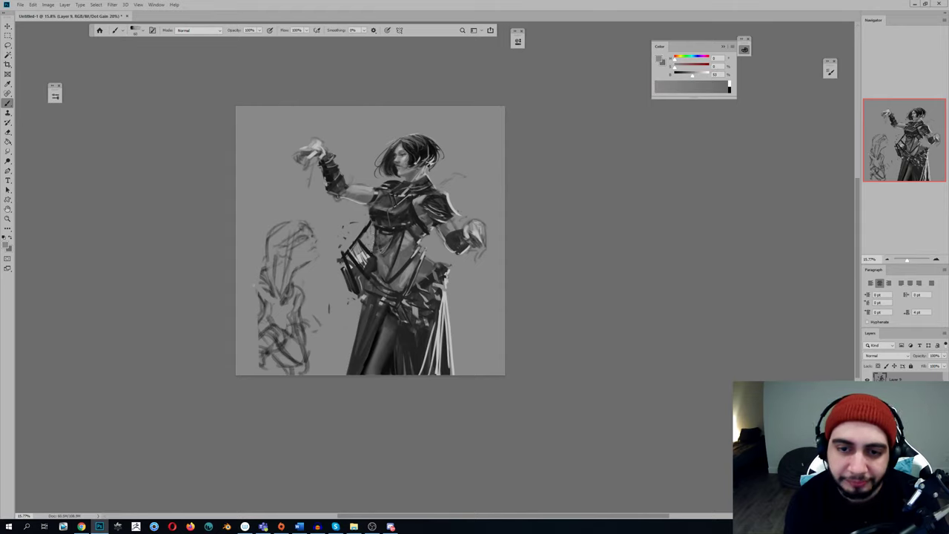
Touch up the waist's outline beside the side strap with sampled dark grey and background grey, checking both view orientations
key("h")
key("shift+b")
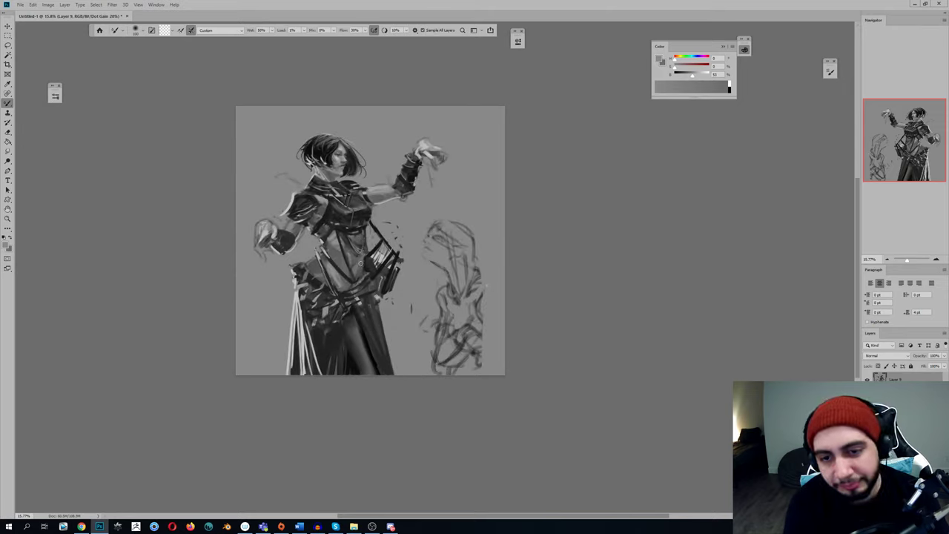
key("shift+b")
left_click(364, 249, "alt")
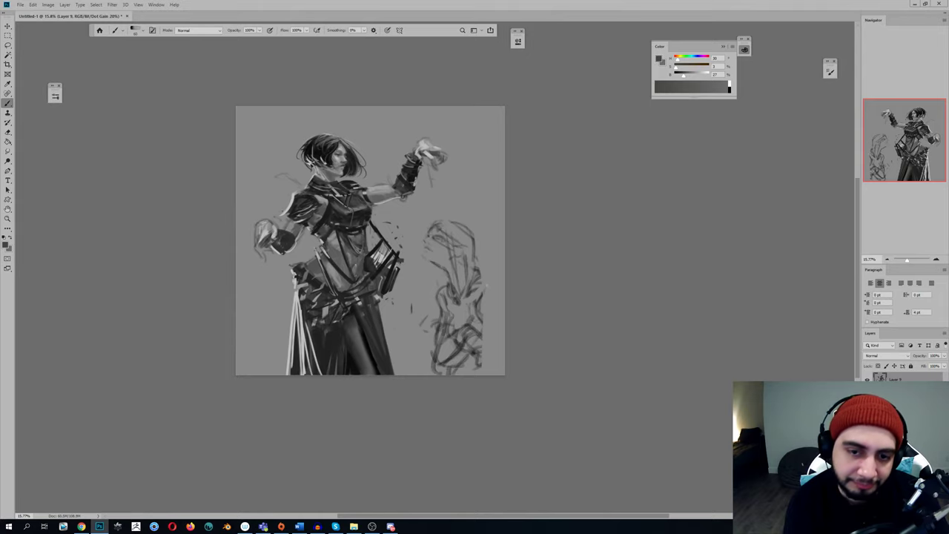
key("h")
left_click(374, 244, "alt")
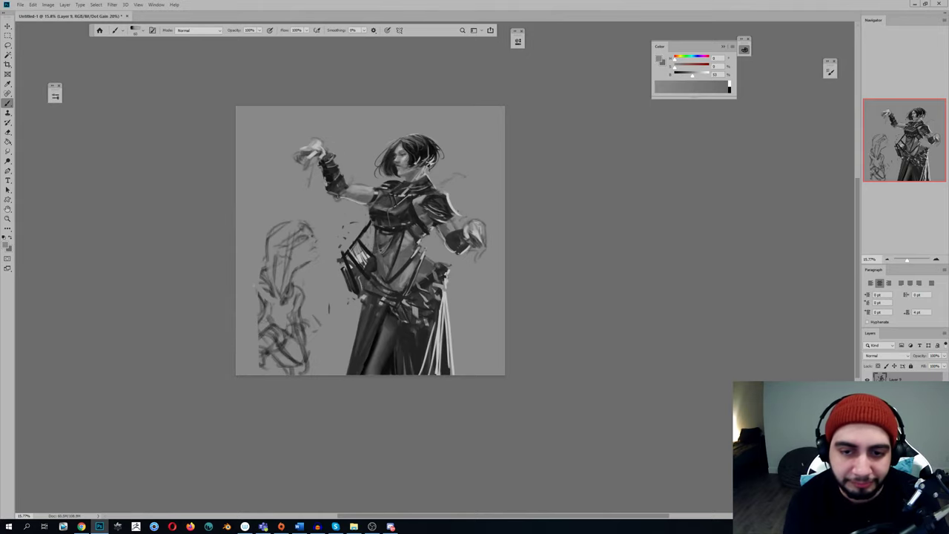
key("h")
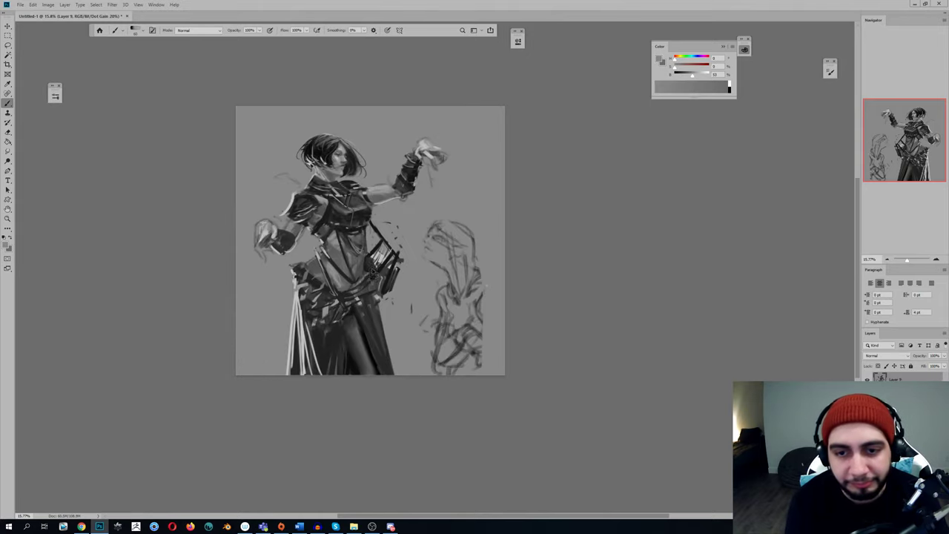
Fill the abdomen between the crossing straps with sampled mid greys, blend it with the Mixer Brush, and check it mirrored
left_click(334, 272, "alt")
left_click(334, 272, "alt")
left_click(340, 243, "alt")
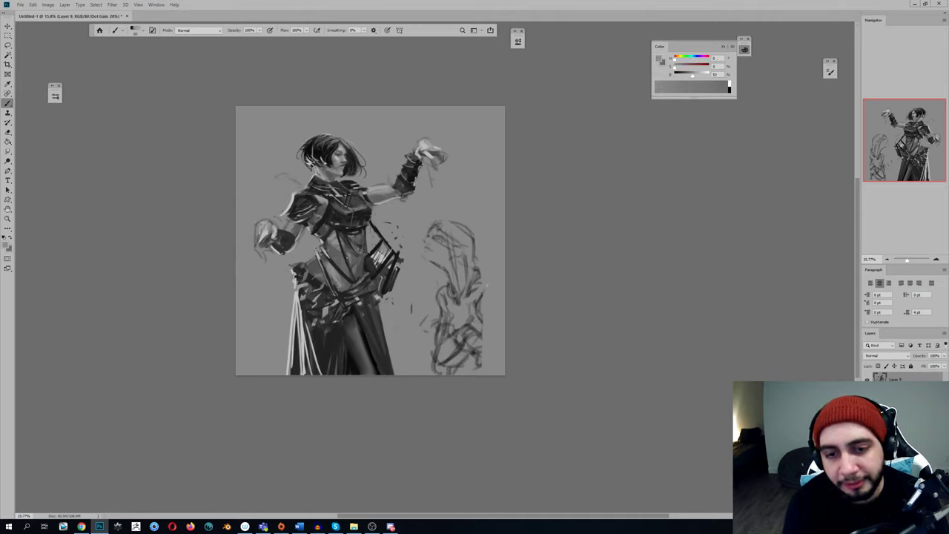
left_click(357, 262, "alt")
key("shift+b")
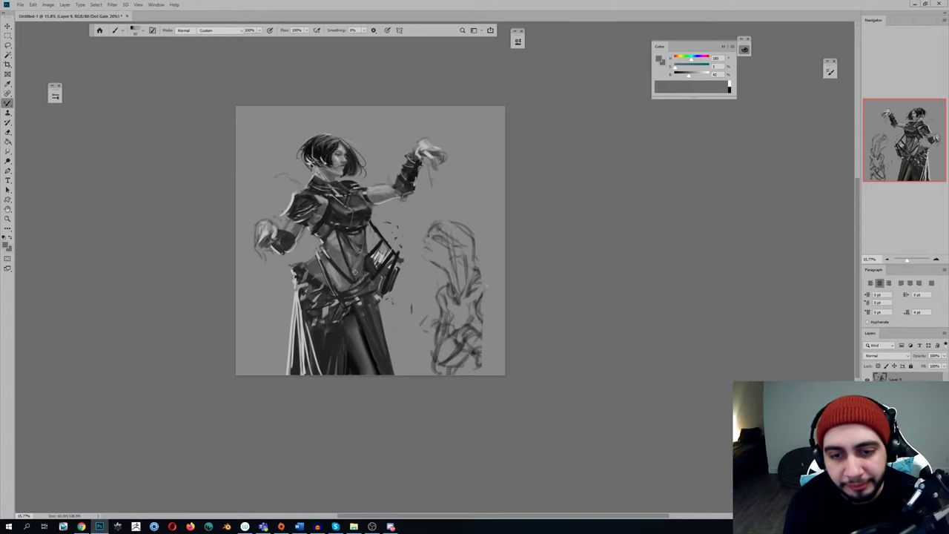
key("ctrl+shift+h")
key("shift+b")
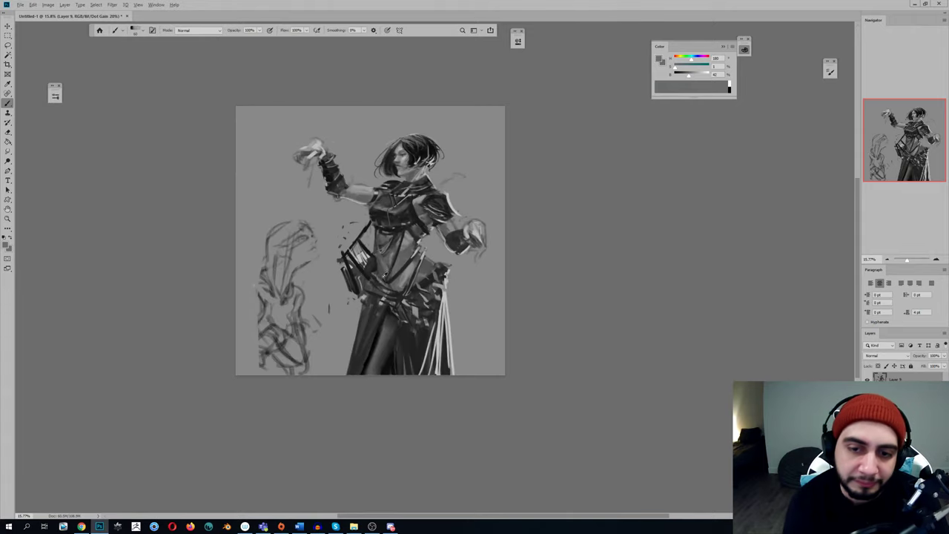
Deepen the abdomen's shadow next to the hip panel with sampled dark greys and blend it, then return to the unmirrored view
left_click(374, 264, "alt")
key("shift+b")
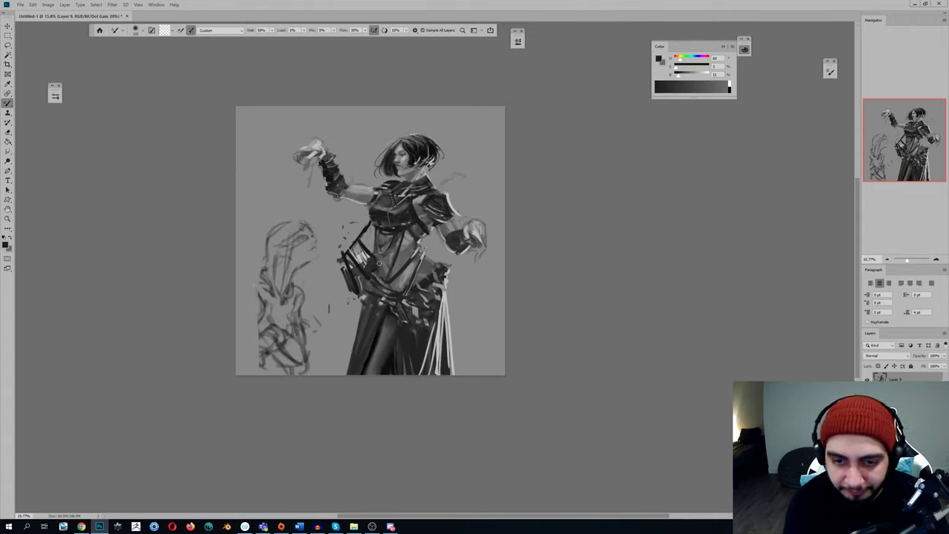
key("shift+b")
left_click(378, 263, "alt")
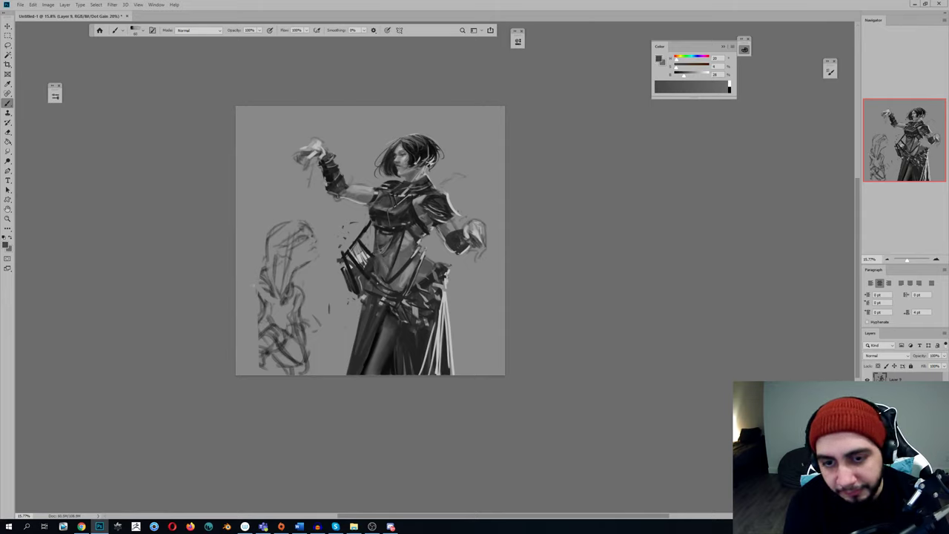
key("h")
key("shift+b")
key("shift+b")
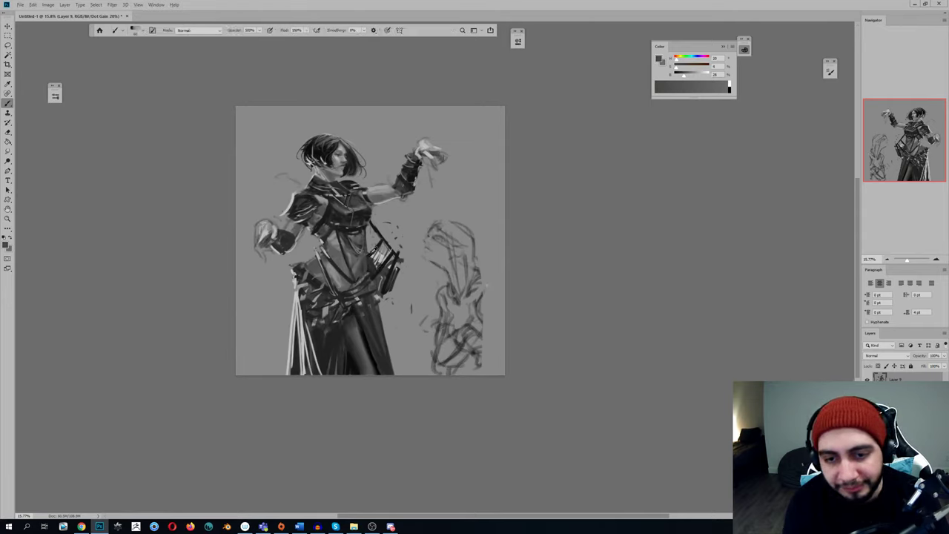
Switch to near-black for the waist accents and blend away stray marks between the figure and the rough sketch in the mirrored view
key("d")
key("x")
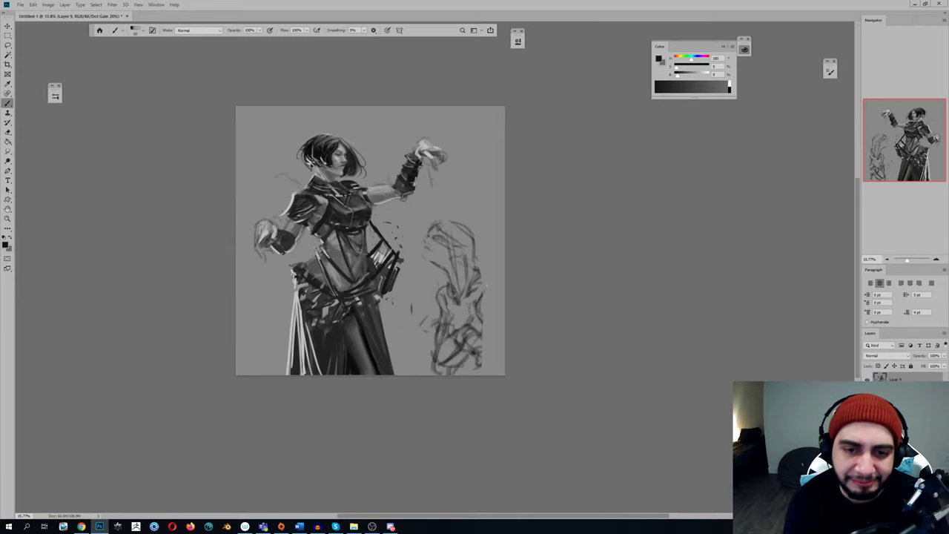
key("ctrl+shift+h")
key("space")
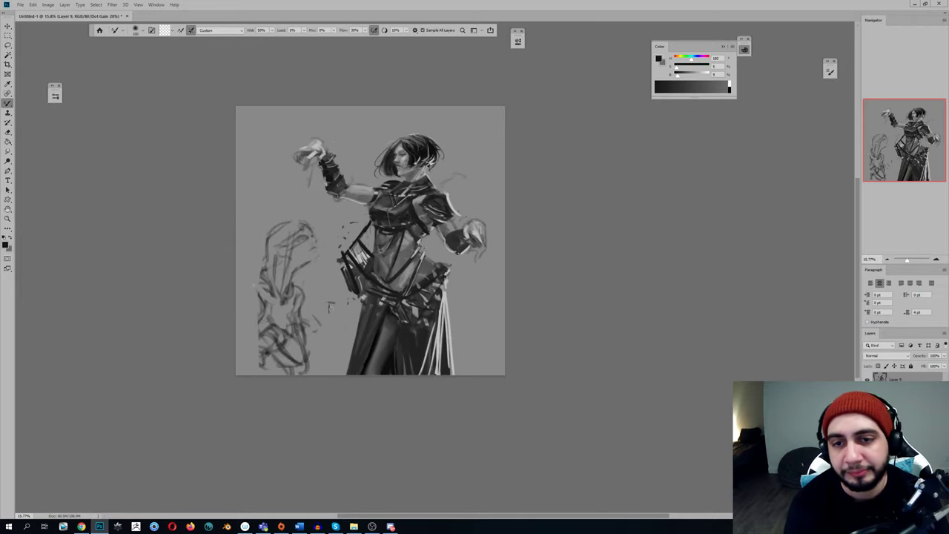
left_click_drag(338, 305, 311, 326)
Enlarge the head in the mirrored view and soften the cheek shading with the Mixer Brush
key("z")
mouse_move(361, 194)
left_mouse_down()
mouse_move(401, 194)
mouse_move(354, 230)
mouse_move(361, 222)
mouse_move(362, 233)
left_mouse_up()
key("space")
key("z")
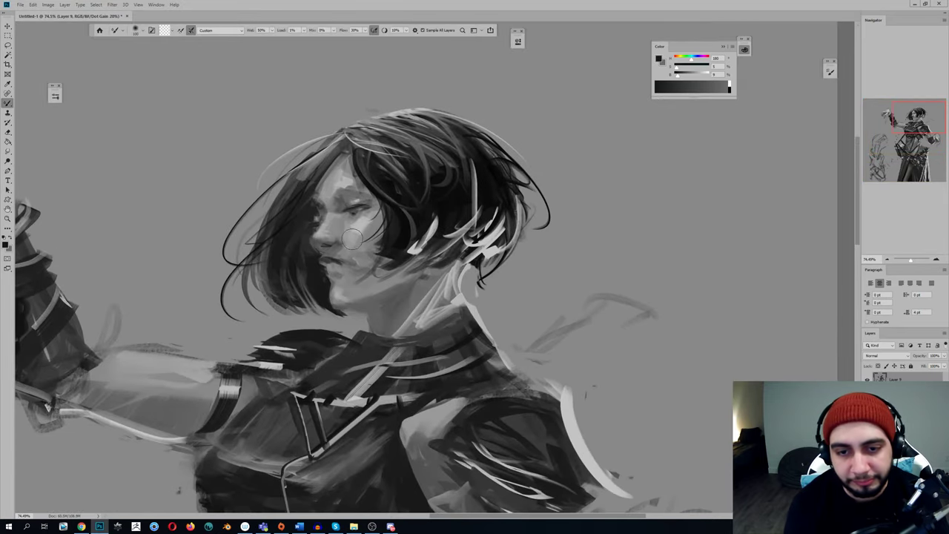
key("b")
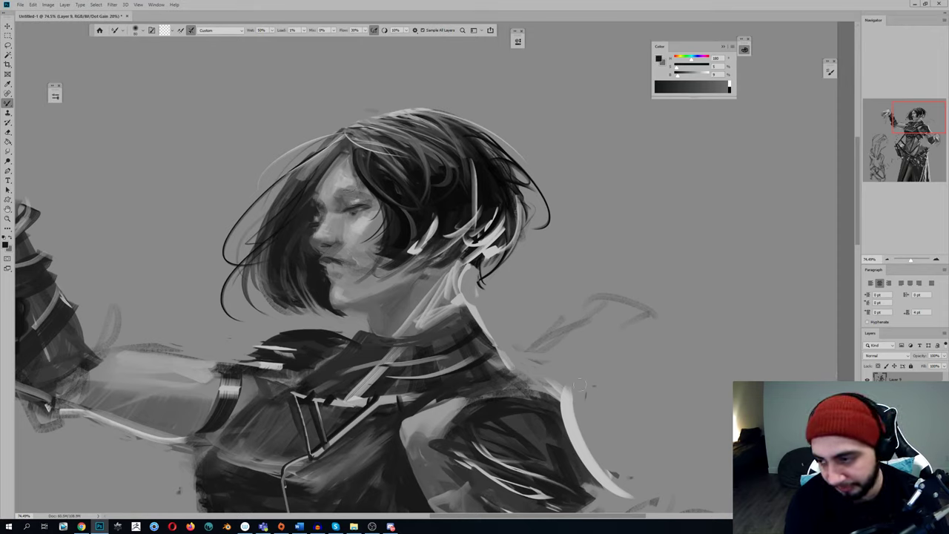
Add a new layer for the face work and switch the Brush to another preset
key("ctrl+shift+alt+n")
key("shift+b")
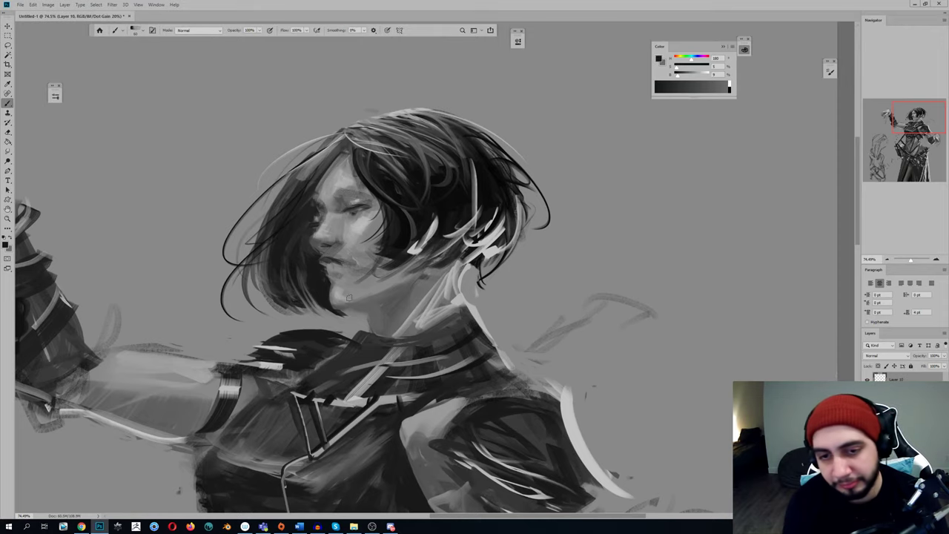
right_click(386, 236)
double_click(439, 372)
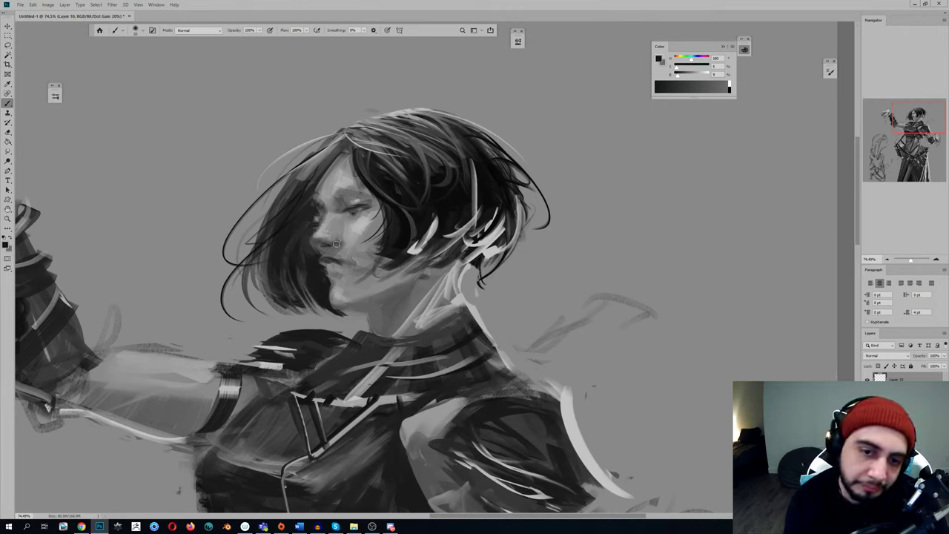
Refine the nose's underside and the upper lip with light, mid and dark greys sampled from the face, then flip the view
left_click(339, 238, "alt")
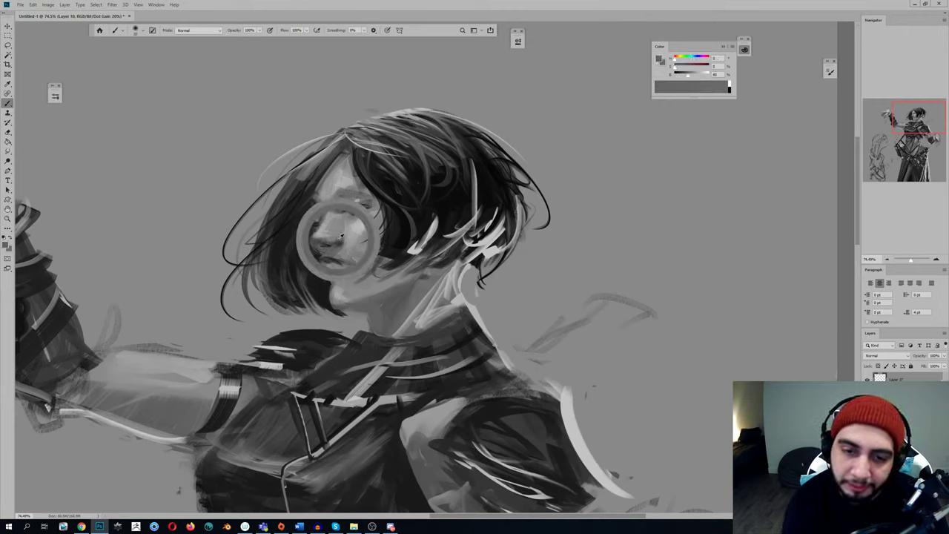
left_click(335, 233, "alt")
left_click_drag(329, 237, 339, 238)
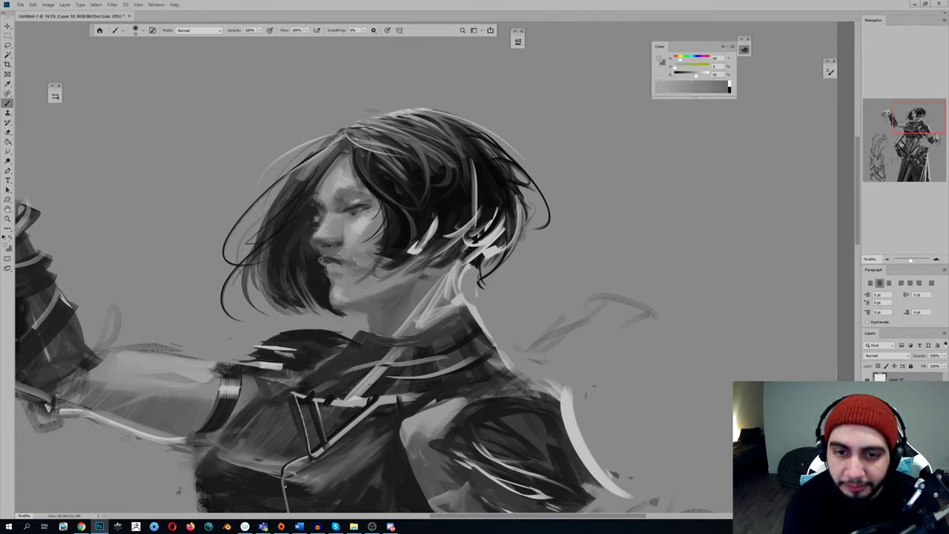
left_click(336, 241, "alt")
left_click(340, 237, "alt")
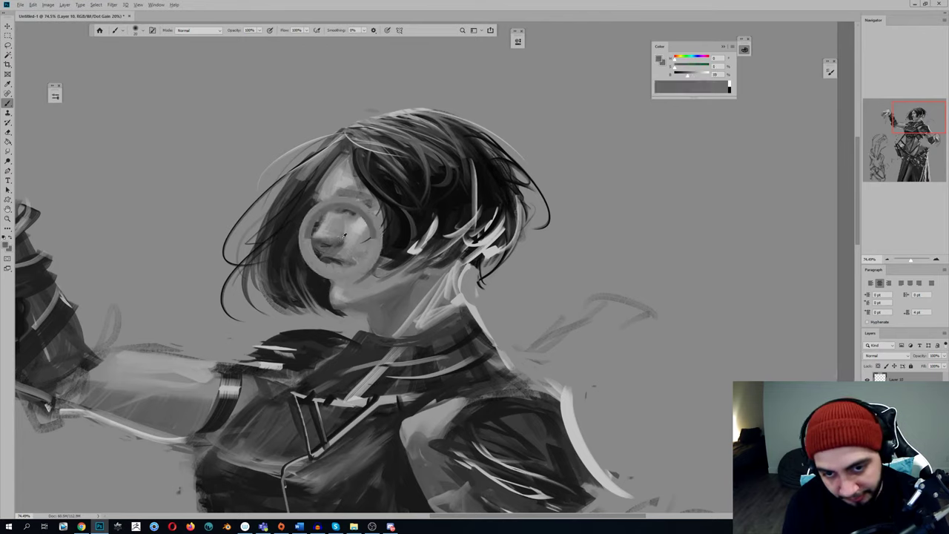
left_click(326, 241, "alt")
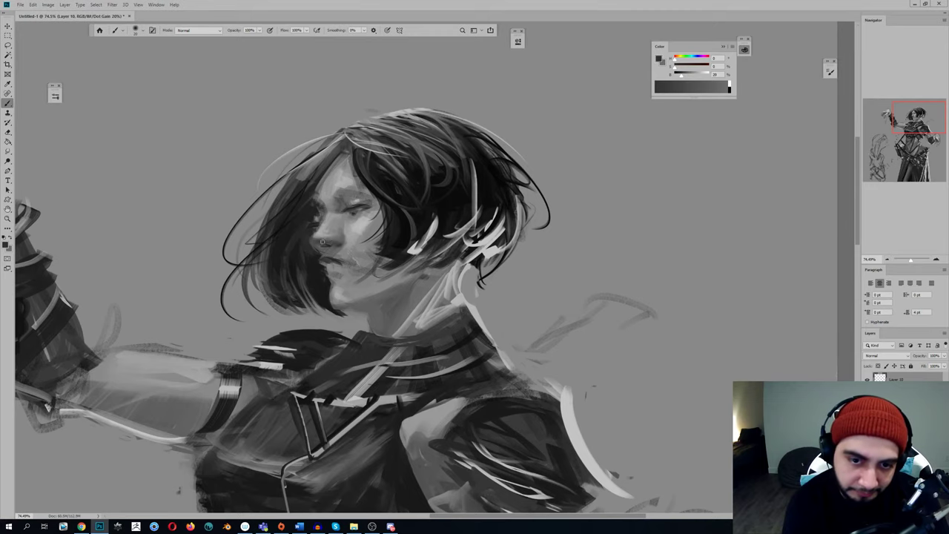
left_click_drag(337, 245, 323, 253)
key("h")
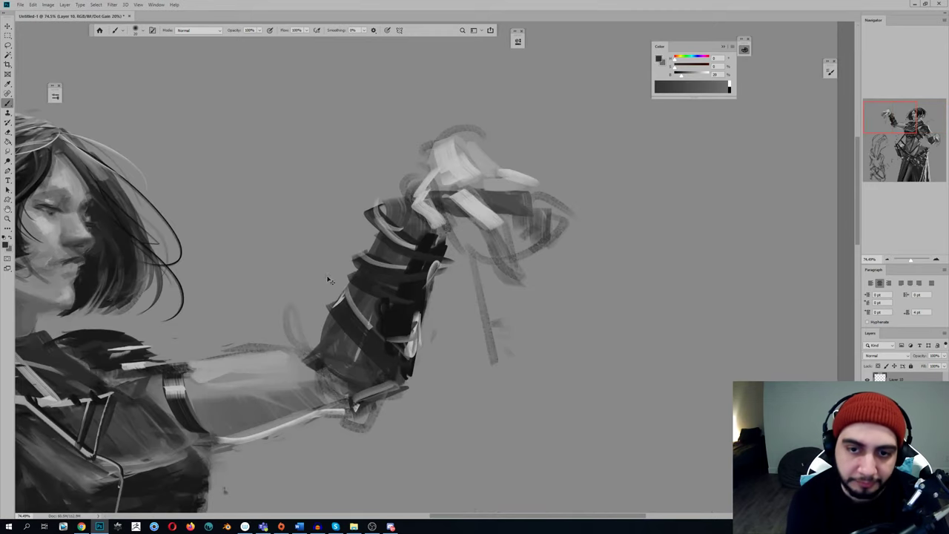
Refine the mouth line and lips with a smaller brush, using dark and mid greys sampled from the face
scroll(315, 263, "left", 5)
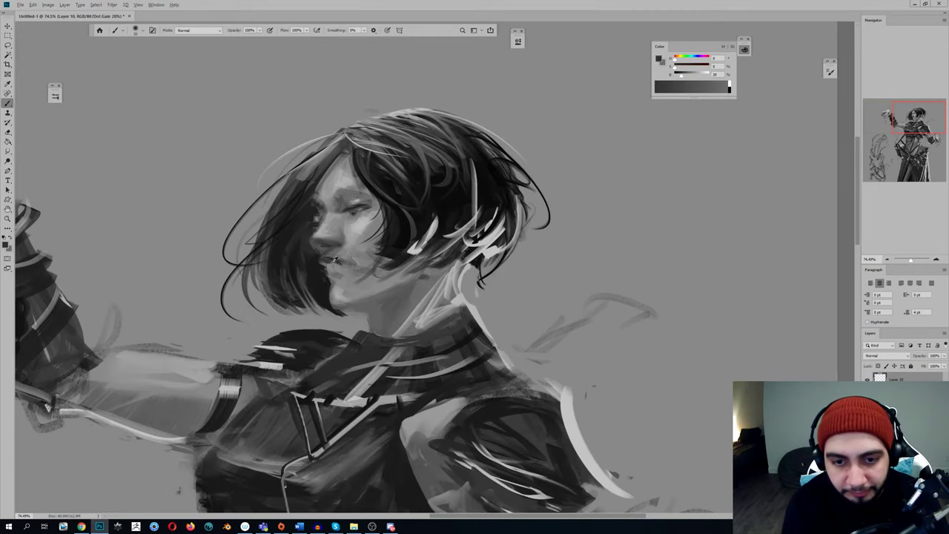
left_click(390, 216, "alt")
key("[")
mouse_move(324, 261)
left_mouse_down()
mouse_move(348, 265)
mouse_move(328, 269)
mouse_move(338, 259)
mouse_move(343, 270)
mouse_move(328, 271)
mouse_move(340, 278)
mouse_move(343, 260)
mouse_move(333, 280)
left_mouse_up()
left_click(334, 268, "alt")
left_click(335, 263, "alt")
left_click(341, 277, "alt")
left_click(342, 263, "alt")
Soften the lips and chin by alternating the Mixer Brush with the Brush, and sample the grey below the chin
key("shift+b")
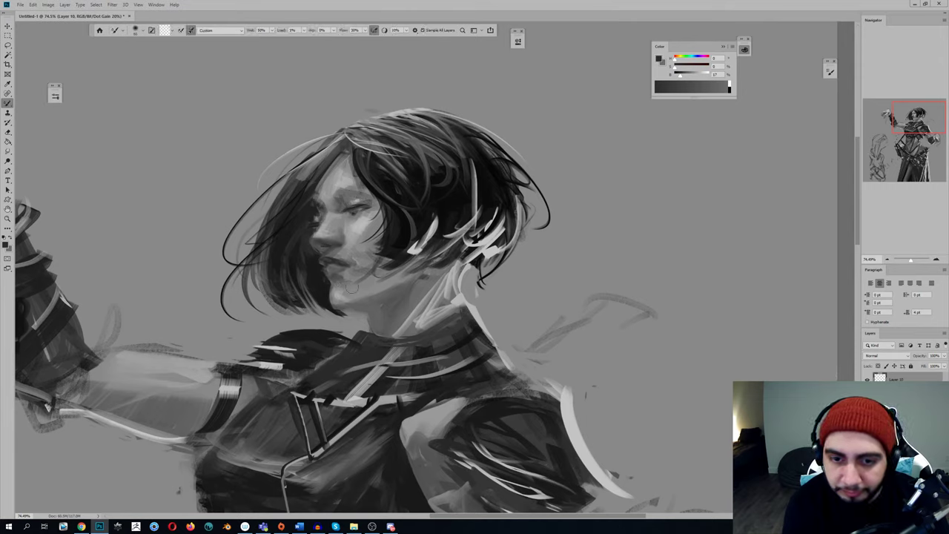
key("shift+b")
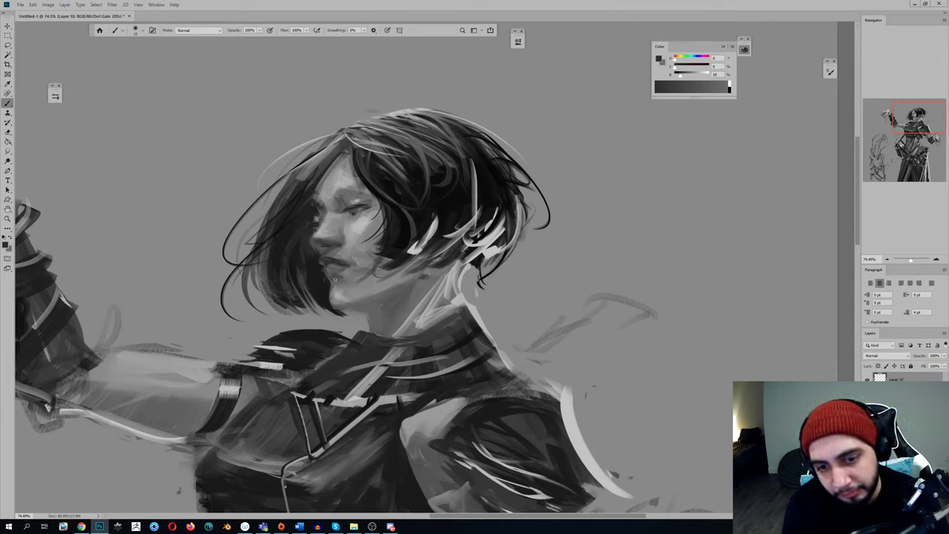
key("shift+b")
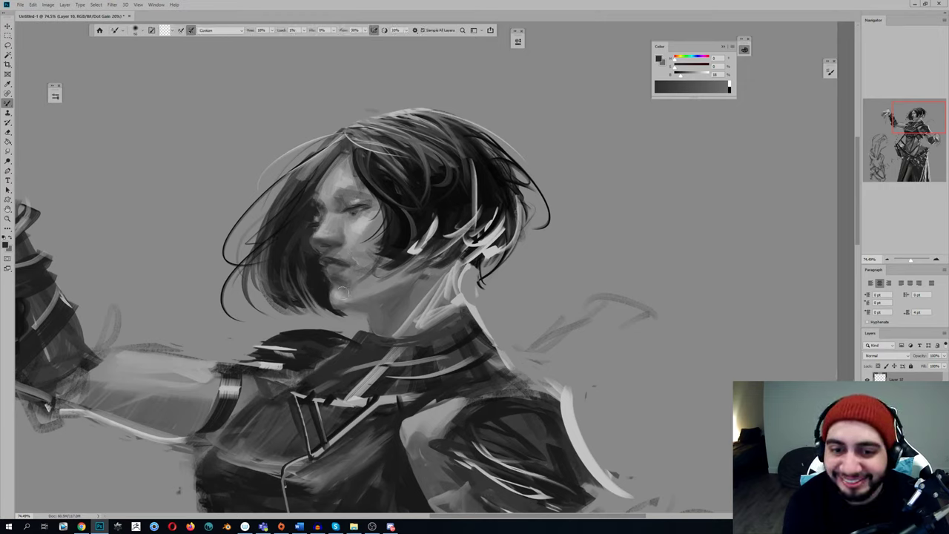
key("shift+b")
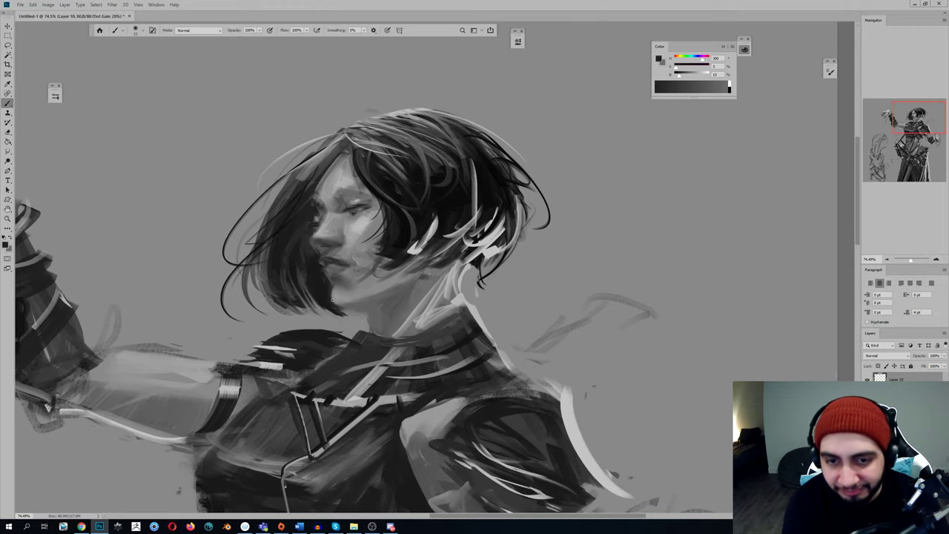
left_click(353, 319, "alt")
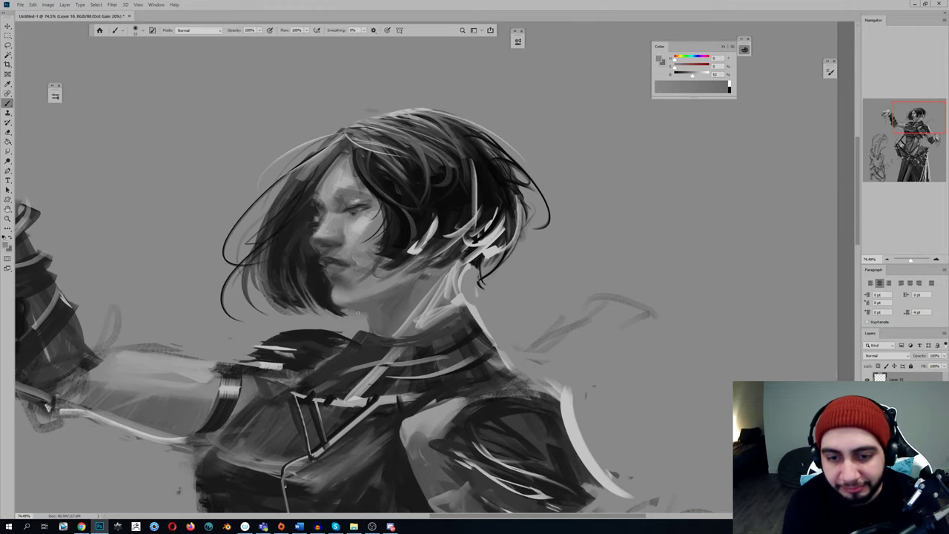
Mirror the view, sample a light grey from the cheek and blend the area beside the nose with the Mixer Brush
key("z")
mouse_move(362, 319)
left_mouse_down()
mouse_move(276, 319)
mouse_move(319, 300)
left_mouse_up()
key("ctrl+shift+h")
key("z")
left_click(227, 256, "alt")
left_click(219, 243, "alt")
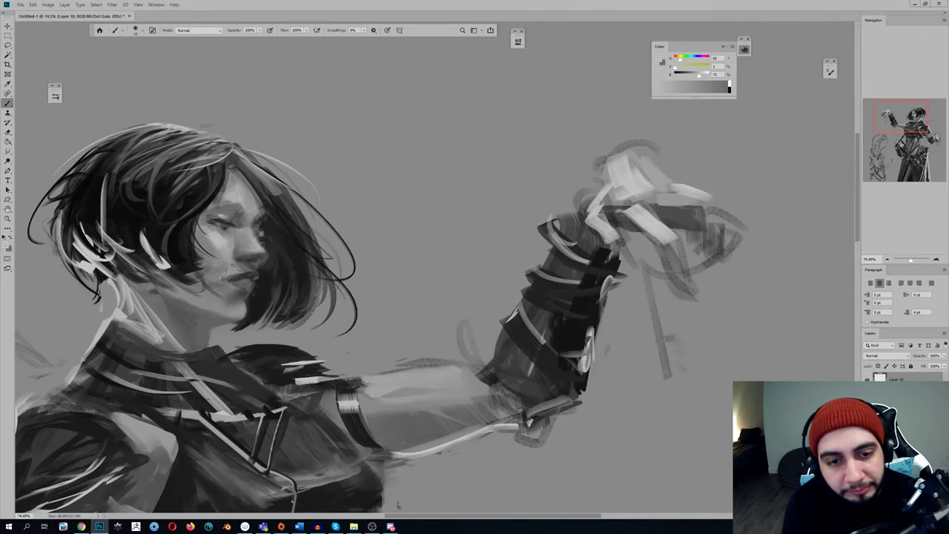
key("shift+b")
left_click_drag(217, 255, 242, 262)
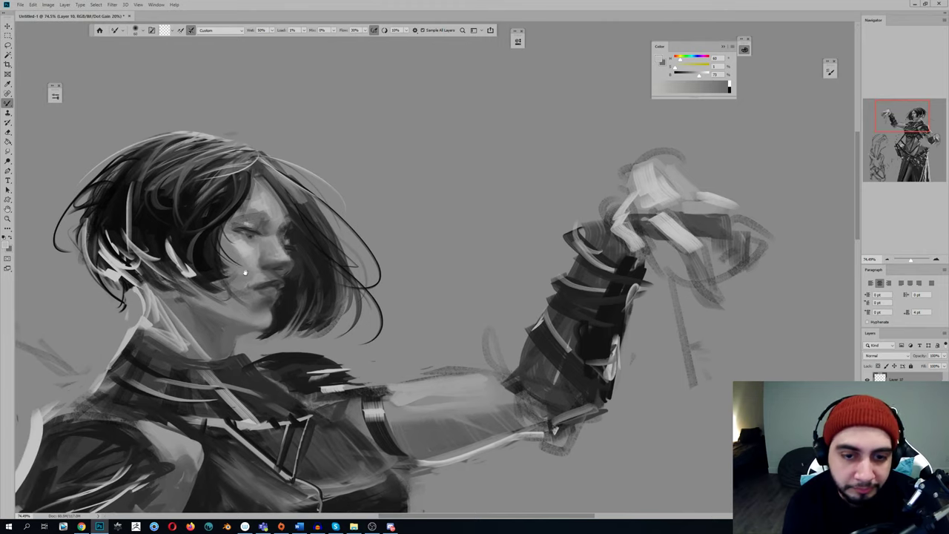
Sample dark greys beside the nose and hair, and switch the Brush to another Sketchers preset for the shadow near the mouth
key("shift+b")
left_click(272, 271, "alt")
left_click(272, 271, "alt")
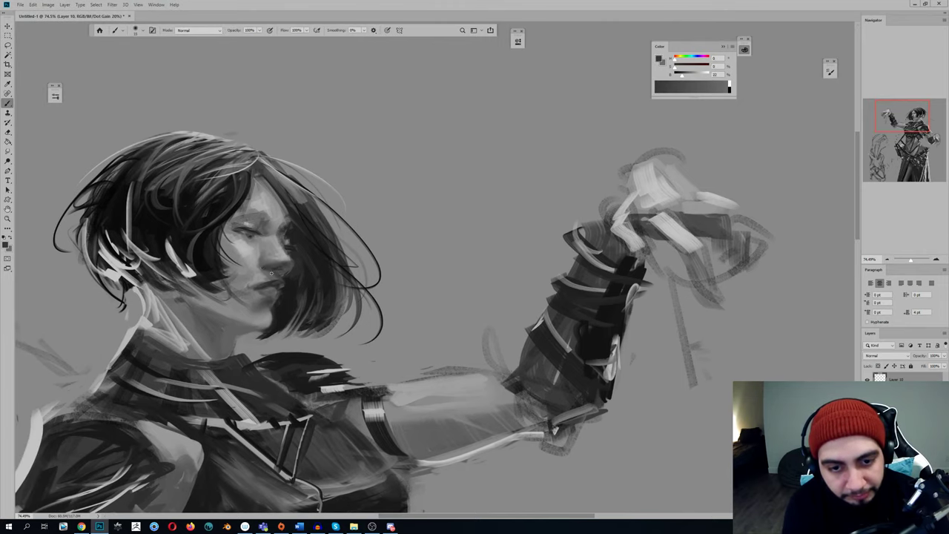
left_click(292, 277, "alt")
right_click(365, 260)
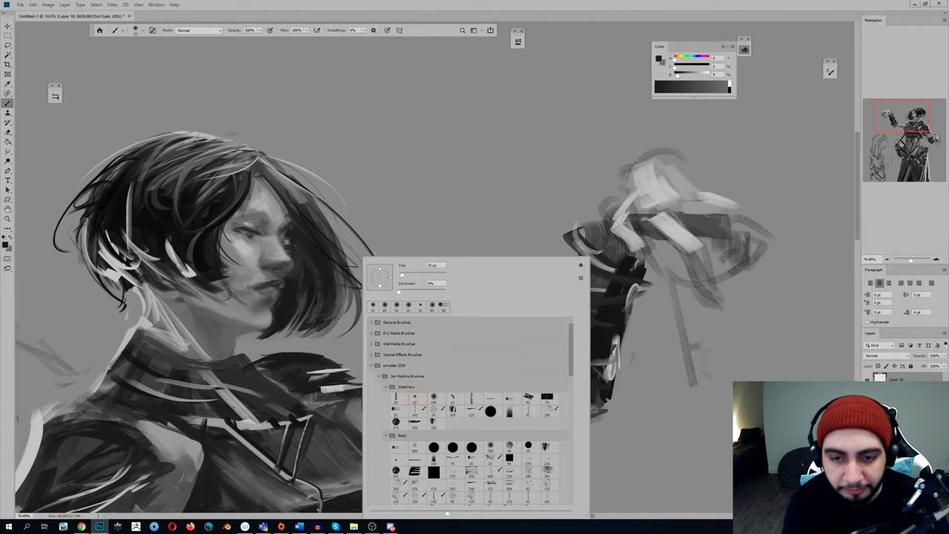
left_click(399, 411)
left_click(293, 279)
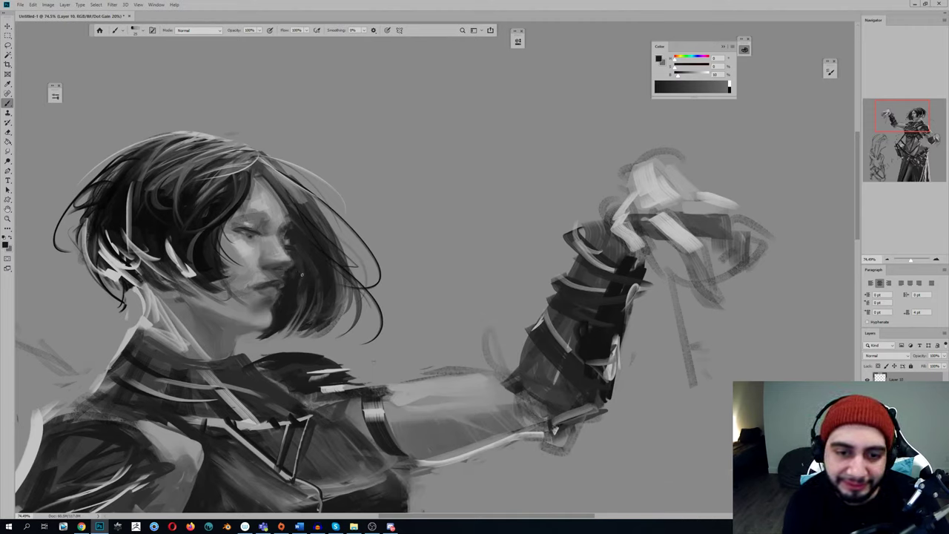
Flip the view back, highlight the upper eyelid in light grey and define the eyebrow with a dark grey
key("ctrl+shift+h")
left_click_drag(361, 322, 196, 344)
left_click(352, 277, "alt")
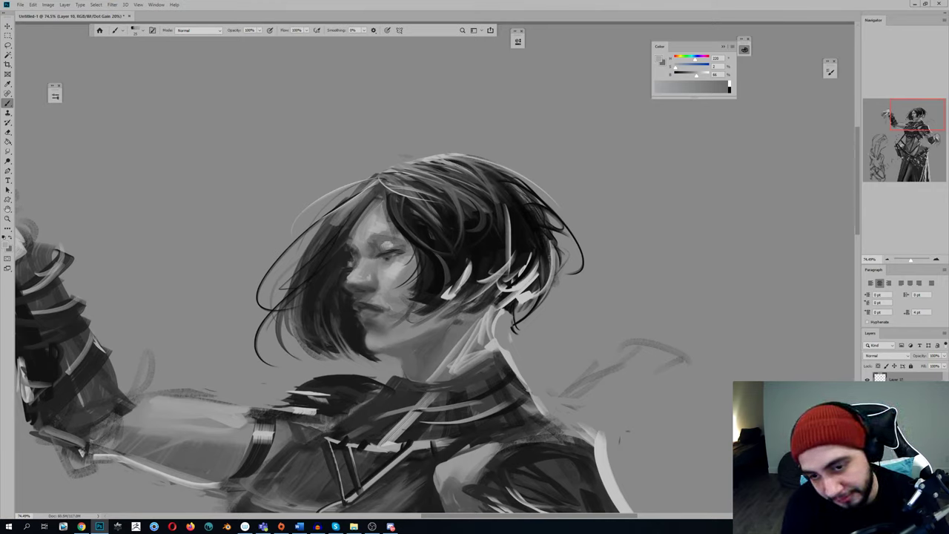
left_click(395, 247, "alt")
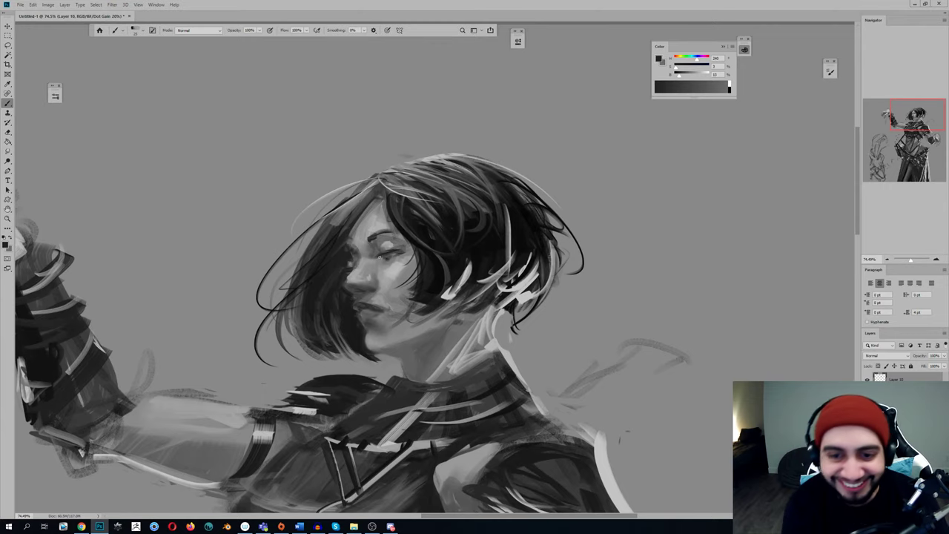
Rework the cheek highlight with sampled light grey, and soften the jaw and neck shading using the Mixer Brush and a darker grey
key("h")
left_click_drag(138, 200, 325, 223)
left_click(277, 295, "alt")
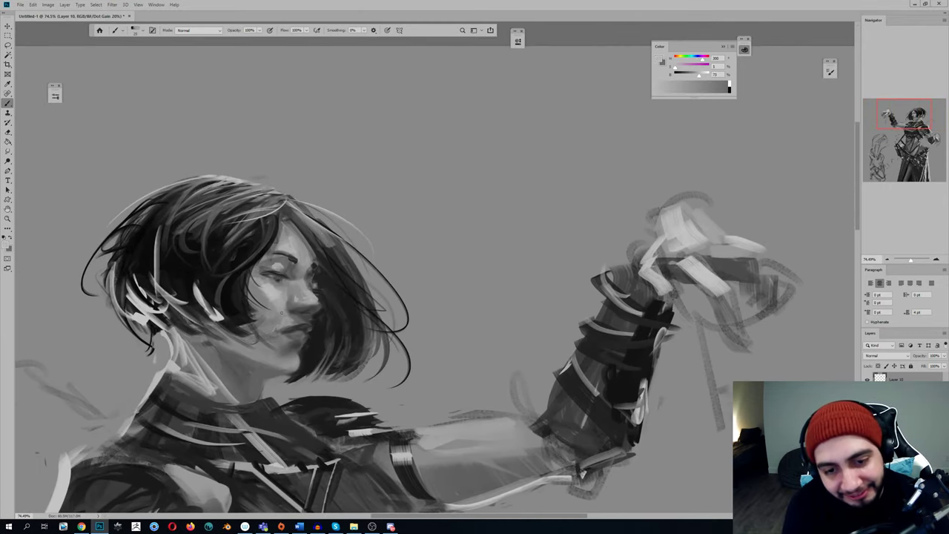
key("shift+b")
key("shift+b")
left_click(275, 293, "alt")
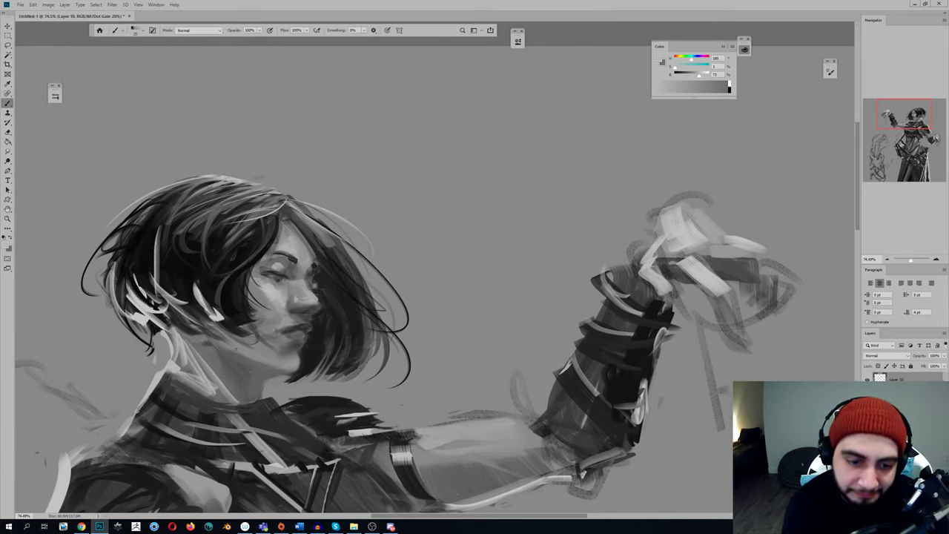
key("shift+b")
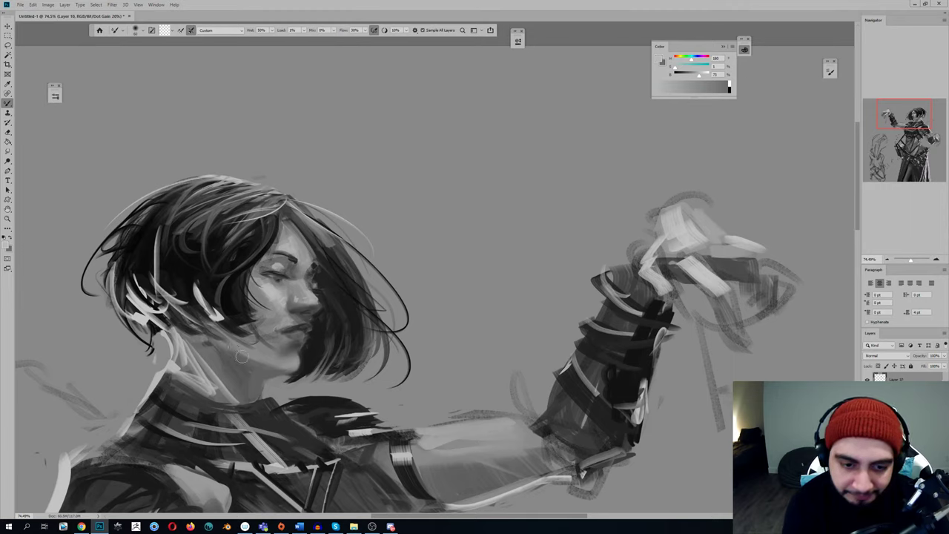
key("shift+b")
left_click(230, 366, "alt")
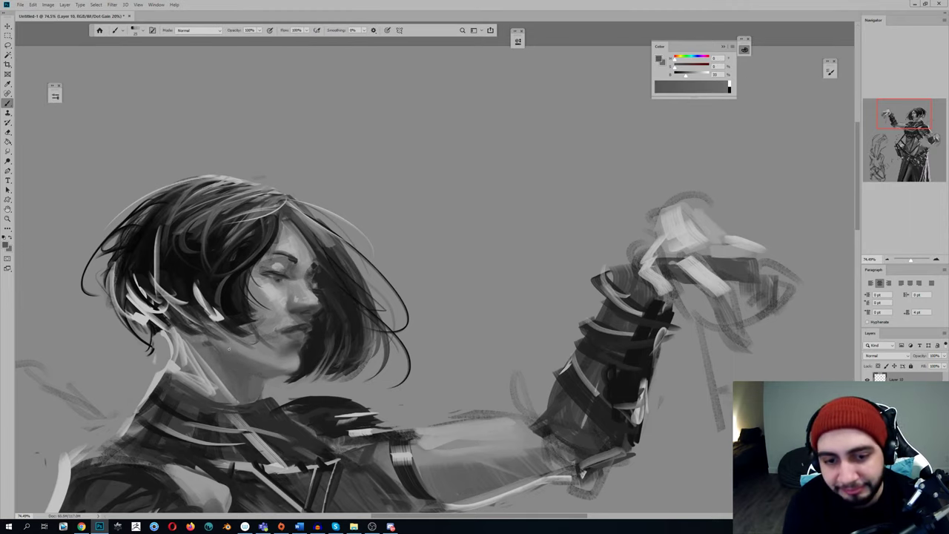
Mirror the canvas, enlarge the head and darken the eye line with a dark grey sampled beside the eye
key("z")
left_click_drag(269, 319, 185, 319)
key("ctrl+shift+h")
left_click_drag(320, 309, 361, 297)
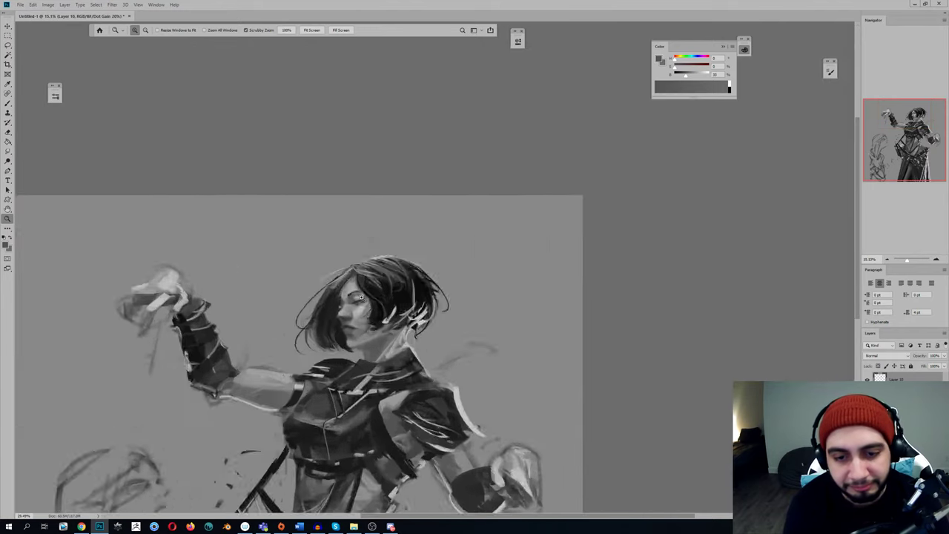
key("b")
left_click(405, 296, "alt")
left_click_drag(395, 304, 403, 303)
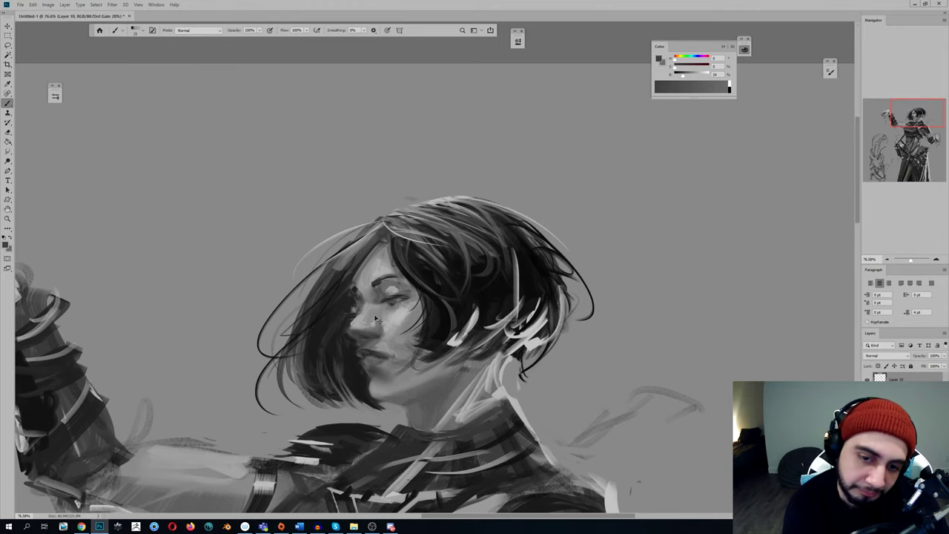
Switch the Brush to a different Sketchers preset, undo a trial stroke along the eye and reduce the brush size
right_click(434, 260)
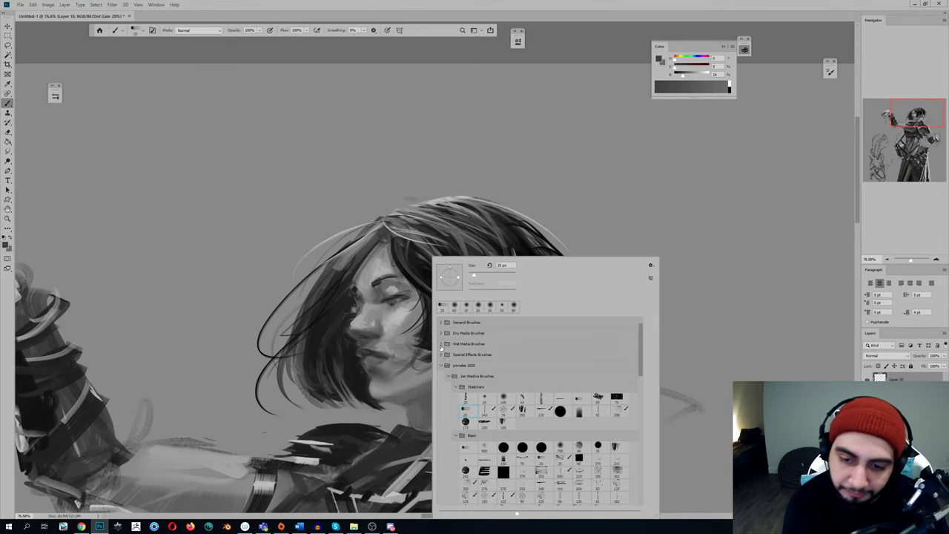
left_click(577, 413)
left_click(262, 250)
left_click(396, 305, "alt")
left_click_drag(390, 308, 404, 303)
key("ctrl+z")
key("[")
key("[")
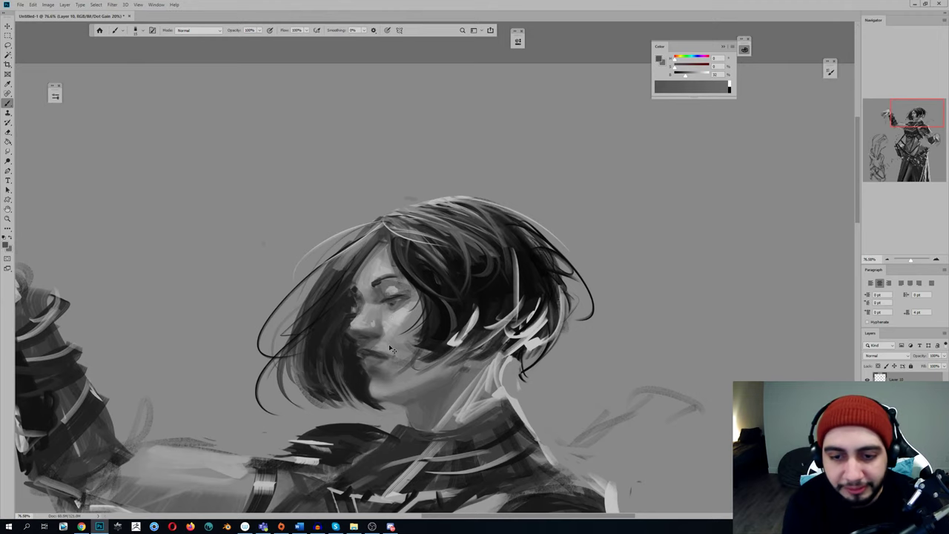
Compare the face in the mirrored view, return close to the eye and define it with light, mid and dark sampled greys
key("ctrl+shift+h")
left_click_drag(272, 250, 261, 289)
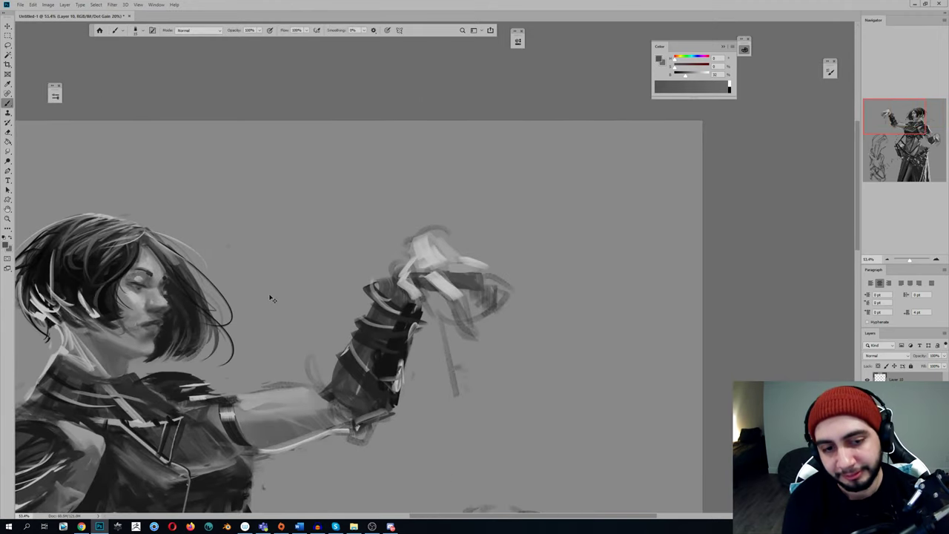
key("ctrl+shift+h")
left_click_drag(368, 272, 359, 275)
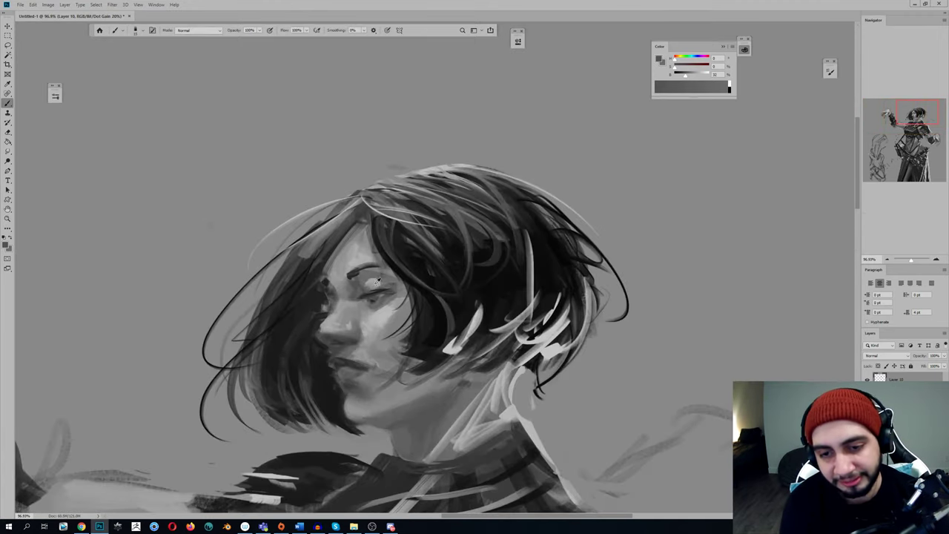
left_click(376, 301, "alt")
key("ctrl+space")
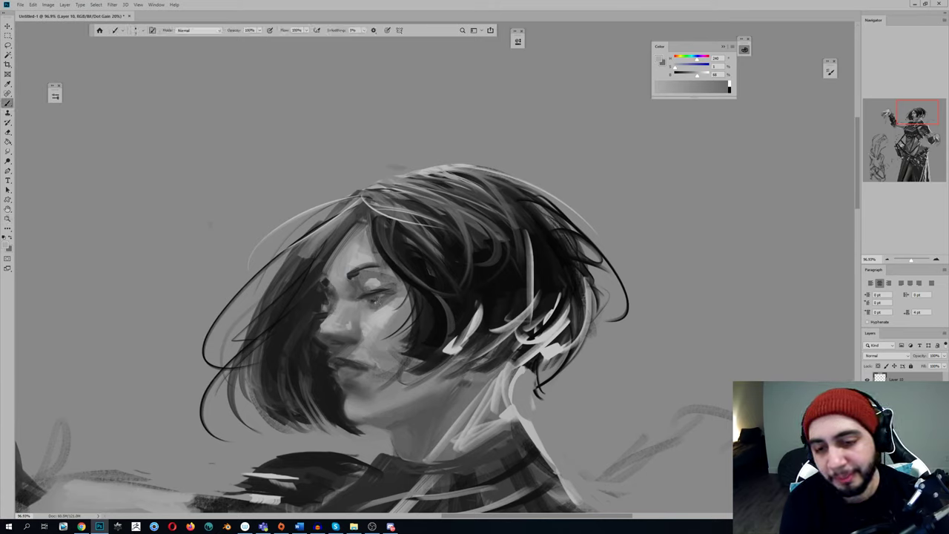
left_click(384, 298, "alt")
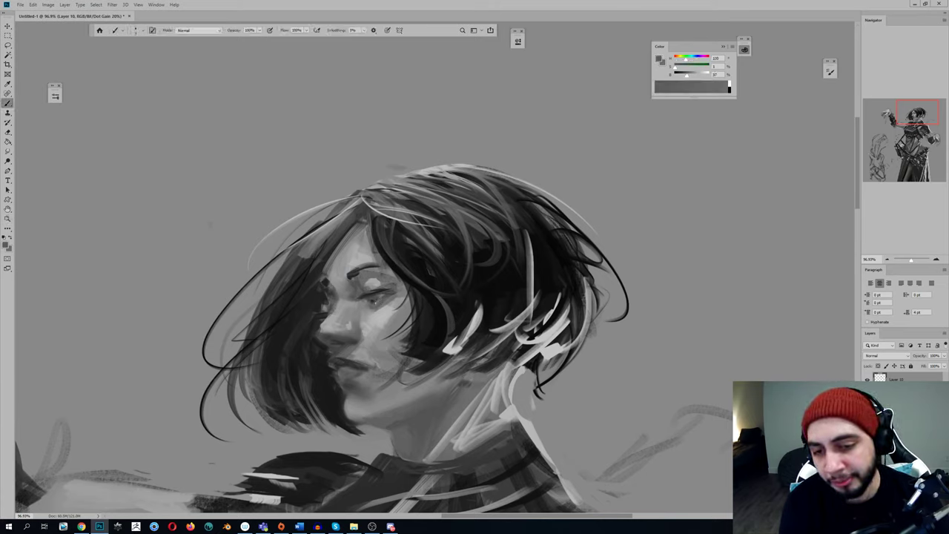
left_click(375, 299, "alt")
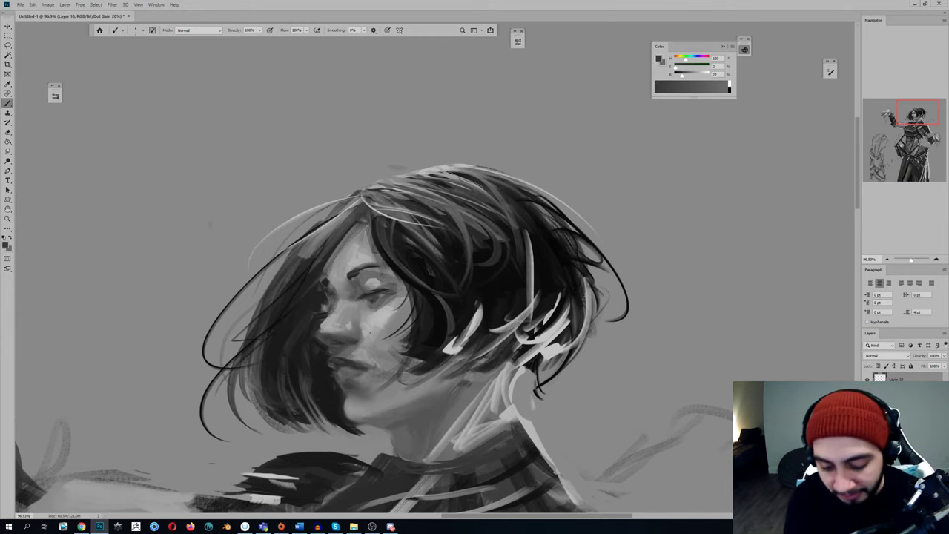
Mirror the view around the enlarged head, sample light greys from the strokes near the ear and try to save the document
key("z")
left_click_drag(390, 278, 326, 278)
key("b")
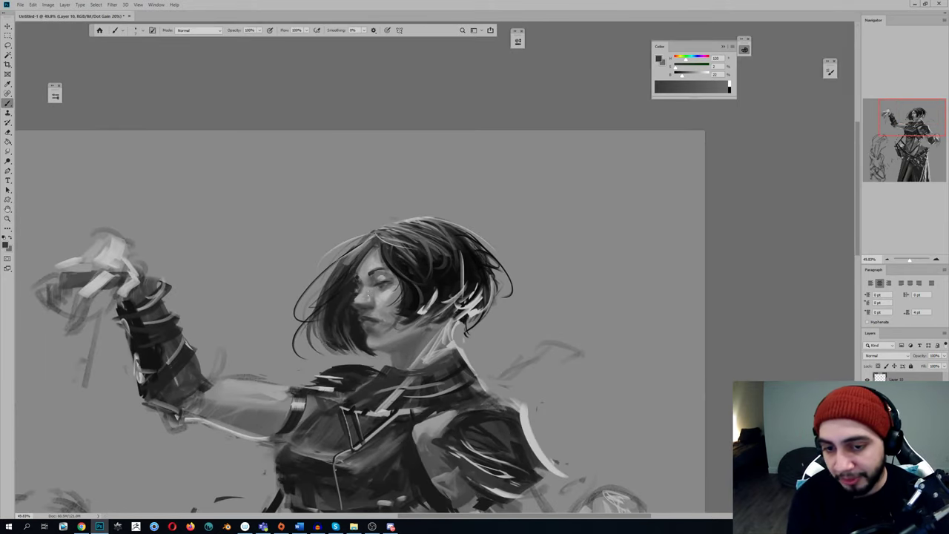
key("ctrl+shift+h")
scroll(169, 278, "up", 4)
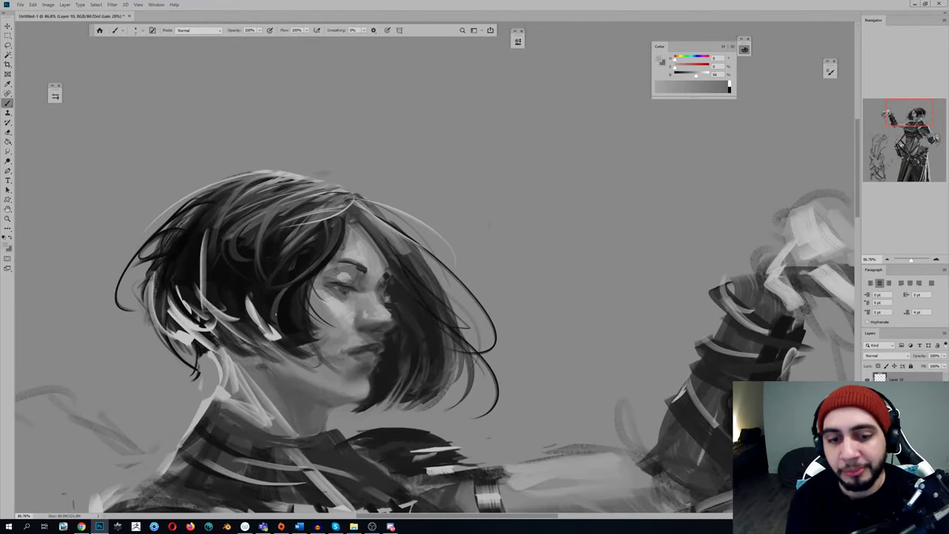
left_click(262, 314, "alt")
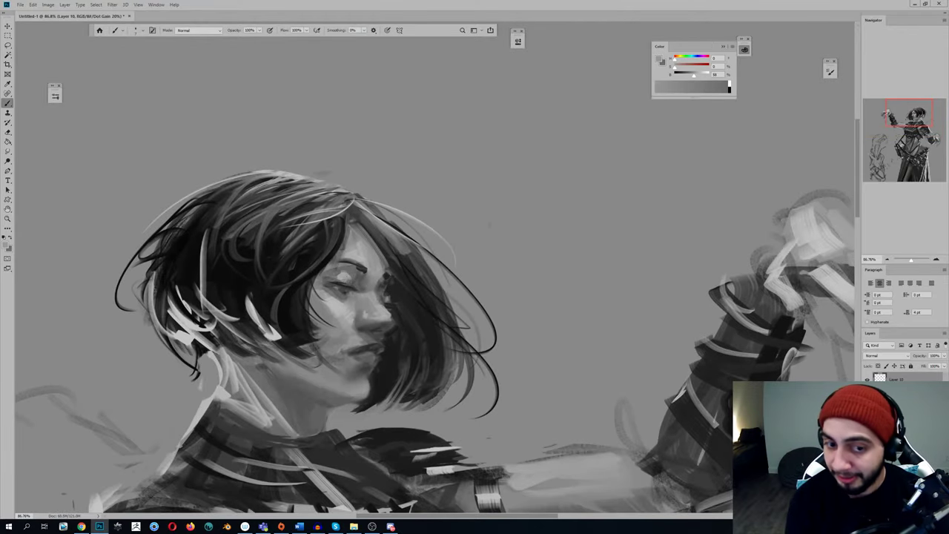
left_click(256, 305, "alt")
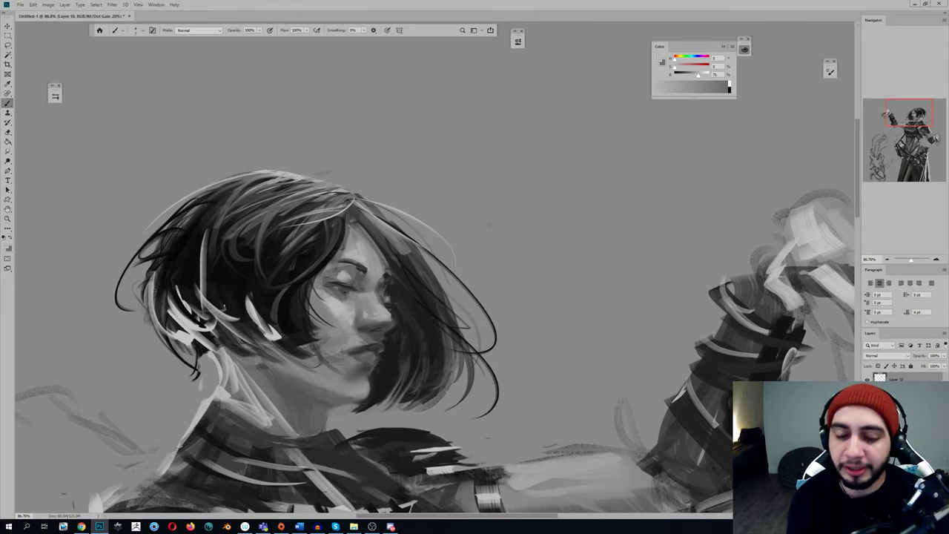
key("ctrl+s")
left_click(456, 405)
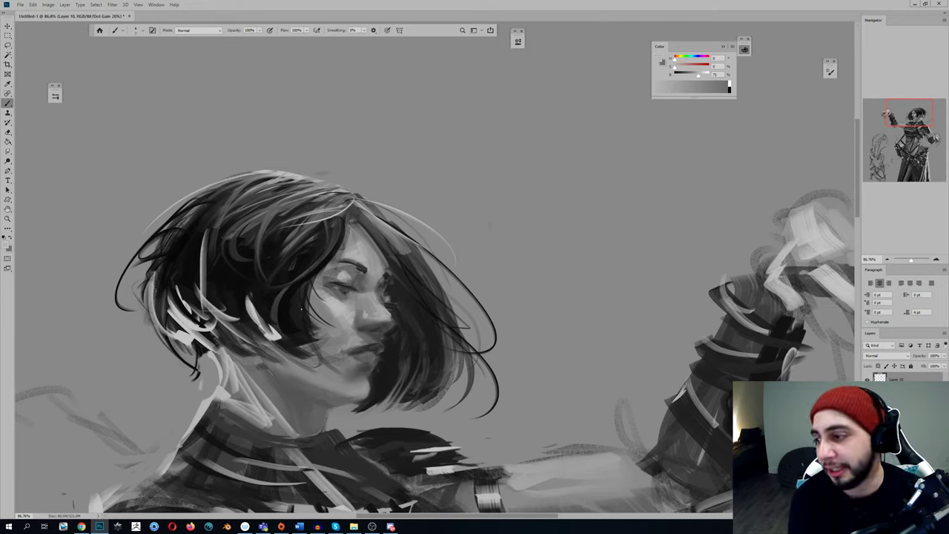
Flip the view back, reframe the head and raised arm, and sample mid and light greys from the jaw and cheek
scroll(302, 307, "down", 3)
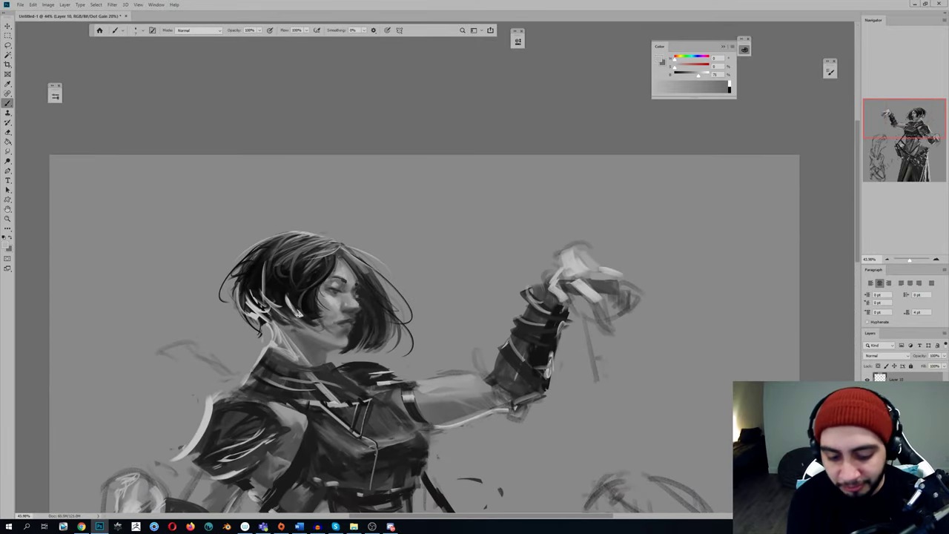
key("ctrl+shift+h")
key("z")
left_click_drag(332, 324, 284, 347)
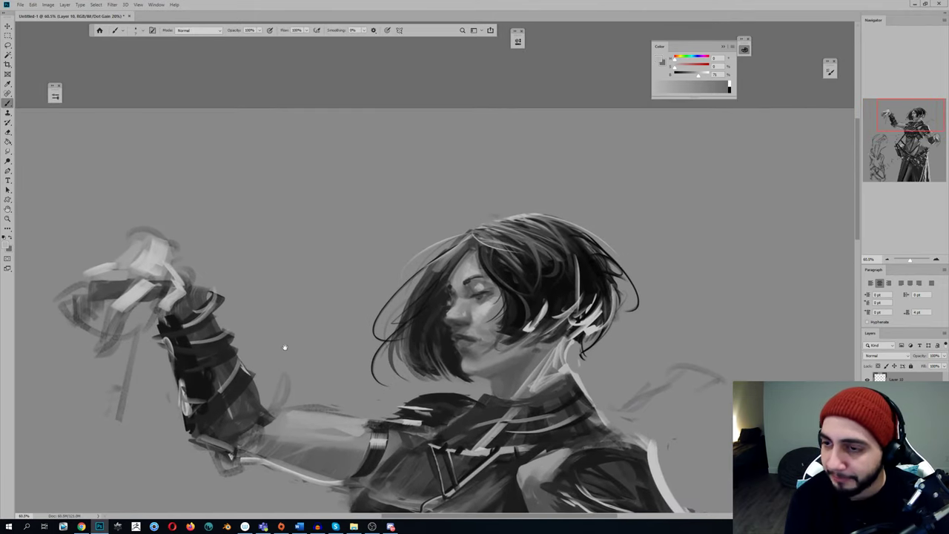
left_click(481, 360, "alt")
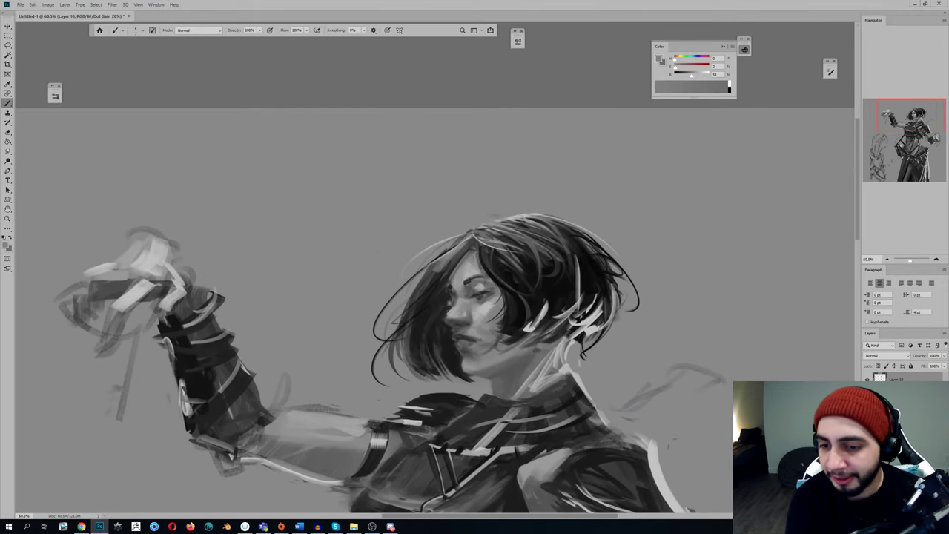
left_click(486, 307, "alt")
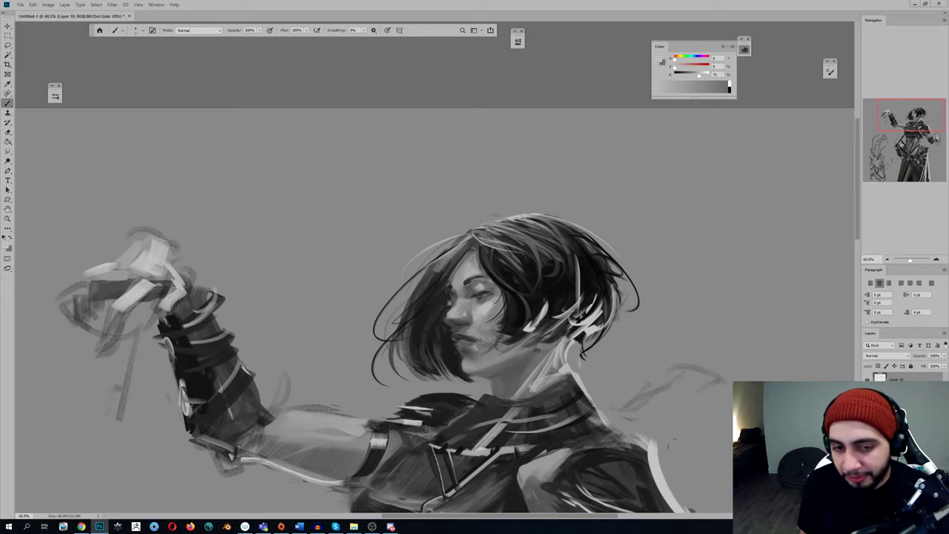
Refine the nose and inner eye area with light, mid and dark greys sampled from the cheek, nose and eyelid
key("z")
left_click_drag(455, 395, 436, 398)
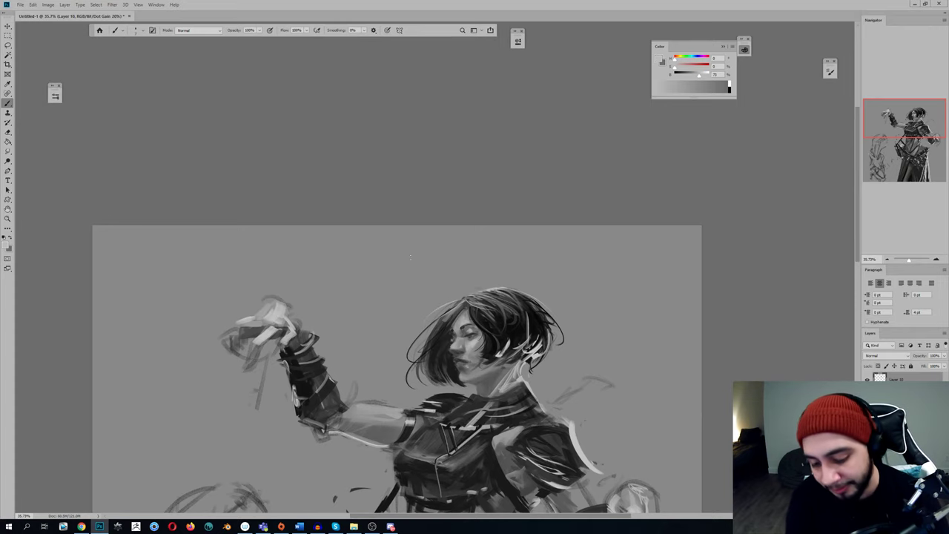
left_click_drag(450, 346, 482, 347)
left_click(482, 345, "alt")
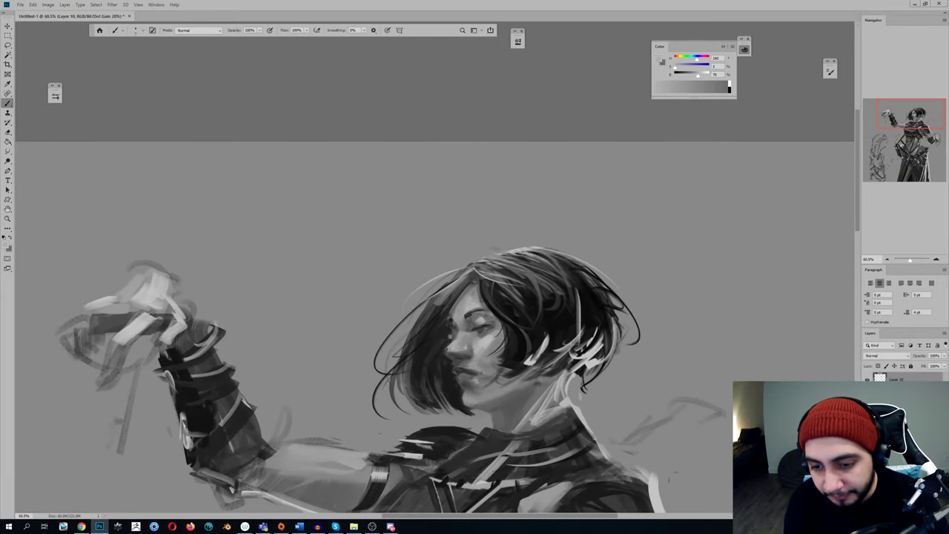
left_click(451, 347, "alt")
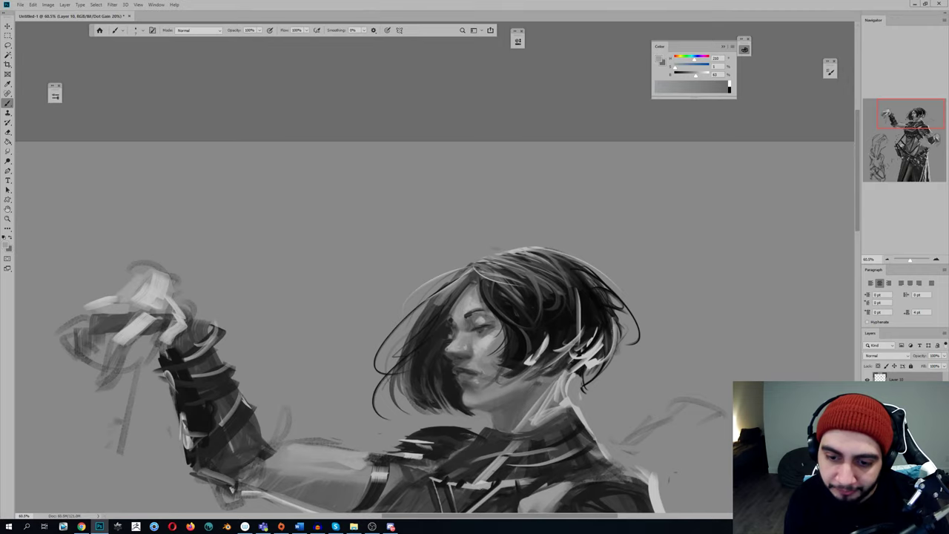
left_click(450, 352, "alt")
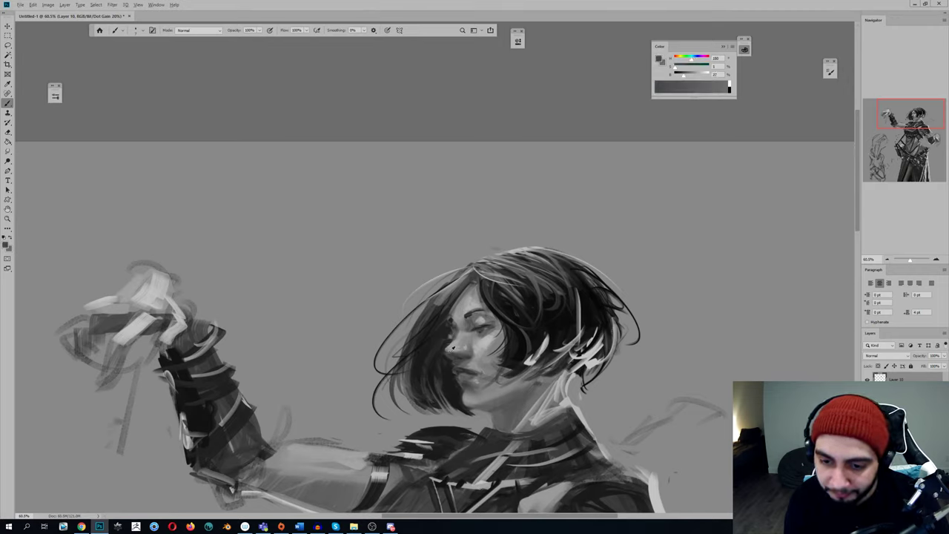
left_click(453, 348, "alt")
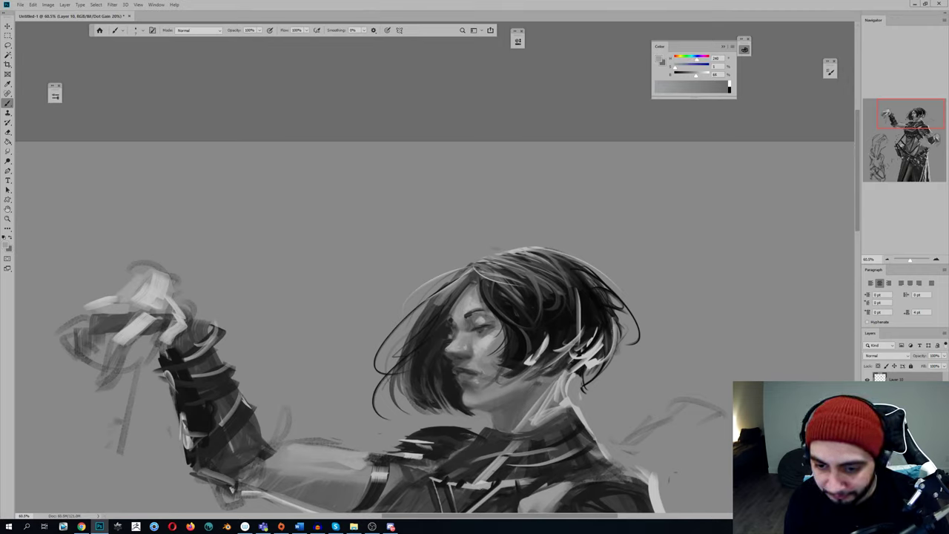
left_click(465, 328, "alt")
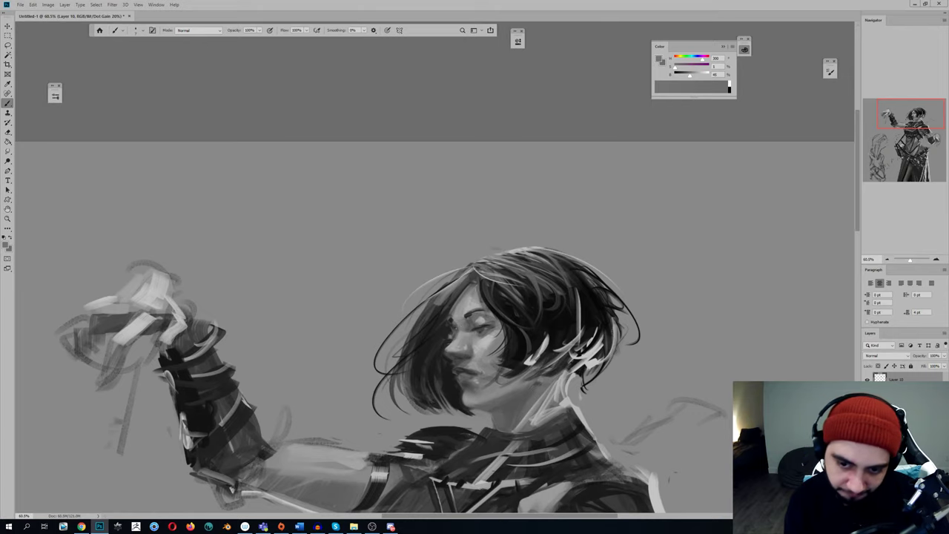
Mirror the view around the enlarged head and work on the eye and upper eyelid with dark, mid and light sampled greys
key("z")
left_click_drag(476, 330, 450, 349)
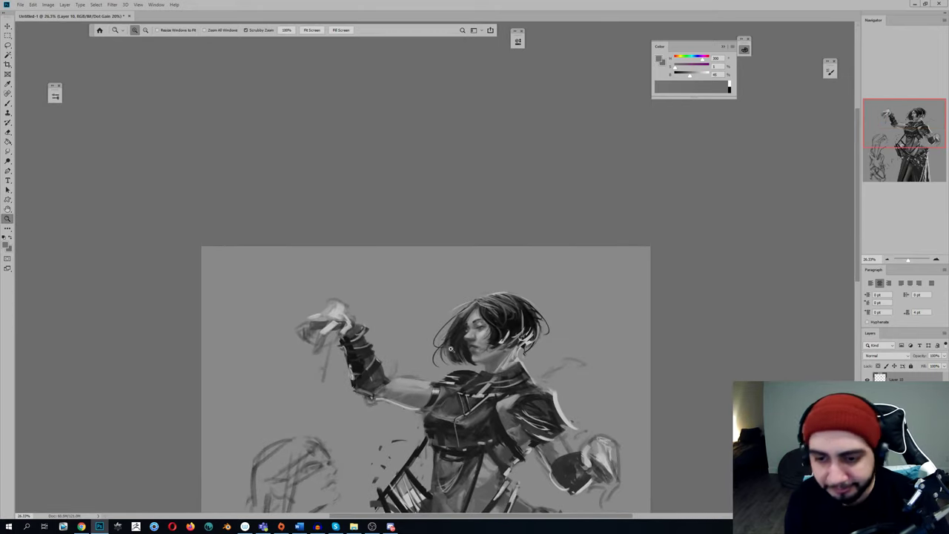
key("h")
left_click_drag(365, 331, 399, 330)
key("b")
left_click(389, 325, "alt")
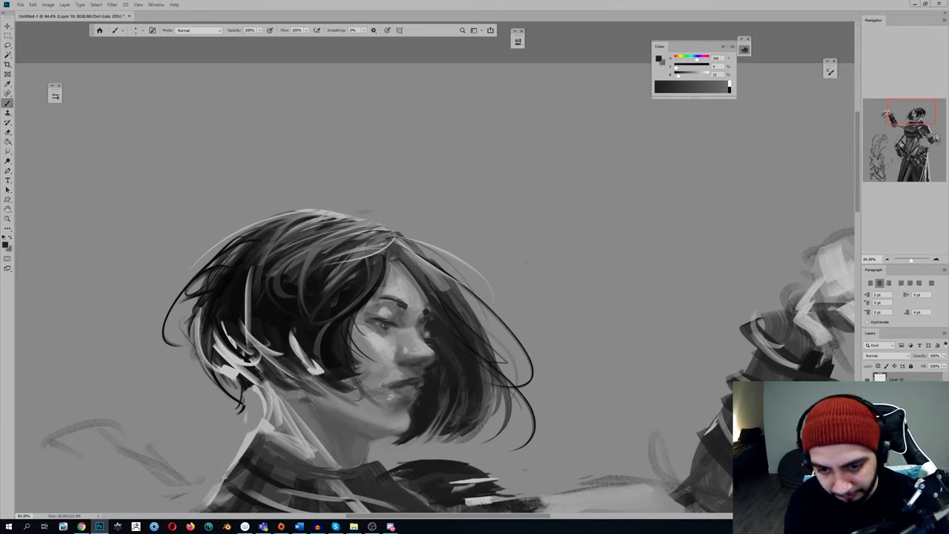
left_click(384, 315, "alt")
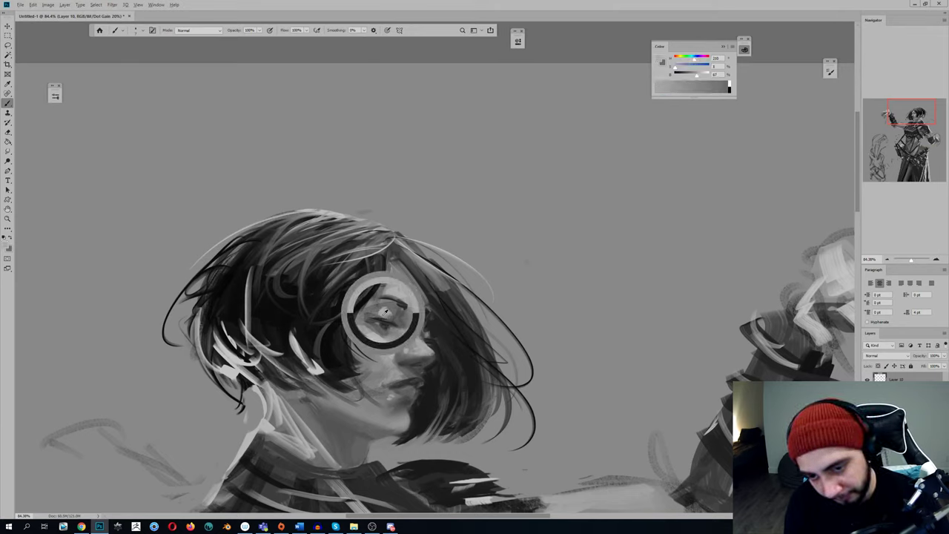
left_click(317, 368, "alt")
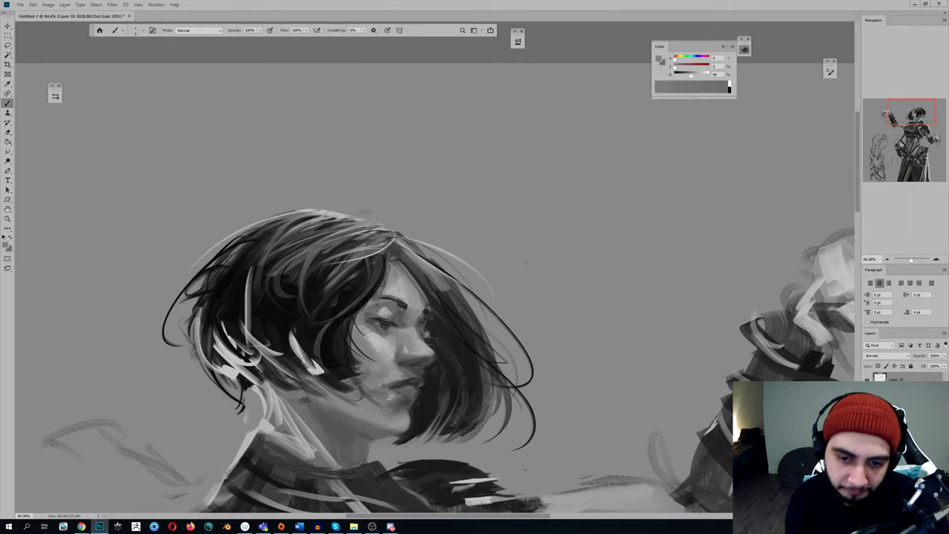
left_click(325, 366, "alt")
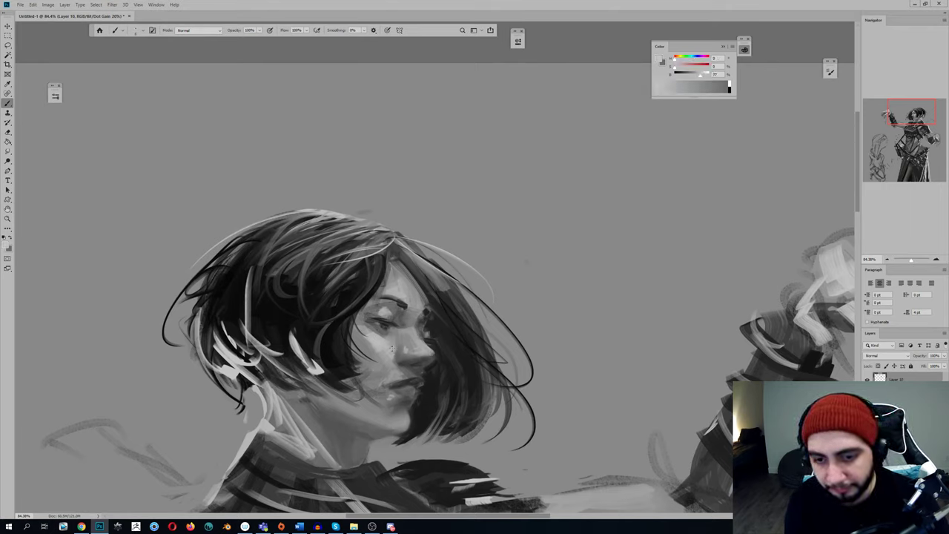
left_click(386, 323, "alt")
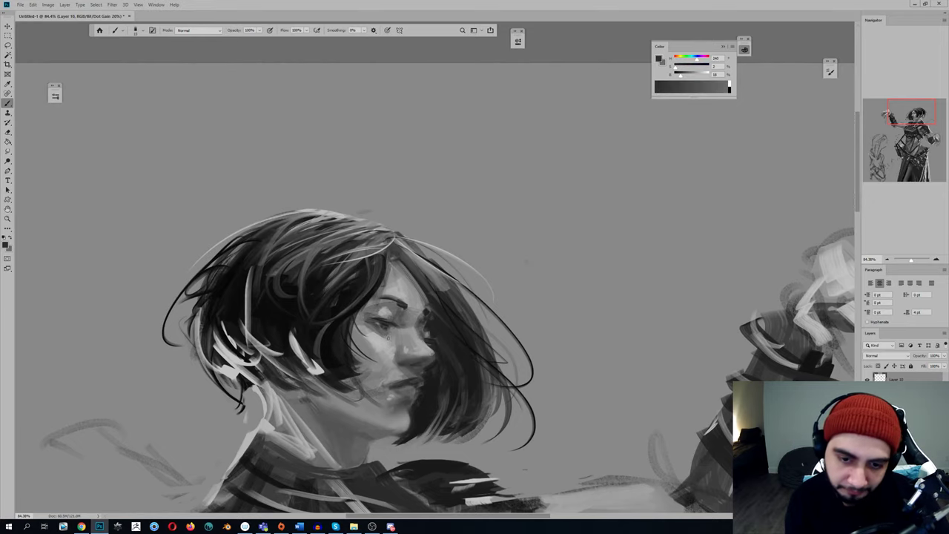
Flip the view back, switch the Brush to another Sketchers preset and sample a light grey from the shoulder highlights
scroll(376, 331, "down", 5)
key("h")
left_click_drag(403, 358, 445, 190)
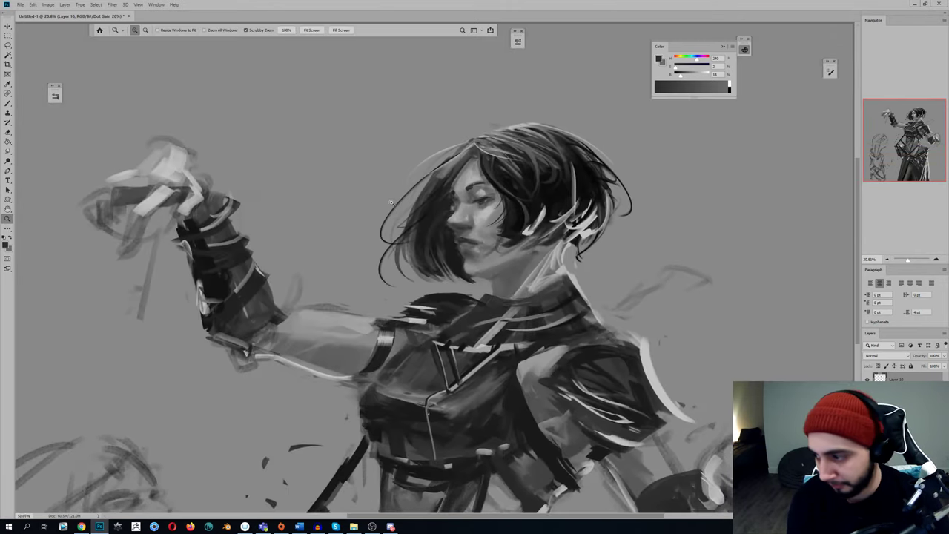
left_click_drag(409, 256, 358, 308)
right_click(420, 314)
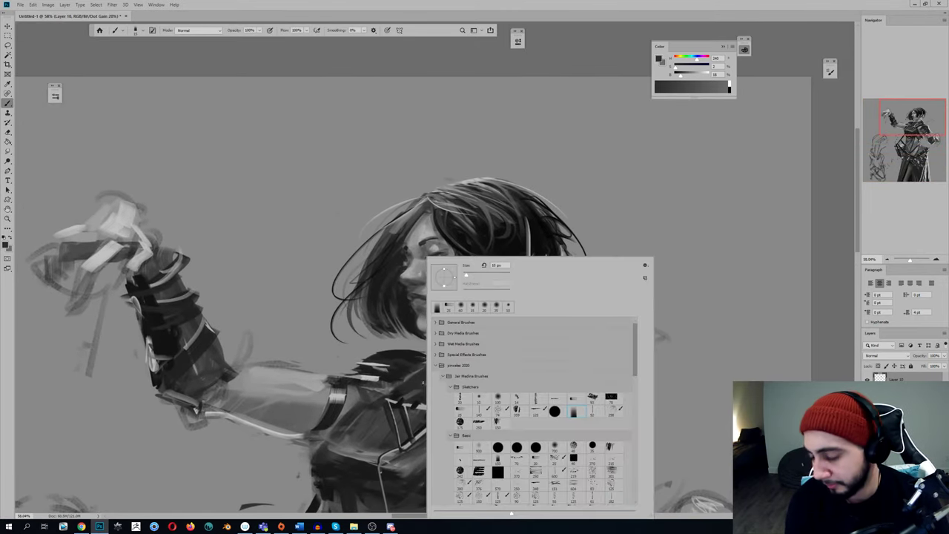
double_click(461, 415)
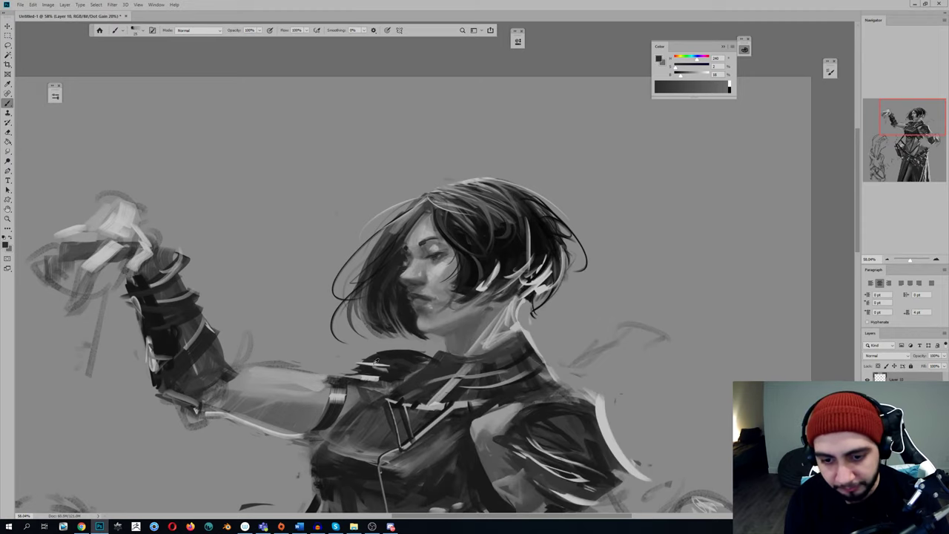
left_click(377, 362, "alt")
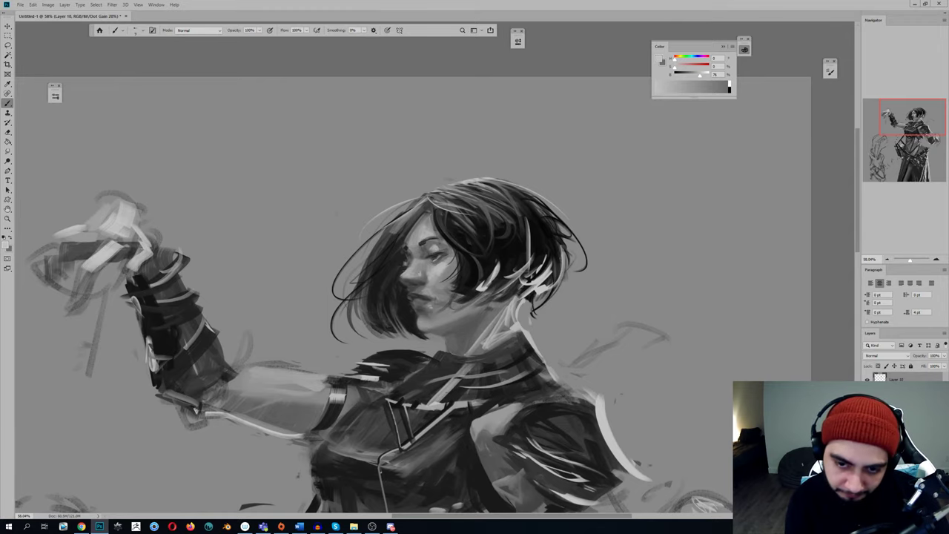
Examine the eye and face close up in mirrored and normal orientation and compare them with the upper figure
key("z")
left_click_drag(443, 248, 407, 252)
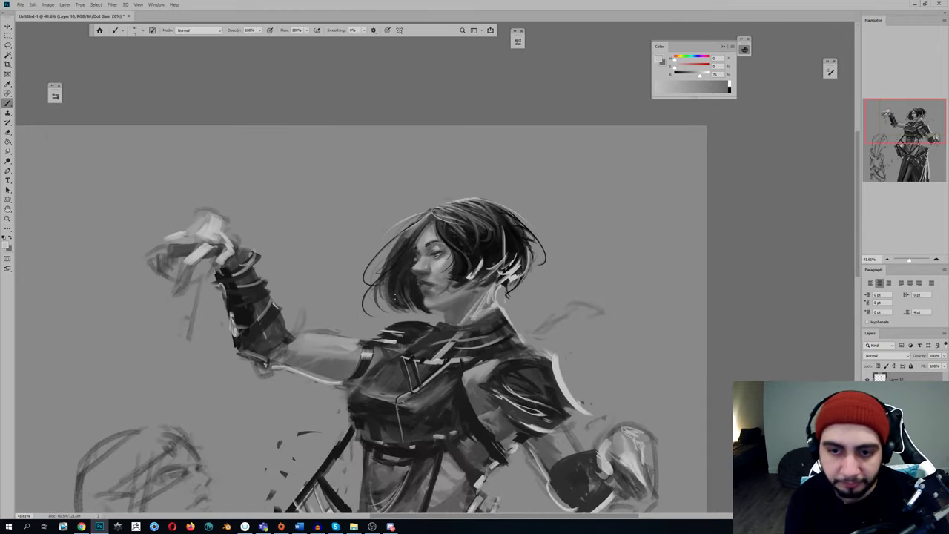
key("h")
key("z")
left_click_drag(240, 258, 307, 274)
key("b")
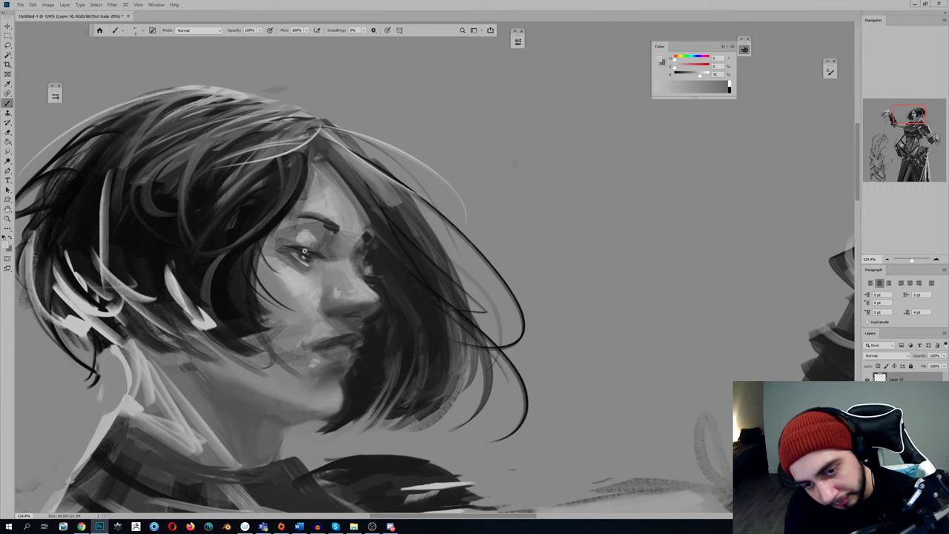
key("z")
mouse_move(310, 246)
left_mouse_down()
mouse_move(277, 251)
mouse_move(264, 264)
left_mouse_up()
key("z")
key("ctrl+shift+h")
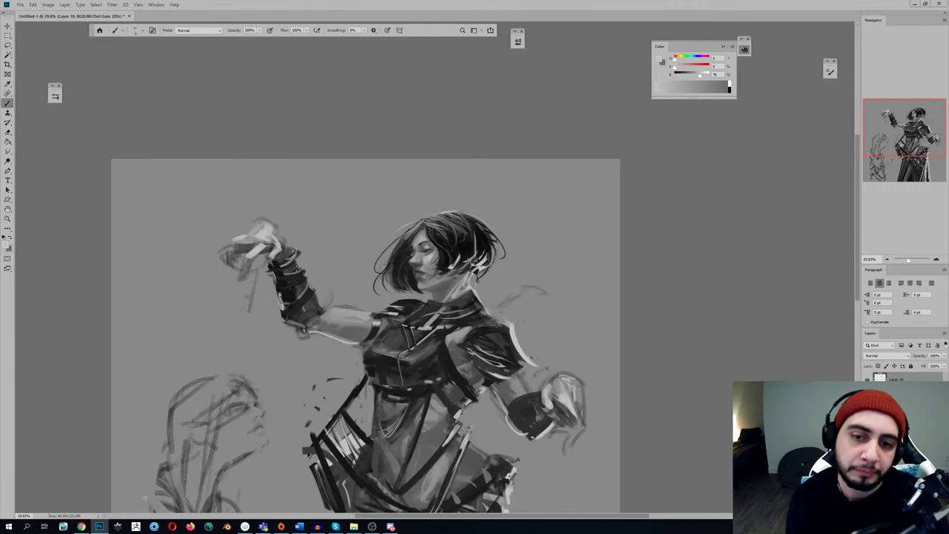
key("z")
left_click_drag(453, 256, 530, 261)
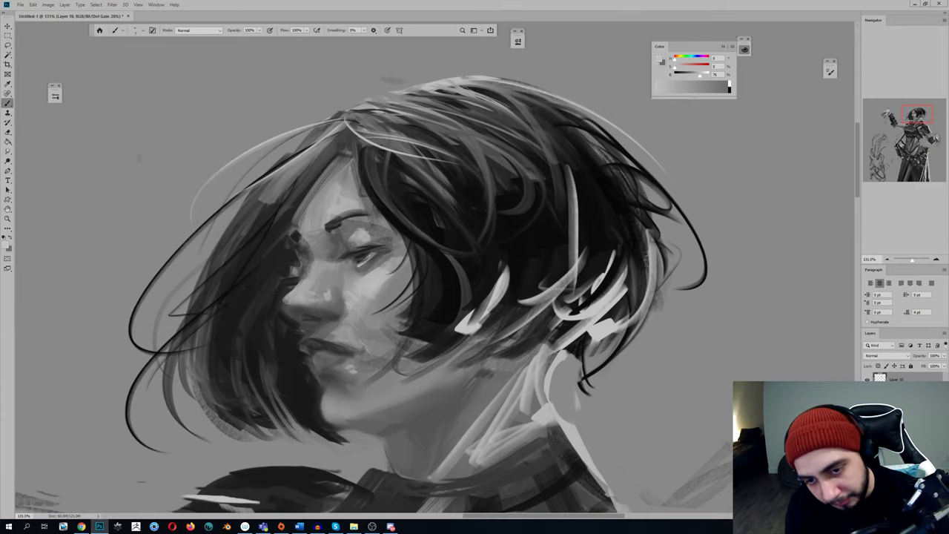
key("z")
left_click_drag(358, 254, 296, 295)
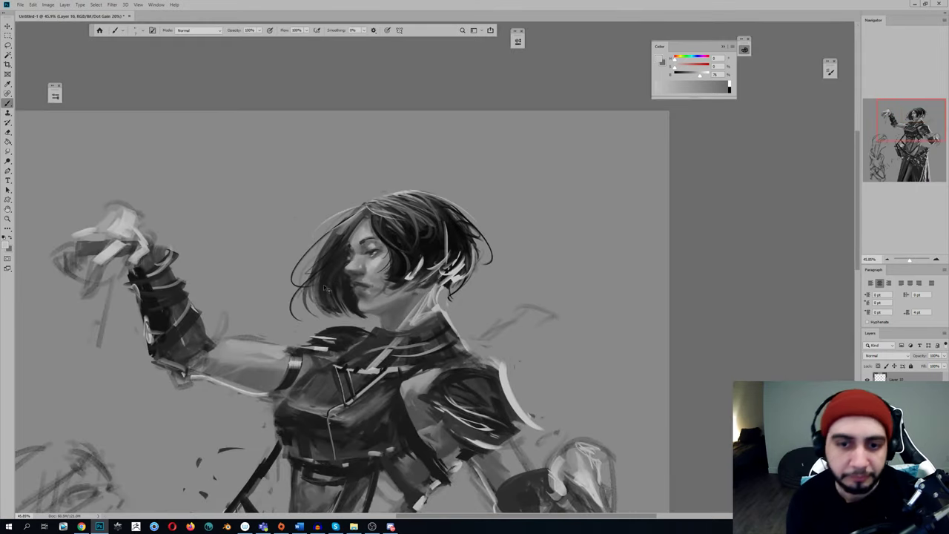
Compare the head, raised arm and whole figure in alternating mirrored and normal views at several magnifications
key("ctrl+shift+h")
key("z")
left_click_drag(166, 241, 215, 241)
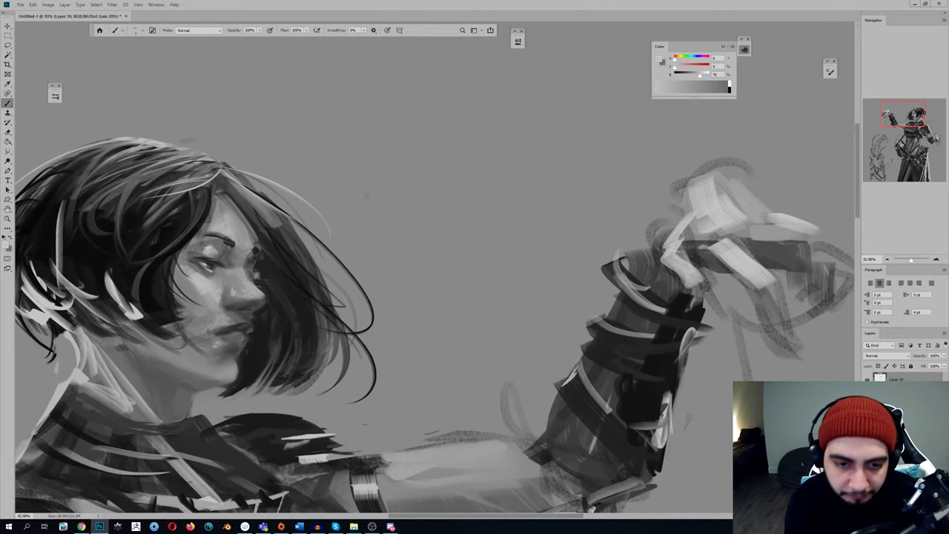
key("z")
left_click_drag(276, 282, 210, 282)
key("ctrl+shift+h")
key("z")
left_click_drag(356, 271, 375, 272)
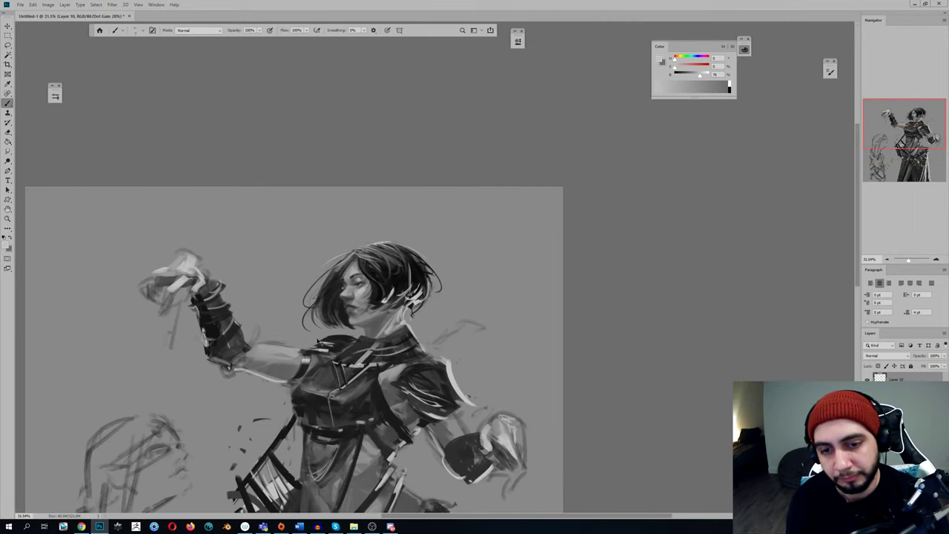
key("ctrl+shift+h")
key("z")
left_click_drag(210, 285, 239, 282)
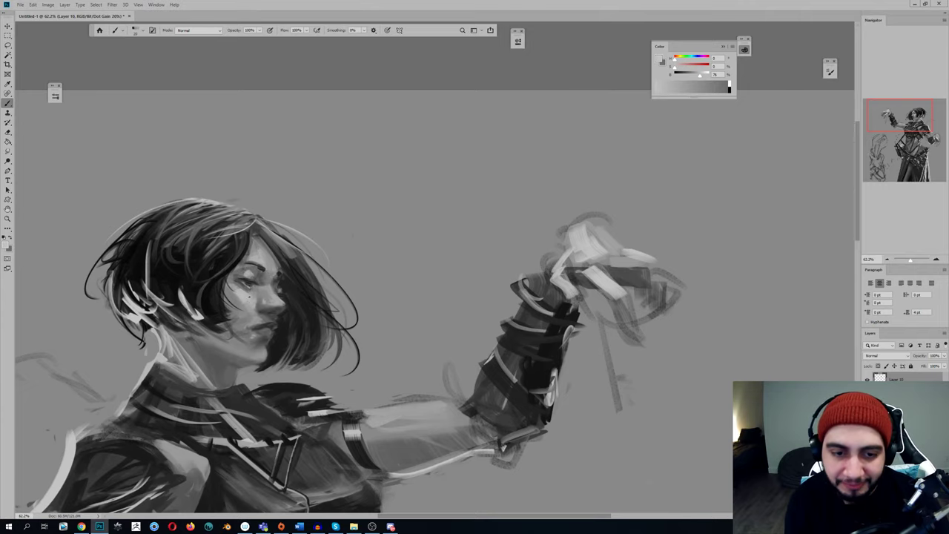
key("z")
left_click_drag(273, 285, 226, 336)
key("ctrl+shift+h")
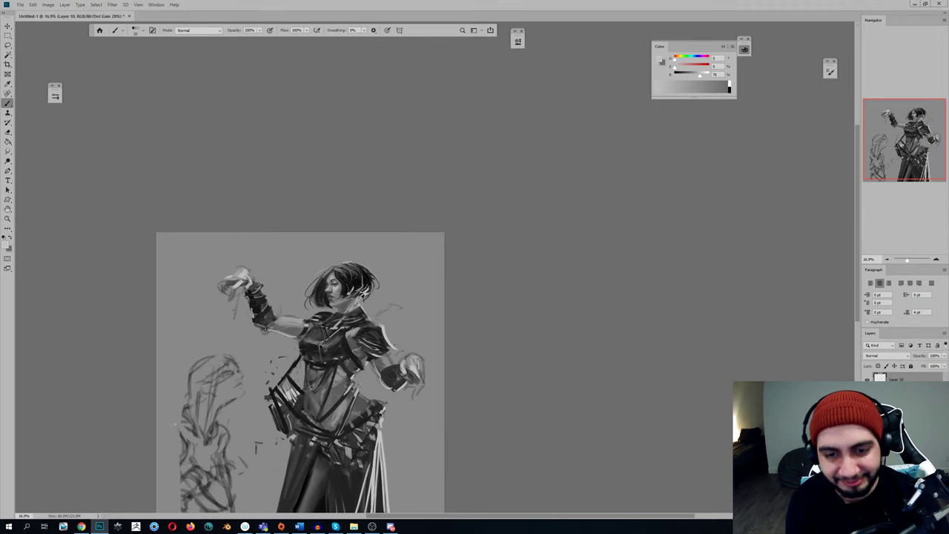
Mirror the view, enlarge the head and sample mid and dark greys around the eye to touch up its shading
key("h")
scroll(321, 350, "up", 3)
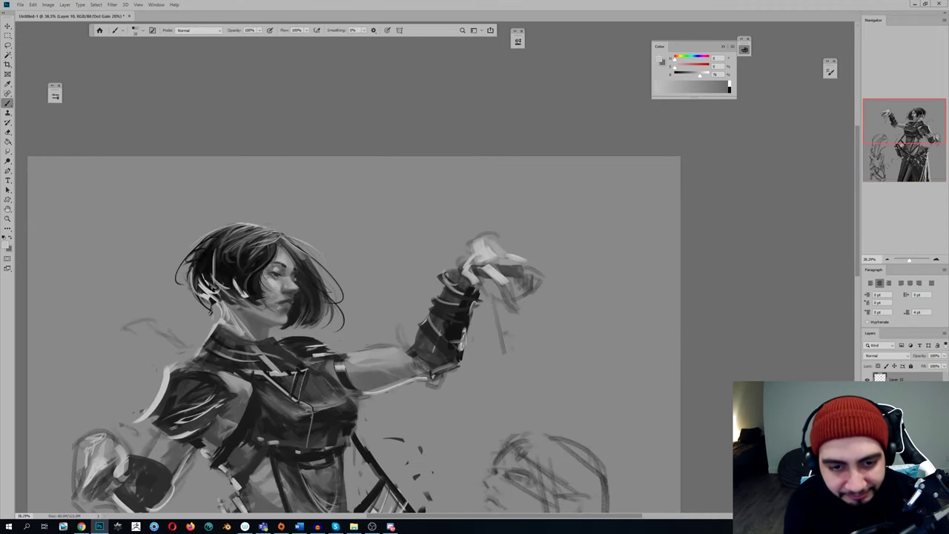
scroll(282, 273, "up", 3)
left_click(278, 273, "alt")
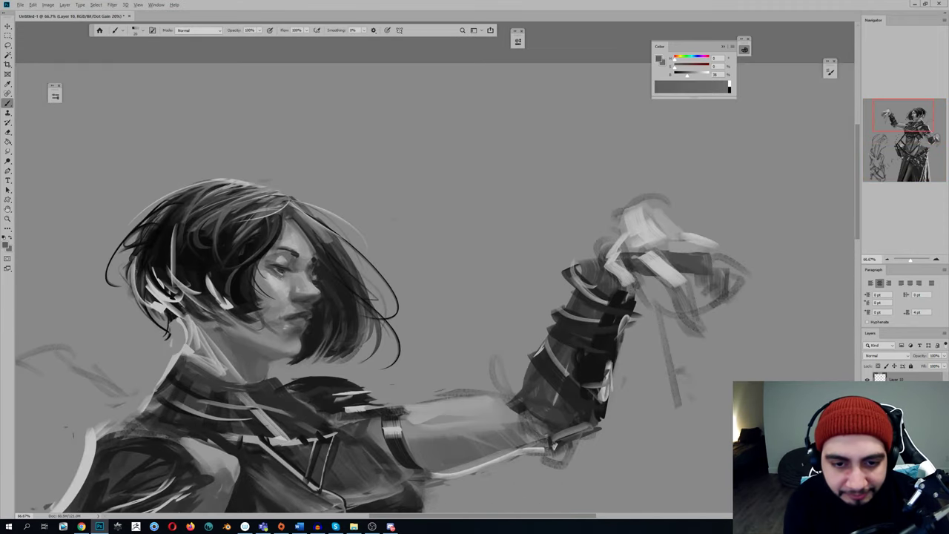
left_click(285, 268, "alt")
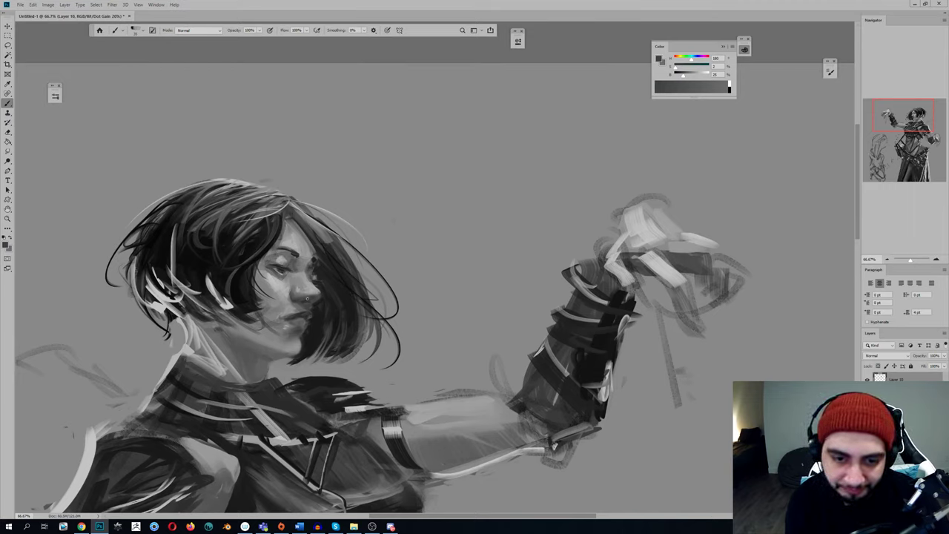
Soften the shading under the nose tip and around the nostril with mid and dark greys sampled from the nose
left_click(299, 282, "alt")
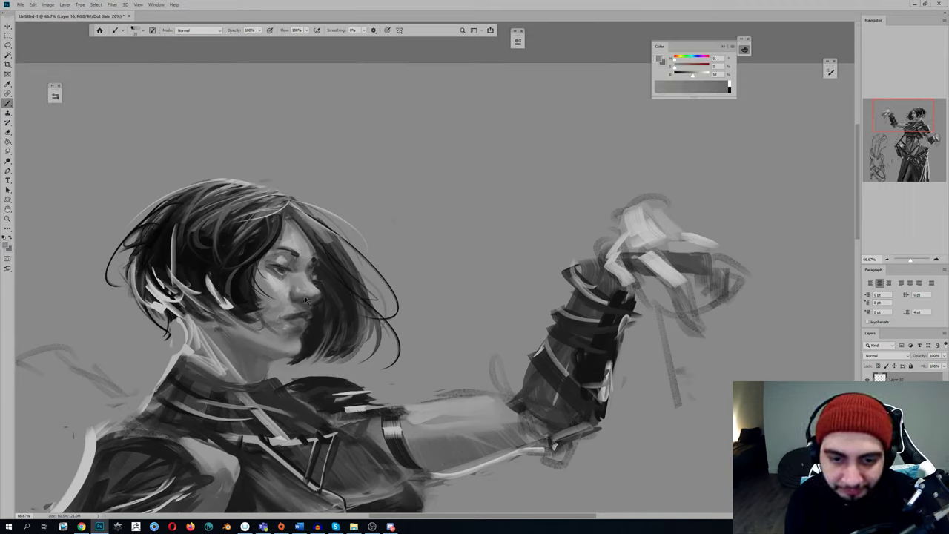
left_click(304, 293, "alt")
left_click_drag(308, 299, 308, 297)
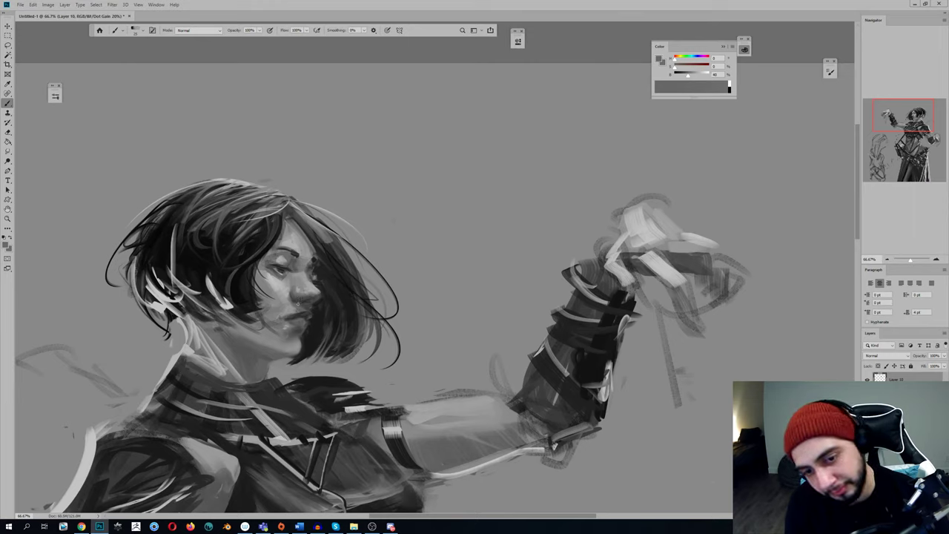
left_click(300, 302, "alt")
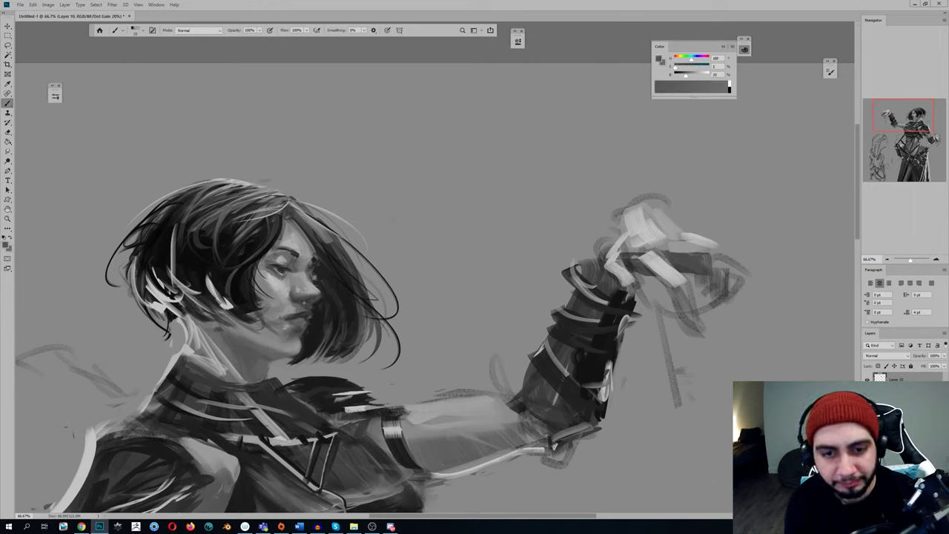
left_click(303, 290, "alt")
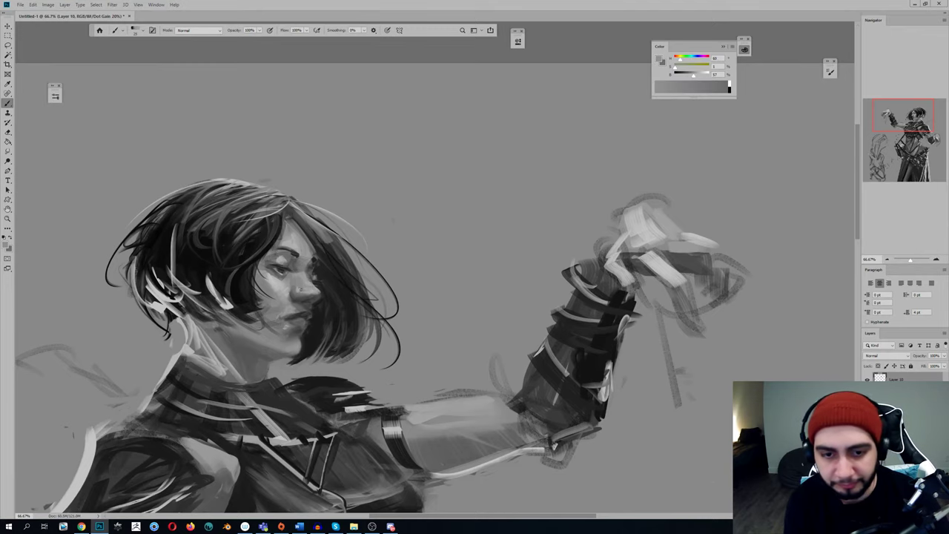
Mirror the view, highlight the chin with a light grey sampled from the face, and redefine its edge with the hair's dark grey
scroll(319, 286, "down", 2)
key("ctrl+shift+h")
key("z")
left_click_drag(455, 286, 495, 286)
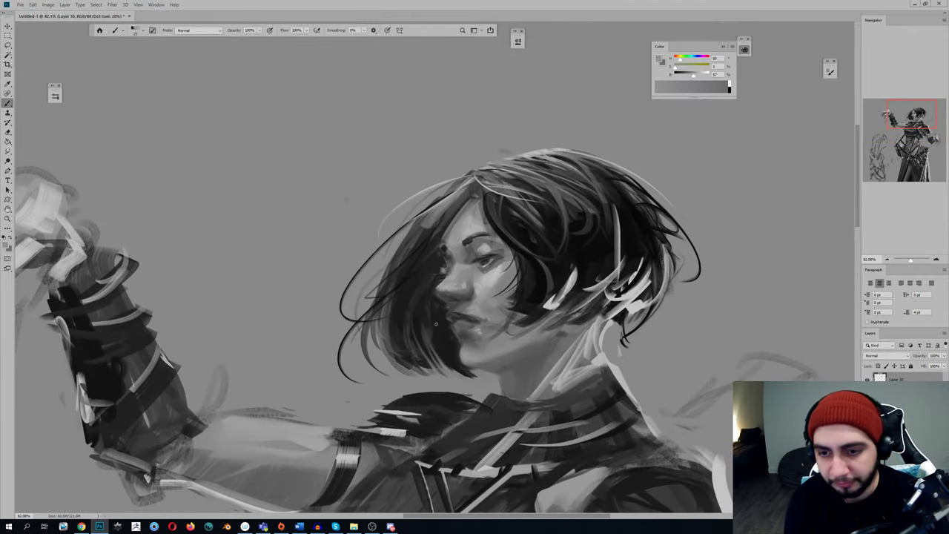
mouse_move(436, 324)
left_mouse_down()
mouse_move(345, 273)
mouse_move(375, 310)
left_mouse_up()
left_click(373, 303, "alt")
left_click(380, 287, "alt")
left_click(379, 303, "alt")
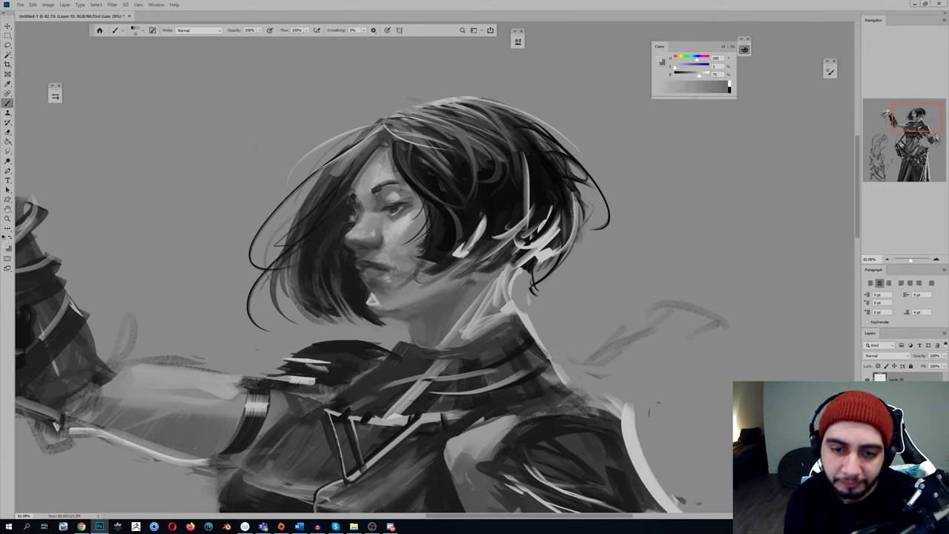
key("shift+b")
left_click(362, 297, "alt")
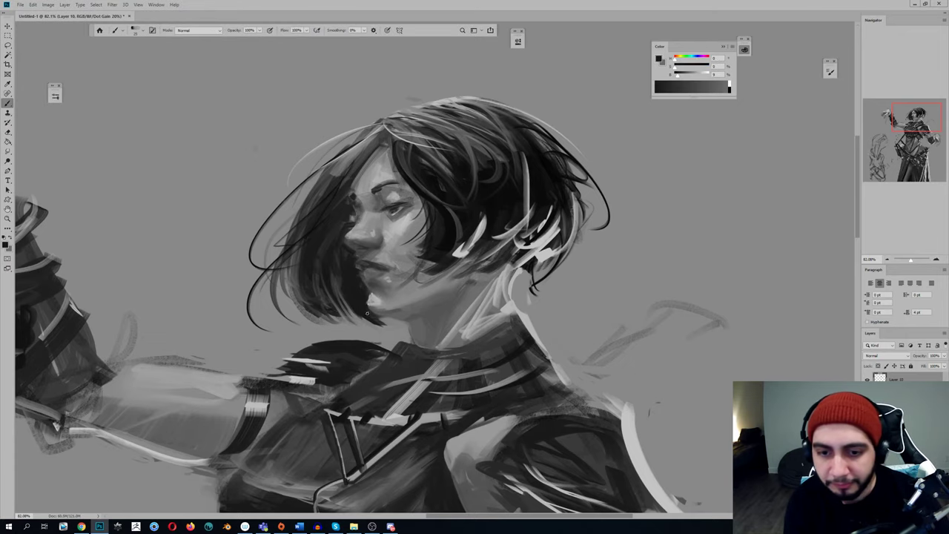
Flip the view back and touch up the lower face with a grey sampled beside it
key("z")
left_click_drag(404, 286, 333, 354)
key("ctrl+shift+h")
left_click_drag(314, 295, 345, 294)
key("b")
left_click(305, 287, "alt")
Paint over the bright lock beside the cheek with sampled dark greys and rework the light strokes near the nape
key("z")
mouse_move(264, 243)
left_mouse_down()
mouse_move(264, 272)
mouse_move(248, 248)
mouse_move(267, 273)
mouse_move(230, 258)
mouse_move(254, 276)
left_mouse_up()
key("b")
left_click(265, 253, "alt")
left_click(265, 258, "alt")
left_click(256, 255, "alt")
left_click(254, 253, "alt")
left_click(229, 258, "alt")
left_click(217, 266, "alt")
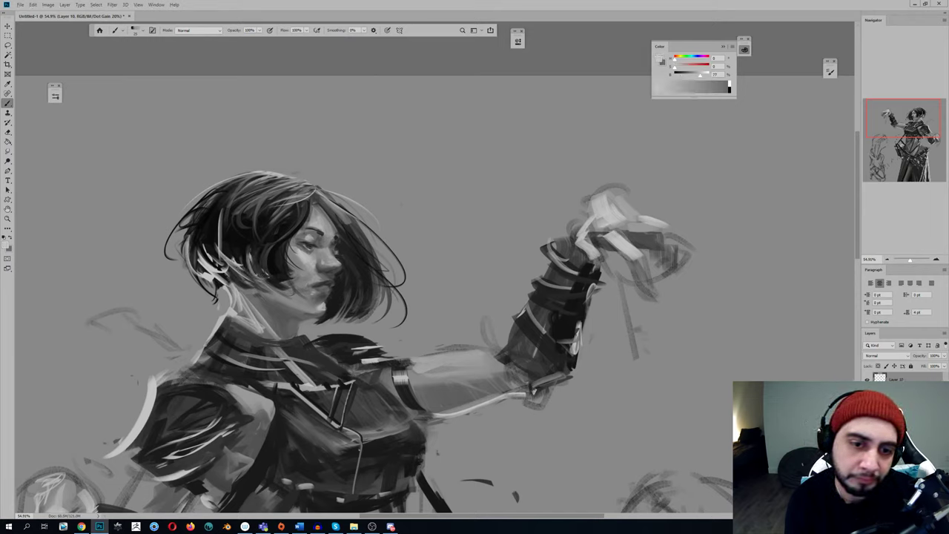
Blend the shading along the jaw and upper neck with the Mixer Brush and compare the figure in mirrored view
key("shift+b")
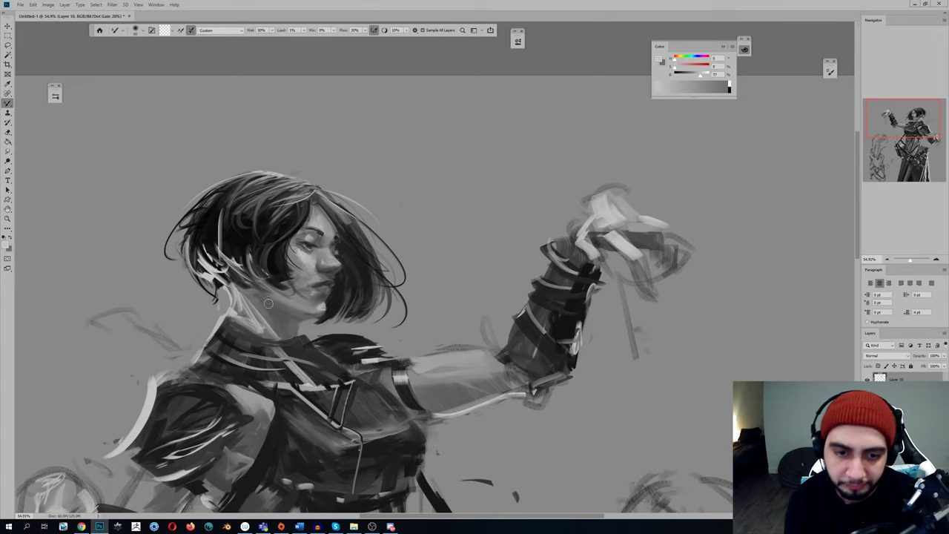
key("z")
left_click_drag(313, 302, 267, 311)
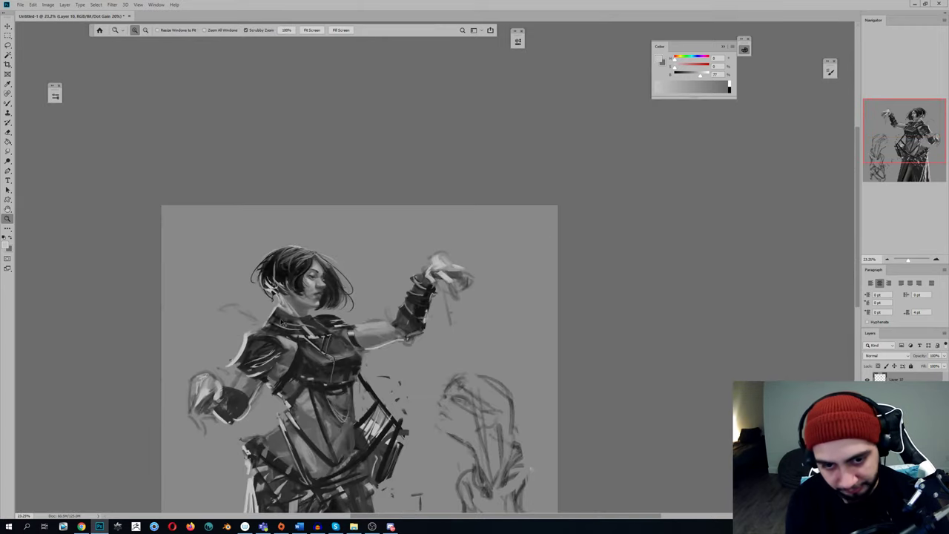
key("ctrl+shift+h")
scroll(403, 305, "up", 3)
key("b")
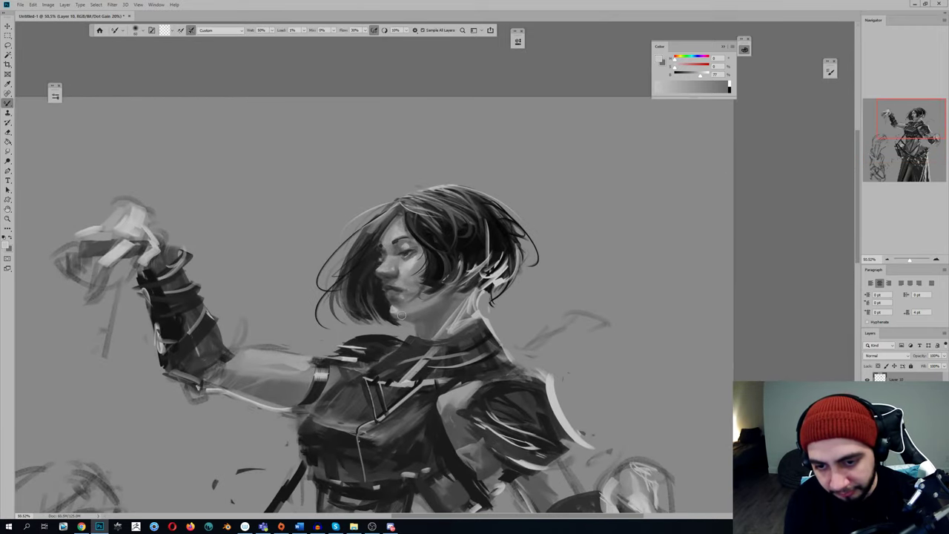
Shade the area beneath the jaw and chin with dark and mid greys sampled from the neck, blending the strokes into the skin
key("shift+b")
left_click(434, 312, "alt")
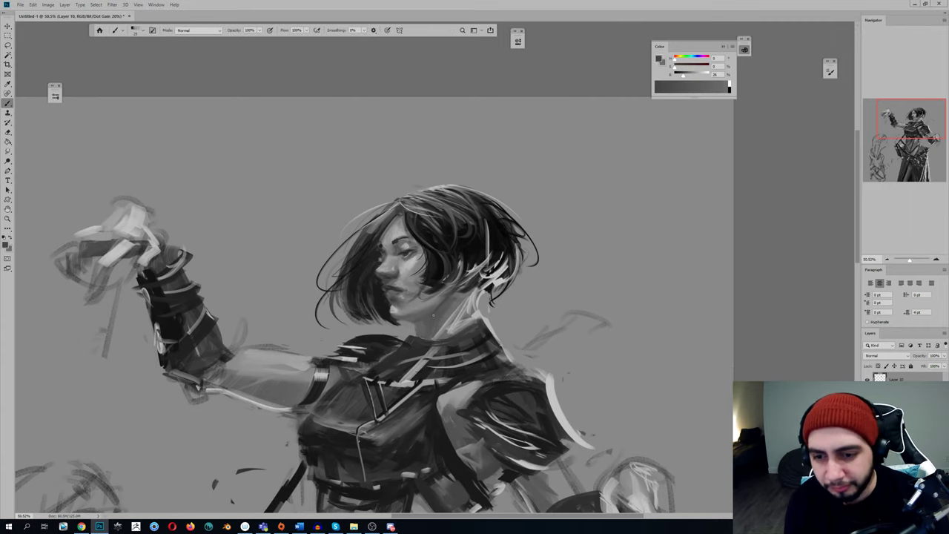
key("shift+b")
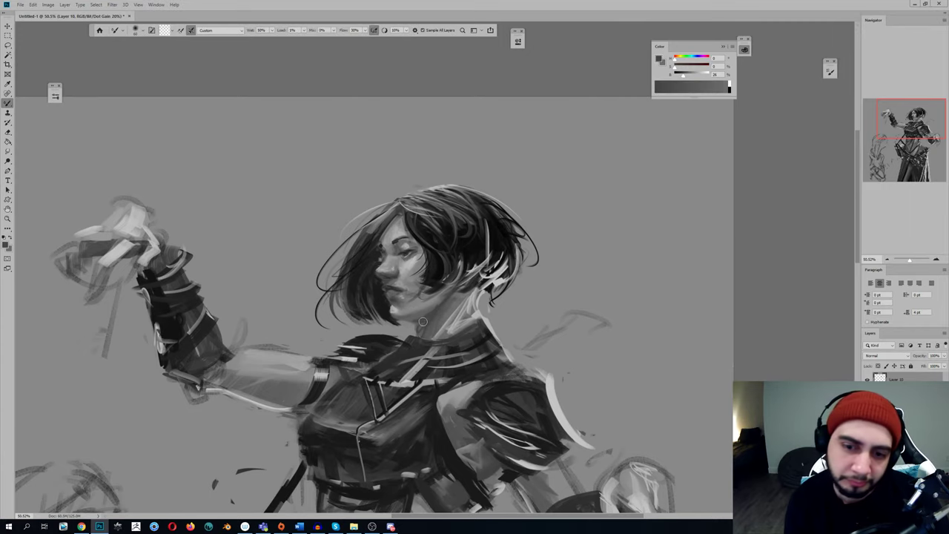
key("shift+b")
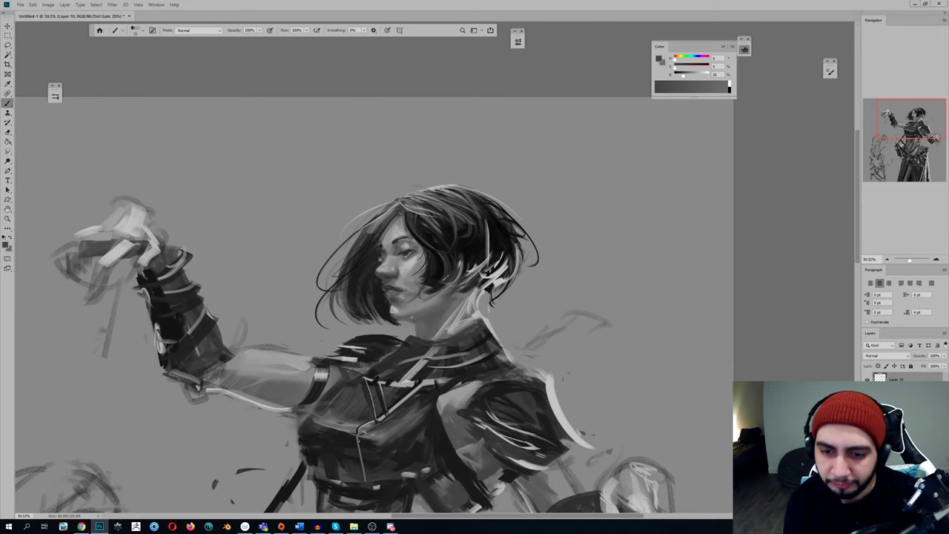
key("shift+b")
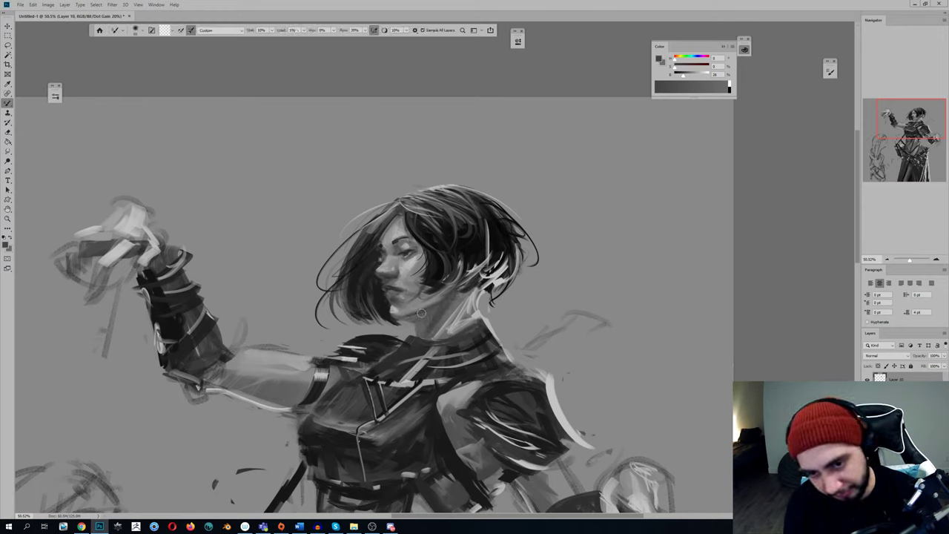
key("shift+b")
left_click(412, 334, "alt")
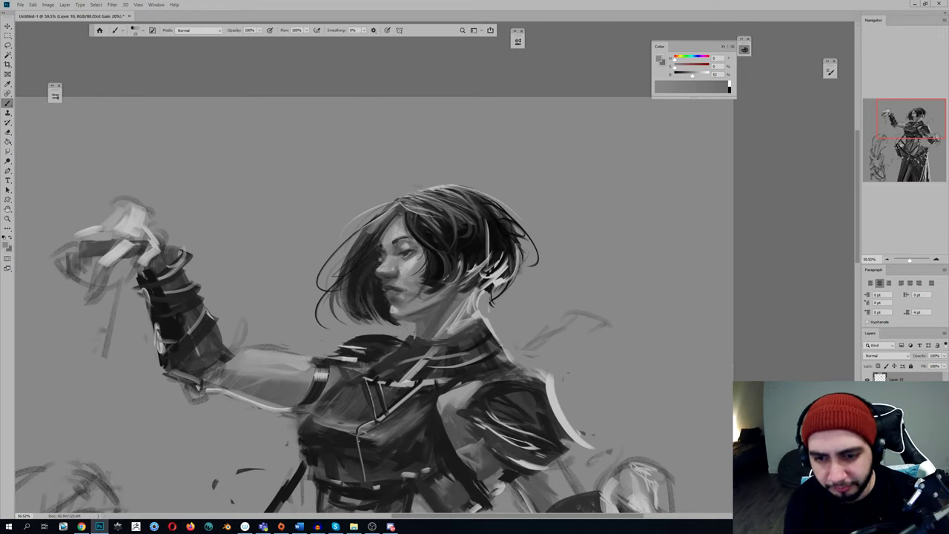
left_click(415, 337, "alt")
left_click_drag(413, 334, 388, 359)
key("shift+b")
Mirror the view and refine the brow and far eye area with greys sampled from the forehead and hair edge, blending the strokes
key("ctrl+shift+h")
key("z")
left_click_drag(331, 345, 386, 346)
key("b")
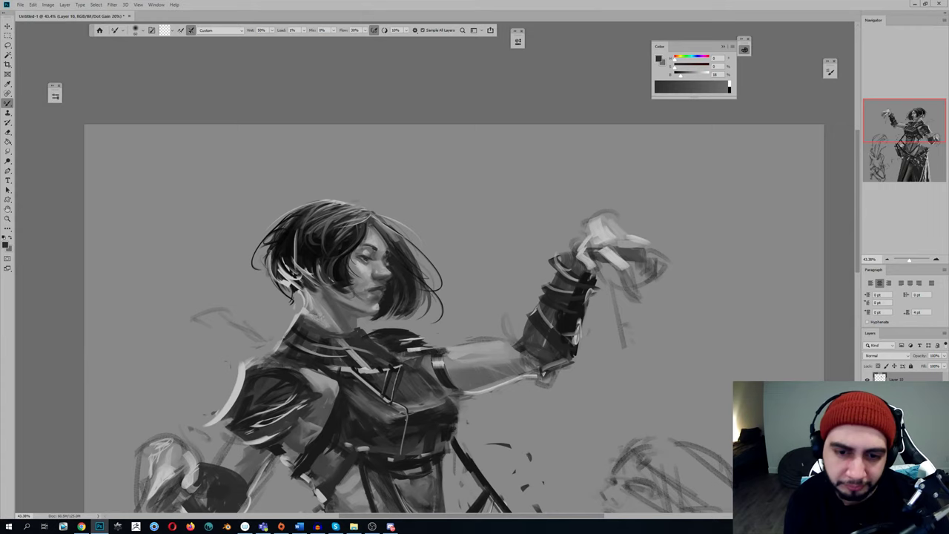
key("shift+b")
left_click(366, 237, "alt")
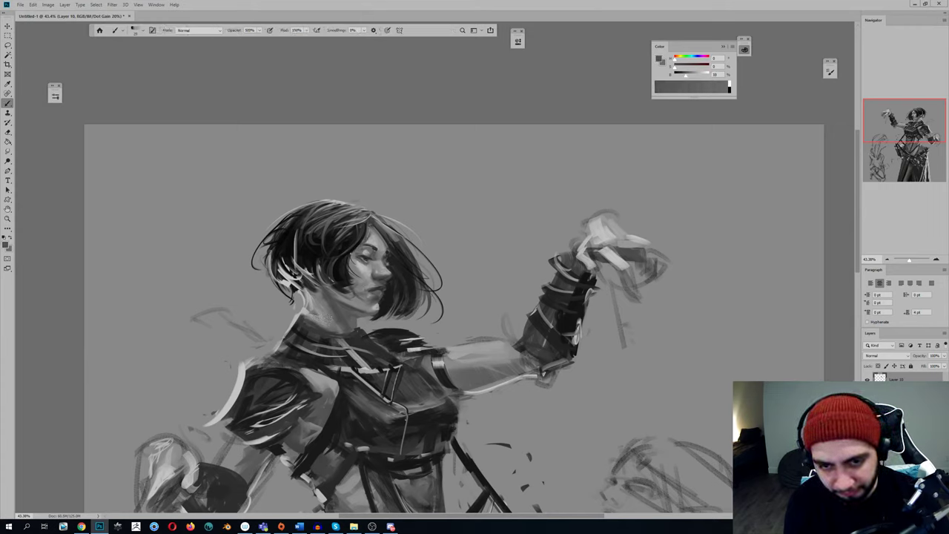
left_click(382, 239, "alt")
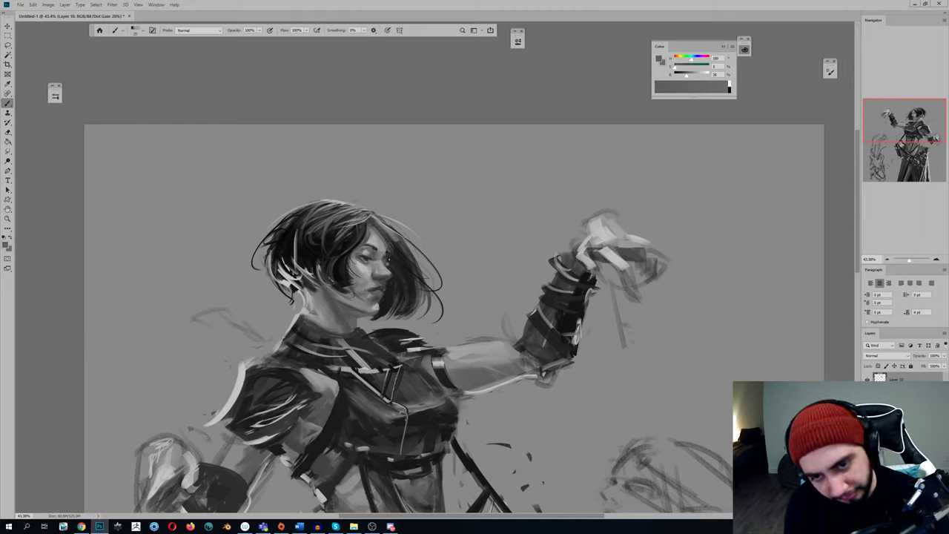
key("shift+b")
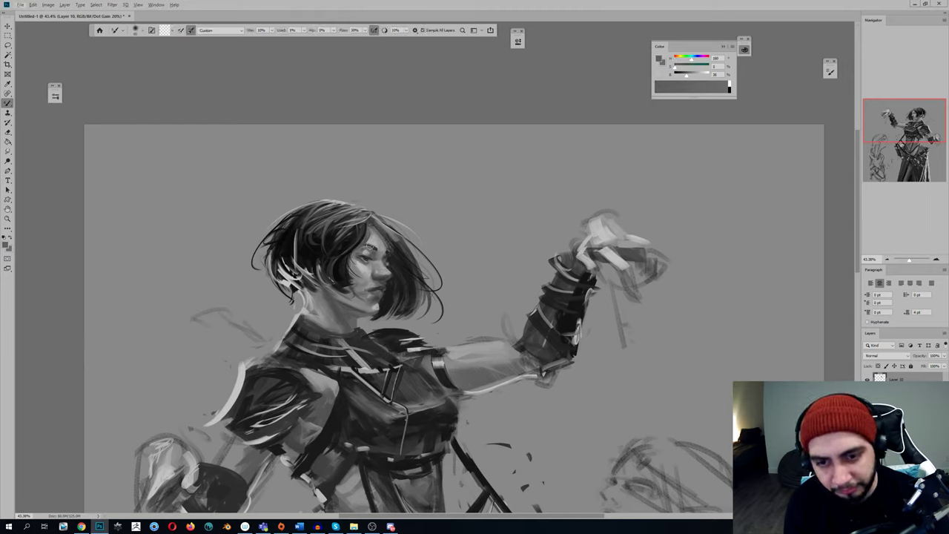
Reselect the painting layer and repaint the lips with greys sampled beside the mouth and from the nose
key("alt+s")
key("s")
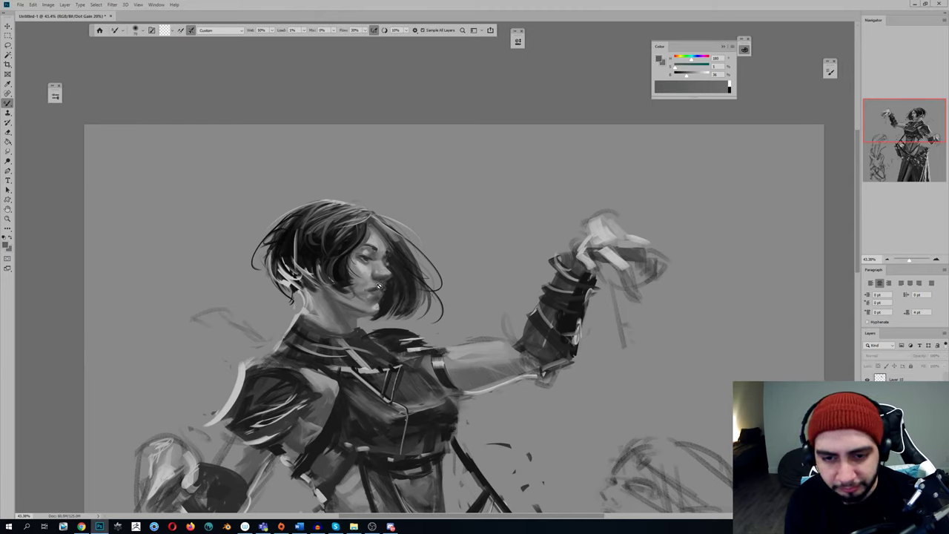
key("shift+b")
left_click(387, 300, "alt")
left_click(379, 294, "ctrl")
key("shift+b")
key("shift+b")
left_click(385, 272, "alt")
left_click_drag(366, 290, 376, 287)
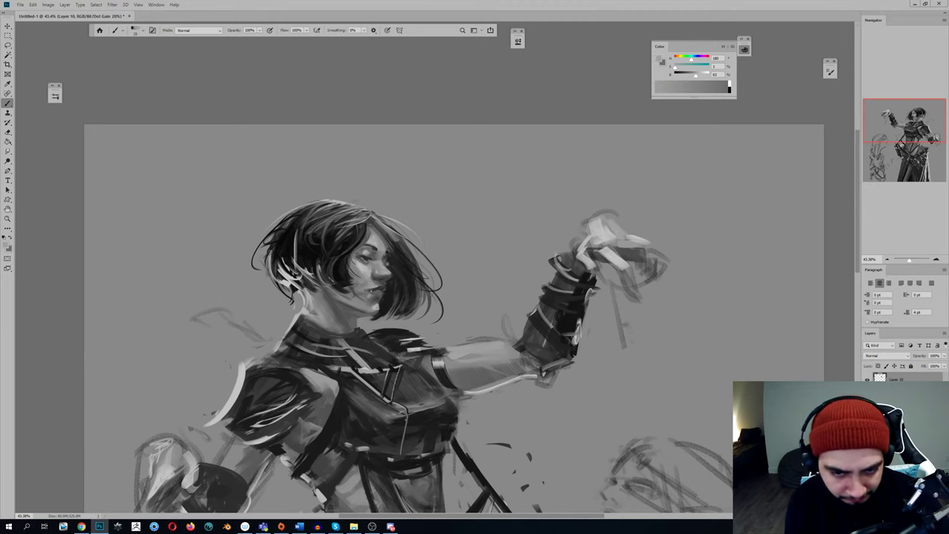
Mirror the view, enlarge the face and darken the line between the lips with a dark grey sampled around the mouth
key("h")
key("z")
left_click_drag(538, 299, 567, 298)
left_click(527, 281, "alt")
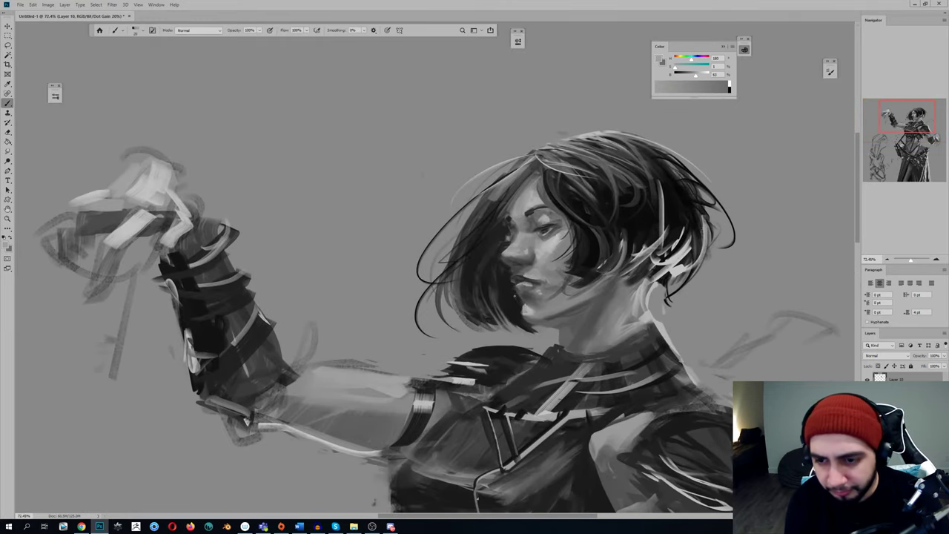
left_click(525, 279, "alt")
left_click_drag(520, 291, 537, 286)
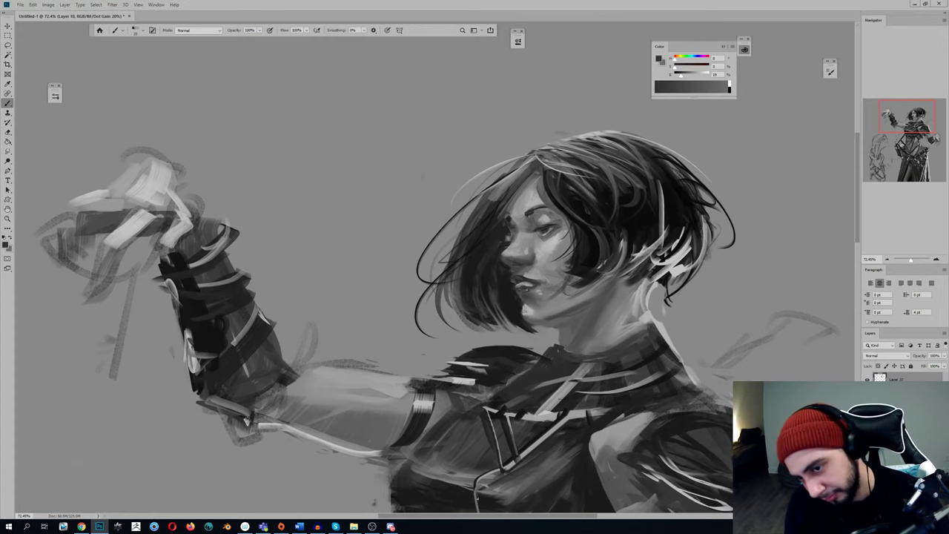
Flip the view back and blend the shading around the mouth and chin with the Mixer Brush and dark grey strokes
scroll(340, 314, "down", 1)
key("ctrl+shift+h")
scroll(371, 289, "down", 2)
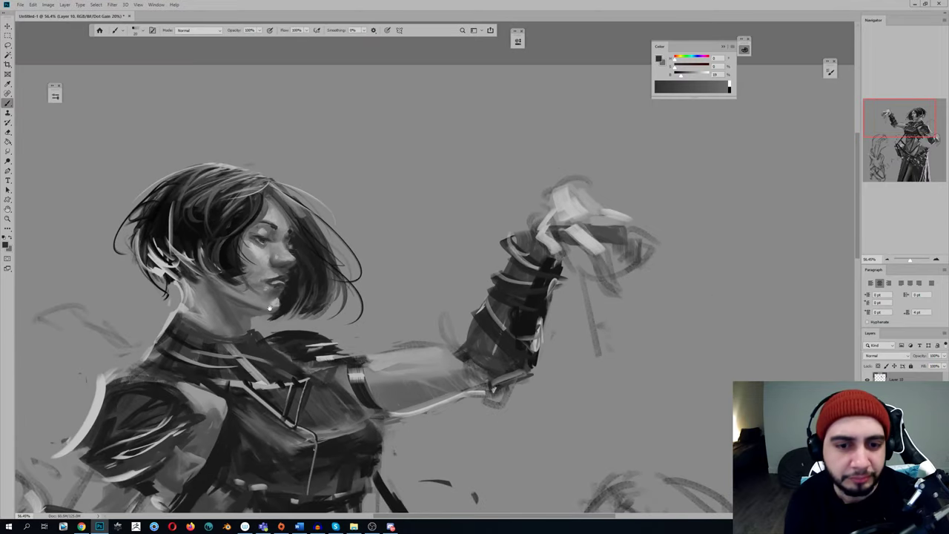
left_click_drag(380, 282, 388, 283)
key("shift+b")
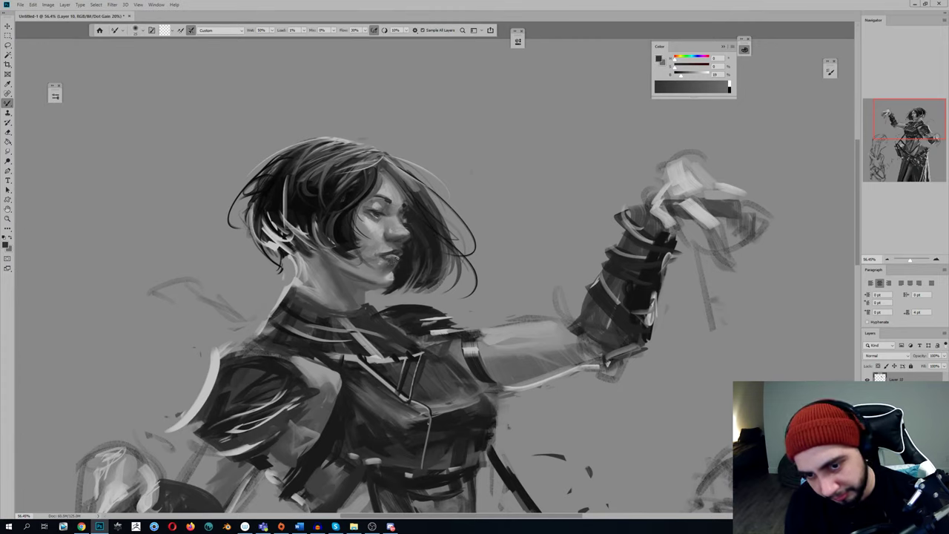
key("shift+b")
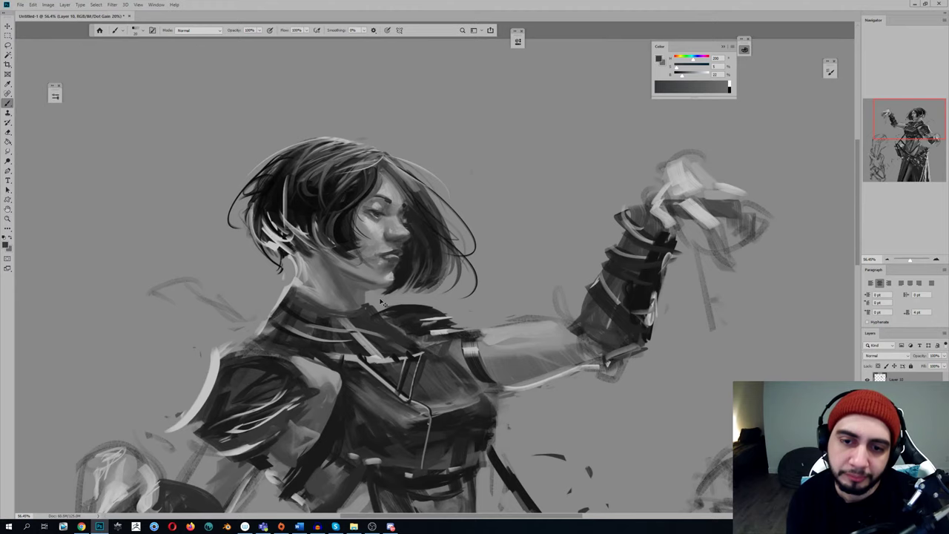
Mirror the view and touch up the cheek with a light grey sampled below the eye
key("ctrl+h")
left_click_drag(482, 293, 264, 322)
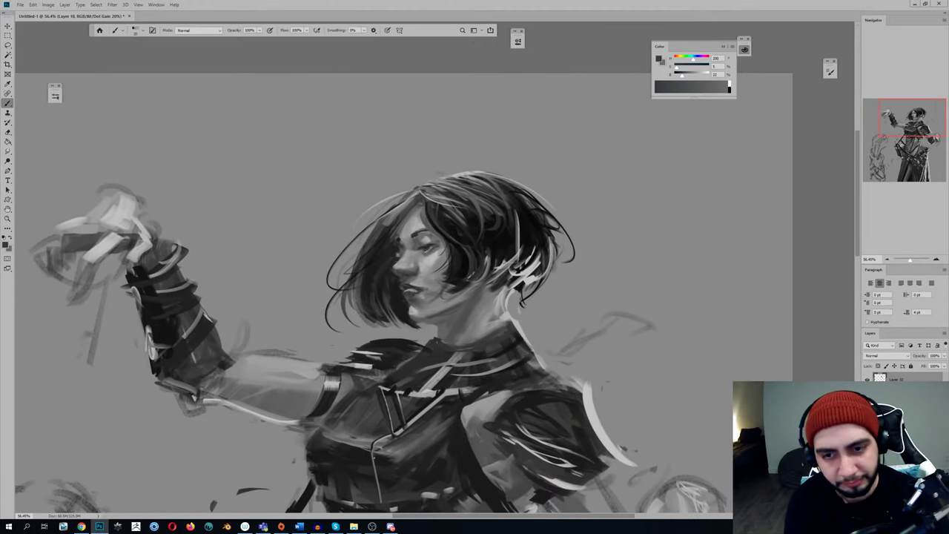
left_click(435, 254, "alt")
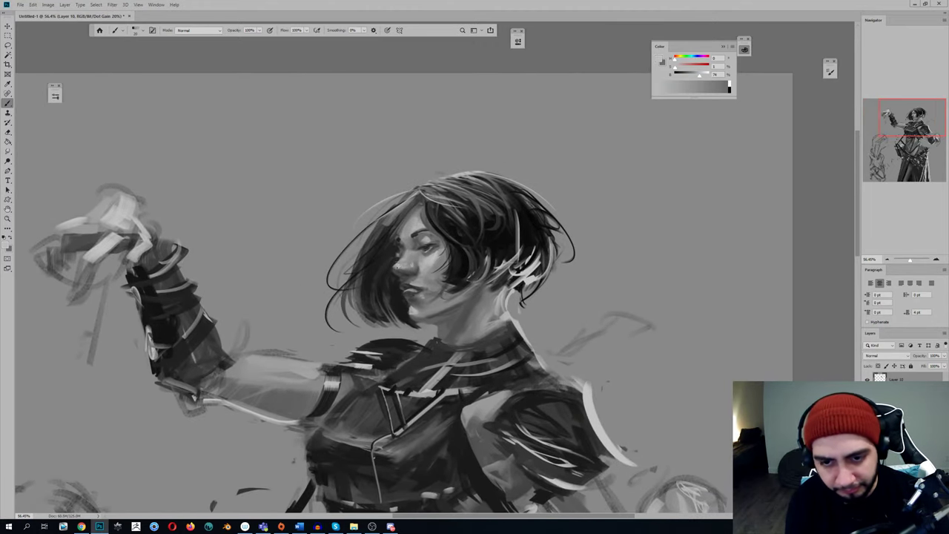
key("z")
mouse_move(316, 225)
left_mouse_down()
mouse_move(252, 225)
mouse_move(295, 223)
left_mouse_up()
key("ctrl+h")
Refine the brow and the shadow around the far eye with dark and mid greys sampled from the brow and hair edge
key("z")
left_click(353, 246, "alt")
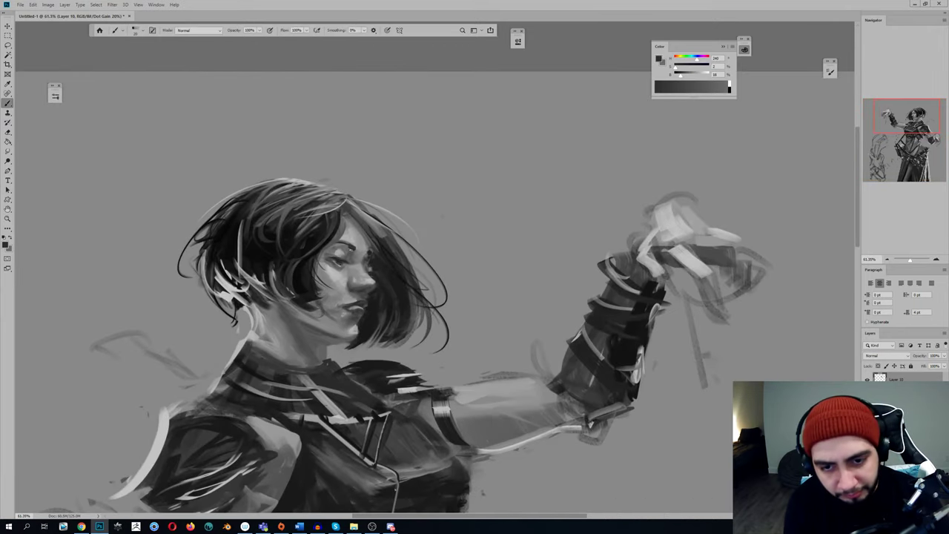
left_click(354, 246, "alt")
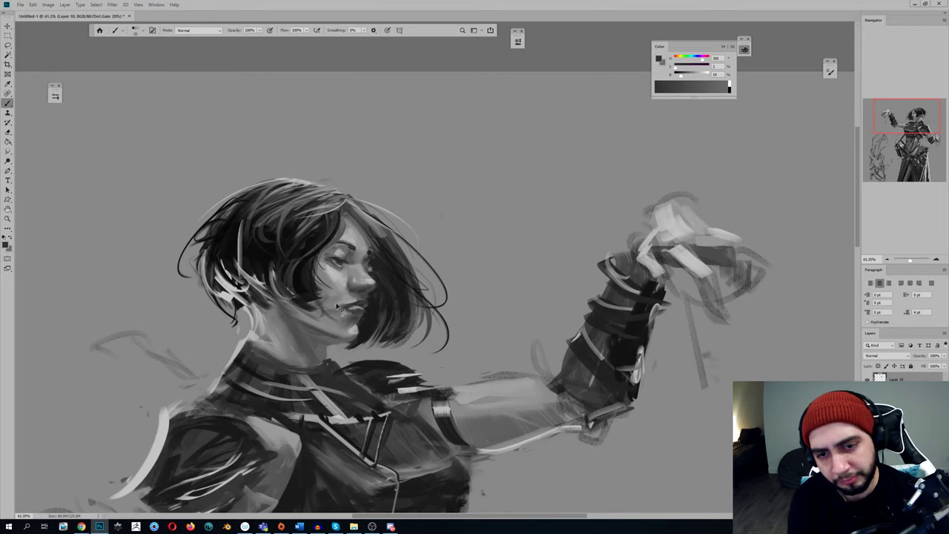
left_click(371, 250, "alt")
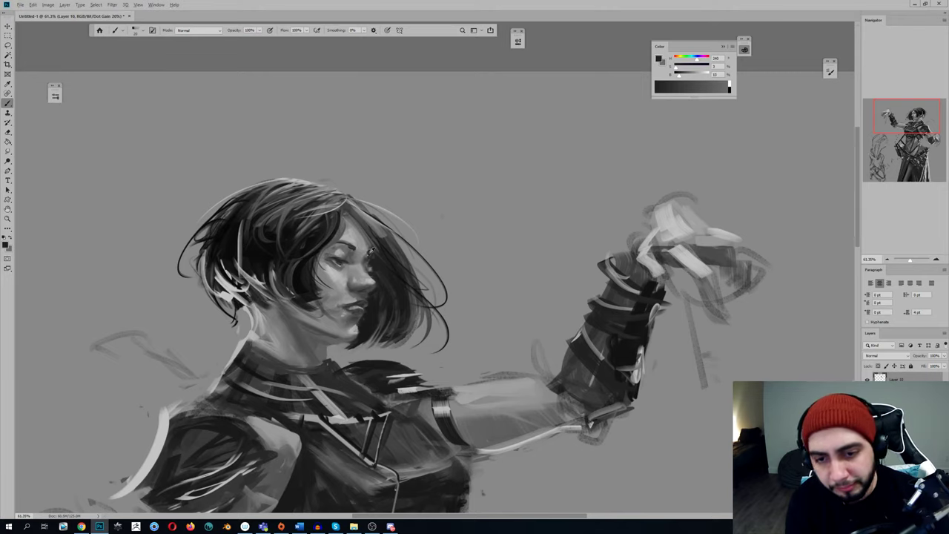
left_click(370, 259, "alt")
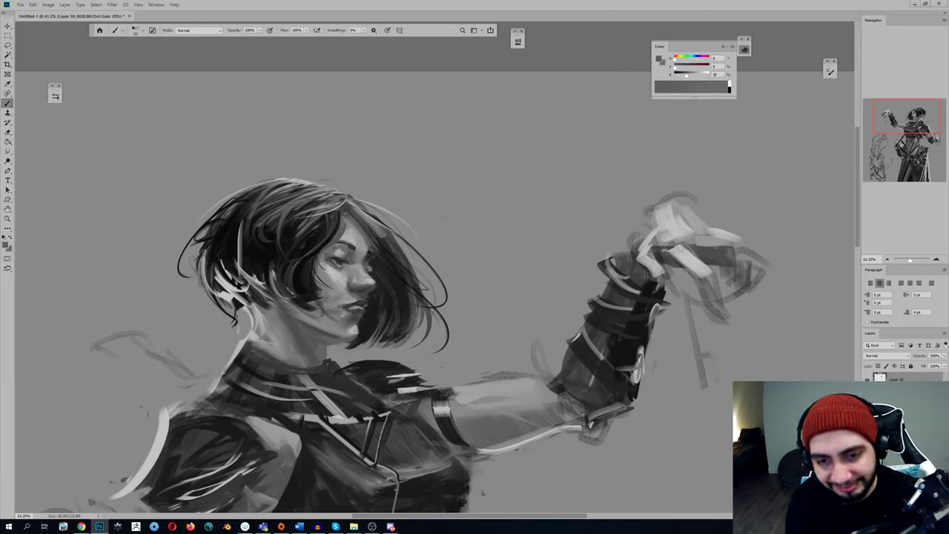
left_click(373, 256, "alt")
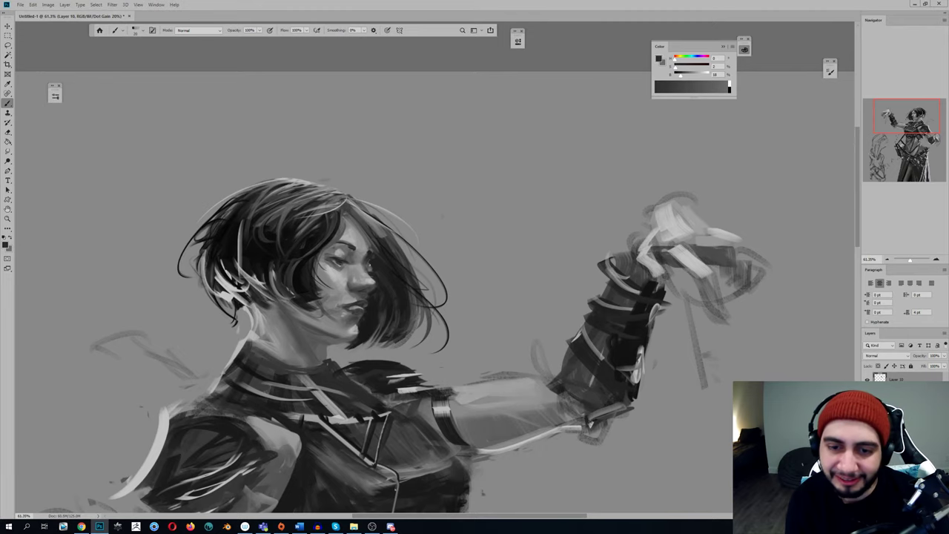
Mirror the view and clean up the forehead around the brow with a grey sampled from the skin
left_click_drag(410, 273, 366, 292)
key("h")
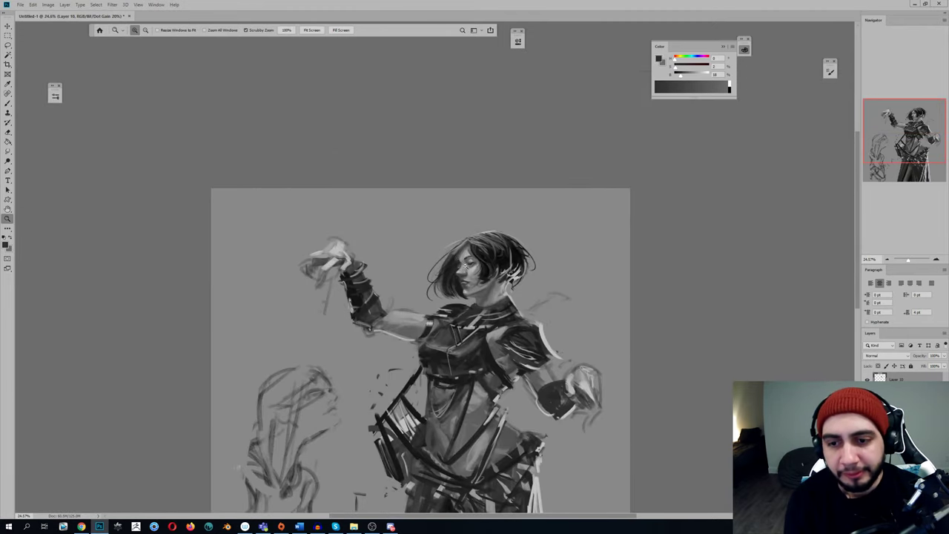
left_click_drag(444, 273, 476, 270)
key("b")
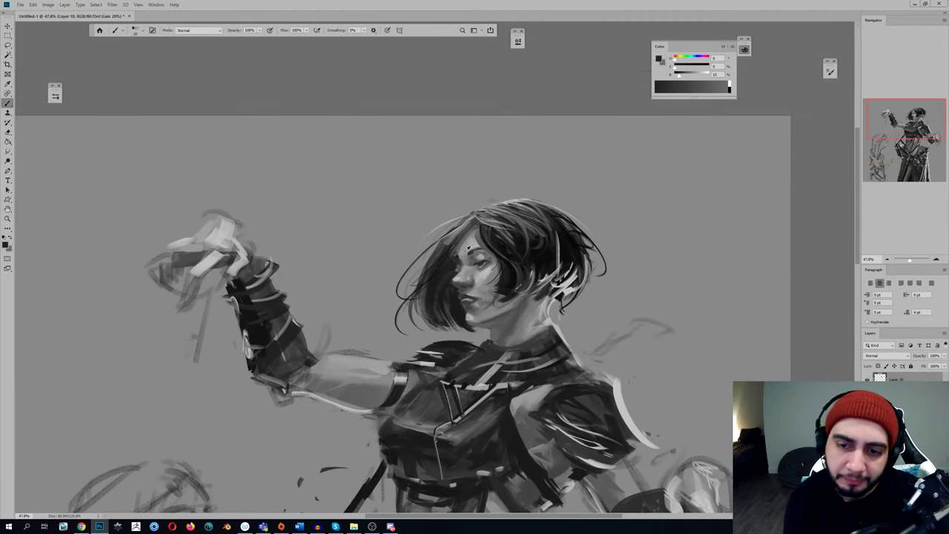
left_click(467, 251, "alt")
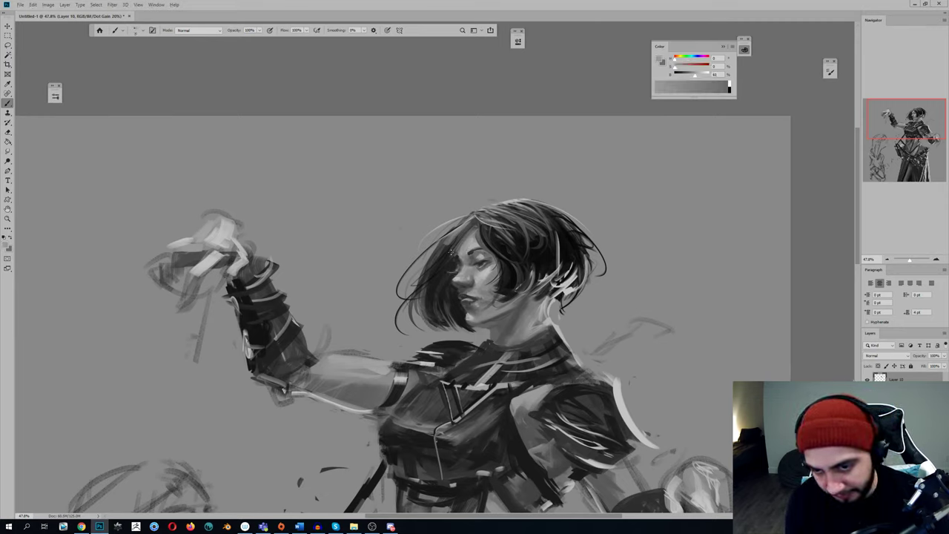
Switch to a round Sketchers brush and refine the dark shapes around the mouth and hair with greys sampled from the hair
left_click(496, 258, "alt")
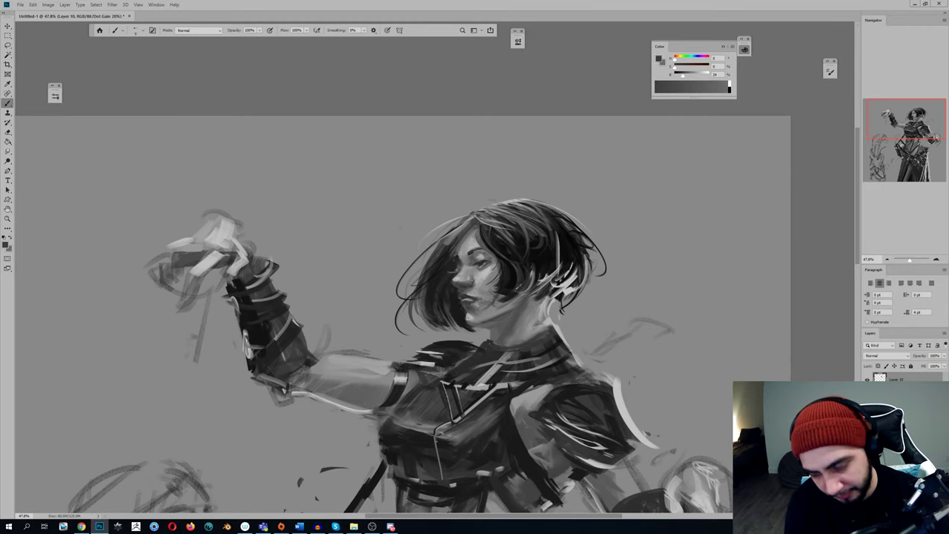
right_click(502, 257)
left_click(623, 414)
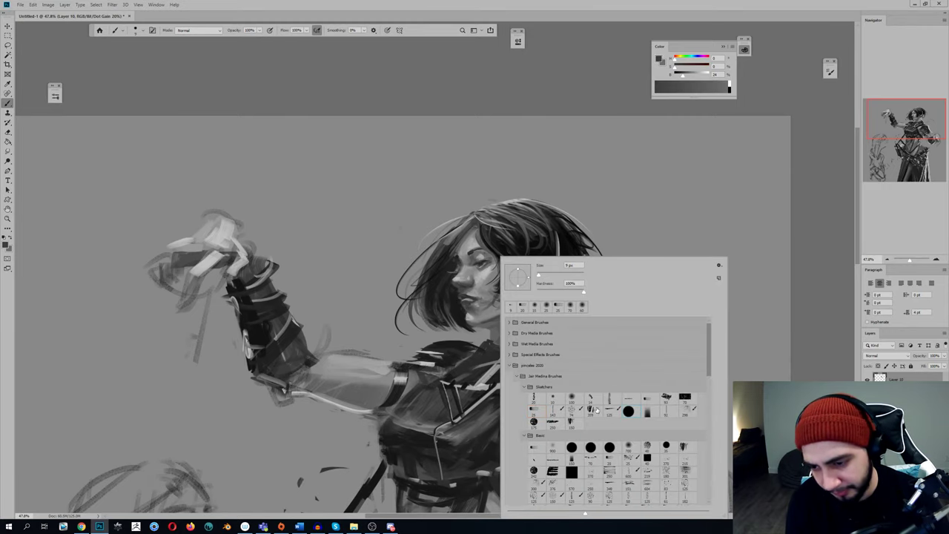
double_click(555, 396)
key("z")
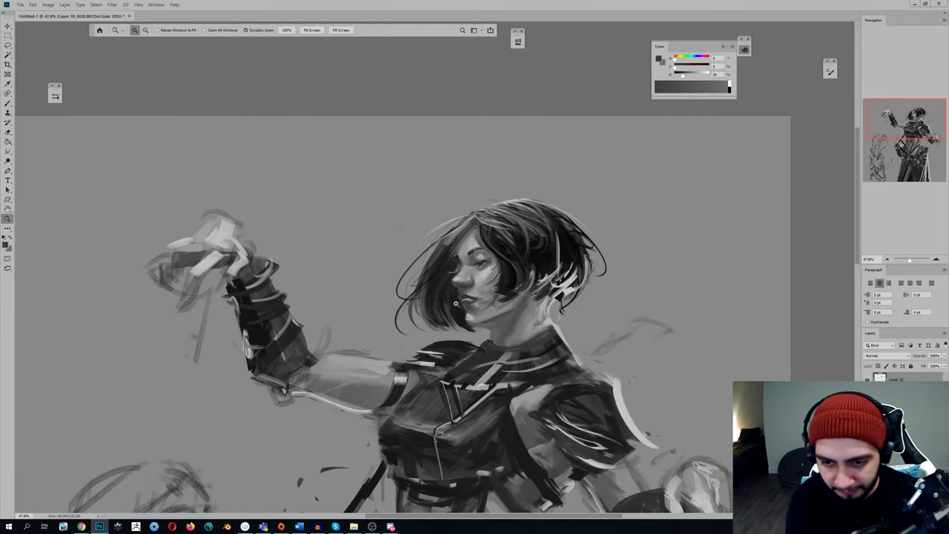
left_click_drag(447, 293, 475, 279)
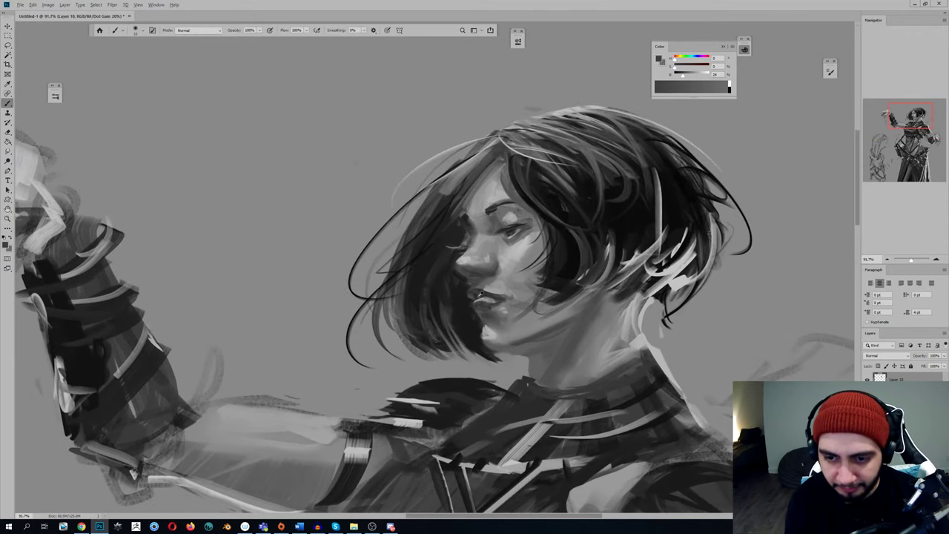
left_click(569, 219, "alt")
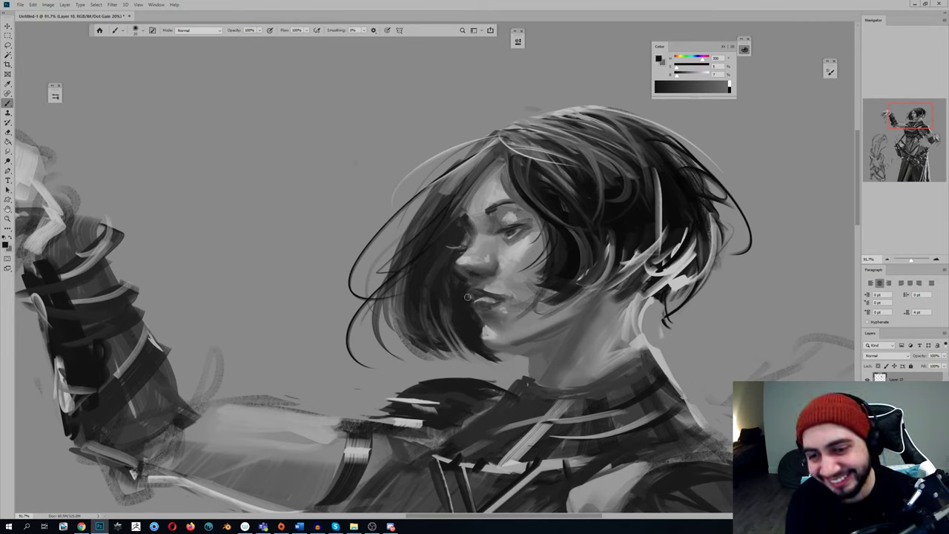
Refine the lips with light and mid greys sampled from the mouth, checking the face in mirrored view
key("z")
mouse_move(472, 297)
left_mouse_down()
mouse_move(351, 300)
mouse_move(382, 330)
mouse_move(382, 360)
left_mouse_up()
key("b")
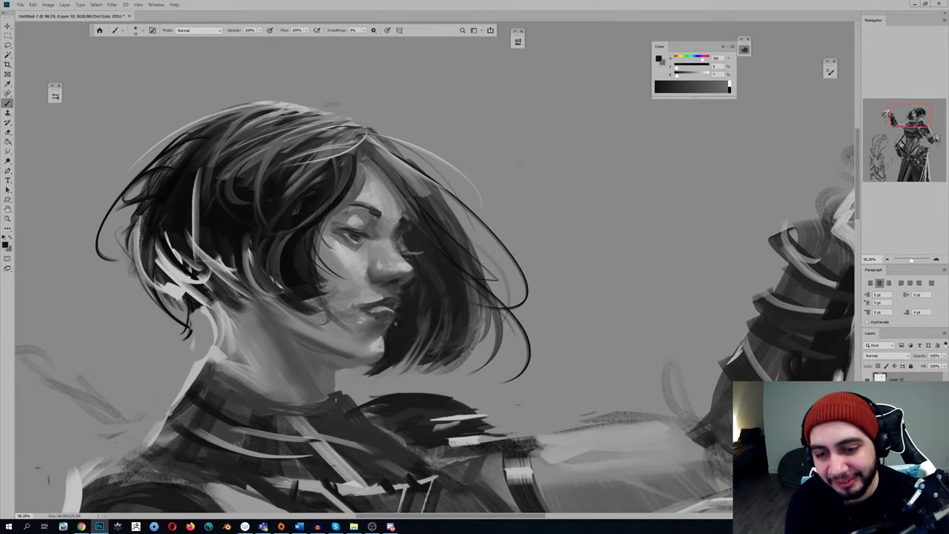
left_click(391, 312, "alt")
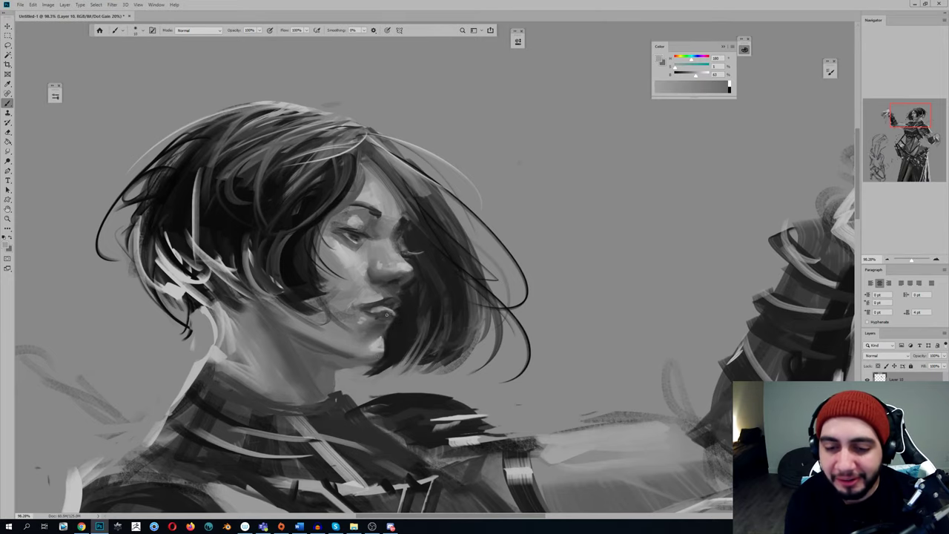
key("ctrl+shift+h")
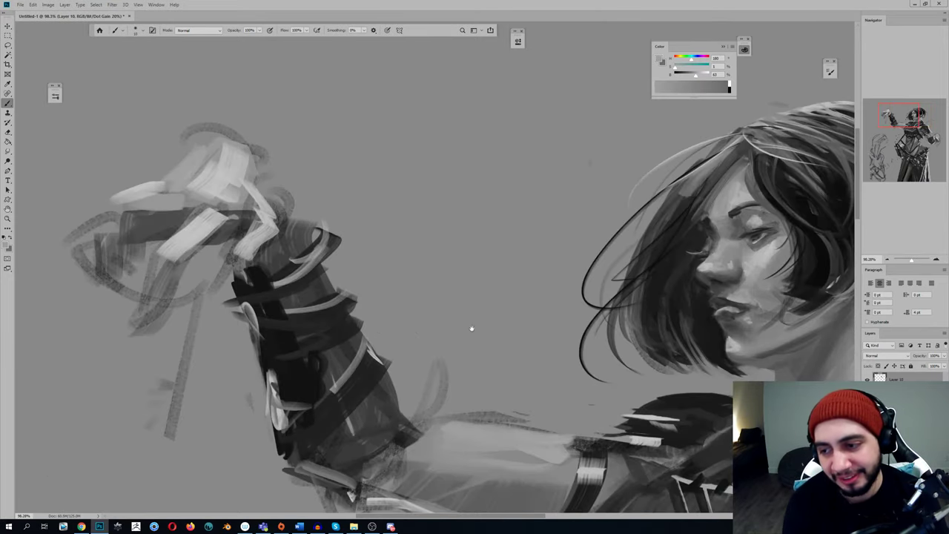
left_click_drag(472, 329, 254, 322)
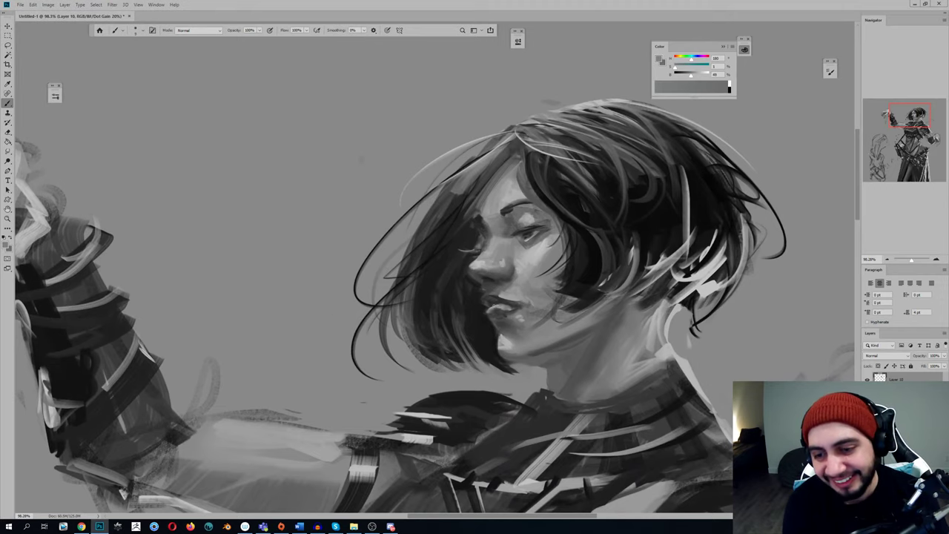
left_click(496, 306, "alt")
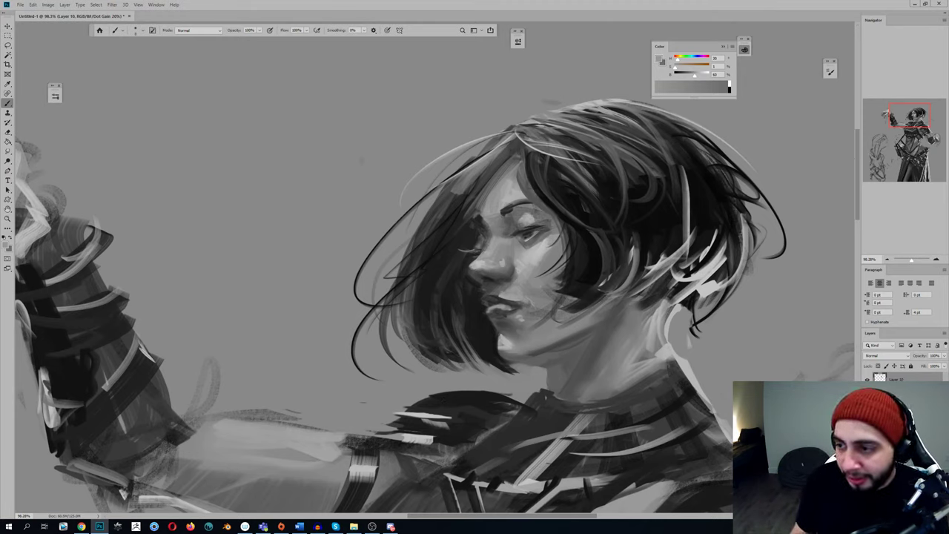
Mirror the view and clean up the raised arm's bracer near the elbow with dark greys sampled from it and a larger brush
left_click_drag(913, 261, 912, 262)
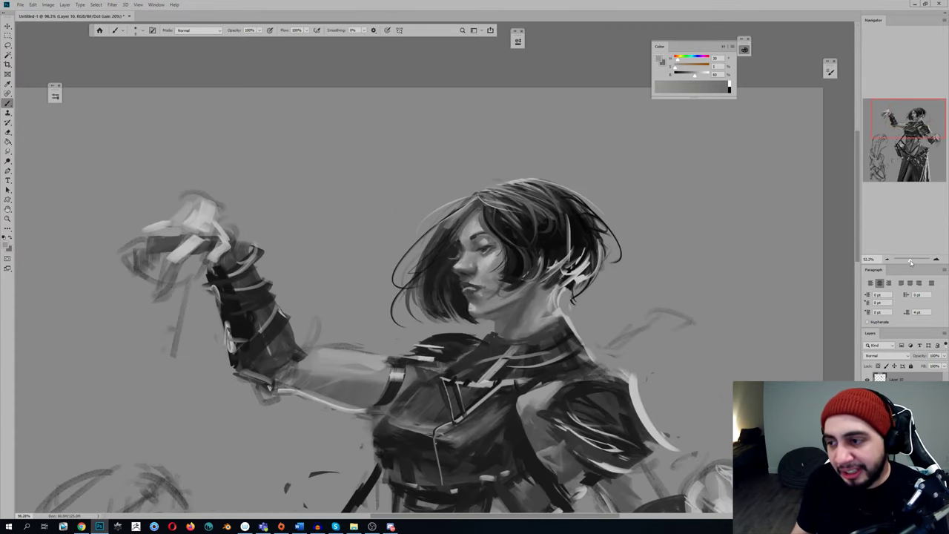
scroll(650, 250, "down", 3)
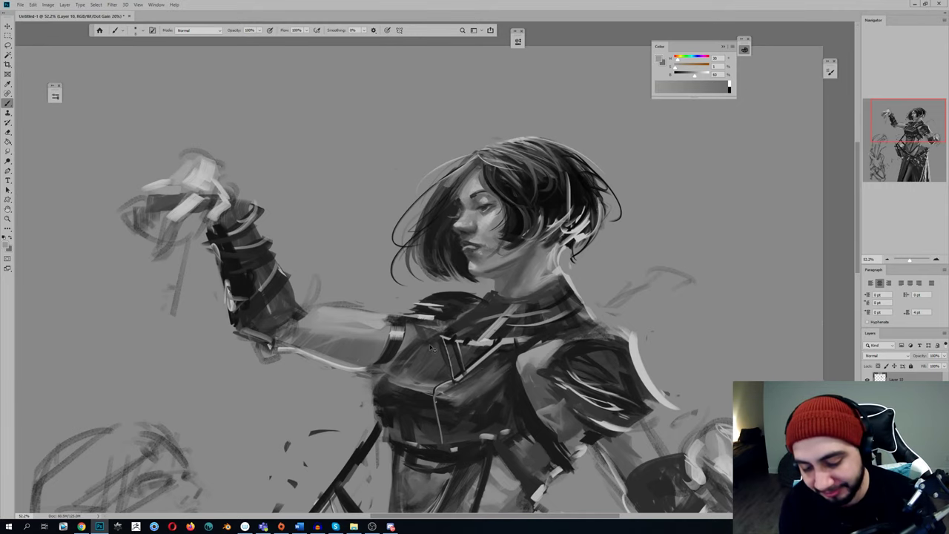
key("ctrl+shift+h")
key("z")
left_click_drag(417, 297, 371, 304)
left_click(434, 307, "alt")
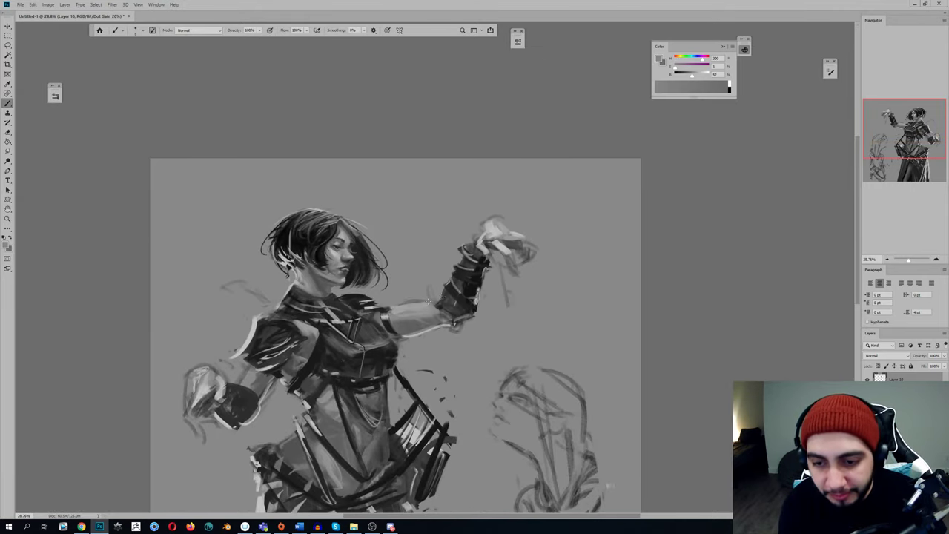
left_click(443, 292, "alt")
key("]")
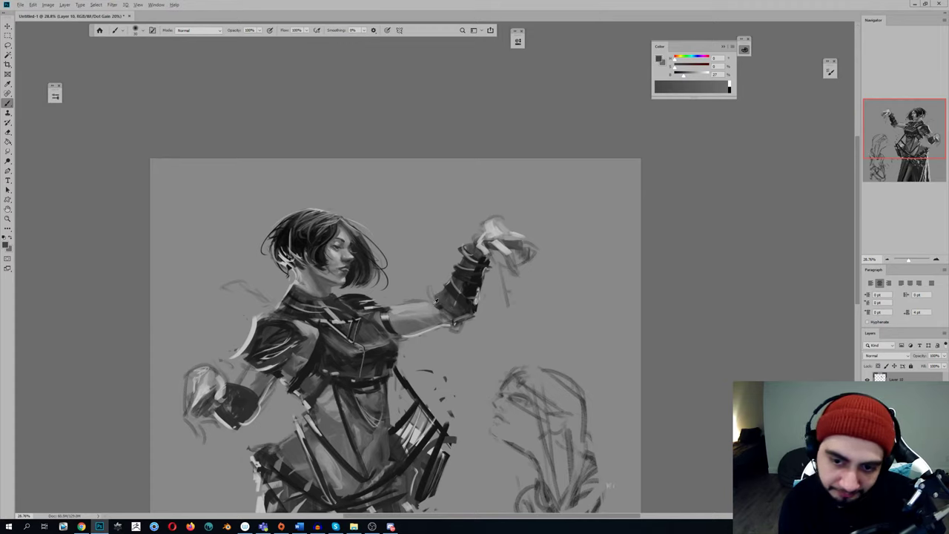
left_click(446, 314, "alt")
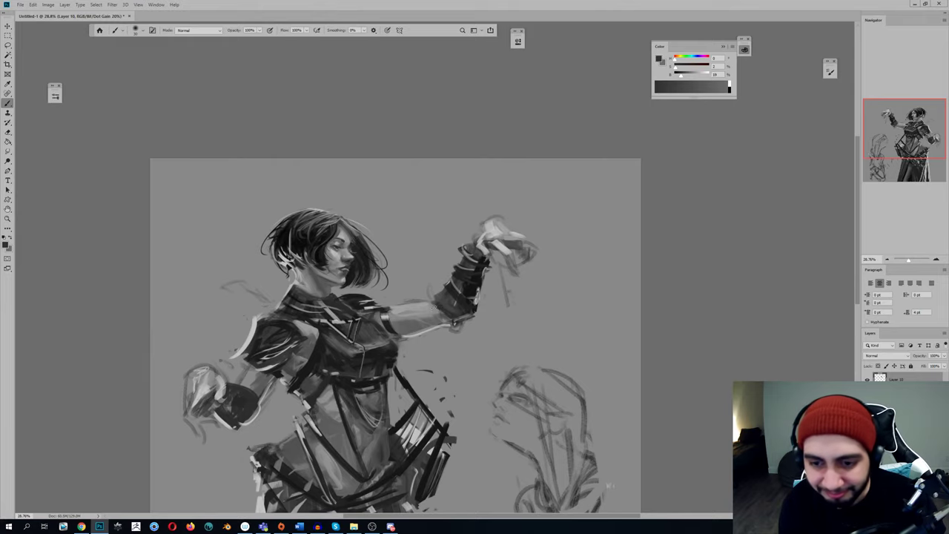
left_click(430, 305, "alt")
Flip the view back and touch up the hair beside the face with a near-black sampled from it
key("z")
mouse_move(422, 287)
left_mouse_down()
mouse_move(393, 288)
mouse_move(434, 277)
mouse_move(369, 242)
left_mouse_up()
key("ctrl+shift+h")
key("z")
key("b")
left_click(400, 223, "alt")
key("z")
key("b")
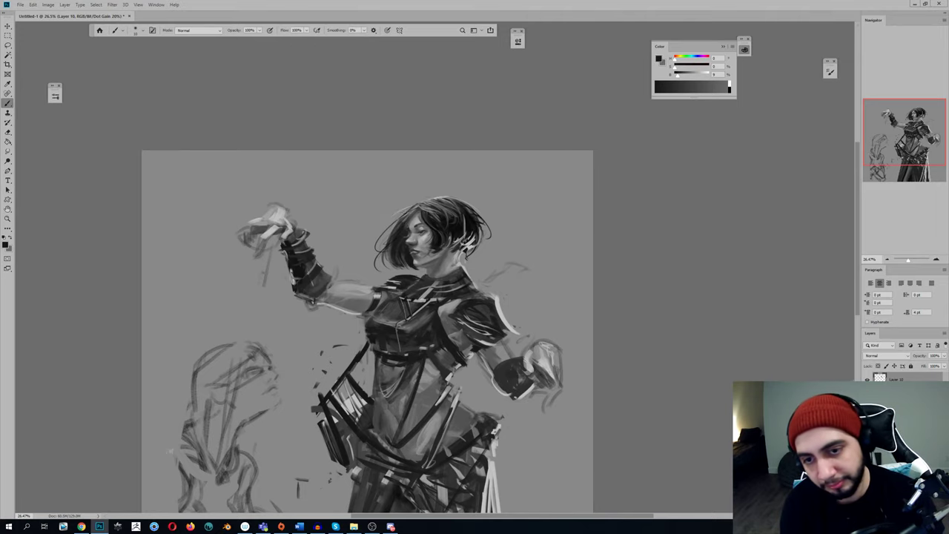
Paint out the stray marks around the hip and shoulder with a large brush in the sampled background grey, checking in mirrored view
mouse_move(393, 249)
left_mouse_down()
mouse_move(441, 249)
mouse_move(306, 267)
mouse_move(341, 267)
left_mouse_up()
key("ctrl+shift+h")
mouse_move(416, 304)
left_mouse_down()
mouse_move(408, 228)
mouse_move(426, 229)
left_mouse_up()
left_click(458, 274, "alt")
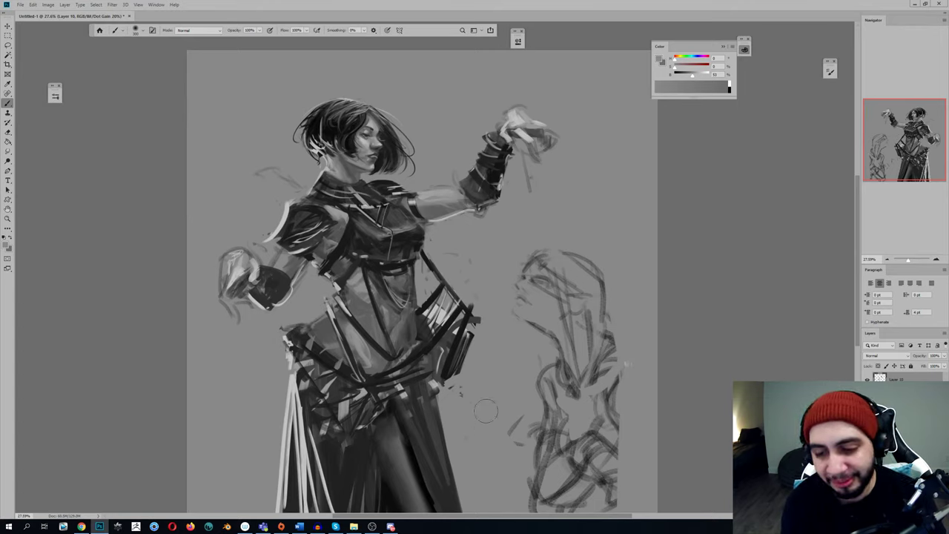
mouse_move(466, 378)
left_mouse_down()
mouse_move(448, 382)
mouse_move(457, 382)
mouse_move(457, 407)
left_mouse_up()
key("z")
key("ctrl+shift+h")
scroll(401, 304, "up", 2)
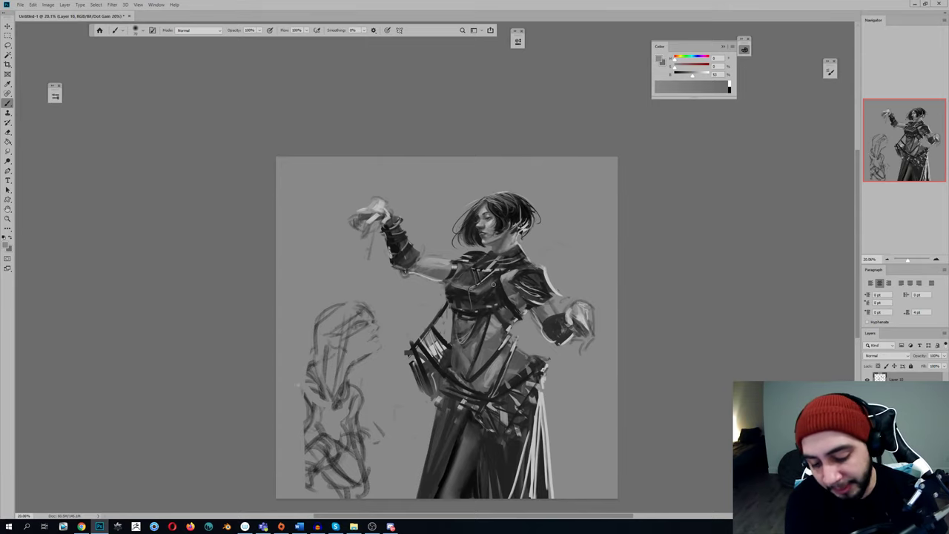
Mirror the view and repaint the collar and far shoulder using a flat Sketchers brush and dark greys sampled from the cloth
key("ctrl+shift+h")
key("z")
mouse_move(432, 263)
left_mouse_down()
mouse_move(447, 264)
mouse_move(410, 260)
mouse_move(417, 266)
left_mouse_up()
left_click(414, 251, "alt")
key("ctrl+z")
right_click(436, 271)
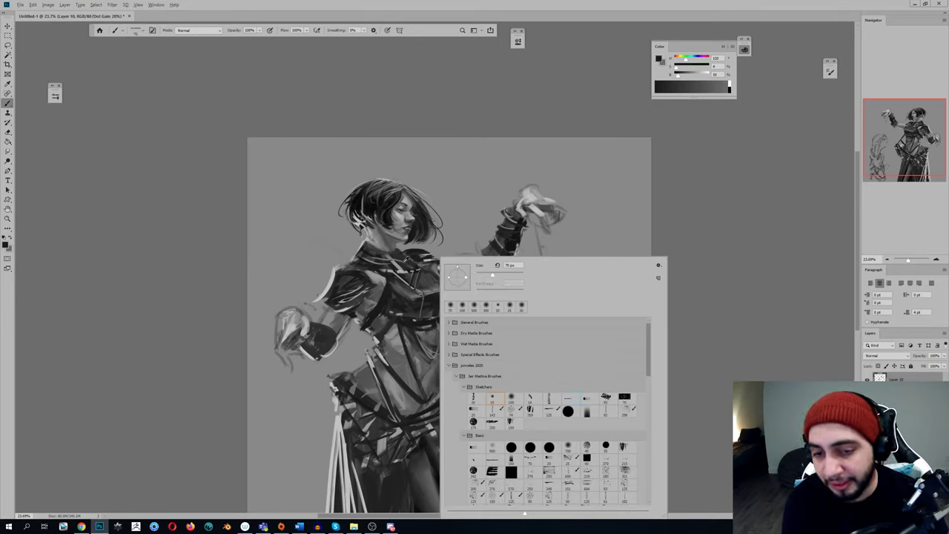
left_click(415, 254, "alt")
left_click_drag(398, 252, 410, 259)
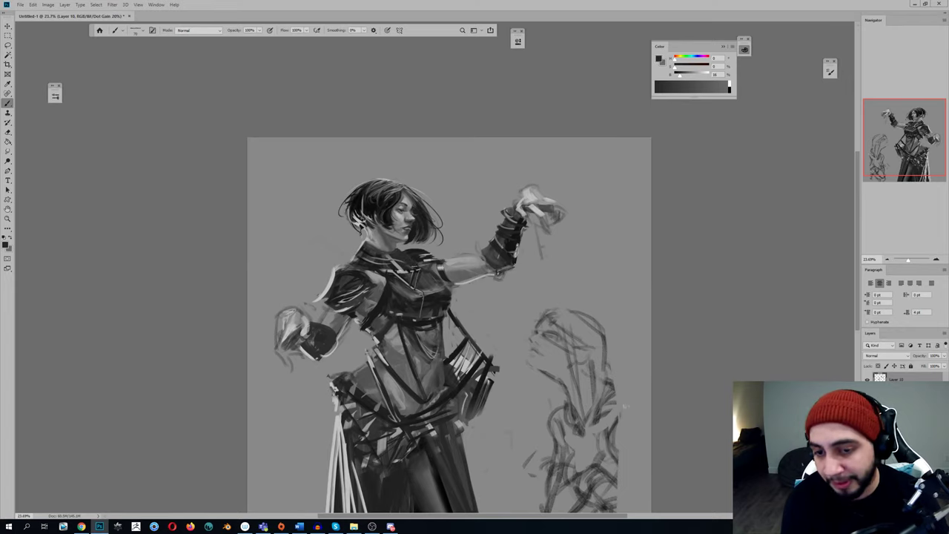
left_click(416, 257, "alt")
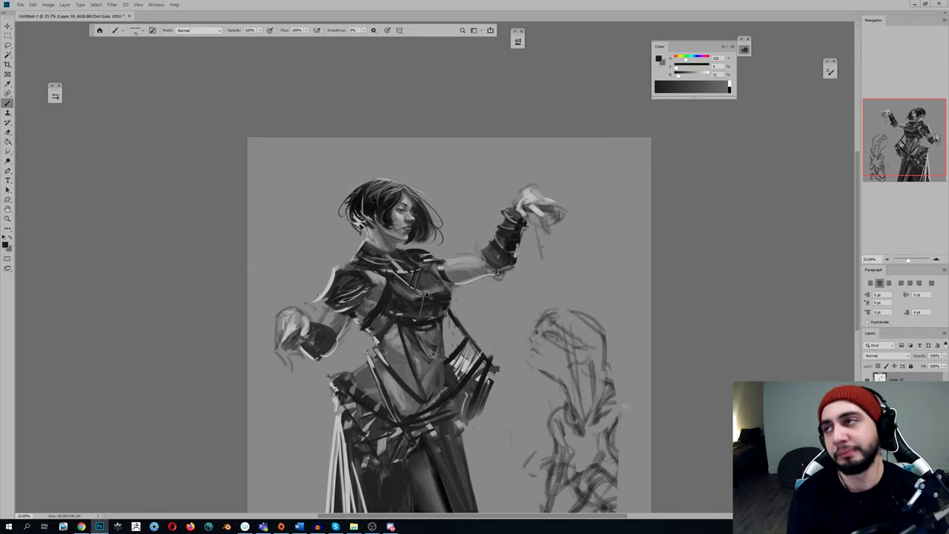
Flip the view back and clean up the collar's upper edge with dark and mid greys sampled around the neckline
key("ctrl+shift+h")
left_click_drag(421, 239, 393, 243)
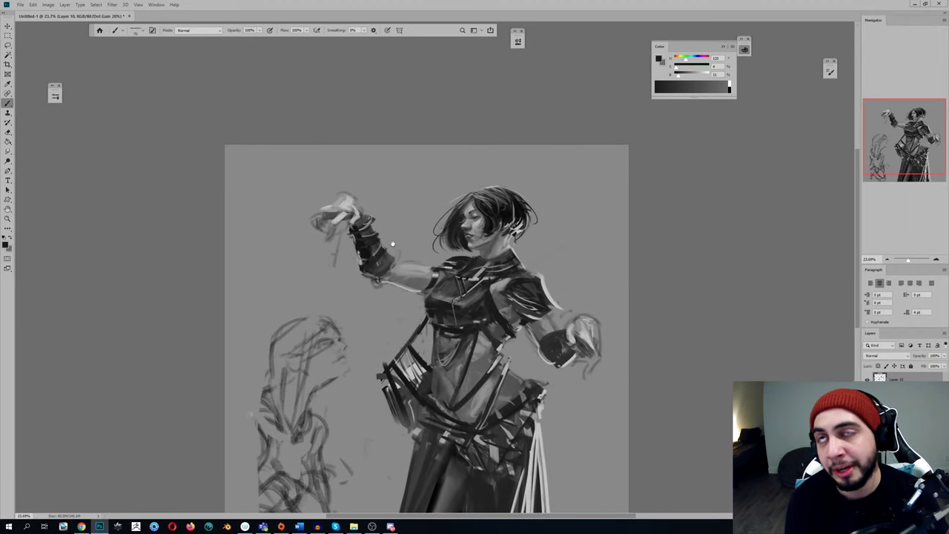
left_click(470, 260, "alt")
left_click(470, 260, "alt")
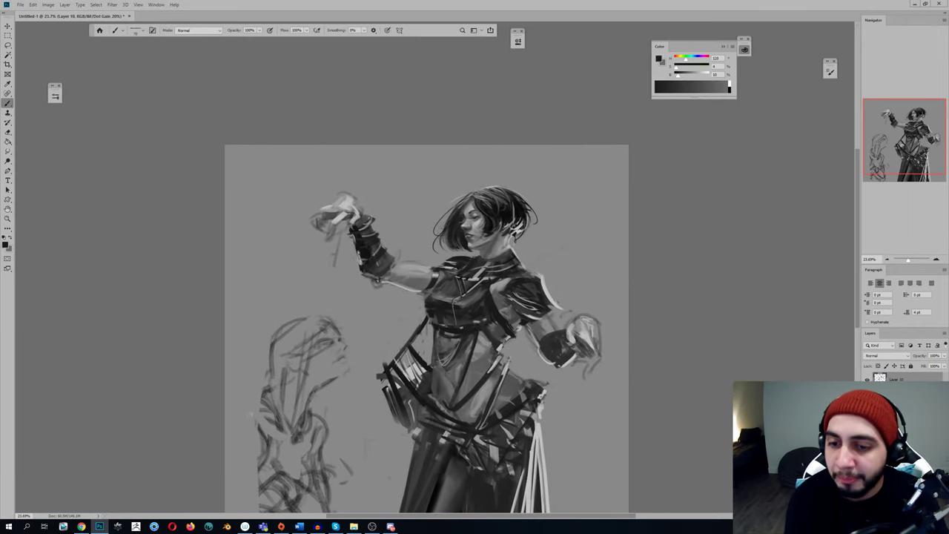
left_click(455, 261, "alt")
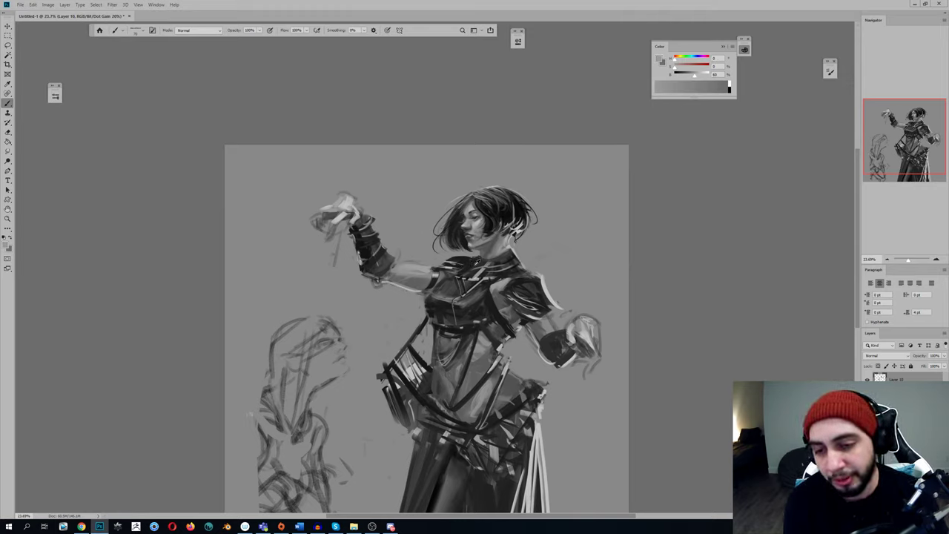
left_click(472, 258, "alt")
left_click(469, 256, "alt")
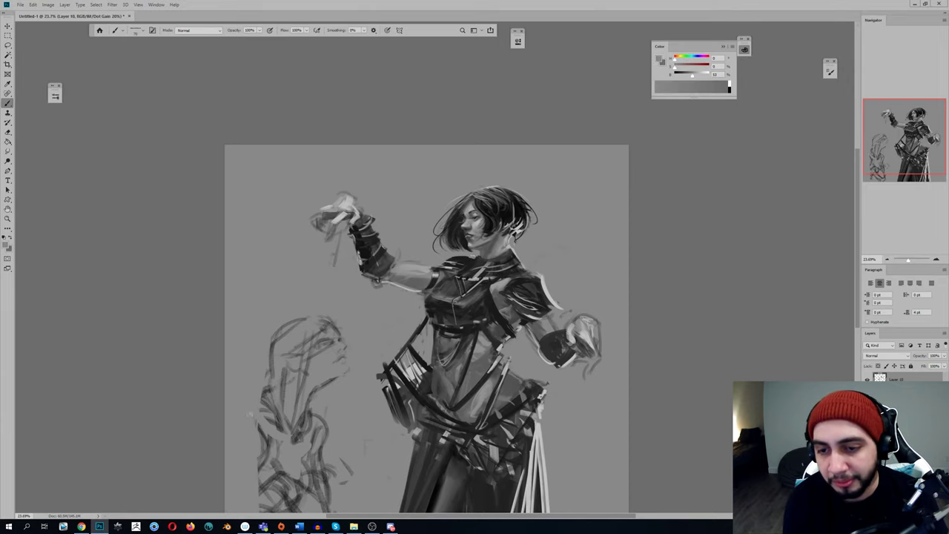
Touch up the back of the neck with a sampled light grey and compare the figure in normal and mirrored views
left_click_drag(472, 259, 382, 317)
key("ctrl+shift+h")
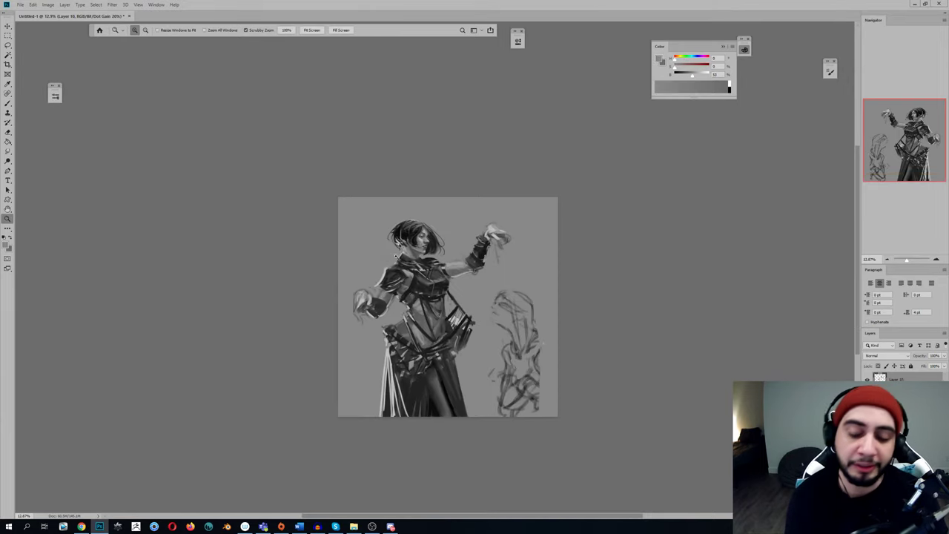
left_click_drag(391, 258, 454, 260)
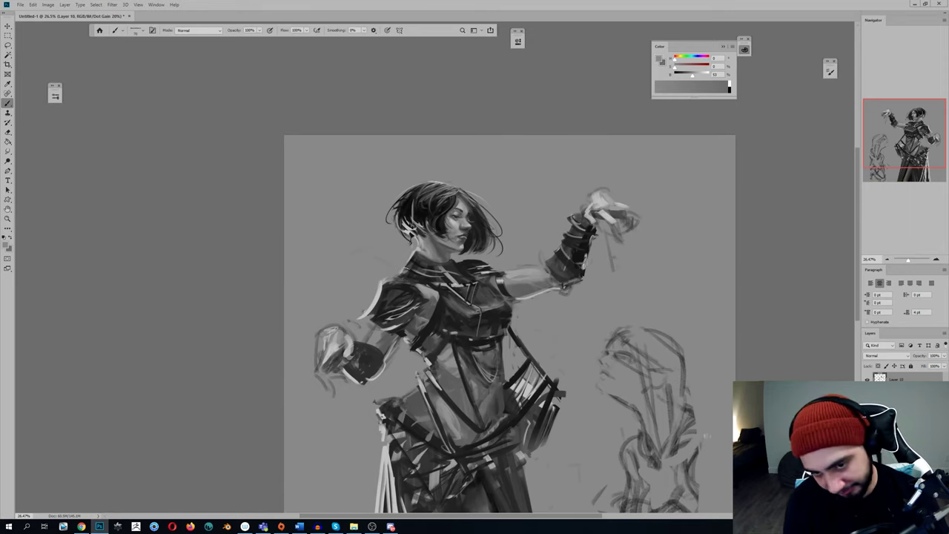
left_click(410, 257, "alt")
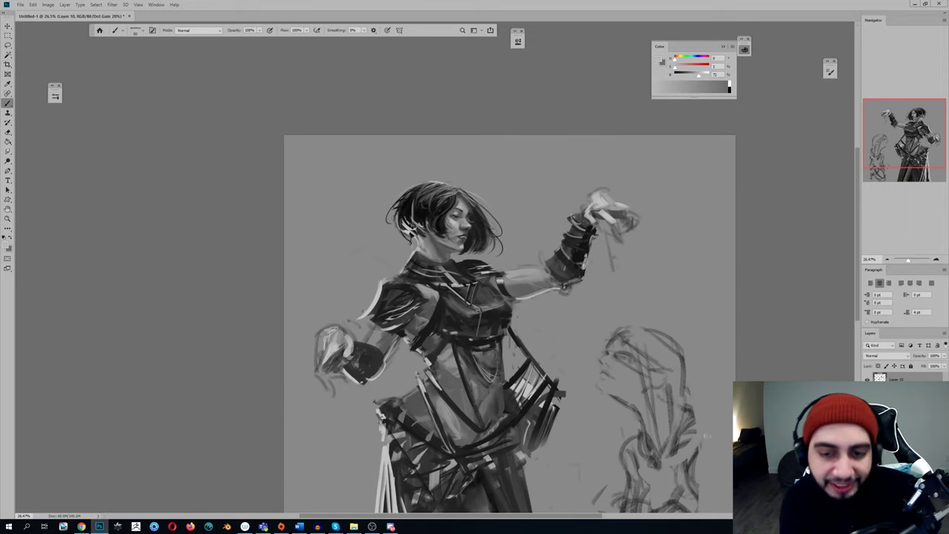
key("ctrl+shift+h")
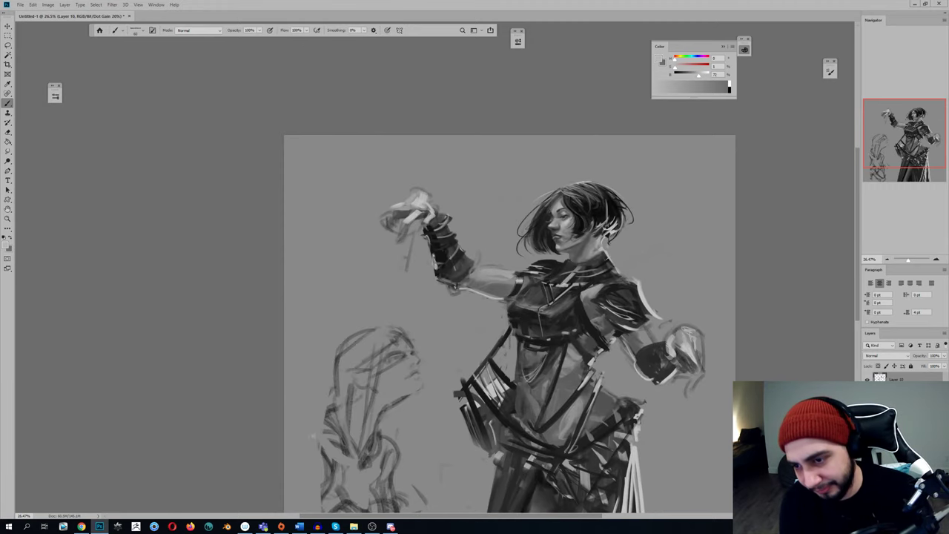
key("h")
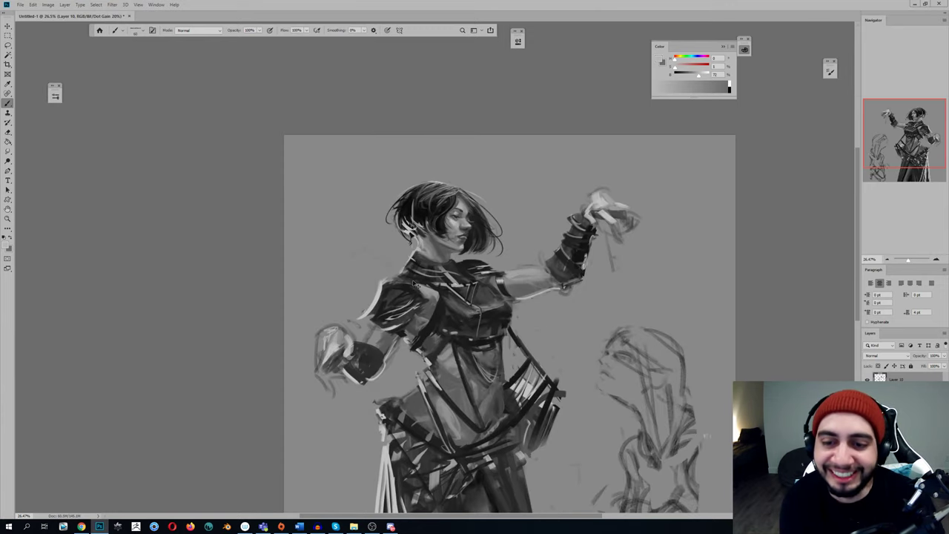
key("h")
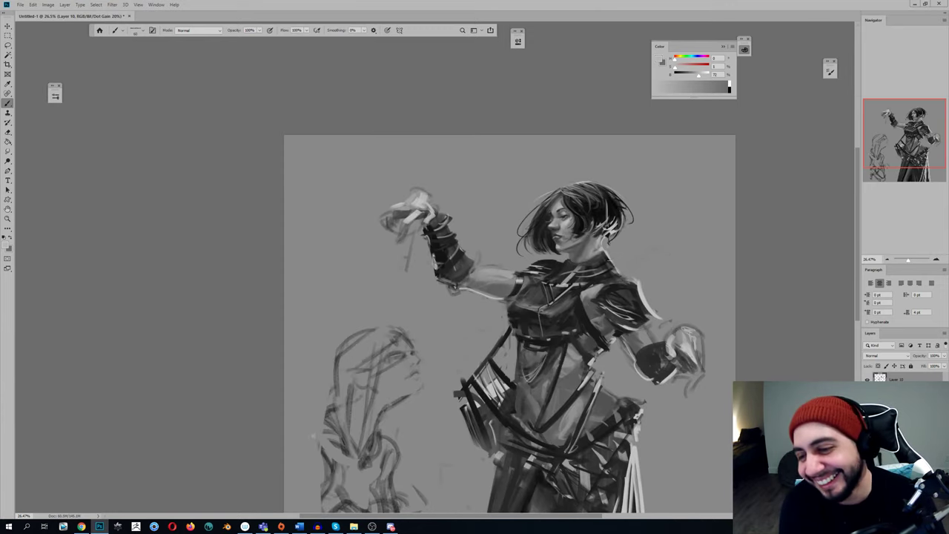
key("h")
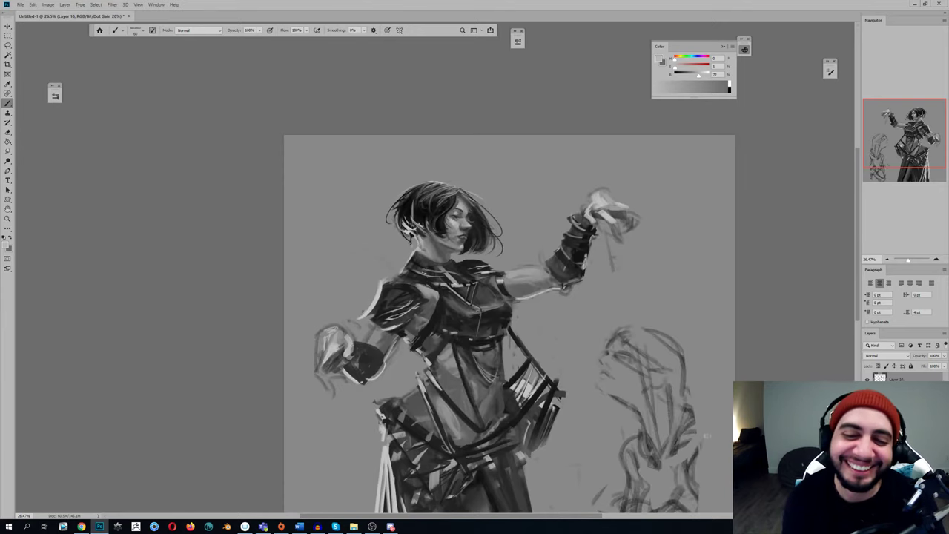
Shade the front and side of the neck below the jaw with light and dark greys sampled from the skin
left_click(446, 254, "alt")
left_click(429, 250, "alt")
left_click_drag(419, 244, 426, 251)
left_click(438, 255, "alt")
left_click(423, 248, "alt")
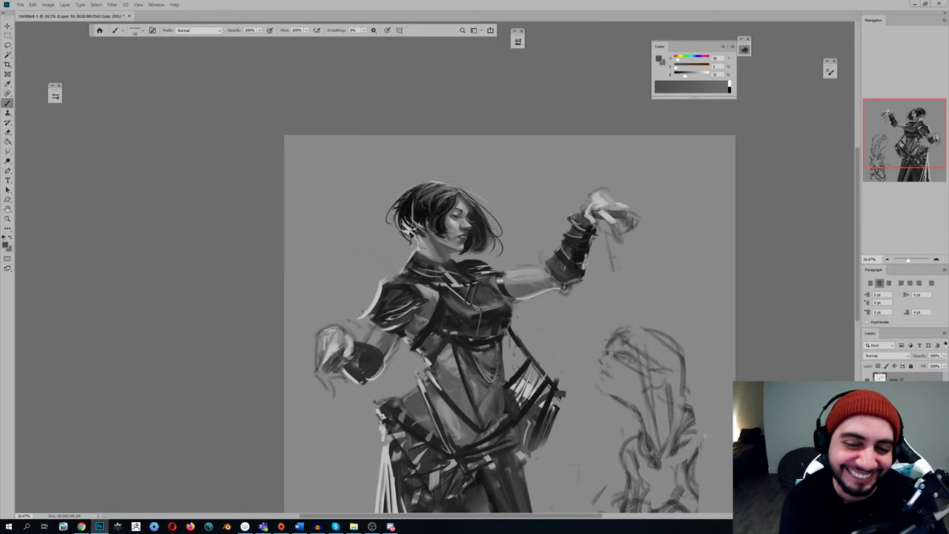
left_click(443, 252, "alt")
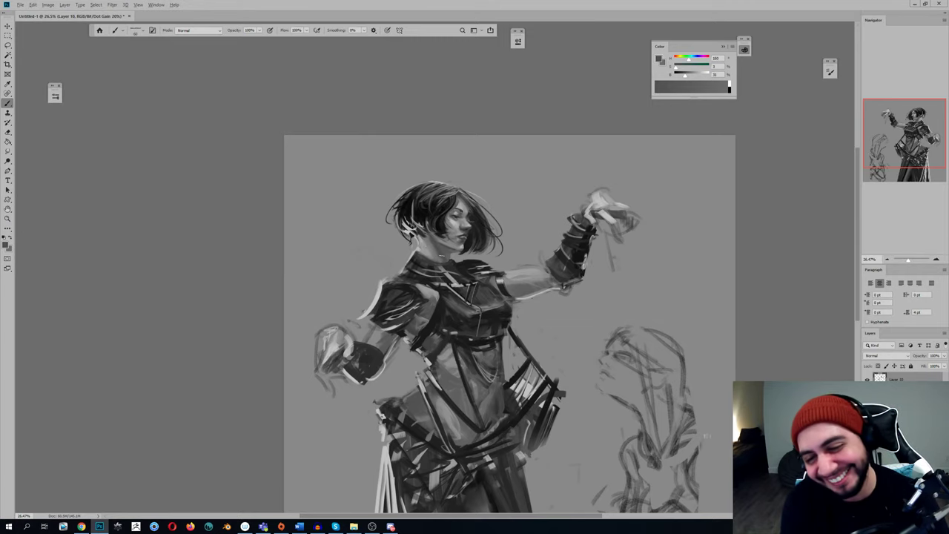
key("shift+b")
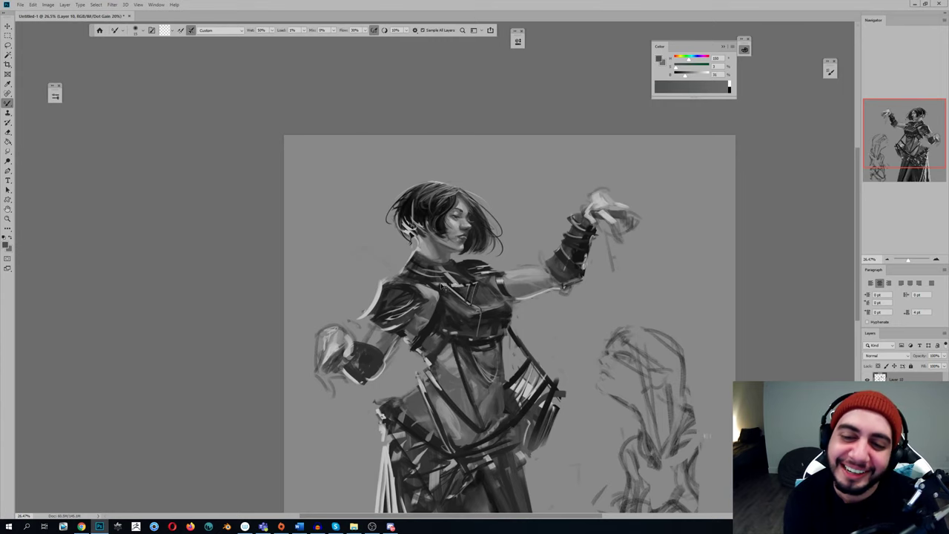
Mirror the view and touch up the nape beneath the hair with a 25 px Sketchers brush in a sampled light grey
key("ctrl+shift+h")
left_click_drag(489, 253, 412, 263)
key("shift+b")
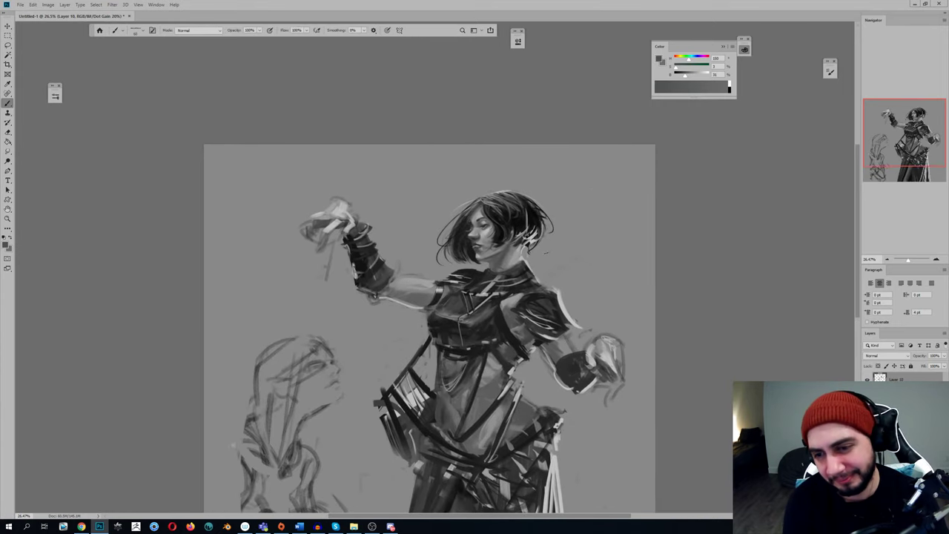
right_click(553, 256)
left_click(585, 406)
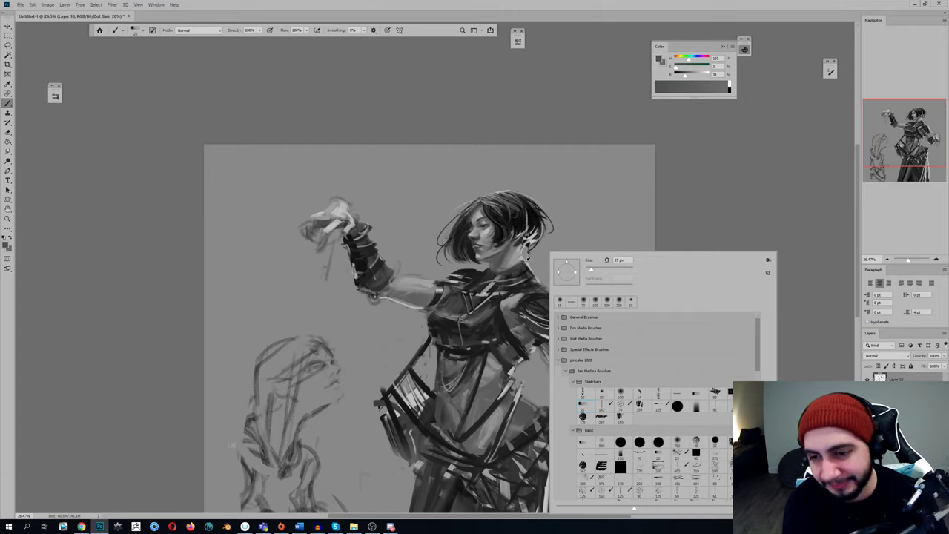
left_click(530, 238, "alt")
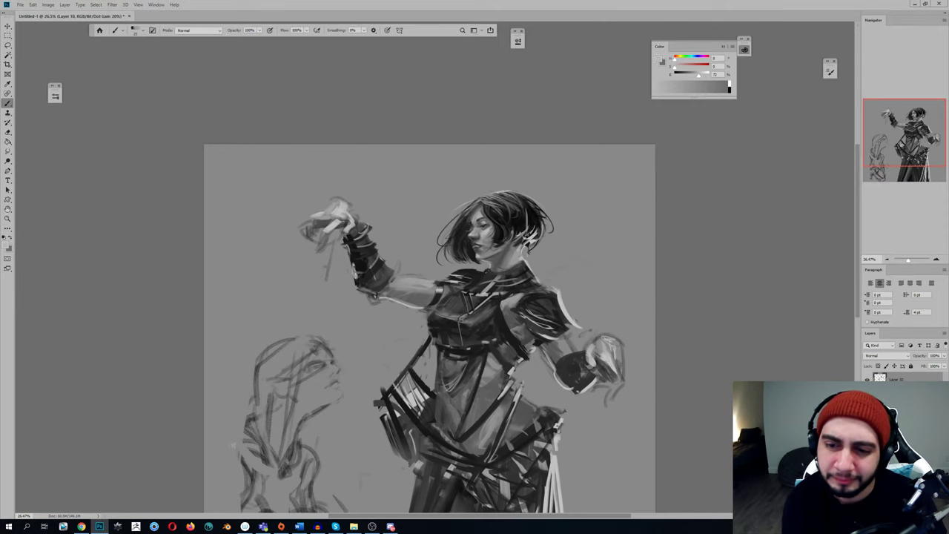
key("ctrl+shift+h")
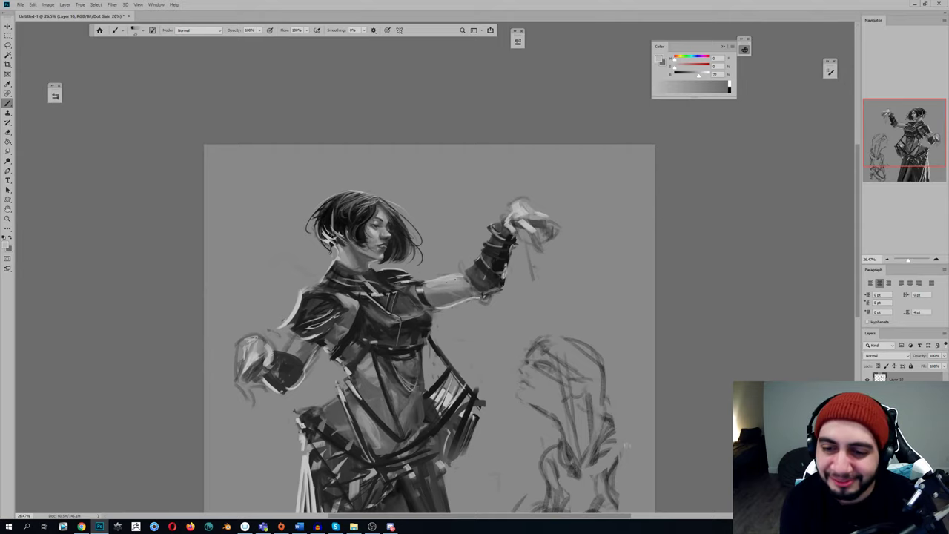
key("ctrl+shift+h")
Refine the lowered arm just below the shoulder armour with dark, mid and light greys sampled from the figure
mouse_move(448, 265)
left_mouse_down()
mouse_move(412, 282)
mouse_move(430, 307)
mouse_move(385, 303)
left_mouse_up()
left_click_drag(394, 257, 415, 265)
left_click(417, 268, "alt")
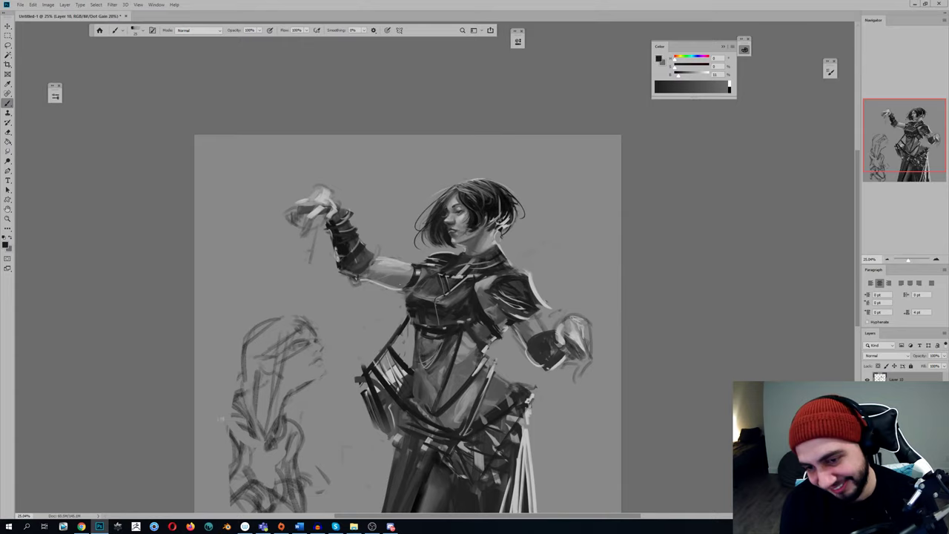
left_click(537, 320, "alt")
left_click_drag(536, 319, 545, 330)
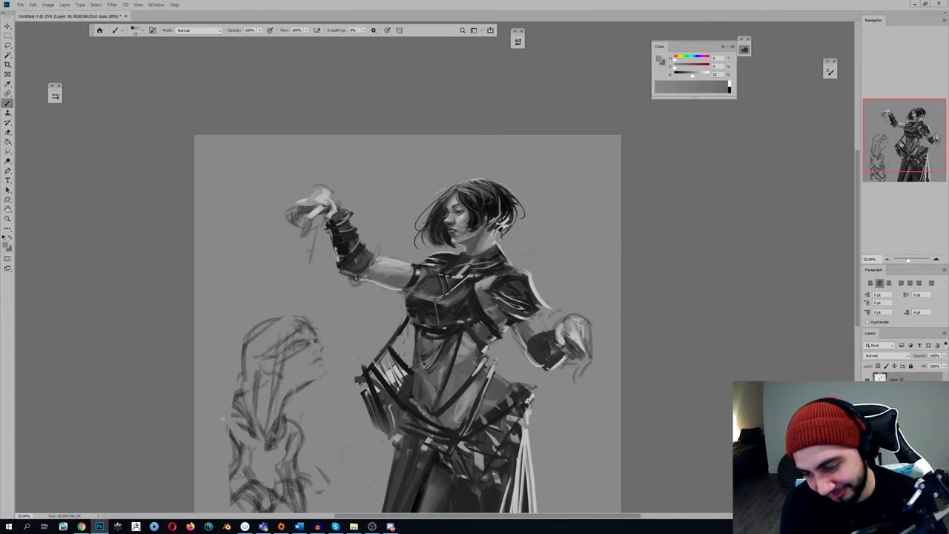
left_click(544, 302, "alt")
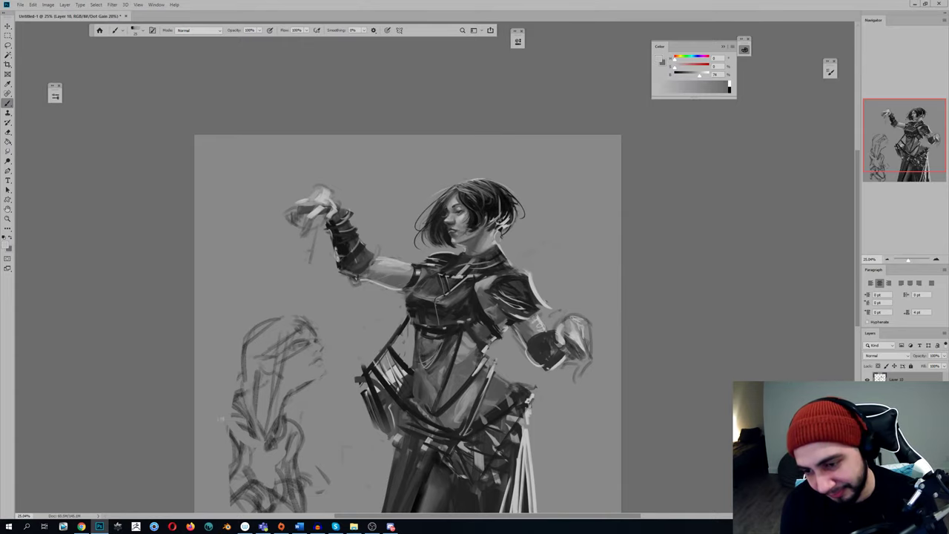
Flip the view back, lighten the sampled grey and soften the lowered upper arm using the regular brush and Mixer Brush
scroll(353, 321, "down", 2)
key("h")
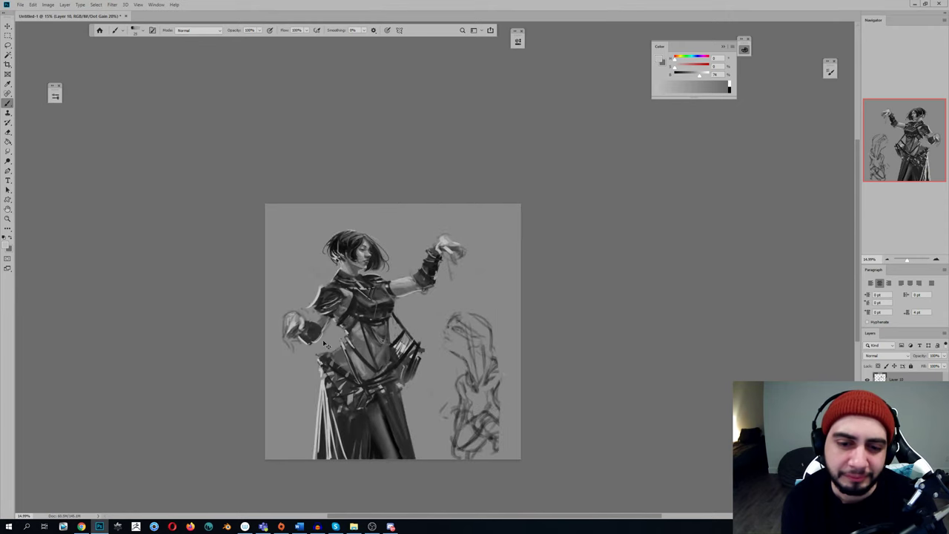
left_click_drag(304, 309, 333, 320)
left_click(329, 324, "alt")
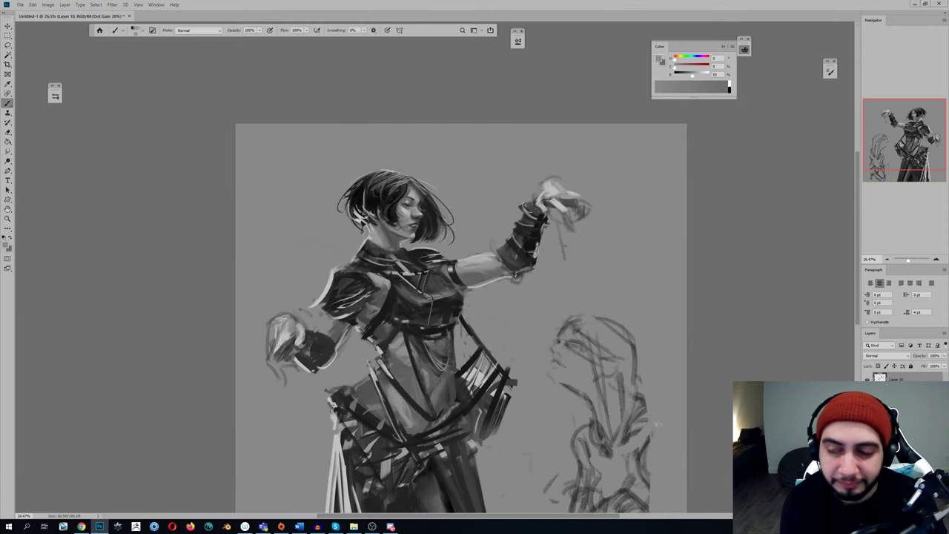
left_click_drag(689, 76, 697, 77)
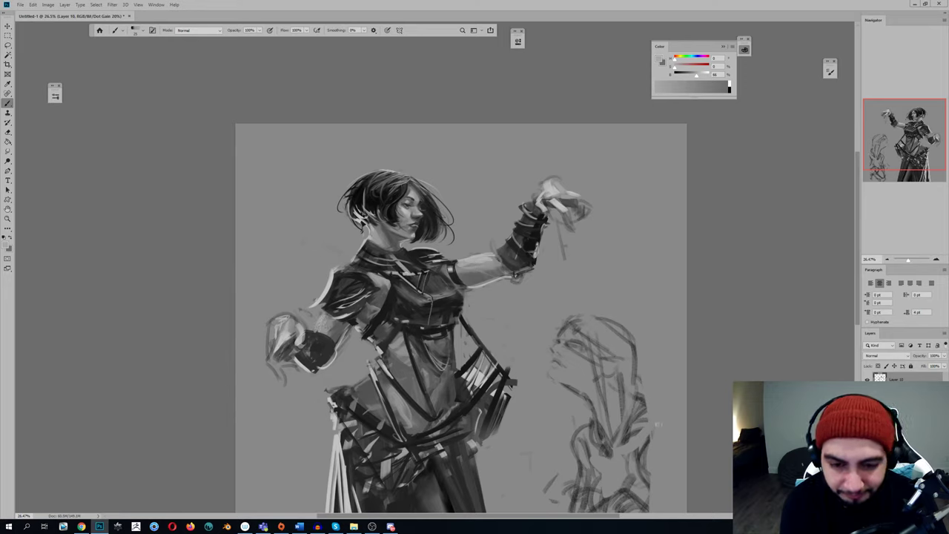
key("shift+b")
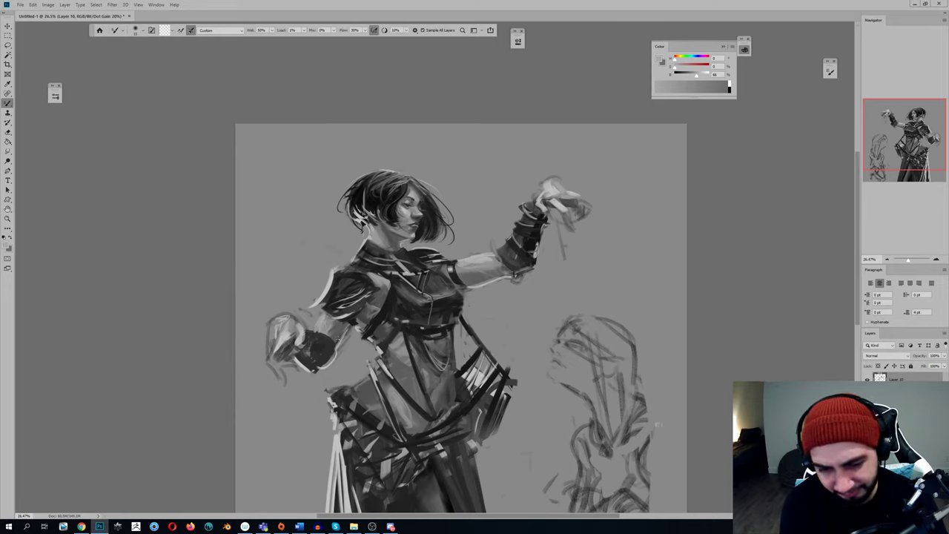
key("shift+b")
Deepen the cloth between the shoulder armour and chest with sampled dark greys, checking the figure in mirrored view
left_click(366, 315, "alt")
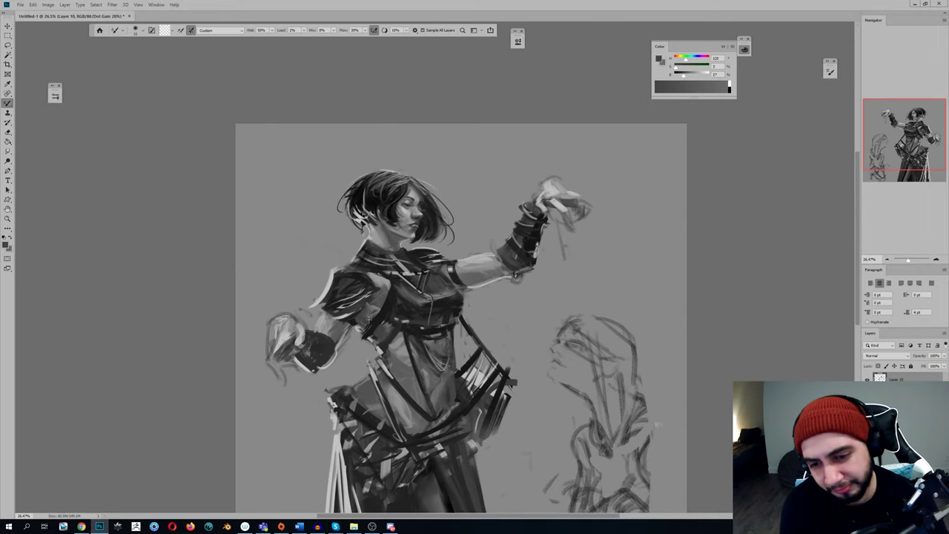
key("z")
left_click(382, 299, "alt")
key("b")
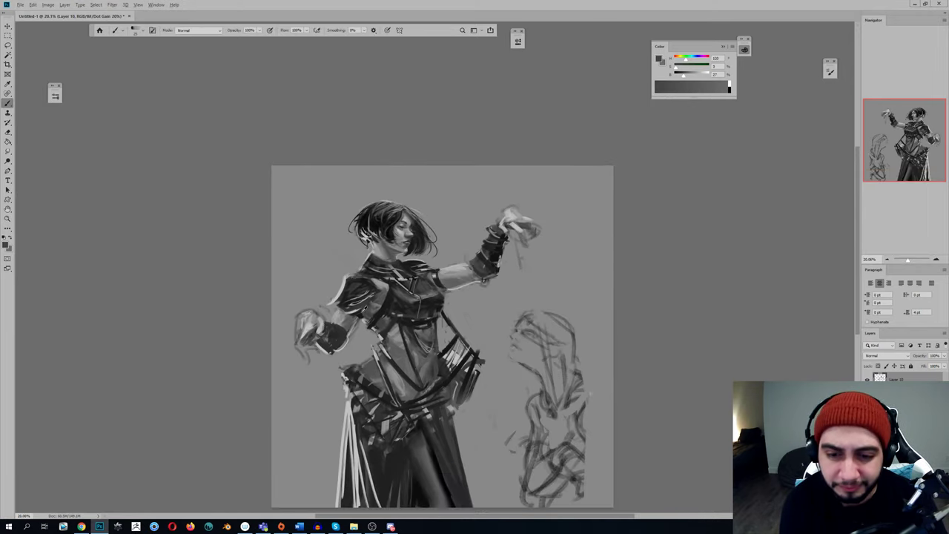
left_click(372, 303, "alt")
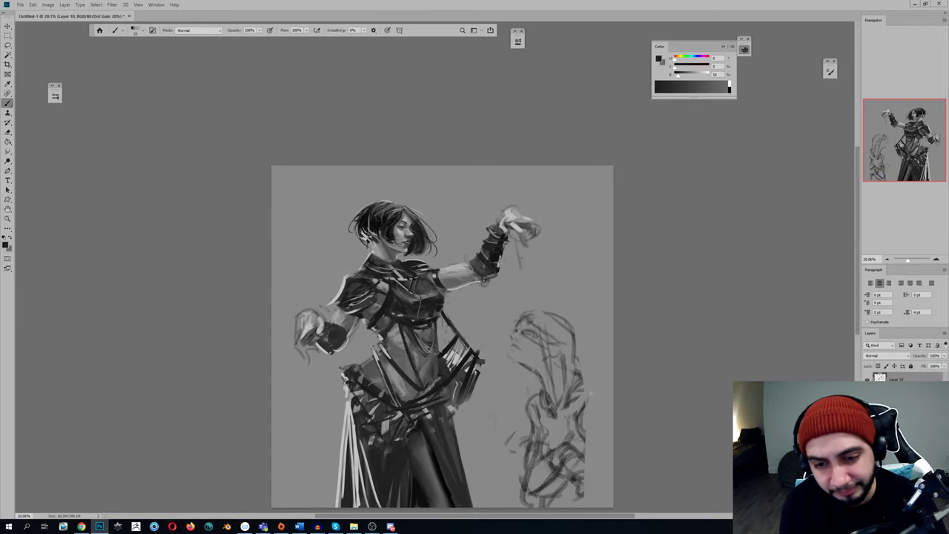
key("ctrl+shift+h")
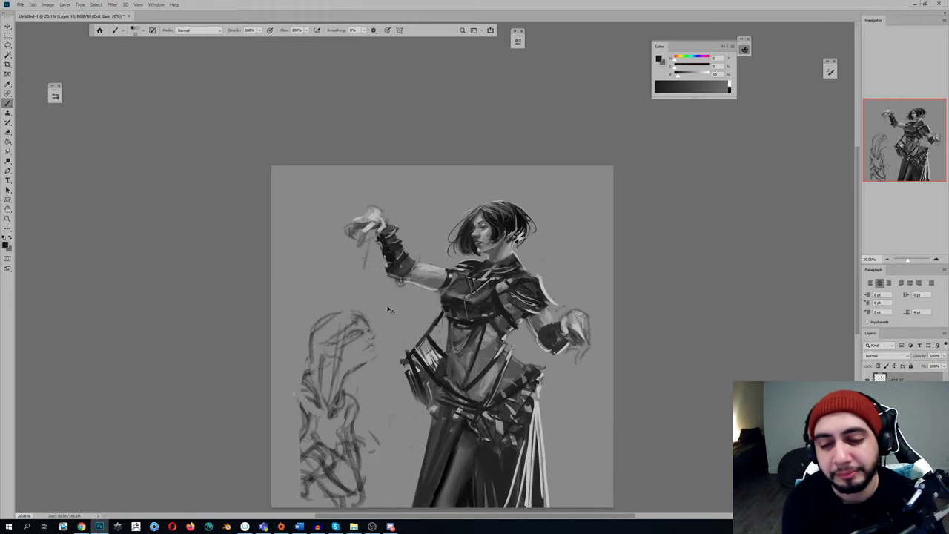
Set the brush colour to white and dab small highlights along the waist band under the chest
key("z")
left_click_drag(484, 311, 514, 311)
key("b")
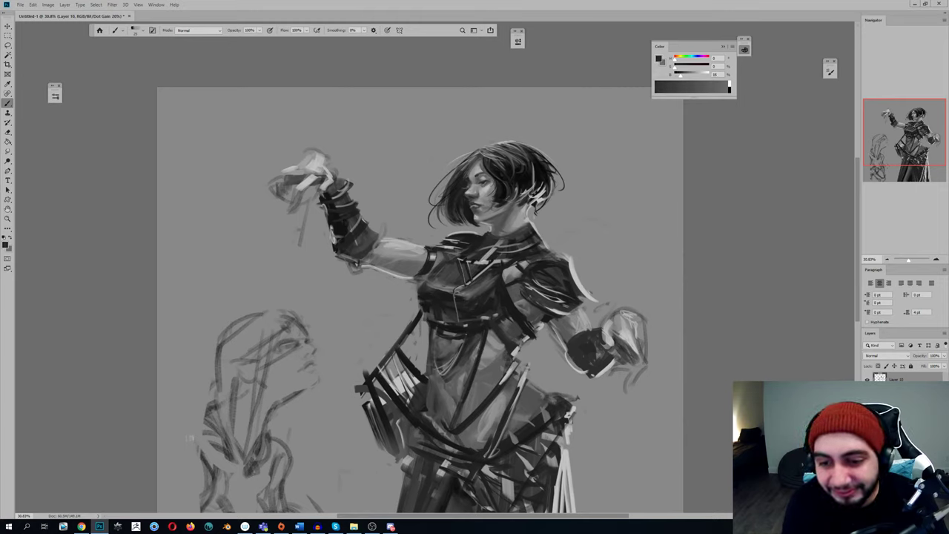
left_click_drag(680, 77, 718, 90)
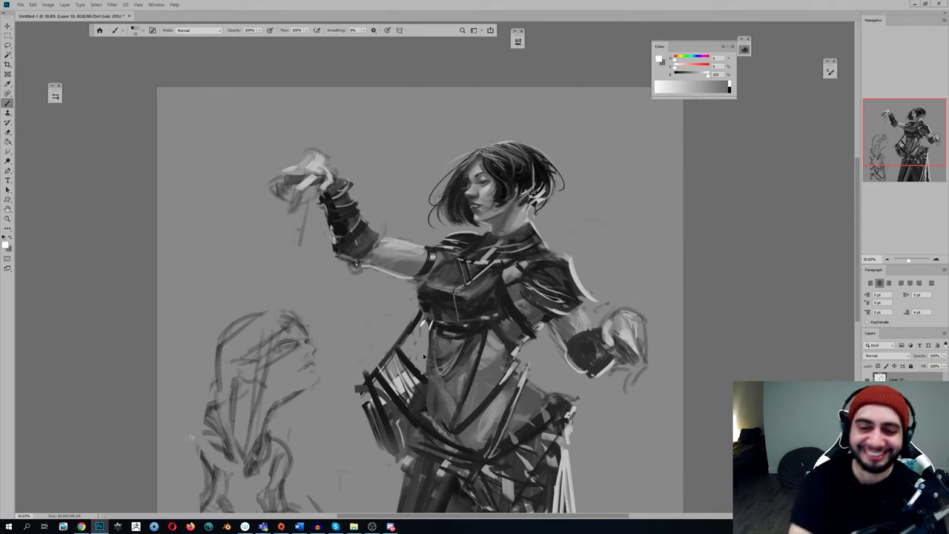
key("ctrl+shift+h")
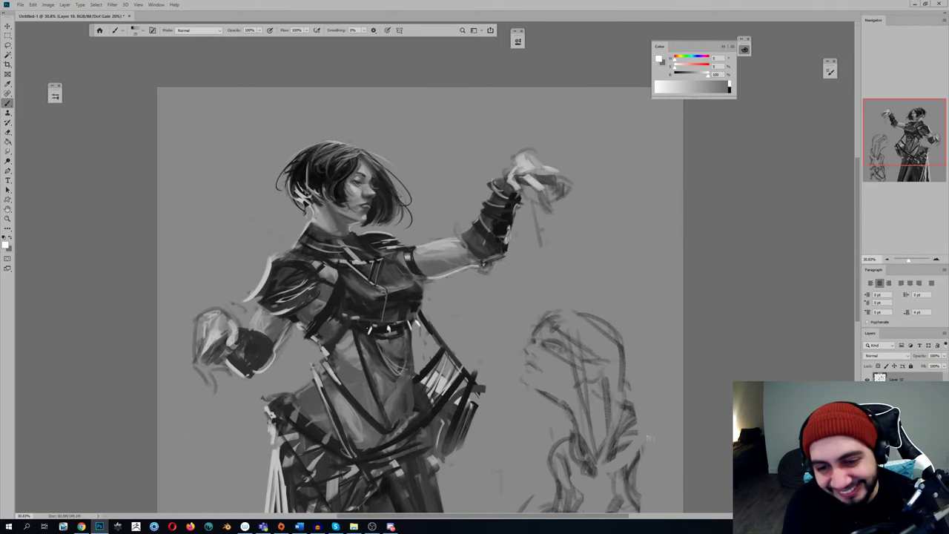
Examine the whole figure's silhouette and balance in normal and mirrored views
key("z")
left_click(388, 326, "alt")
key("b")
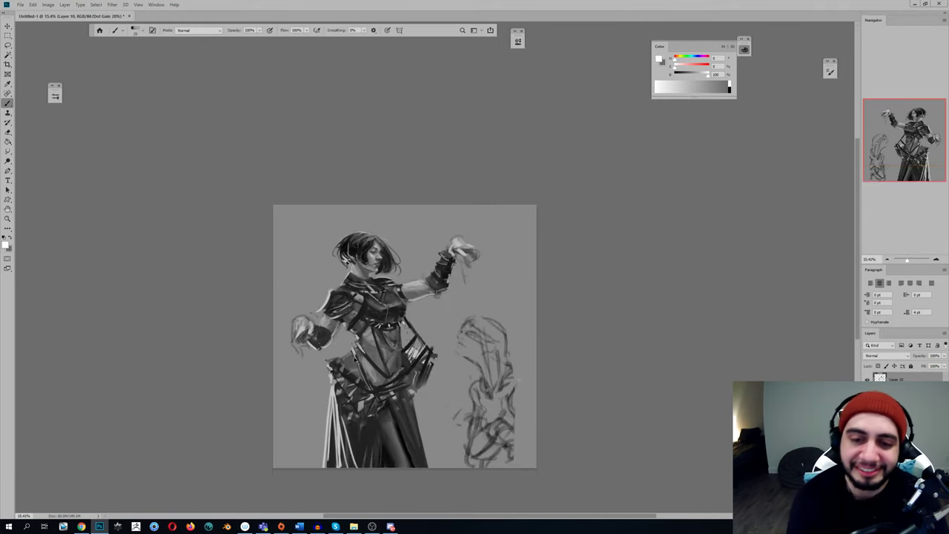
key("ctrl+shift+h")
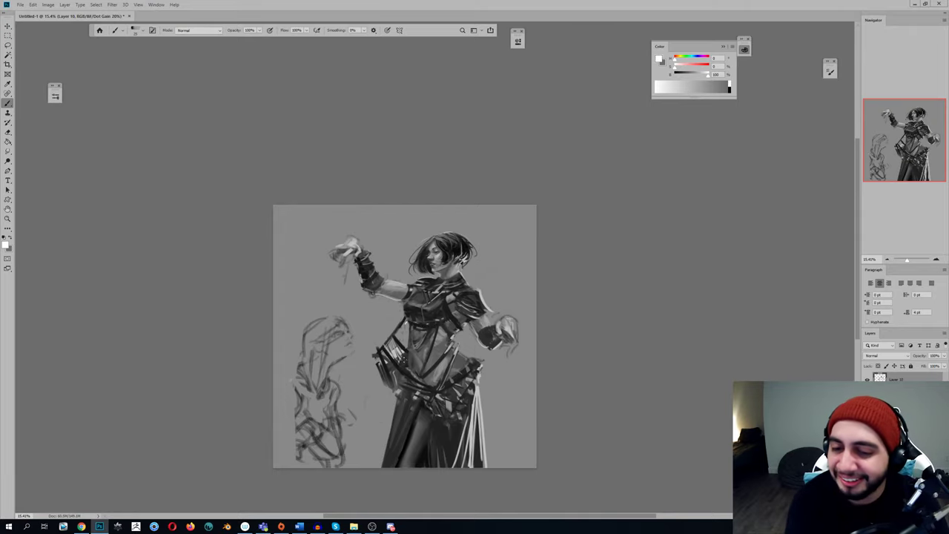
key("ctrl+shift+h")
key("ctrl+s")
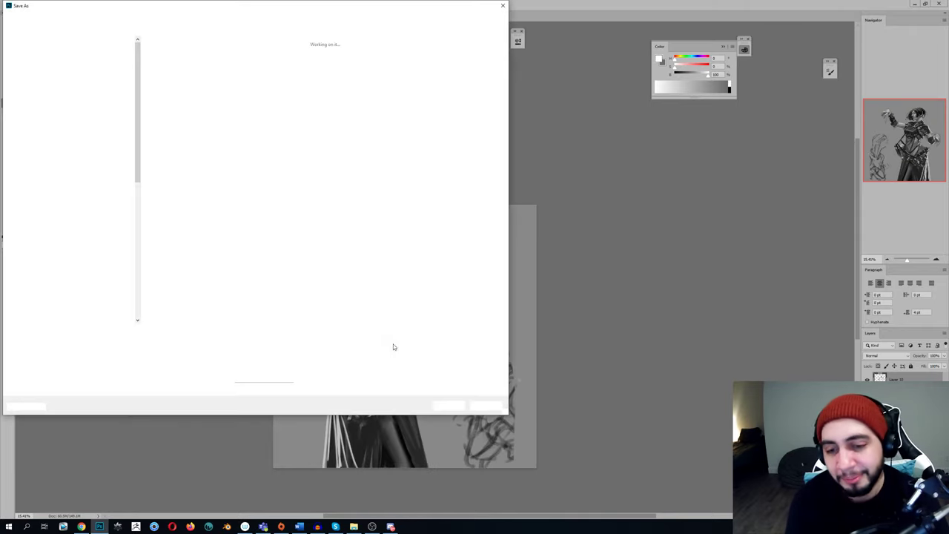
key("Escape")
Clean up the area beside the waist and hip straps with sampled background grey, comparing both mirrored and normal views
scroll(396, 343, "up", 2)
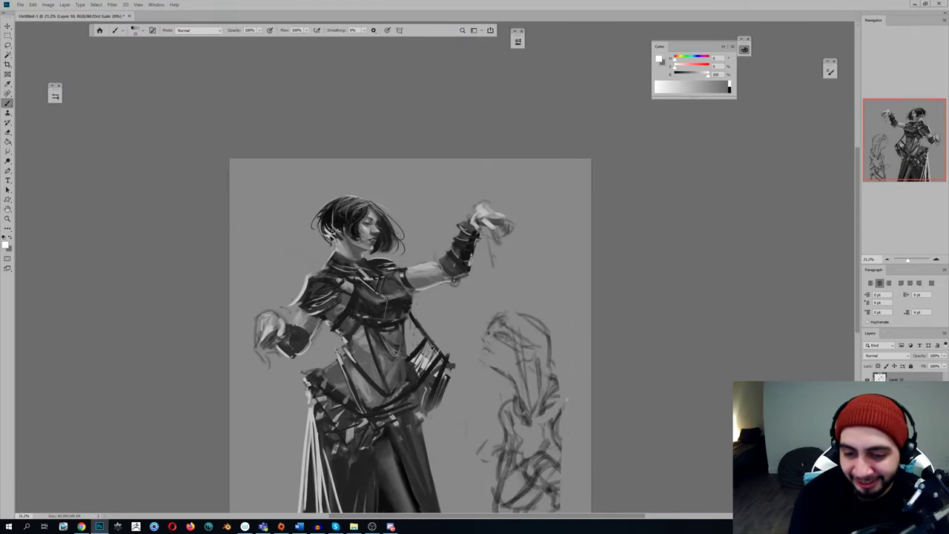
left_click(417, 351, "alt")
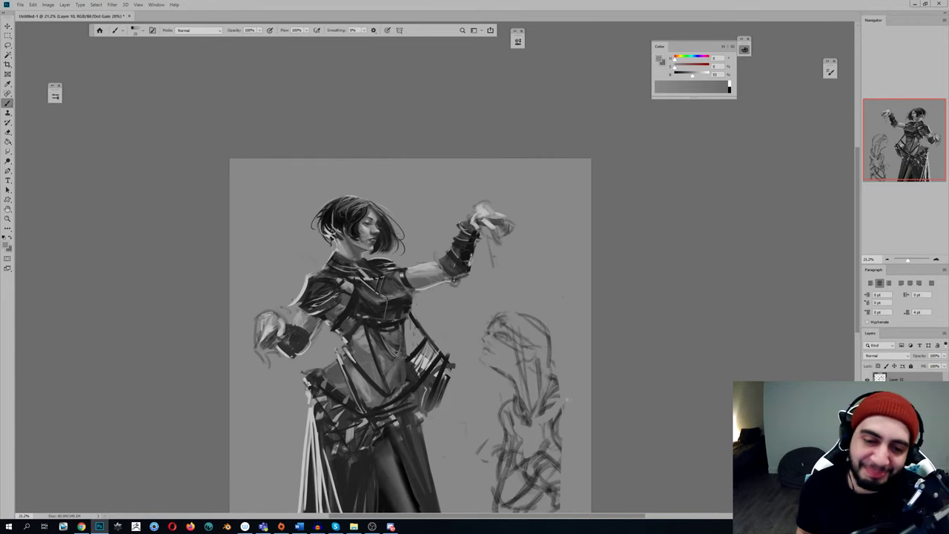
key("ctrl+shift+h")
key("ctrl+shift+h")
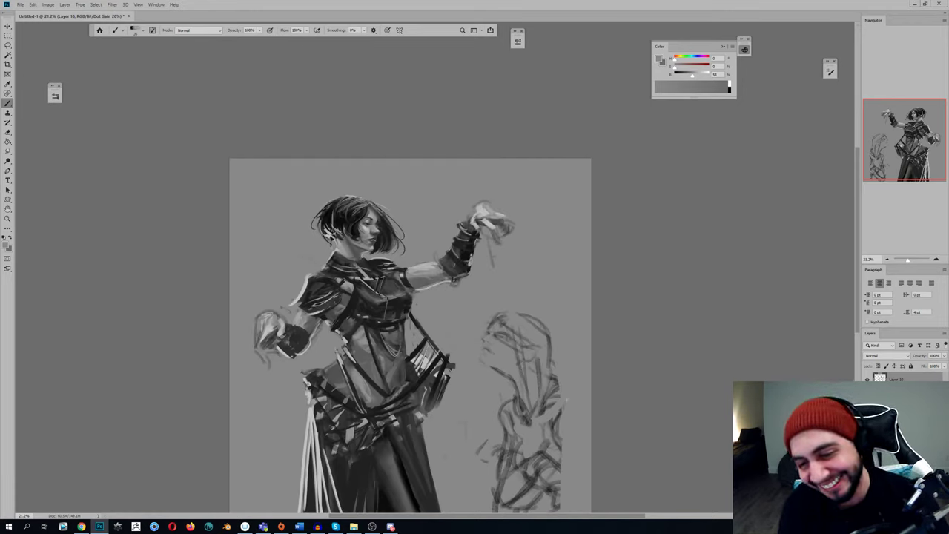
Refine the raised arm and bracer edge with the Mixer Brush and sampled light and dark greys, checking in mirrored view
key("shift+b")
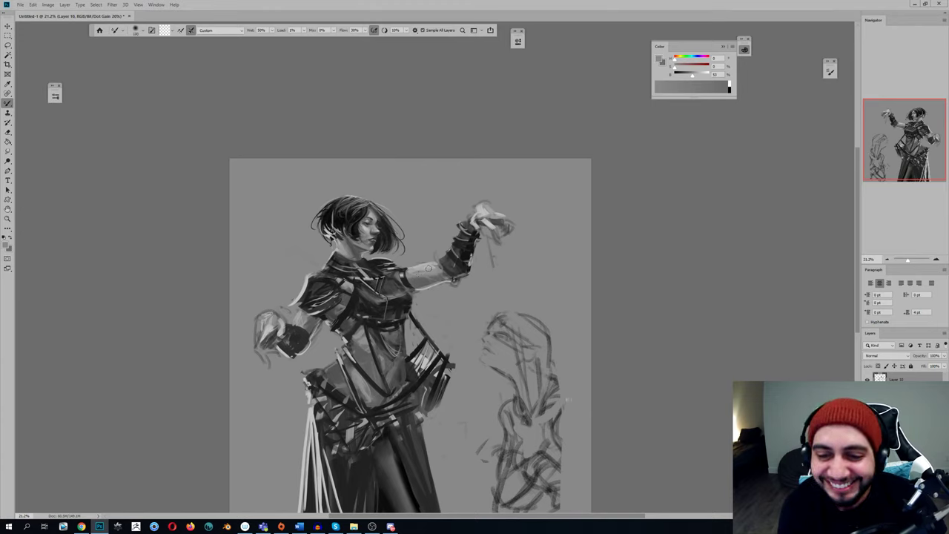
key("shift+b")
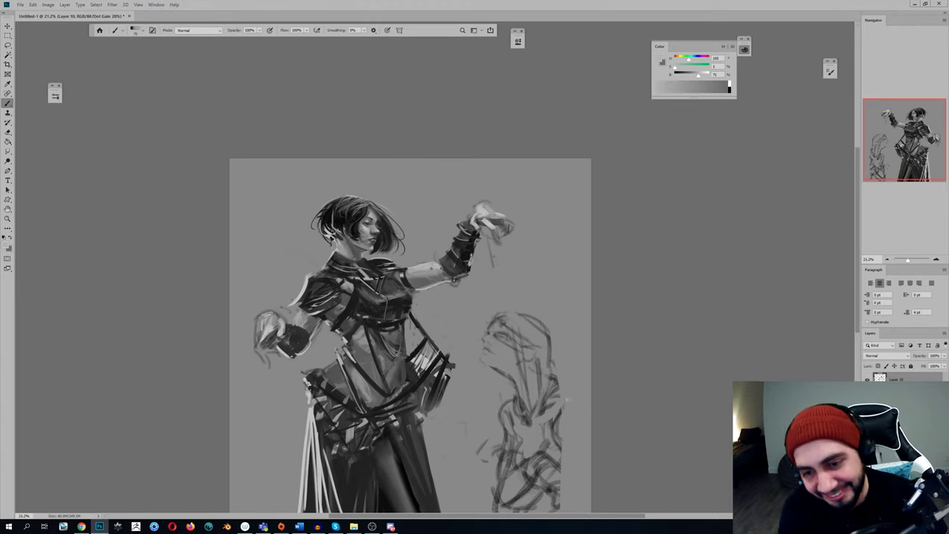
left_click(445, 267, "alt")
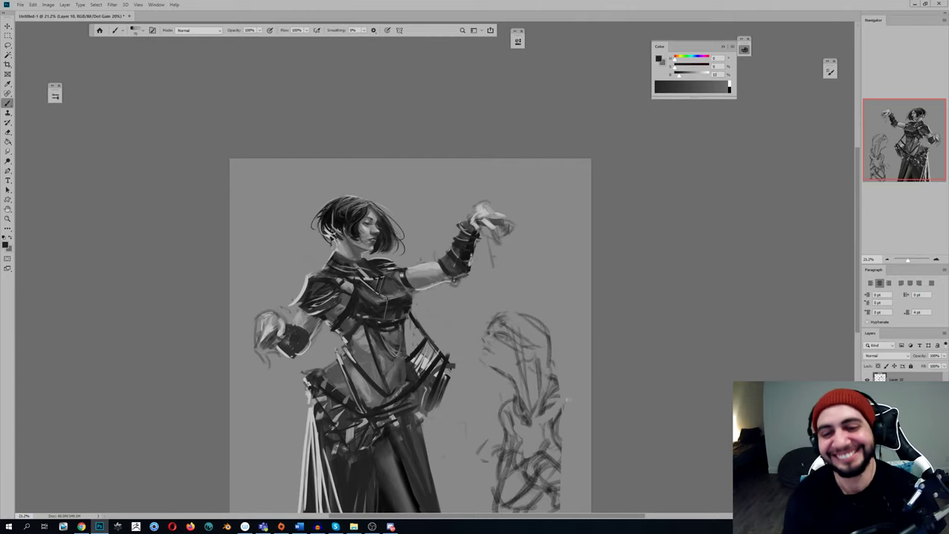
key("shift+b")
left_click_drag(412, 251, 377, 265)
key("ctrl+shift+h")
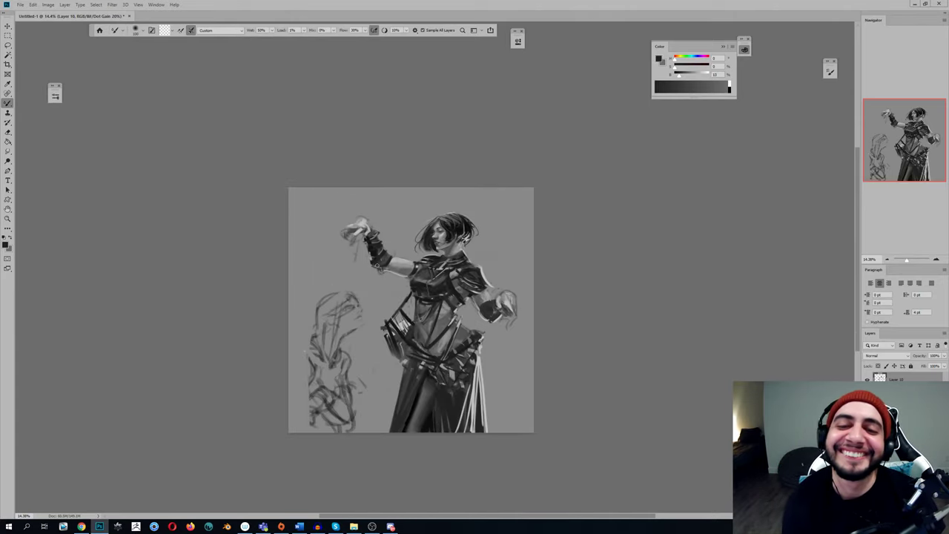
key("b")
key("h")
key("ctrl+plus")
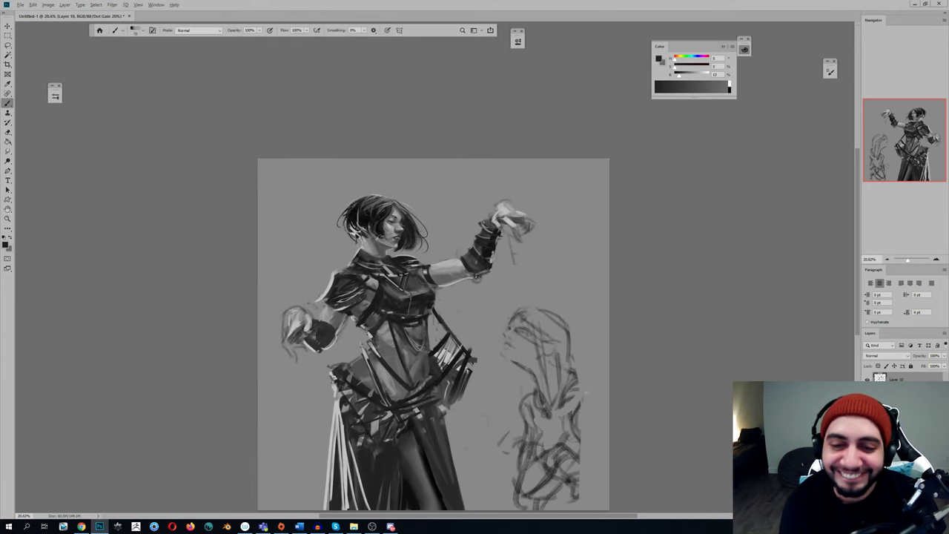
Touch up the shadow under the jaw and hair with sampled mid-dark greys, checking the figure in mirrored view
left_click(377, 238, "alt")
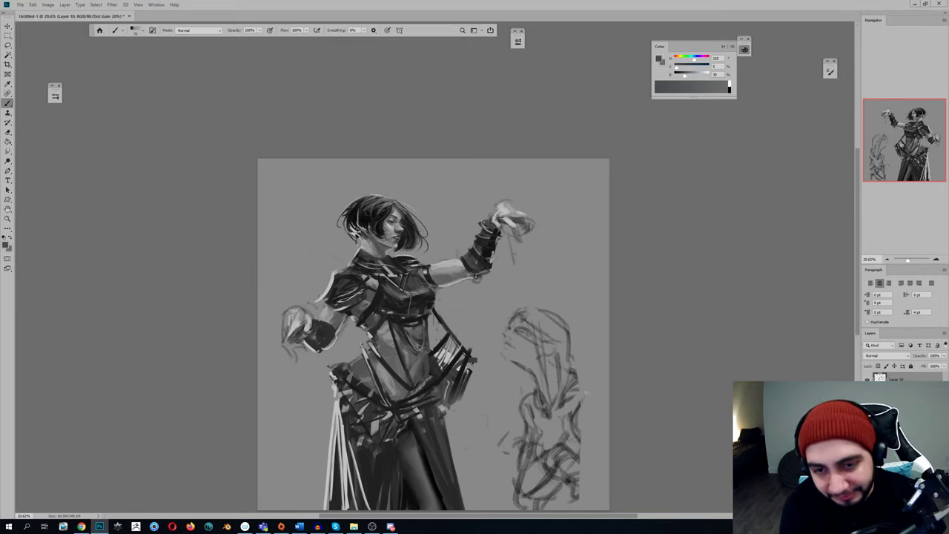
left_click(375, 239, "alt")
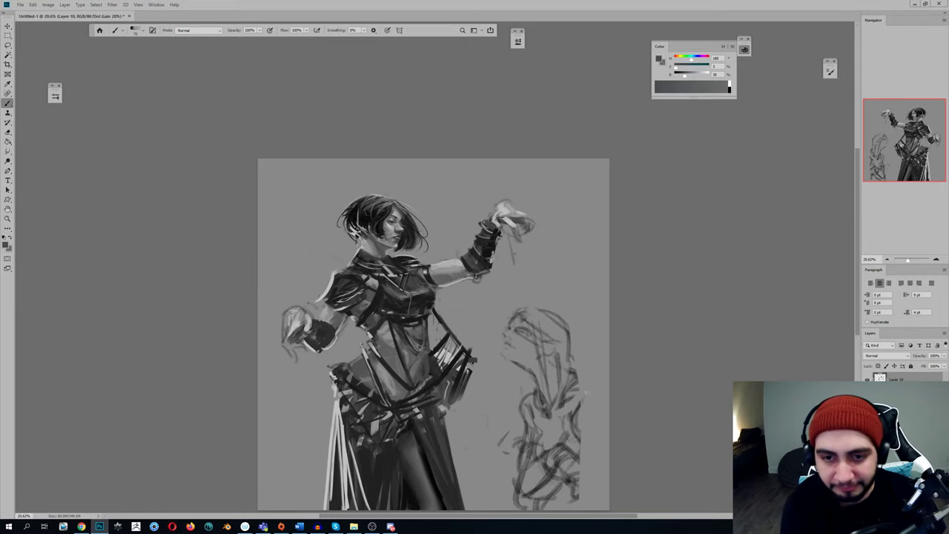
key("ctrl+shift+h")
mouse_move(385, 266)
left_mouse_down()
mouse_move(398, 266)
mouse_move(362, 238)
mouse_move(370, 269)
mouse_move(362, 257)
mouse_move(410, 257)
left_mouse_up()
key("ctrl+shift+h")
key("b")
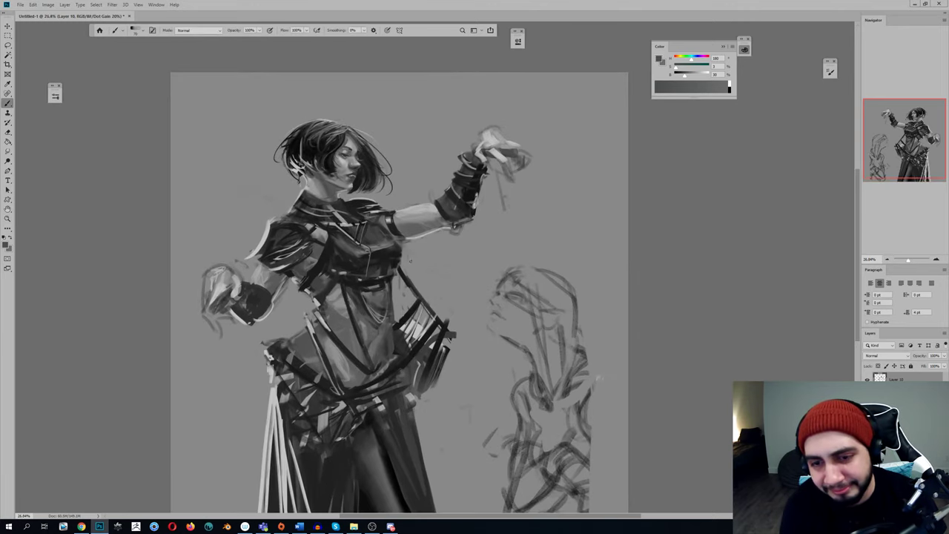
Touch up the chest side and waist strap edge with sampled dark and background greys, checking in mirrored and normal views
left_click(401, 244, "alt")
left_click(396, 231, "alt")
left_click(394, 231, "alt")
key("z")
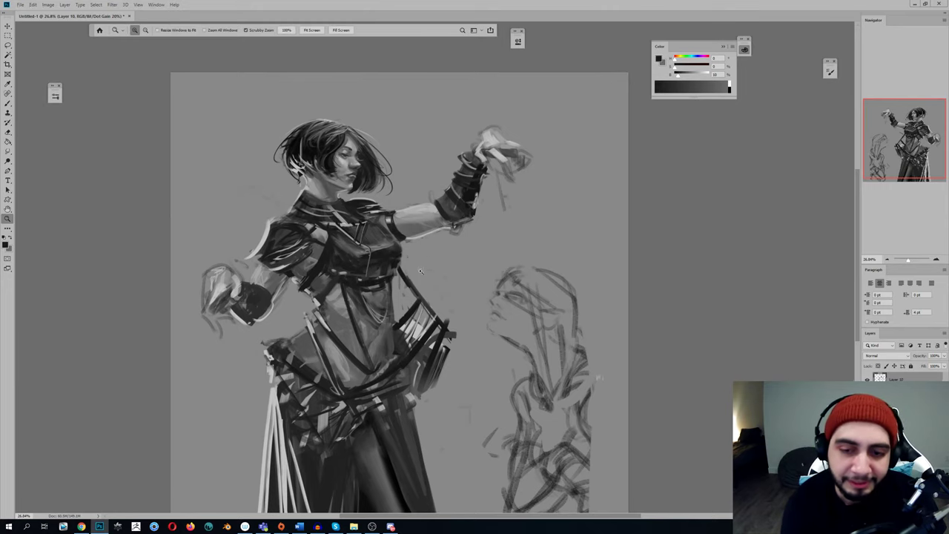
scroll(415, 264, "down", 2)
key("h")
key("b")
mouse_move(370, 287)
left_mouse_down()
mouse_move(390, 286)
mouse_move(416, 265)
left_mouse_up()
left_click(421, 269, "alt")
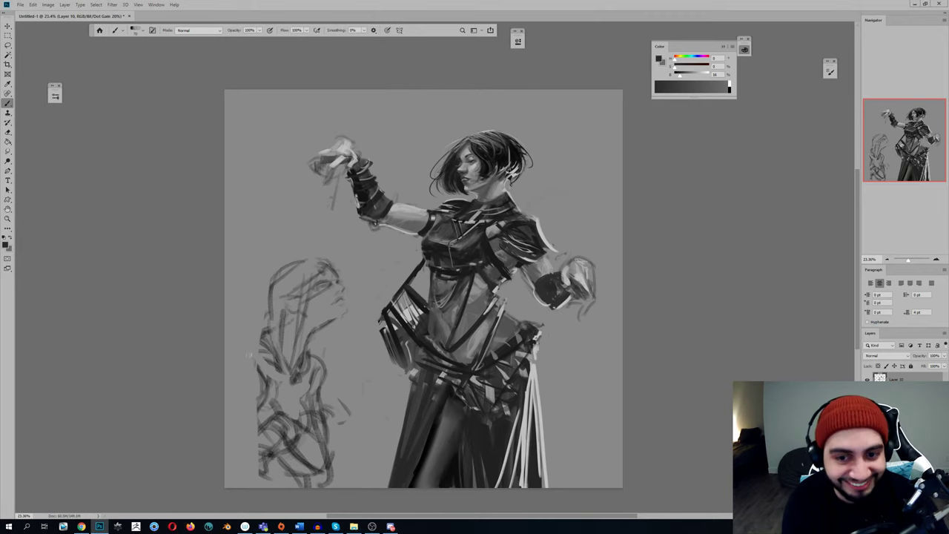
key("h")
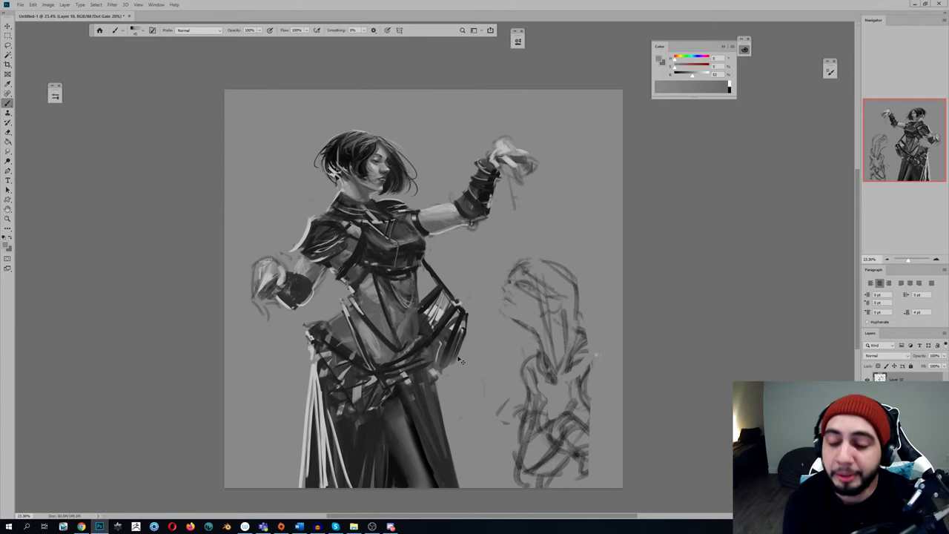
key("ctrl+shift+s")
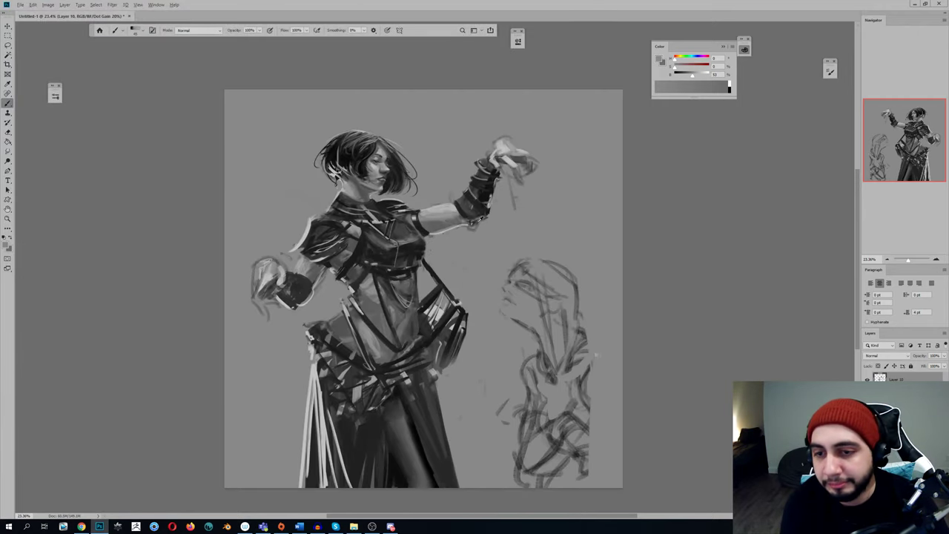
Cross out the rough secondary sketch in near-black and add an arrow with the handwritten note "QUE PEREZA" above it
left_click(487, 192, "alt")
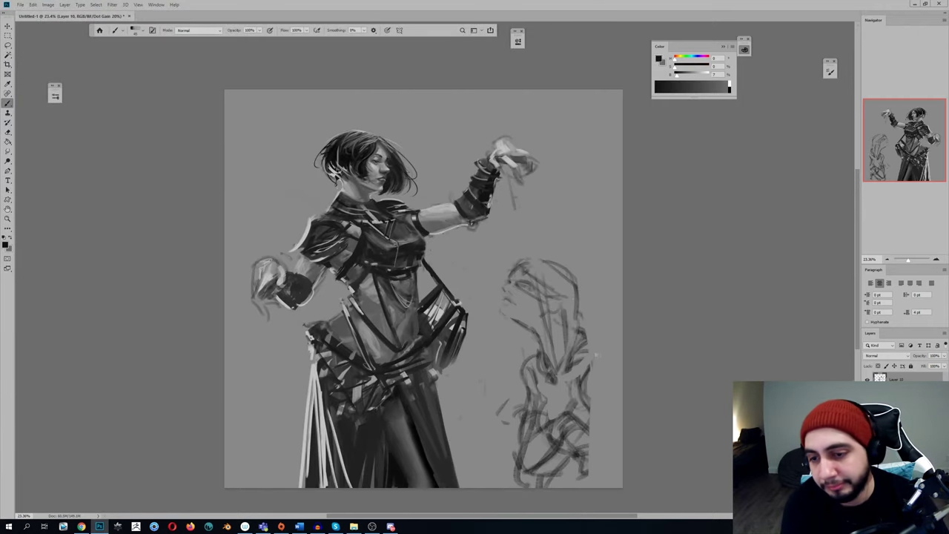
left_click_drag(585, 273, 523, 343)
left_click_drag(506, 265, 602, 353)
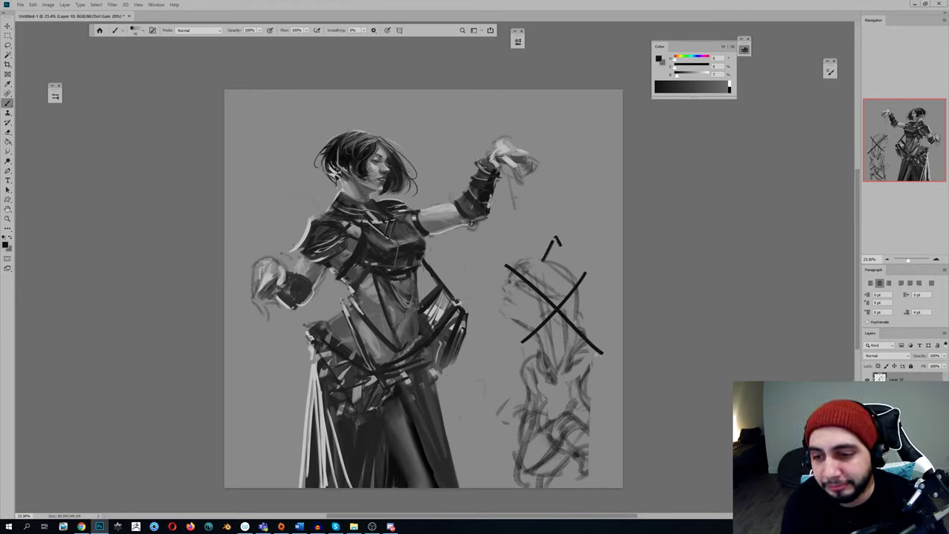
left_click_drag(544, 261, 554, 237)
left_click_drag(549, 246, 561, 246)
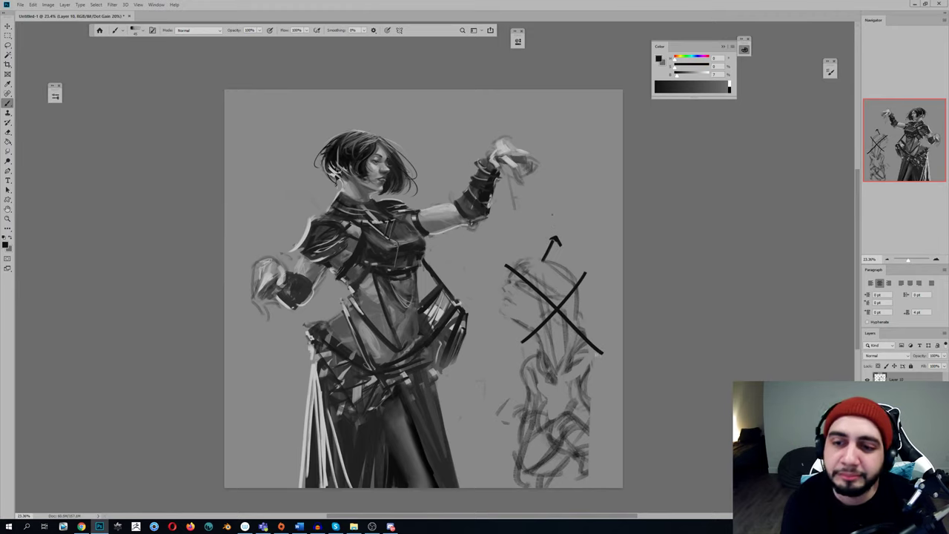
mouse_move(550, 209)
left_mouse_down()
mouse_move(564, 218)
mouse_move(571, 200)
mouse_move(589, 230)
left_mouse_up()
mouse_move(590, 211)
left_mouse_down()
mouse_move(601, 224)
mouse_move(616, 217)
left_mouse_up()
left_click_drag(612, 198, 622, 203)
Examine the whole figure's silhouette and the crossed-out sketch at reduced size in mirrored and normal views
key("ctrl+h")
key("ctrl+s")
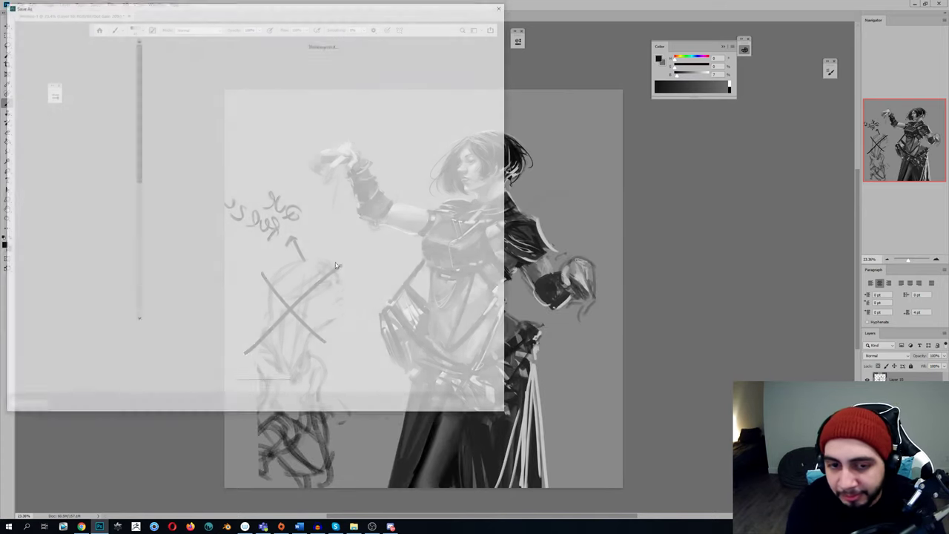
left_click(481, 406)
key("z")
left_click_drag(344, 297, 367, 301)
key("ctrl+h")
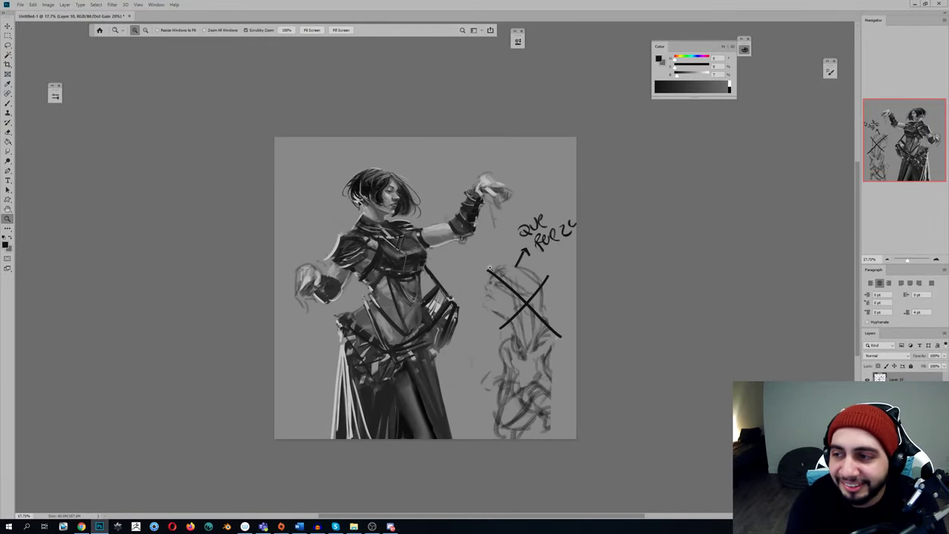
left_click_drag(490, 268, 500, 273)
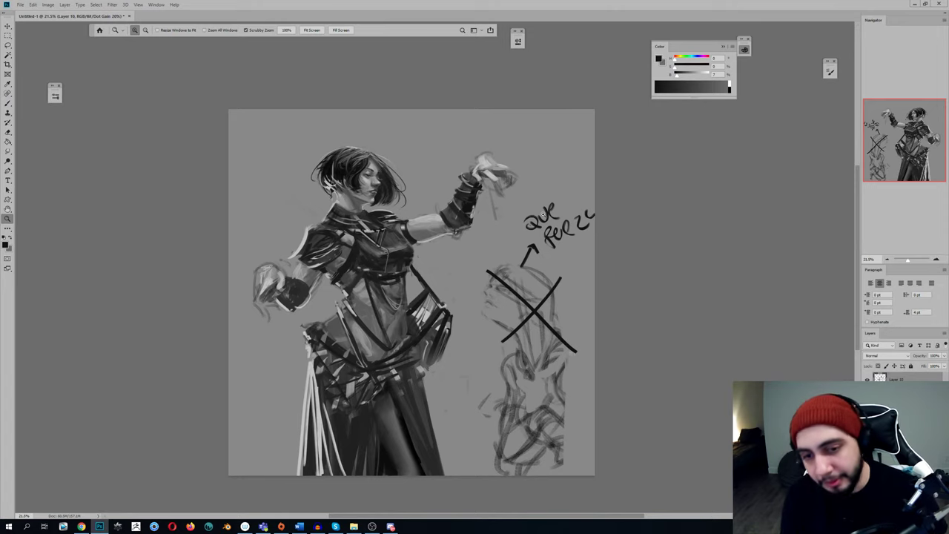
Darken the lowered forearm's bracer with near-black strokes and touch up the adjoining hand with sampled grey
key("b")
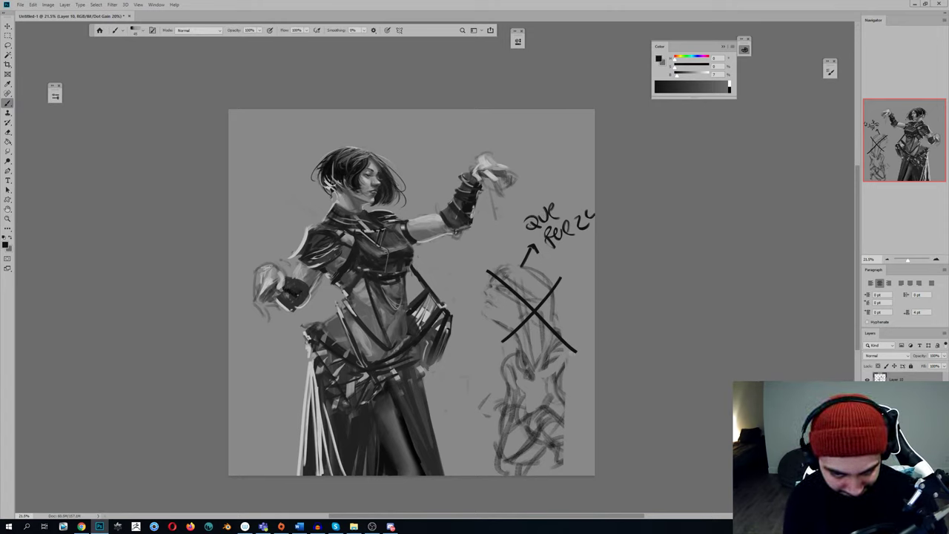
left_click_drag(287, 295, 296, 284)
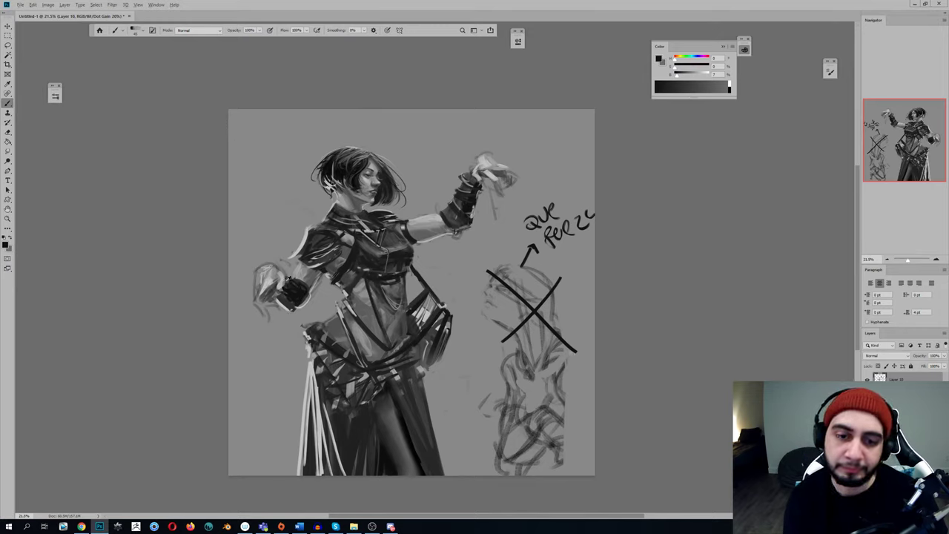
left_click(288, 283, "alt")
left_click(286, 288, "alt")
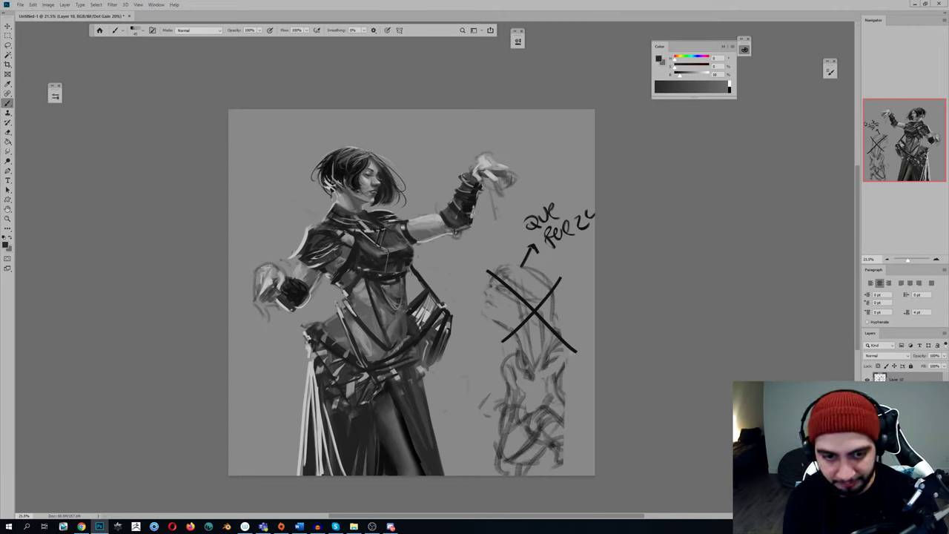
left_click(273, 279, "alt")
left_click_drag(273, 283, 267, 292)
Soften the midriff cloth below the chest with the Mixer Brush and regular brush, using sampled mid greys
key("shift+b")
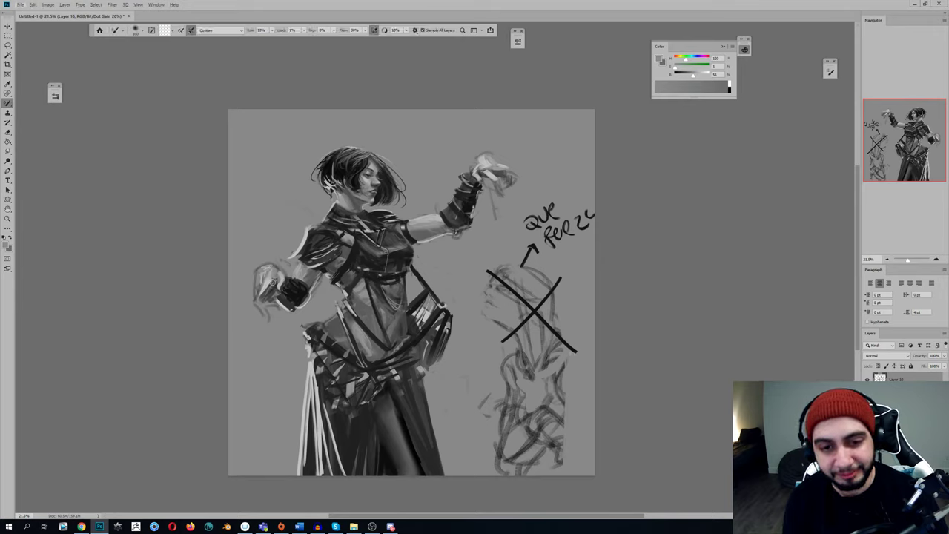
left_click(366, 281, "alt")
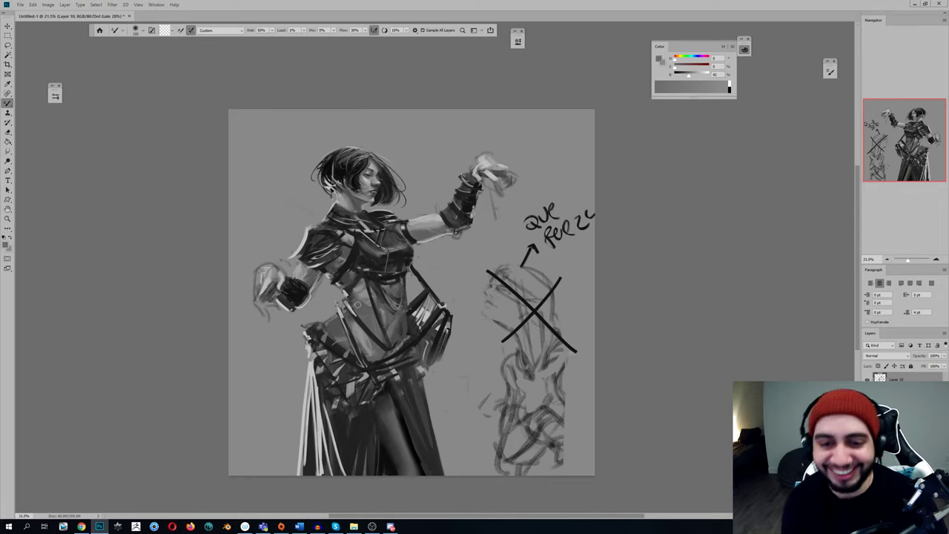
key("shift+b")
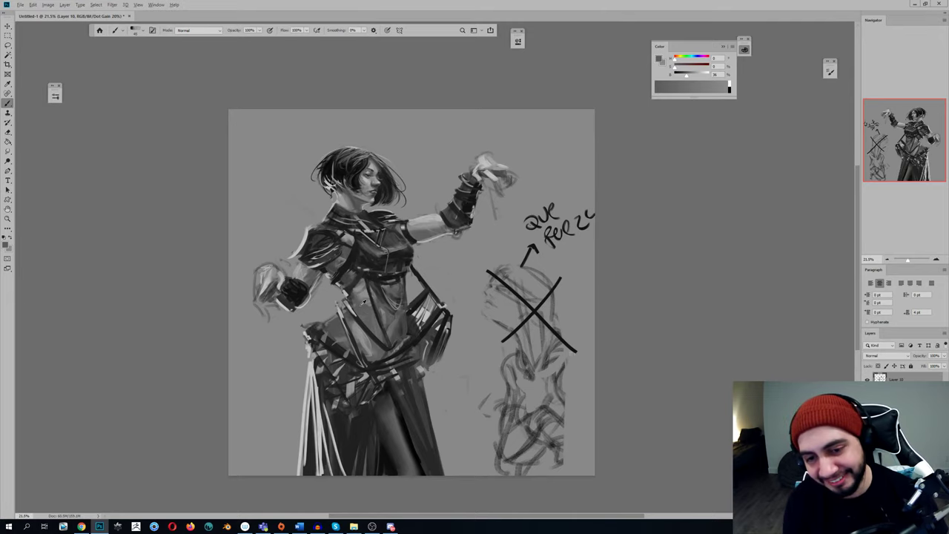
key("ctrl+s")
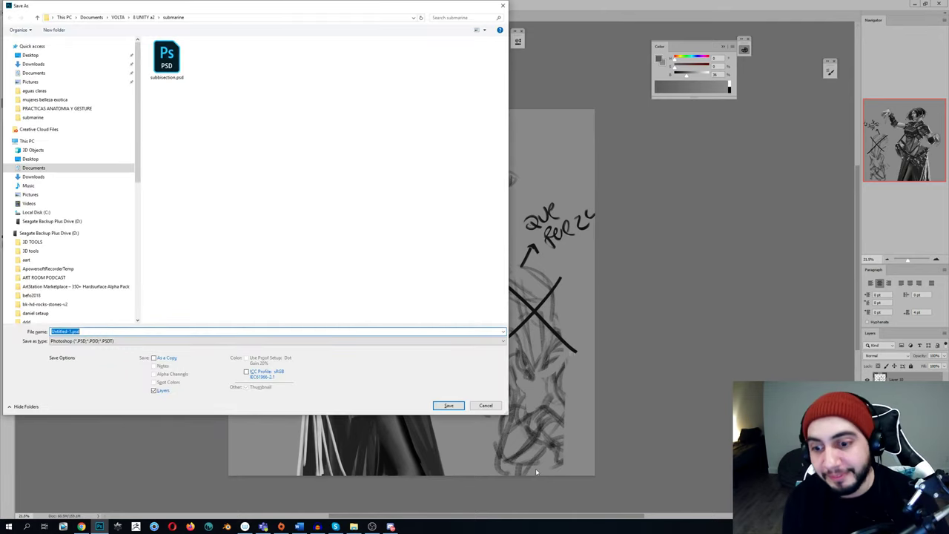
left_click(479, 402)
Touch up the neck below the hair in mirrored view with sampled light, mid and dark greys
key("z")
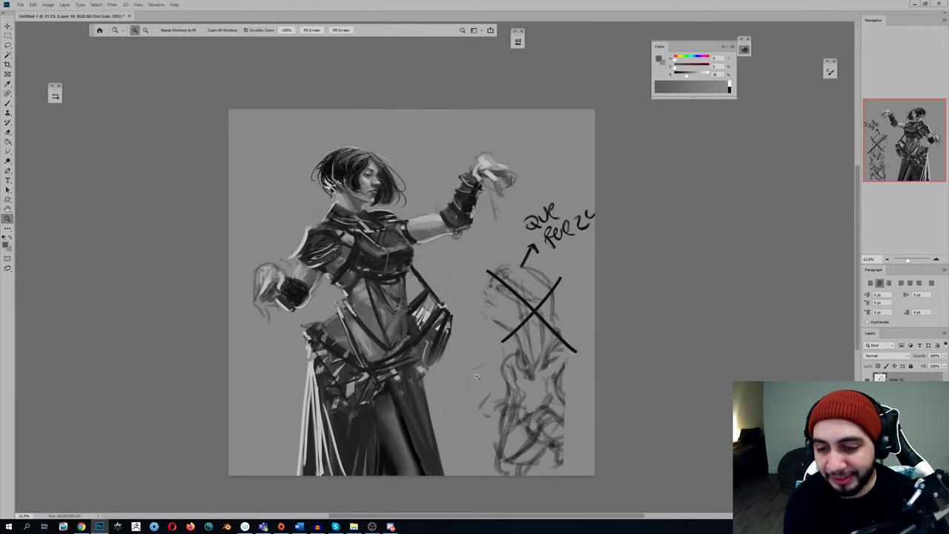
left_click_drag(499, 360, 468, 393)
key("ctrl+shift+h")
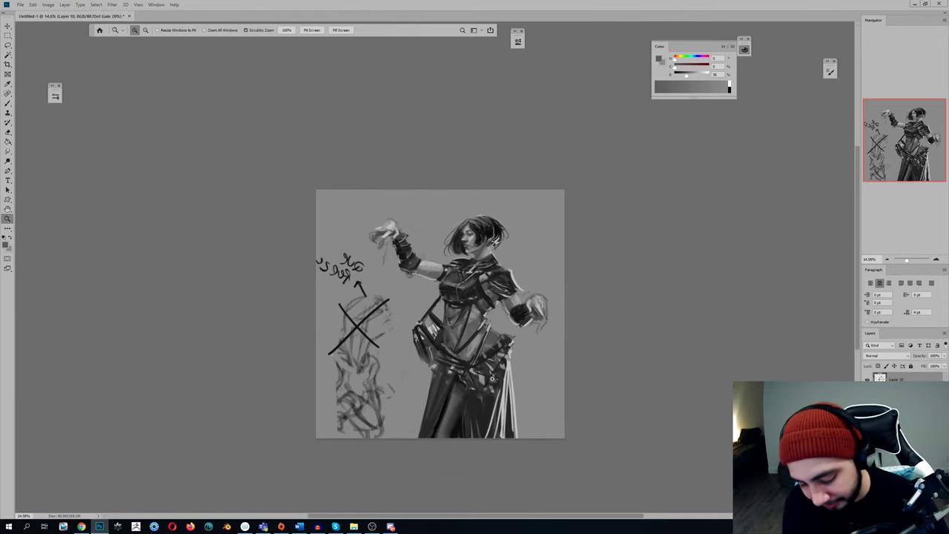
scroll(504, 252, "up", 3)
key("b")
left_click(480, 246, "alt")
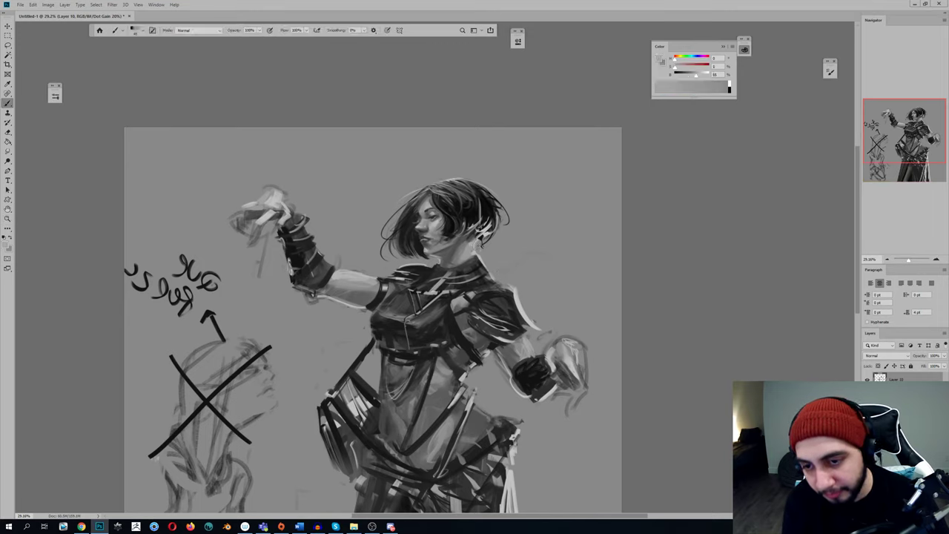
left_click_drag(477, 247, 470, 243)
left_click(478, 245, "alt")
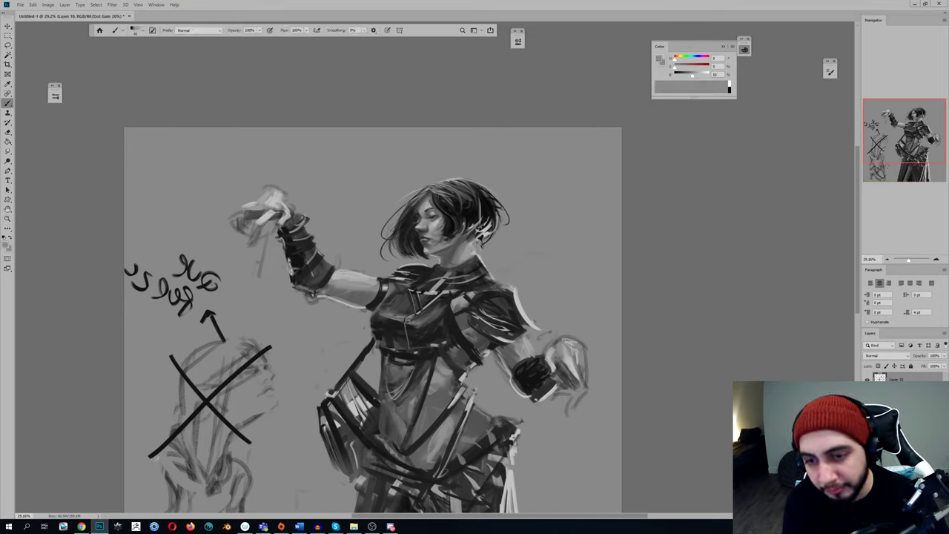
left_click(468, 240, "alt")
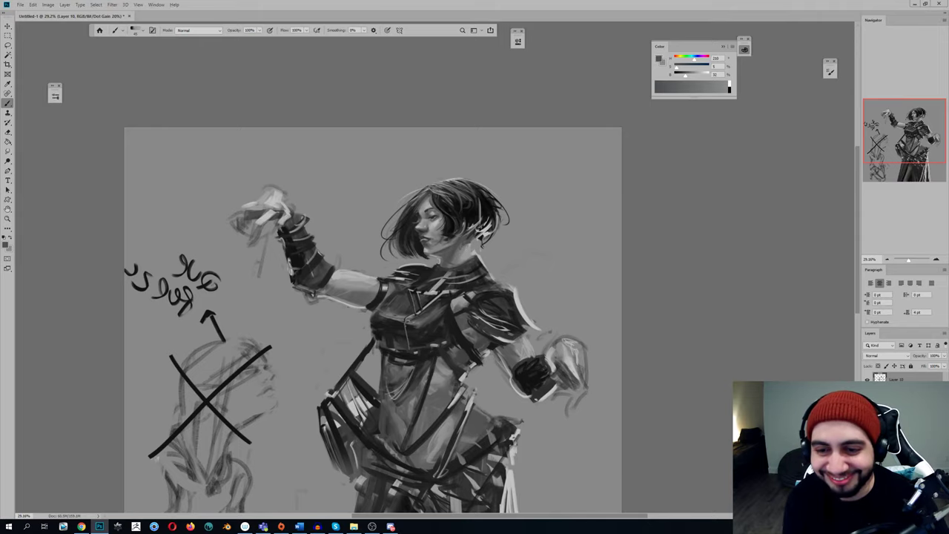
Examine the figure's overall balance and neck area in mirrored and normal views
key("z")
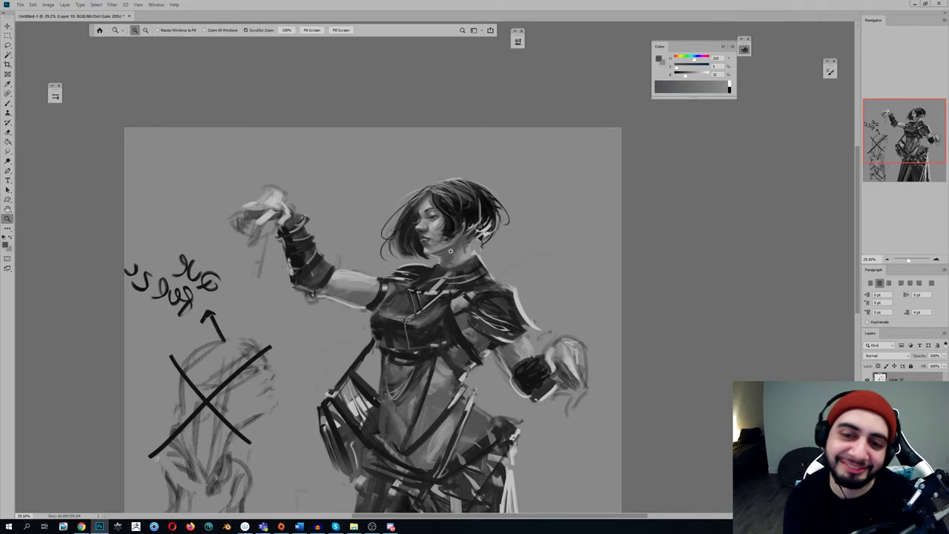
left_click_drag(457, 246, 434, 284)
key("ctrl+shift+h")
key("ctrl+shift+h")
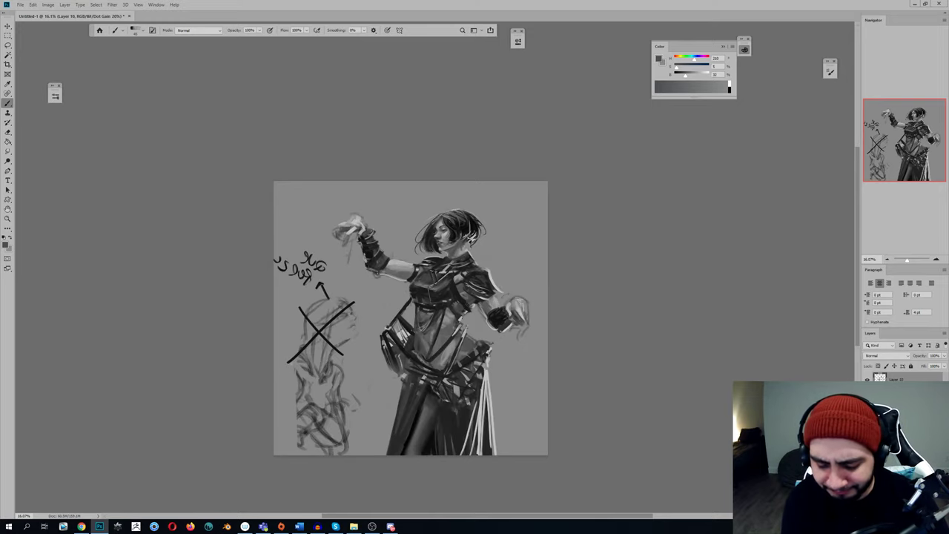
key("shift+b")
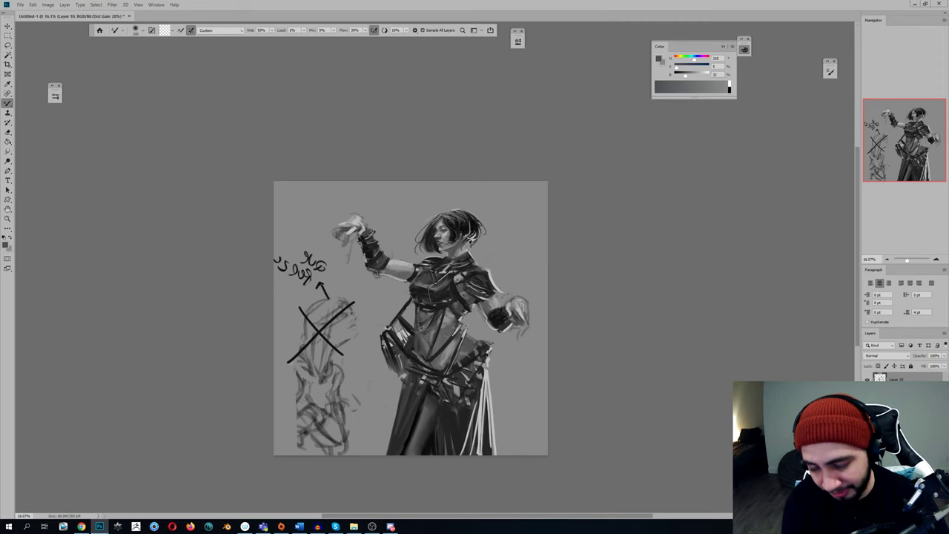
scroll(452, 253, "up", 3)
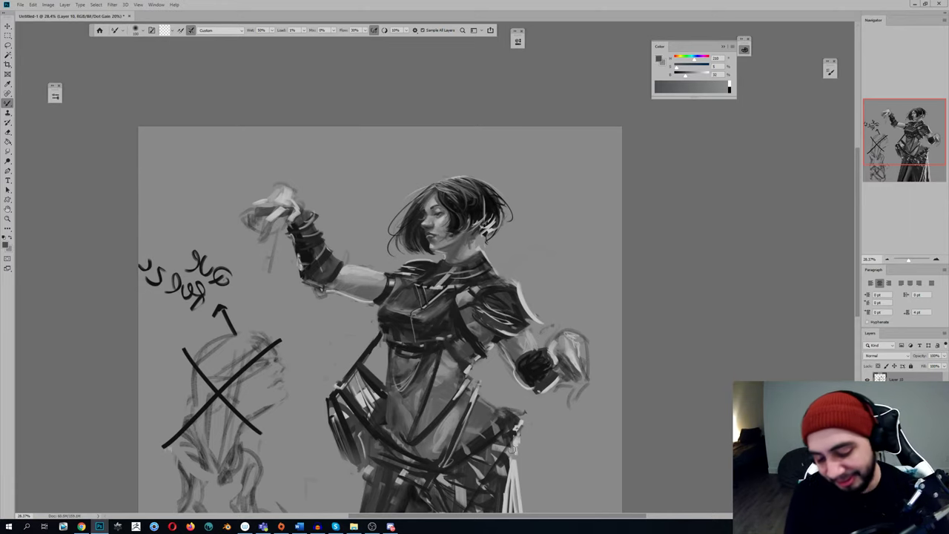
key("ctrl+shift+h")
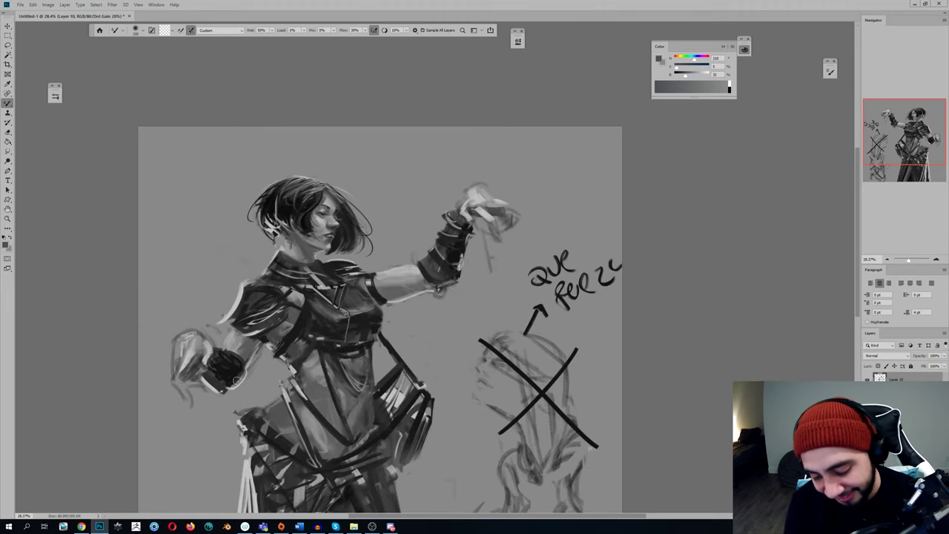
Refine the collar and its lower edge across the upper chest with sampled light and near-black greys, checking in mirrored view
key("shift+b")
left_click(321, 279, "alt")
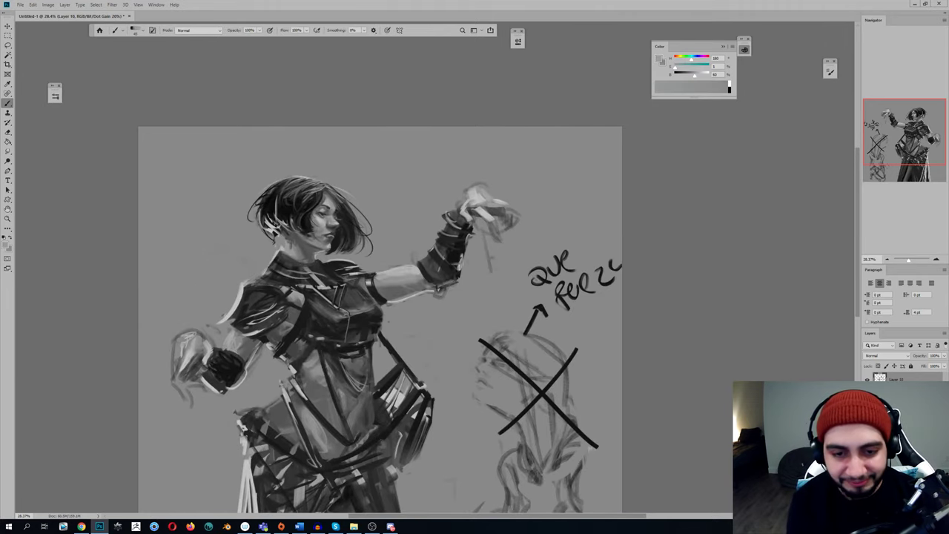
key("h")
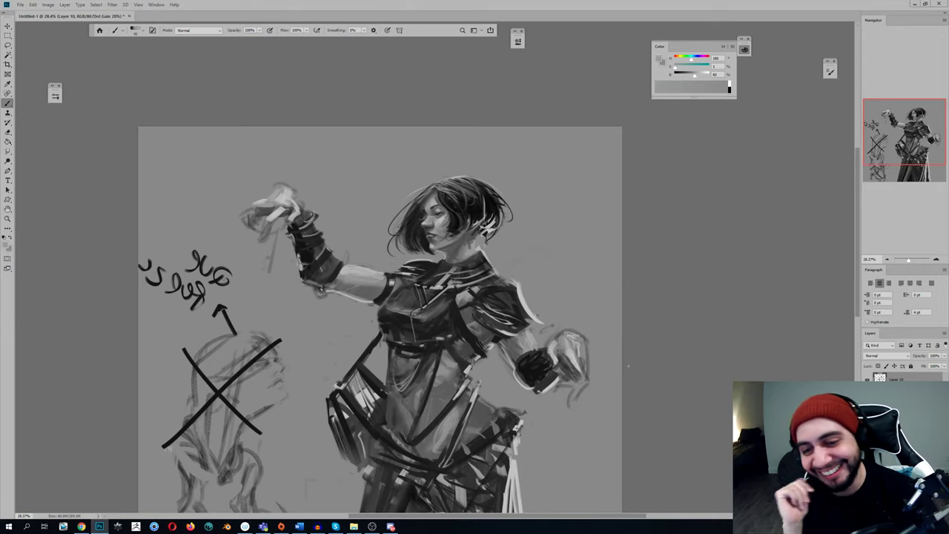
left_click(452, 291, "alt")
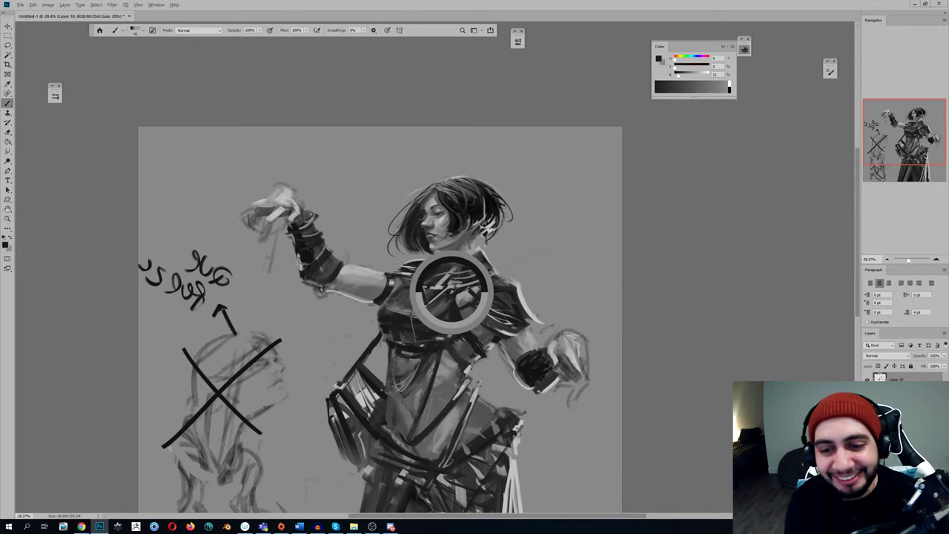
key("F2")
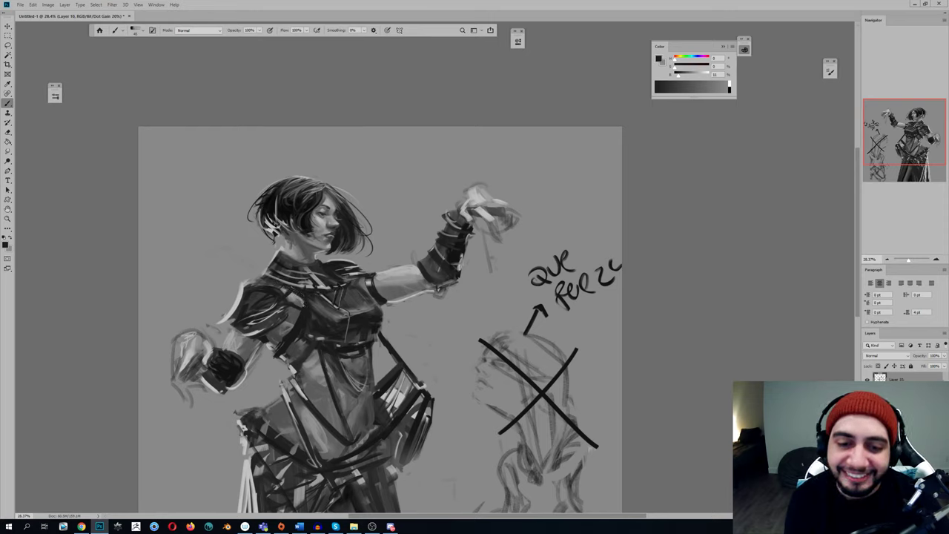
left_click(302, 298, "alt")
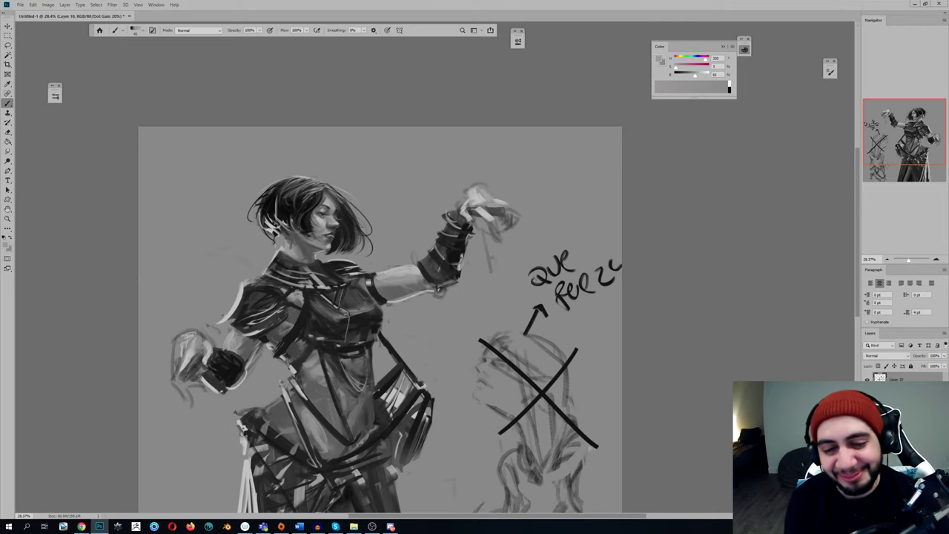
key("ctrl+shift+h")
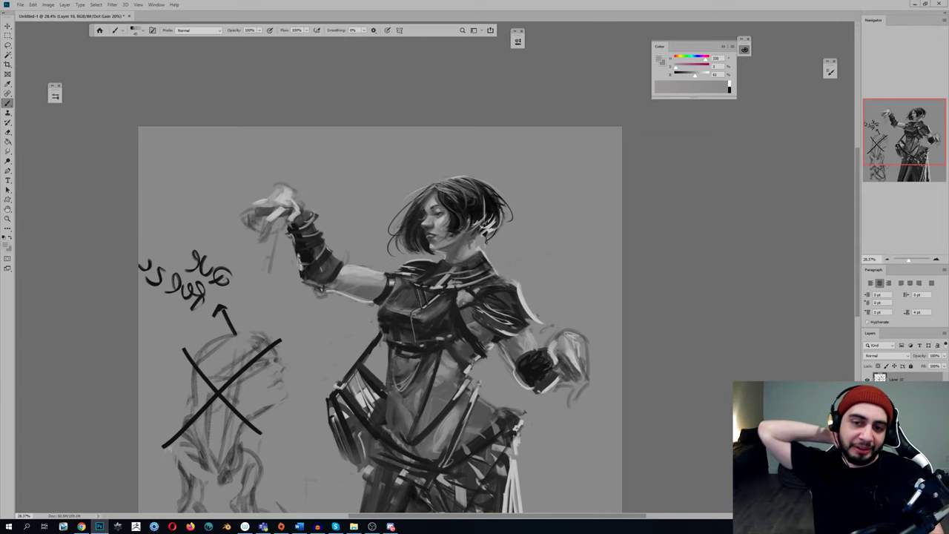
key("ctrl+shift+h")
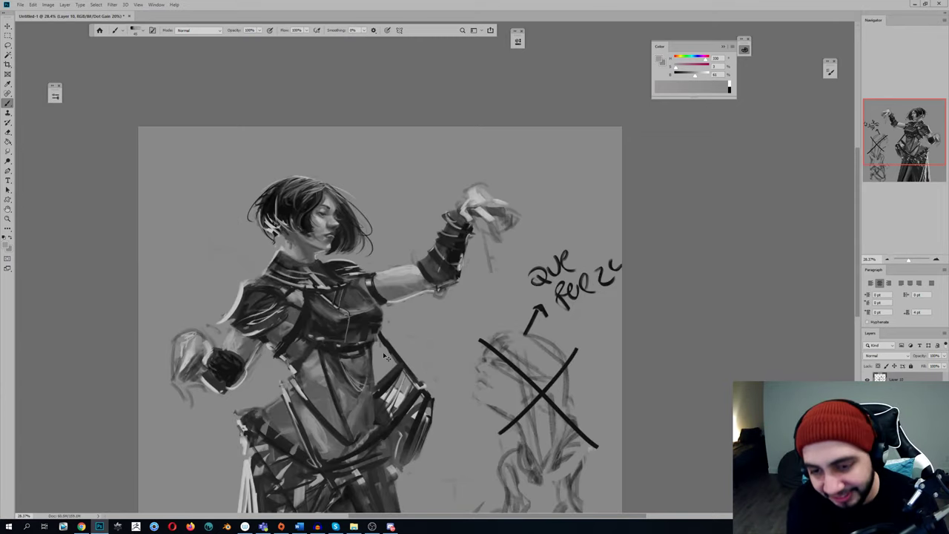
key("e")
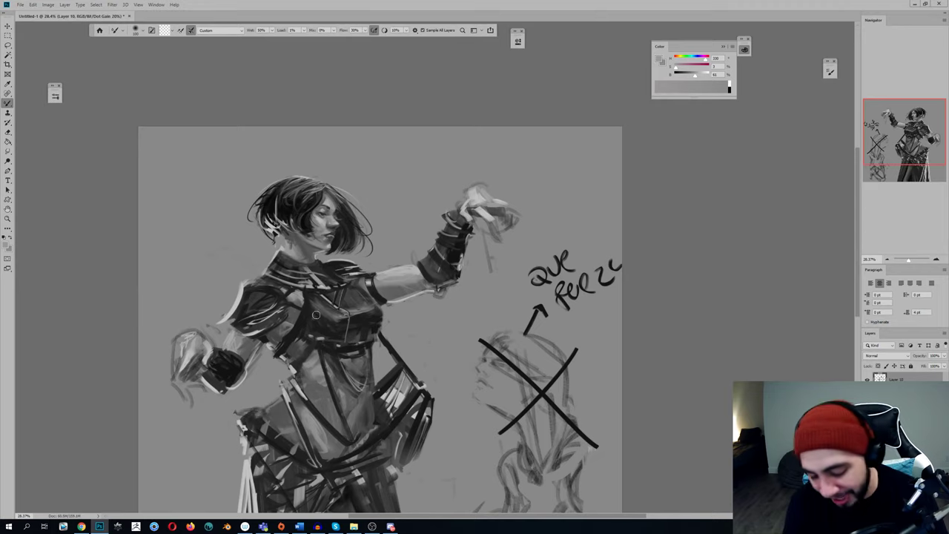
Examine the whole figure in mirrored and normal views at reduced size, with the regular brush and a light chest grey ready
key("b")
left_click(328, 283, "alt")
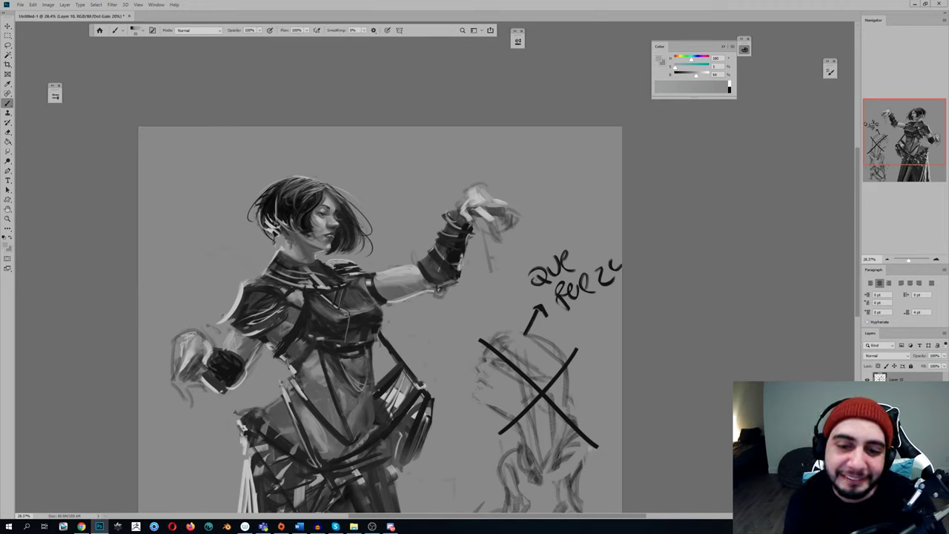
key("ctrl+minus")
key("z")
left_click_drag(373, 255, 400, 275)
key("ctrl+shift+h")
key("b")
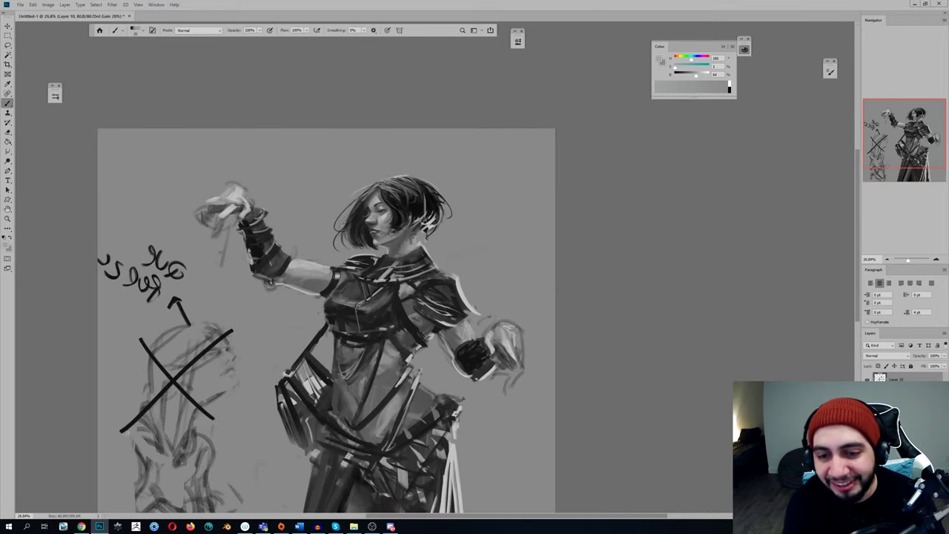
key("ctrl+minus")
key("ctrl+minus")
key("ctrl+minus")
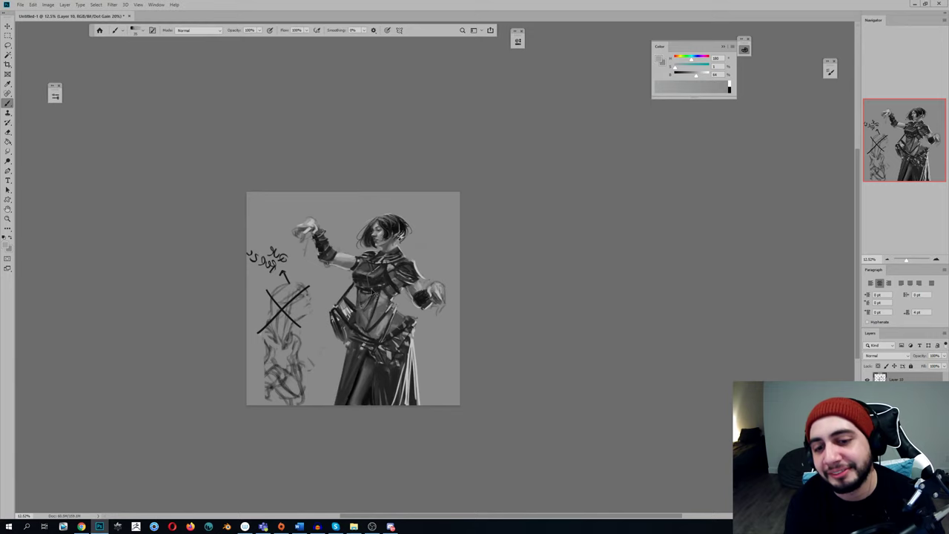
key("ctrl+shift+h")
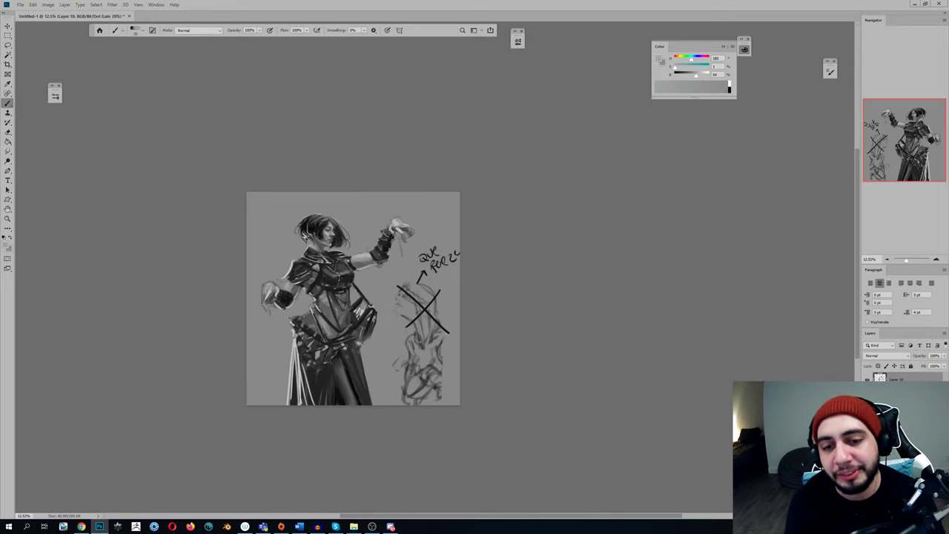
left_click_drag(328, 253, 334, 259)
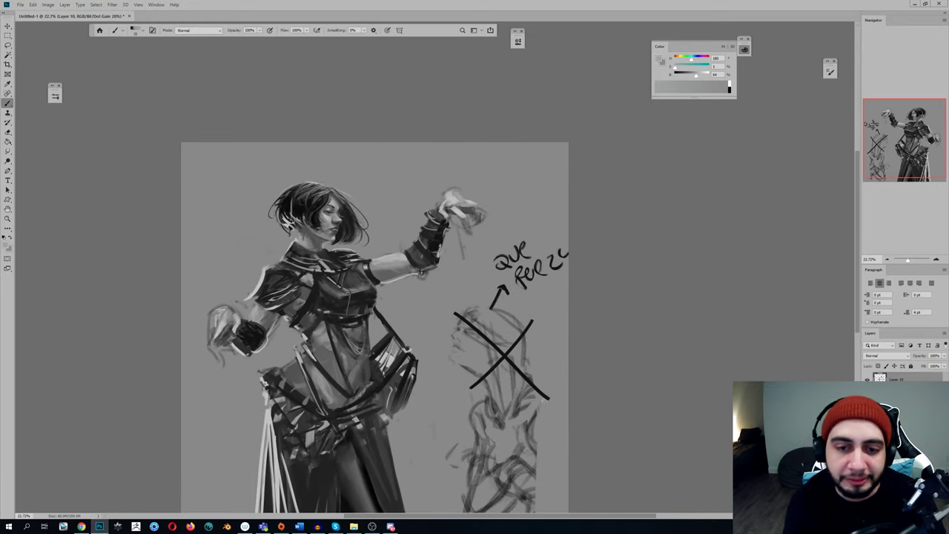
Refine the upper edge of the shoulder armour above the lowered arm with sampled dark and light greys
key("x")
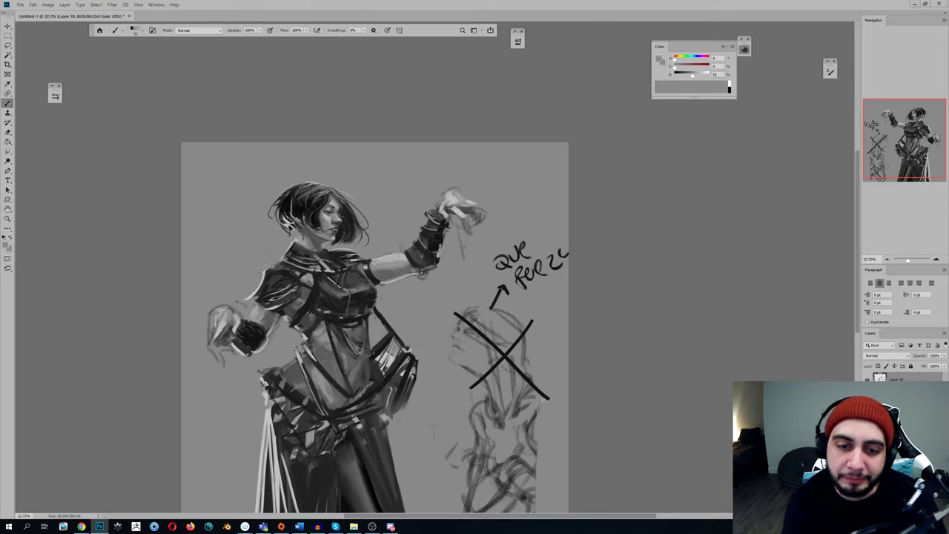
left_click(268, 271, "alt")
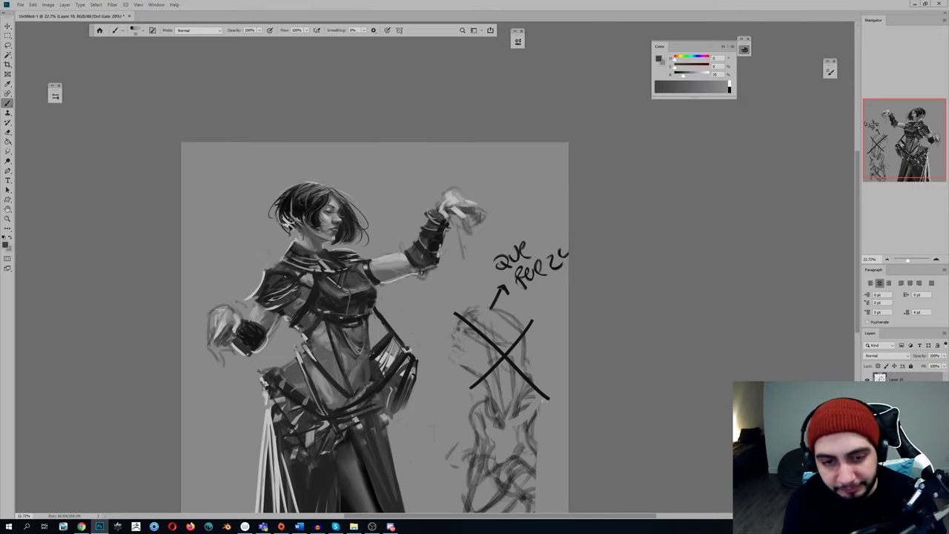
left_click(268, 271, "alt")
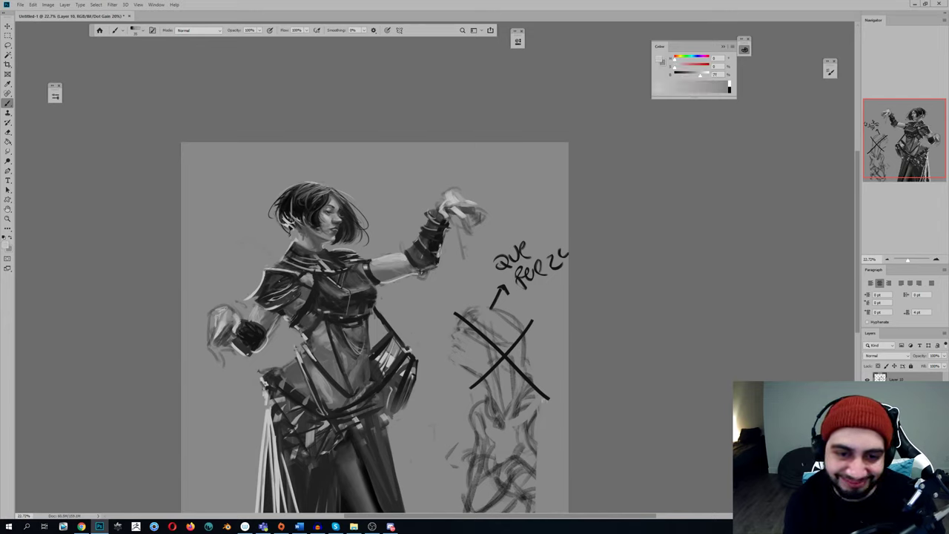
Try light grey curved detail strokes on the shoulder armour above the lowered arm, and undo them
mouse_move(279, 283)
left_mouse_down()
mouse_move(291, 278)
mouse_move(270, 283)
left_mouse_up()
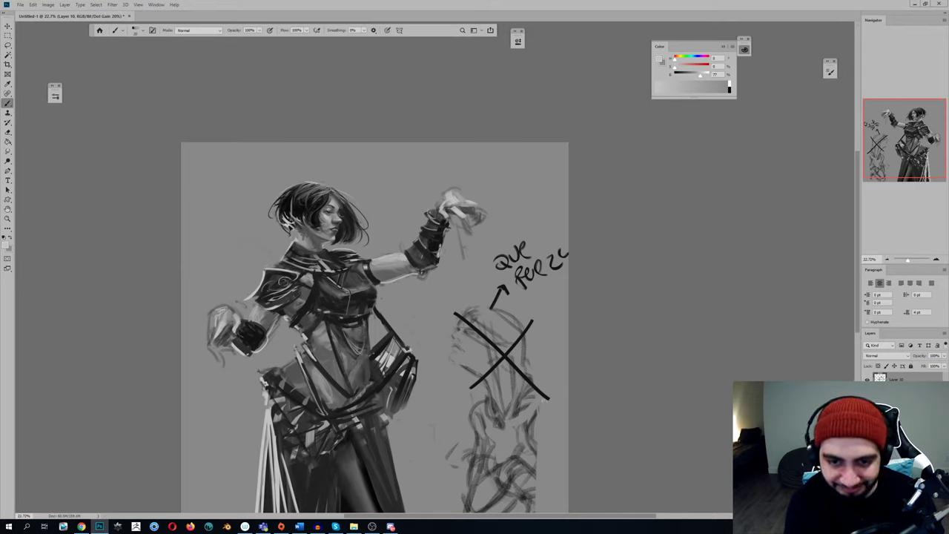
key("ctrl+z")
key("ctrl+z")
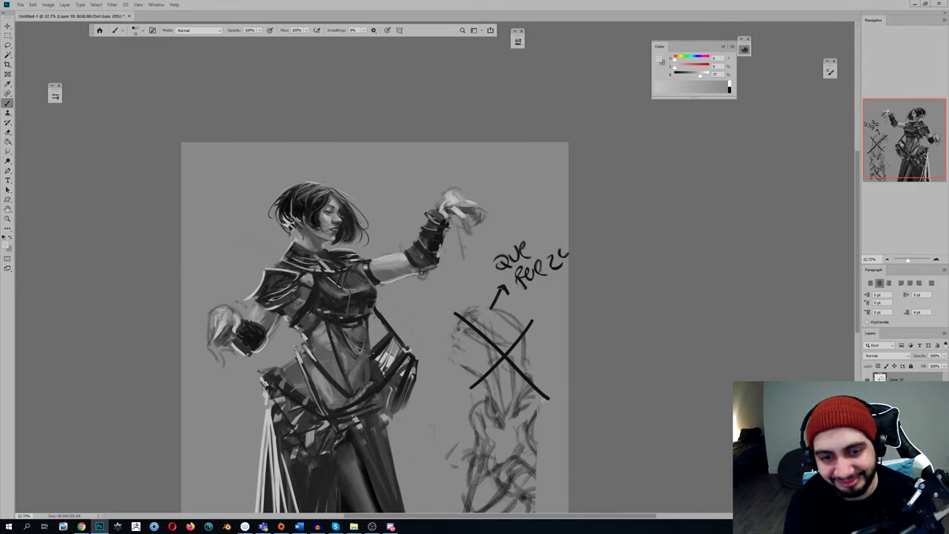
Touch up the shoulder armour above the lowered arm with sampled near-black and mid greys, checking the figure in mirrored view
left_click(291, 286, "alt")
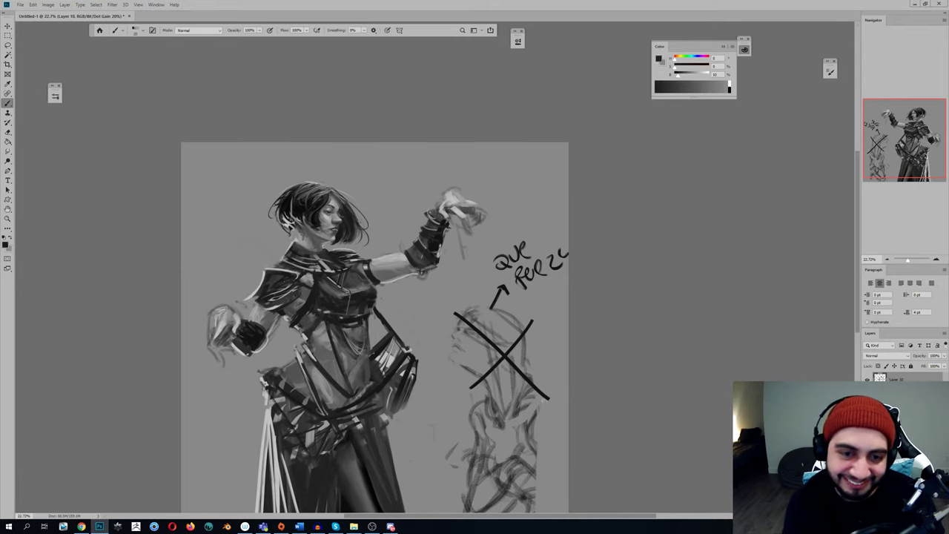
left_click(292, 269, "alt")
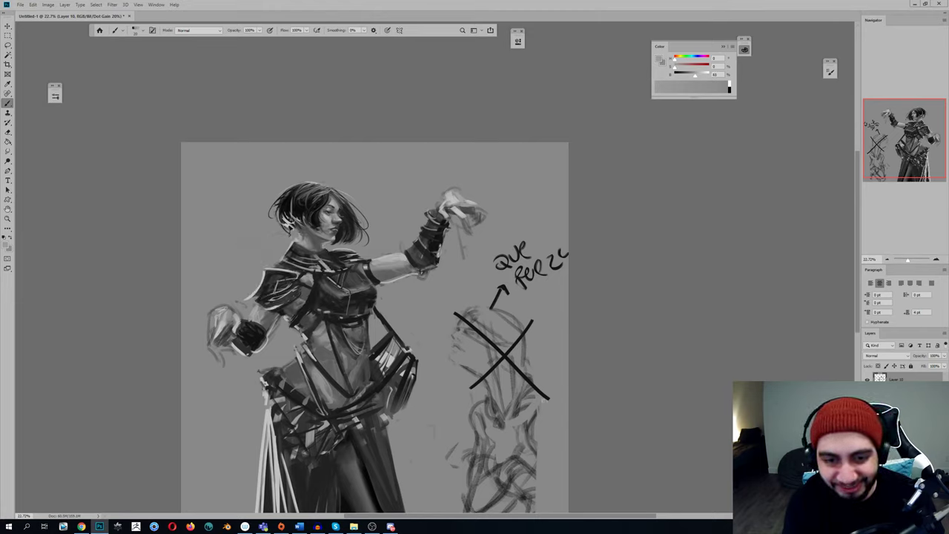
left_click(295, 284, "alt")
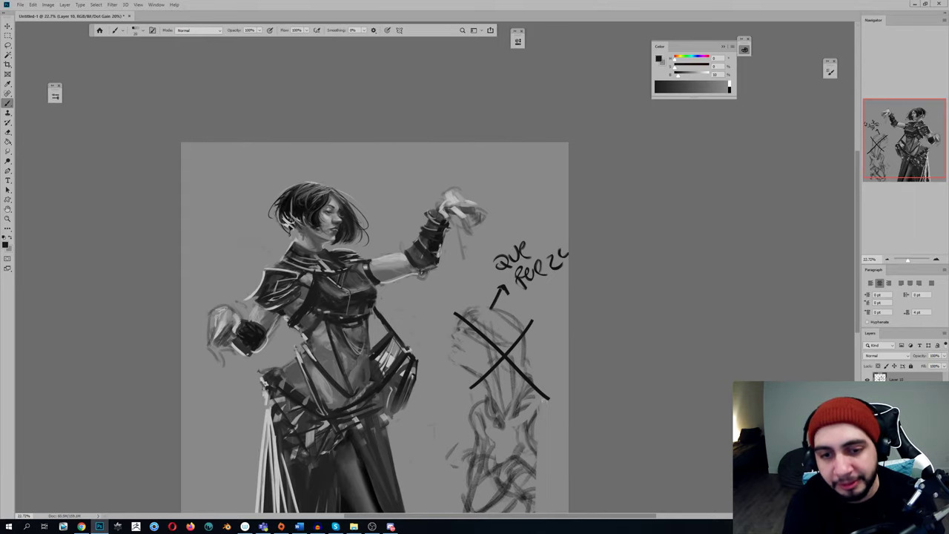
key("z")
left_click_drag(321, 293, 256, 293)
key("ctrl+h")
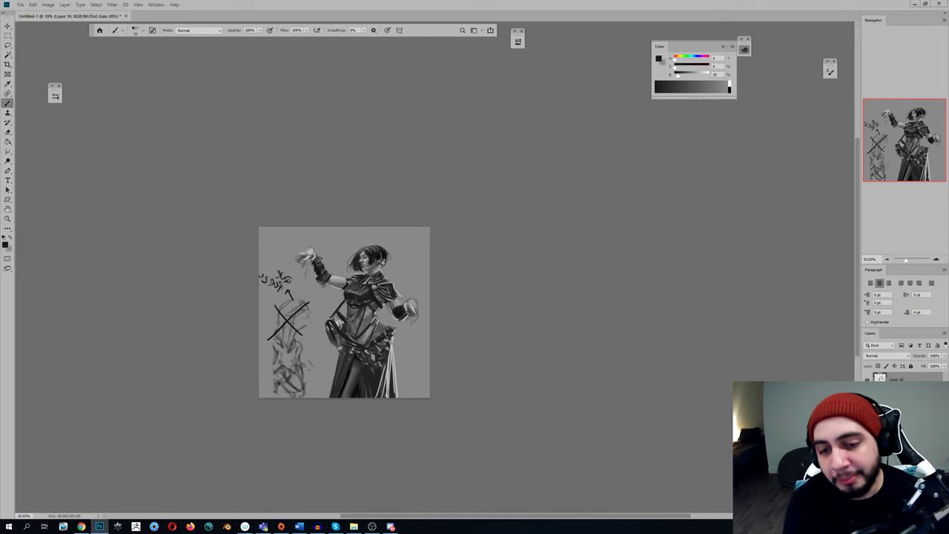
Return to the normal view of the figure and sample a near-black grey from the chest armour for painting
key("h")
scroll(307, 296, "up", 5)
left_click(342, 294, "alt")
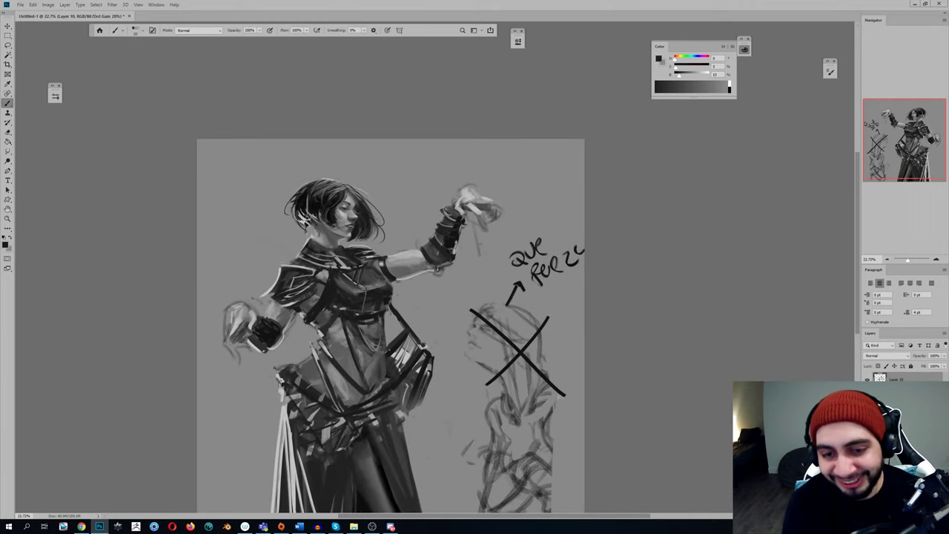